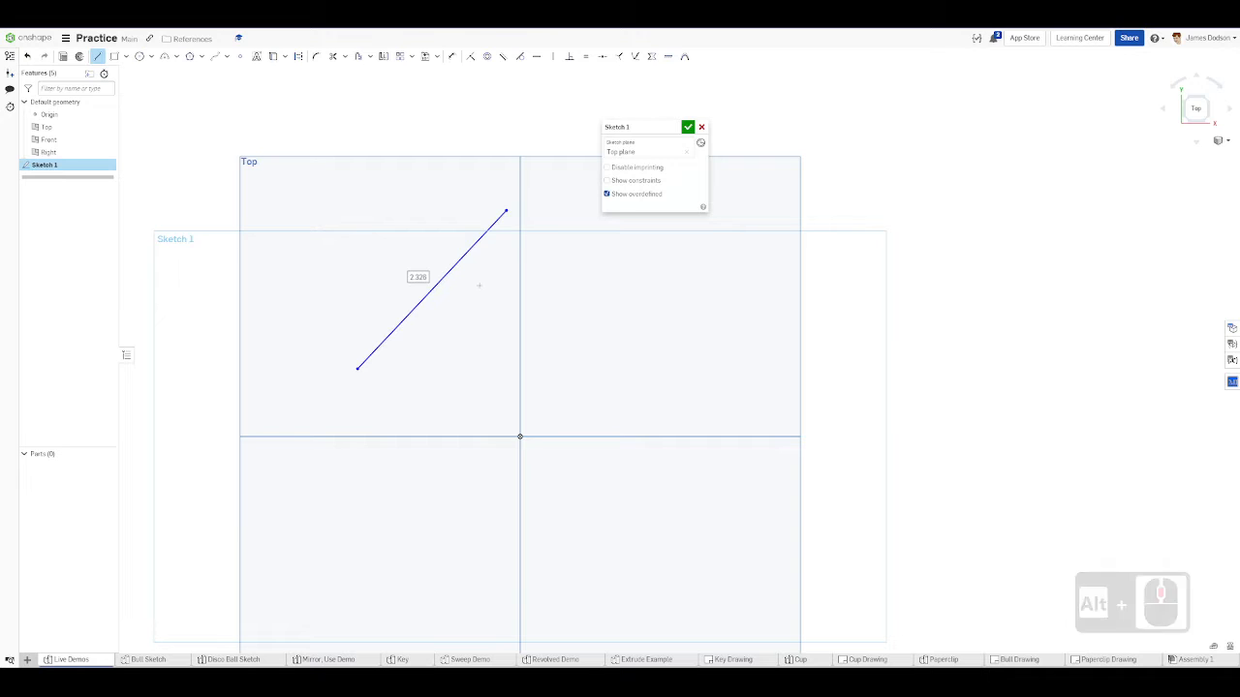
# - Delete the diagonal line in the upper-left quadrant of the sketch
pyautogui.press('Escape')
pyautogui.click(471, 243)
pyautogui.click(470, 243)
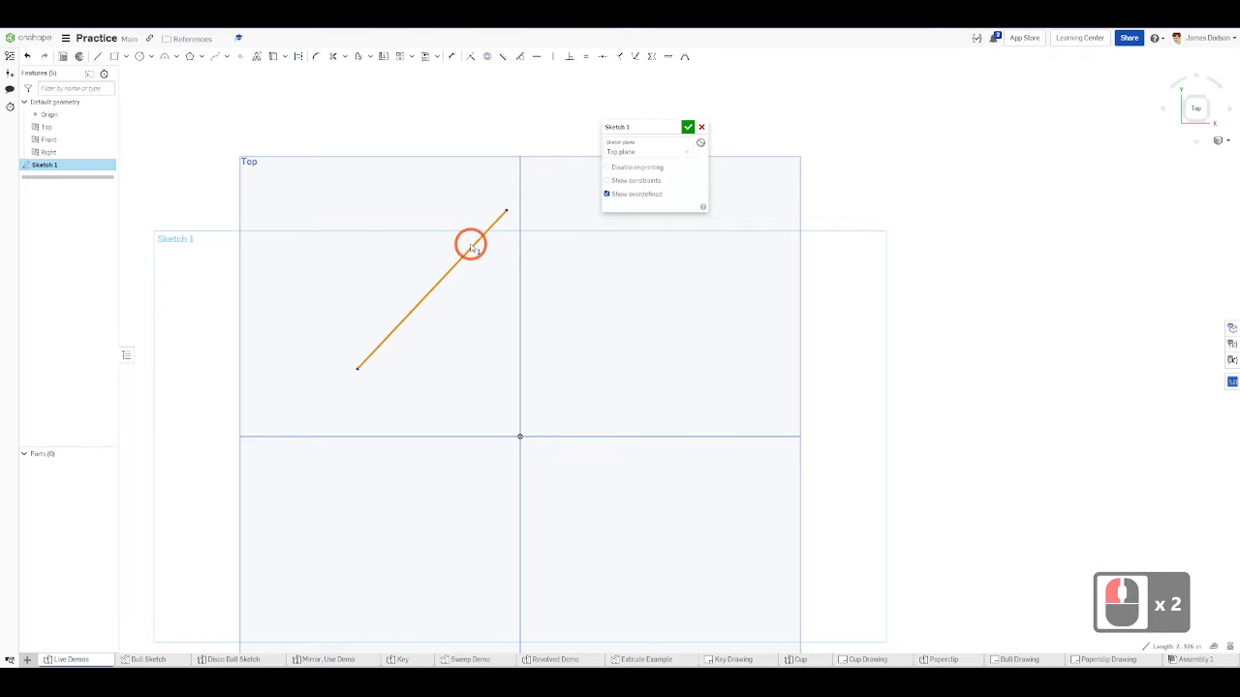
pyautogui.press('Delete')
pyautogui.press('shift')
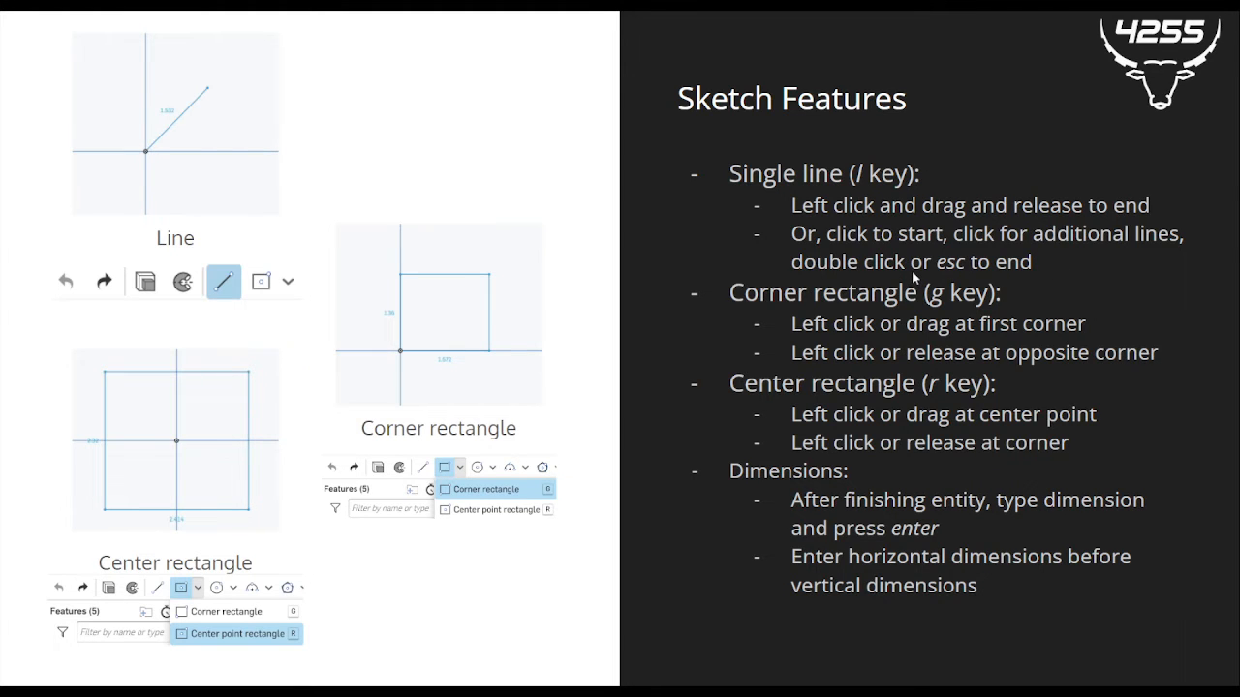
pyautogui.hotkey('ctrl', 'shift', '1')
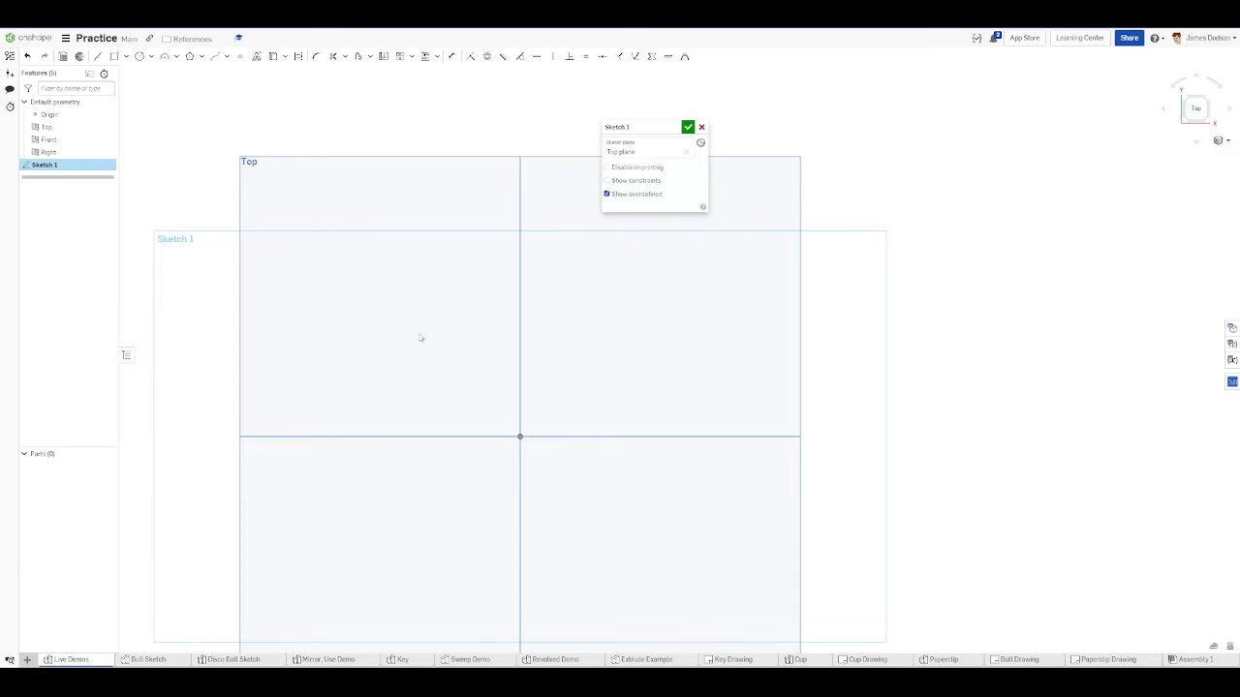
# - Sketch a chain of three connected lines about 1.8, 1.4 and 1.4 in long above the origin, starting in the upper-left quadrant
pyautogui.press('l')
pyautogui.moveTo(326, 375); pyautogui.dragTo(473, 277)
pyautogui.click(474, 277)
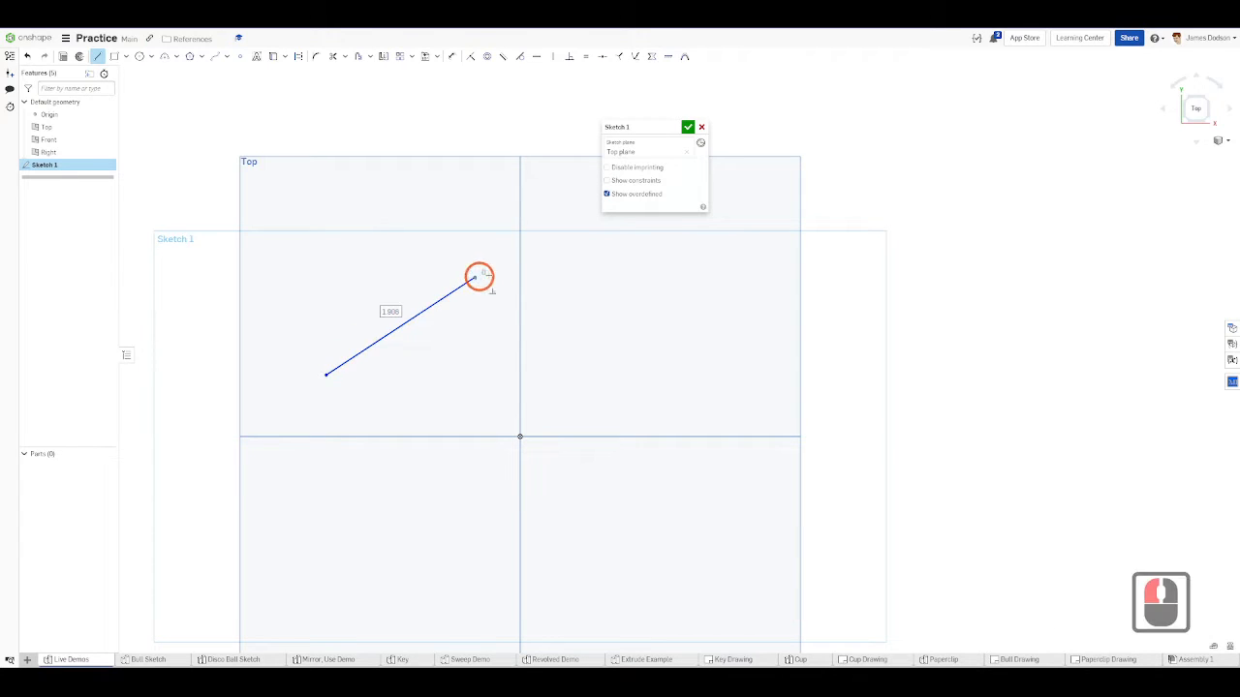
pyautogui.click(593, 217)
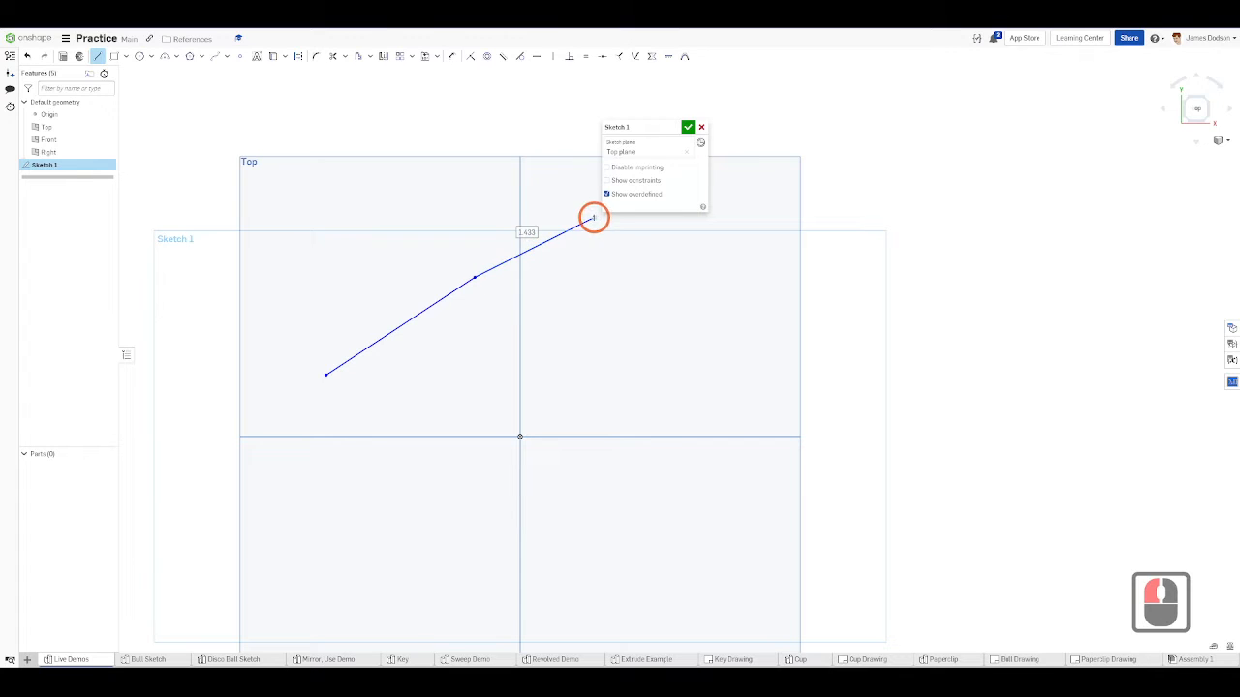
pyautogui.click(657, 330)
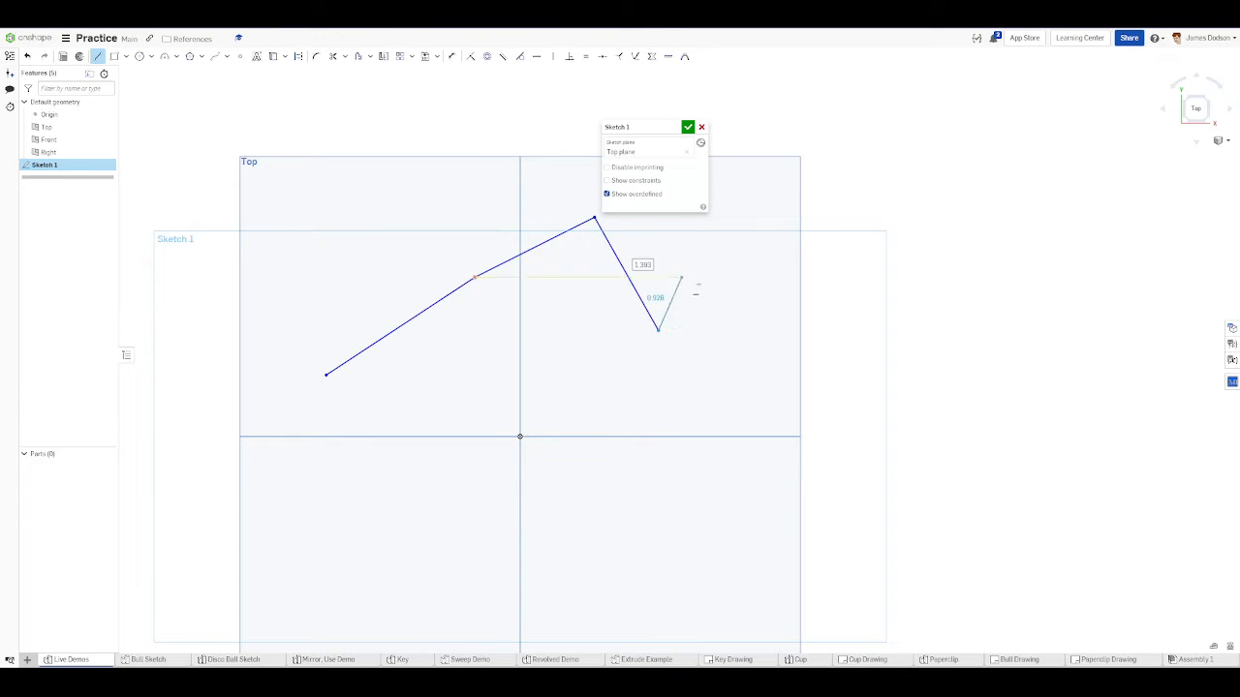
pyautogui.press('Escape')
# - Undo the three connected line segments
pyautogui.hotkey('ctrl', 'z')
pyautogui.hotkey('ctrl', 'z')
pyautogui.hotkey('ctrl', 'z')
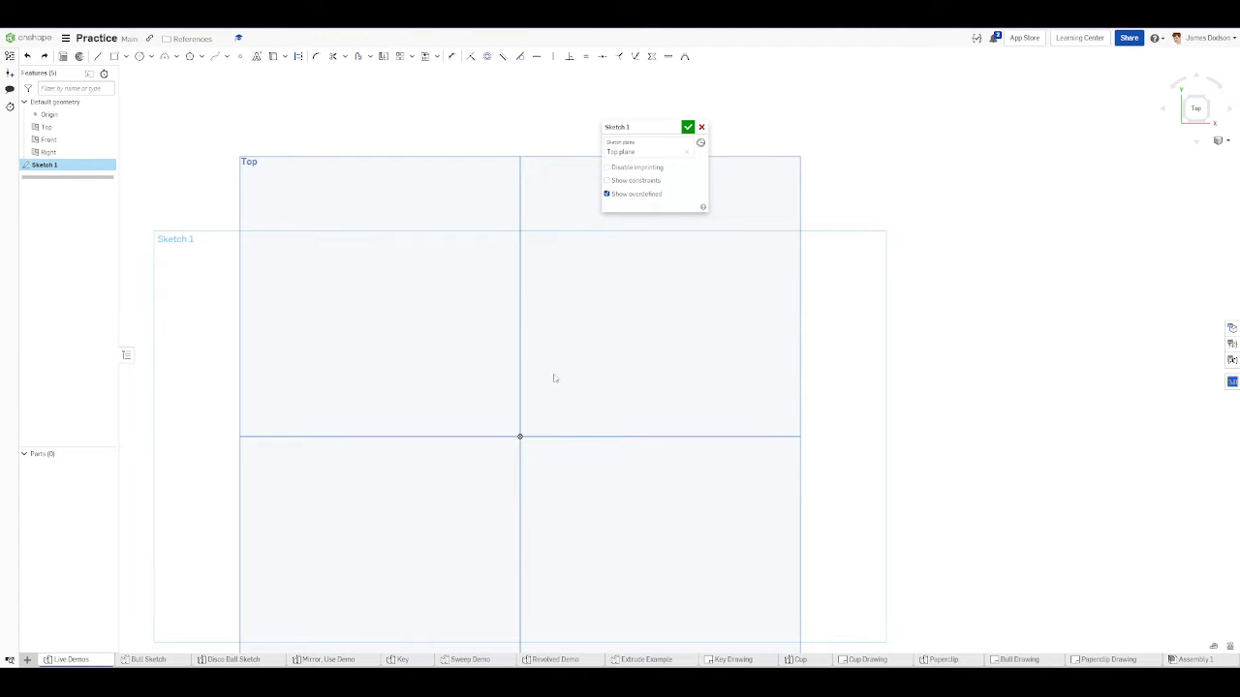
# - Move the Sketch 1 dialog away from the Top plane to clear the drawing area
pyautogui.moveTo(661, 125)
pyautogui.mouseDown()
pyautogui.moveTo(714, 91)
pyautogui.moveTo(935, 89)
pyautogui.mouseUp()
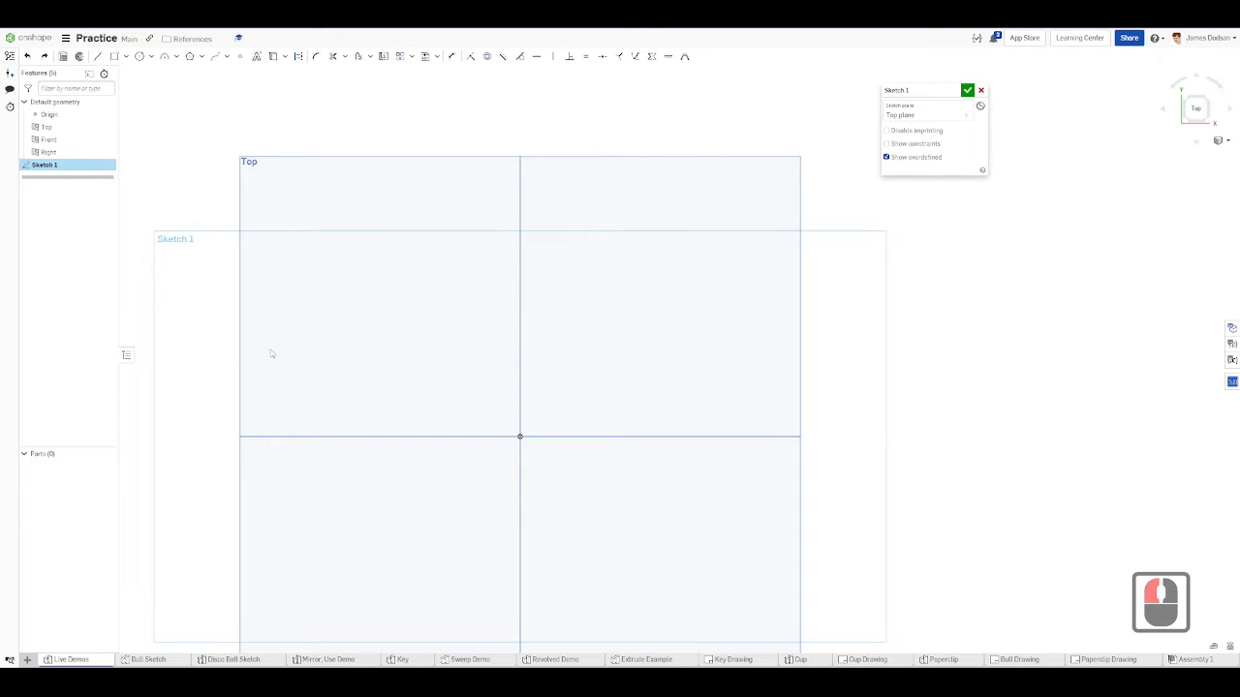
pyautogui.hotkey('ctrl', 'shift', '1')
pyautogui.hotkey('ctrl', 'shift', '2')
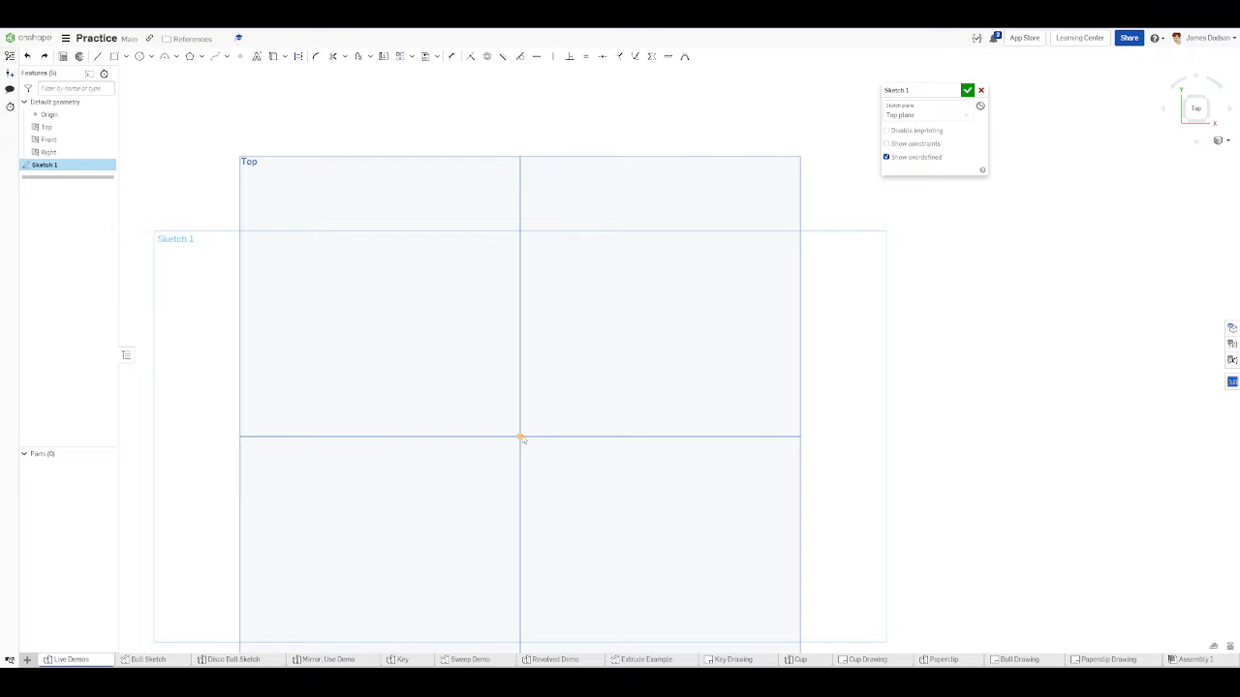
# - Examine the origin where the Top, Front and Right planes meet, and return to a view normal to the sketch plane
pyautogui.scroll(3, 521, 438)
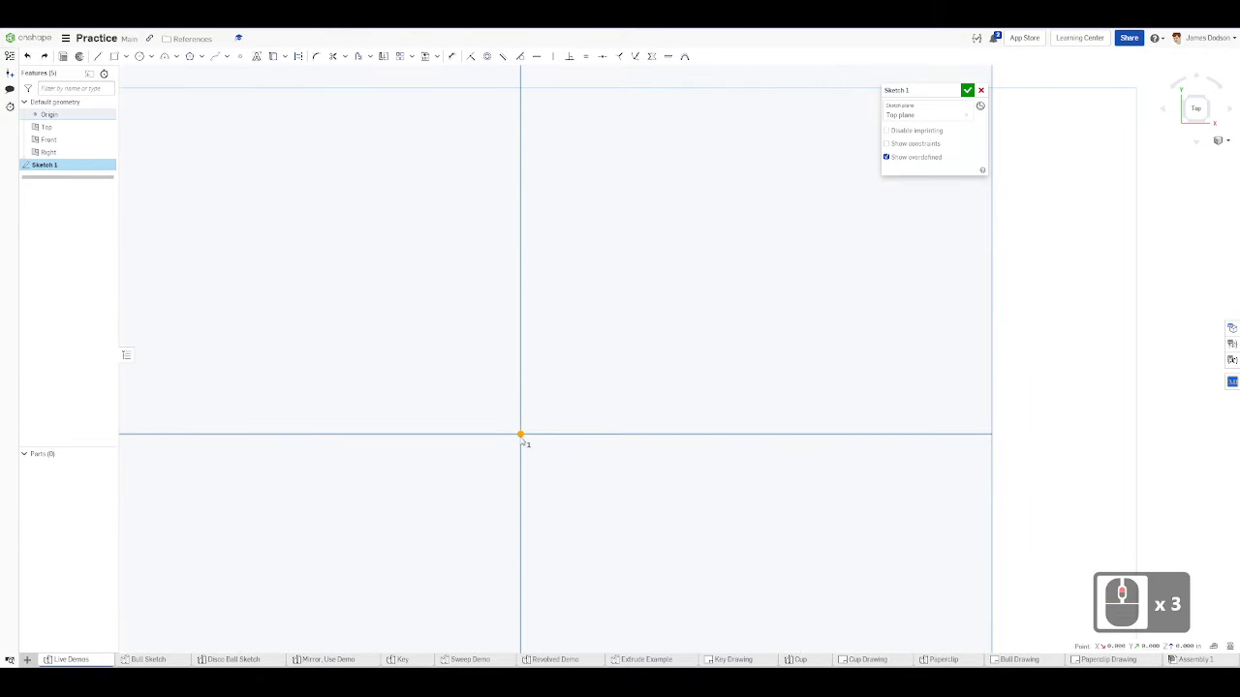
pyautogui.scroll(-3, 521, 438)
pyautogui.moveTo(501, 471); pyautogui.dragTo(545, 368, button='right')
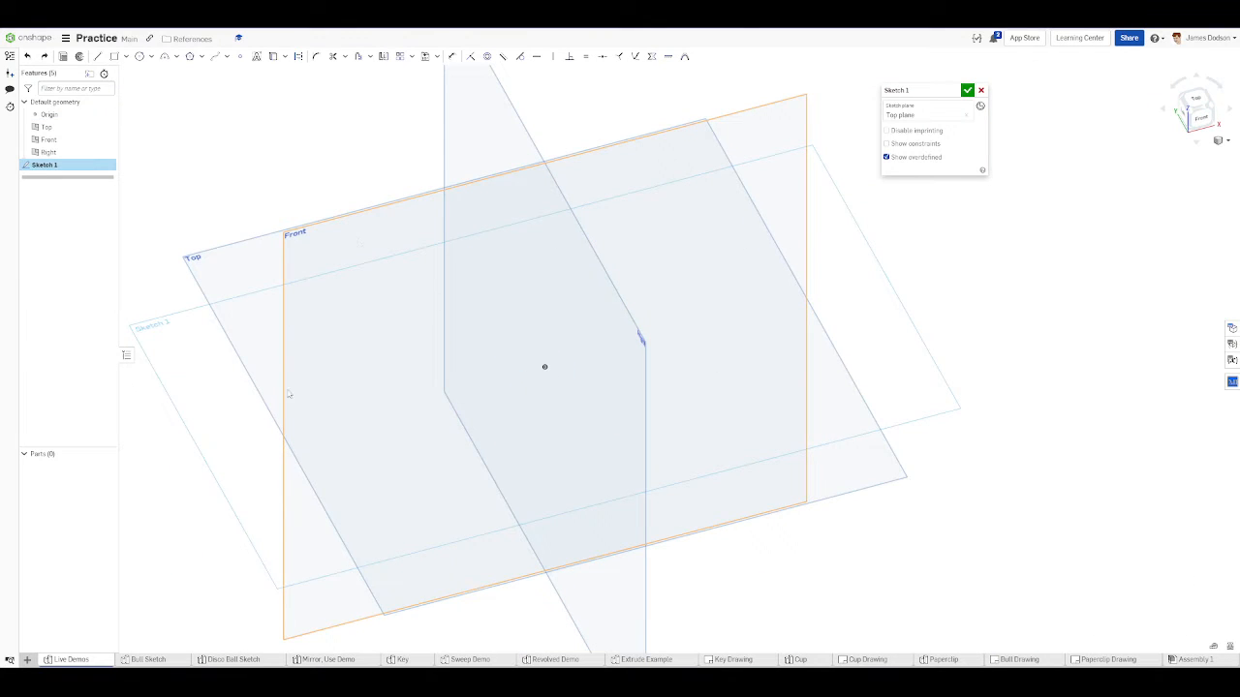
pyautogui.press('n')
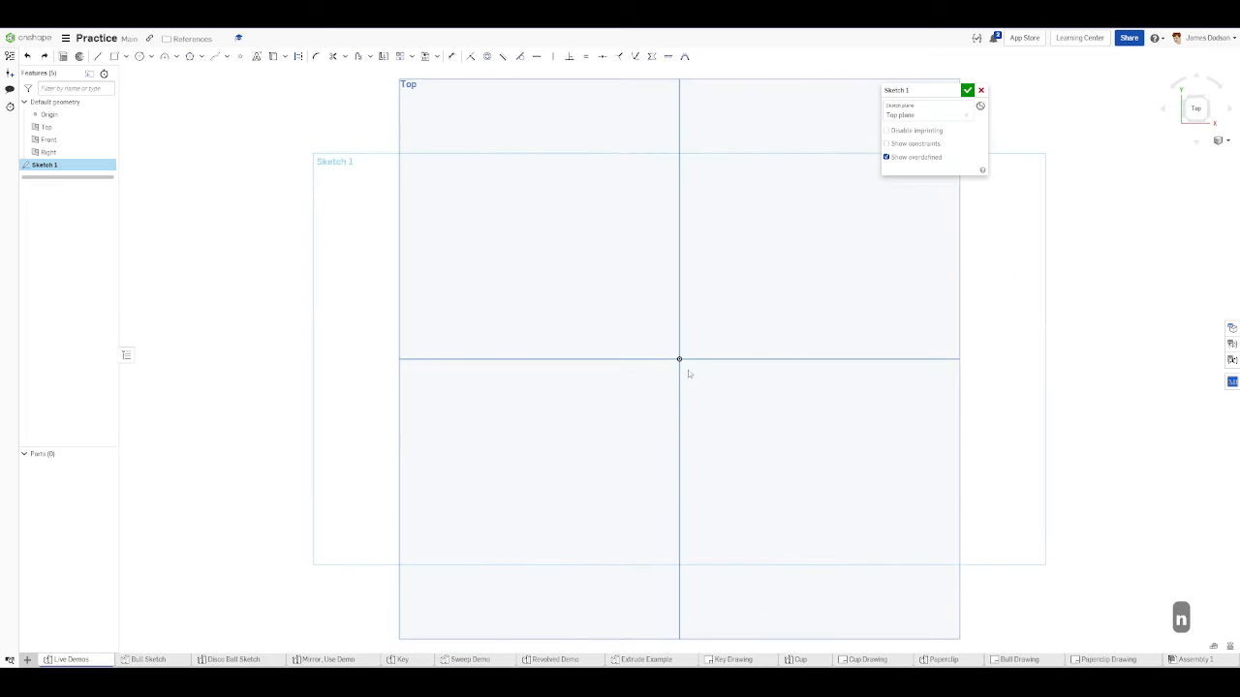
pyautogui.click(679, 362)
pyautogui.keyDown('alt'); pyautogui.moveTo(705, 398); pyautogui.dragTo(492, 408, button='middle'); pyautogui.keyUp('alt')
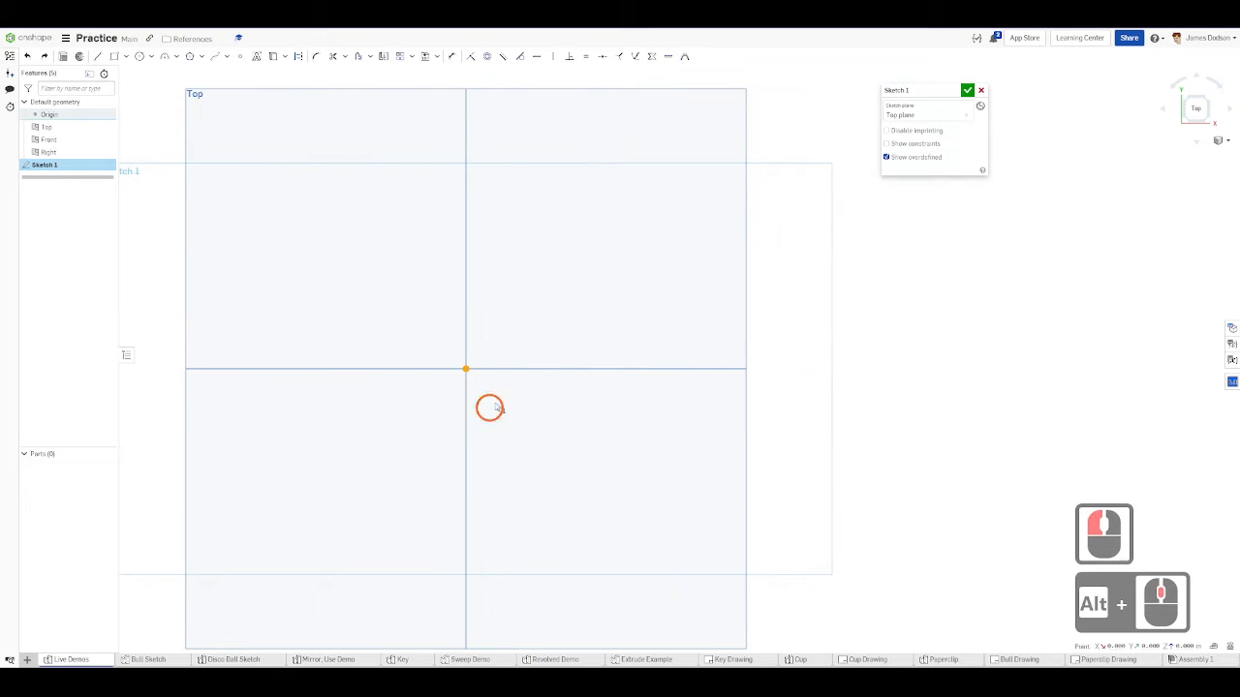
pyautogui.click(802, 363)
pyautogui.scroll(2, 472, 368)
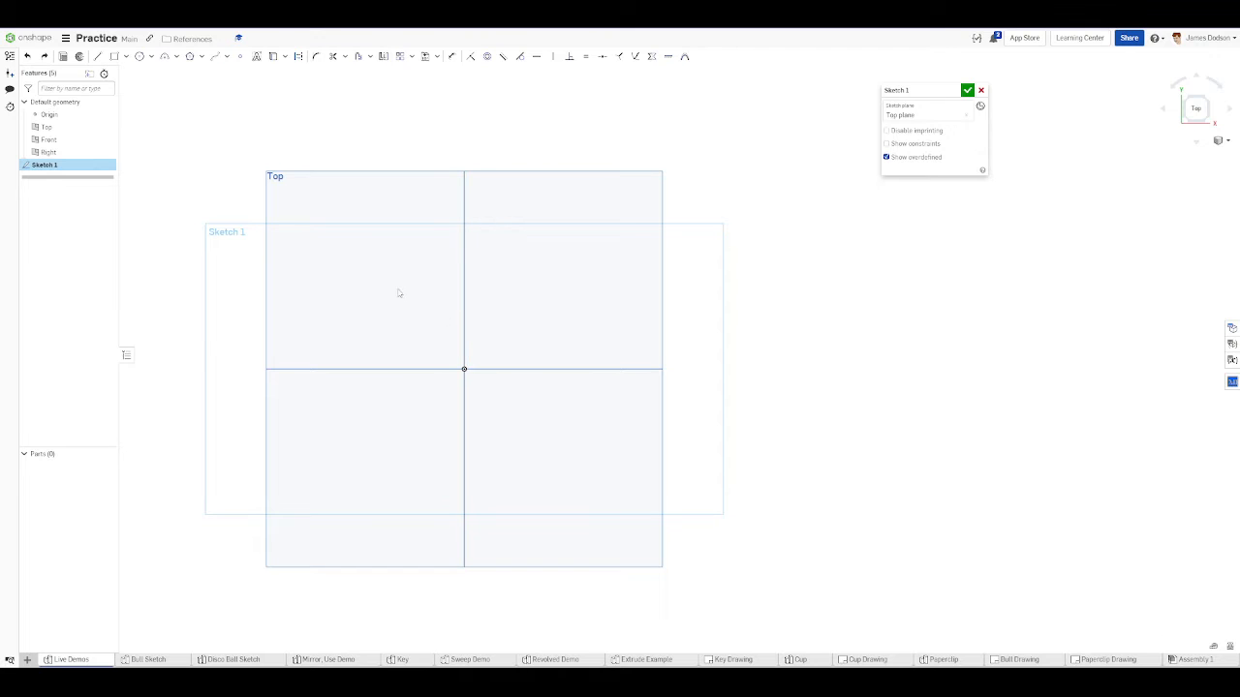
# - Sketch a diagonal line about 2.26 in long from the origin into the upper-right quadrant
pyautogui.press('l')
pyautogui.moveTo(464, 369)
pyautogui.mouseDown()
pyautogui.moveTo(533, 254)
pyautogui.moveTo(562, 258)
pyautogui.mouseUp()
pyautogui.click(449, 365)
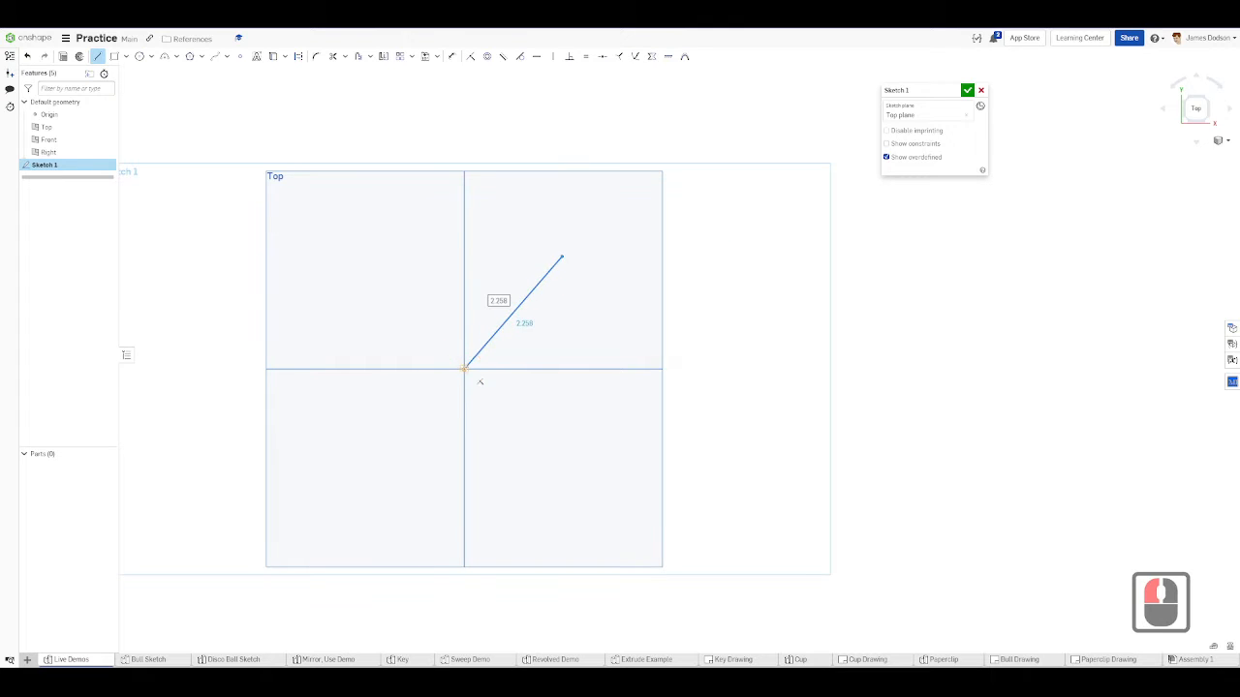
pyautogui.press('Escape')
# - Delete the diagonal line attached to the origin
pyautogui.click(518, 310)
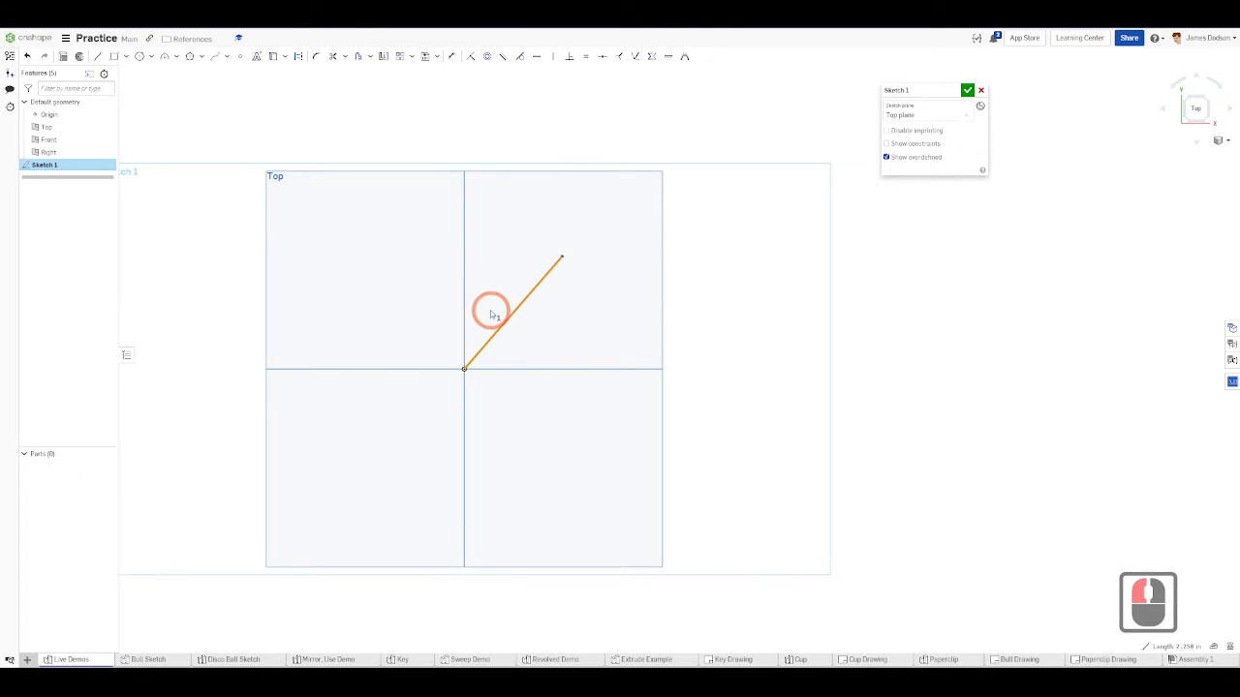
pyautogui.press('Delete')
pyautogui.hotkey('ctrl', 'shift', '1')
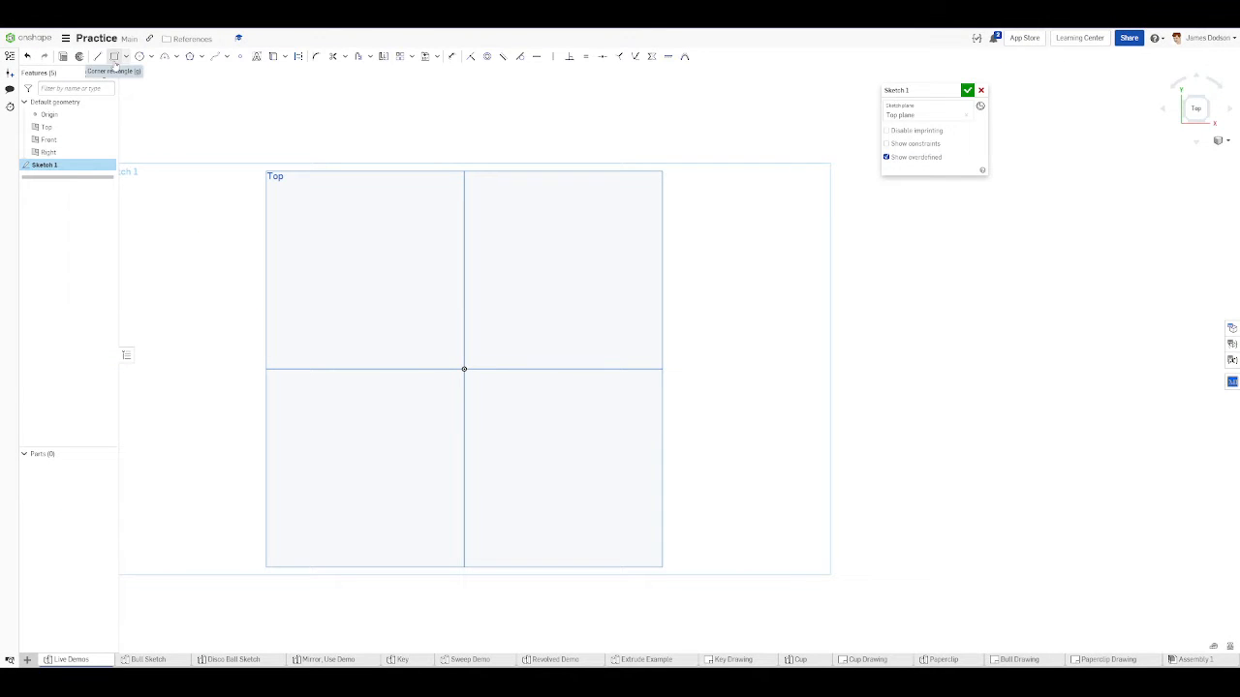
# - Sketch a corner rectangle about 1.72 in wide and 1.85 in high in the upper-left quadrant, and undo it
pyautogui.click(113, 58)
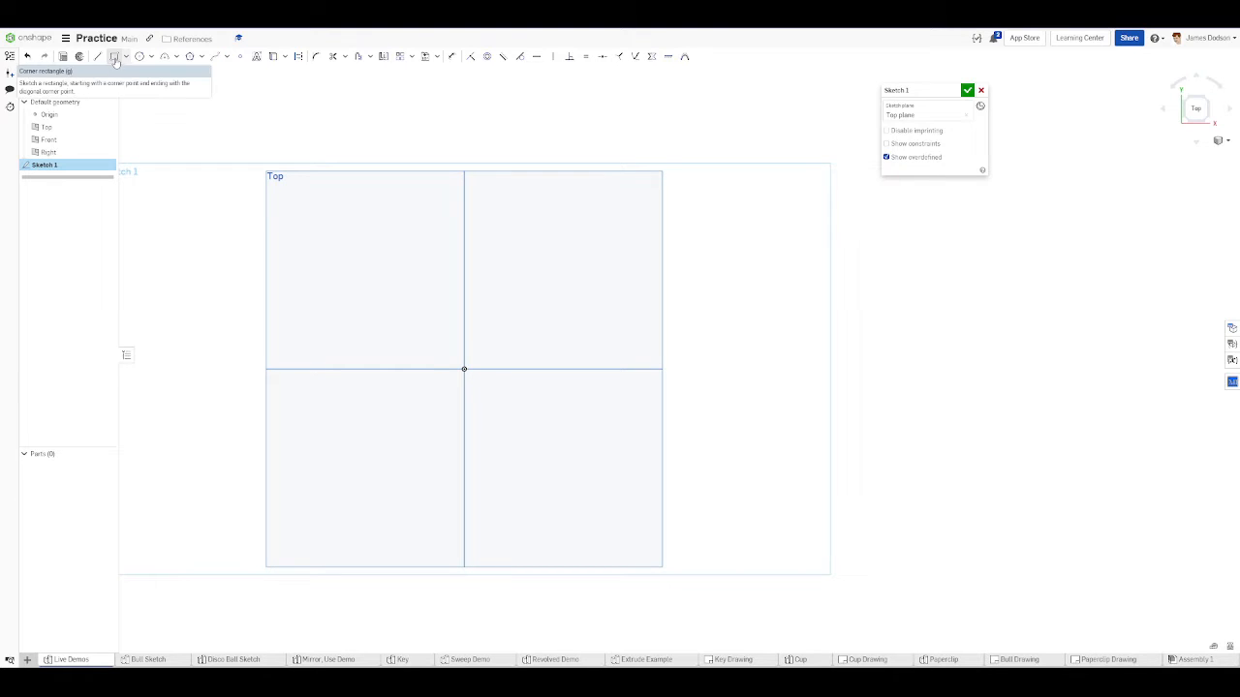
pyautogui.press('g')
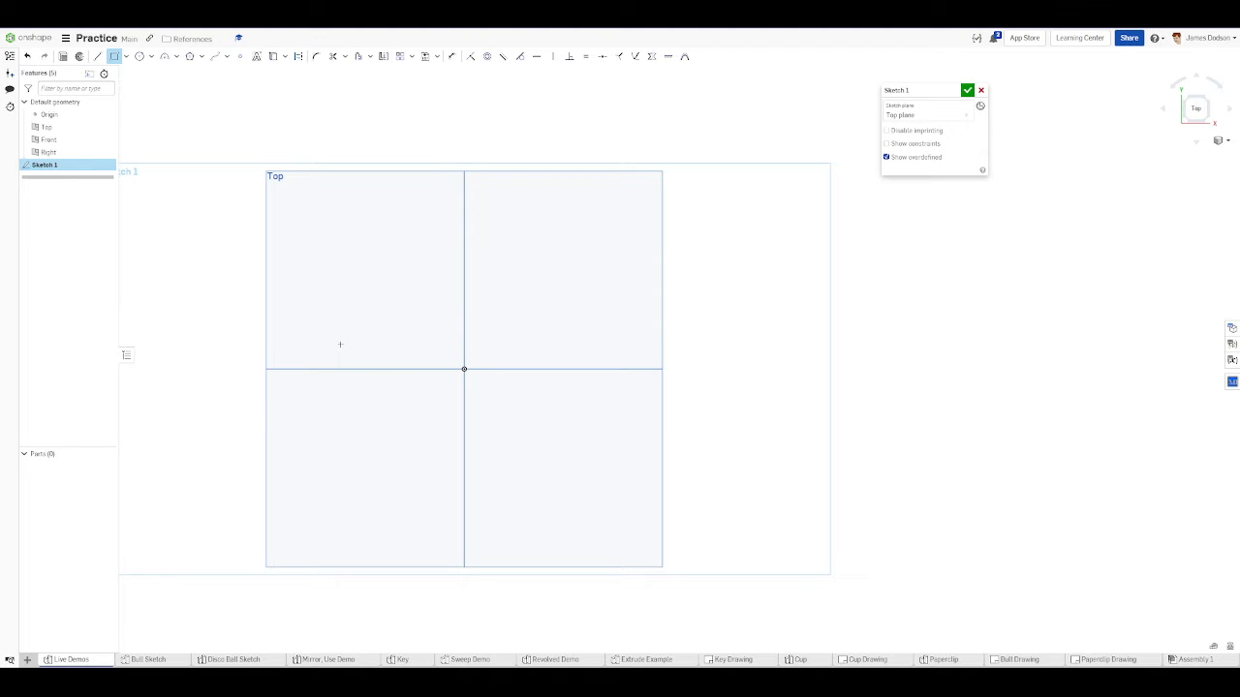
pyautogui.moveTo(340, 344); pyautogui.dragTo(456, 222)
pyautogui.click(486, 252)
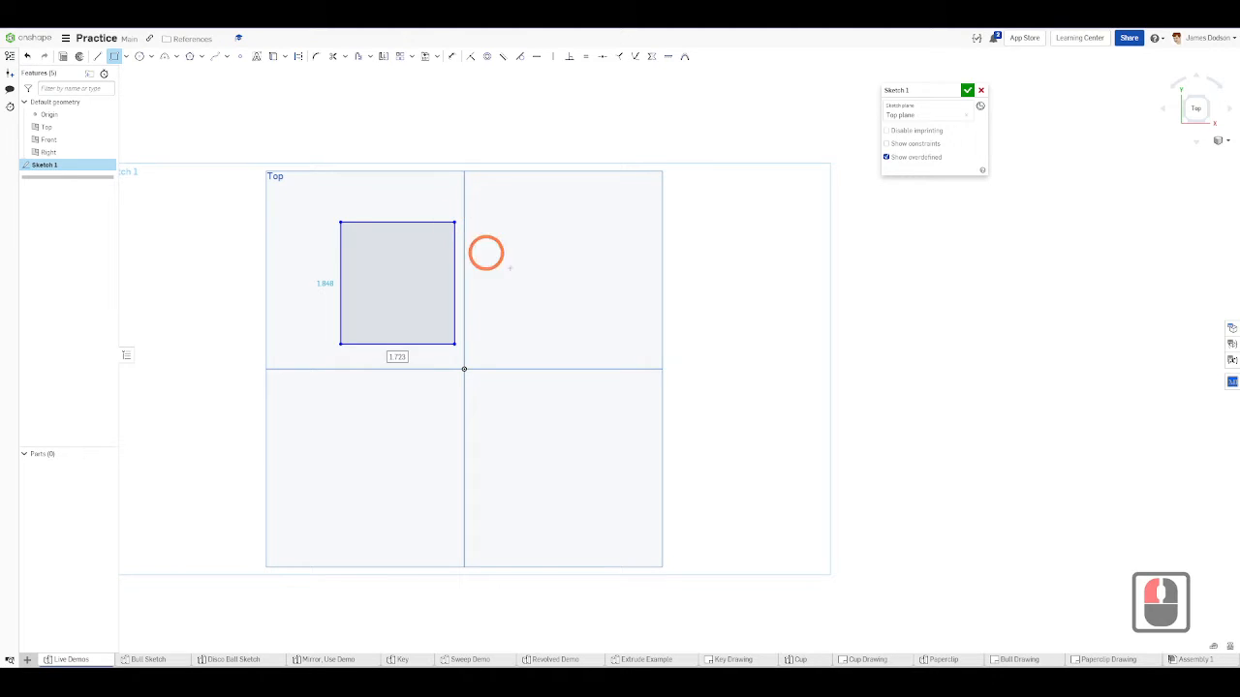
pyautogui.hotkey('ctrl', 'z')
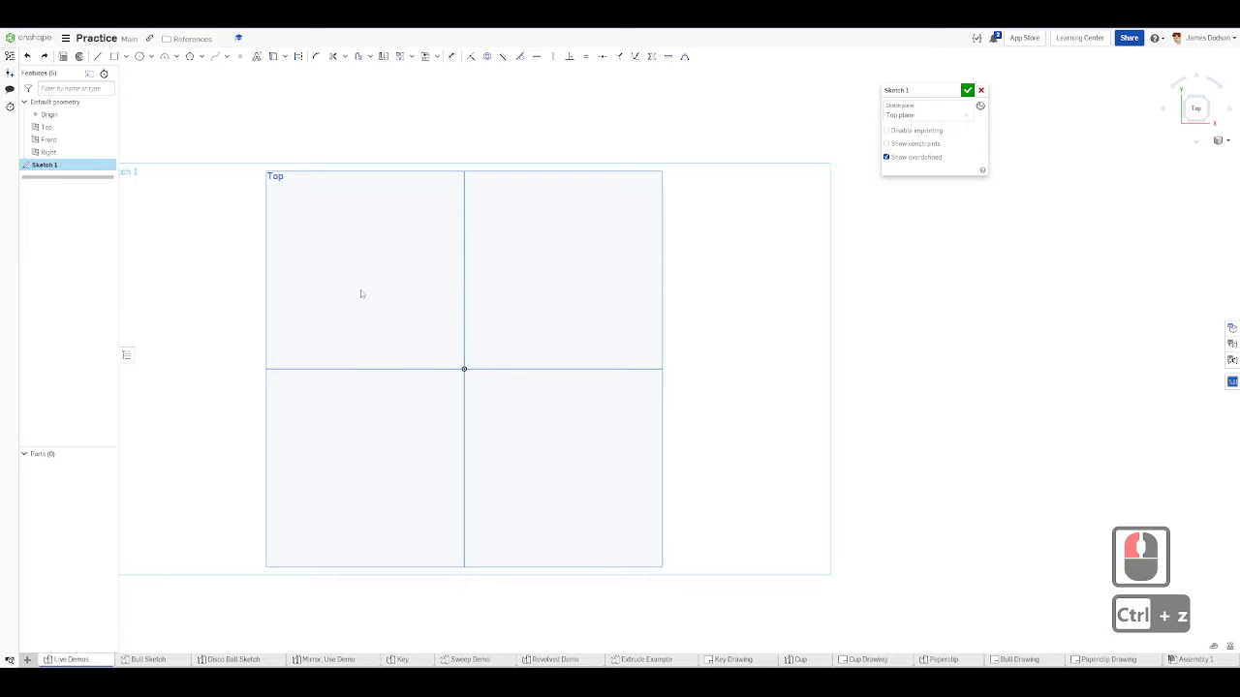
# - Sketch another corner rectangle in the upper-left quadrant, ending at the vertical plane line, and undo it
pyautogui.press('g')
pyautogui.moveTo(327, 338); pyautogui.dragTo(465, 230)
pyautogui.hotkey('ctrl', 'z')
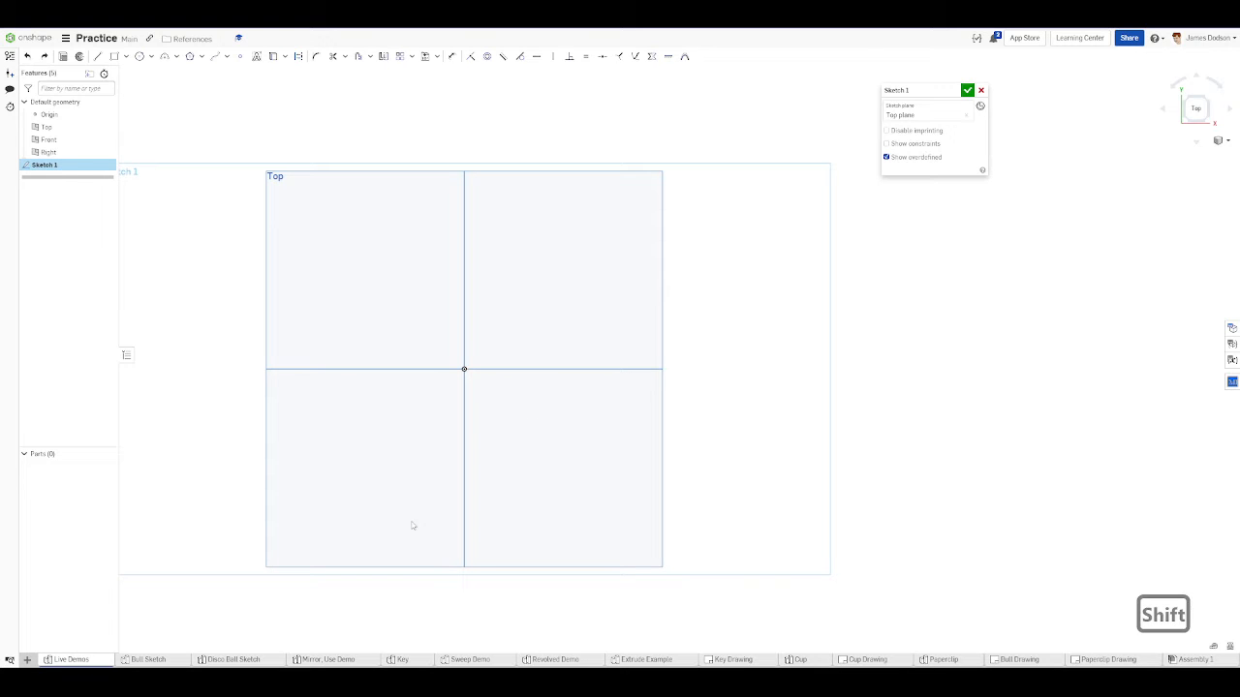
pyautogui.hotkey('ctrl', 'shift', '1')
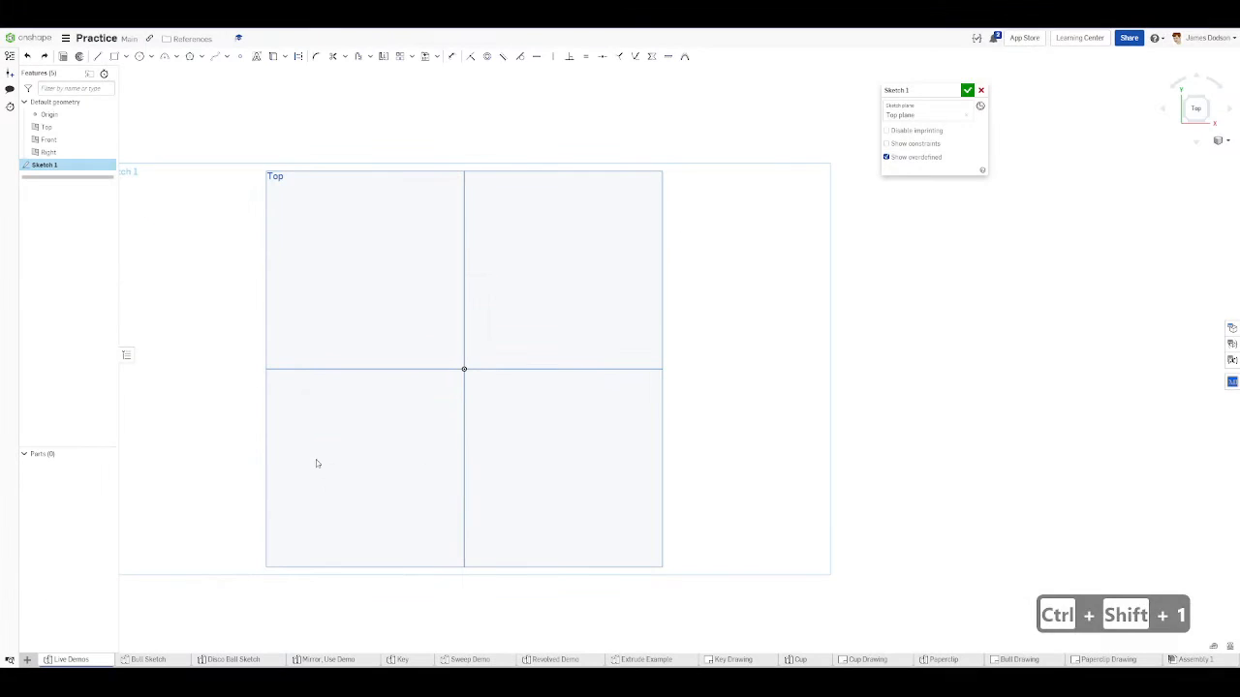
# - Sketch a center-point rectangle about 4.9 in wide and 2.9 in high centred on the origin, and undo it
pyautogui.press('r')
pyautogui.click(463, 369)
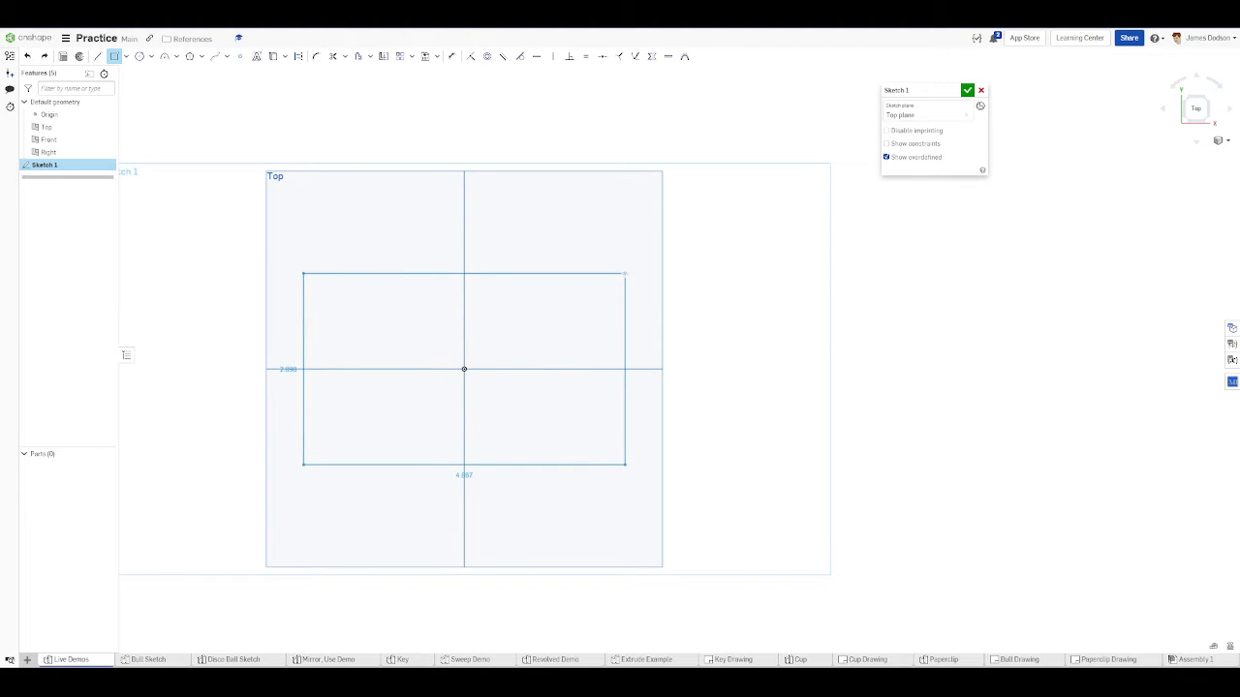
pyautogui.click(625, 274)
pyautogui.click(512, 348)
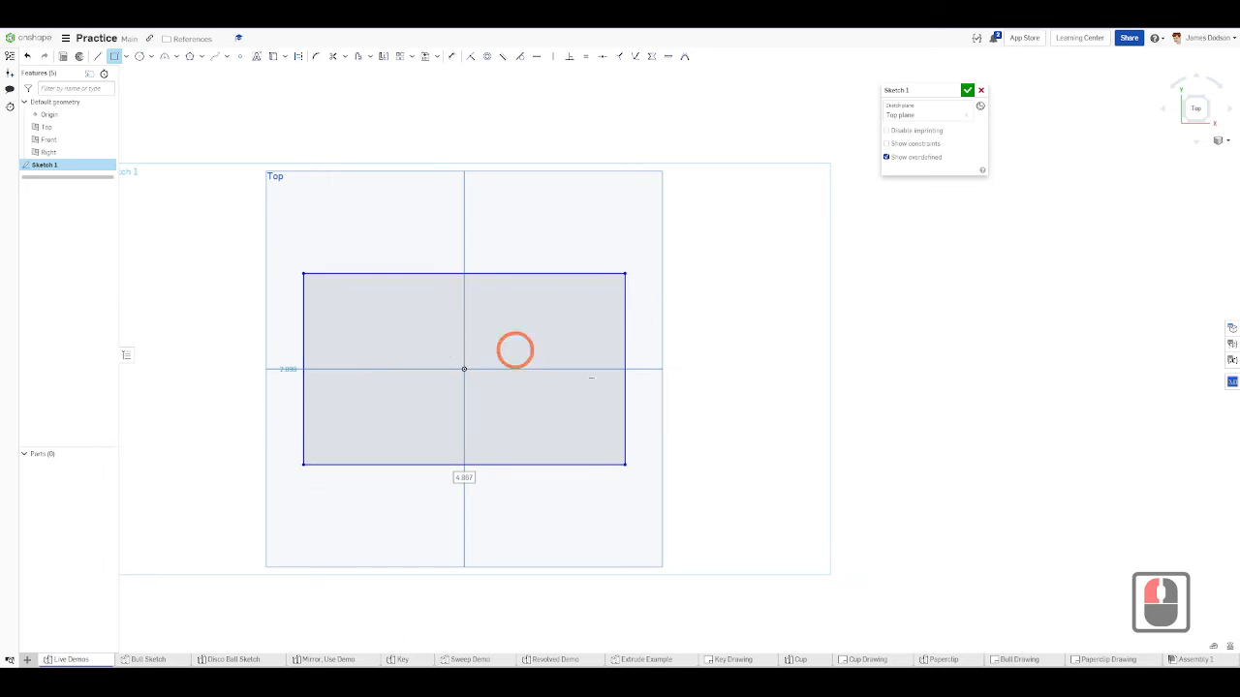
pyautogui.hotkey('ctrl', 'z')
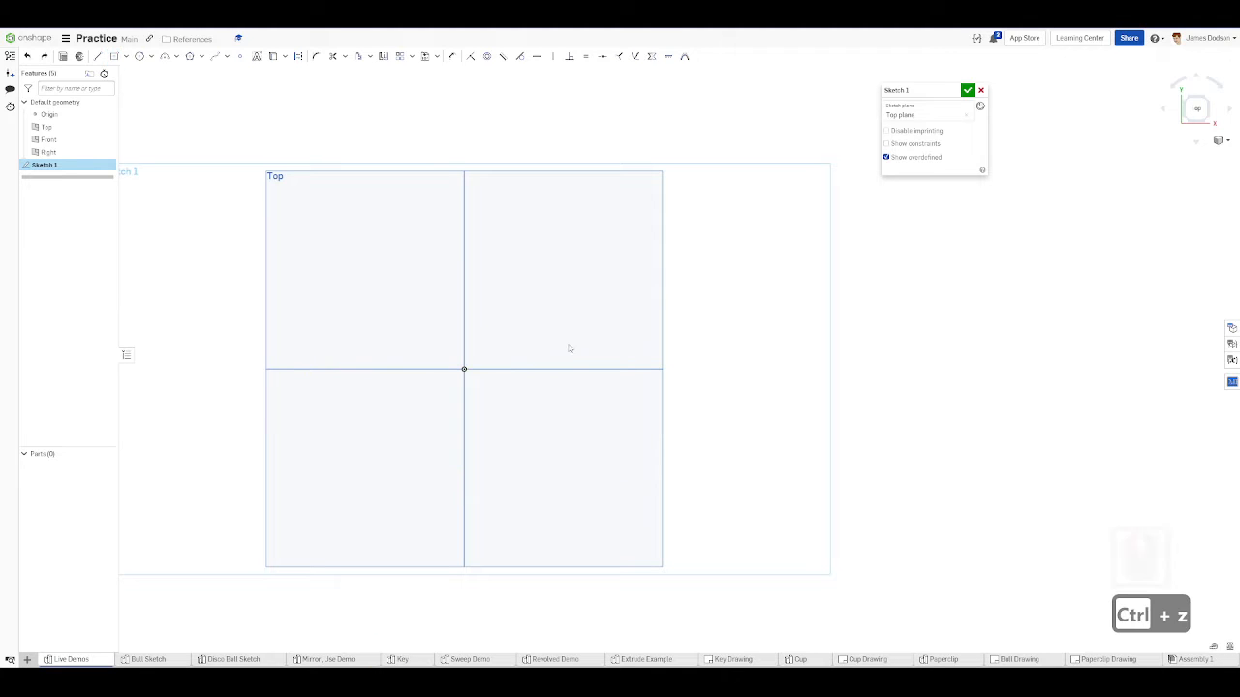
# - Sketch a center-point rectangle about 3.15 in wide and 3.83 in high centred in the upper-right quadrant, and undo it
pyautogui.press('r')
pyautogui.click(596, 273)
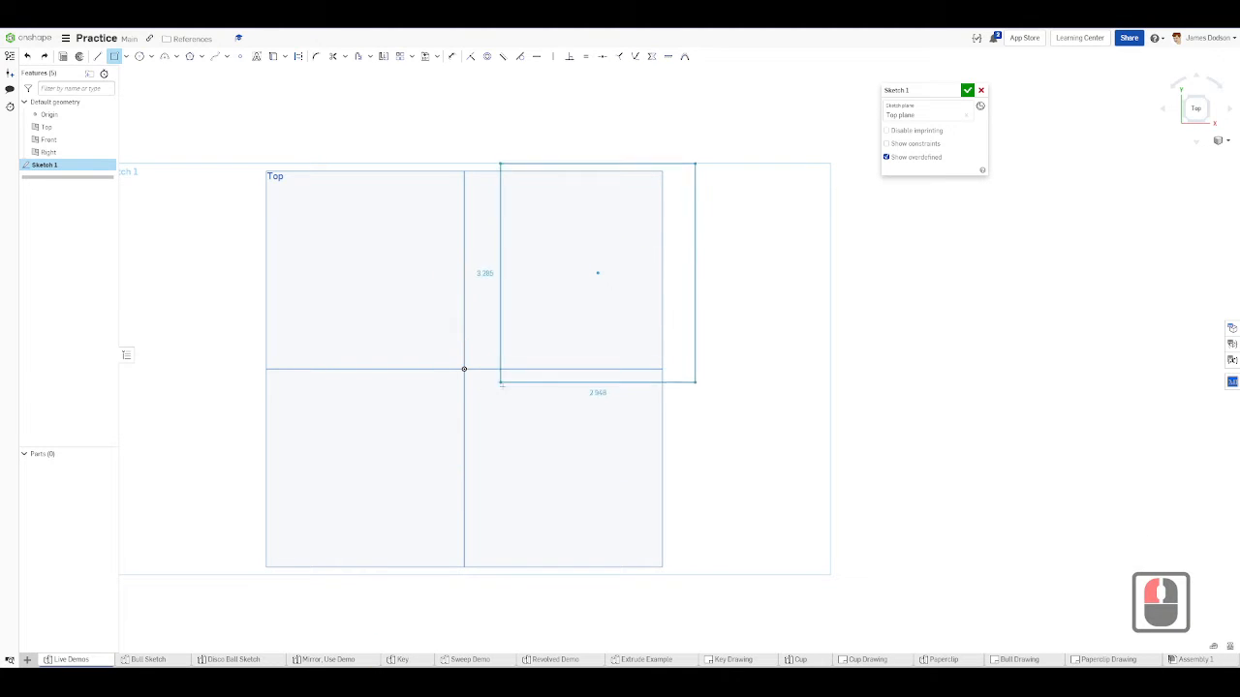
pyautogui.click(493, 399)
pyautogui.hotkey('ctrl', 'z')
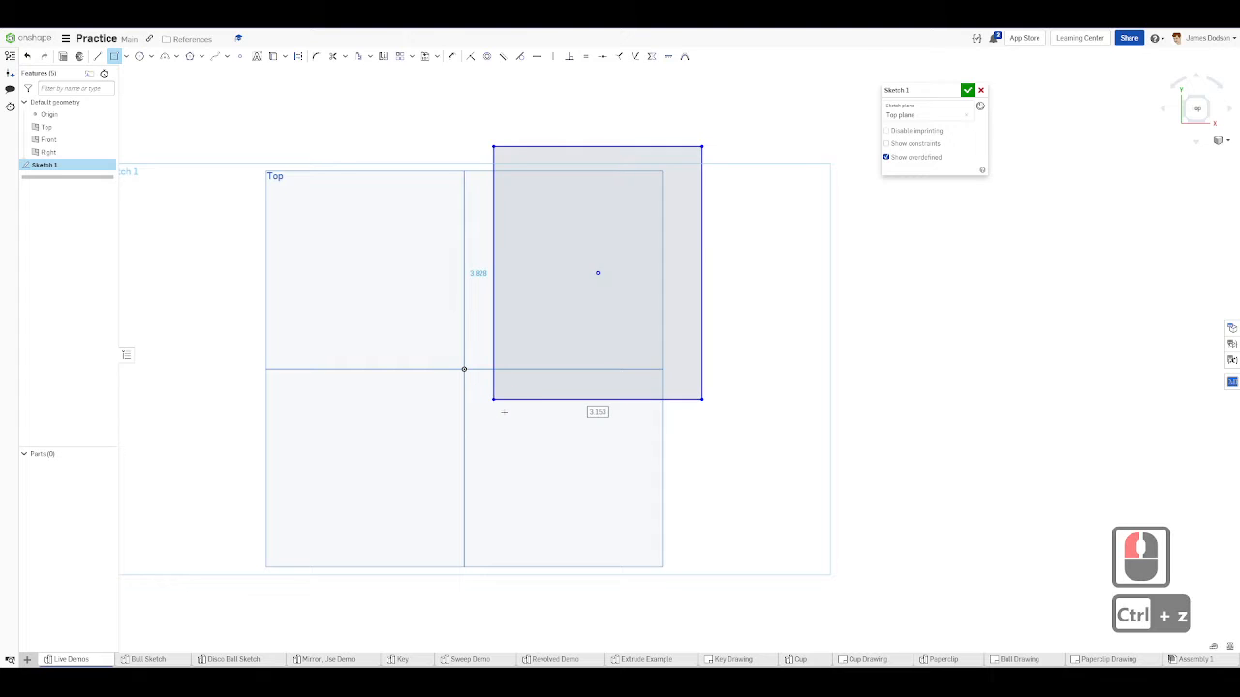
pyautogui.press('r')
pyautogui.click(578, 291)
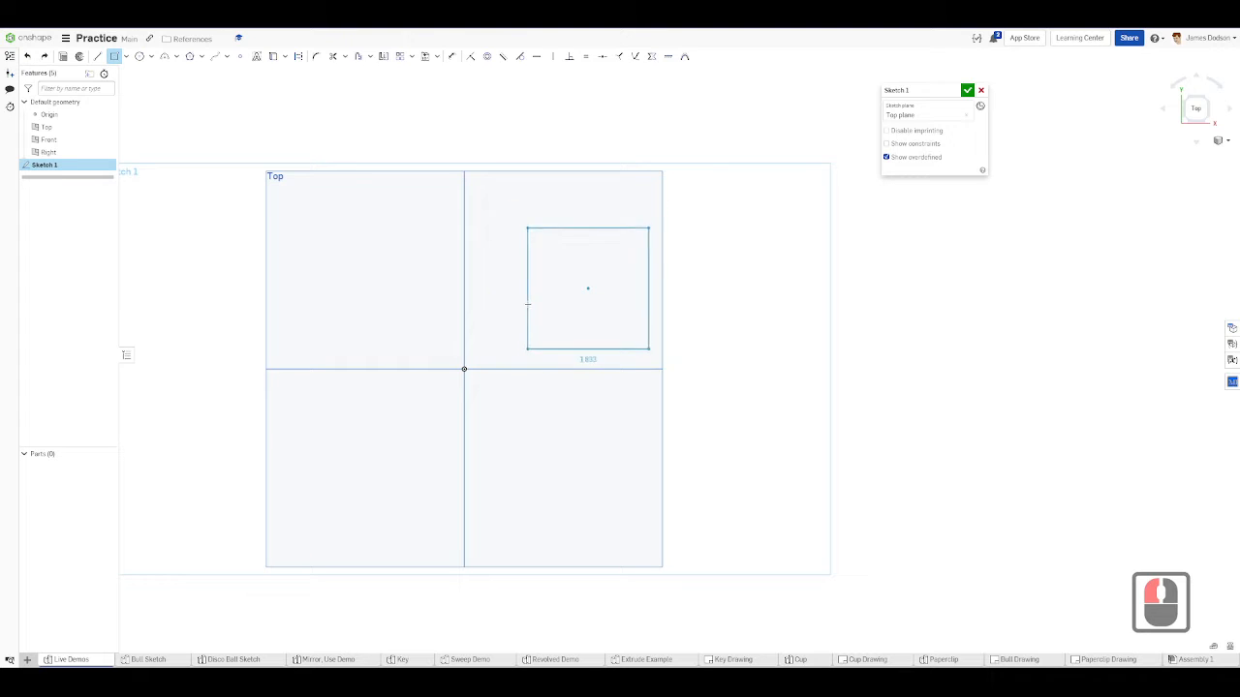
pyautogui.press('Escape')
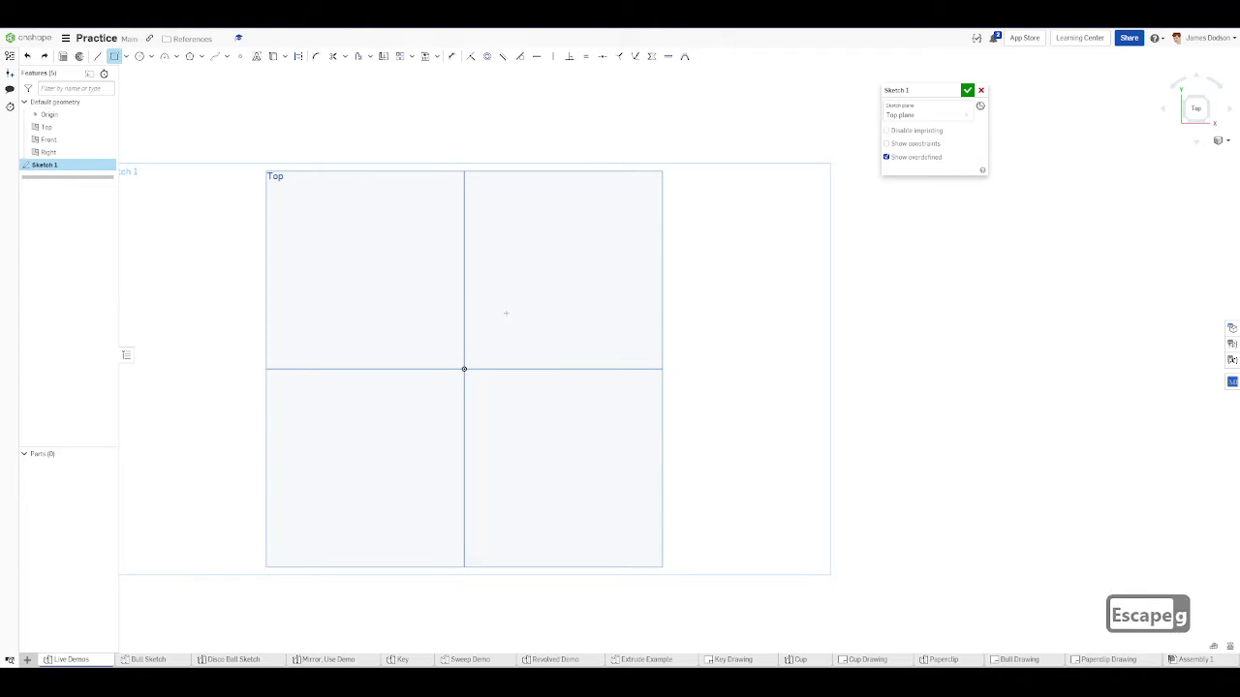
# - Sketch a corner square in the upper-right quadrant and a larger center-point square about 2.7 in wide around it
pyautogui.keyDown('alt'); pyautogui.moveTo(505, 315); pyautogui.dragTo(591, 262); pyautogui.keyUp('alt')
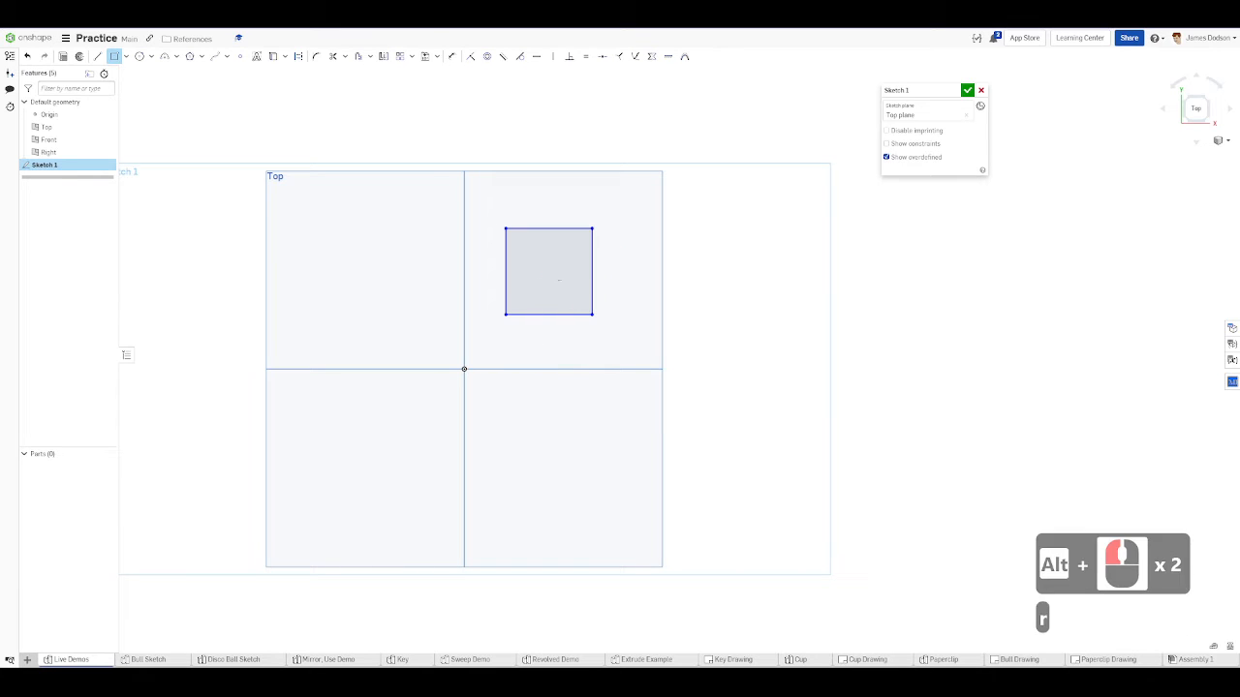
pyautogui.keyDown('alt'); pyautogui.click(554, 272); pyautogui.keyUp('alt')
pyautogui.keyDown('alt'); pyautogui.click(462, 279); pyautogui.keyUp('alt')
# - Undo both squares in the upper-right quadrant
pyautogui.hotkey('ctrl', 'z')
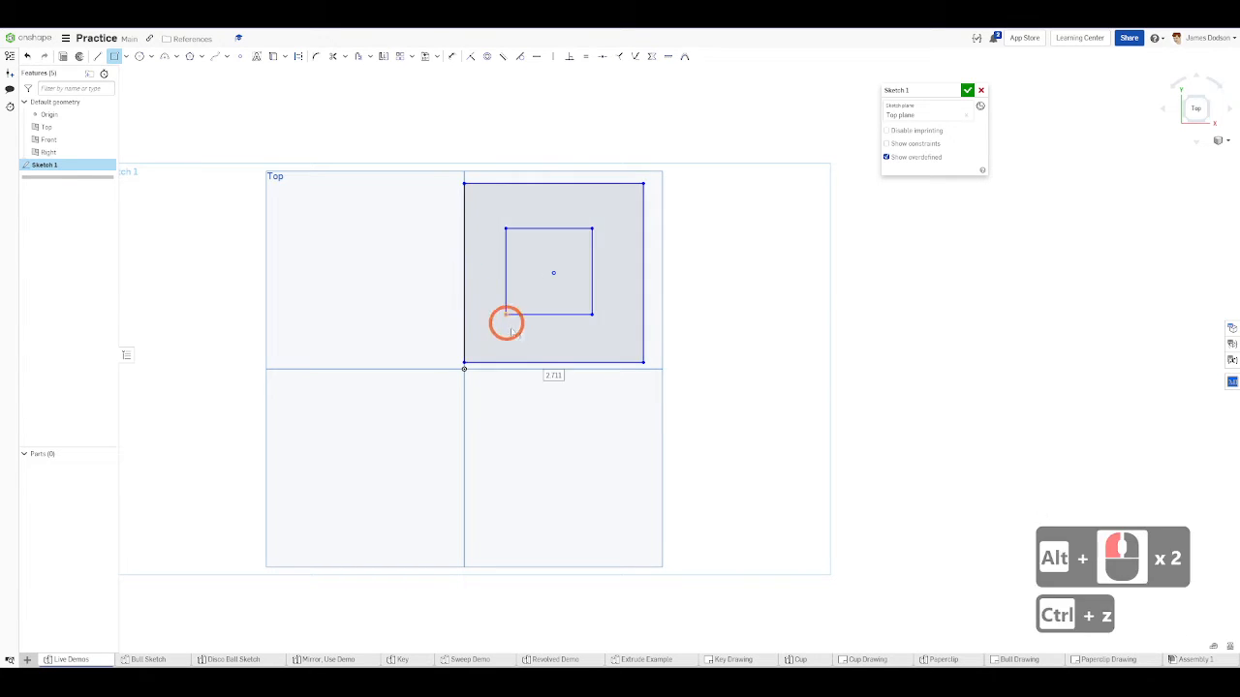
pyautogui.hotkey('ctrl', 'z')
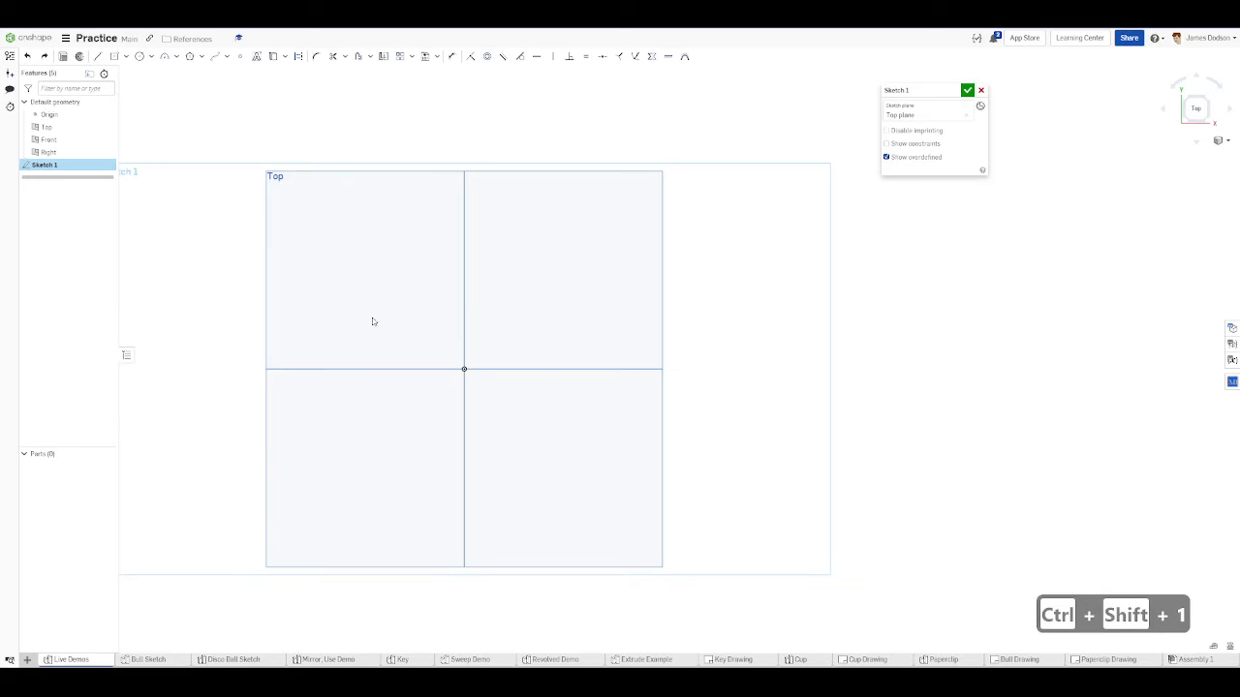
# - Sketch a corner rectangle about 2.27 in wide and 1.74 in high in the upper-left quadrant
pyautogui.press('g')
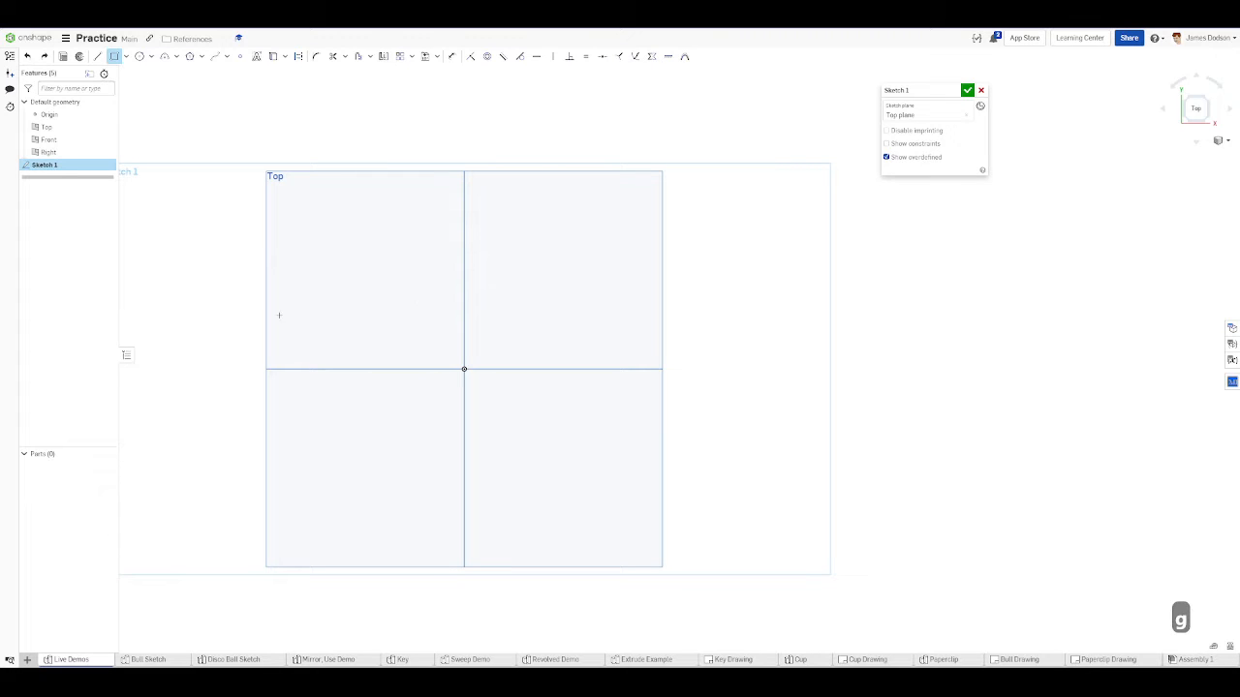
pyautogui.moveTo(303, 313)
pyautogui.mouseDown()
pyautogui.moveTo(327, 257)
pyautogui.moveTo(445, 202)
pyautogui.mouseUp()
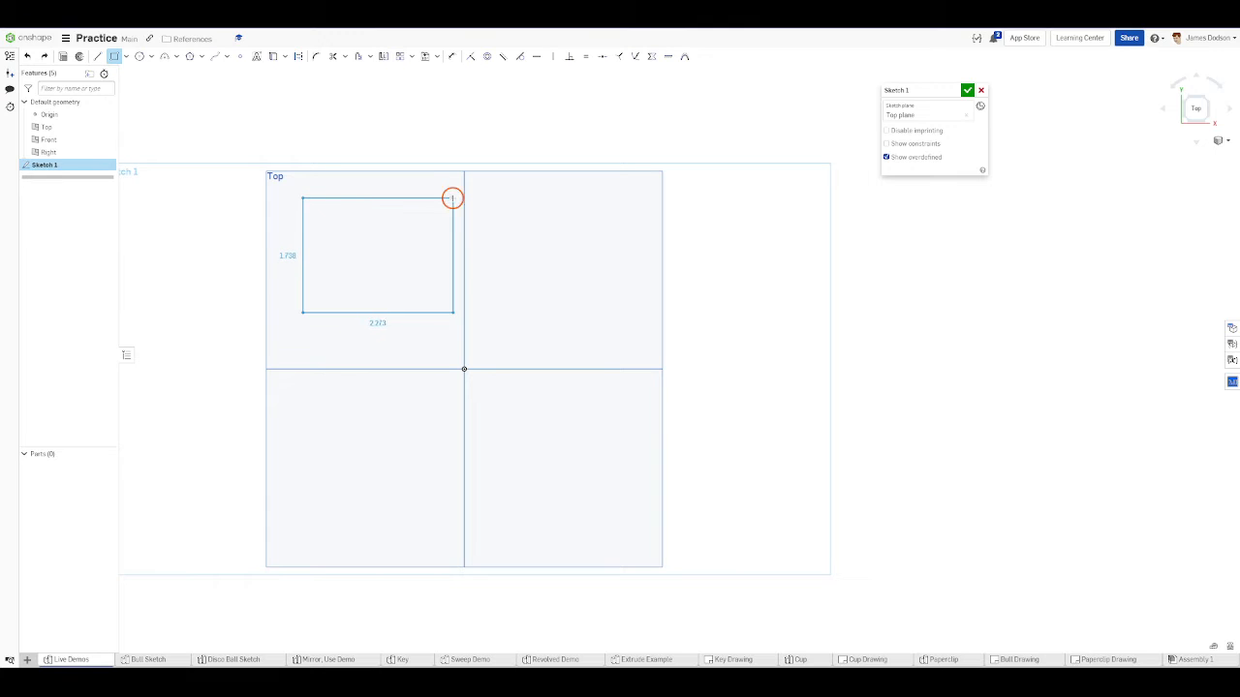
pyautogui.click(451, 198)
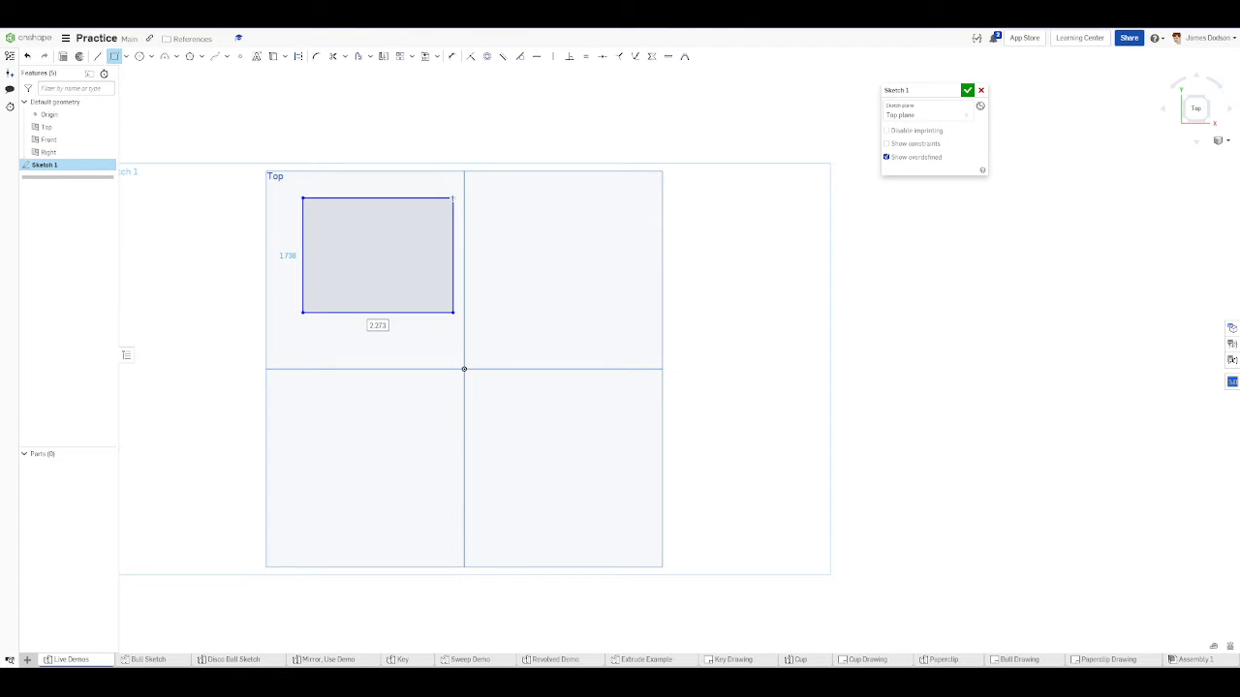
# - Set the new rectangle's width to 2 in and its height to 1.5 in, and leave the rectangle tool
pyautogui.write('23232332')
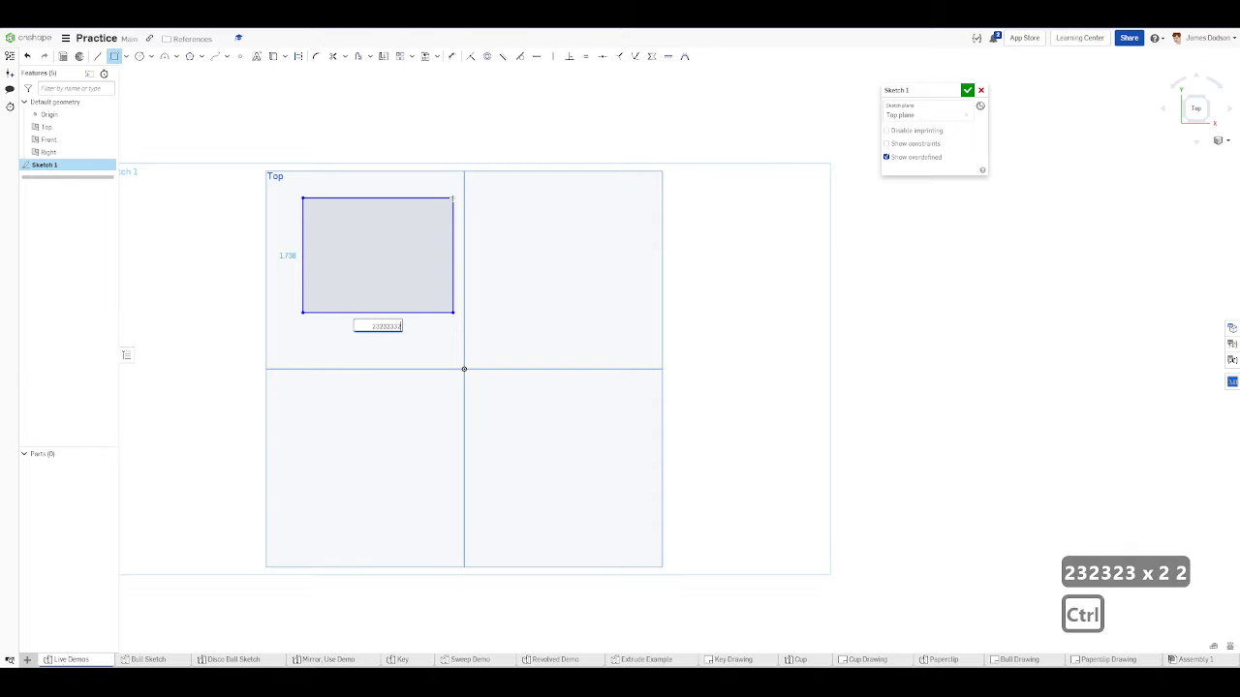
pyautogui.hotkey('ctrl', 'a')
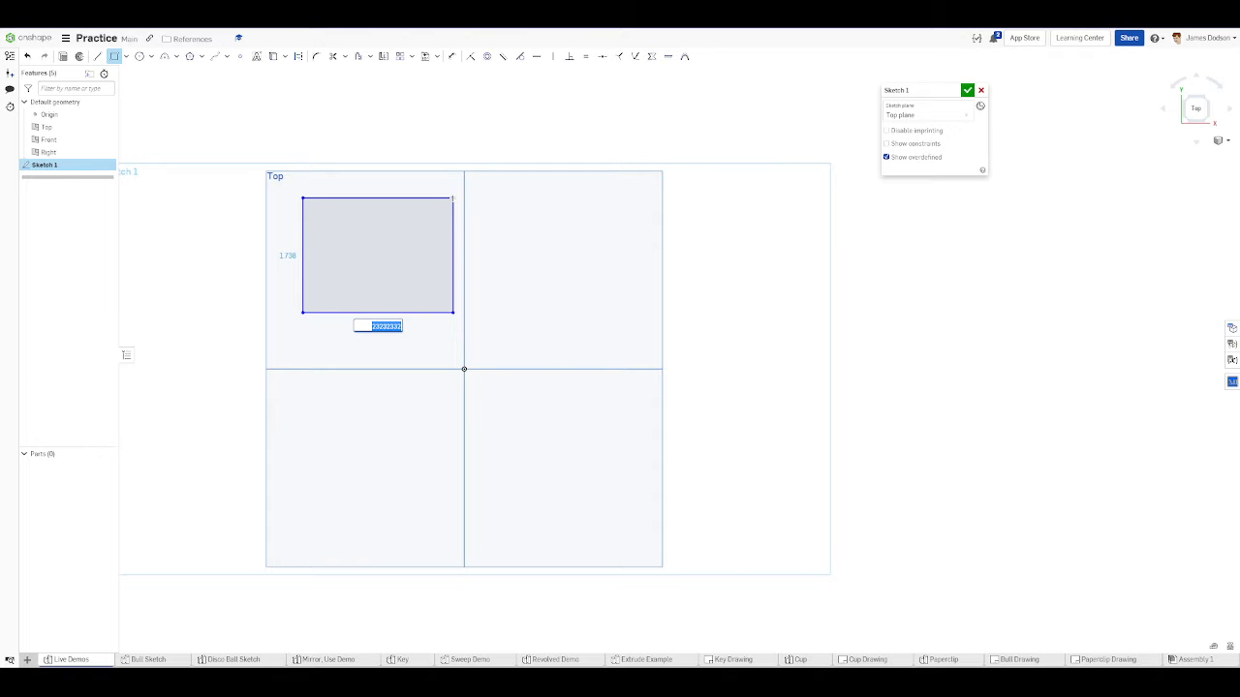
pyautogui.write('2')
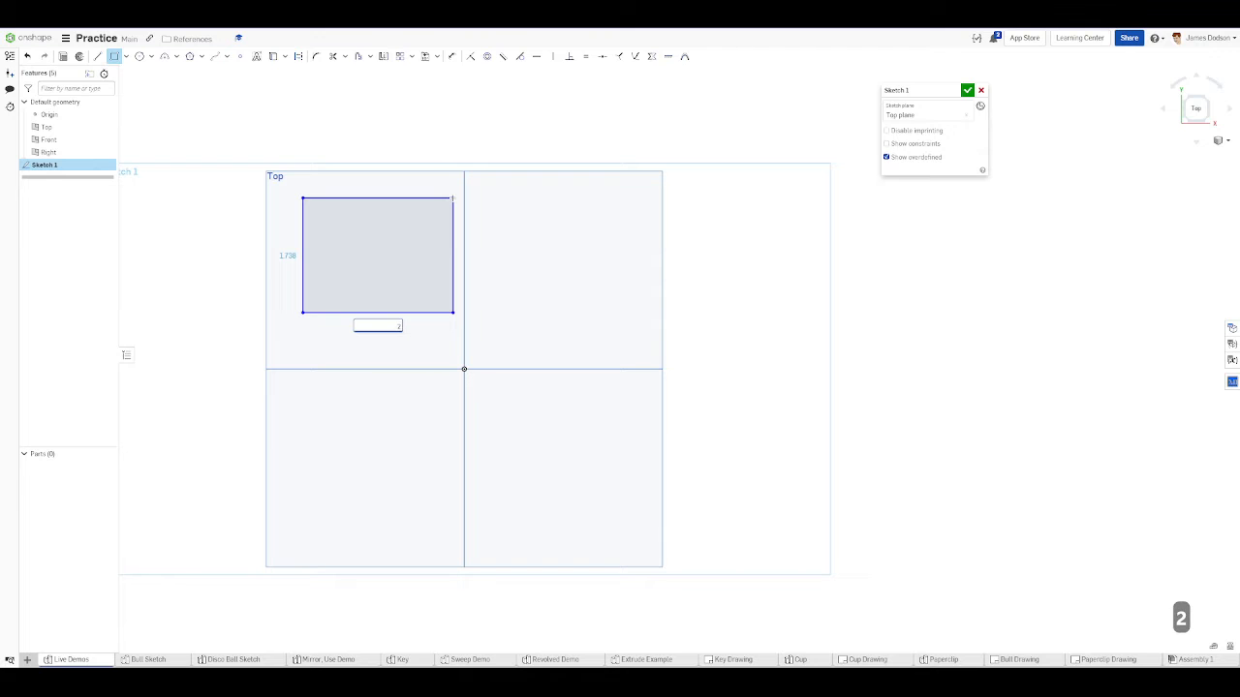
pyautogui.press('Return')
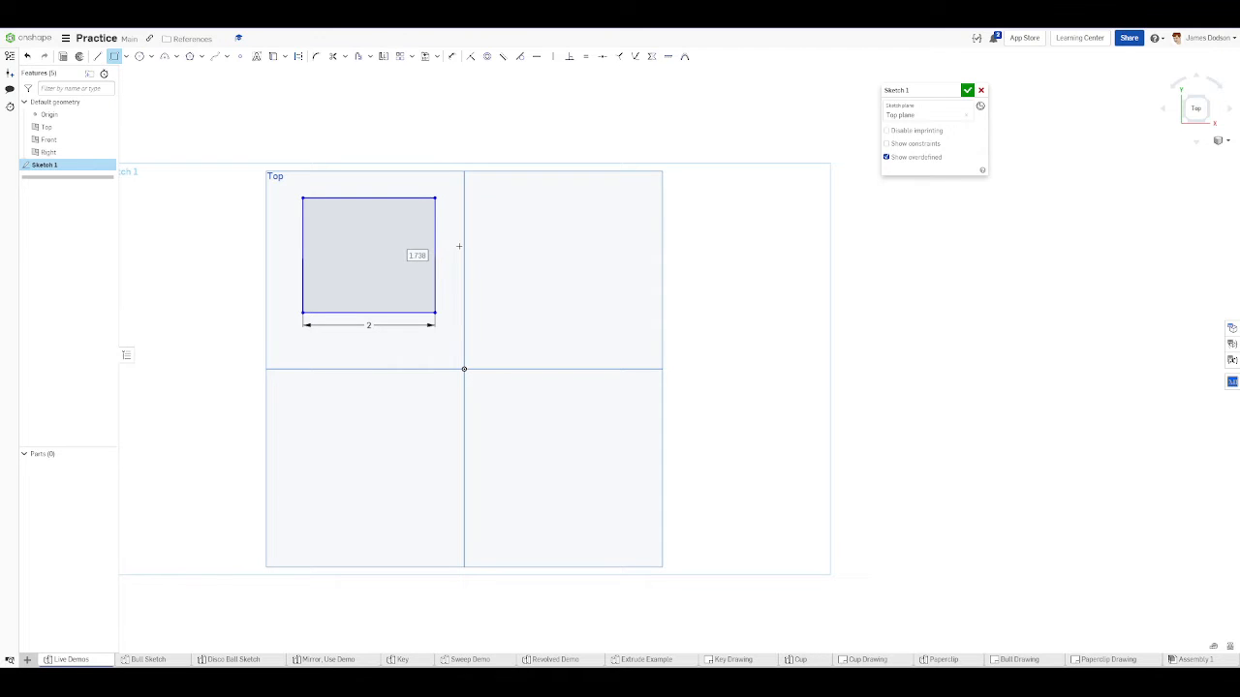
pyautogui.write('1.5')
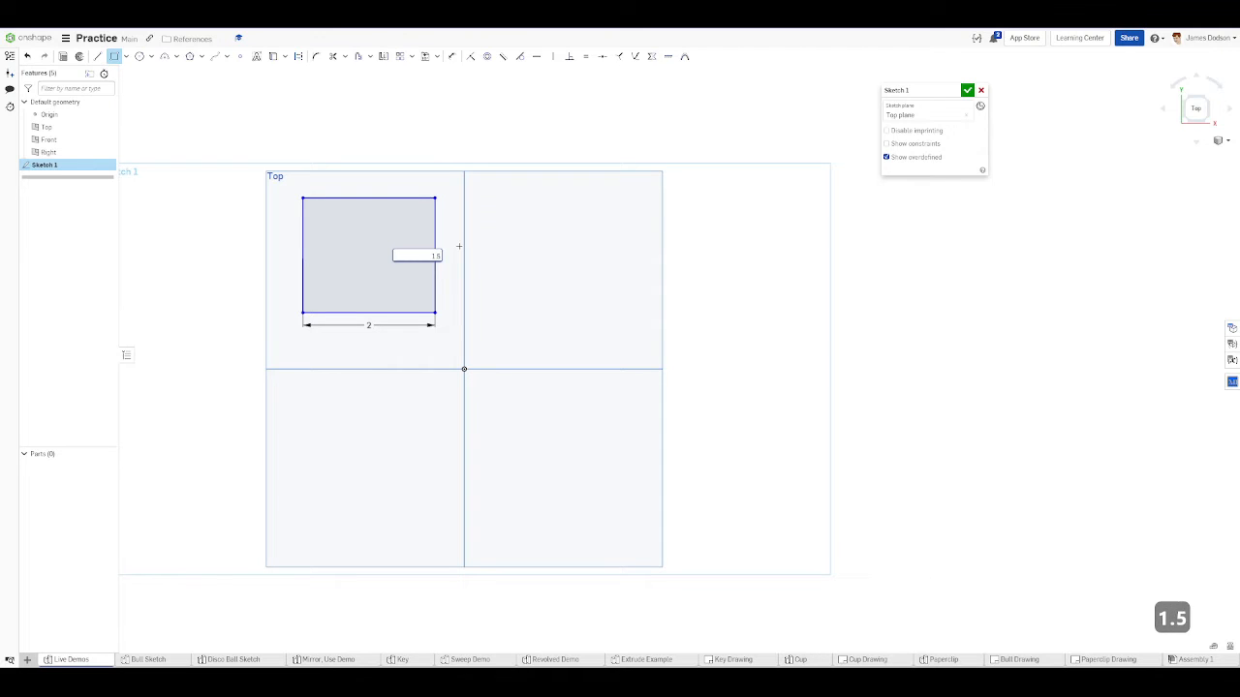
pyautogui.press('Return')
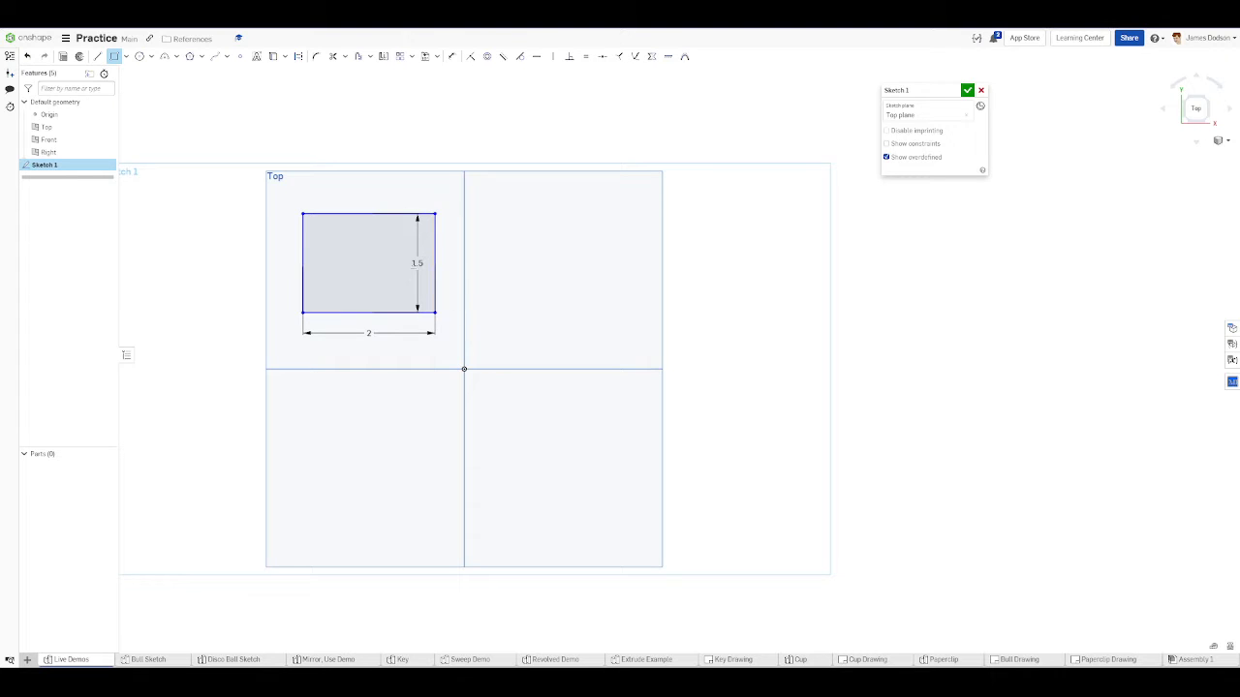
pyautogui.scroll(2, 418, 270)
pyautogui.press('Escape')
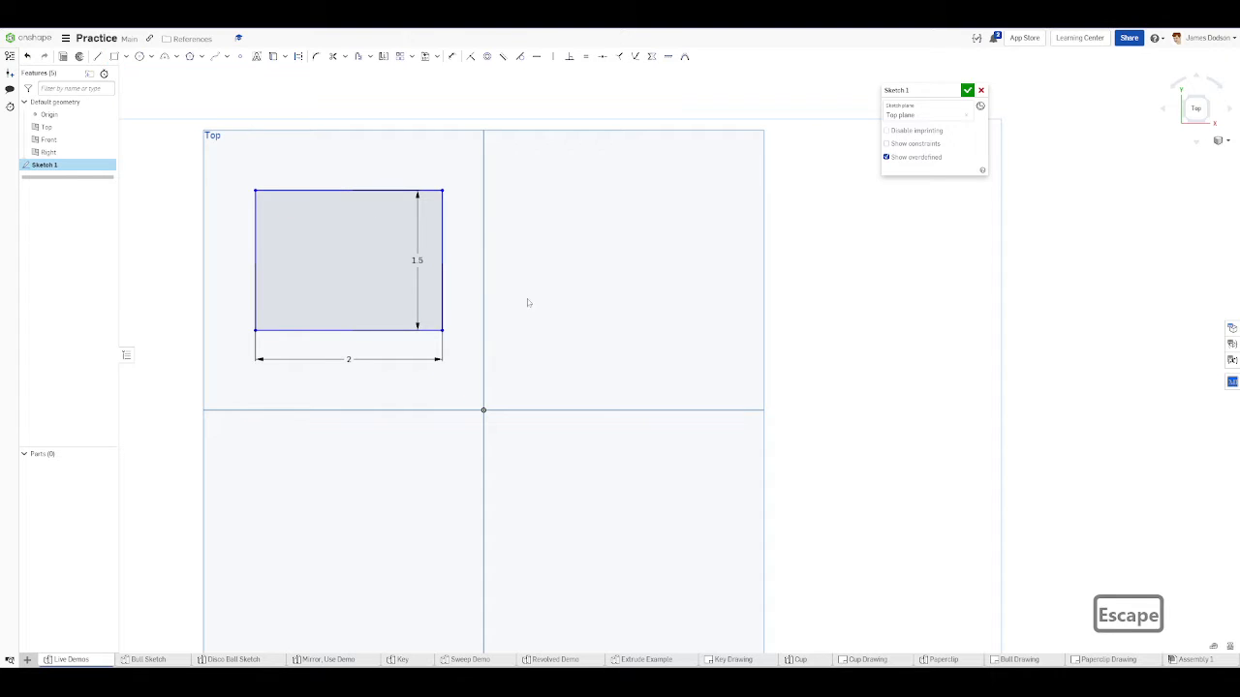
# - Undo the dimensioned rectangle in the upper-left quadrant
pyautogui.scroll(-4, 527, 299)
pyautogui.hotkey('ctrl', 'z')
pyautogui.hotkey('ctrl', 'z')
pyautogui.hotkey('ctrl', 'z')
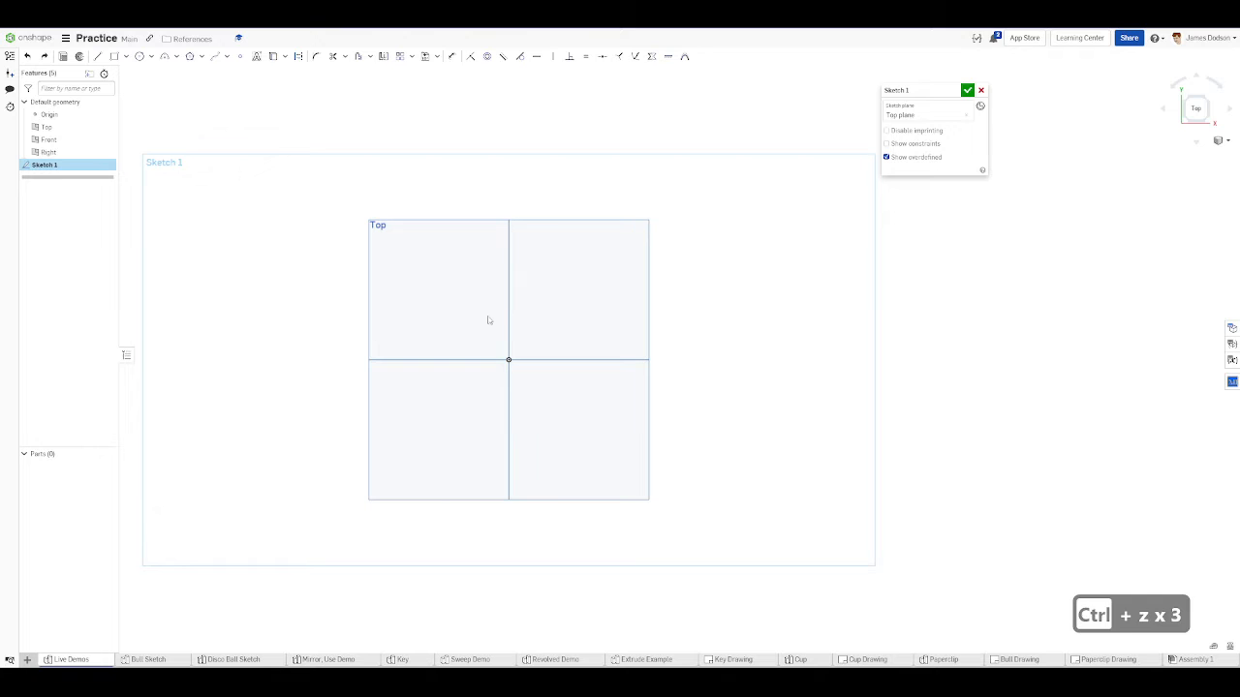
# - Sketch a diagonal line about 2.4 in long in the upper-left quadrant, and undo it
pyautogui.press('l')
pyautogui.click(423, 325)
pyautogui.moveTo(488, 237); pyautogui.dragTo(492, 242)
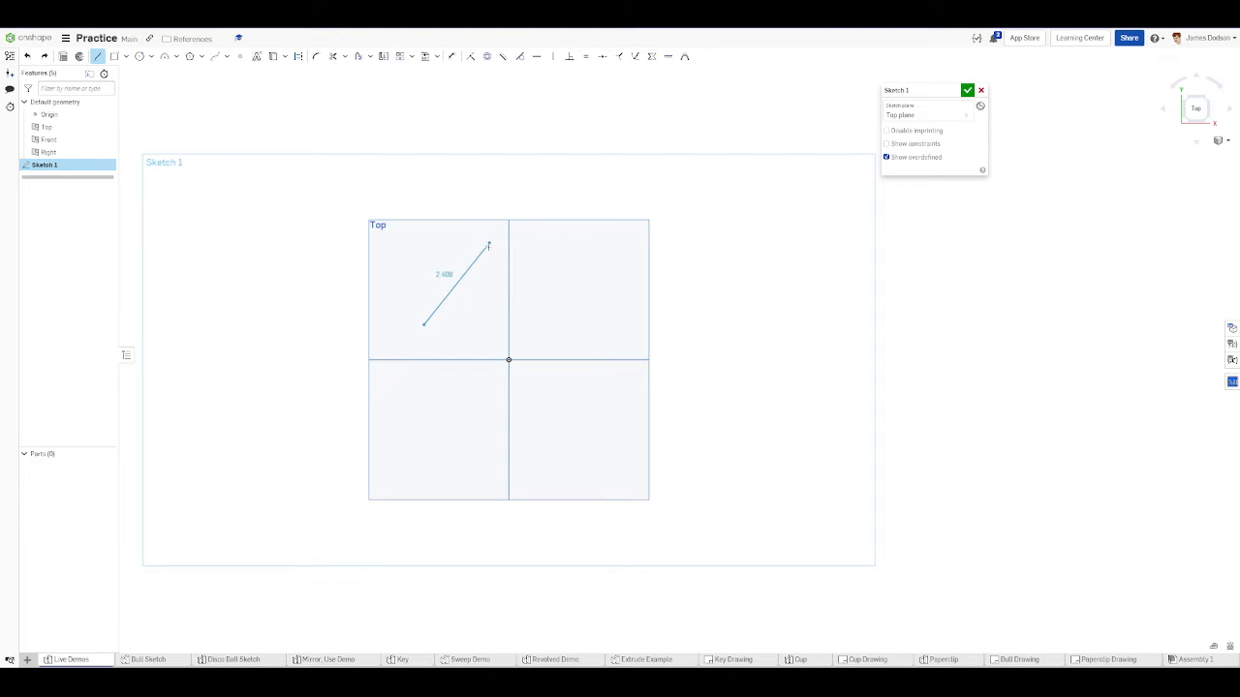
pyautogui.click(493, 242)
pyautogui.press('Escape')
pyautogui.hotkey('ctrl', 'z')
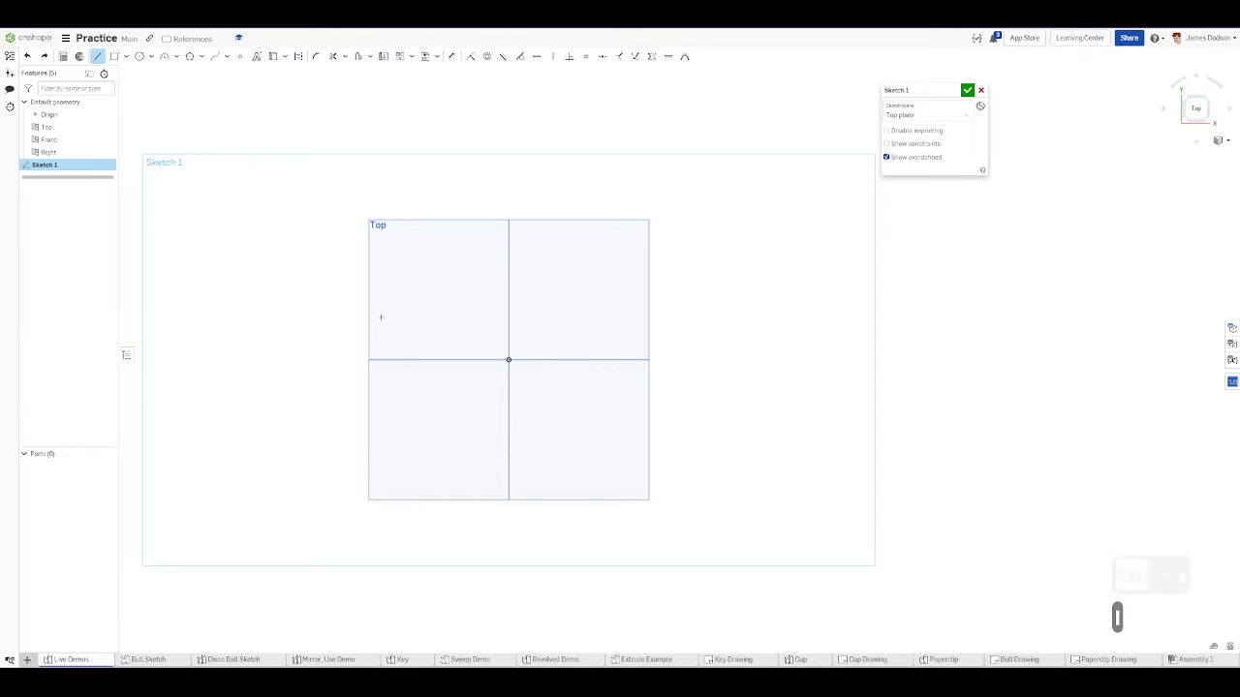
# - Sketch a diagonal line in the upper-left quadrant and set its length to 2.5 in
pyautogui.click(397, 339)
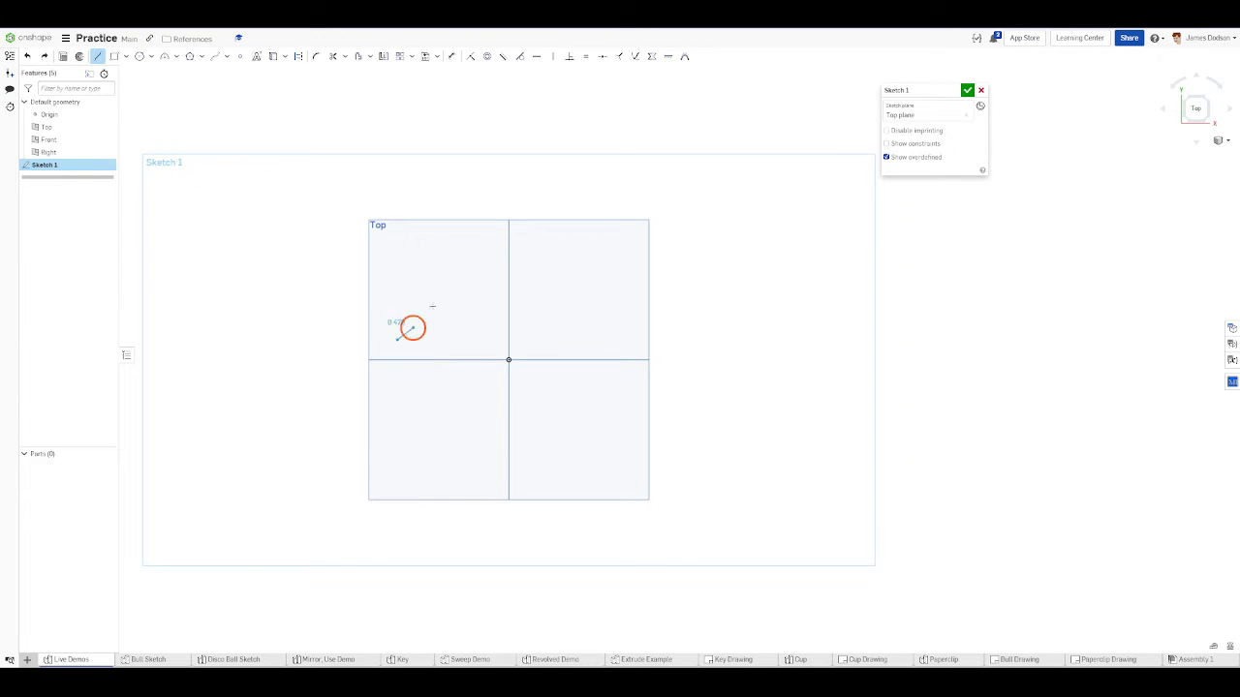
pyautogui.click(475, 252)
pyautogui.write('2.5')
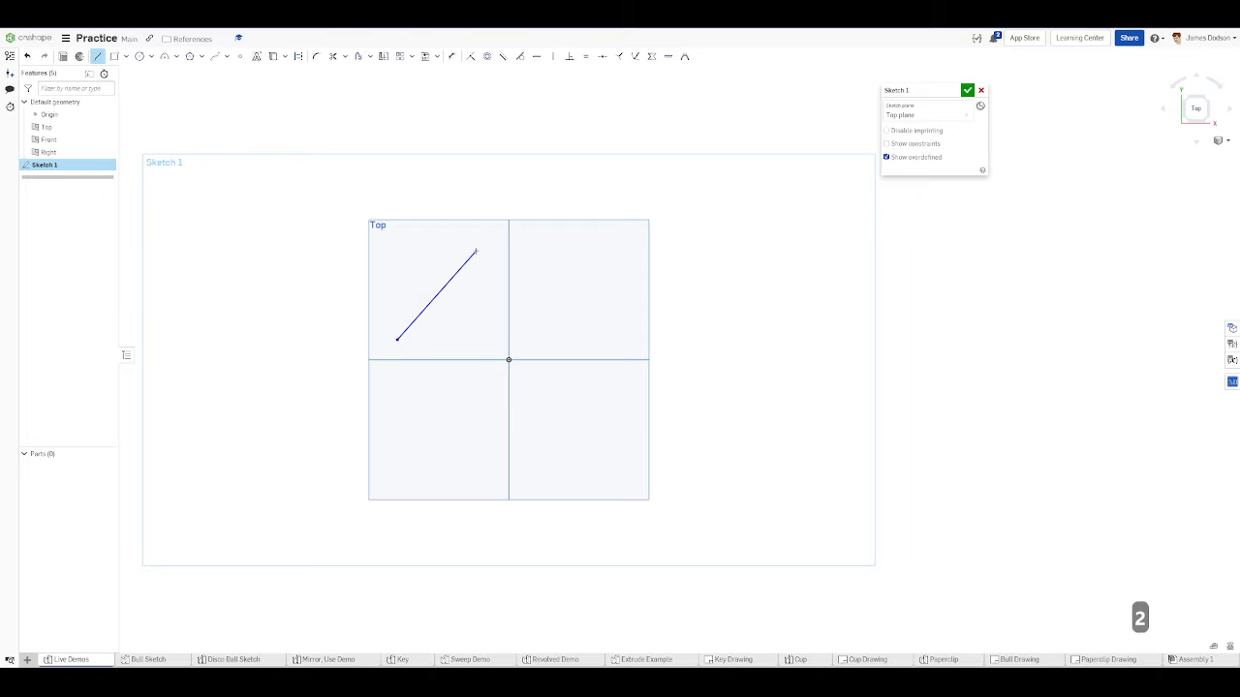
pyautogui.press('Return')
pyautogui.scroll(3, 492, 279)
pyautogui.press('Escape')
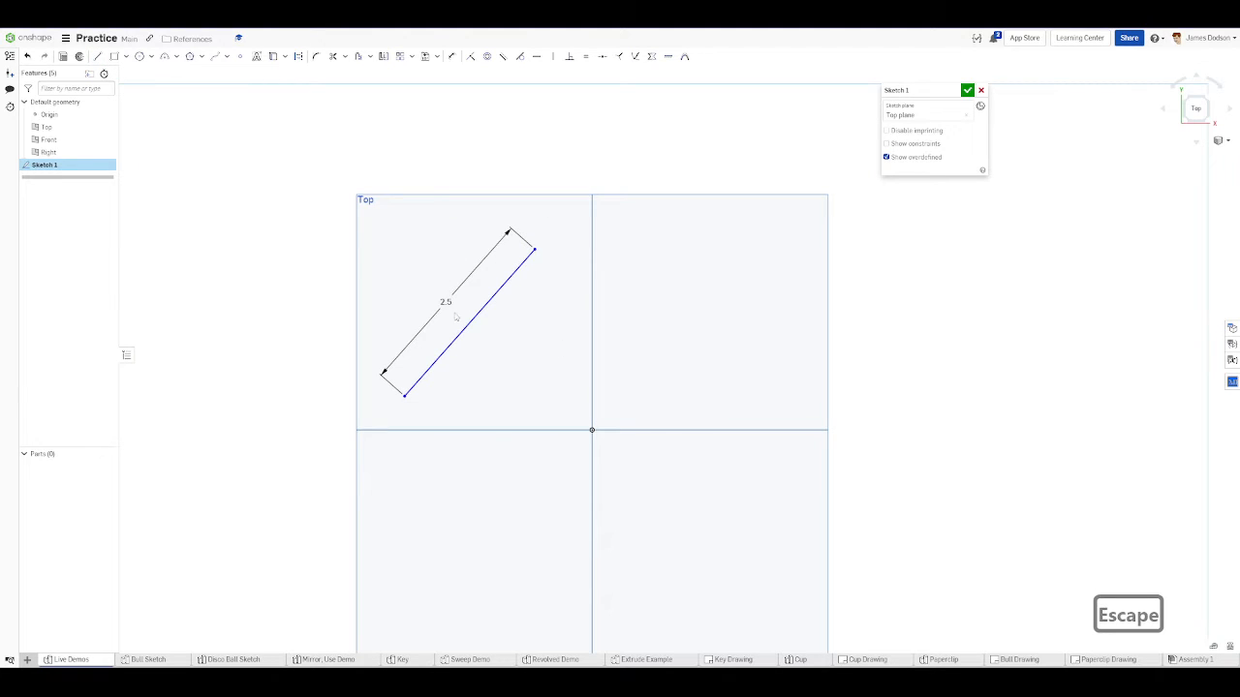
# - Delete the diagonal line's length dimension and the line itself
pyautogui.click(448, 302)
pyautogui.press('Delete')
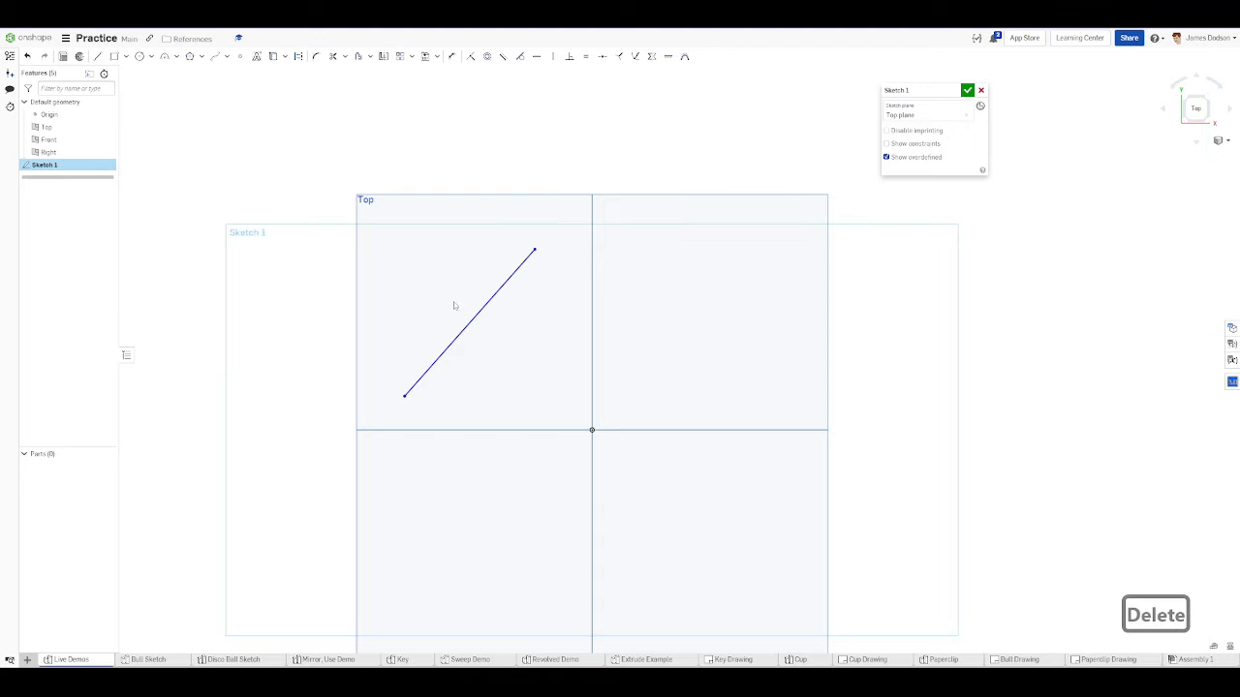
pyautogui.click(503, 290)
pyautogui.press('Delete')
# - Open the account preferences separately from the document and examine the units and mouse control settings
pyautogui.click(1184, 38)
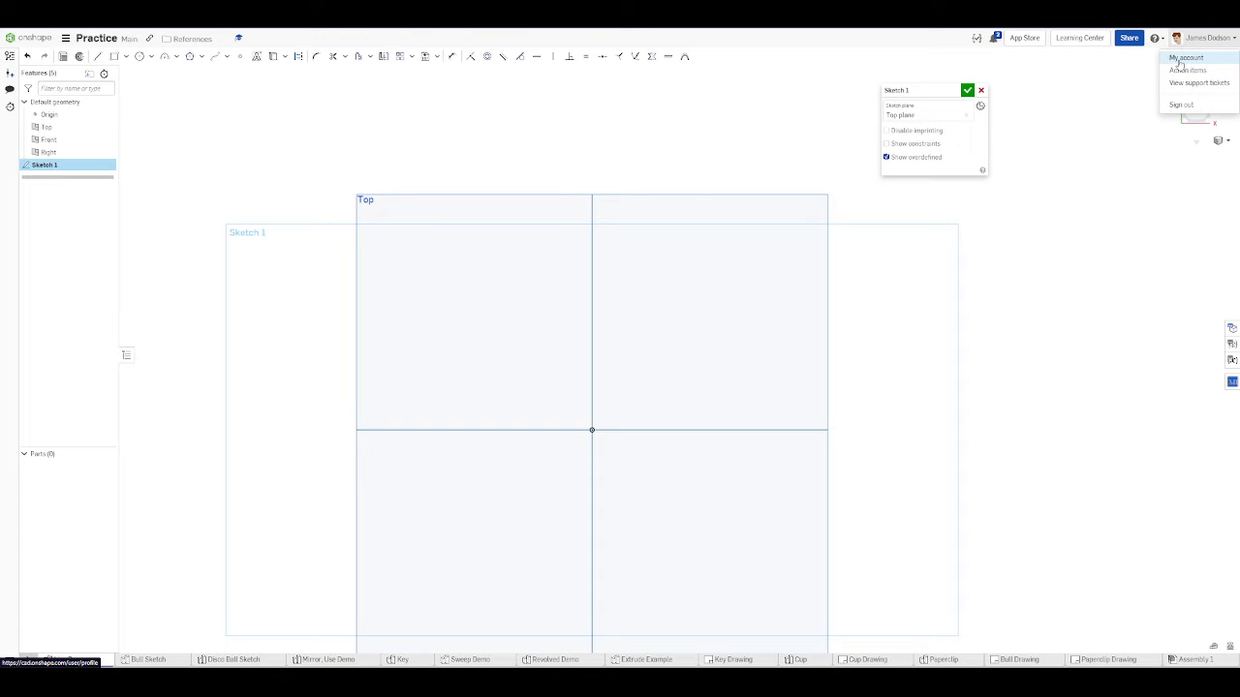
pyautogui.middleClick(1180, 59)
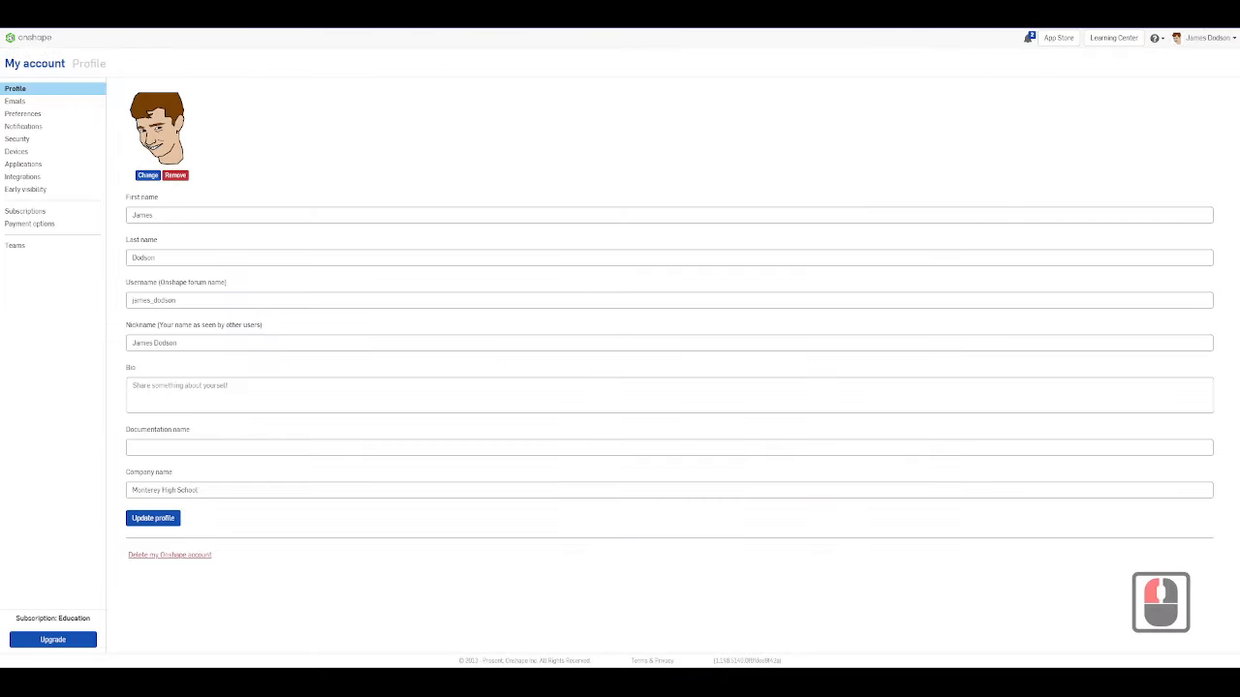
pyautogui.click(43, 113)
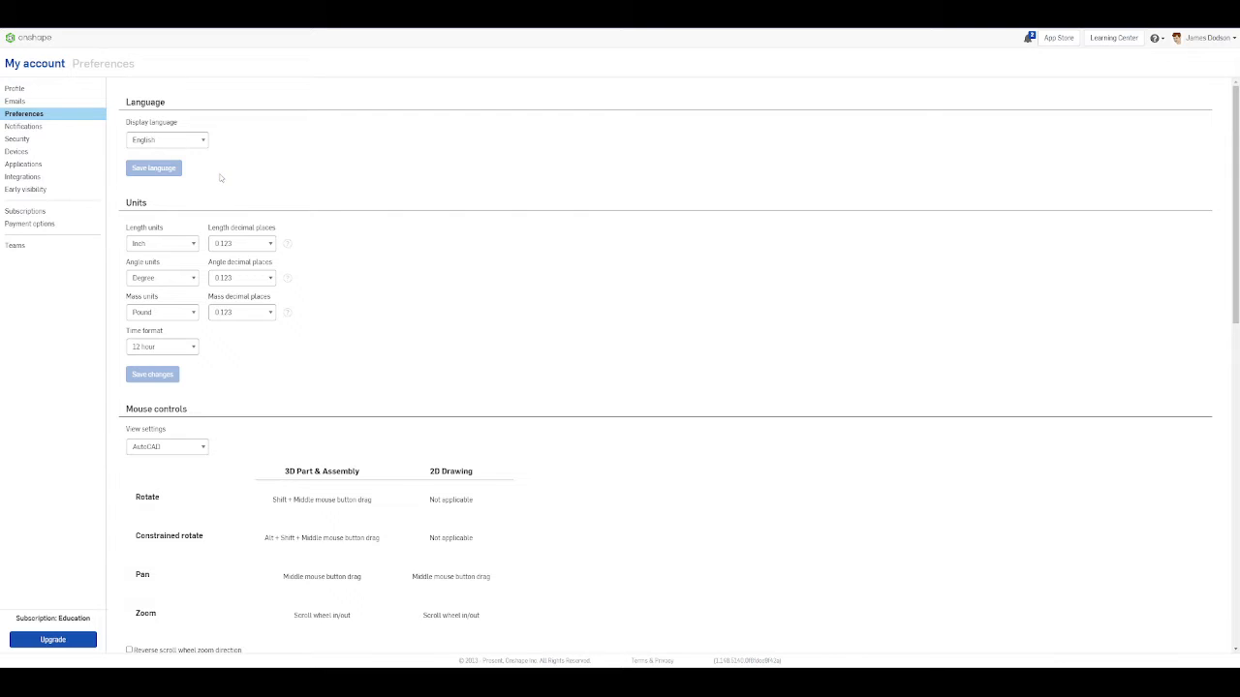
pyautogui.scroll(-2, 219, 174)
pyautogui.scroll(-3, 362, 328)
pyautogui.scroll(8, 348, 320)
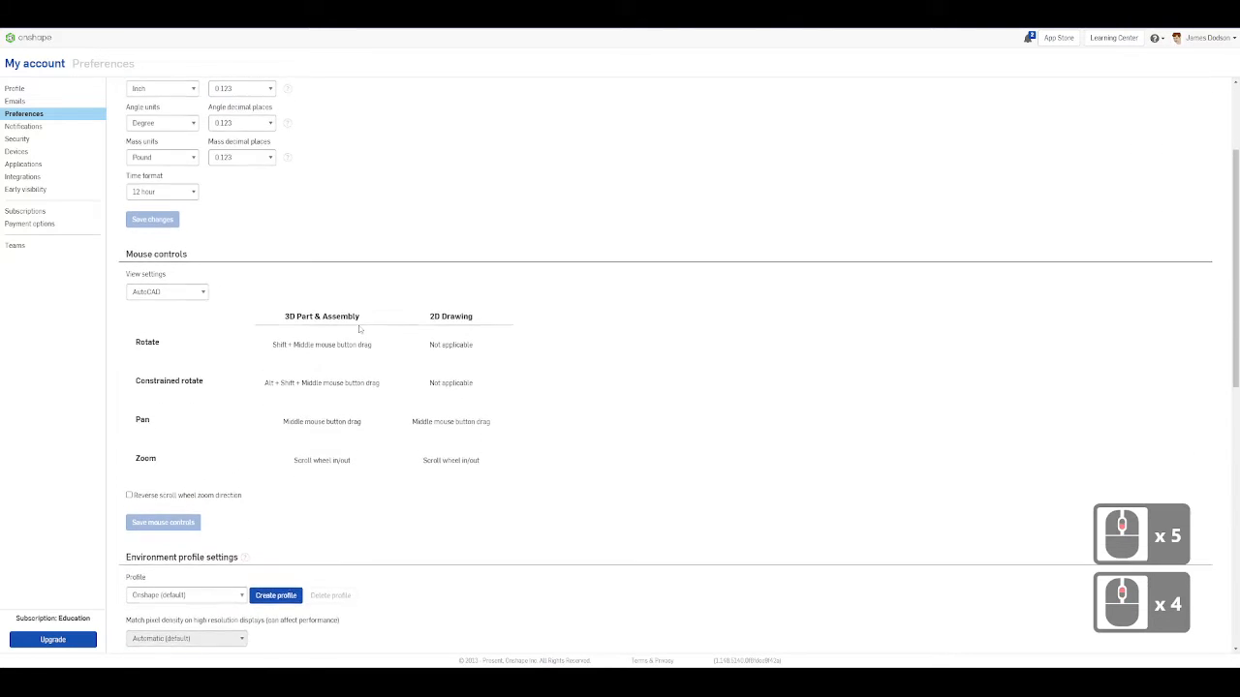
pyautogui.scroll(4, 212, 176)
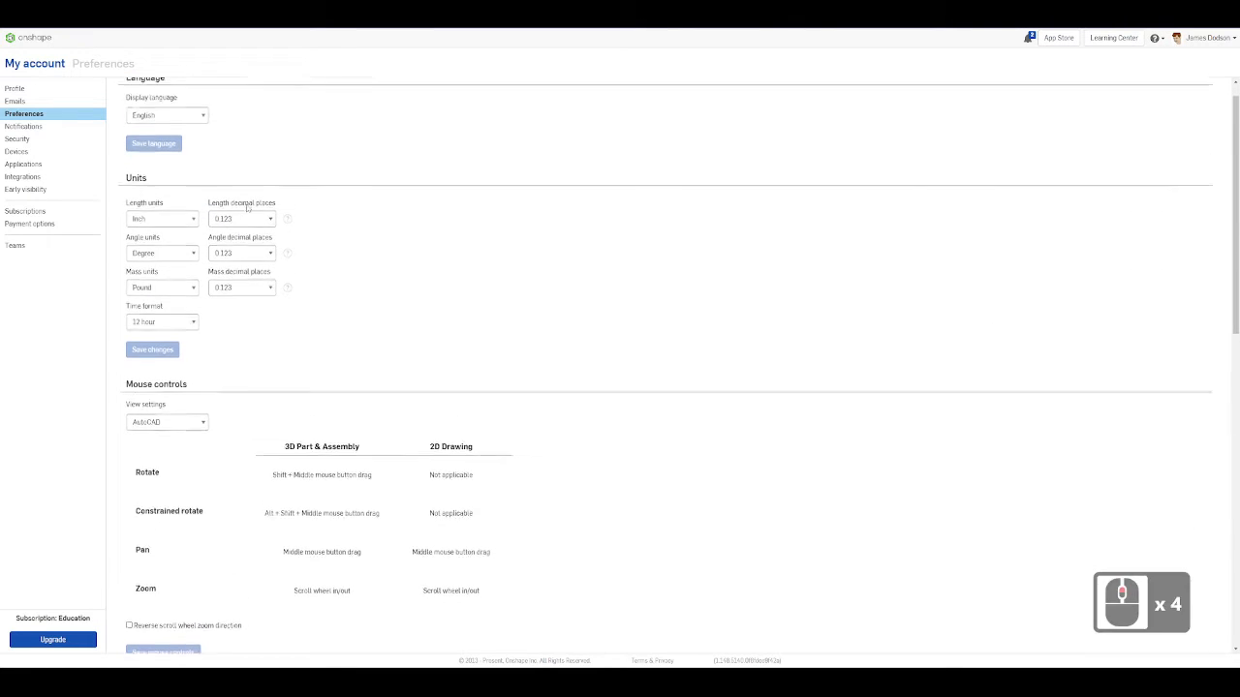
pyautogui.click(1201, 37)
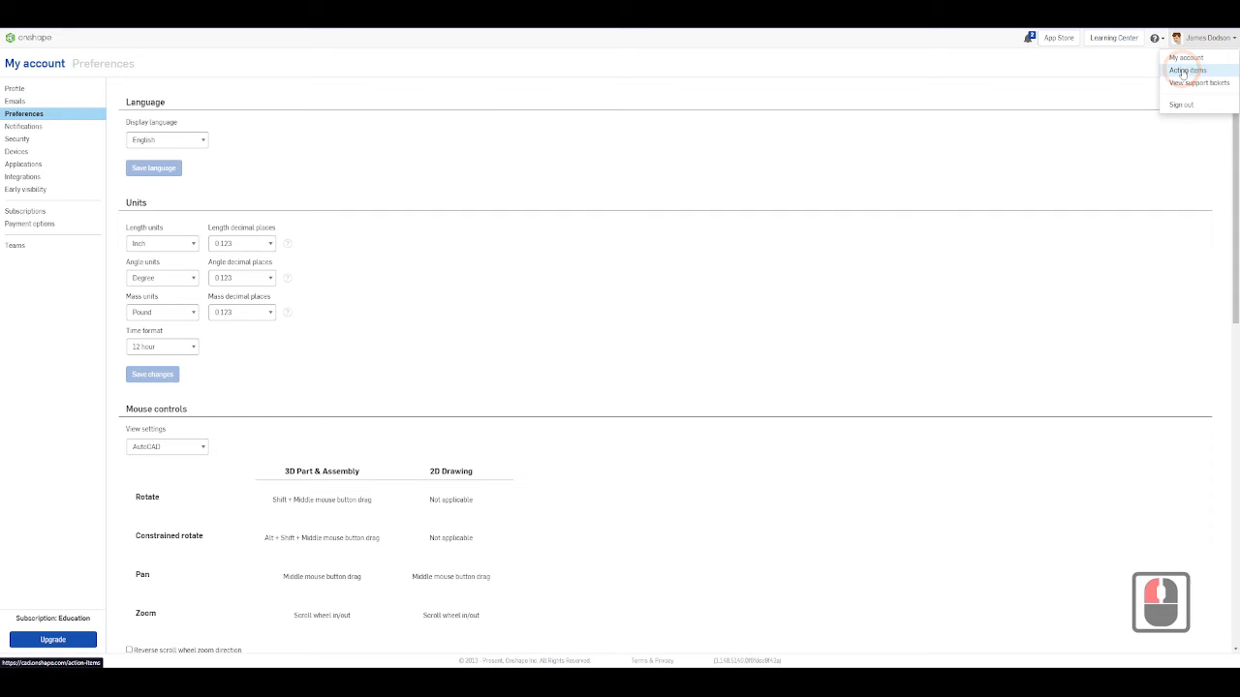
pyautogui.click(1183, 71)
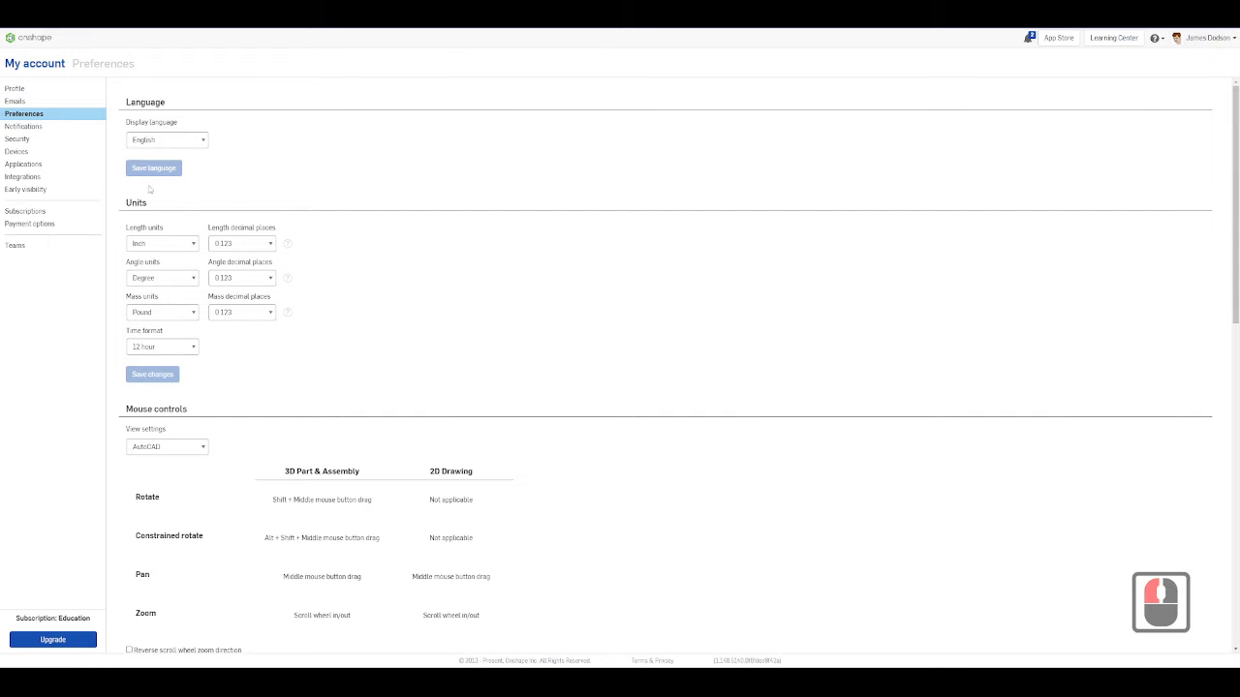
# - Examine the length, angle and mass unit choices in the account preferences without changing them
pyautogui.click(152, 243)
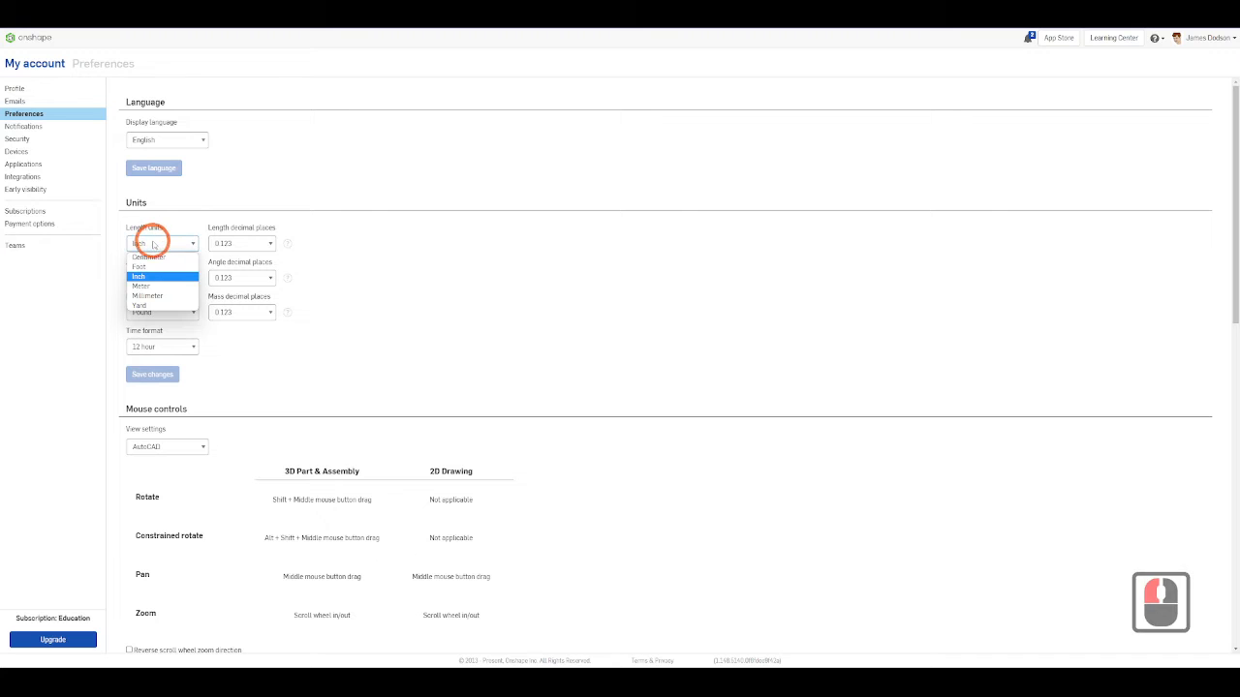
pyautogui.click(374, 270)
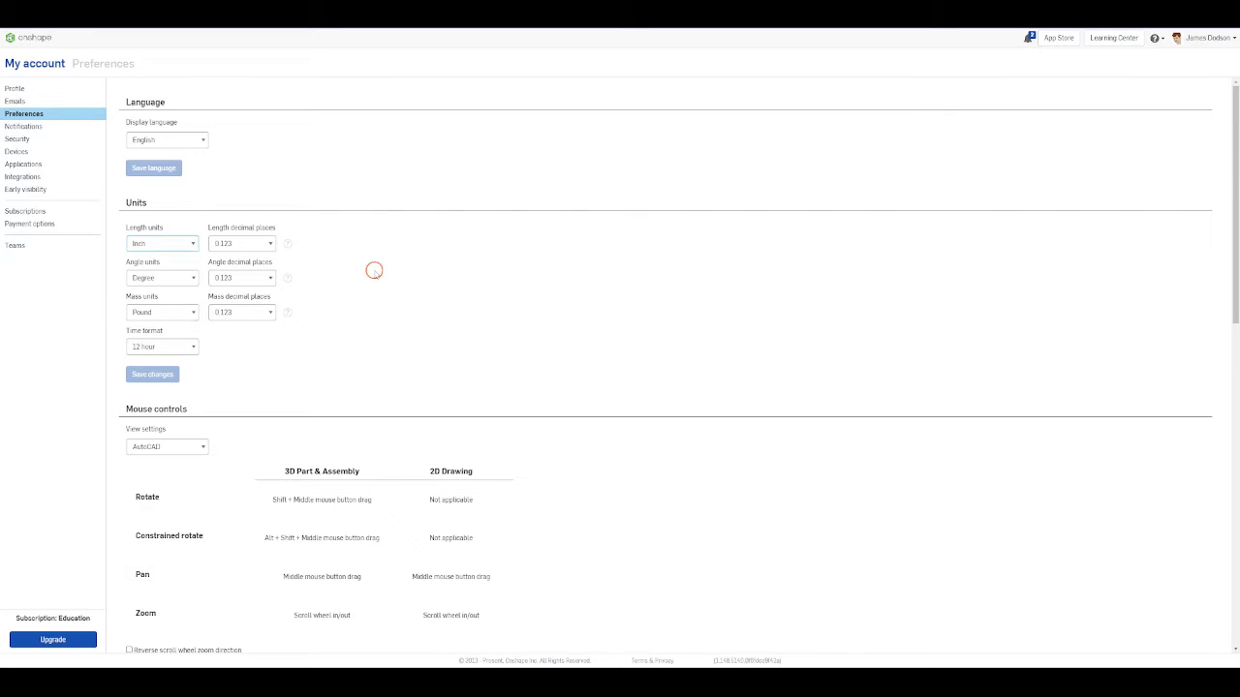
pyautogui.click(151, 279)
pyautogui.click(151, 279)
pyautogui.click(152, 312)
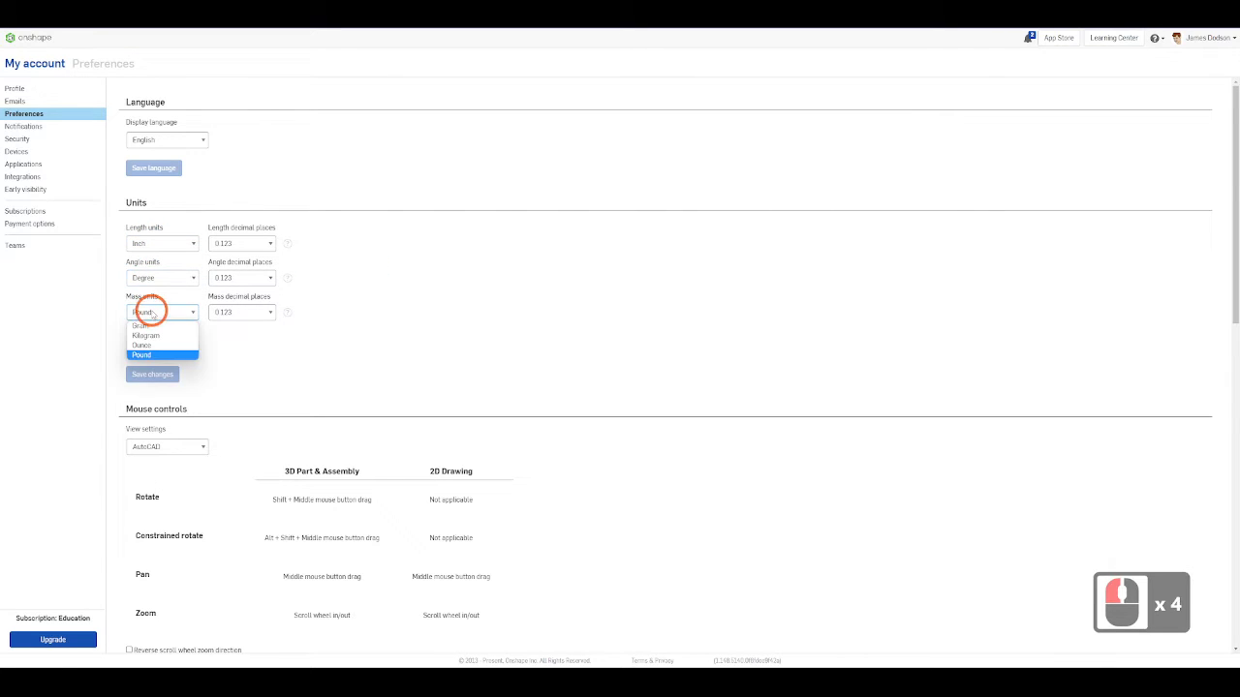
pyautogui.click(152, 312)
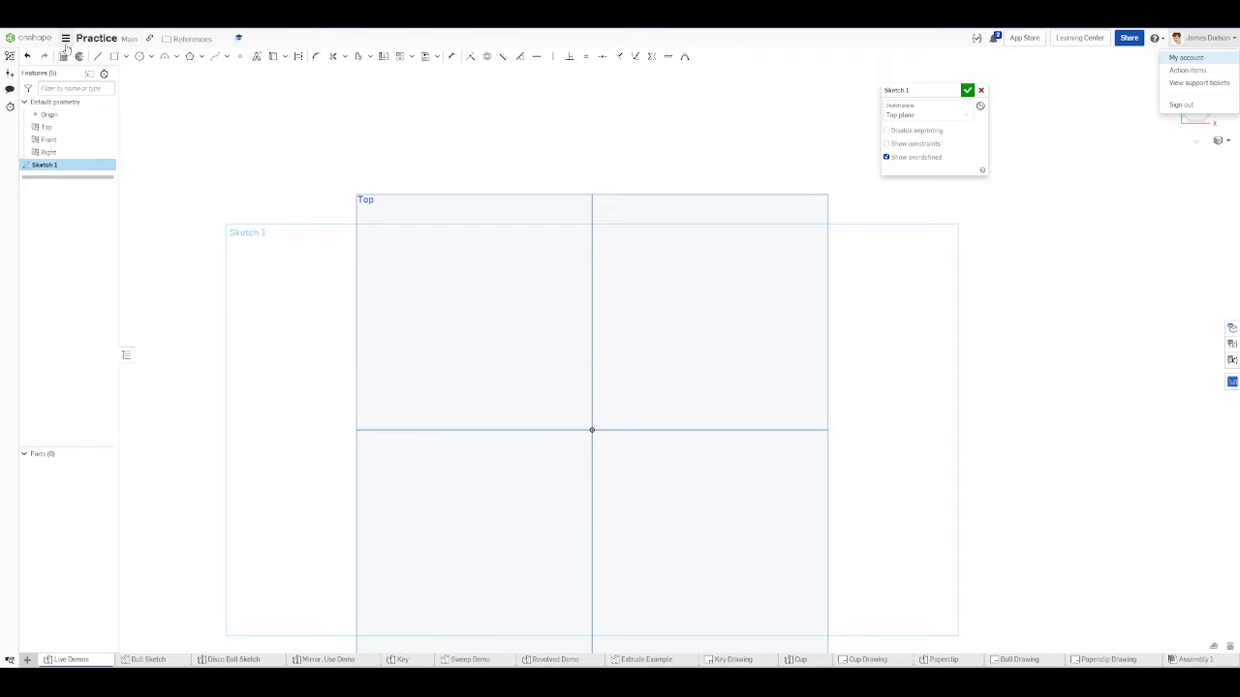
# - Examine the default length unit choices in the Practice document's workspace units, and cancel without changes
pyautogui.click(62, 38)
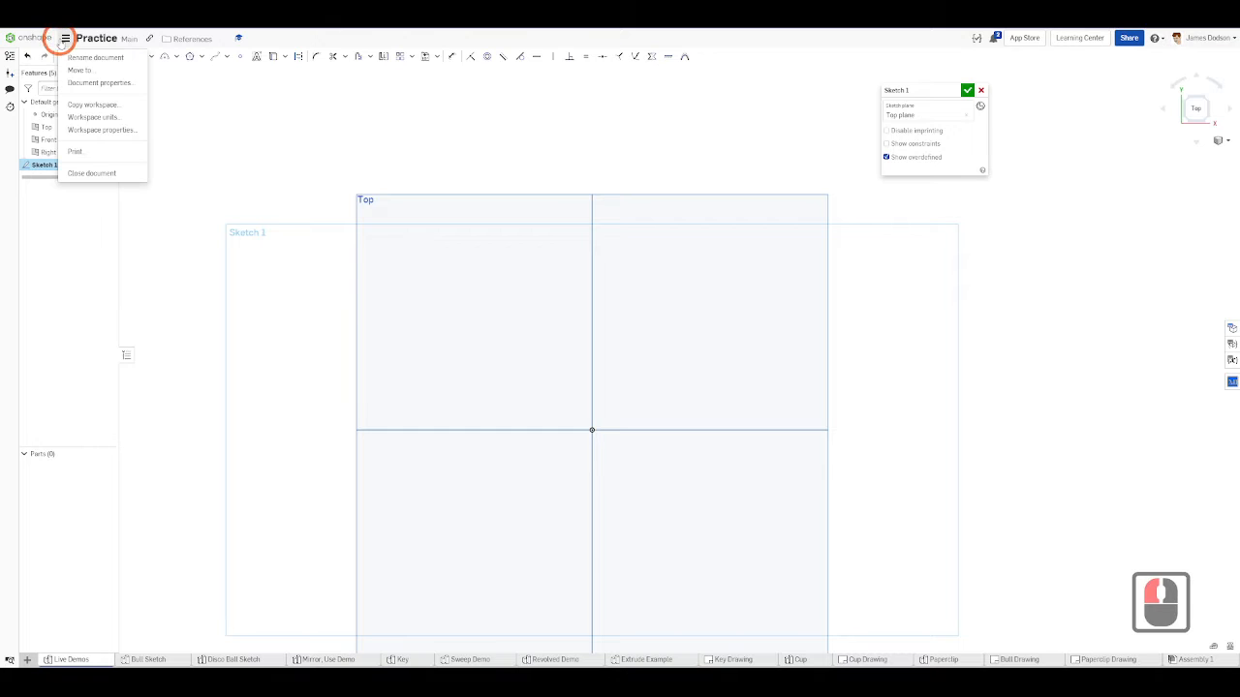
pyautogui.click(93, 116)
pyautogui.click(149, 100)
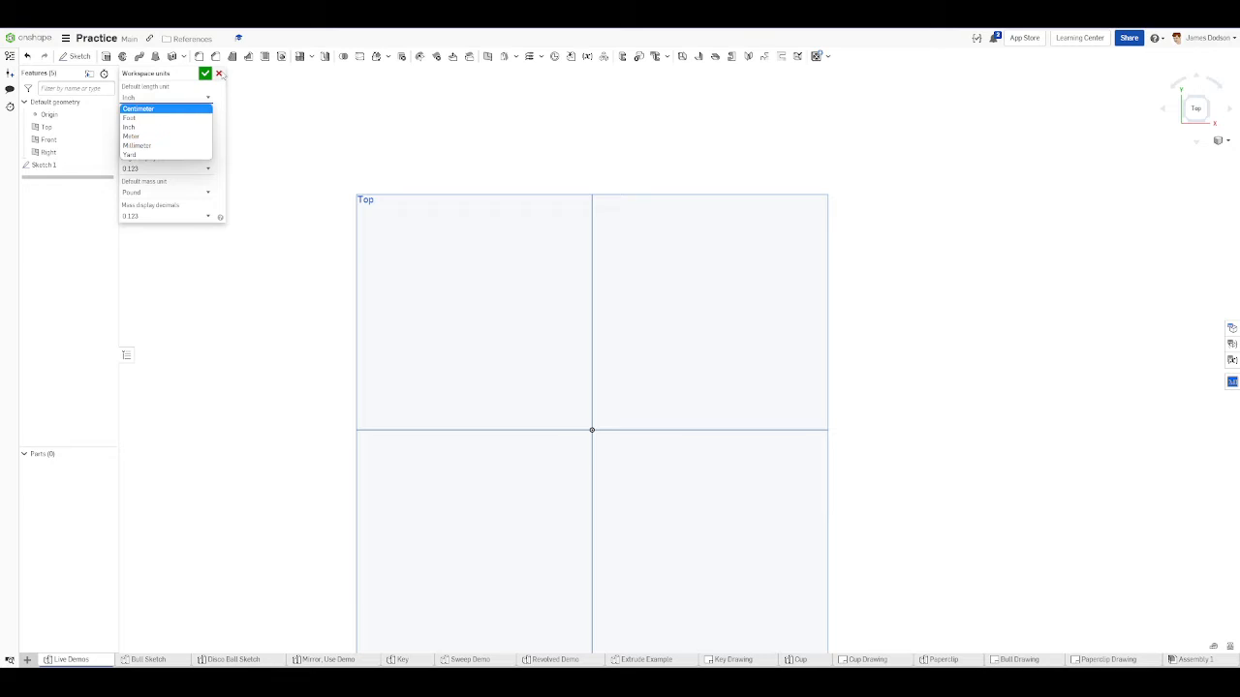
pyautogui.click(220, 73)
pyautogui.click(164, 209)
pyautogui.click(303, 424)
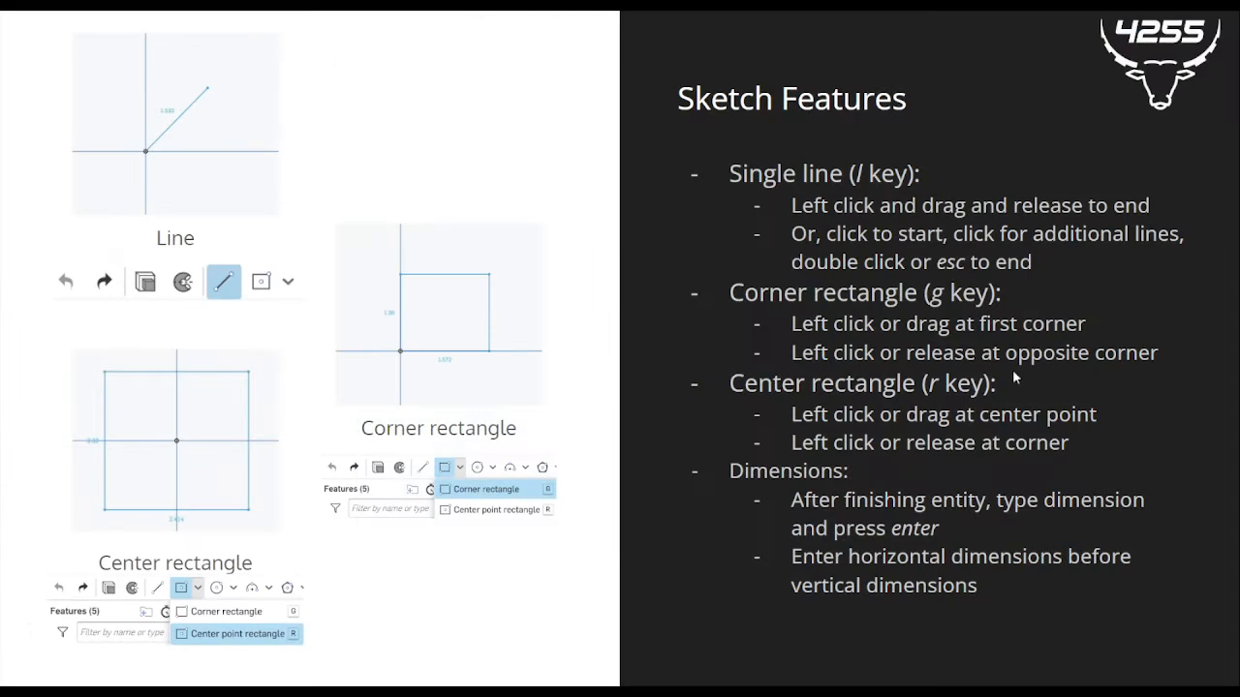
pyautogui.click(987, 425)
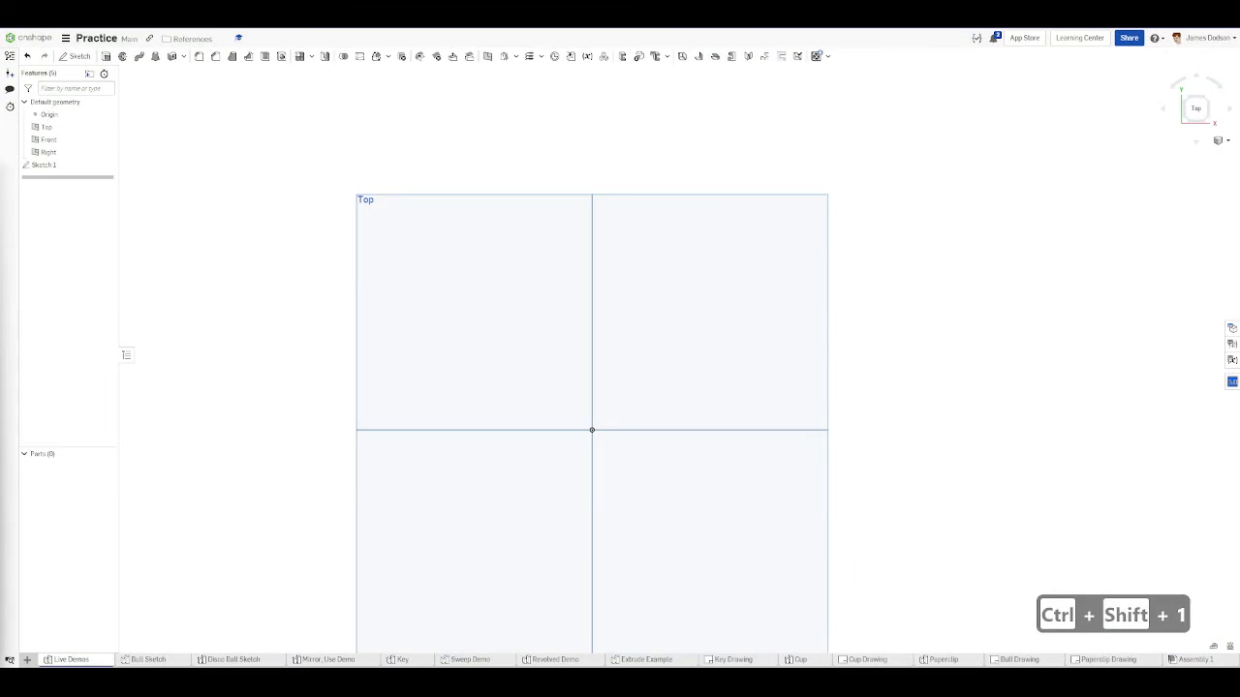
# - Reopen Sketch 1 on the Top plane for editing
pyautogui.press('c')
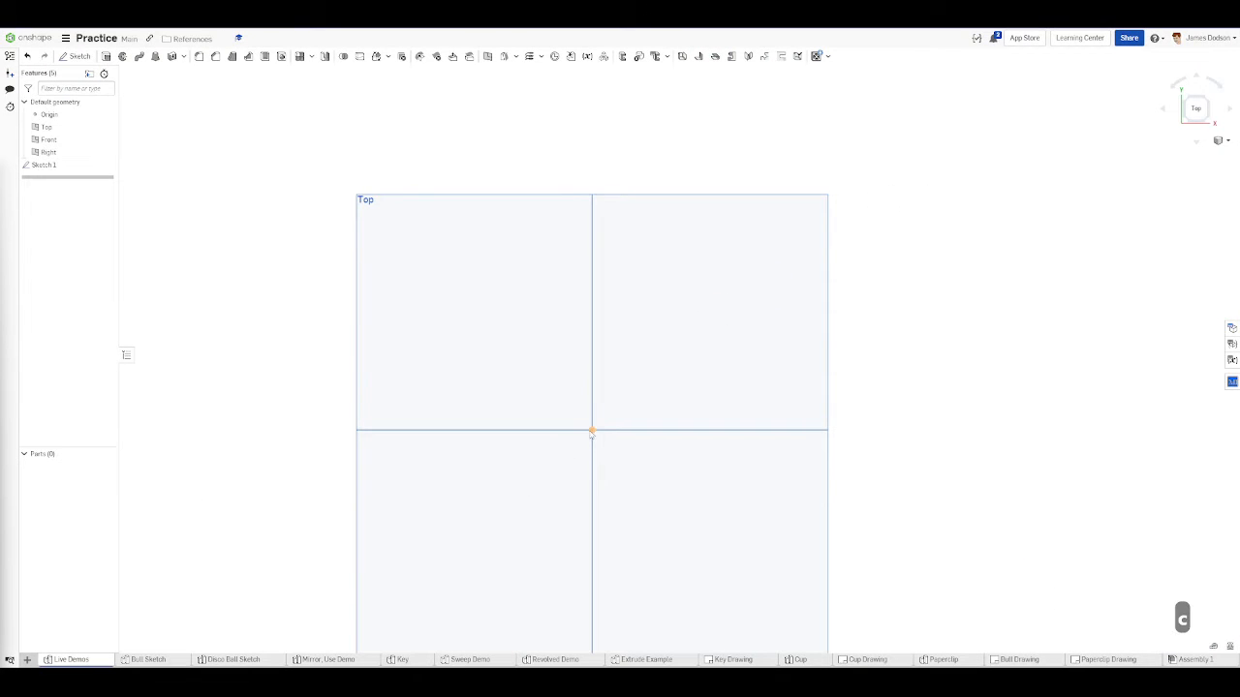
pyautogui.click(476, 391)
pyautogui.click(293, 354)
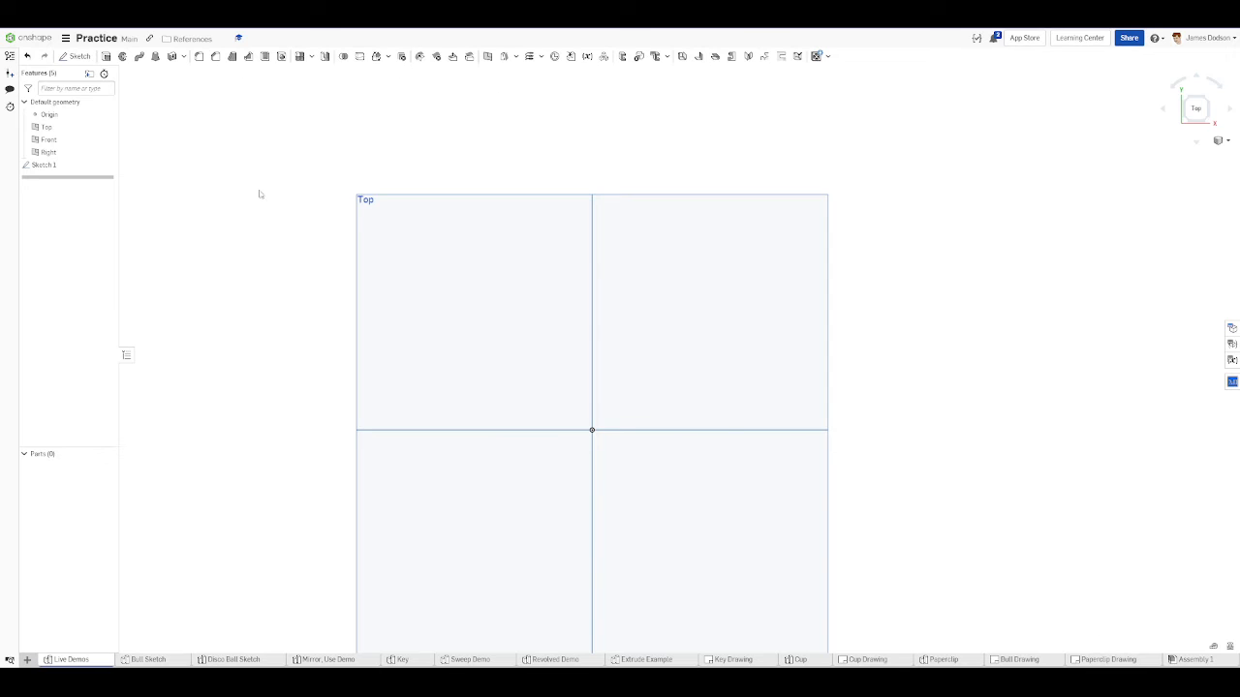
pyautogui.doubleClick(51, 166)
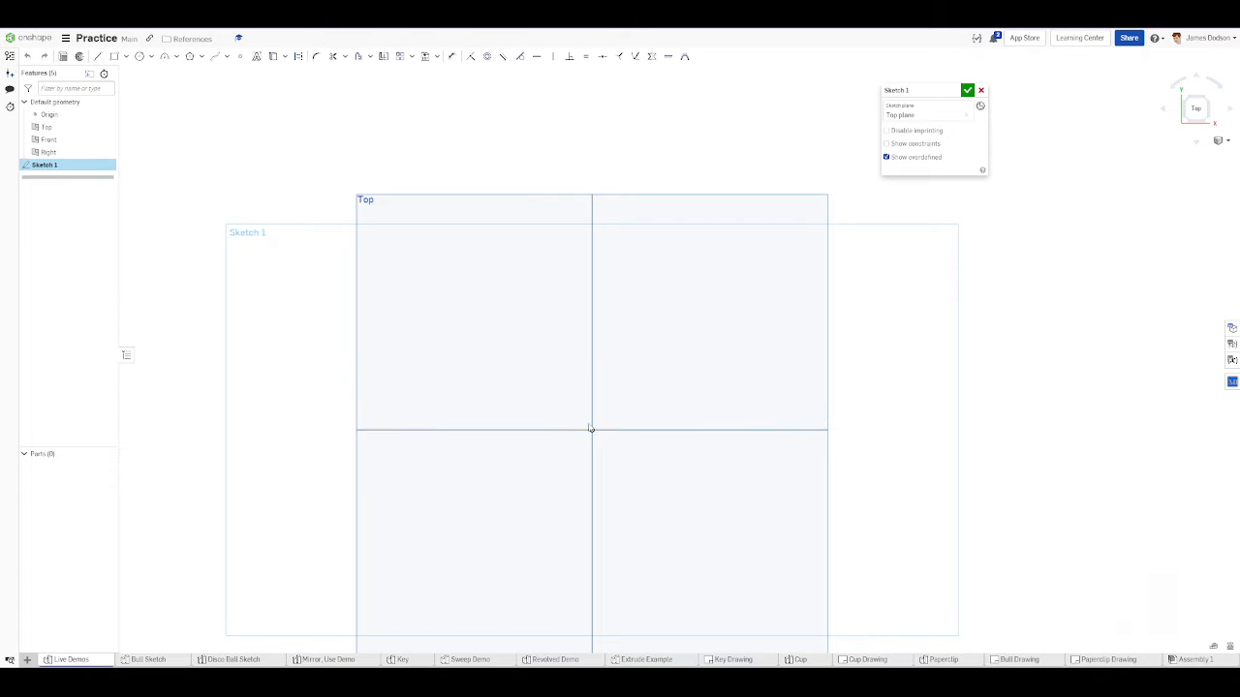
# - Sketch a center point circle centred on the origin and set its diameter to 3 in
pyautogui.scroll(1, 597, 429)
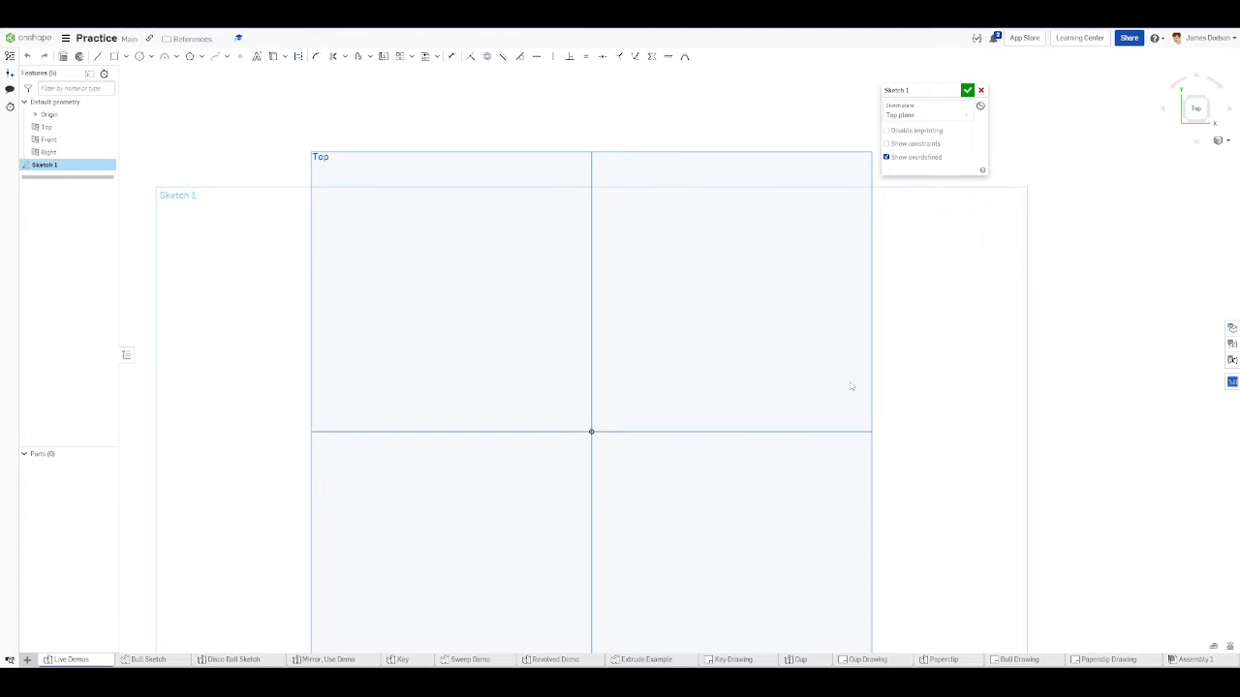
pyautogui.press('c')
pyautogui.click(592, 431)
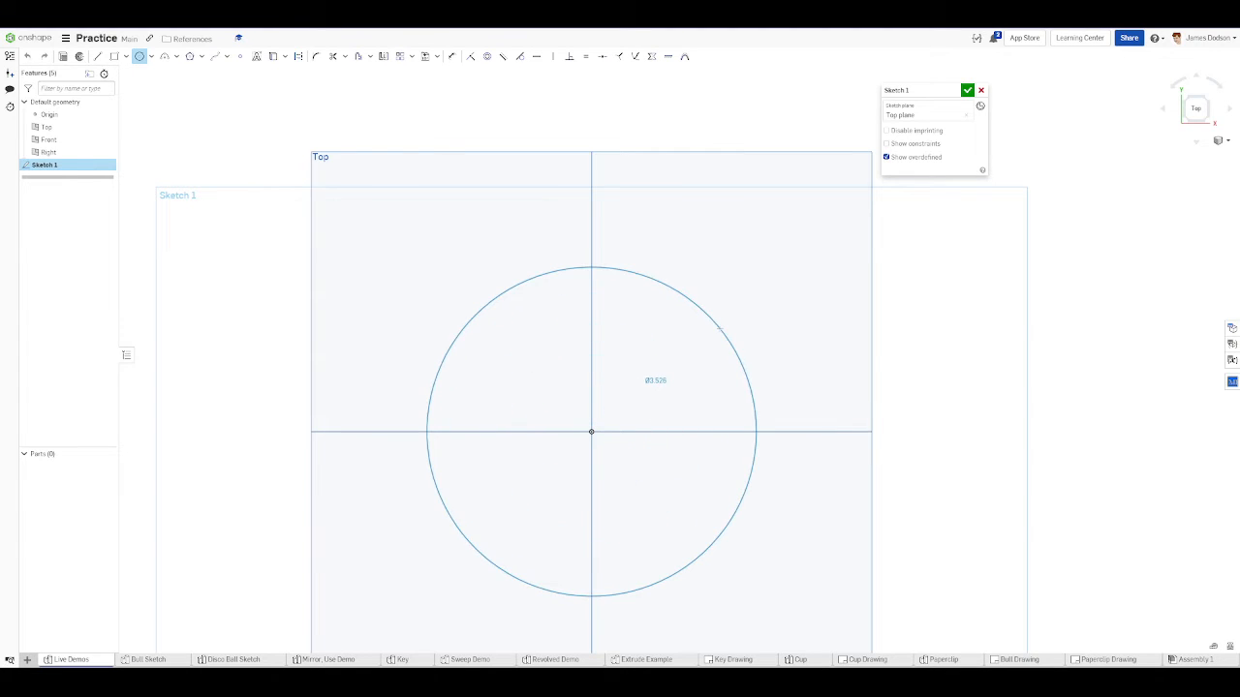
pyautogui.click(719, 330)
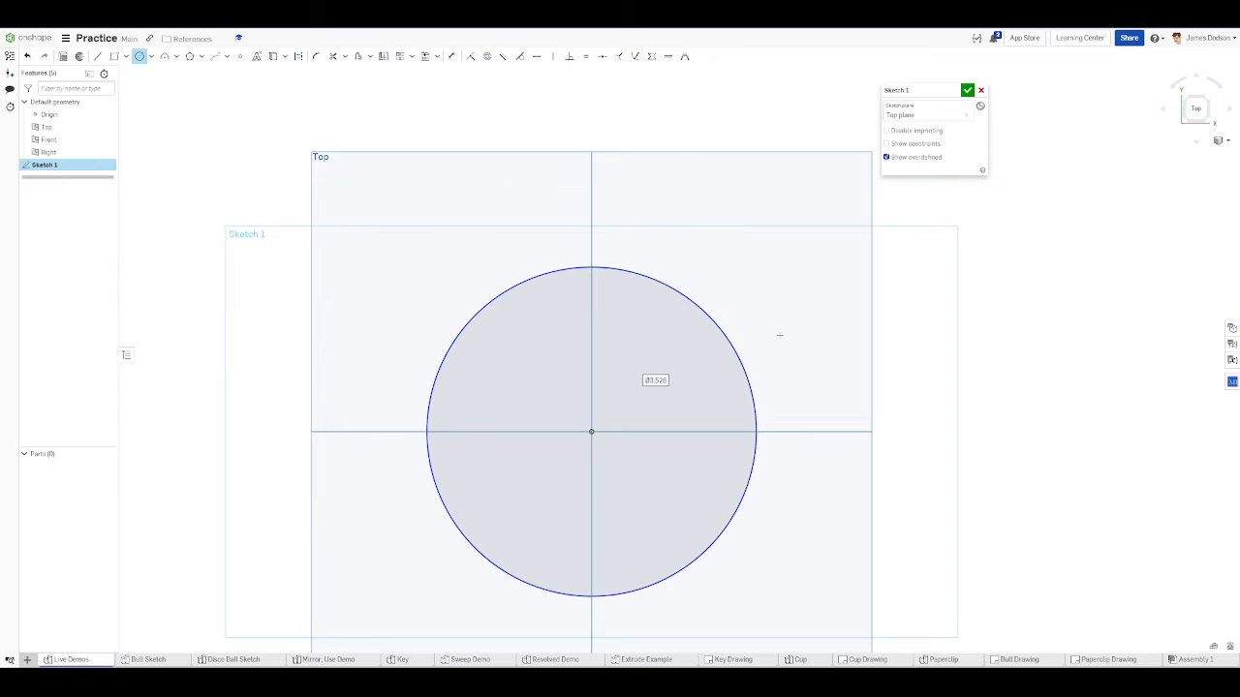
pyautogui.write('3')
pyautogui.press('Return')
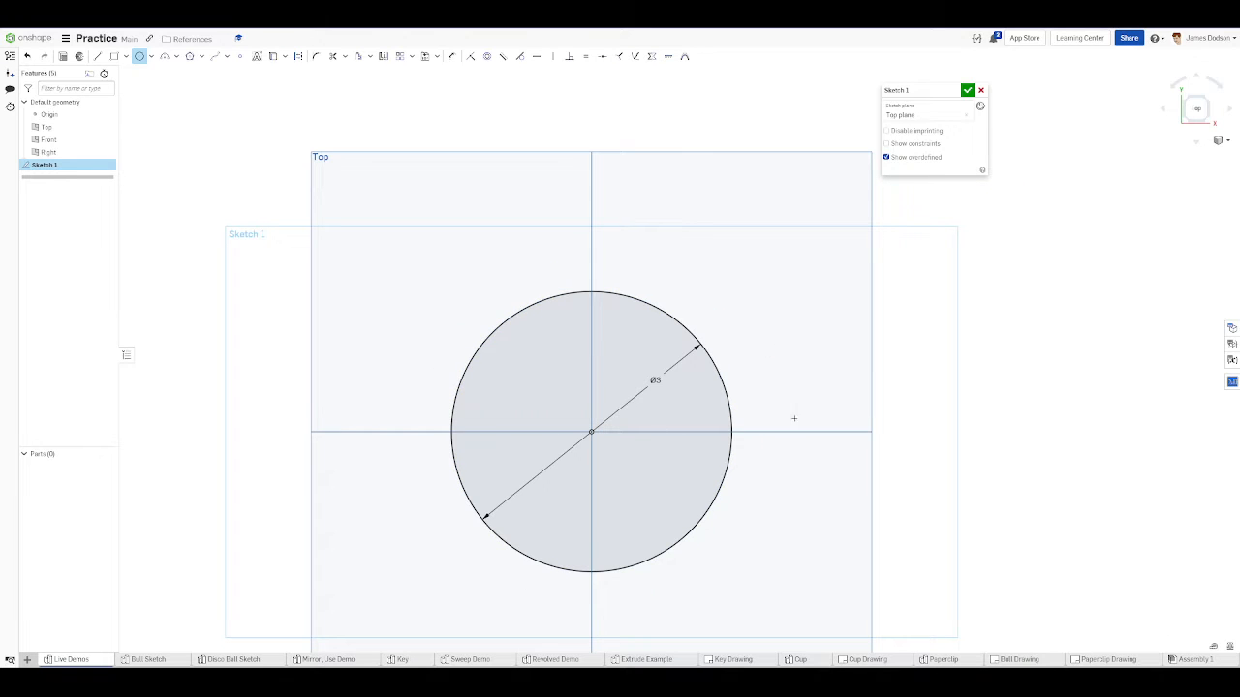
pyautogui.press('Escape')
# - Delete the circle centred on the origin together with its diameter dimension
pyautogui.scroll(2, 736, 436)
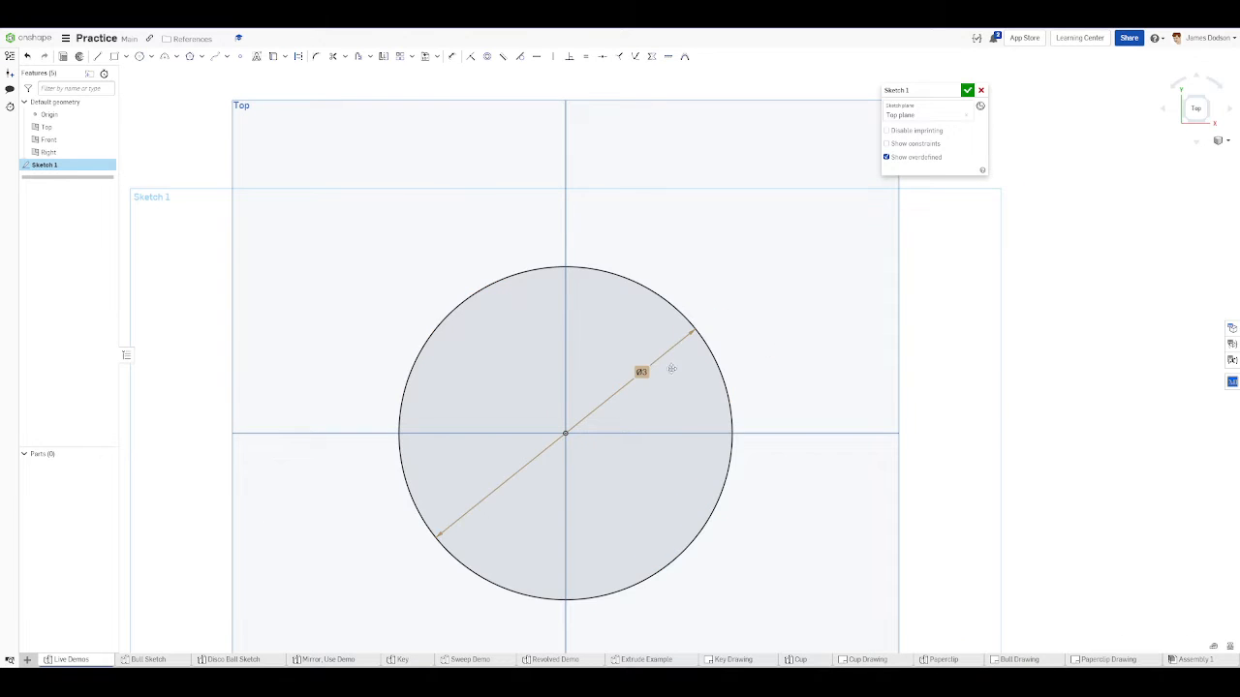
pyautogui.doubleClick(728, 383)
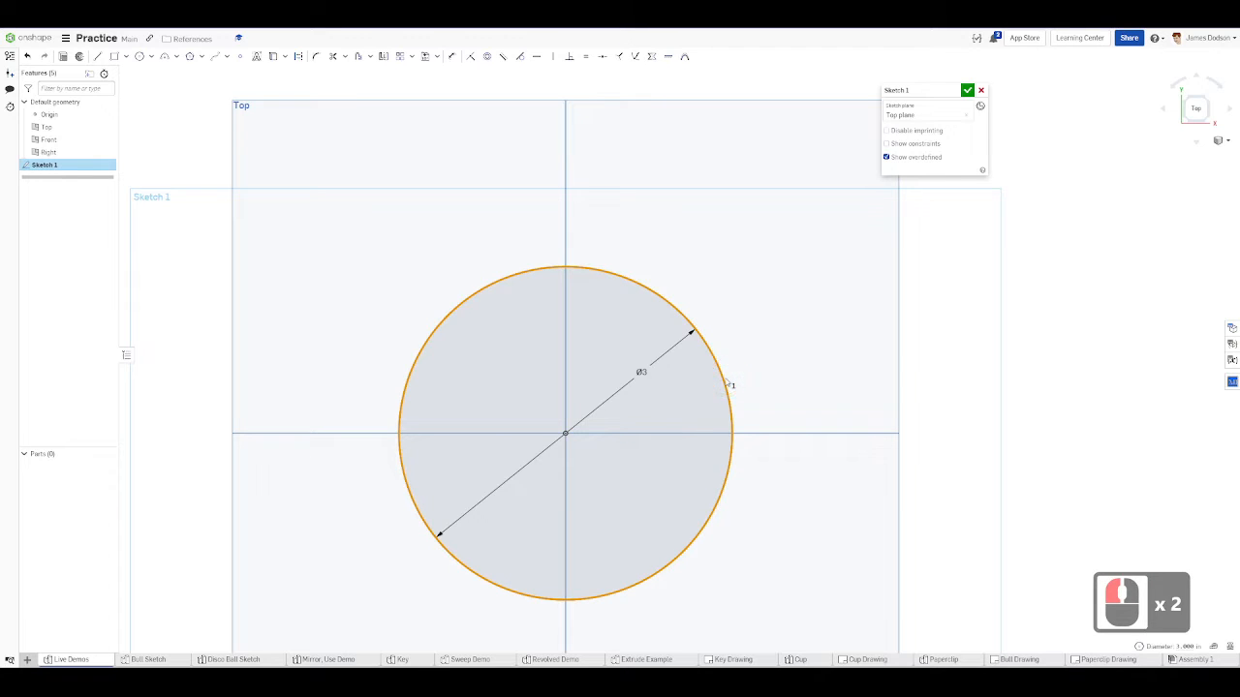
pyautogui.press('Delete')
pyautogui.scroll(-1, 726, 383)
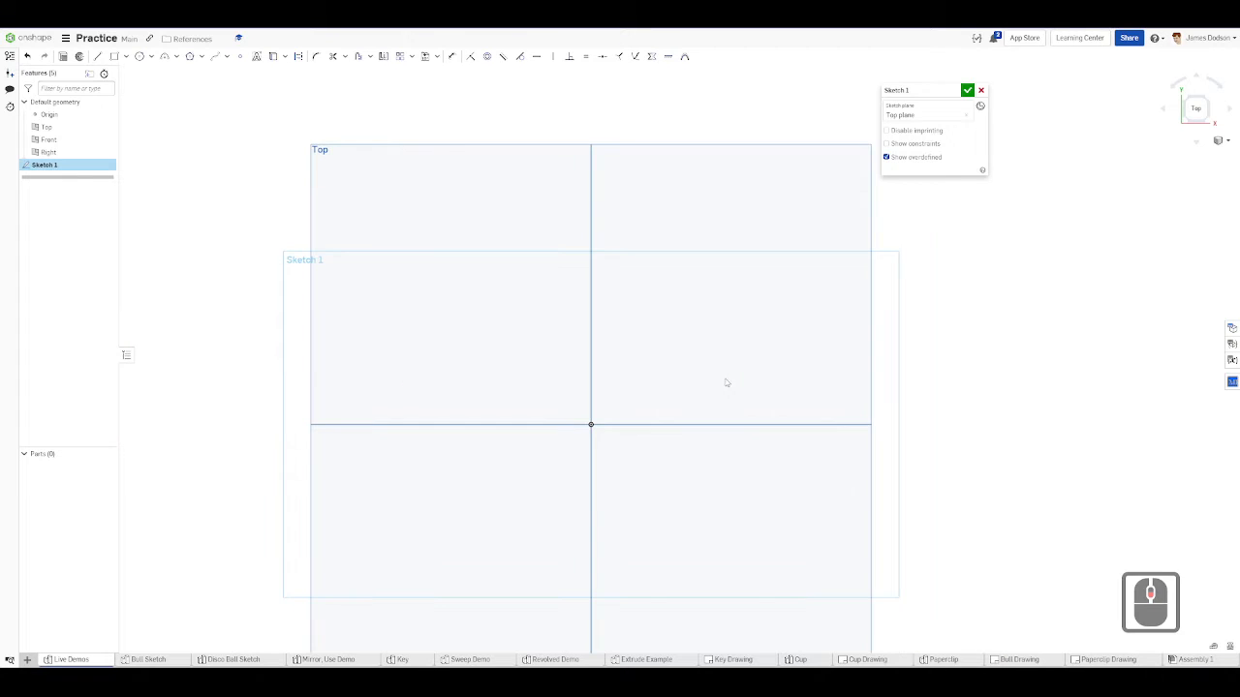
# - Sketch a 3 point circle through the origin, a point directly above it and a point directly to its left
pyautogui.hotkey('ctrl', 'shift', '2')
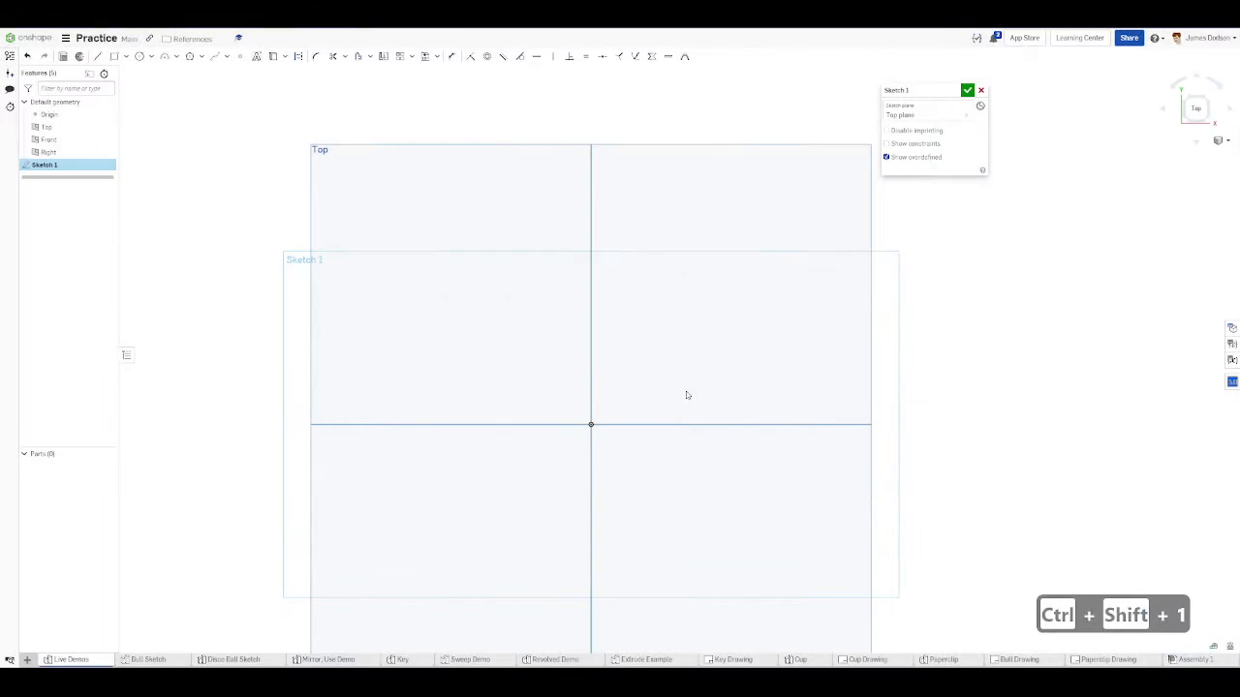
pyautogui.click(151, 55)
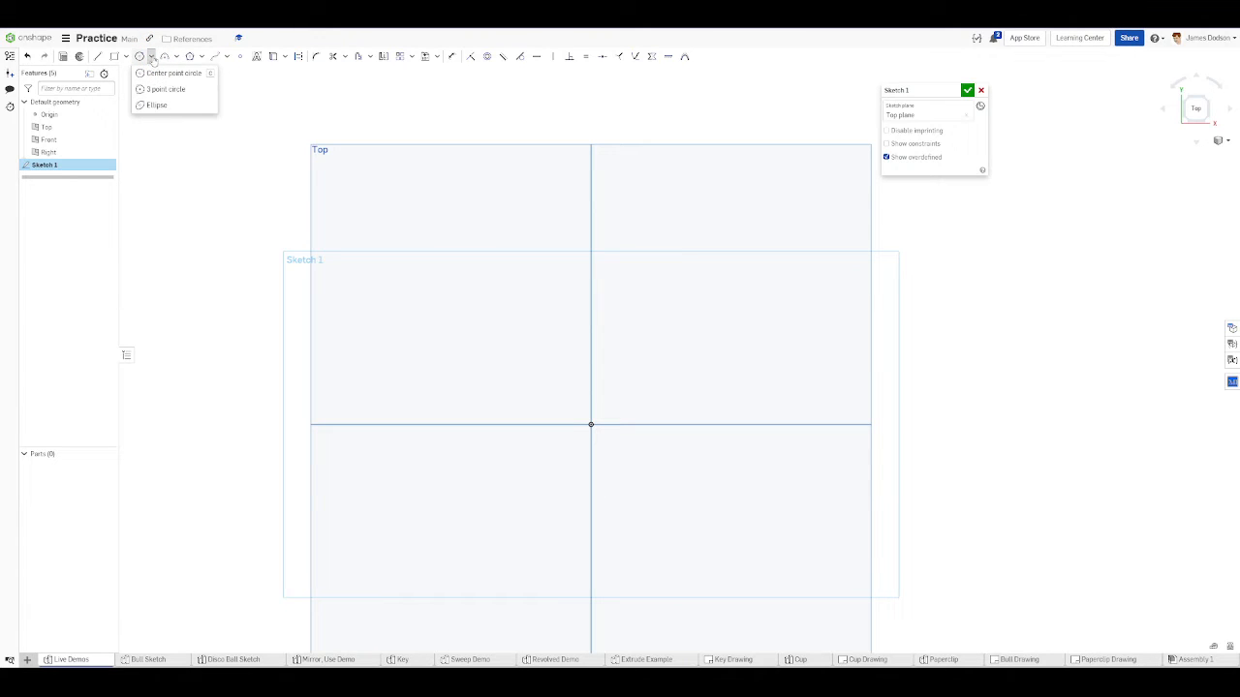
pyautogui.click(157, 76)
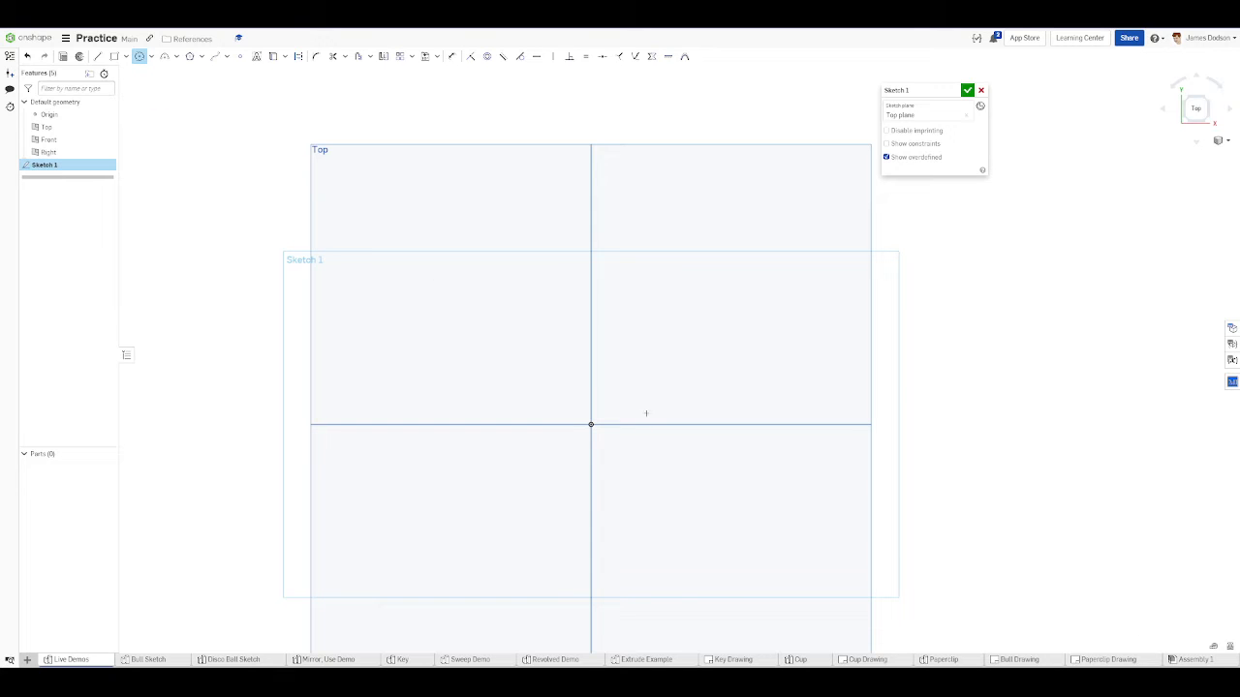
pyautogui.moveTo(591, 424); pyautogui.dragTo(592, 331)
pyautogui.click(591, 309)
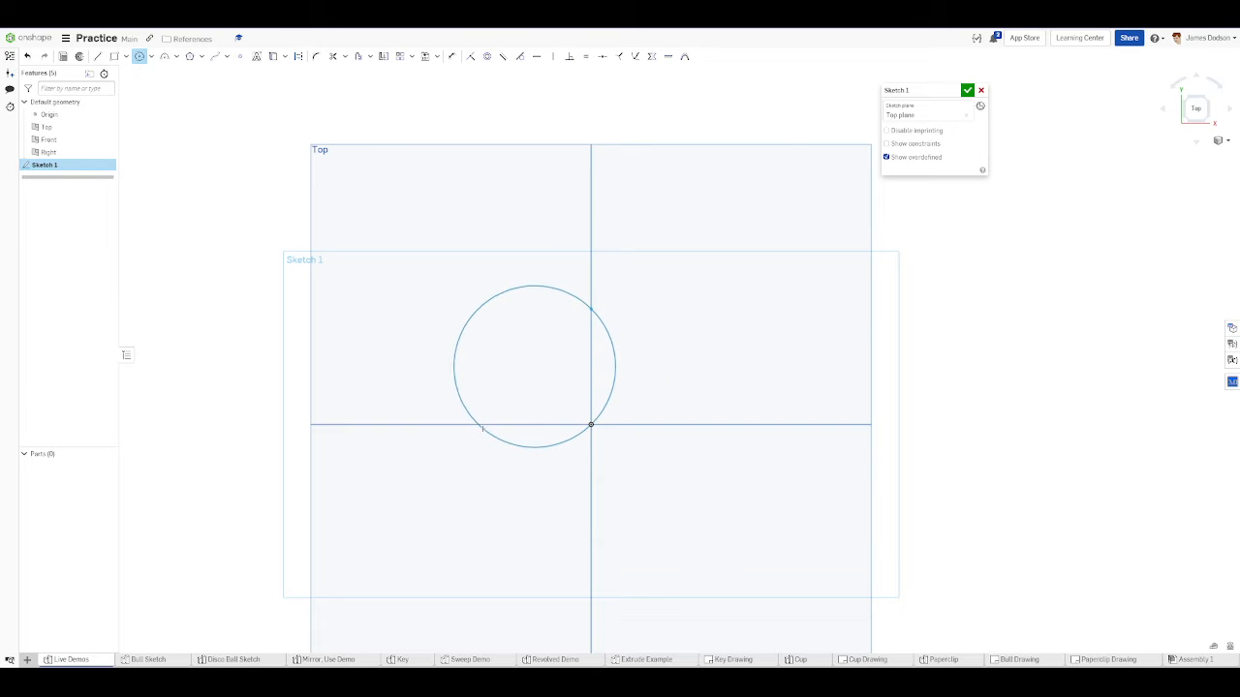
pyautogui.click(479, 426)
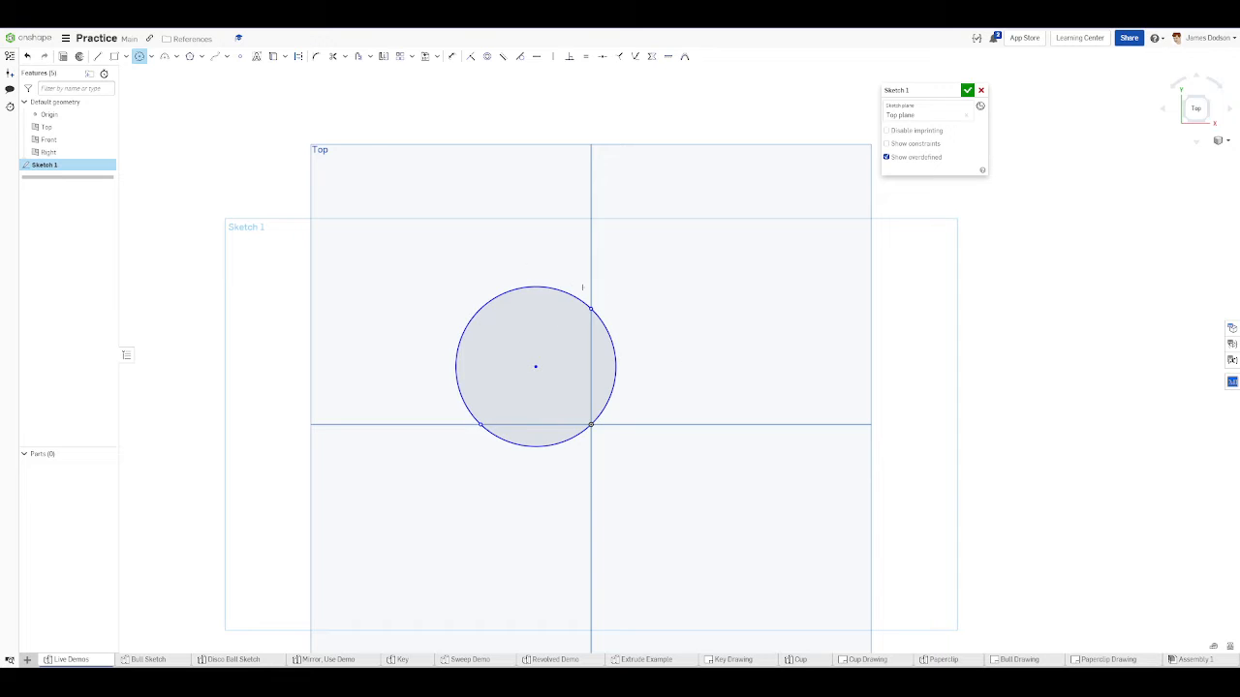
pyautogui.press('Escape')
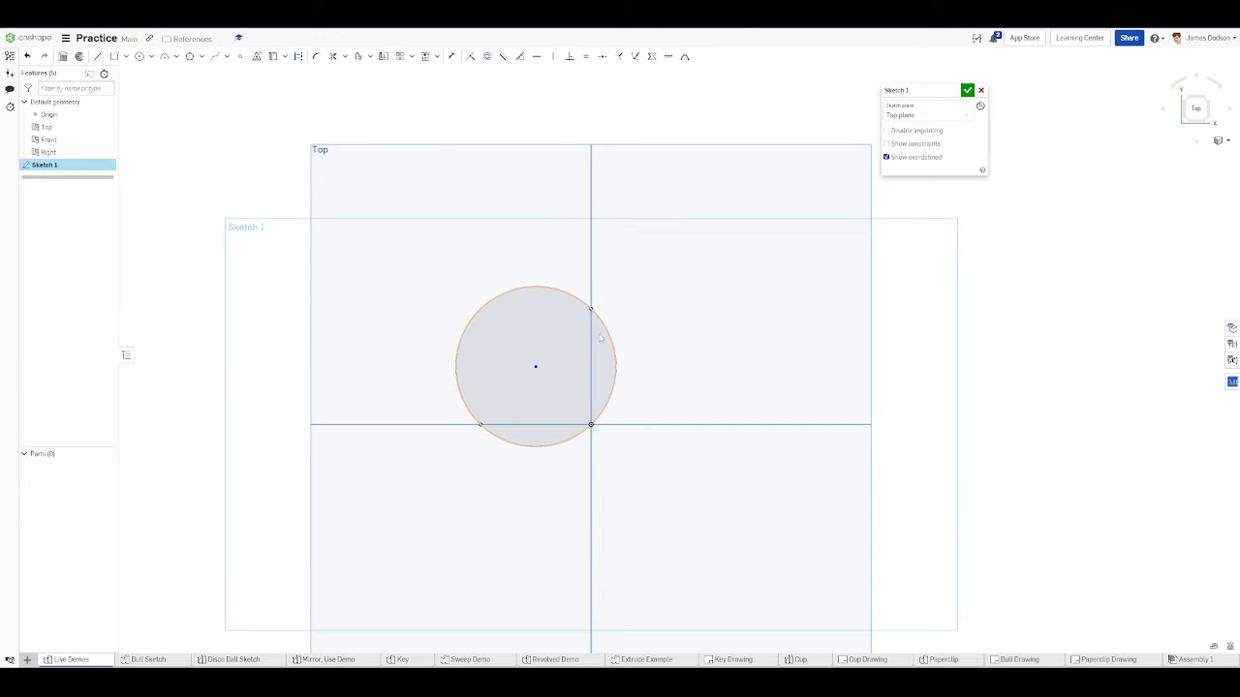
# - Undo the 3 point circle that passes through the origin
pyautogui.doubleClick(632, 340)
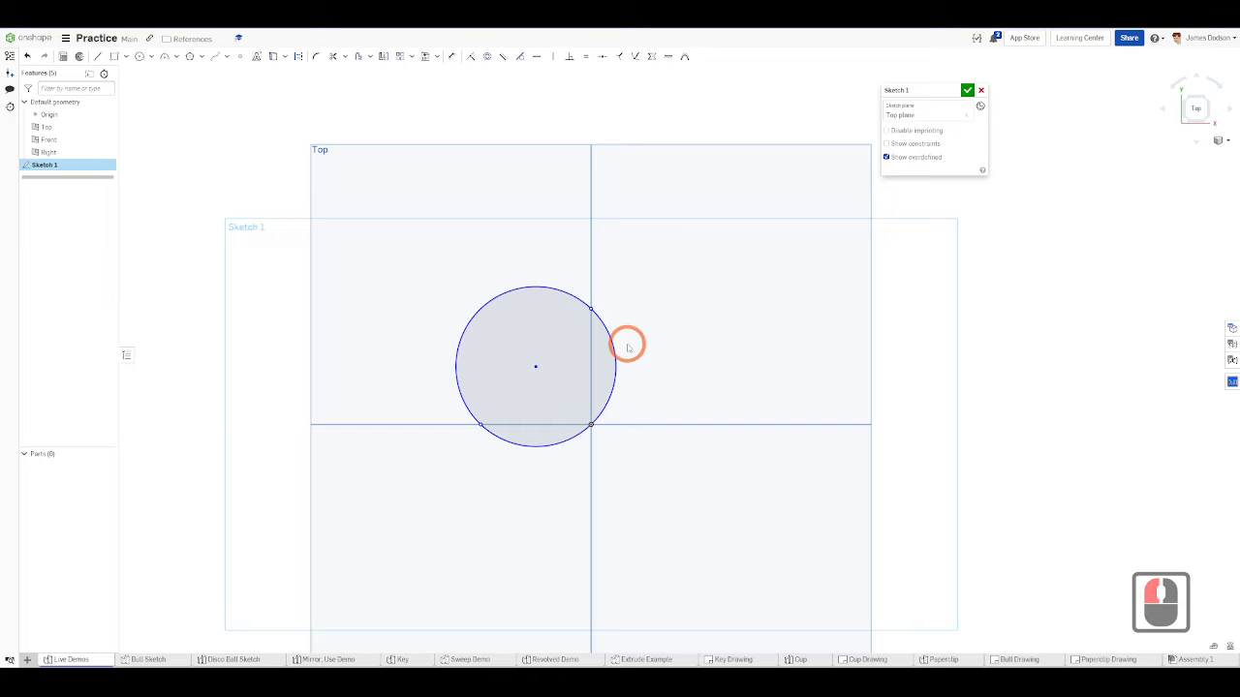
pyautogui.hotkey('ctrl', 'z')
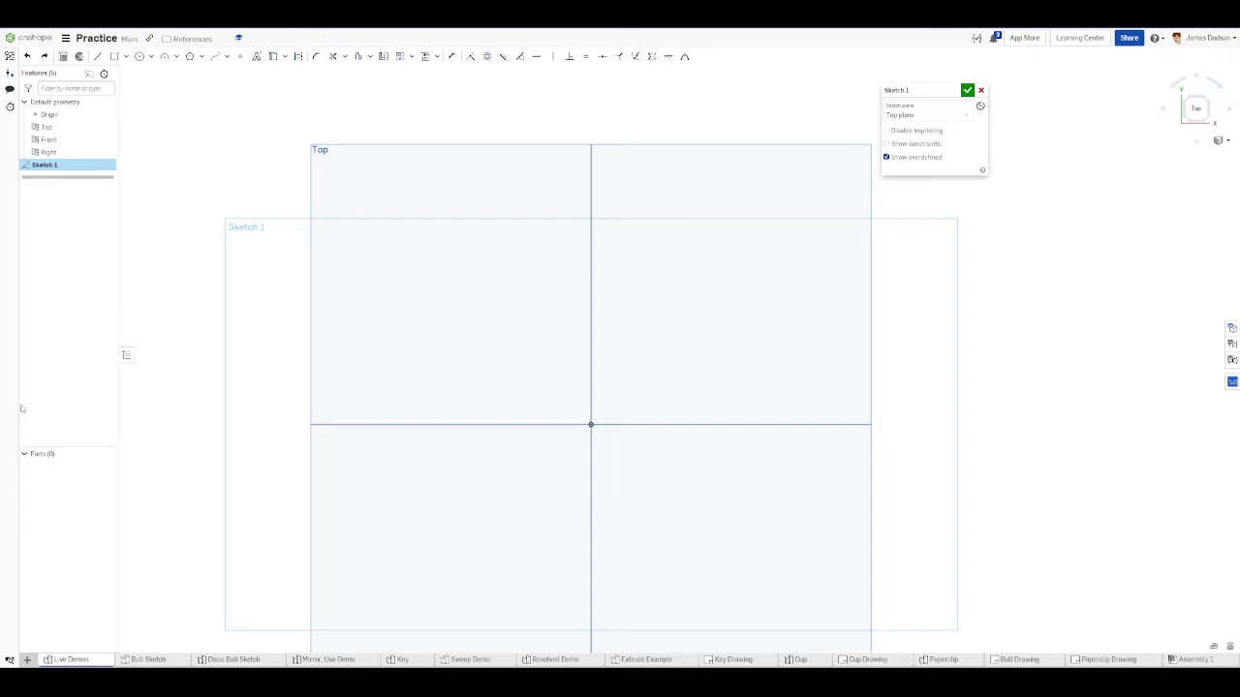
pyautogui.press('shift')
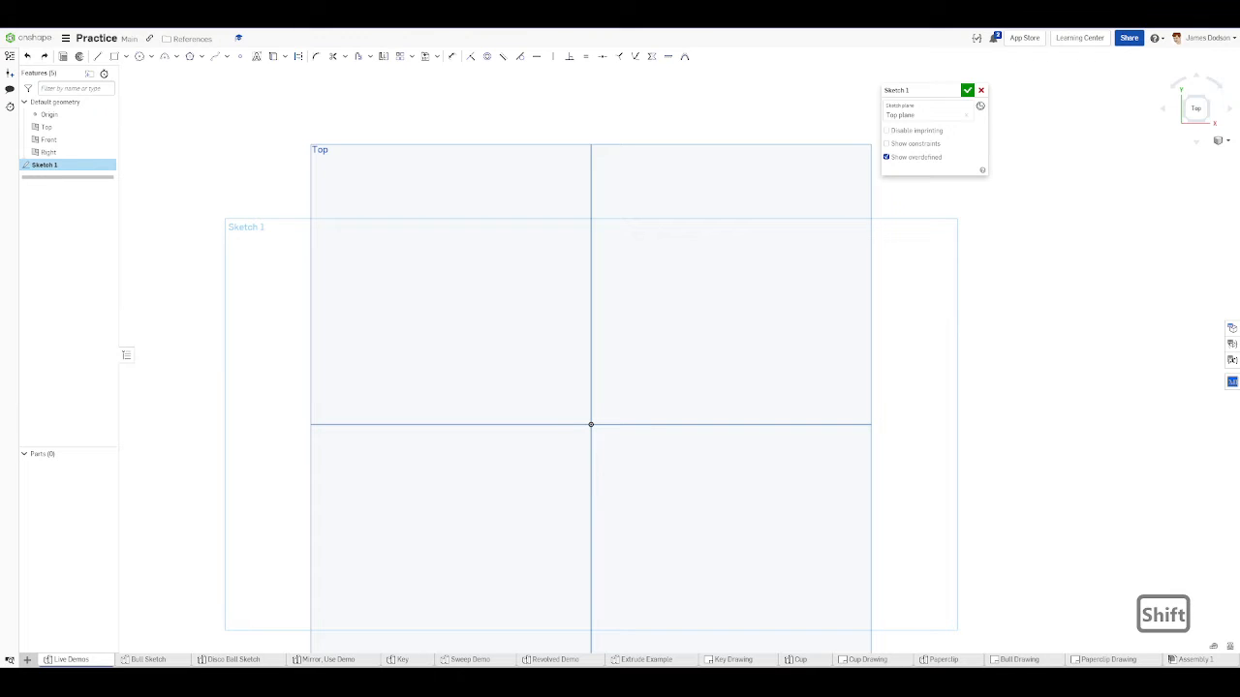
# - Sketch another 3 point circle through three free points above the origin, and undo it
pyautogui.click(150, 56)
pyautogui.click(147, 76)
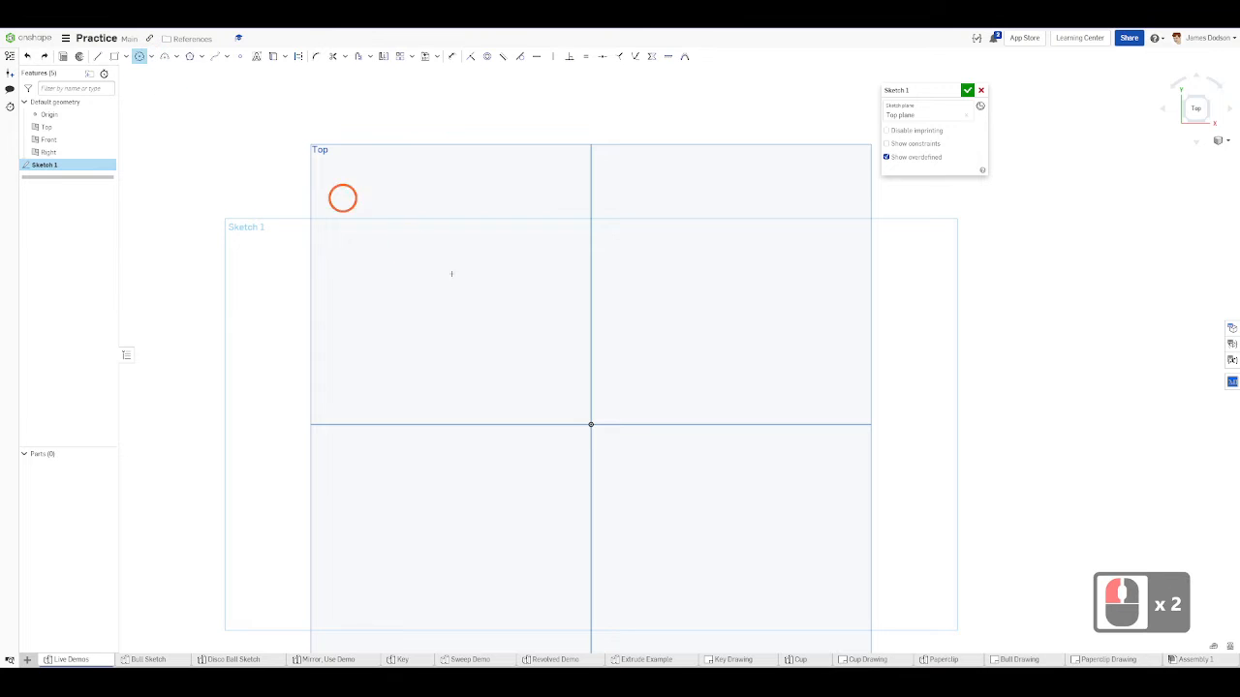
pyautogui.click(635, 314)
pyautogui.click(523, 222)
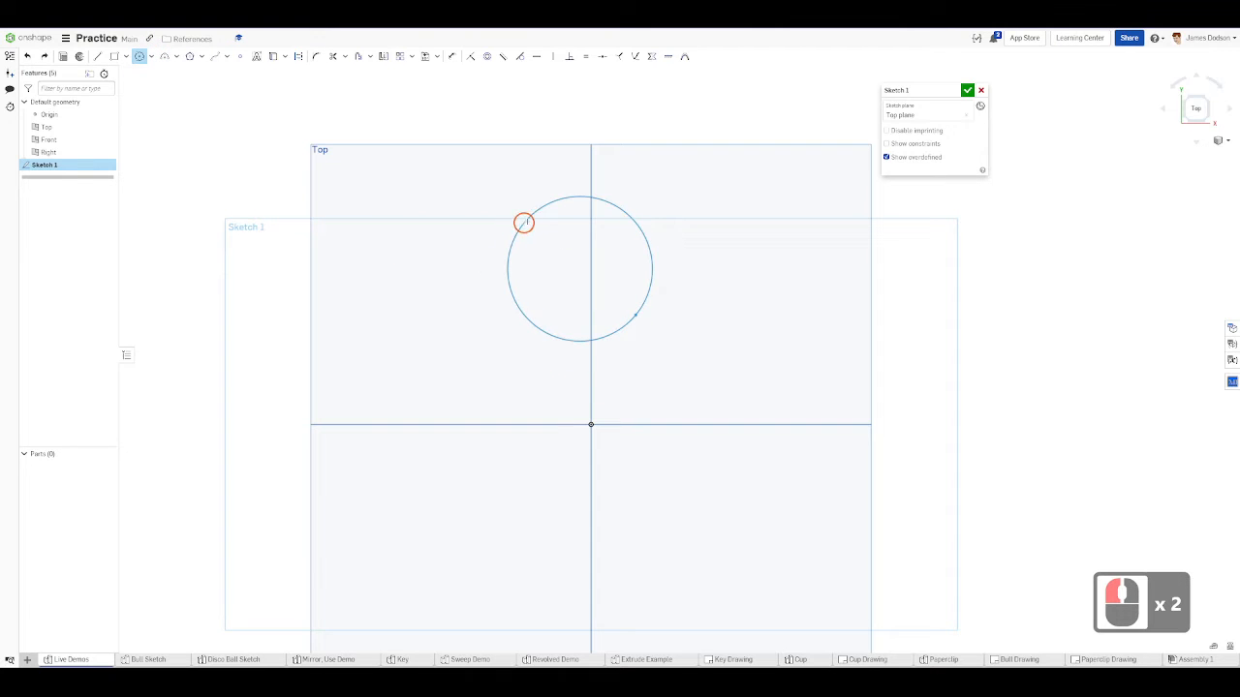
pyautogui.click(696, 180)
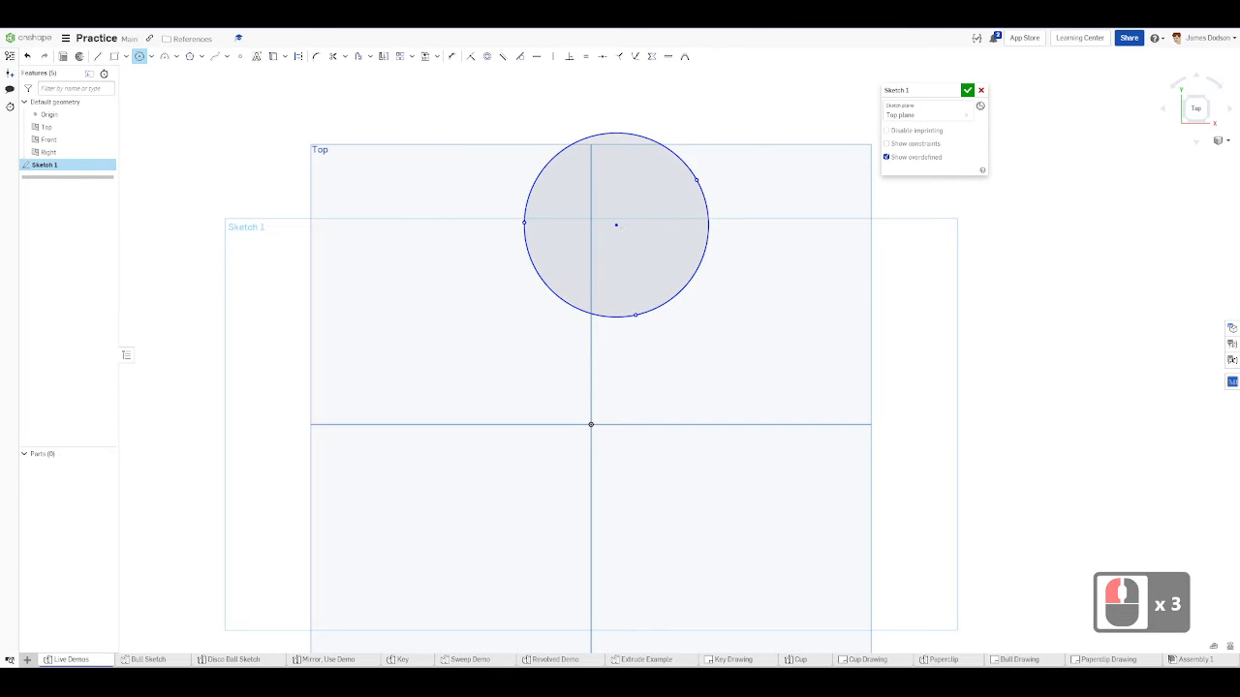
pyautogui.hotkey('ctrl', 'z')
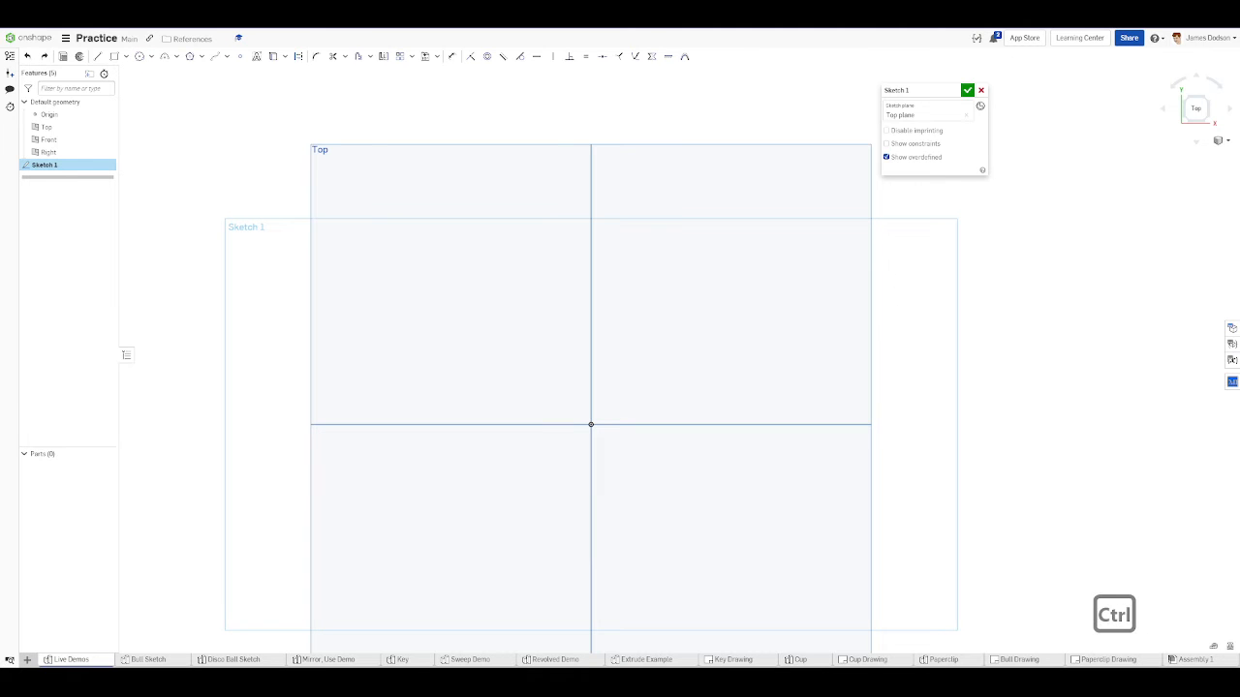
pyautogui.hotkey('ctrl', 'shift', '2')
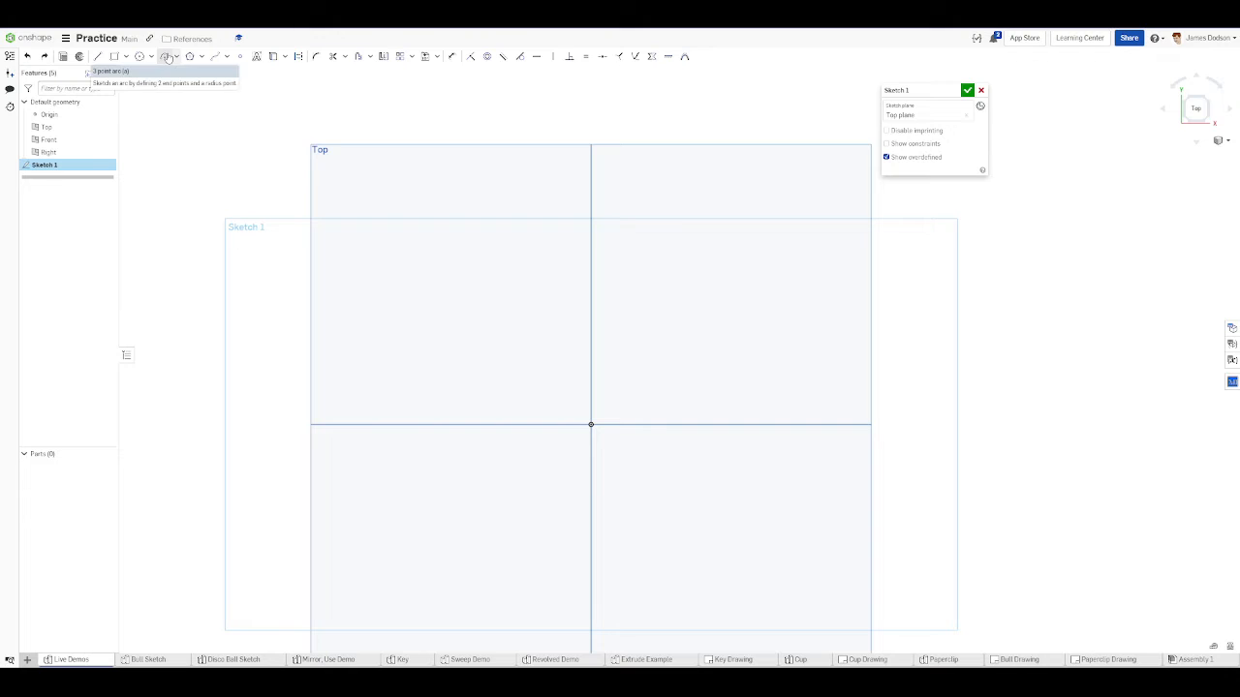
# - Sketch a 3 point arc from the origin to a point directly to its right, bulging upward, and set its radius to 1 in
pyautogui.press('a')
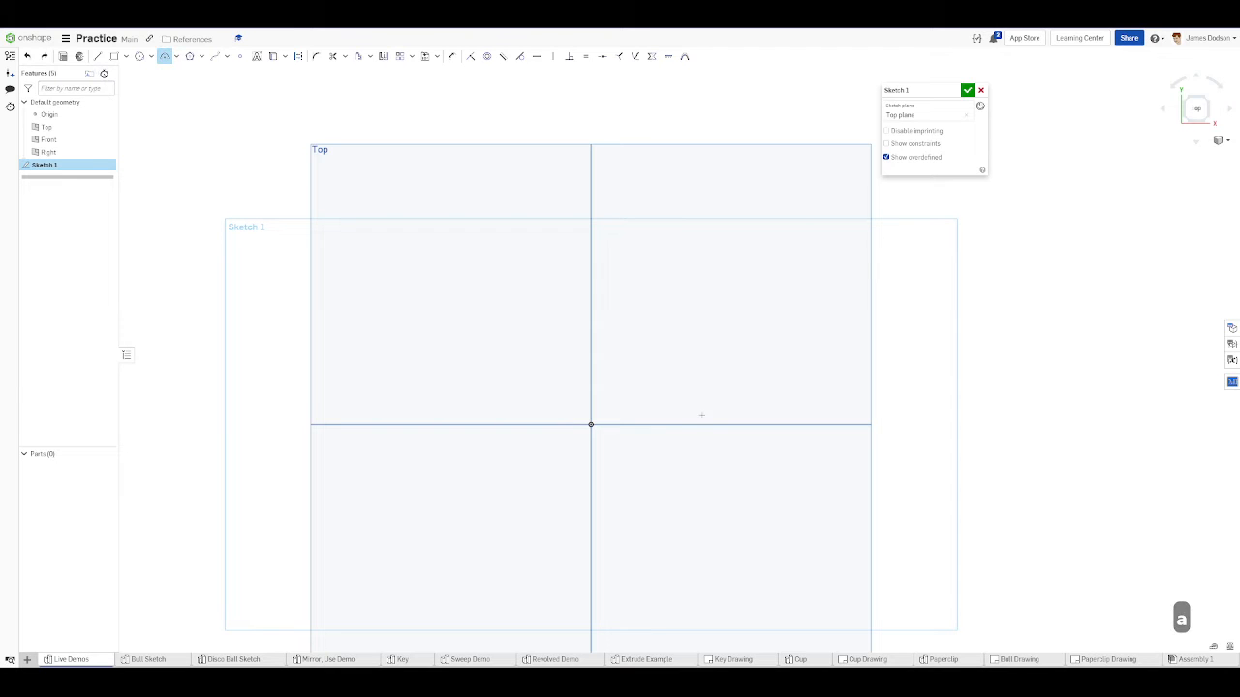
pyautogui.moveTo(591, 424); pyautogui.dragTo(712, 297)
pyautogui.moveTo(810, 424); pyautogui.dragTo(761, 337)
pyautogui.click(709, 338)
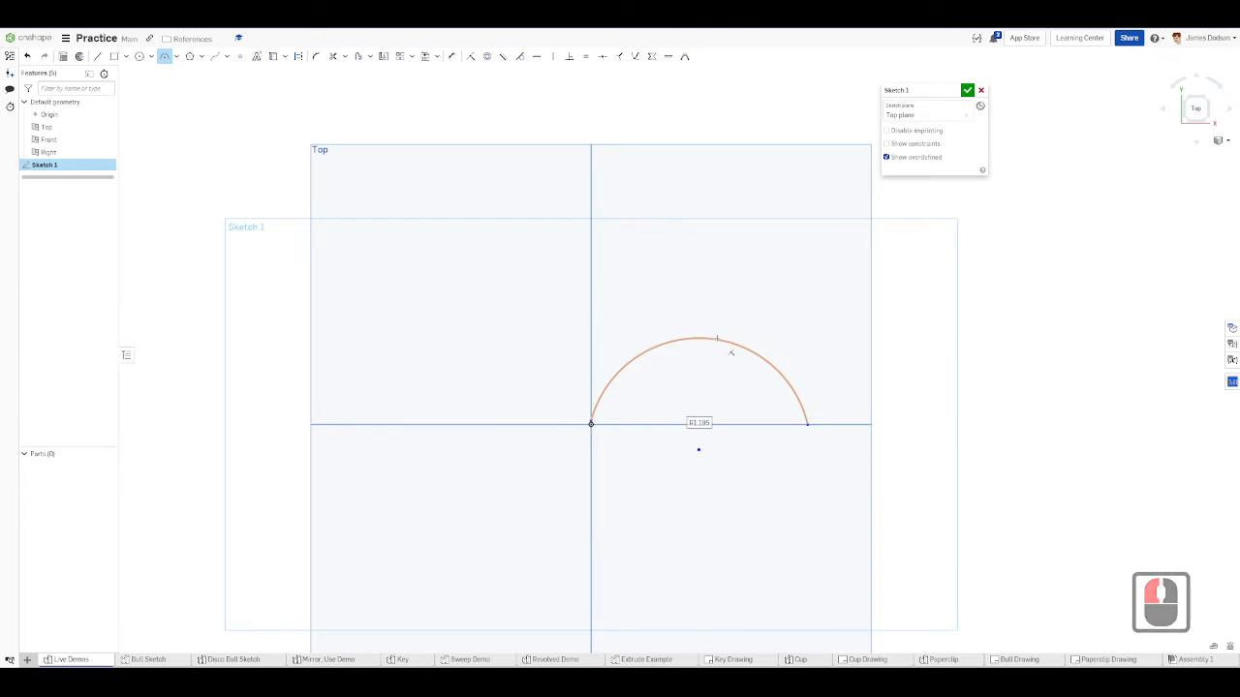
pyautogui.write('1')
pyautogui.press('Return')
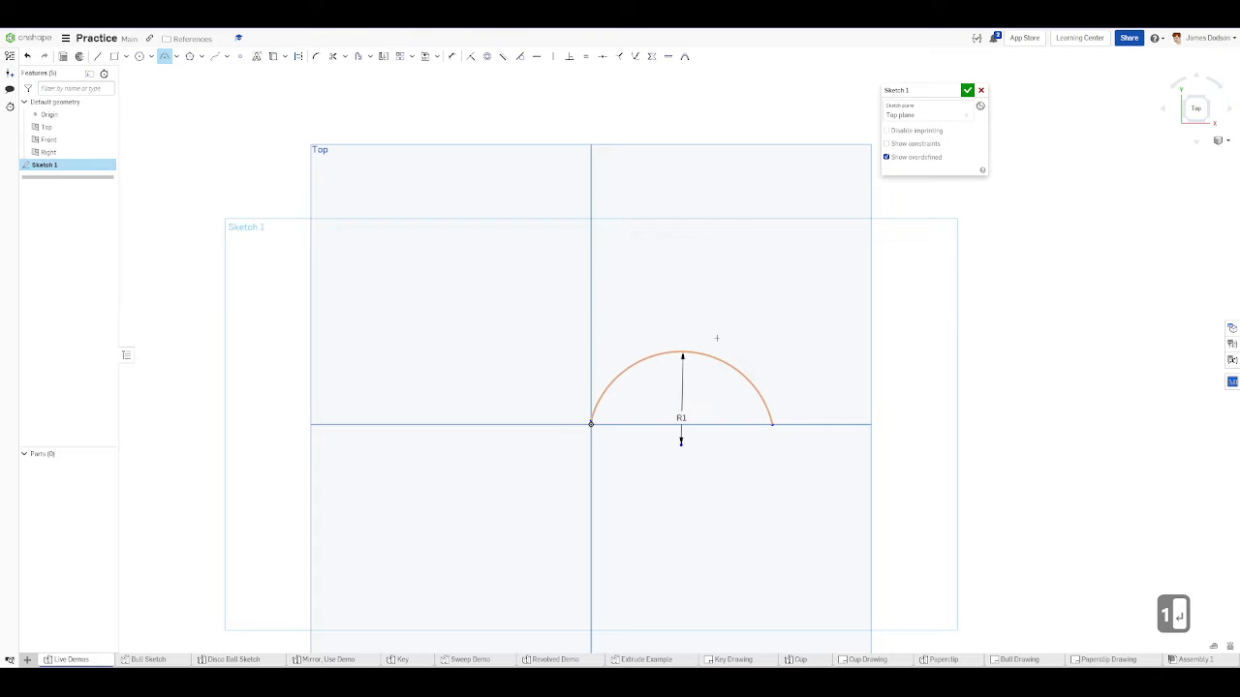
pyautogui.press('Escape')
# - Delete the arc starting at the origin together with its radius dimension
pyautogui.scroll(-3, 725, 399)
pyautogui.scroll(-1, 731, 396)
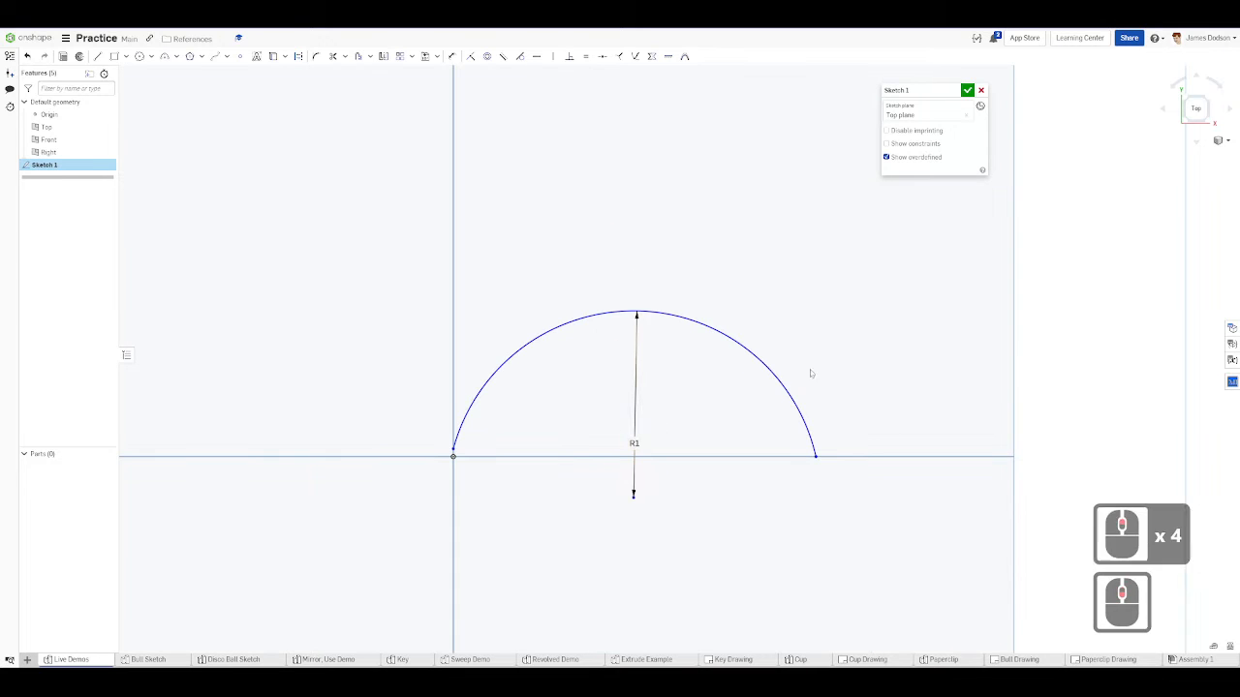
pyautogui.scroll(3, 810, 369)
pyautogui.click(821, 391)
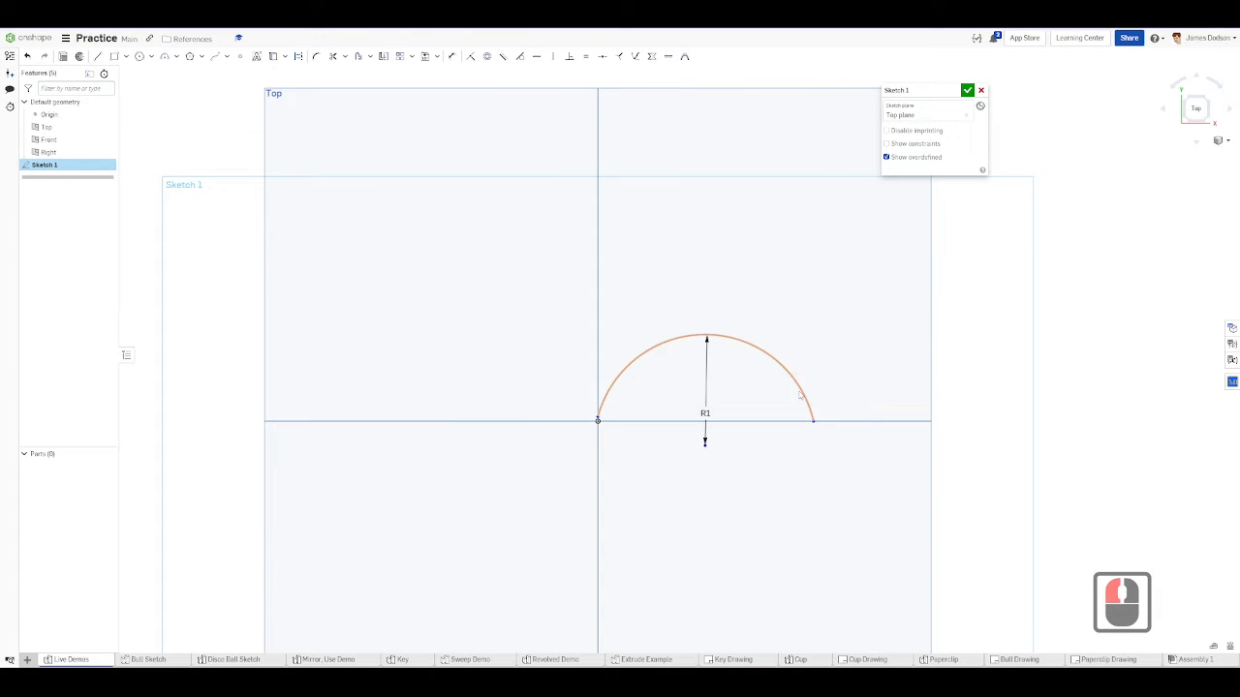
pyautogui.click(800, 388)
pyautogui.click(801, 388)
pyautogui.press('Delete')
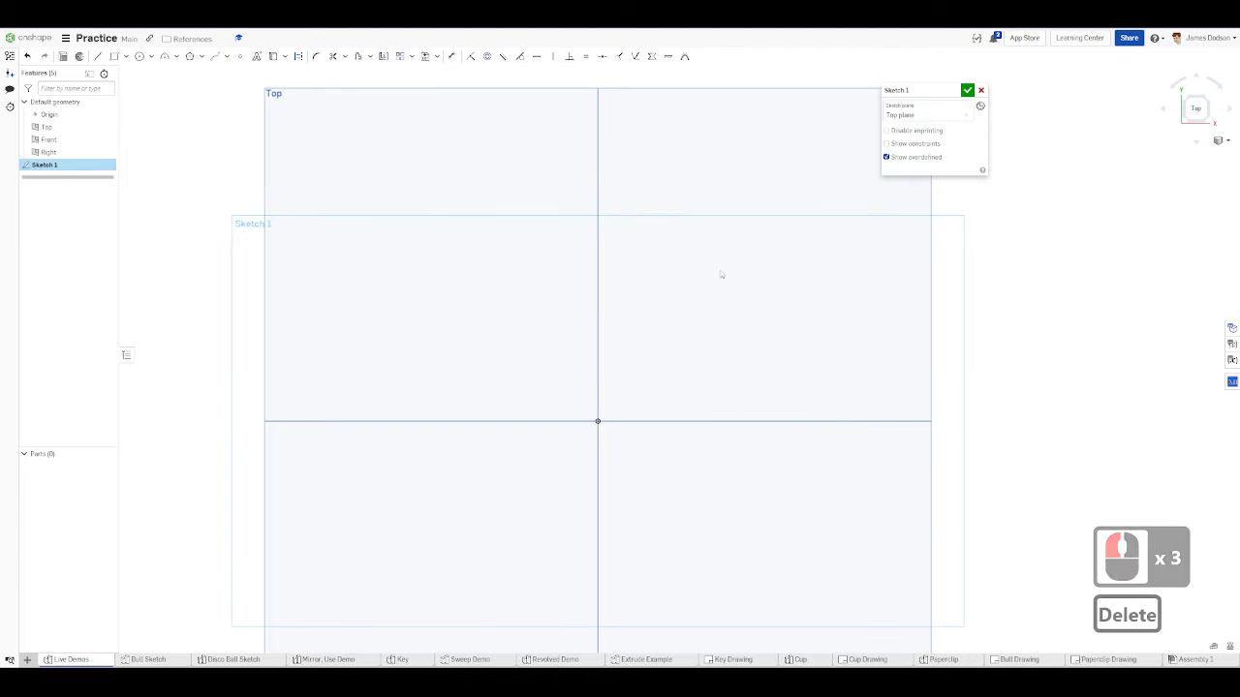
# - Sketch a 3 point arc between points level with the origin on either side of it, bulging upward, and undo it
pyautogui.press('a')
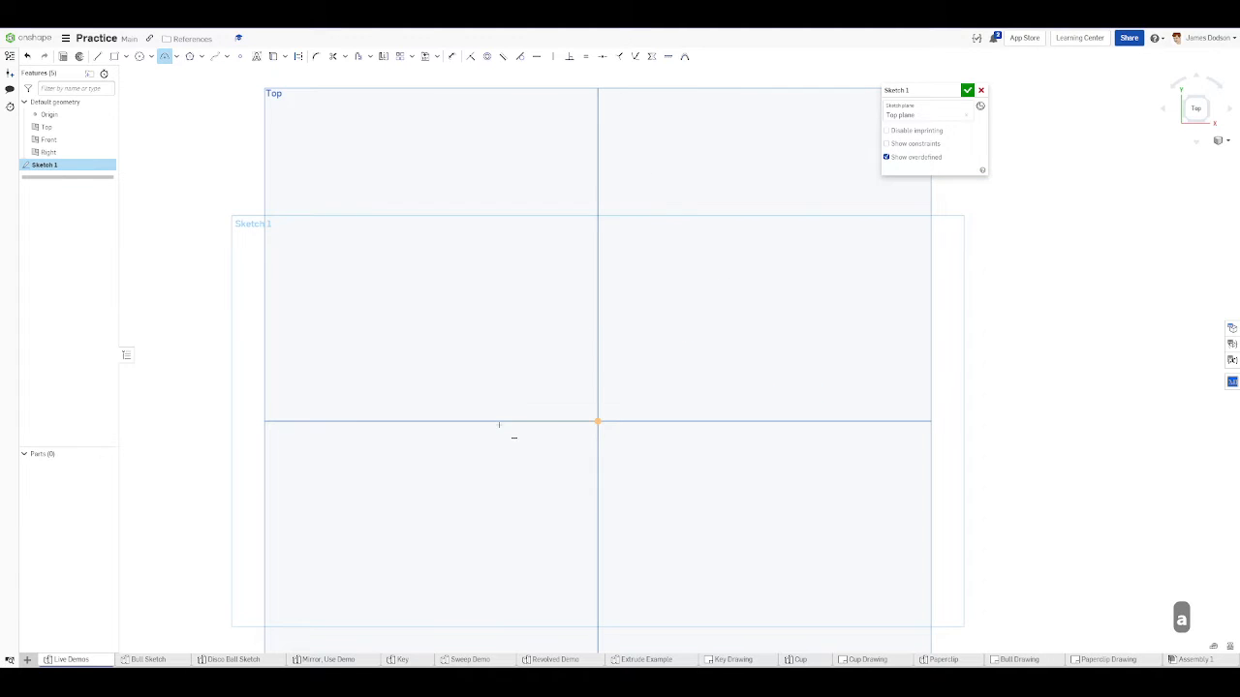
pyautogui.moveTo(499, 423); pyautogui.dragTo(760, 421)
pyautogui.click(692, 381)
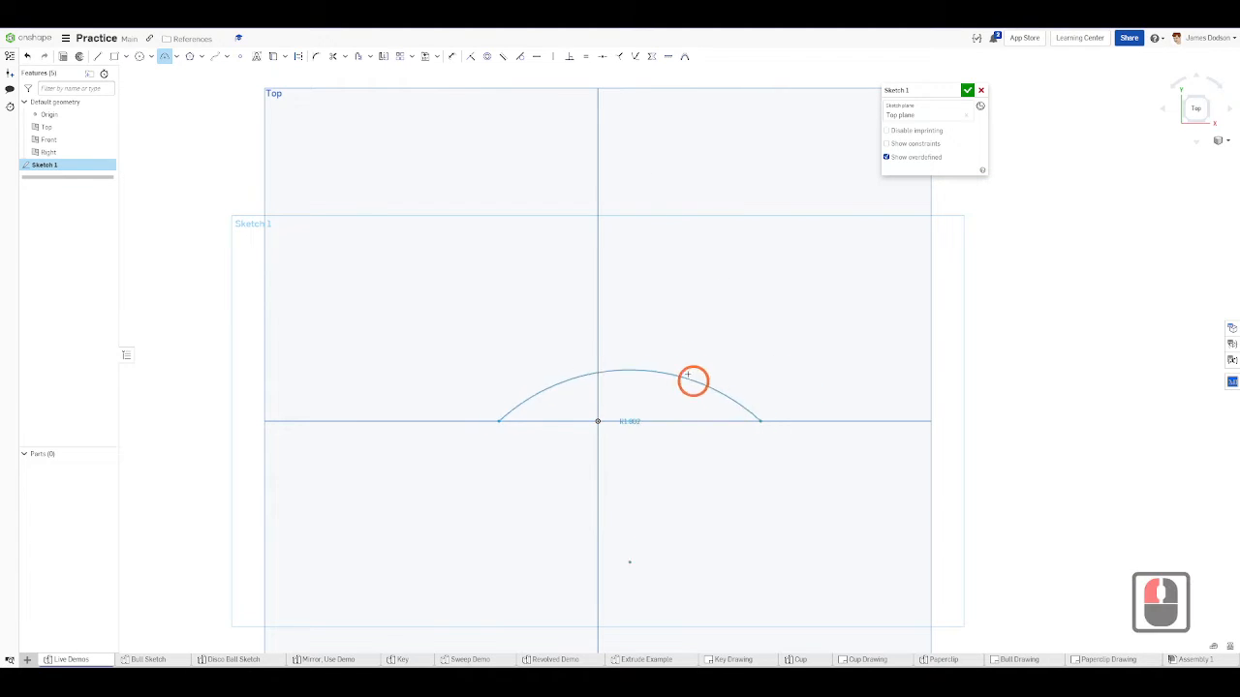
pyautogui.click(658, 338)
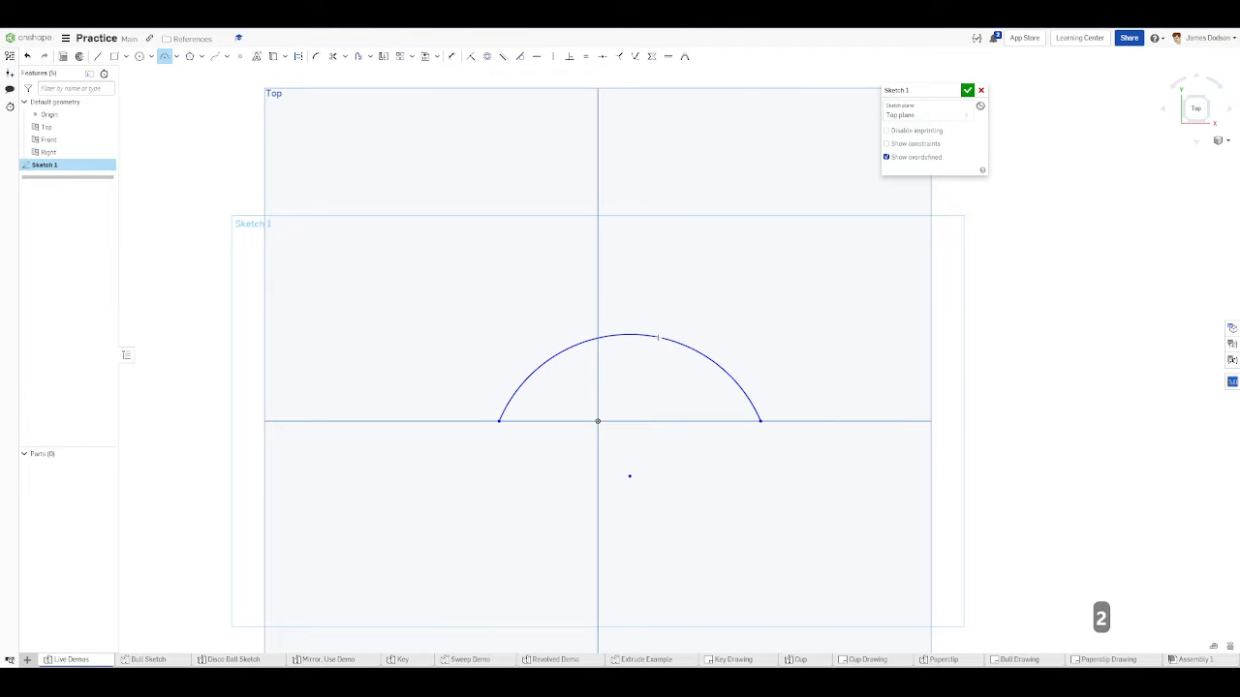
pyautogui.scroll(-5, 658, 338)
pyautogui.hotkey('ctrl', 'z')
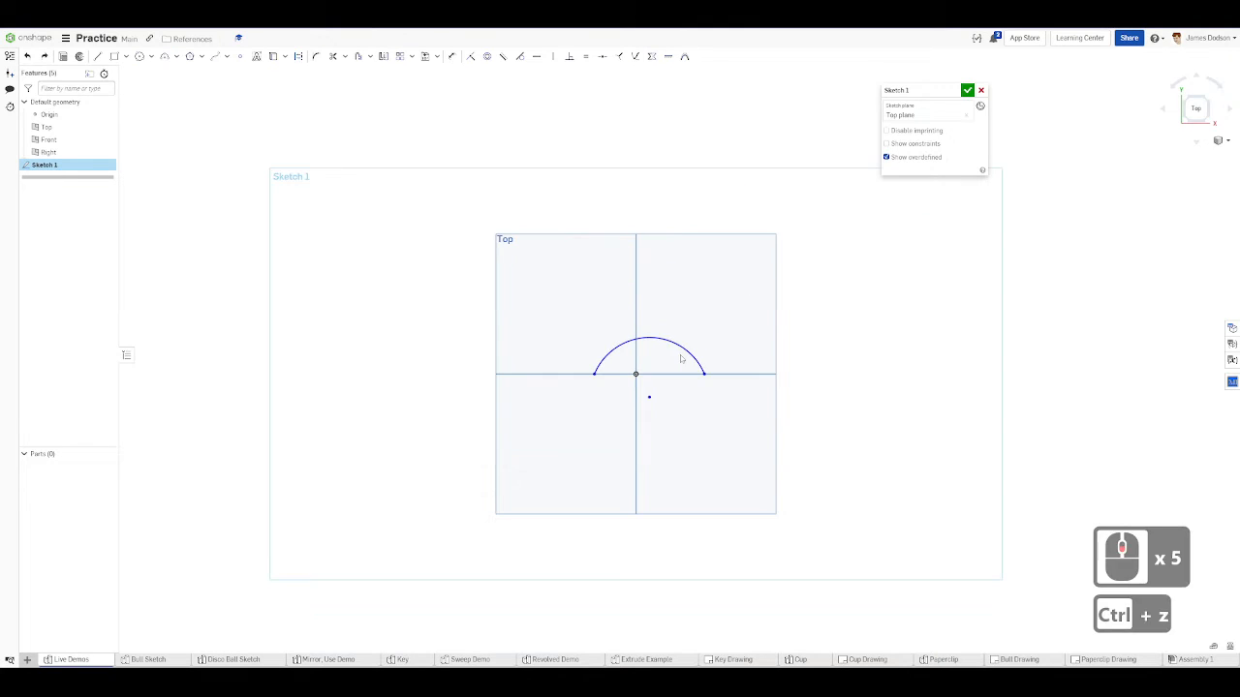
pyautogui.hotkey('ctrl', 'z')
pyautogui.hotkey('ctrl', 'shift', '1')
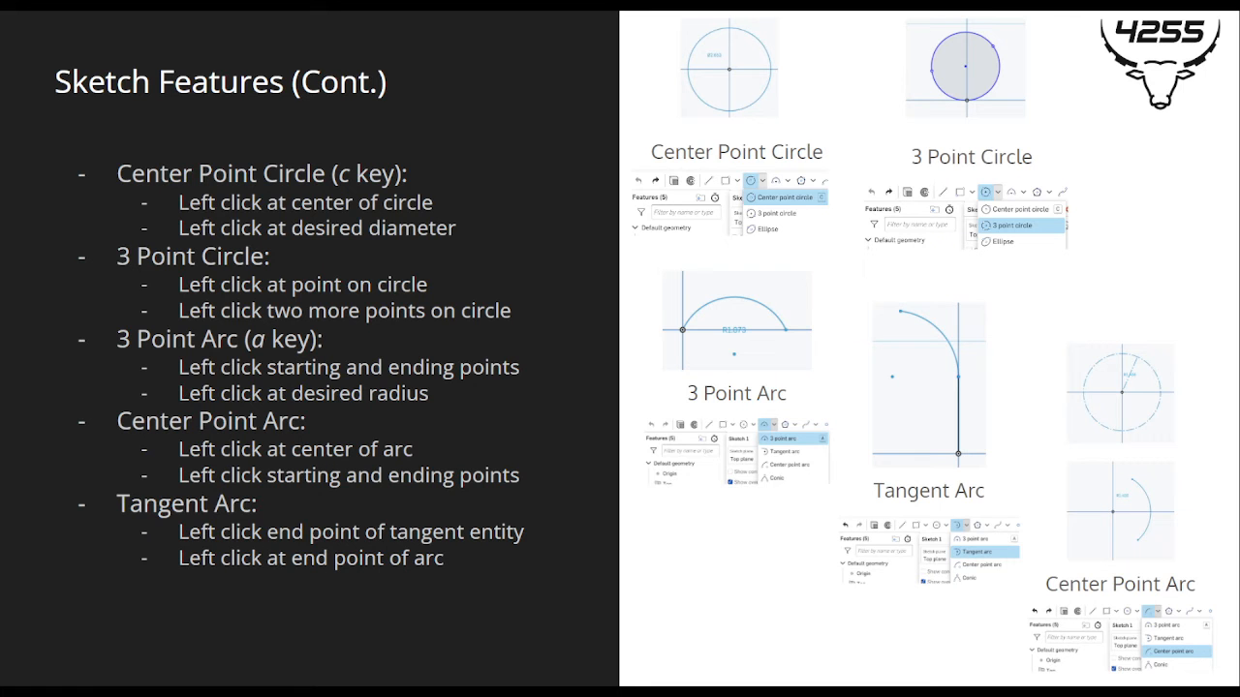
pyautogui.hotkey('ctrl', 'shift', '1')
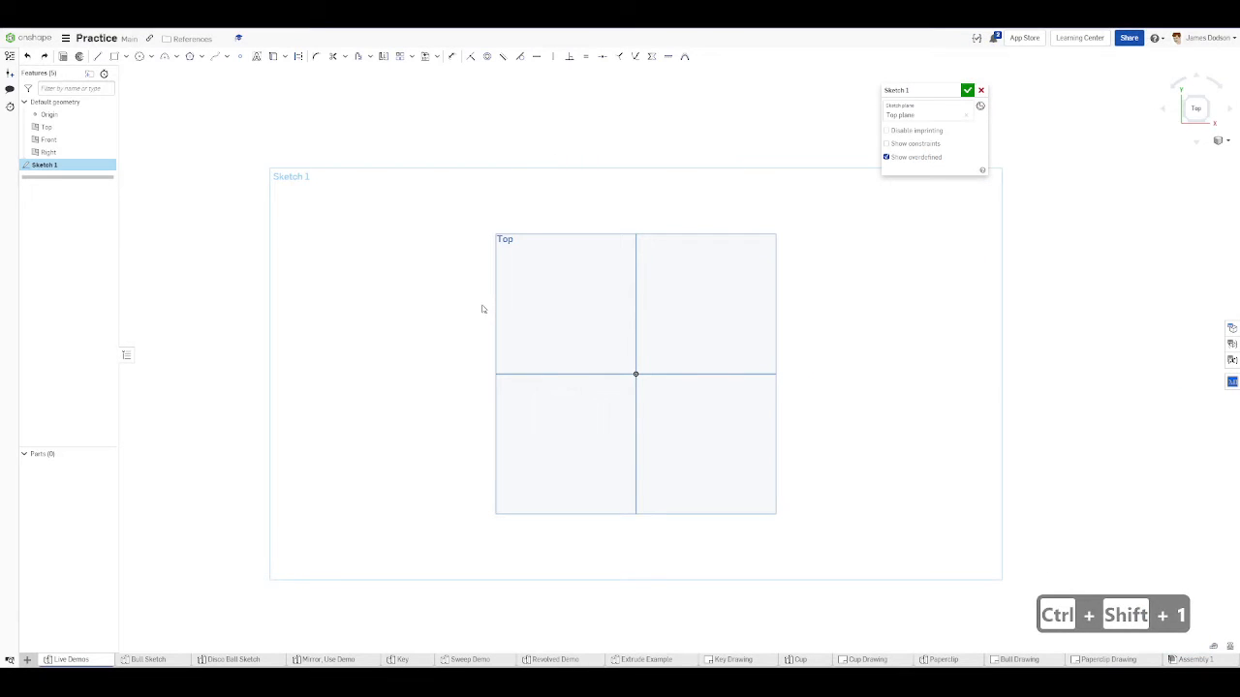
# - Sketch a center point arc about the origin with a radius of about 3 in, sweeping over the Top plane's upper half, and undo it
pyautogui.click(176, 56)
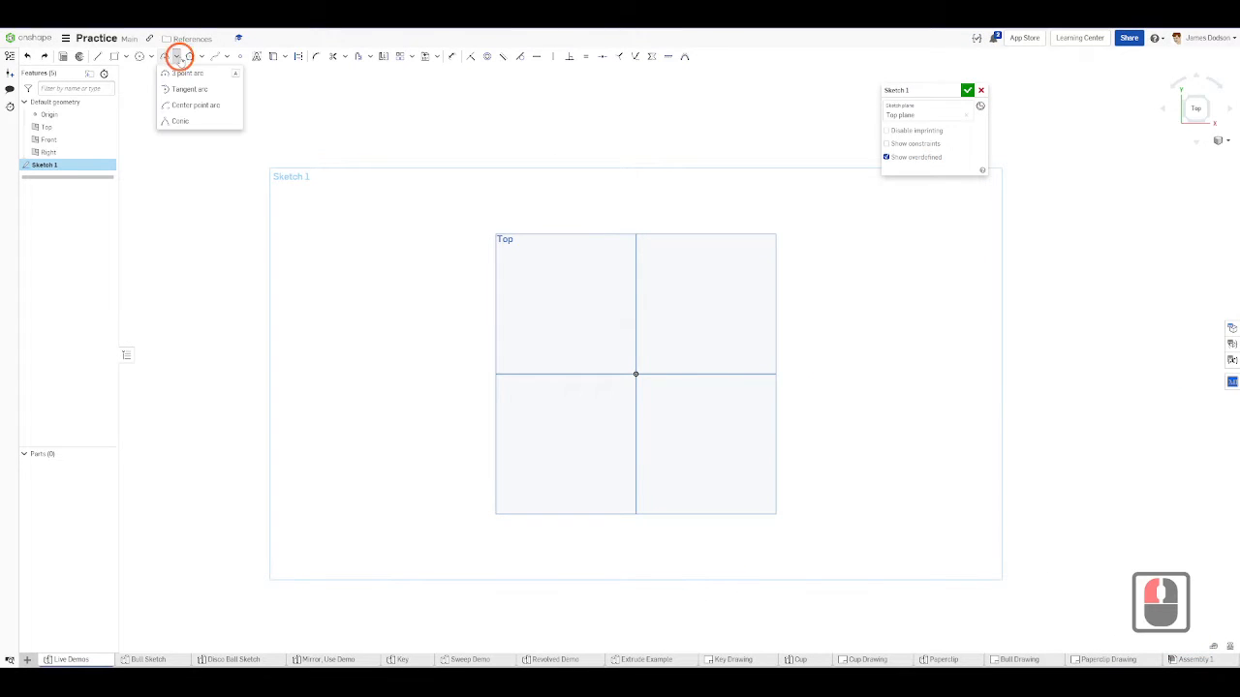
pyautogui.click(184, 105)
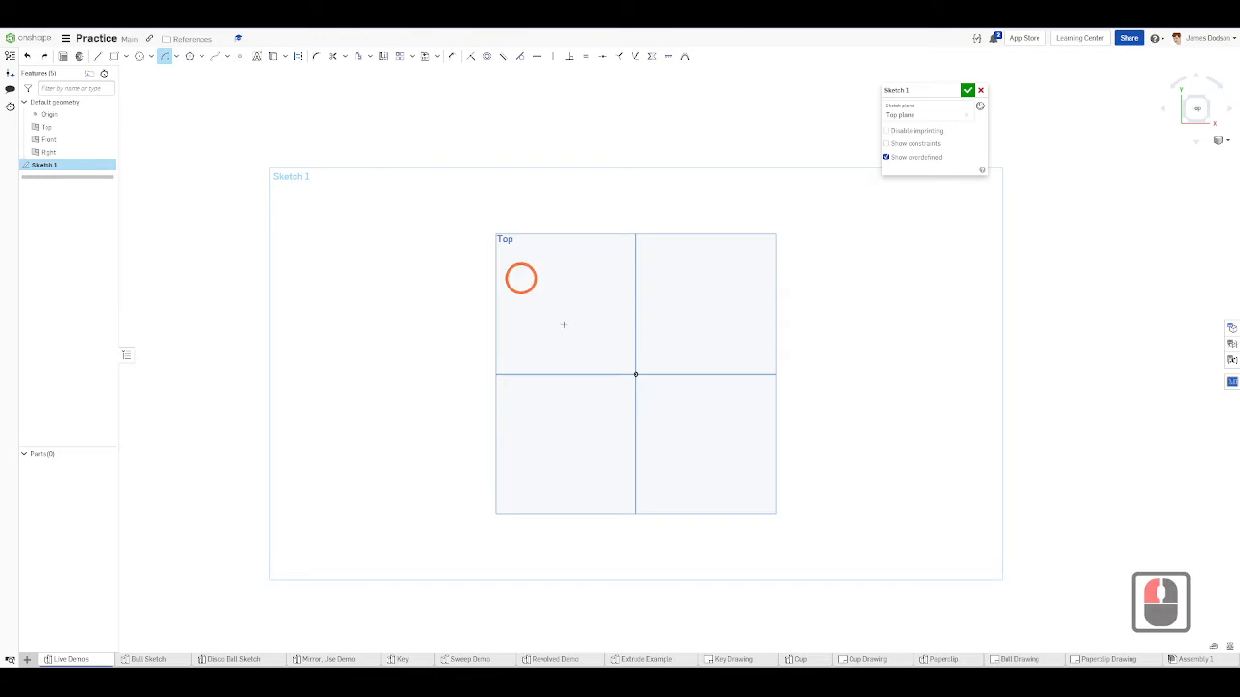
pyautogui.click(635, 374)
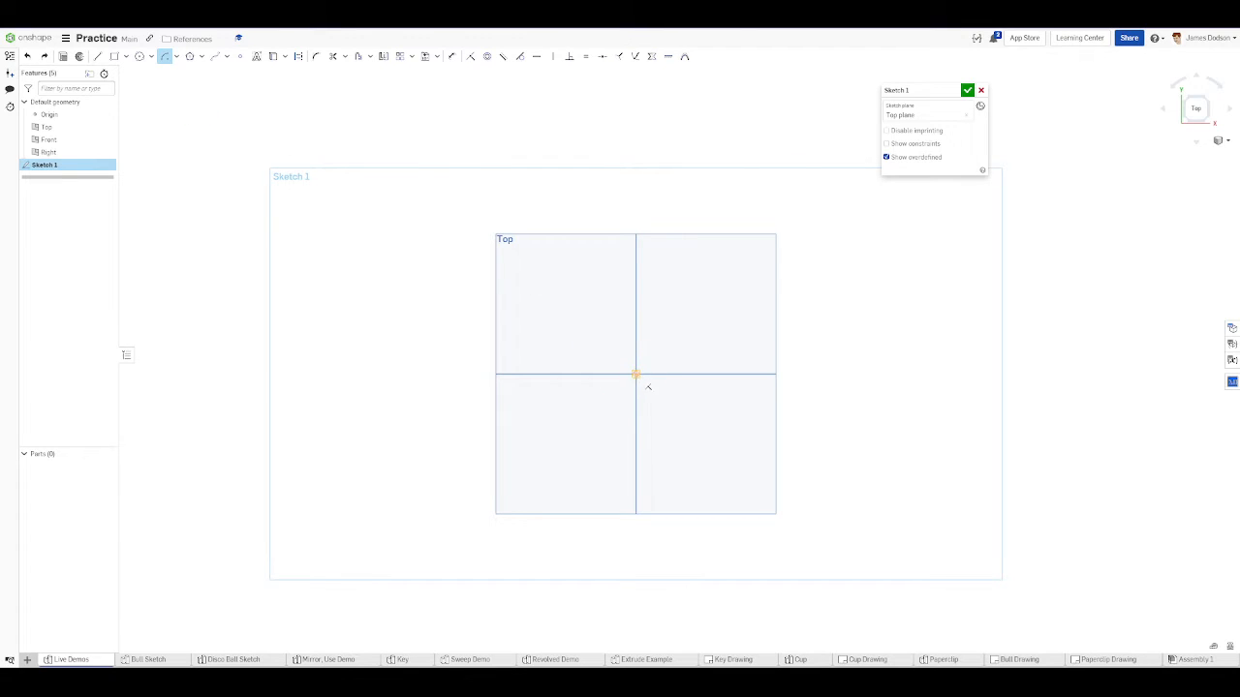
pyautogui.click(636, 374)
pyautogui.click(555, 259)
pyautogui.click(787, 378)
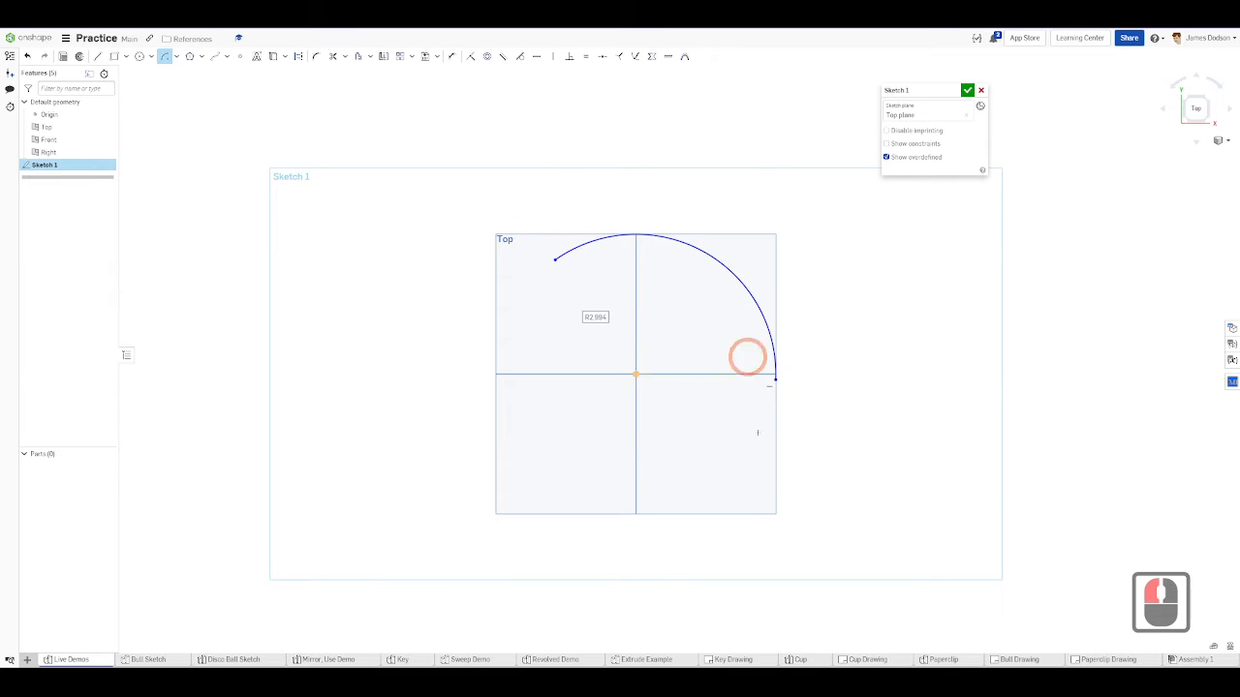
pyautogui.click(300, 103)
pyautogui.hotkey('ctrl', 'z')
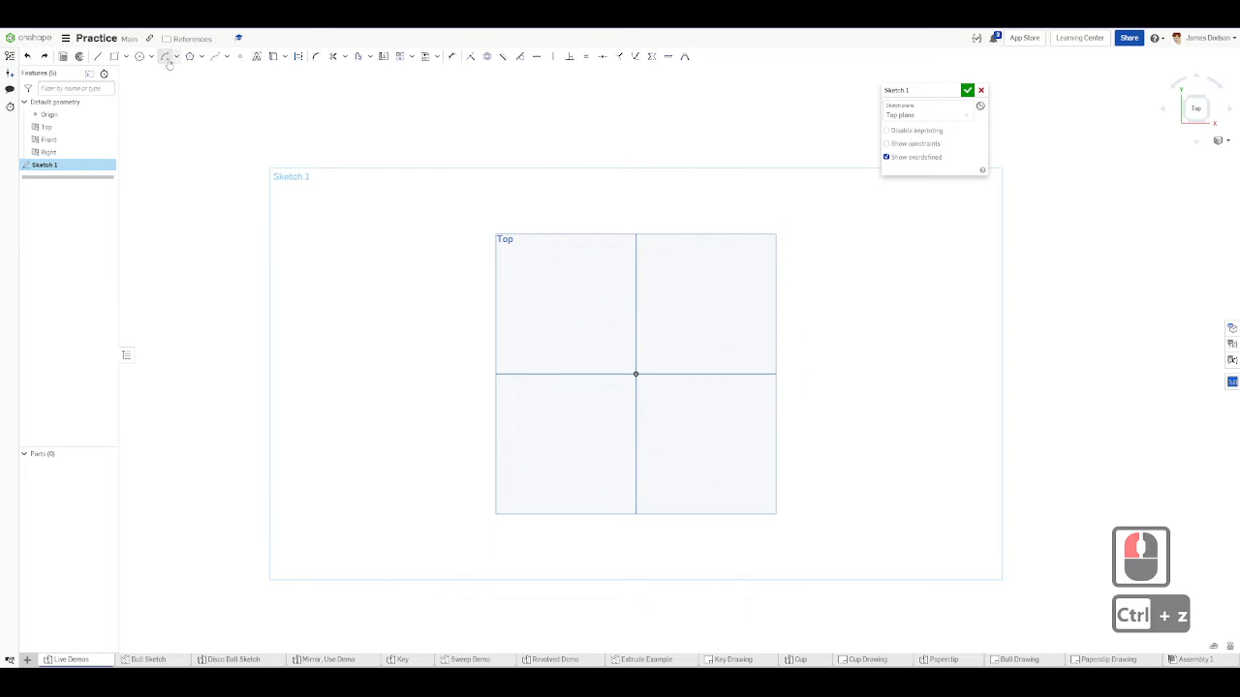
# - Sketch a center point arc centered just beside the origin, sweeping from the upper-left quadrant to the right side, and set its radius to 3 in
pyautogui.click(167, 61)
pyautogui.click(635, 374)
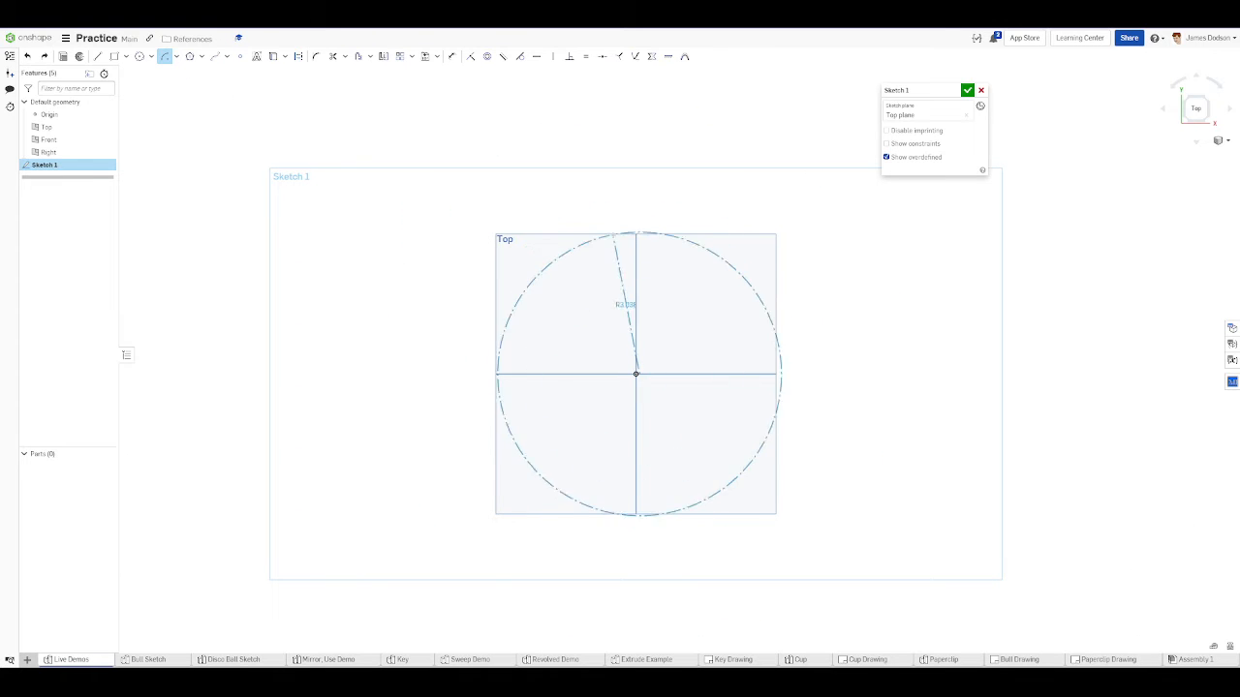
pyautogui.scroll(3, 614, 235)
pyautogui.scroll(-1, 614, 234)
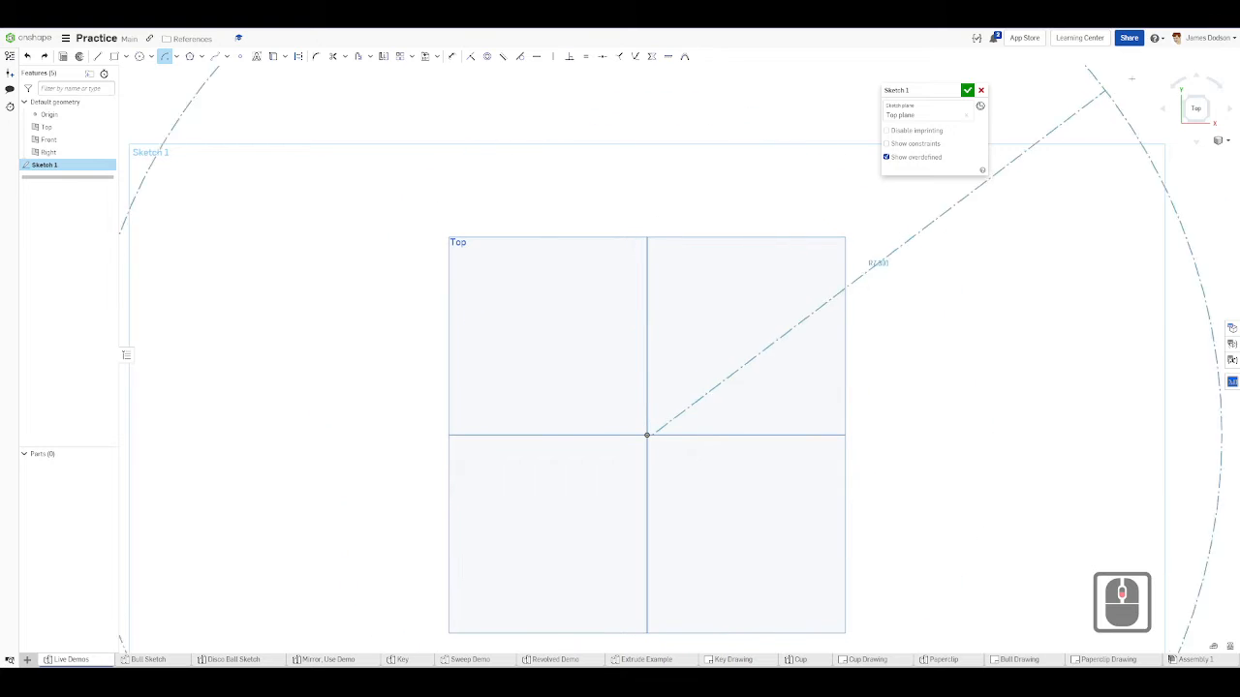
pyautogui.click(1197, 109)
pyautogui.scroll(3, 582, 279)
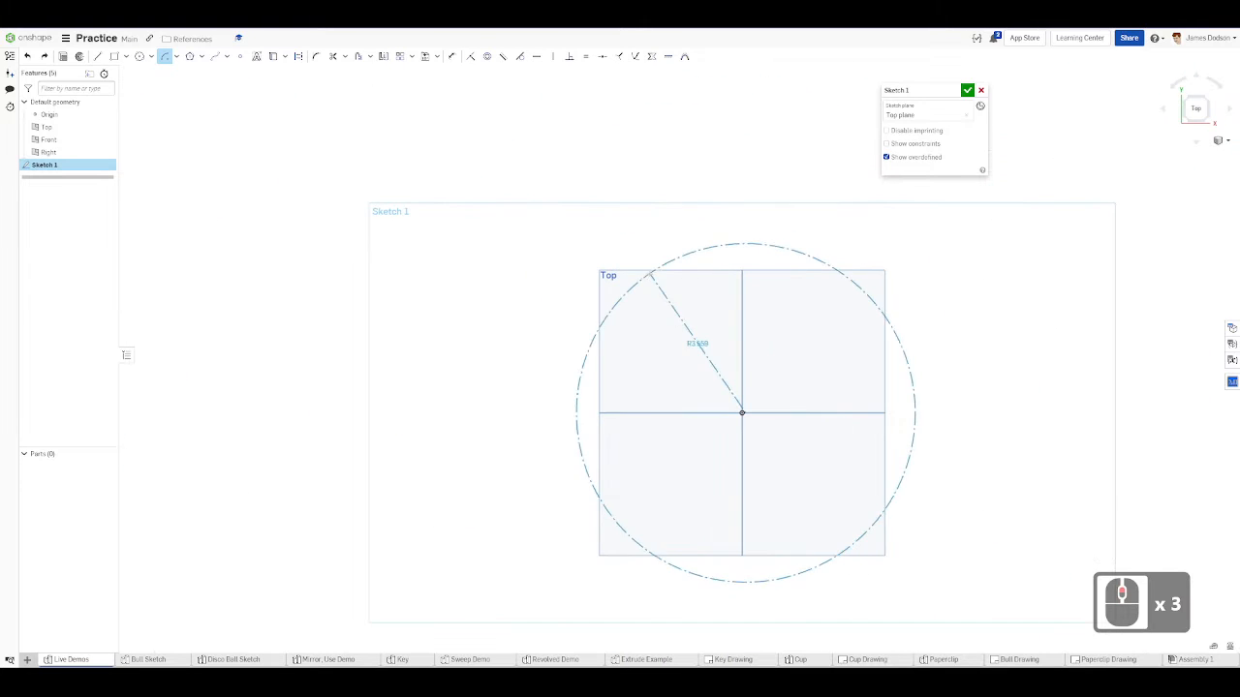
pyautogui.scroll(-2, 716, 347)
pyautogui.scroll(5, 742, 310)
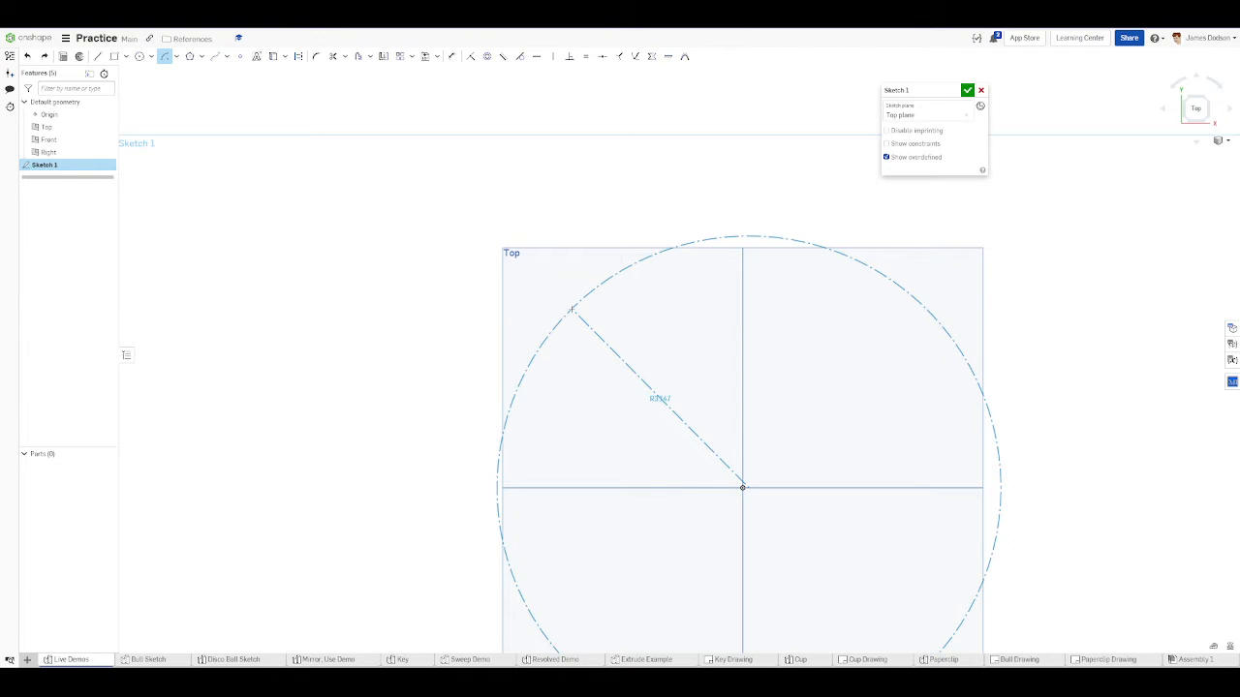
pyautogui.moveTo(562, 311); pyautogui.dragTo(1003, 451)
pyautogui.click(980, 447)
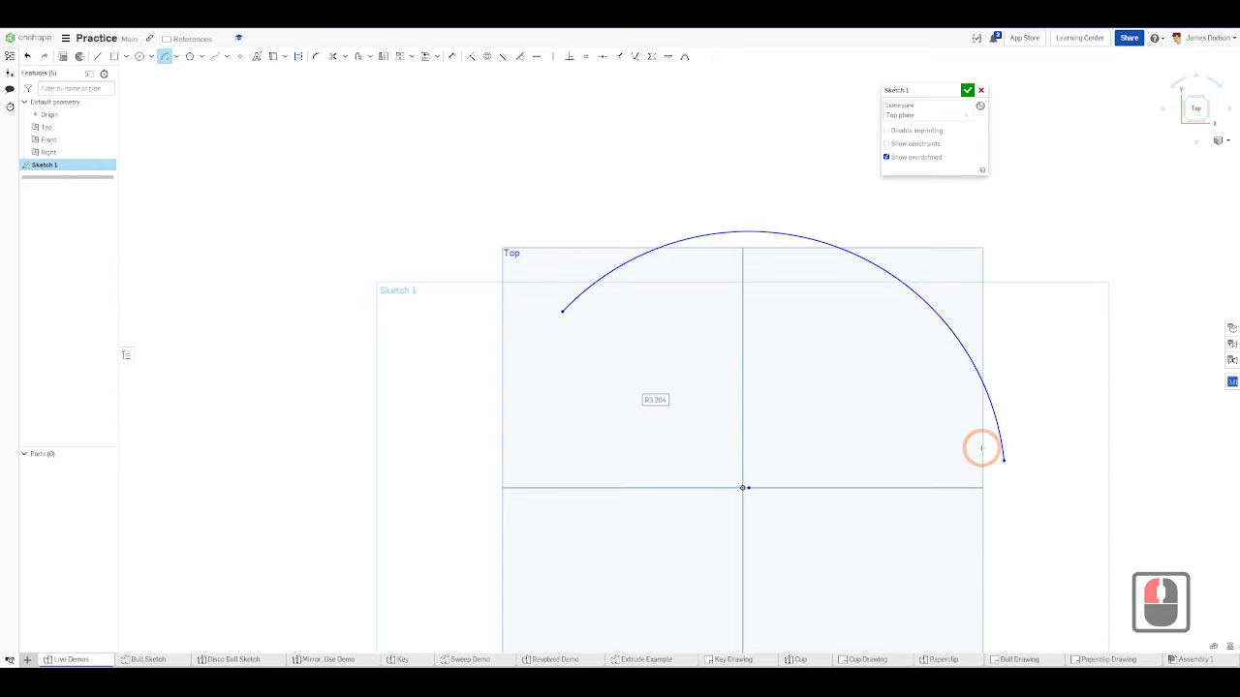
pyautogui.write('3')
pyautogui.press('Return')
pyautogui.scroll(-2, 974, 446)
pyautogui.scroll(1, 969, 443)
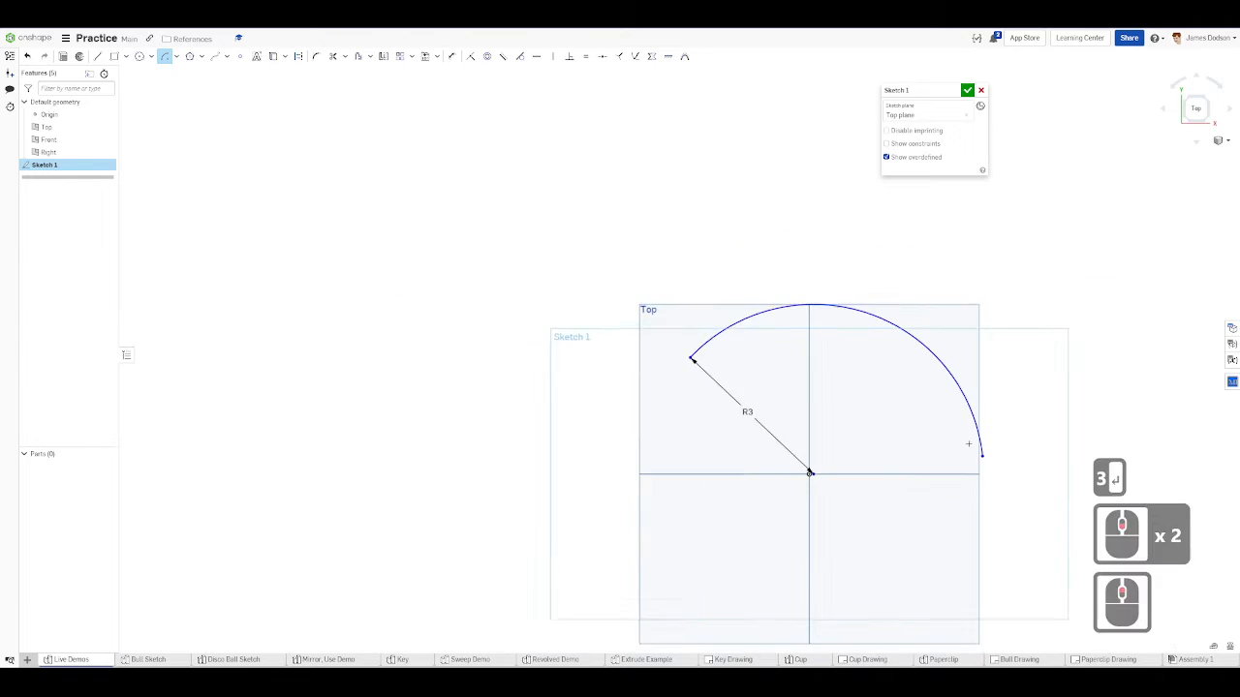
pyautogui.scroll(-2, 959, 445)
pyautogui.press('Escape')
# - Undo the arc's radius dimension and the center point arc beside the origin
pyautogui.scroll(4, 930, 453)
pyautogui.scroll(-3, 944, 445)
pyautogui.keyDown('alt'); pyautogui.moveTo(948, 441); pyautogui.dragTo(799, 446, button='middle'); pyautogui.keyUp('alt')
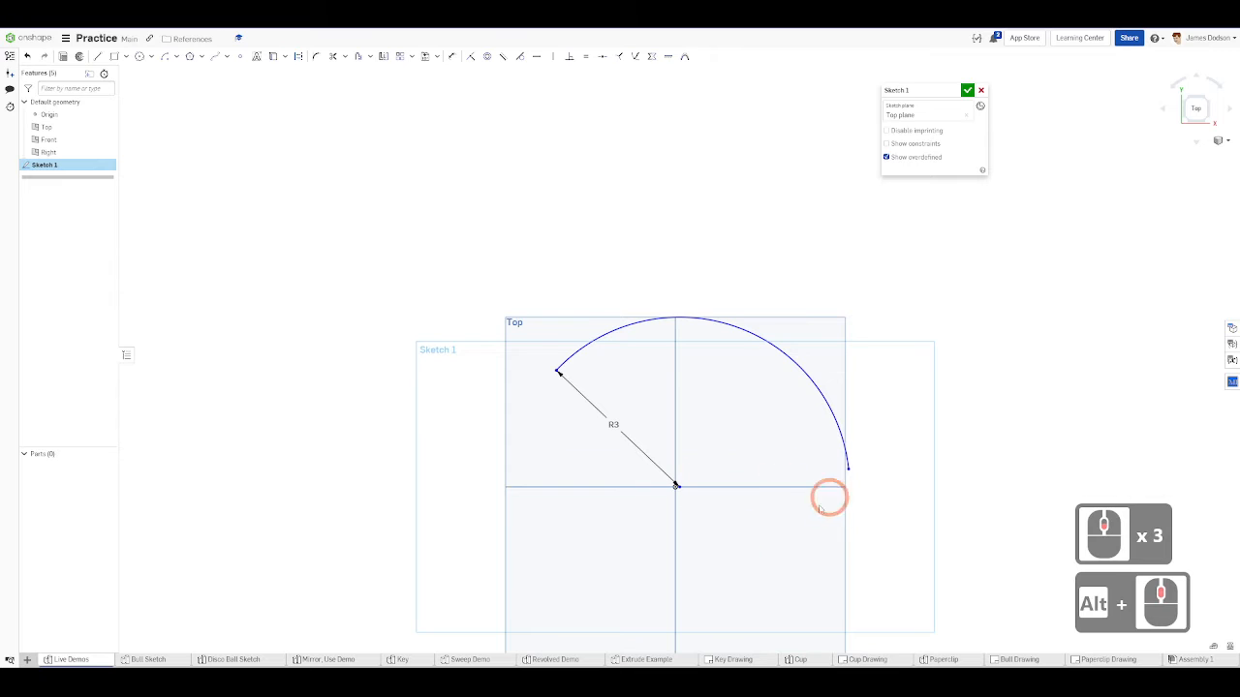
pyautogui.scroll(1, 571, 480)
pyautogui.hotkey('ctrl', 'z')
pyautogui.hotkey('ctrl', 'z')
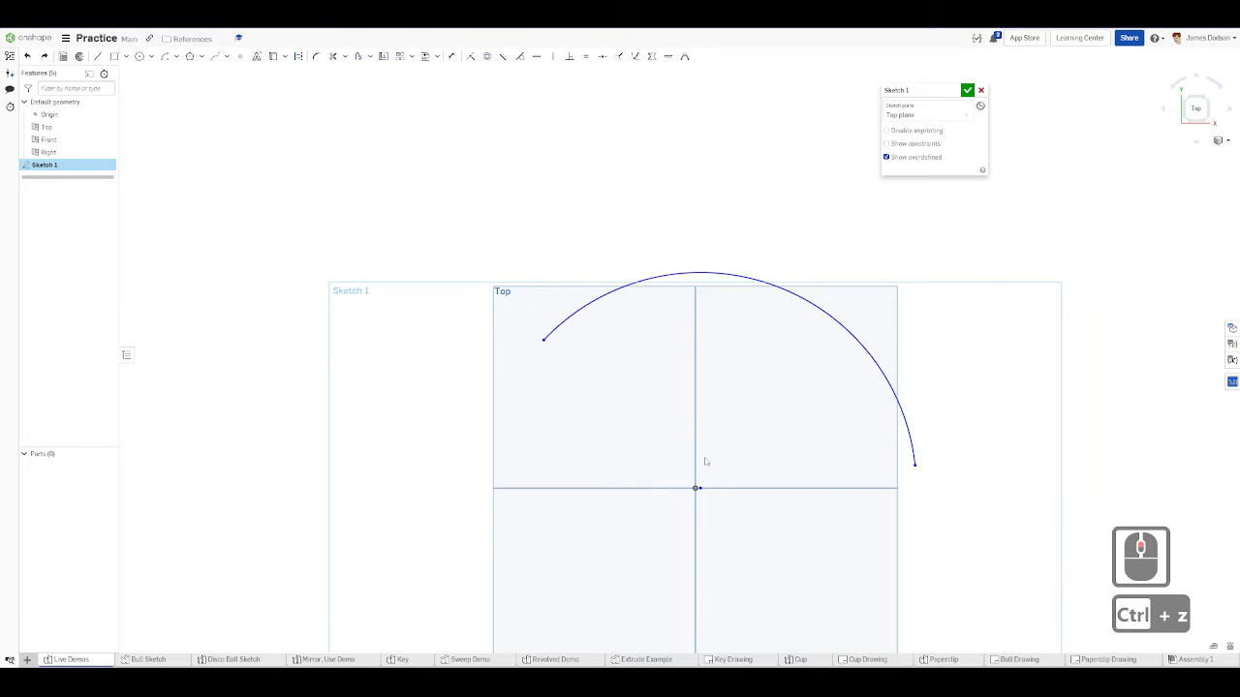
pyautogui.hotkey('ctrl', 'shift', '1')
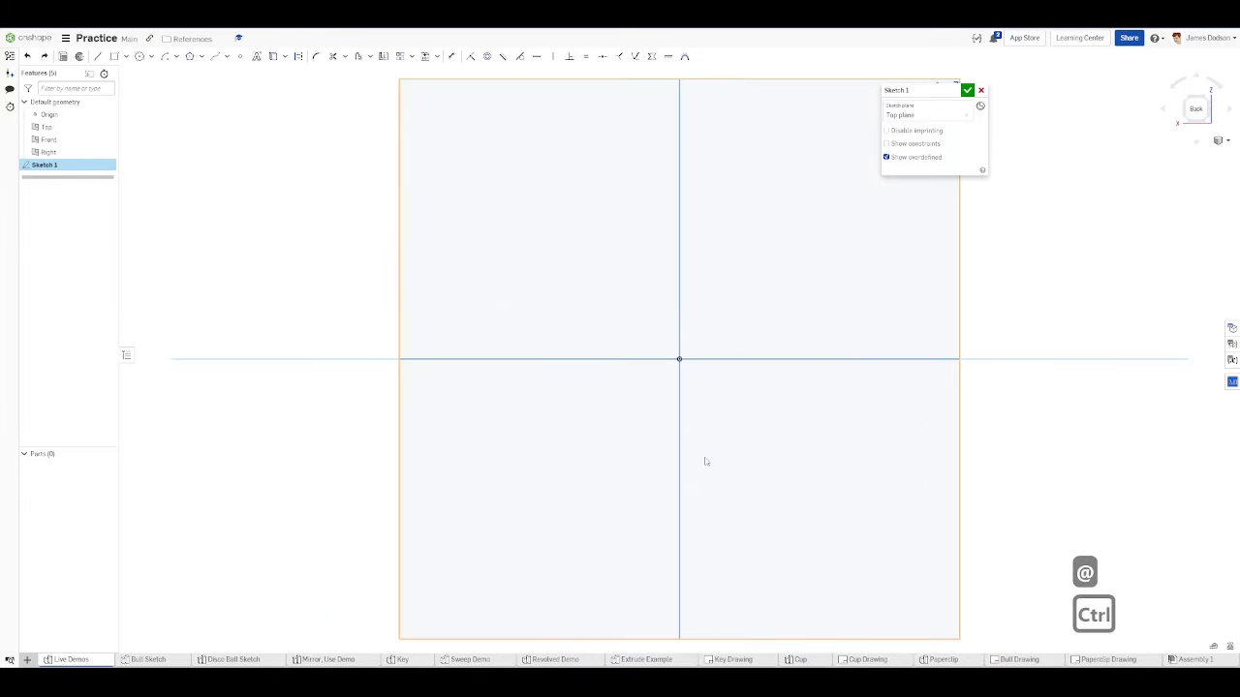
pyautogui.press('shift')
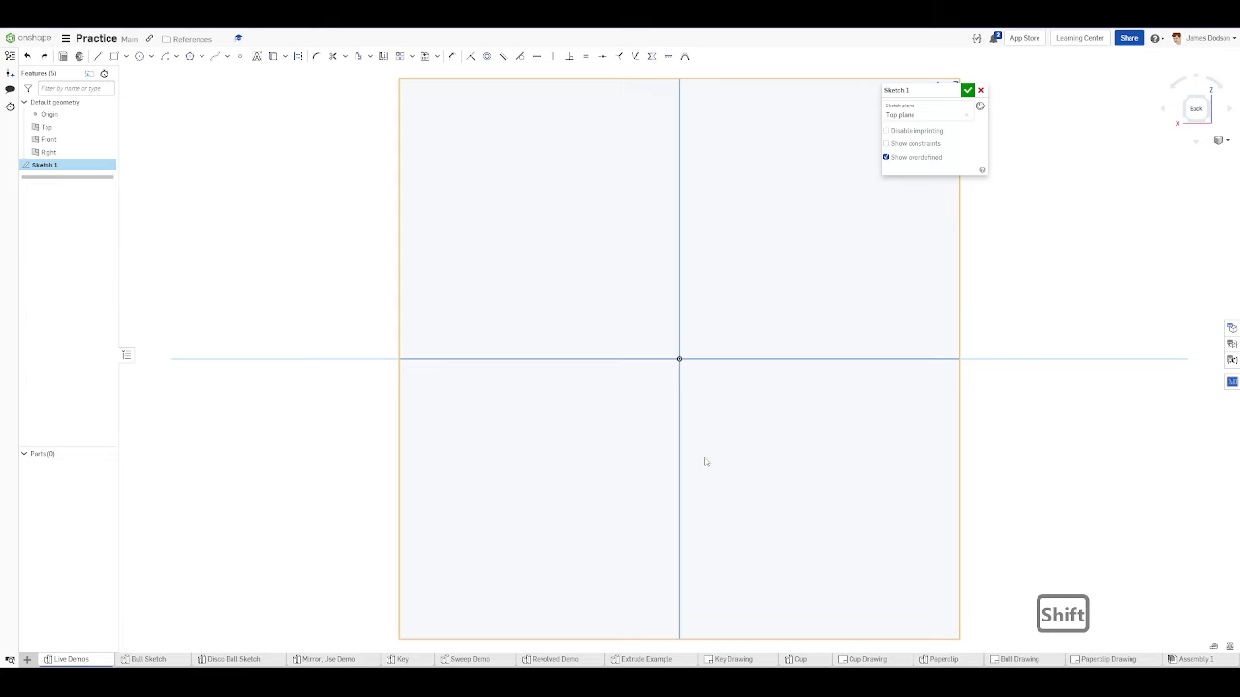
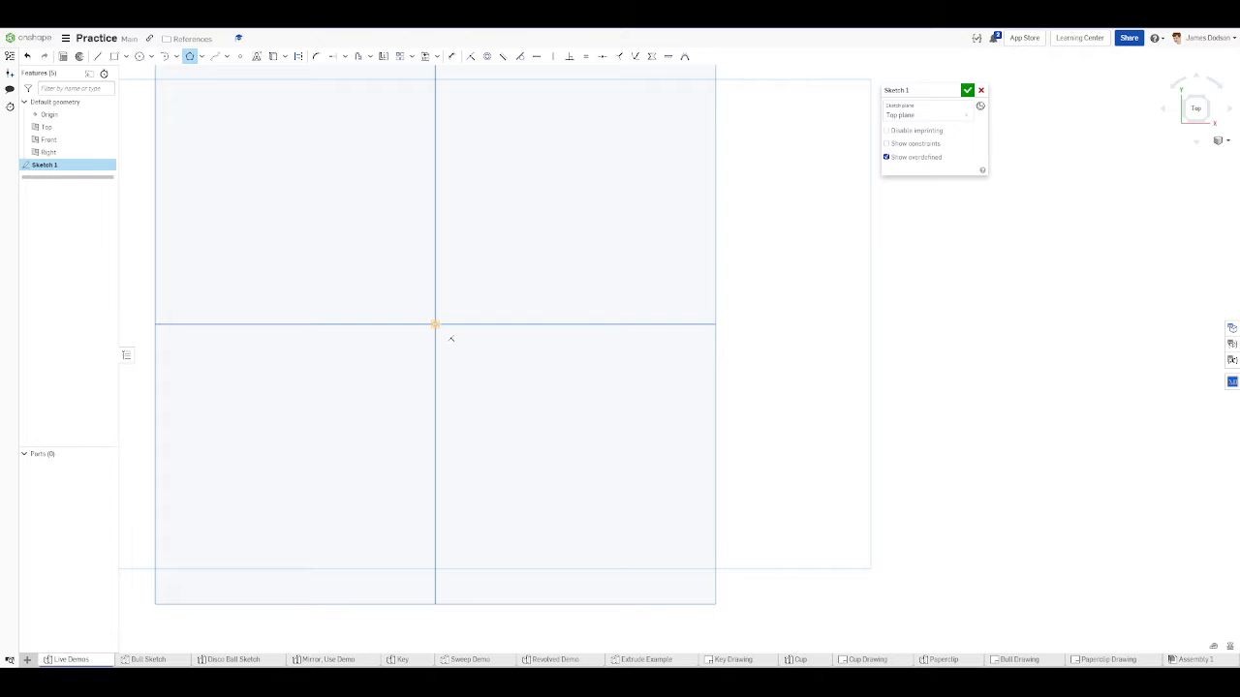
# - Sketch a six-sided polygon centered on the origin, enclosing its construction circle, with the top edge horizontal
pyautogui.click(436, 325)
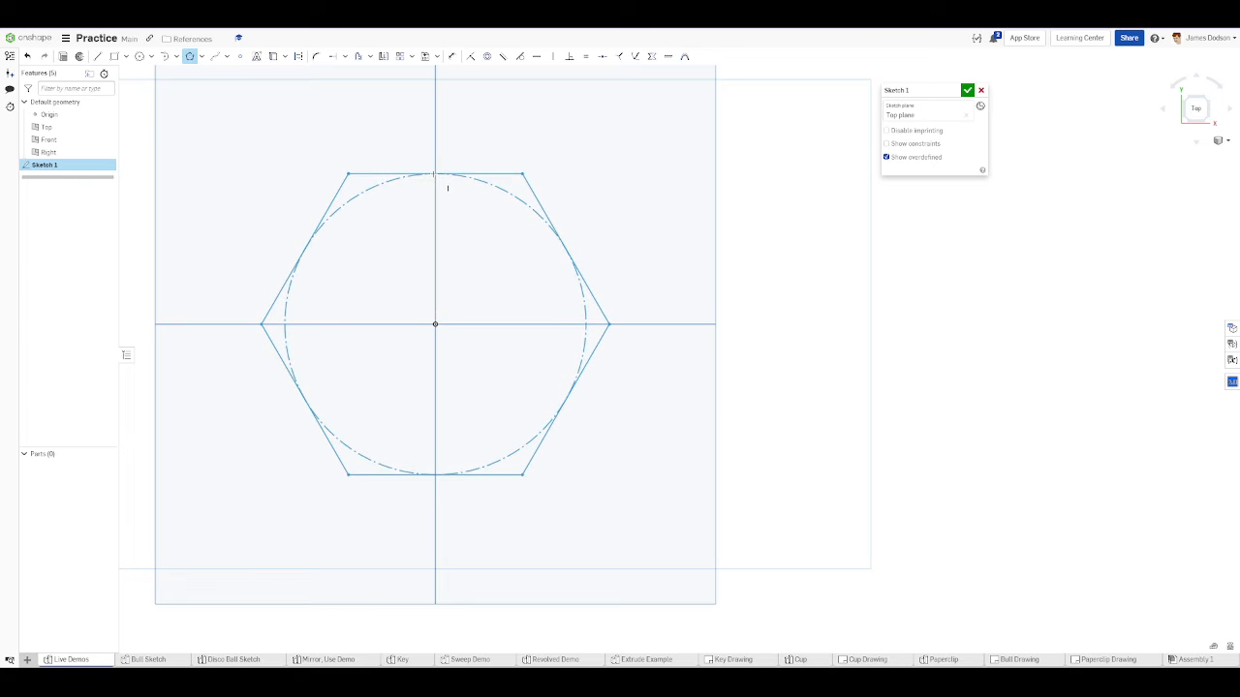
pyautogui.click(434, 175)
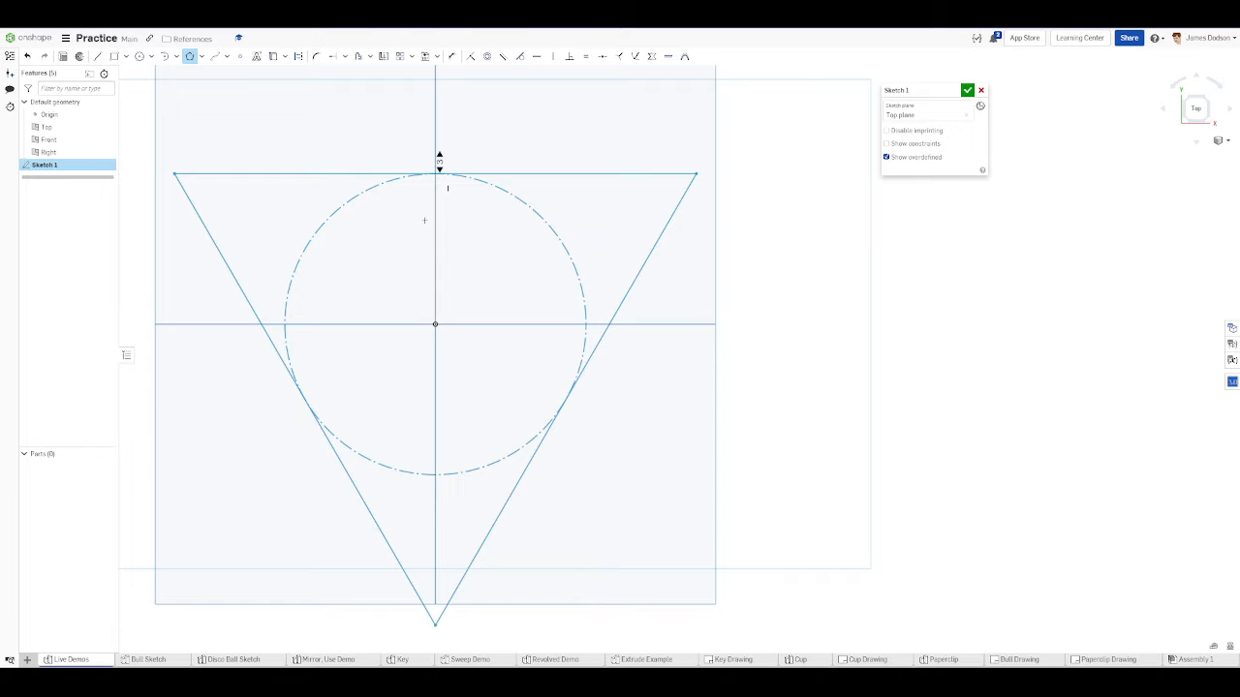
pyautogui.scroll(3, 433, 78)
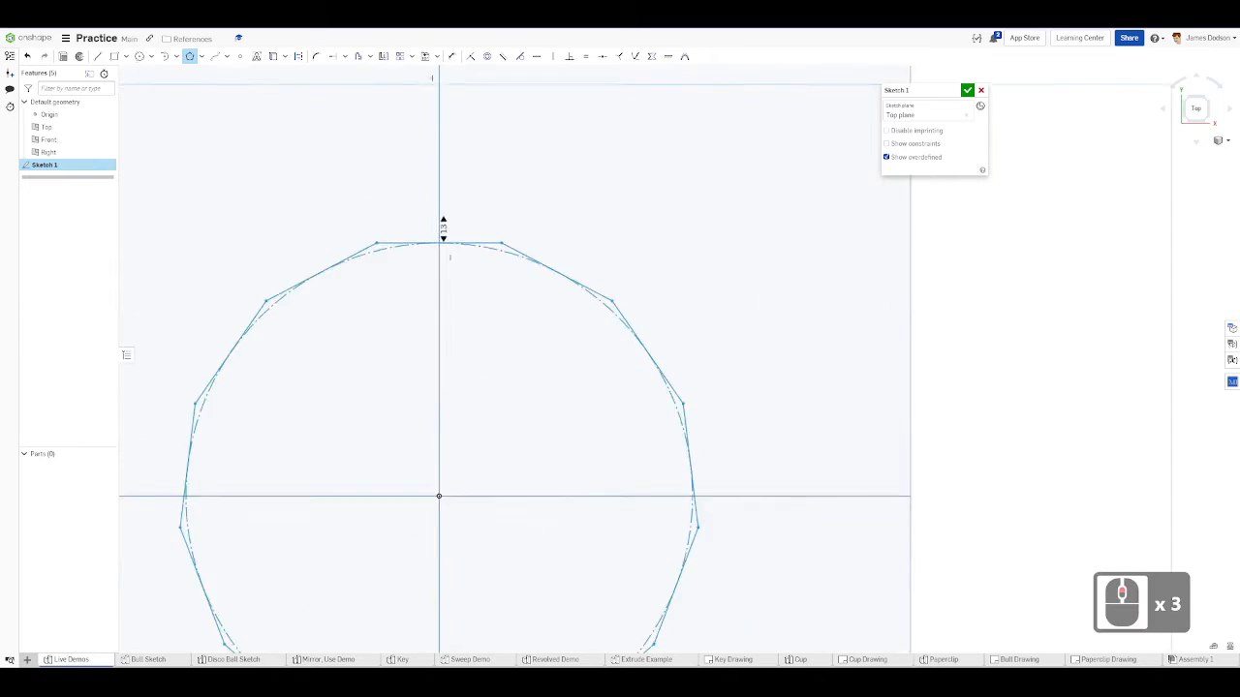
pyautogui.scroll(7, 432, 77)
pyautogui.scroll(-16, 384, 70)
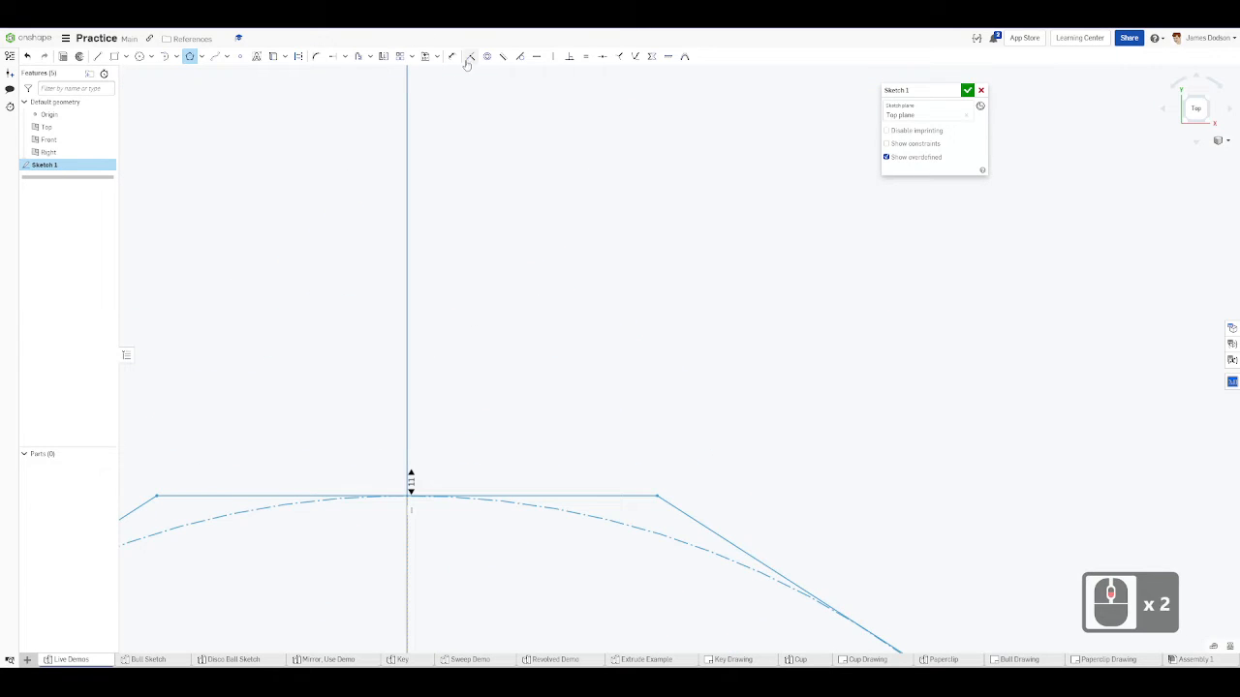
pyautogui.scroll(-2, 412, 345)
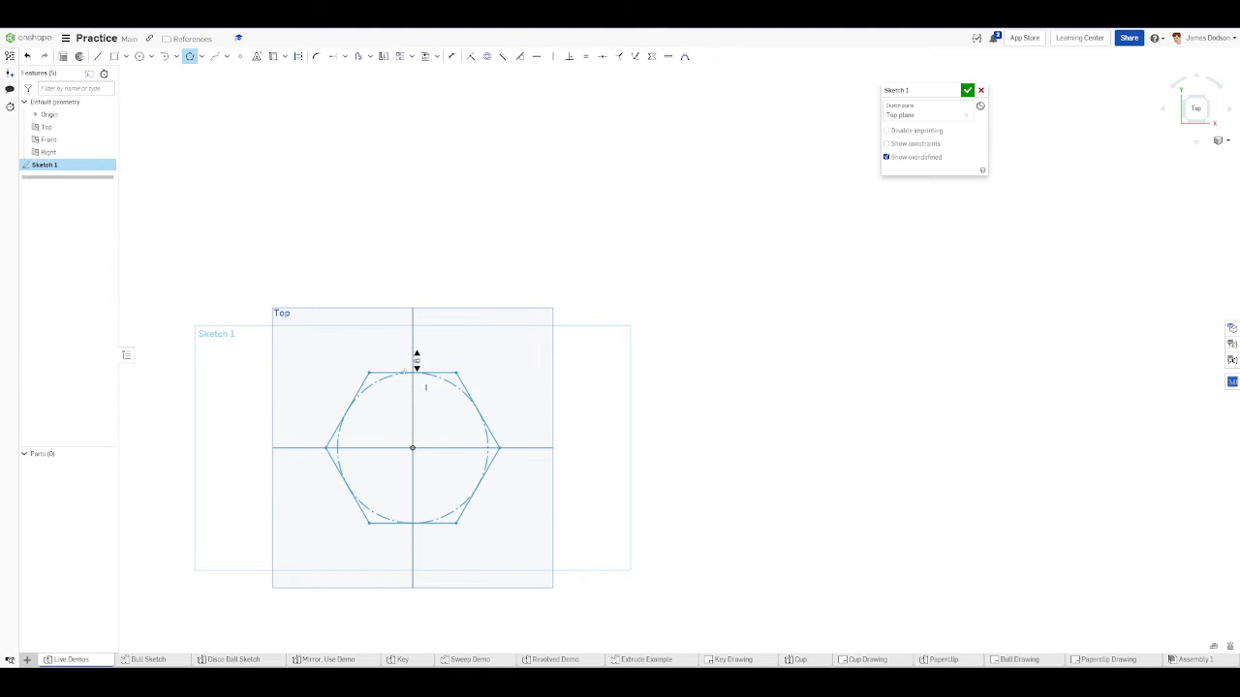
pyautogui.click(415, 366)
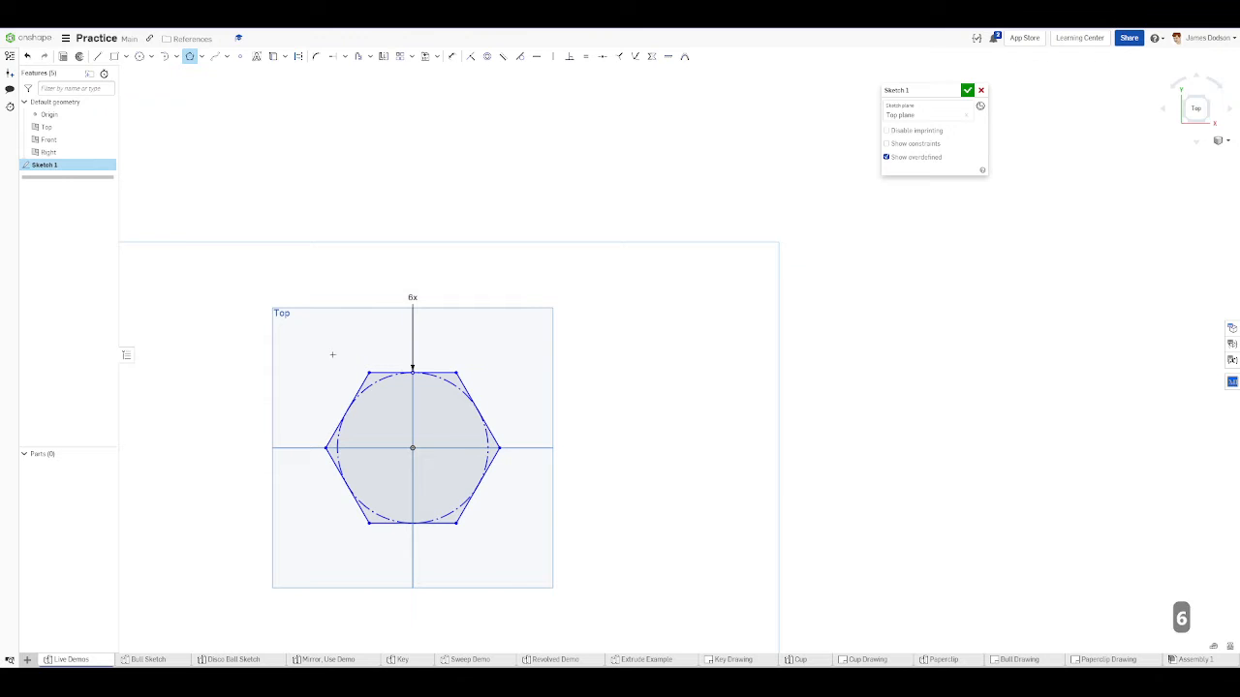
pyautogui.press('Escape')
pyautogui.scroll(-4, 349, 359)
# - Open the hexagon's side count for editing and cancel the edit
pyautogui.press('d')
pyautogui.press('Escape')
pyautogui.doubleClick(476, 236)
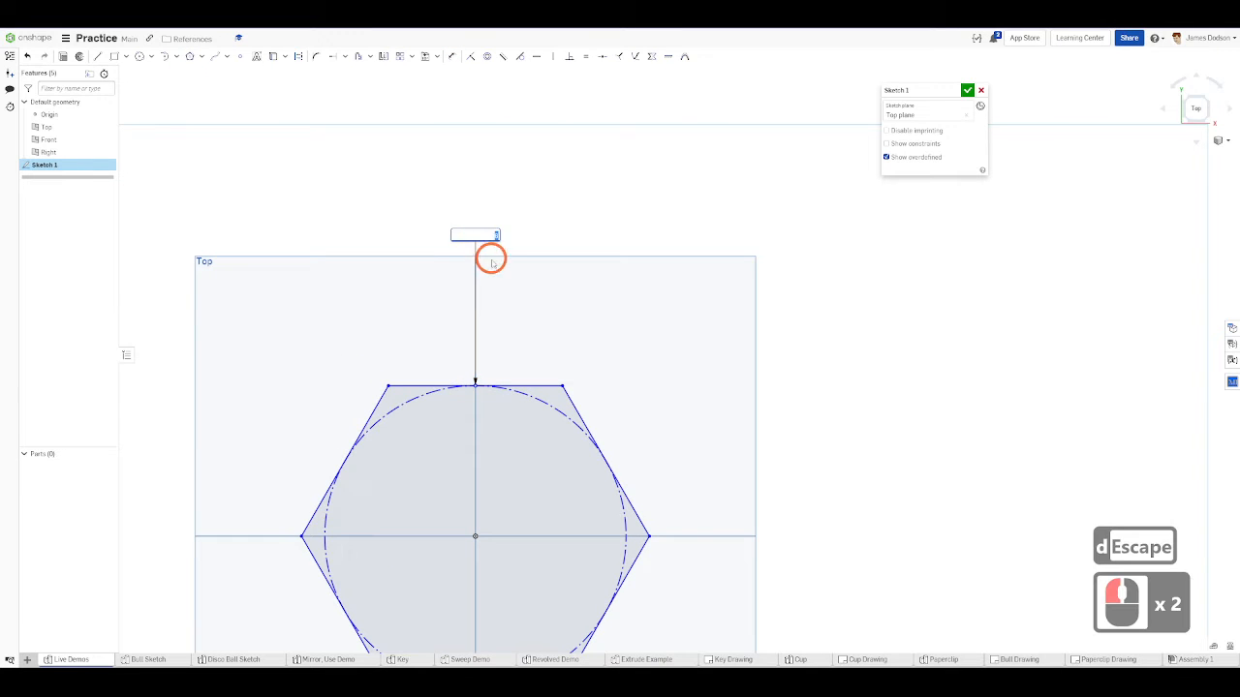
pyautogui.press('Escape')
pyautogui.press('Escape')
# - Delete the side-count label and the hexagon centered on the origin
pyautogui.scroll(4, 490, 243)
pyautogui.click(487, 239)
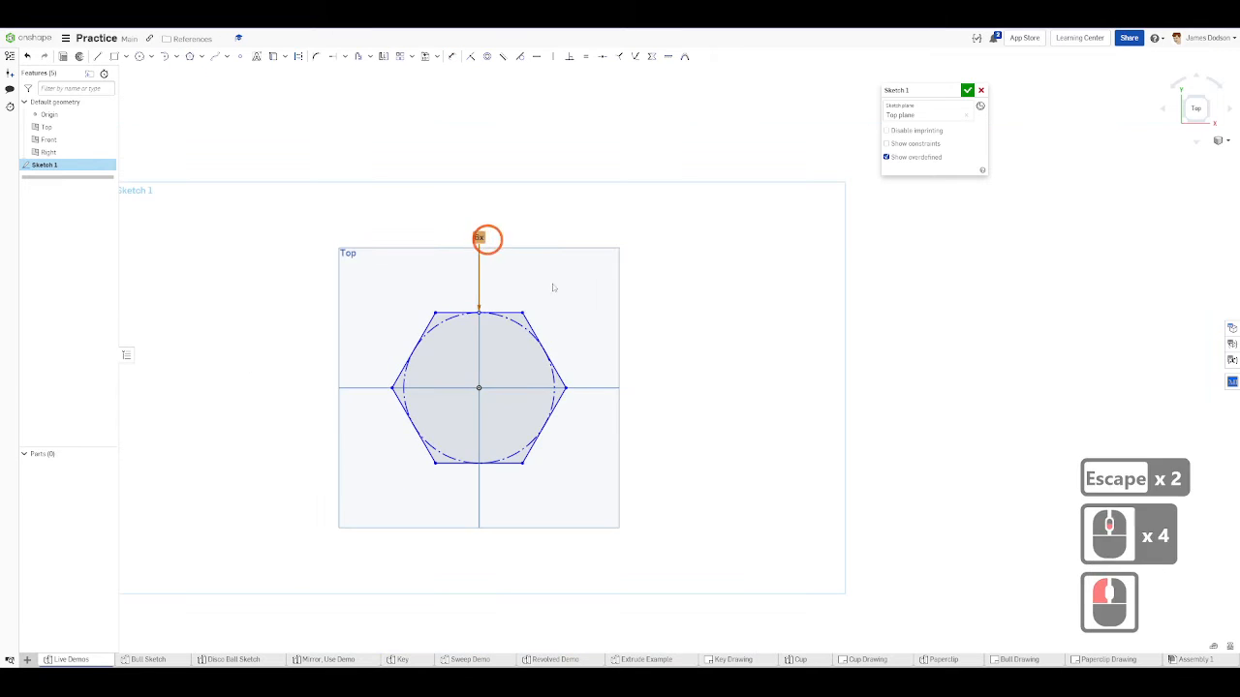
pyautogui.press('Delete')
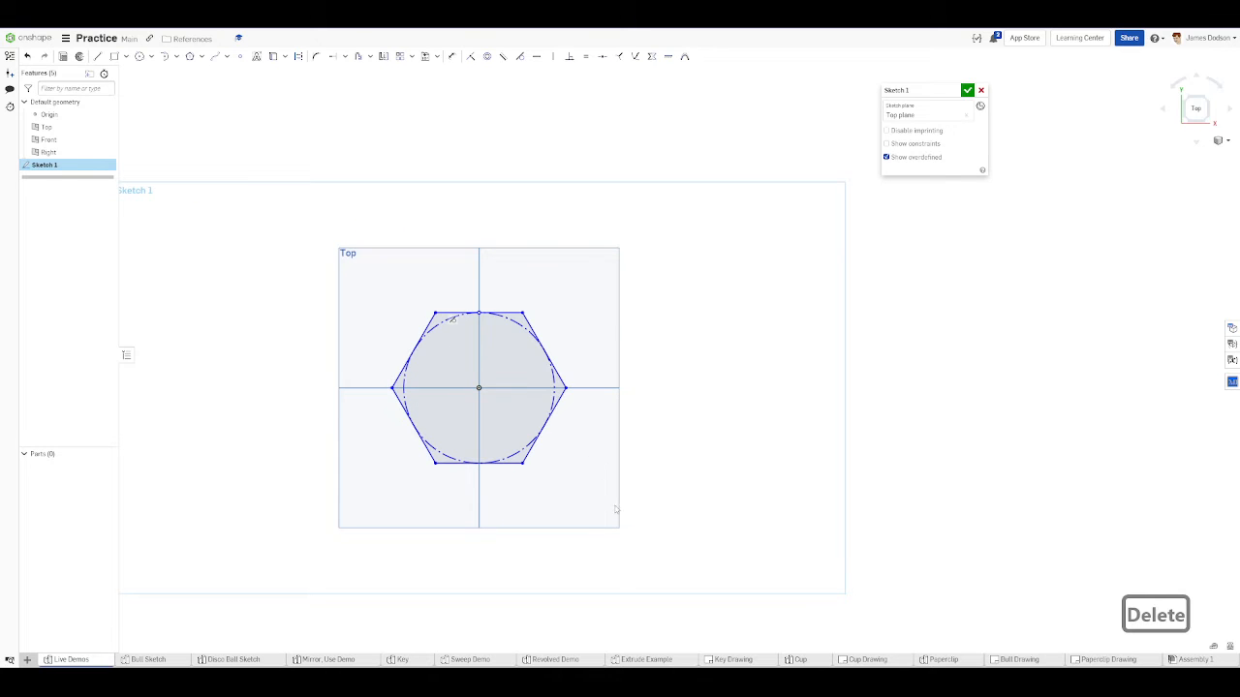
pyautogui.moveTo(615, 508); pyautogui.dragTo(361, 273)
pyautogui.press('Delete')
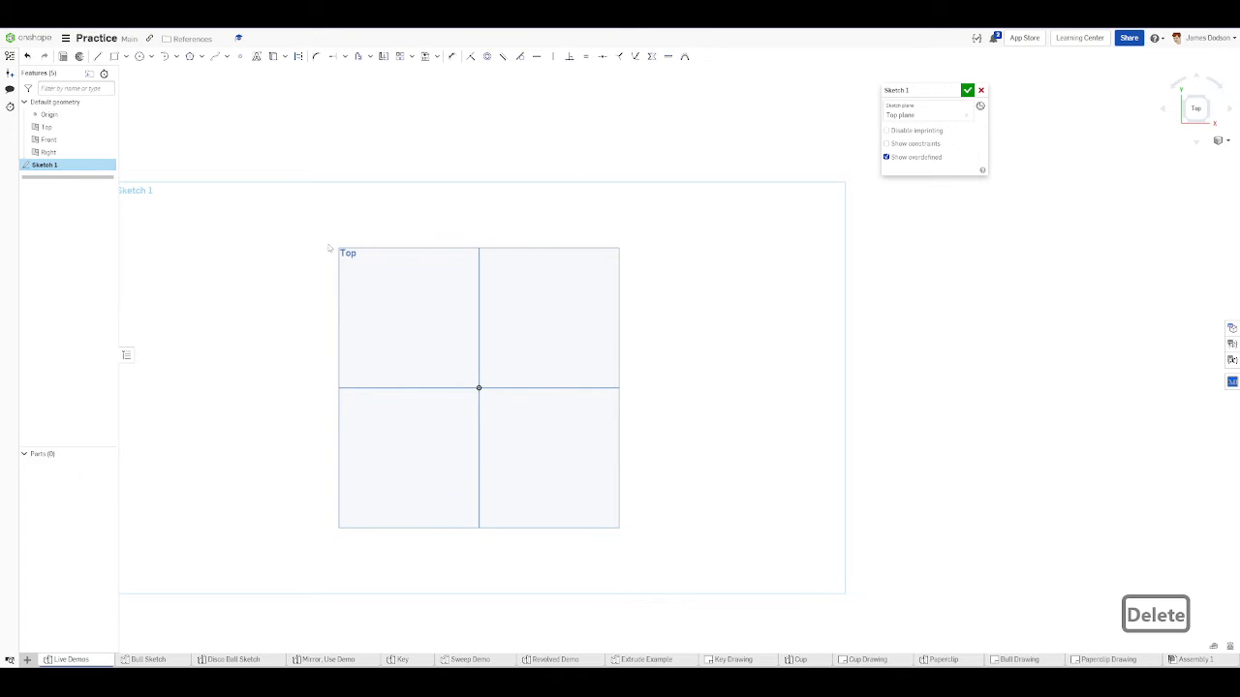
# - Sketch a six-sided polygon enclosing its construction circle, centered in the Top plane's upper-left quadrant, with a horizontal top edge
pyautogui.middleClick(332, 212)
pyautogui.middleClick(332, 213)
pyautogui.click(190, 55)
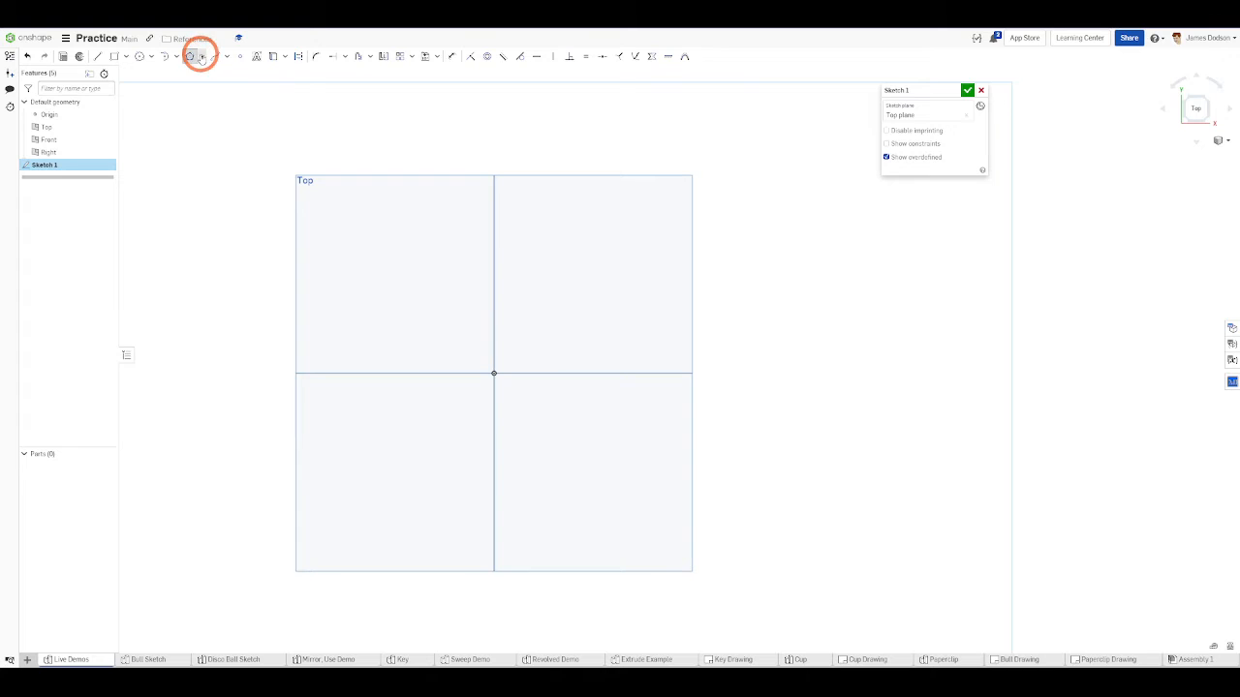
pyautogui.click(353, 301)
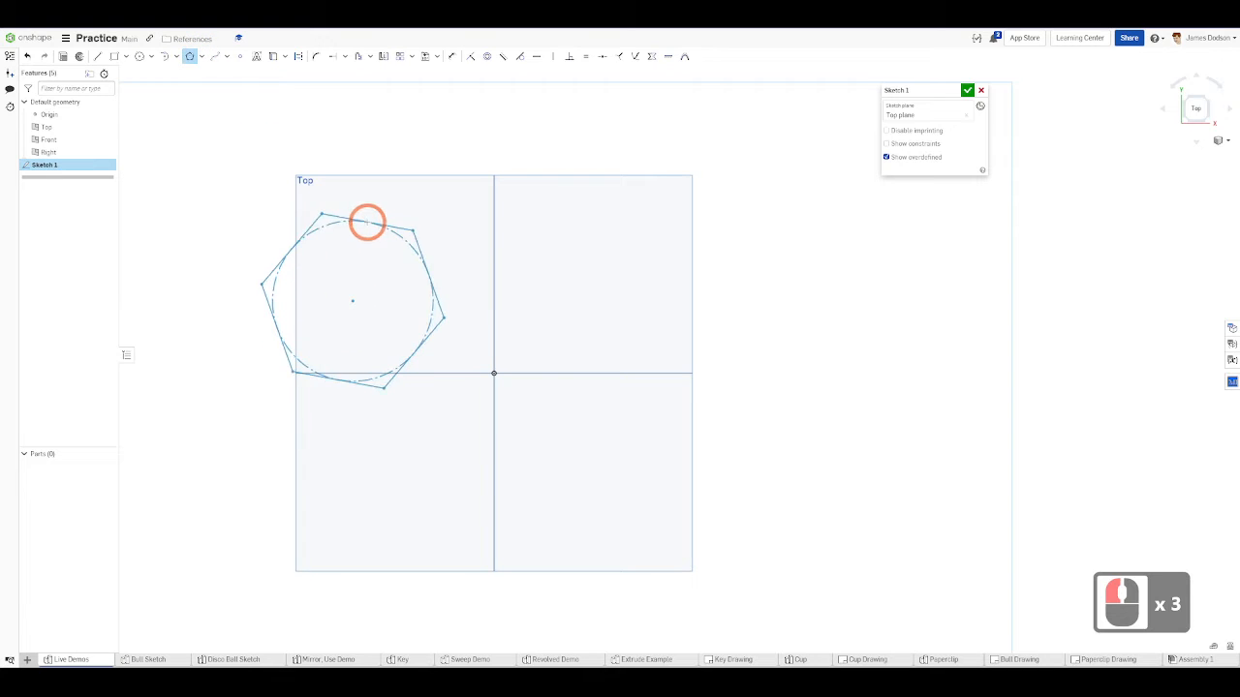
pyautogui.click(352, 221)
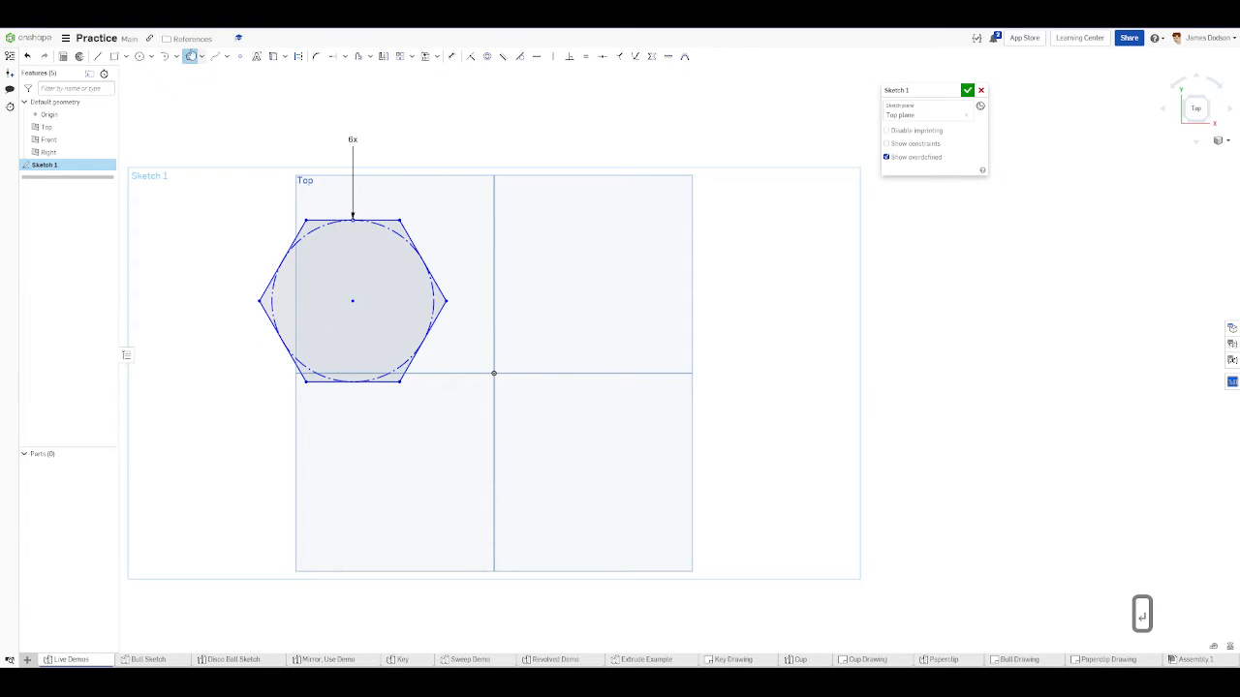
# - Try a polygon with its corners on the construction circle in the upper-right quadrant, reduce it to four sides, and cancel it
pyautogui.click(201, 56)
pyautogui.click(194, 92)
pyautogui.click(640, 311)
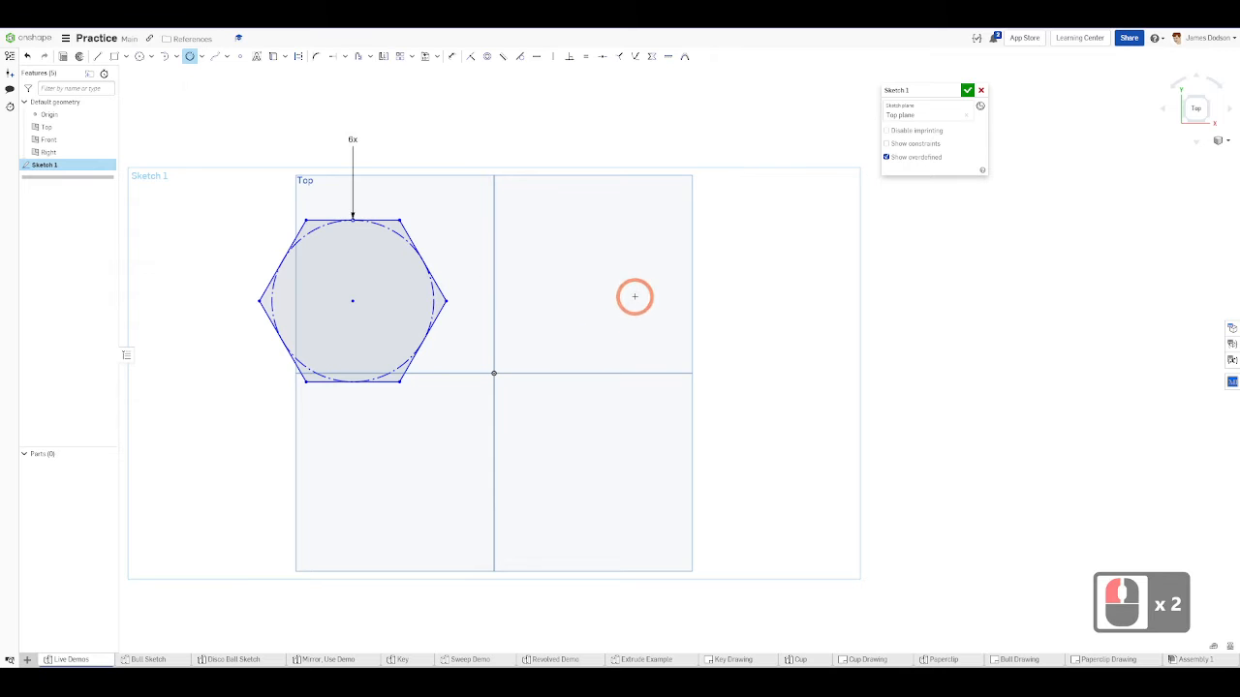
pyautogui.click(591, 279)
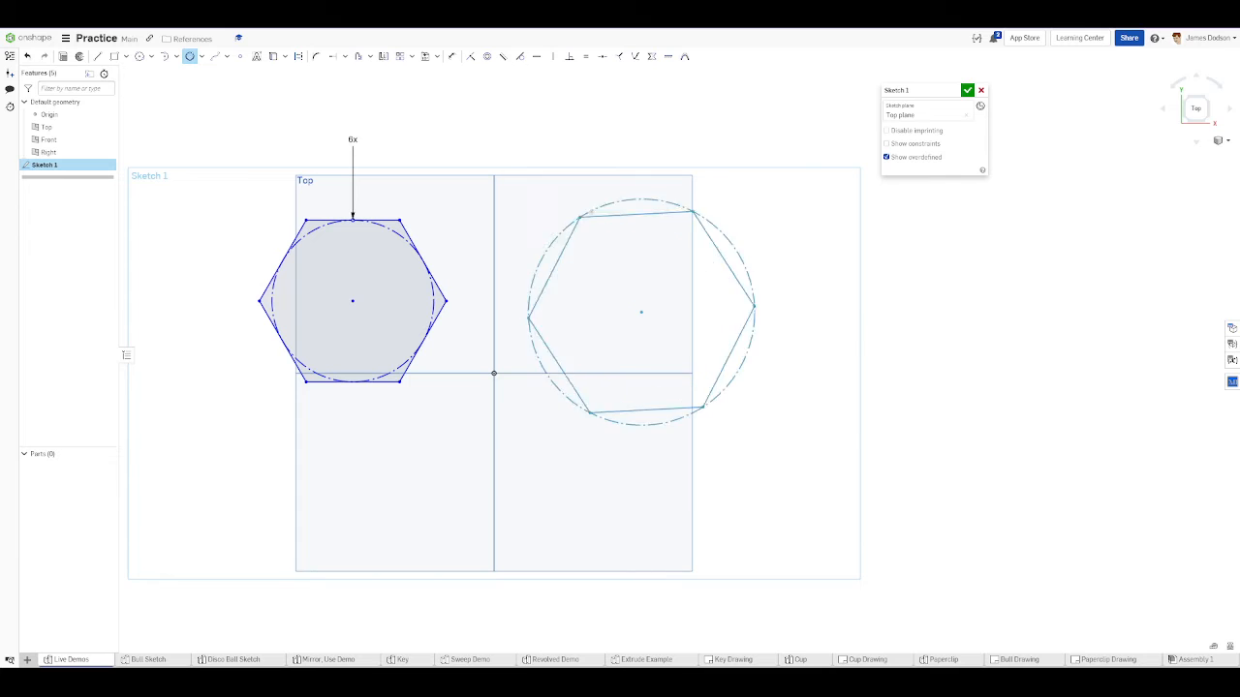
pyautogui.scroll(-2, 635, 208)
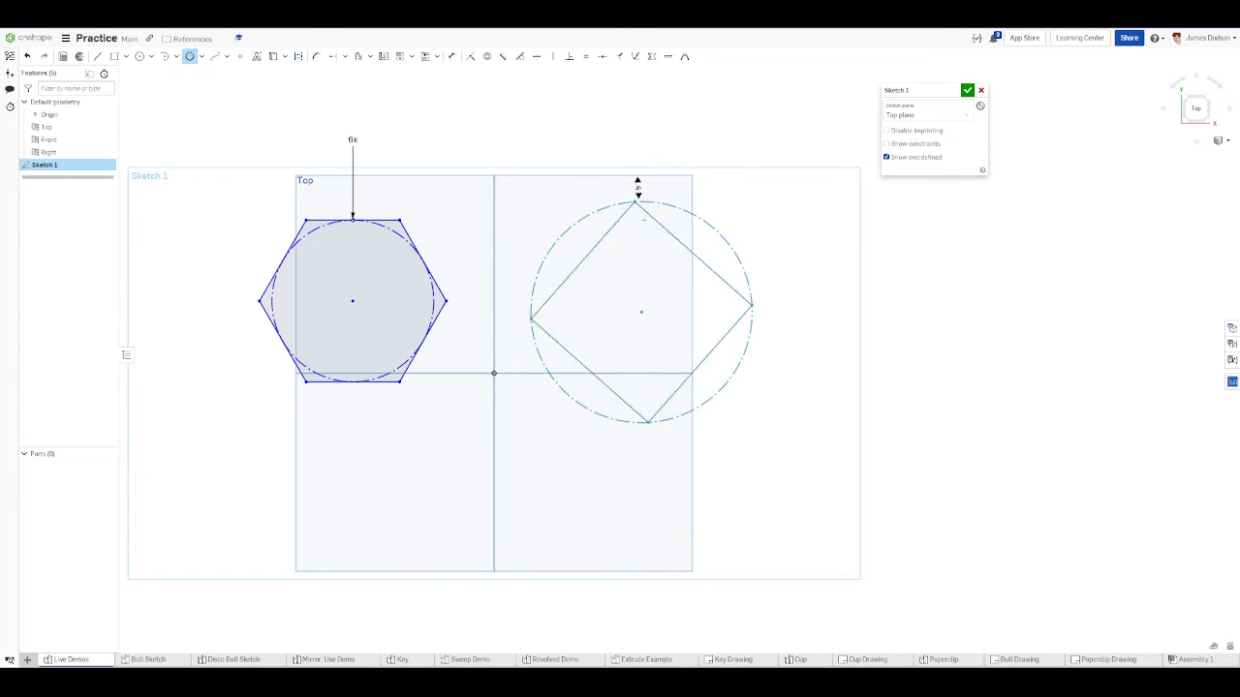
pyautogui.press('Escape')
# - Delete the hexagon in the upper-left quadrant together with its construction circle and side-count label
pyautogui.moveTo(501, 435); pyautogui.dragTo(281, 159)
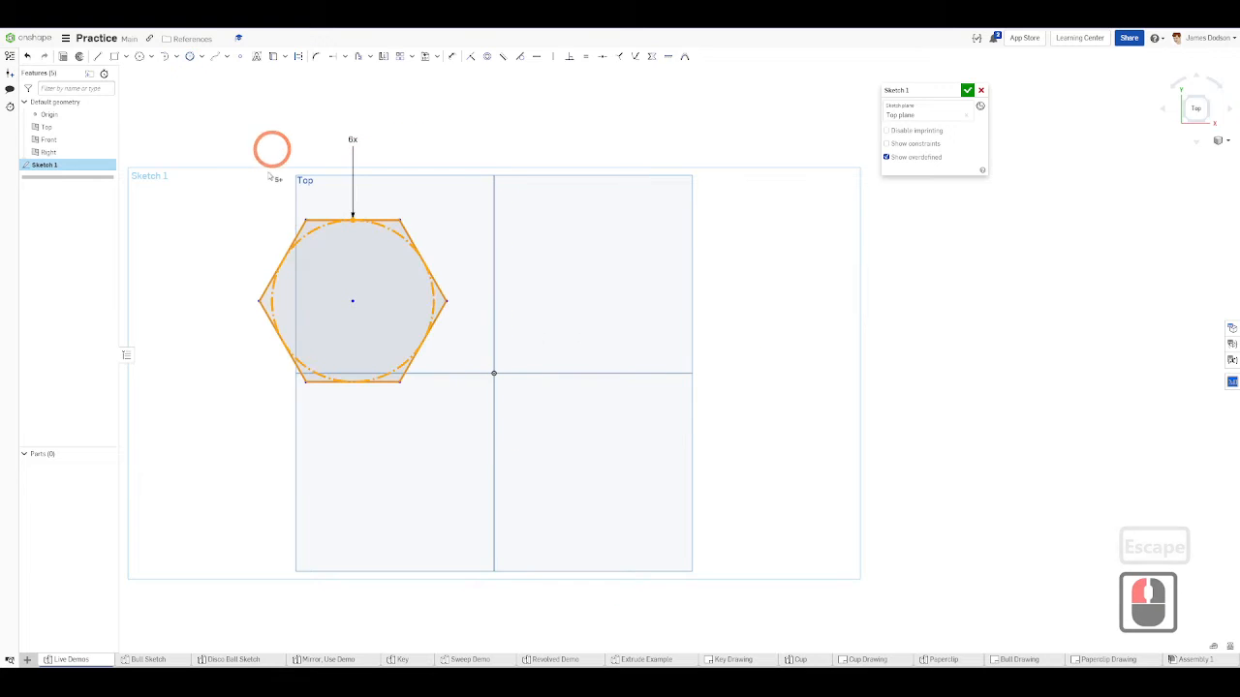
pyautogui.press('Delete')
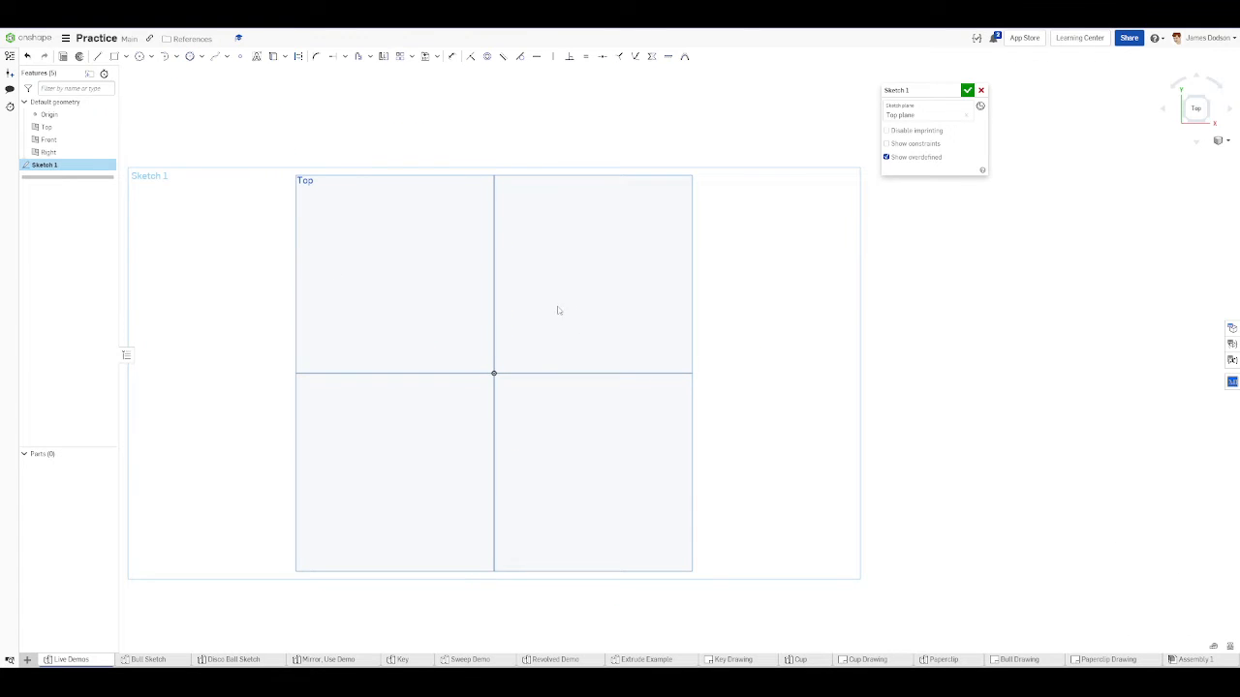
# - Sketch a vertical line about 3.8 in long from the origin up past the Top plane's upper edge
pyautogui.hotkey('ctrl', 'shift', '1')
pyautogui.scroll(2, 474, 323)
pyautogui.press('l')
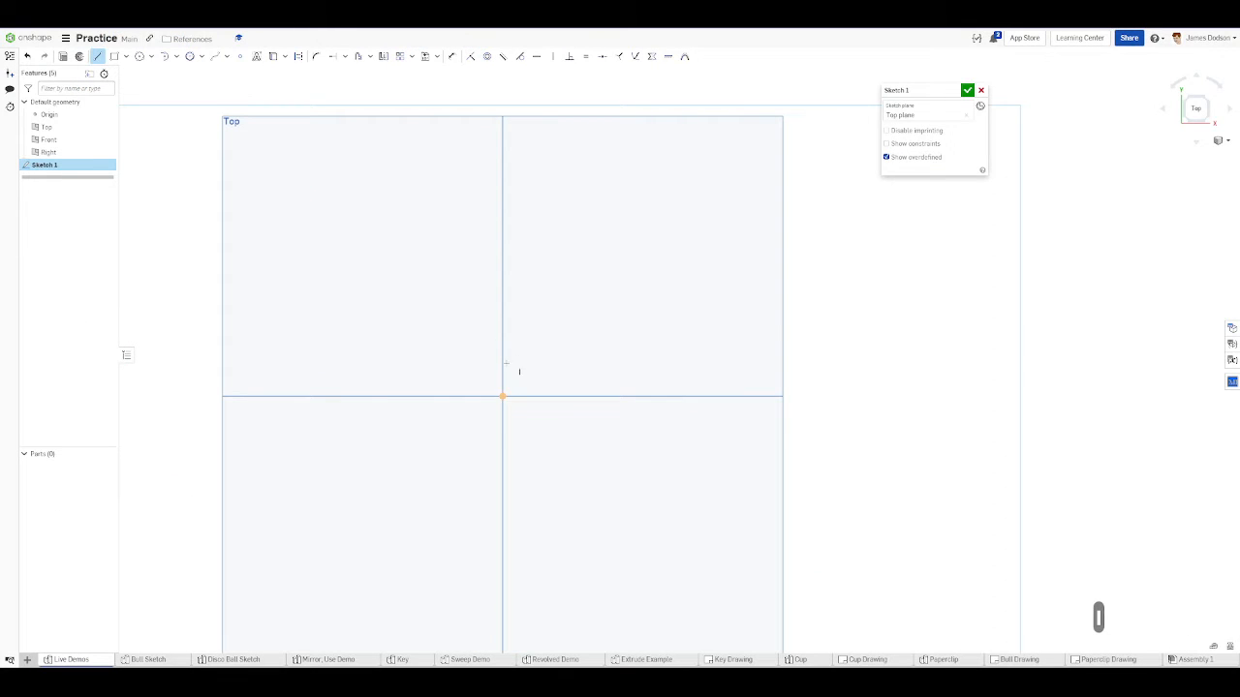
pyautogui.click(502, 396)
pyautogui.scroll(-4, 502, 141)
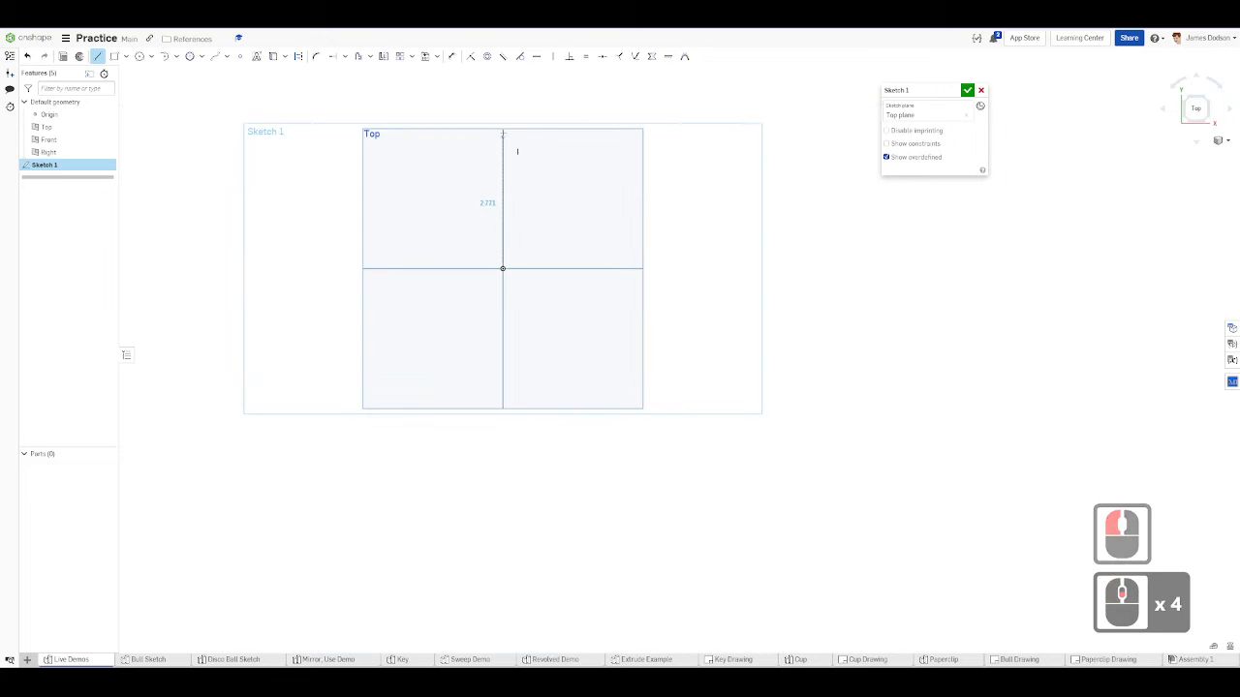
pyautogui.click(502, 106)
pyautogui.scroll(3, 471, 301)
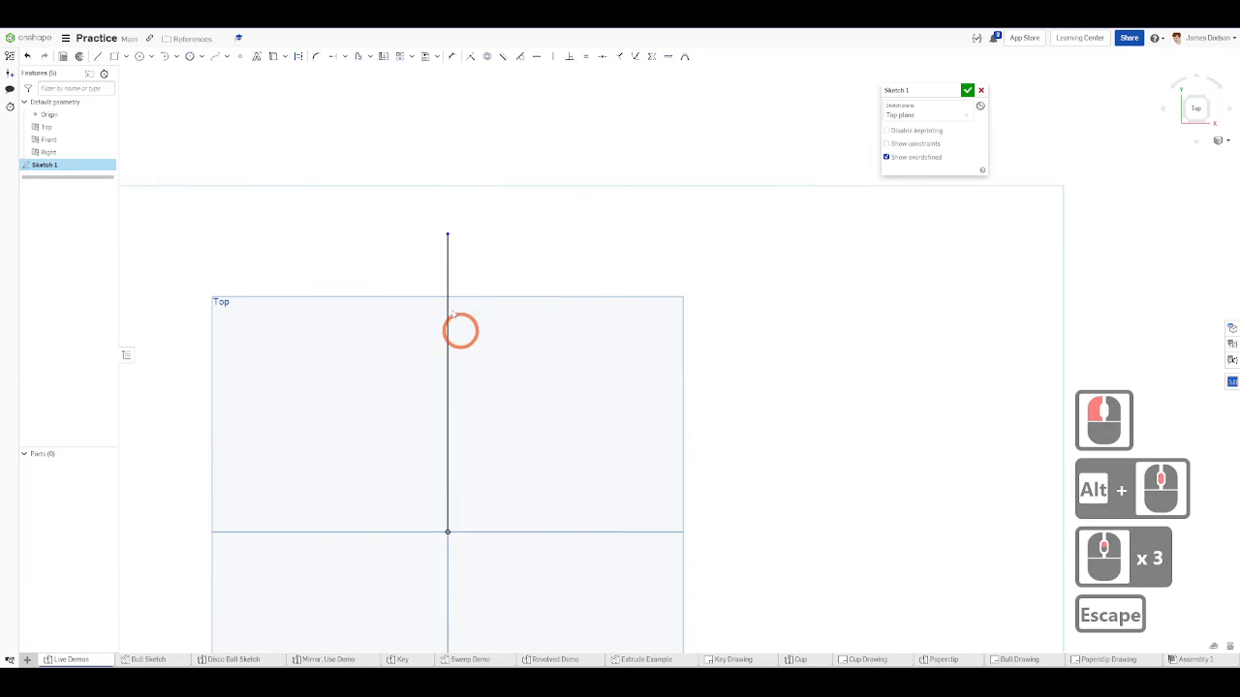
pyautogui.press('Escape')
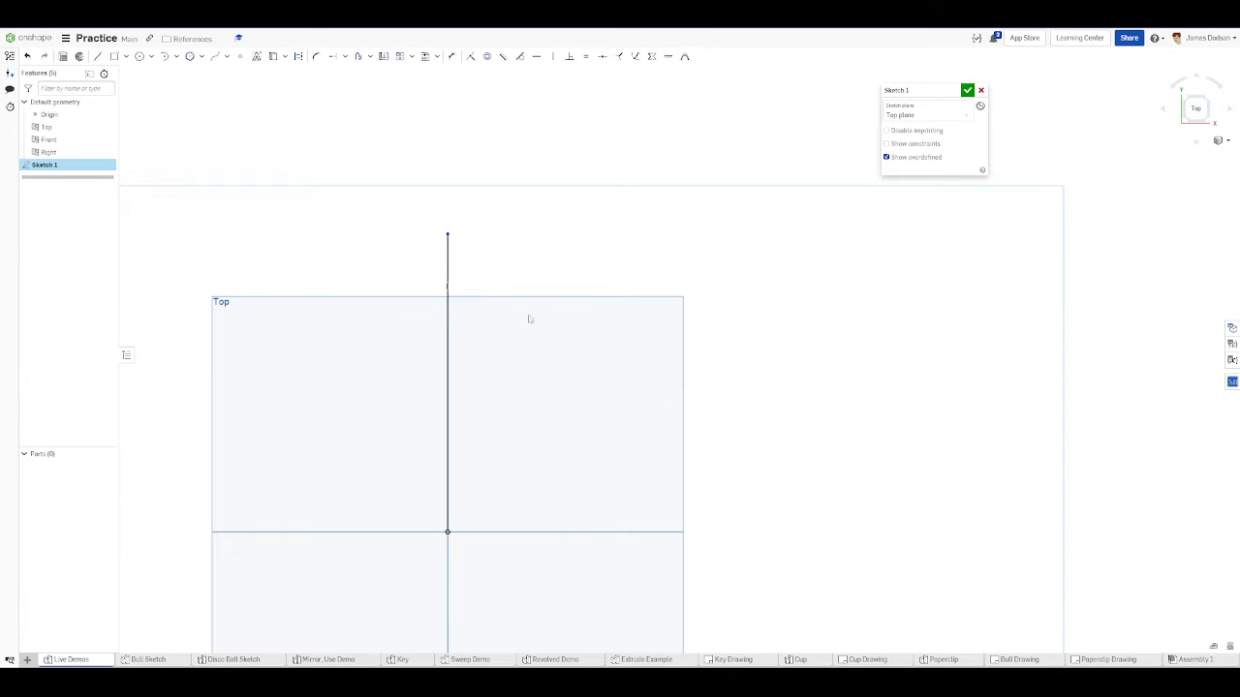
# - Sketch a circle about 1.7 in in diameter overlapping the Top plane's upper edge near its upper-right corner
pyautogui.press('c')
pyautogui.click(637, 253)
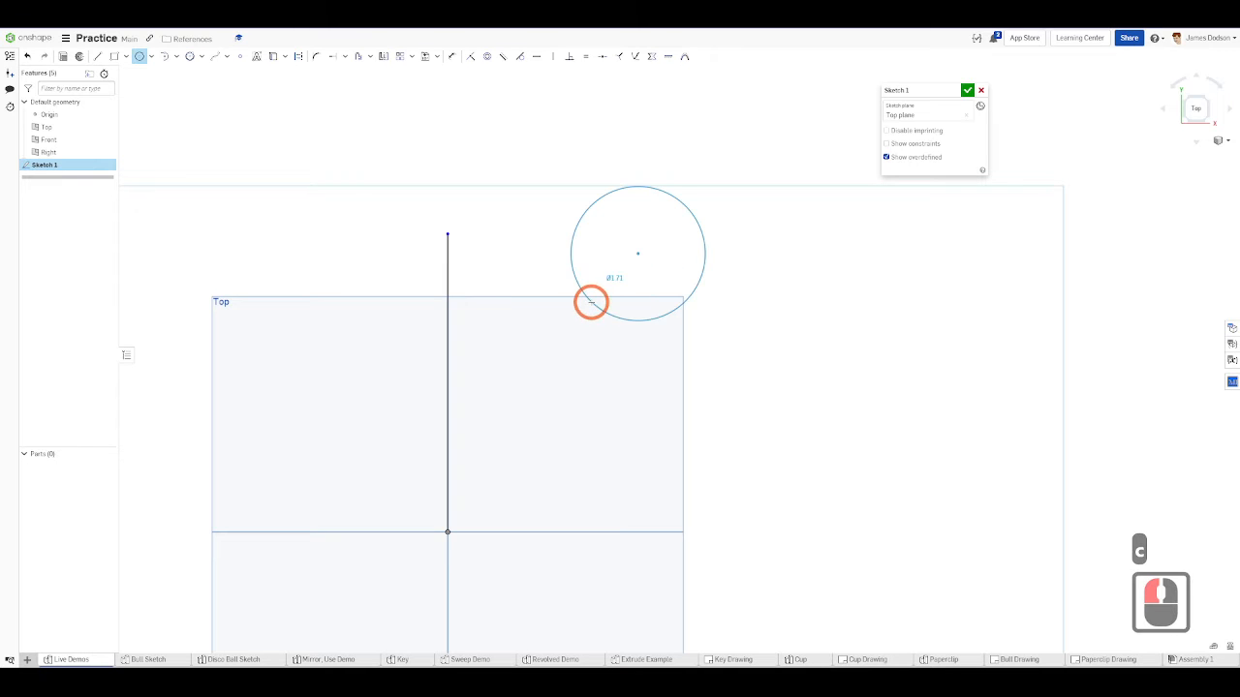
pyautogui.click(590, 299)
pyautogui.scroll(2, 581, 429)
pyautogui.scroll(-4, 628, 354)
pyautogui.press('Escape')
# - Sketch a three-point arc of about 3.2 in radius from the circle's right edge down into the plane's upper-right quadrant
pyautogui.click(685, 282)
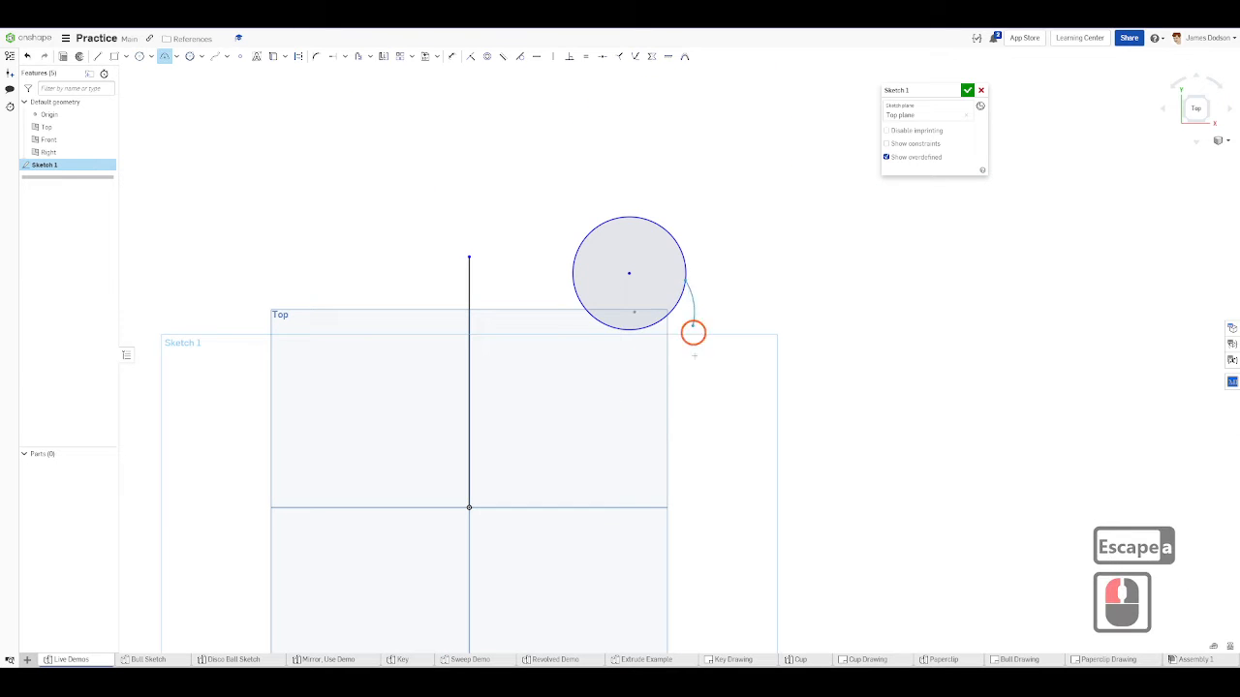
pyautogui.click(603, 449)
pyautogui.click(672, 344)
pyautogui.scroll(-3, 678, 441)
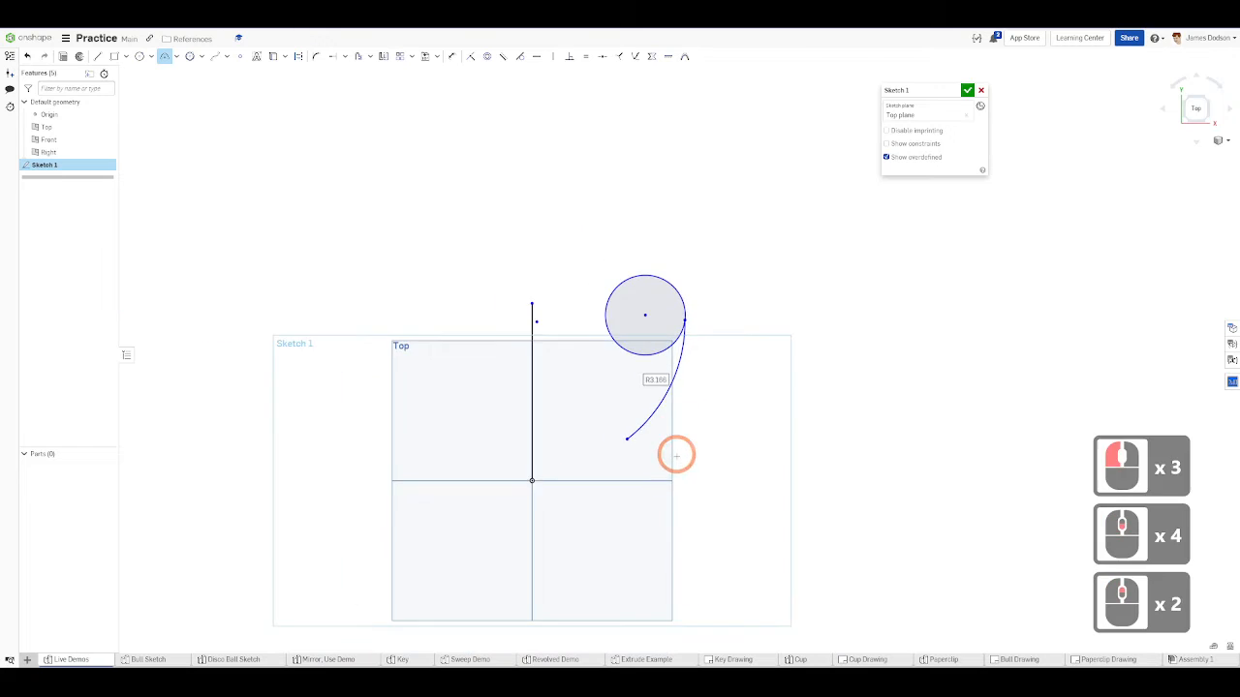
# - Sketch a three-sided polygon inscribed in its construction circle, between the vertical line and the arc
pyautogui.scroll(6, 640, 445)
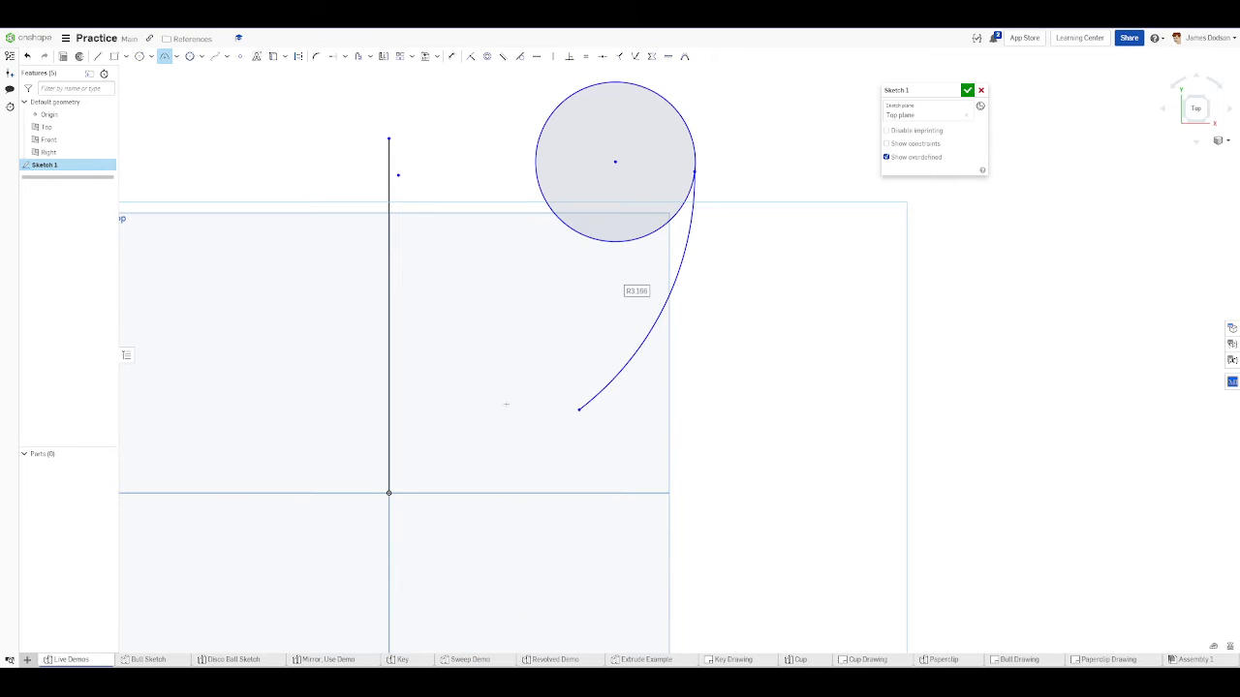
pyautogui.click(189, 57)
pyautogui.moveTo(524, 278); pyautogui.dragTo(448, 299)
pyautogui.scroll(3, 541, 284)
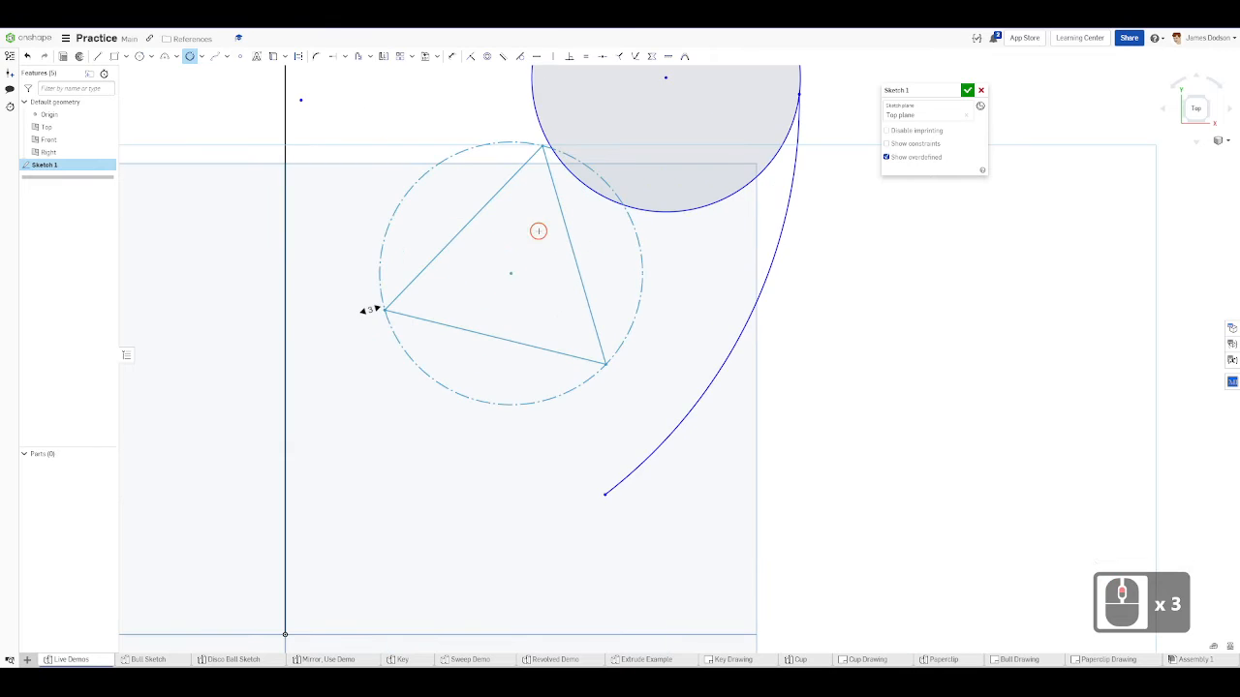
pyautogui.click(539, 231)
pyautogui.scroll(-6, 540, 231)
pyautogui.press('Escape')
# - Move the triangle's center point downward so its construction circle clears the solid circle above
pyautogui.moveTo(576, 243); pyautogui.dragTo(587, 288)
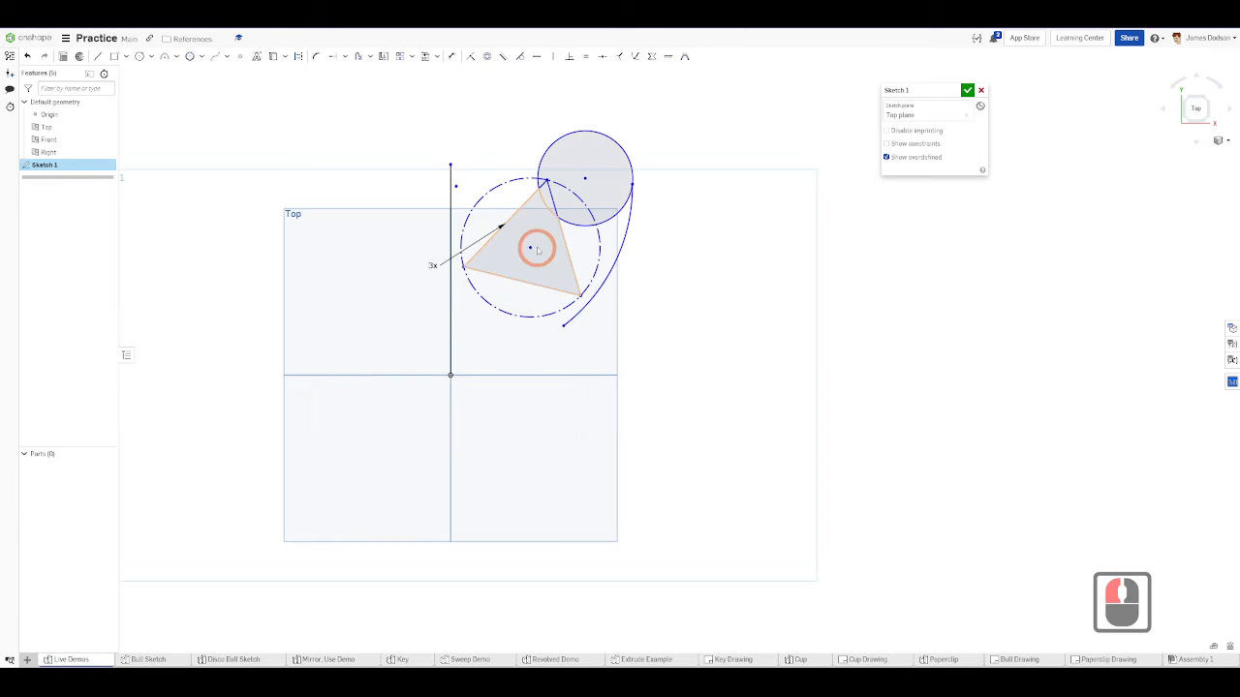
pyautogui.moveTo(529, 249); pyautogui.dragTo(528, 279)
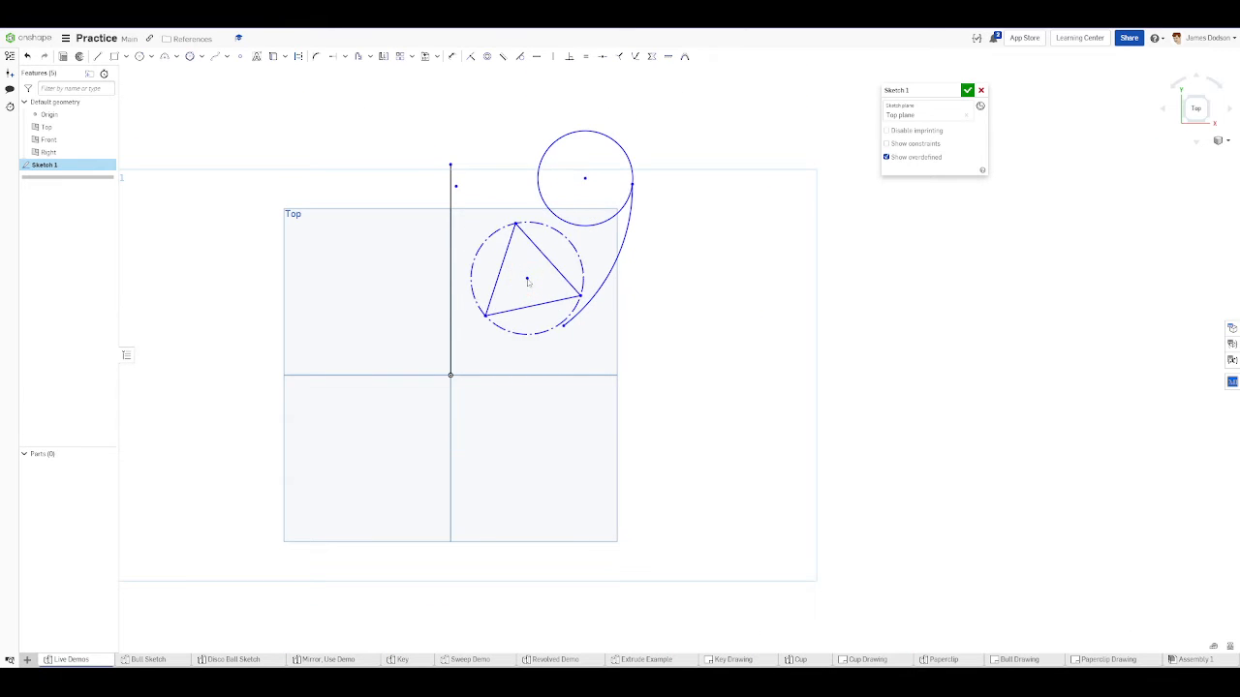
pyautogui.keyDown('alt'); pyautogui.moveTo(368, 225); pyautogui.dragTo(451, 339, button='middle'); pyautogui.keyUp('alt')
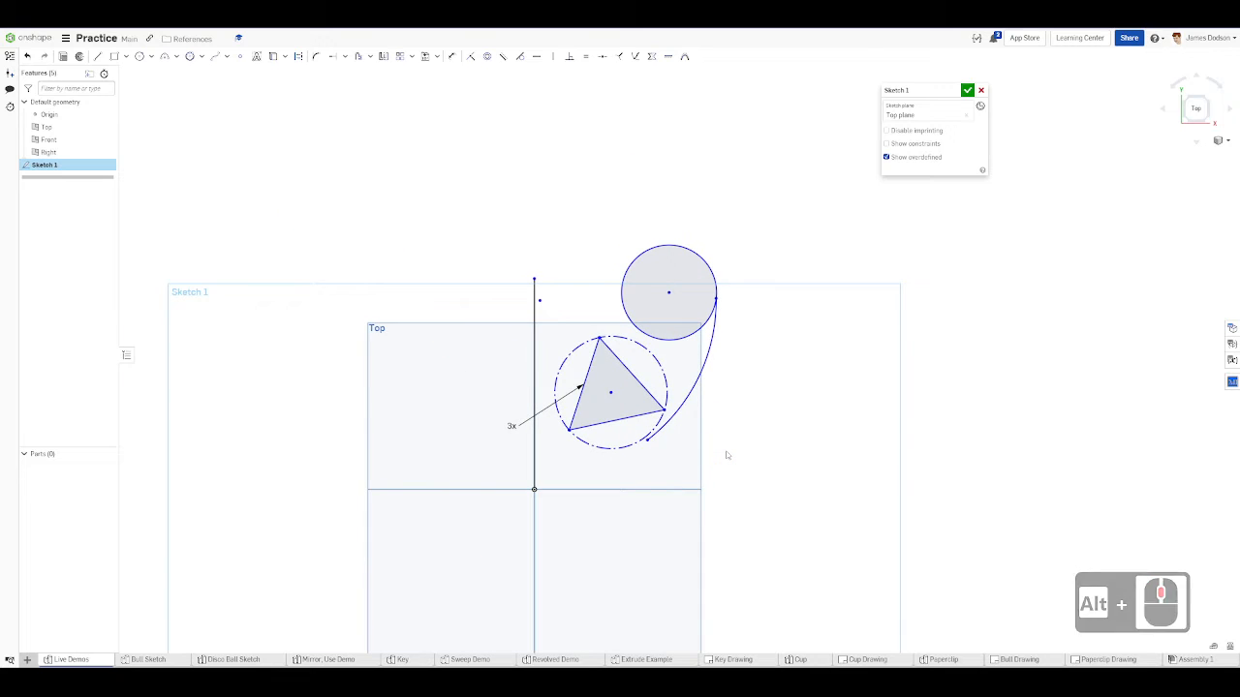
pyautogui.scroll(2, 727, 446)
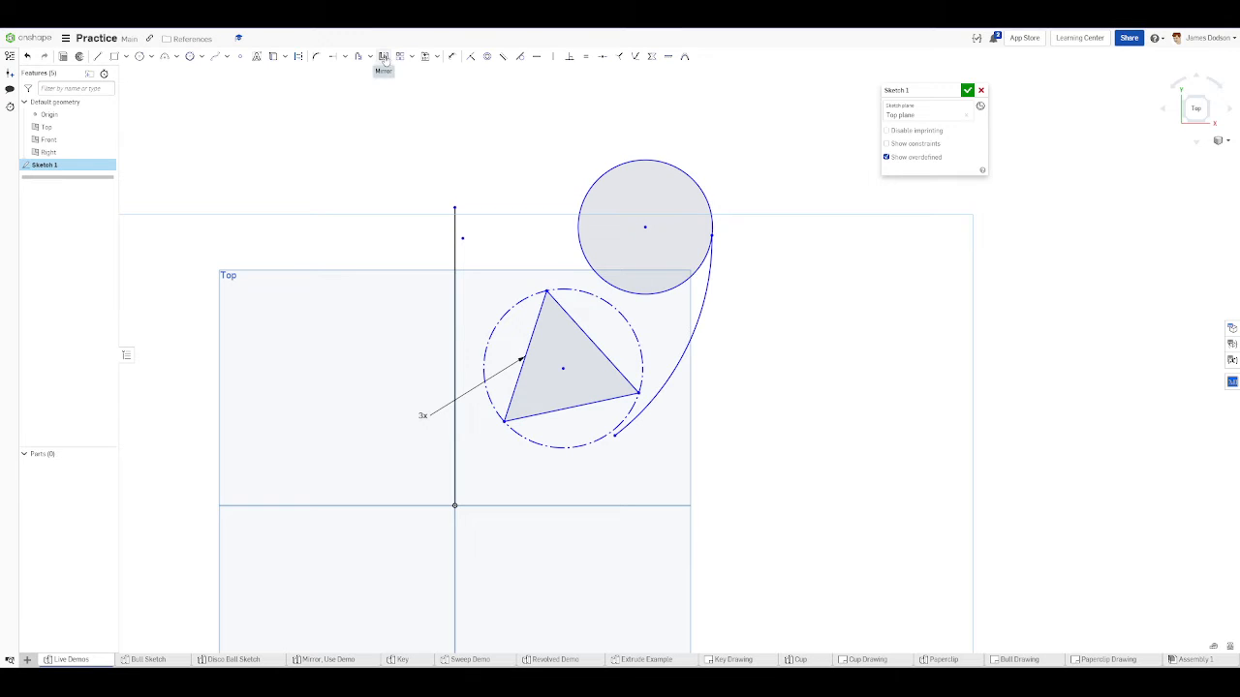
pyautogui.press('m')
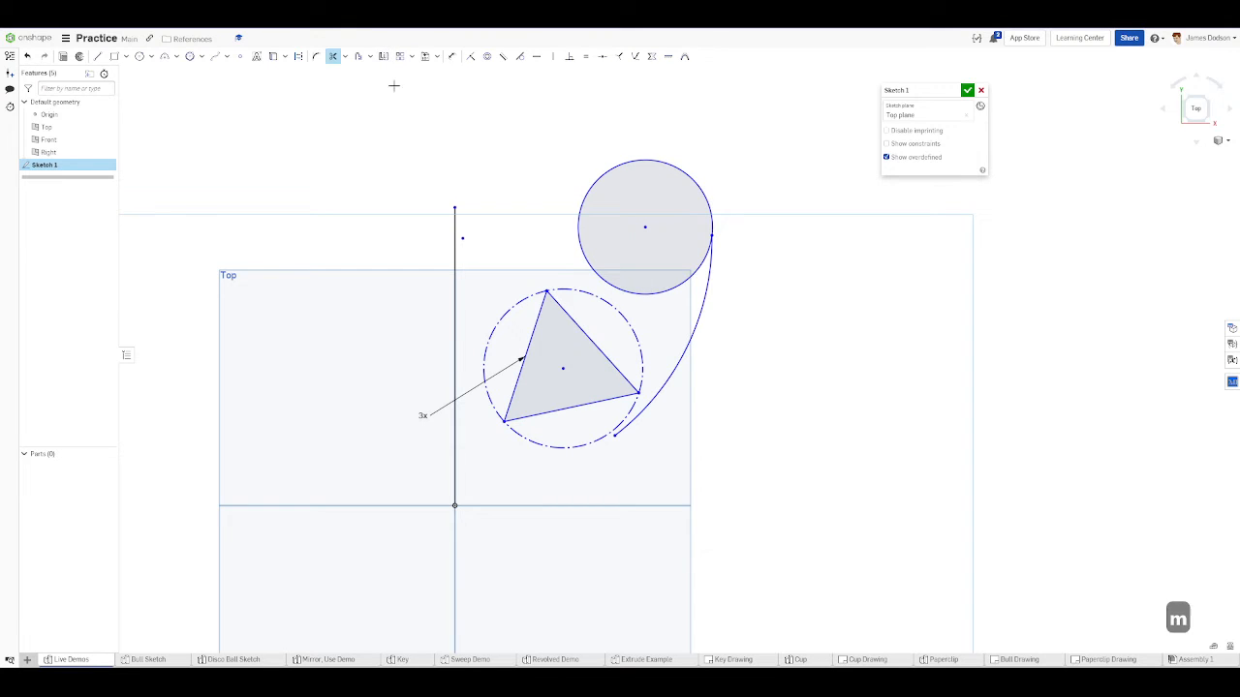
pyautogui.press('Escape')
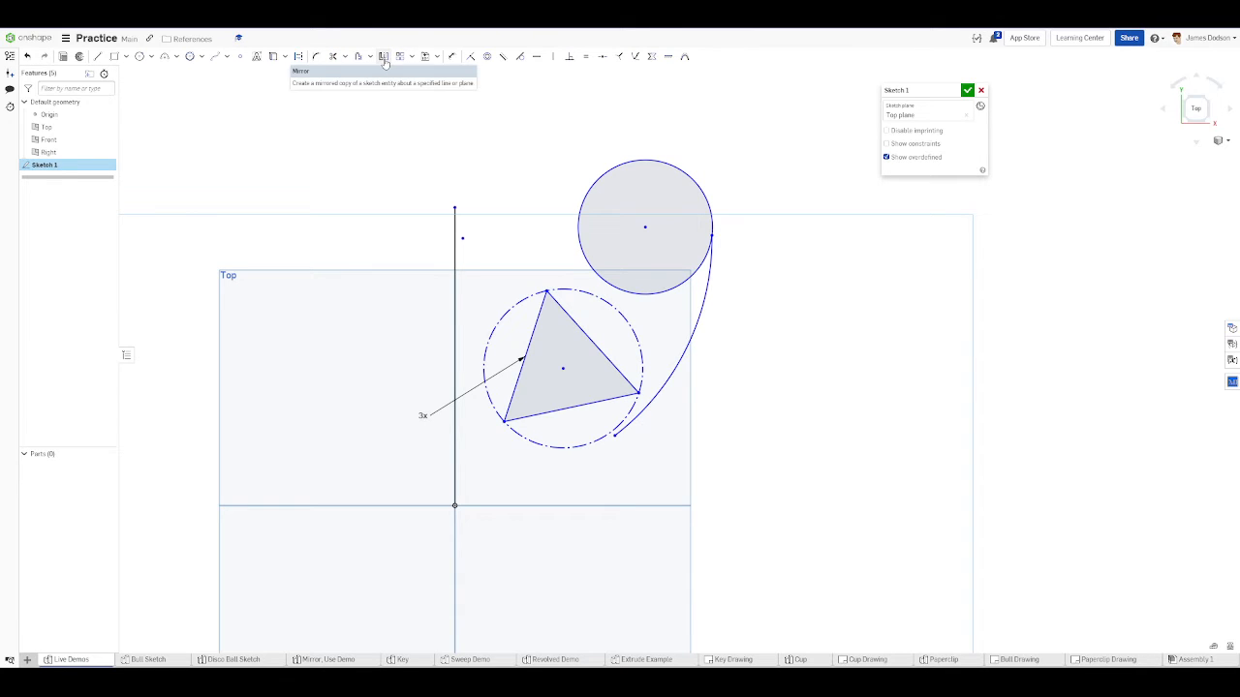
pyautogui.click(345, 56)
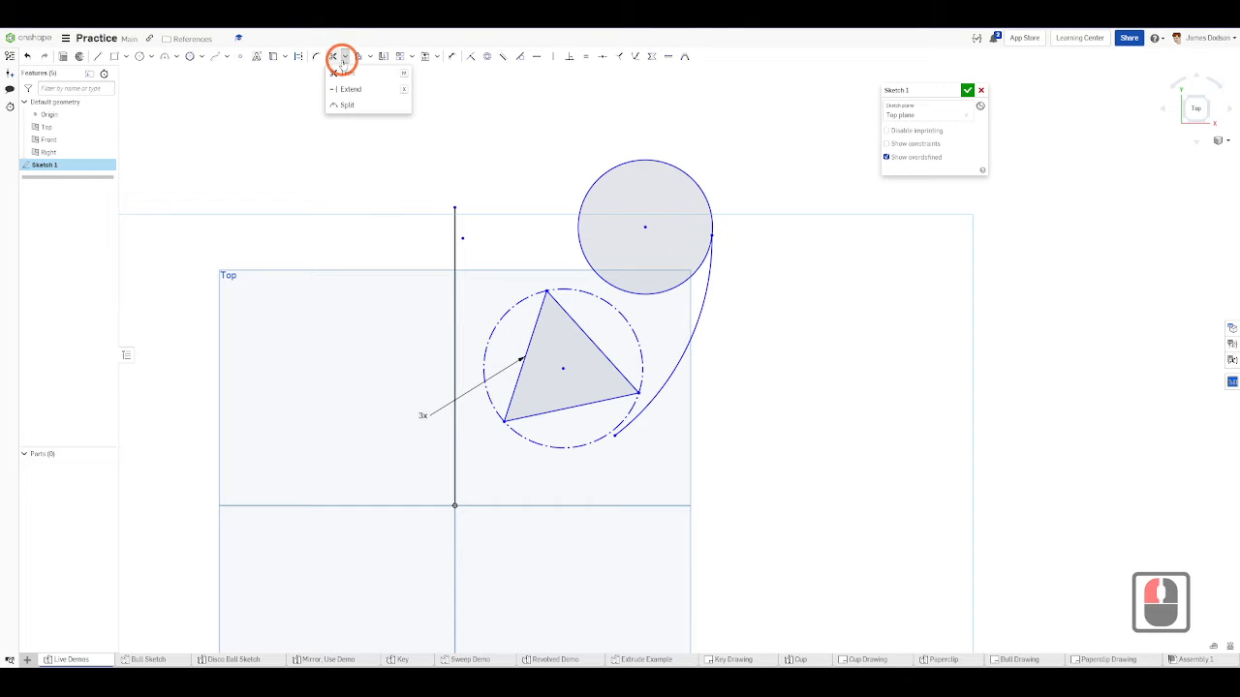
pyautogui.click(235, 129)
# - Mirror the circle and the arc across the vertical line from the origin
pyautogui.click(381, 60)
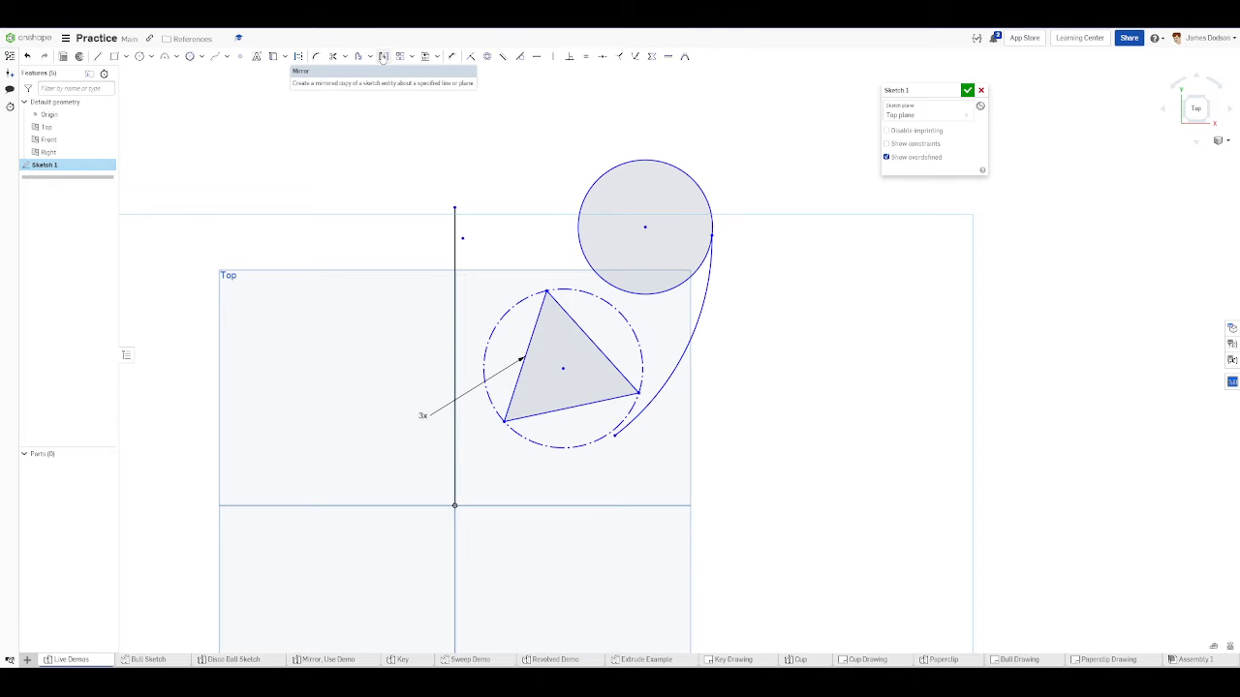
pyautogui.click(383, 56)
pyautogui.click(382, 56)
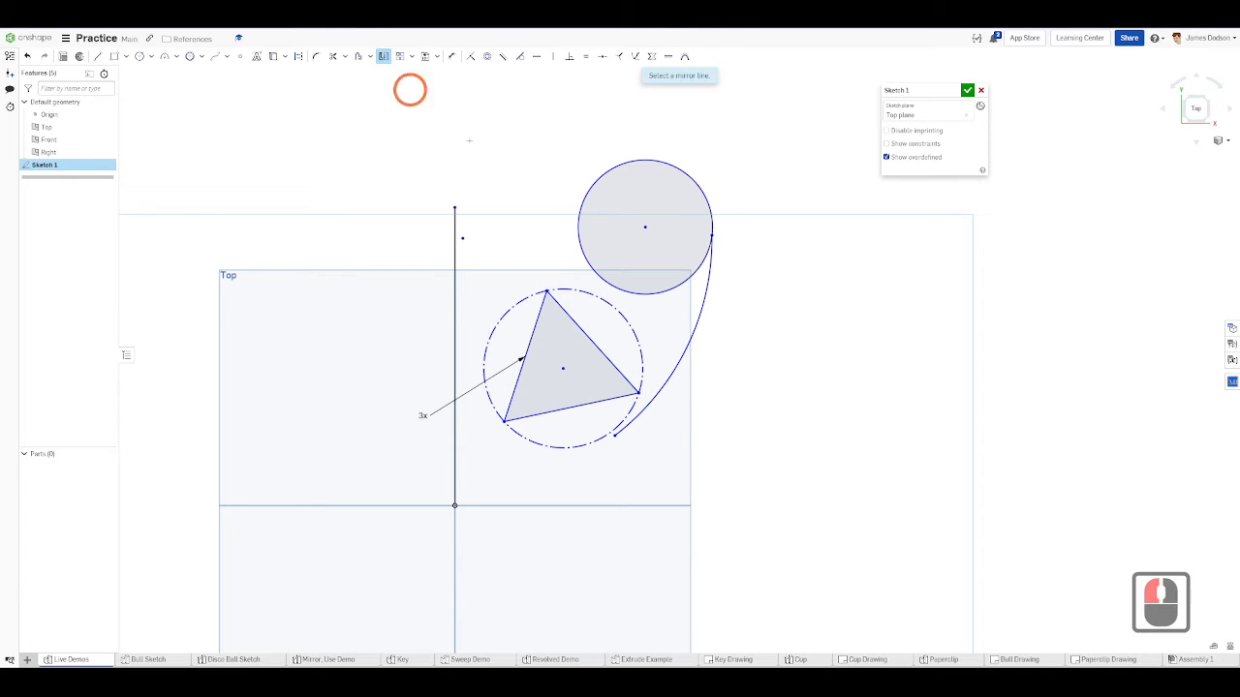
pyautogui.click(454, 228)
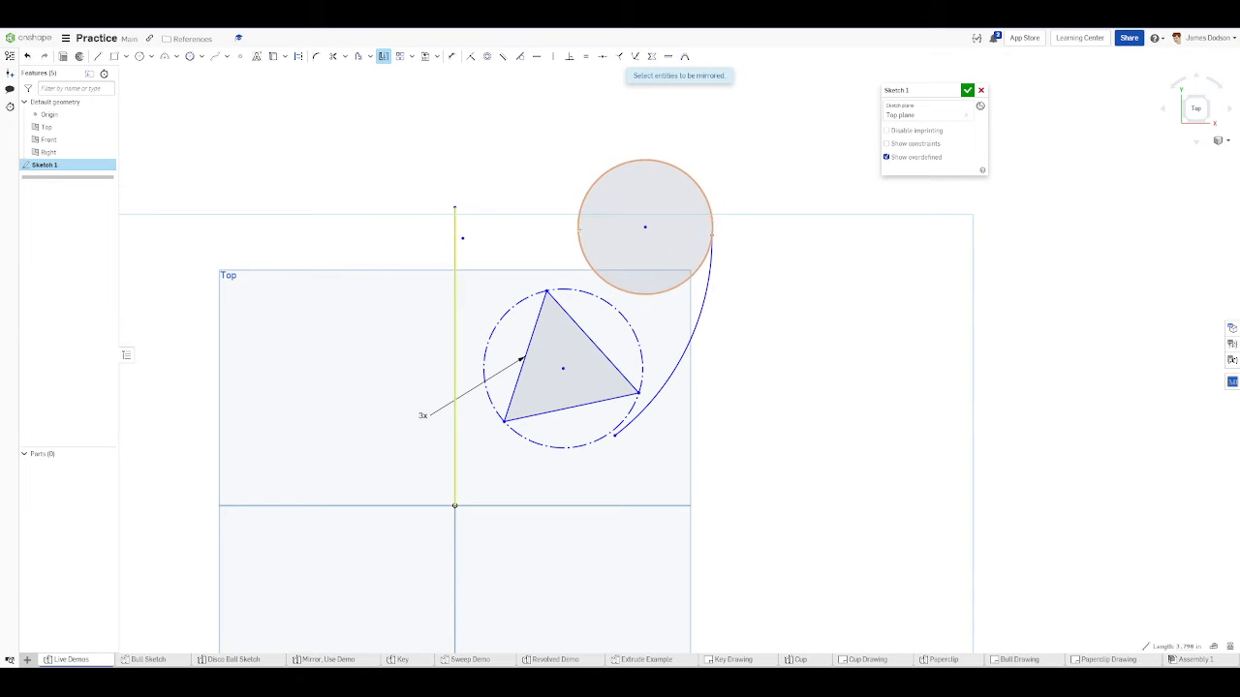
pyautogui.click(579, 230)
pyautogui.click(704, 310)
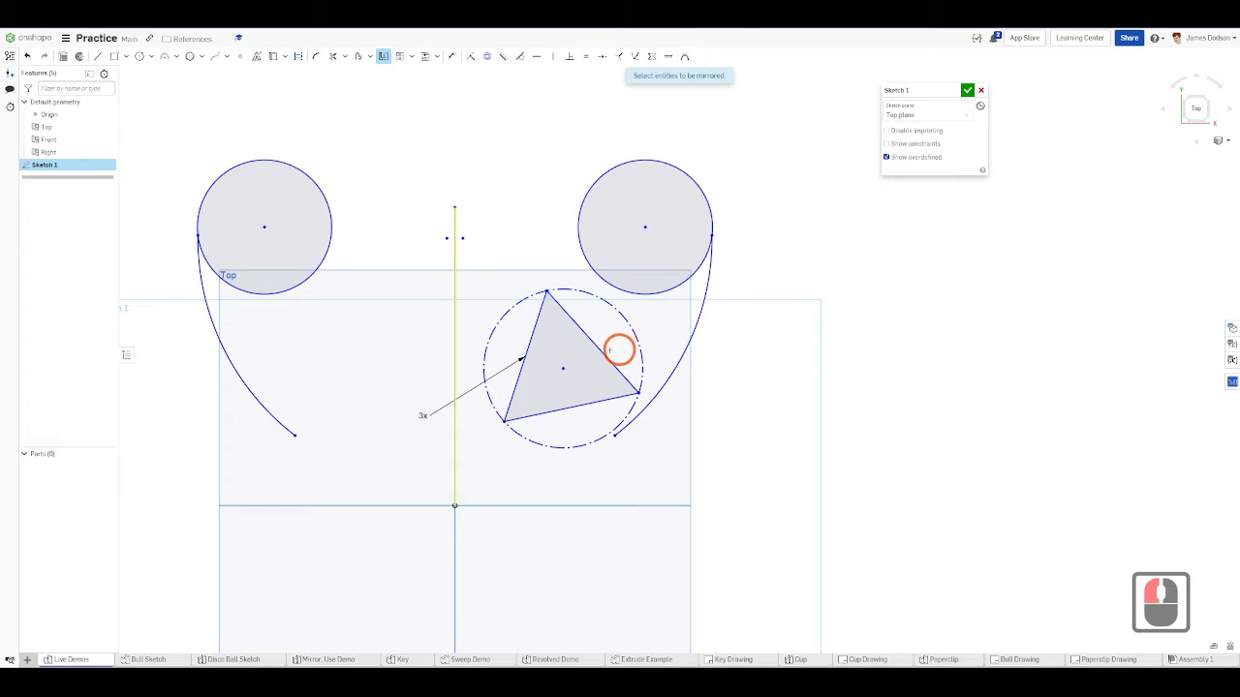
# - Mirror the triangle's three sides and its construction circle across the same vertical line
pyautogui.click(594, 349)
pyautogui.click(532, 331)
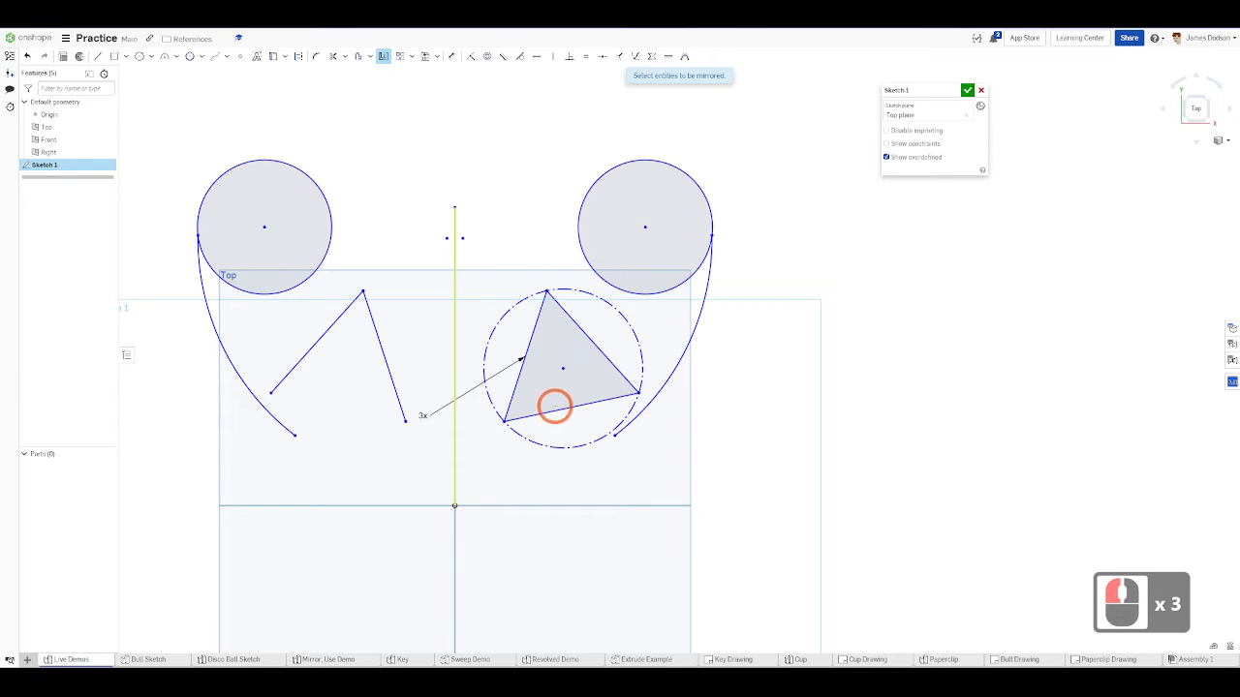
pyautogui.click(554, 408)
pyautogui.click(573, 447)
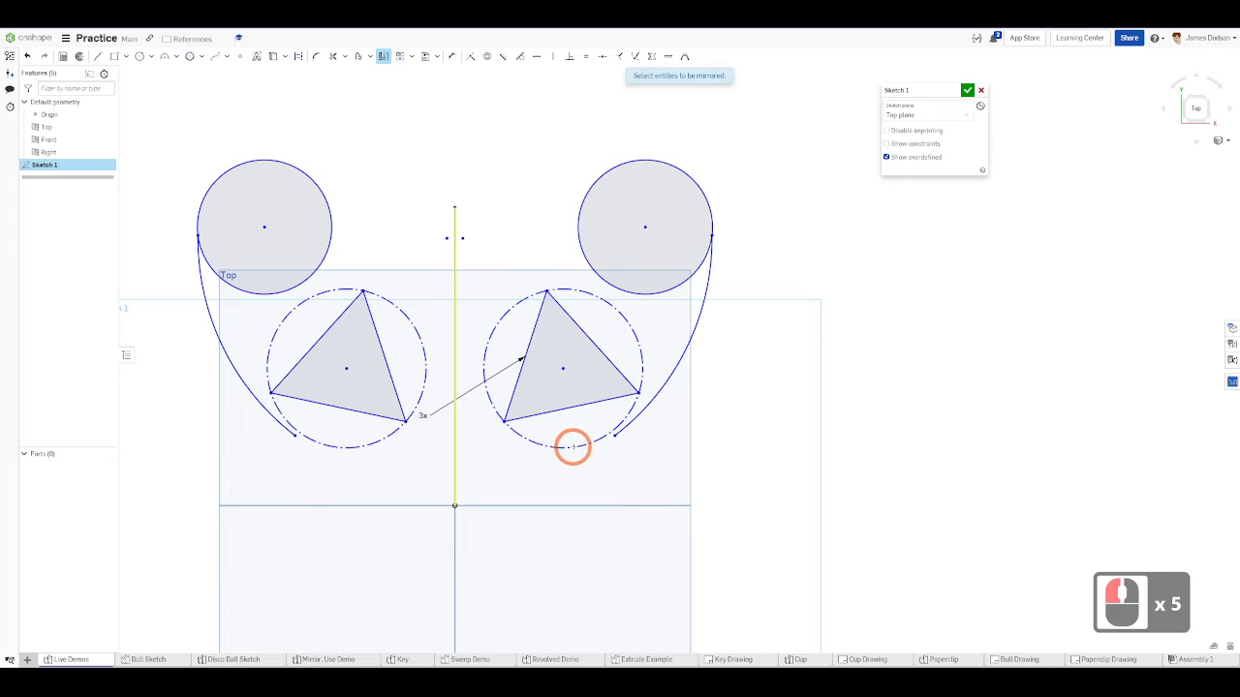
pyautogui.press('Escape')
# - Reposition the original triangle's center slightly and move the original circle's center upward to test the mirrored symmetry
pyautogui.scroll(-5, 532, 387)
pyautogui.scroll(5, 533, 387)
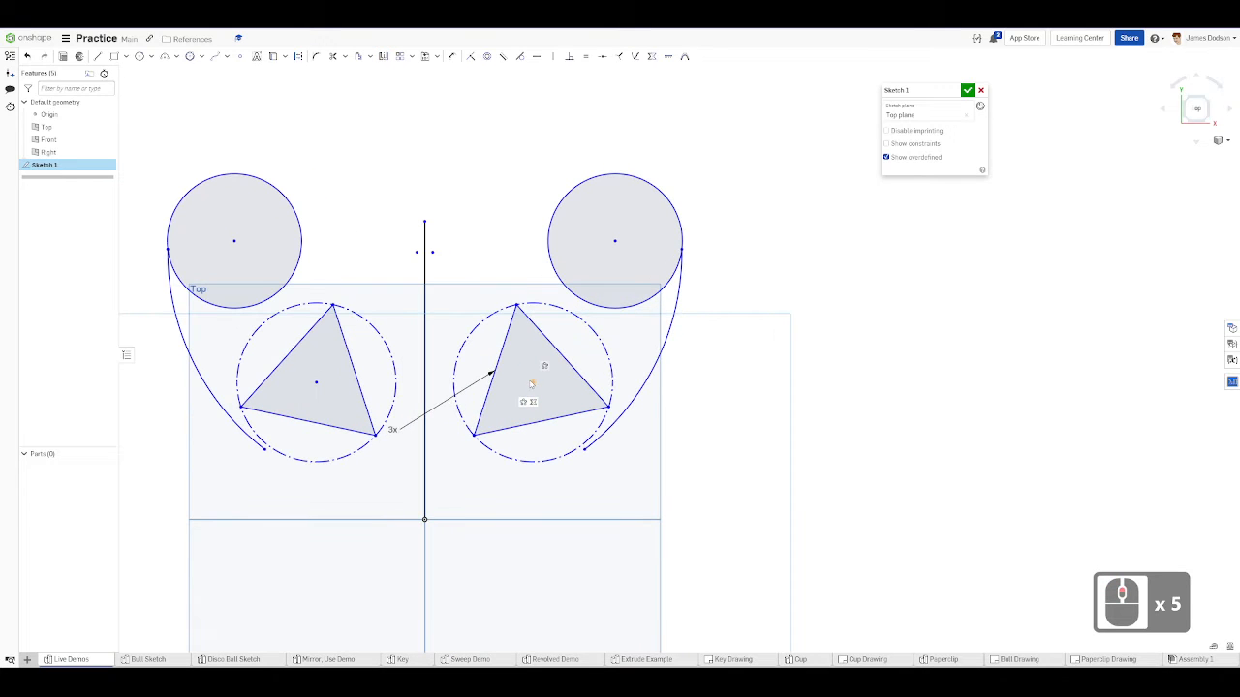
pyautogui.moveTo(531, 385); pyautogui.dragTo(544, 385)
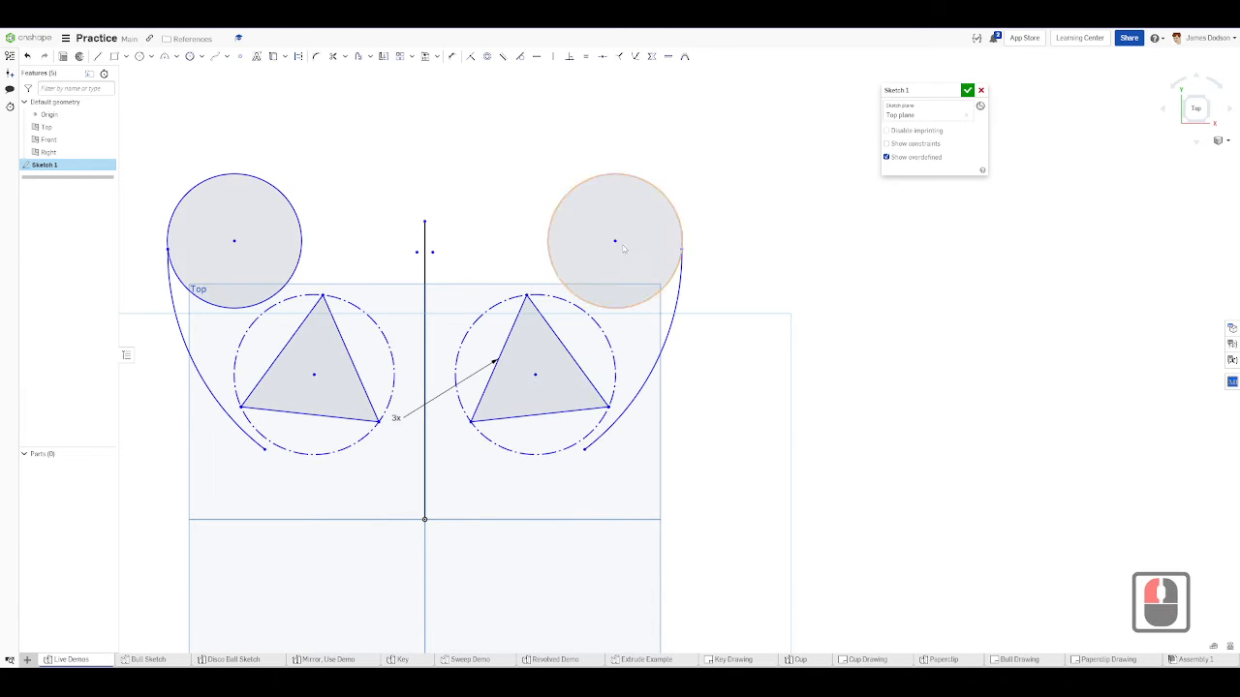
pyautogui.moveTo(614, 240); pyautogui.dragTo(607, 169)
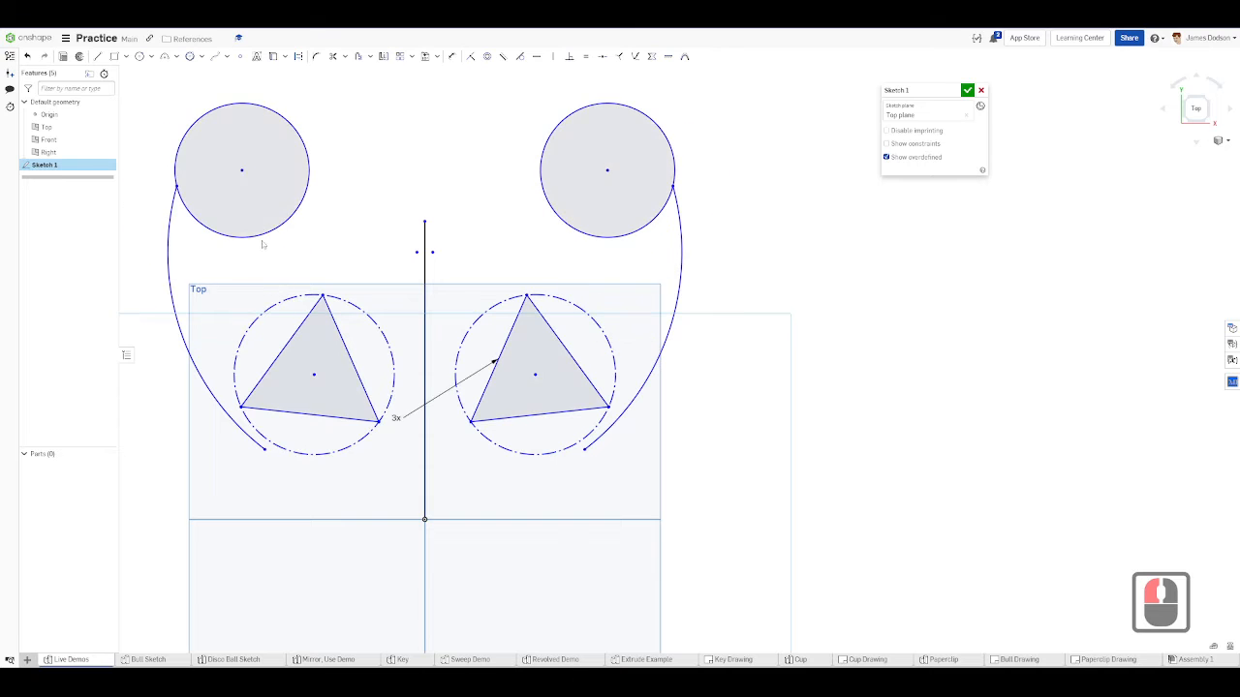
pyautogui.scroll(-3, 349, 290)
pyautogui.keyDown('alt'); pyautogui.moveTo(331, 257); pyautogui.dragTo(412, 275, button='middle'); pyautogui.keyUp('alt')
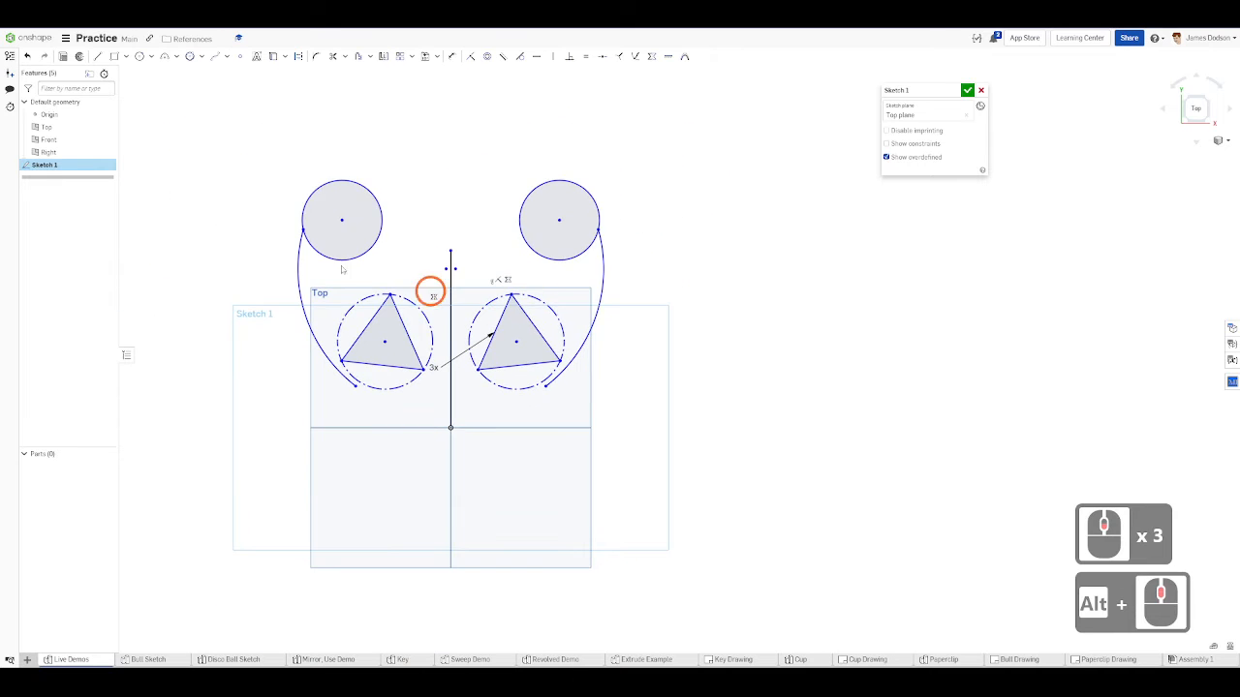
pyautogui.scroll(3, 407, 250)
pyautogui.scroll(-4, 371, 235)
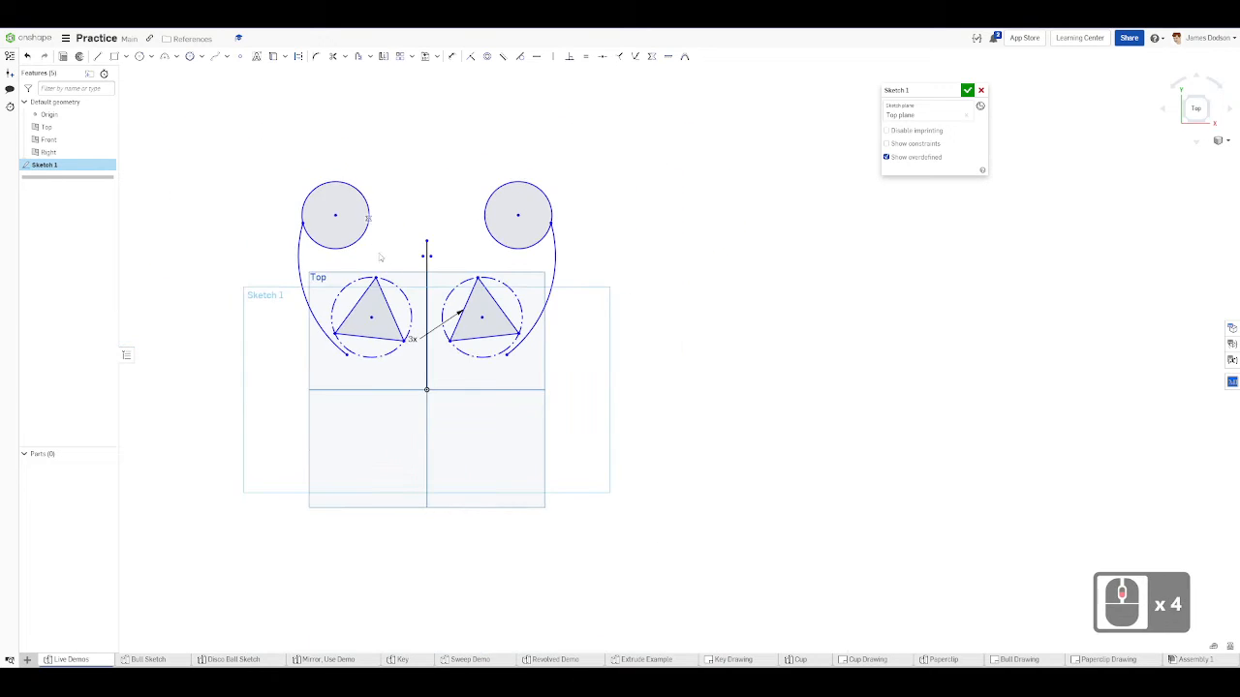
pyautogui.scroll(4, 406, 342)
pyautogui.keyDown('alt'); pyautogui.moveTo(359, 89); pyautogui.dragTo(347, 177, button='middle'); pyautogui.keyUp('alt')
pyautogui.scroll(-4, 413, 196)
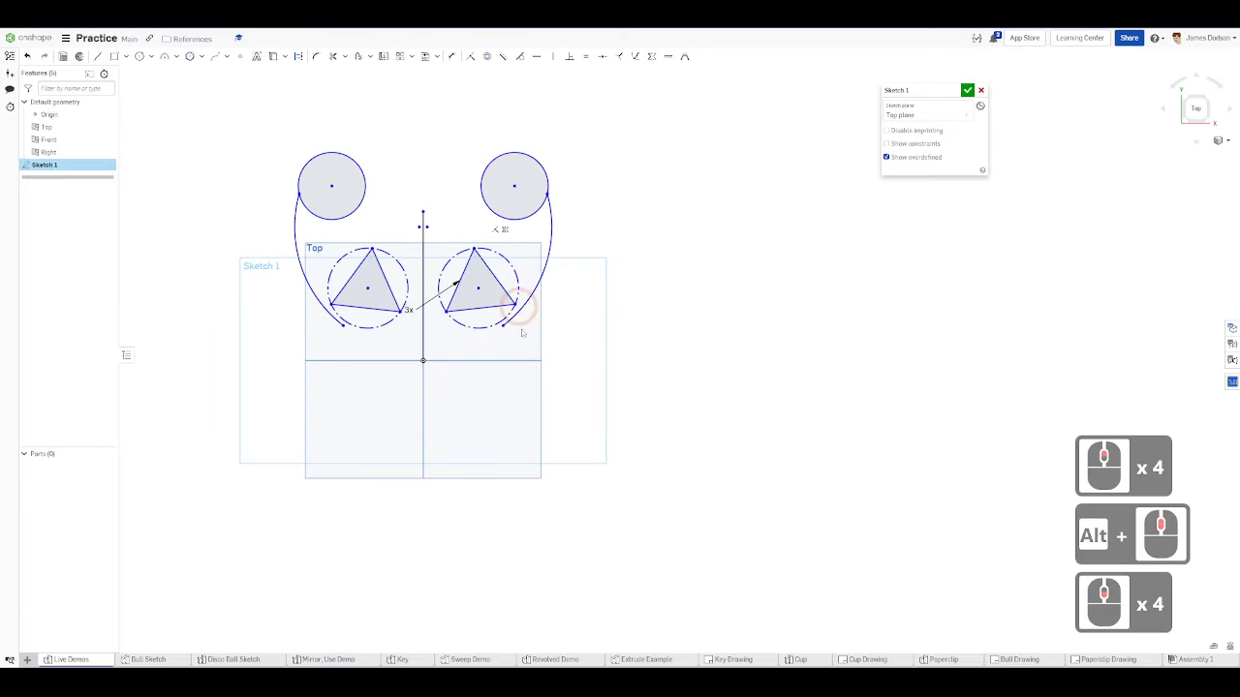
# - Delete the circles, arcs and triangles on both sides of the vertical line, keeping only the line
pyautogui.moveTo(545, 338); pyautogui.dragTo(484, 130)
pyautogui.press('Delete')
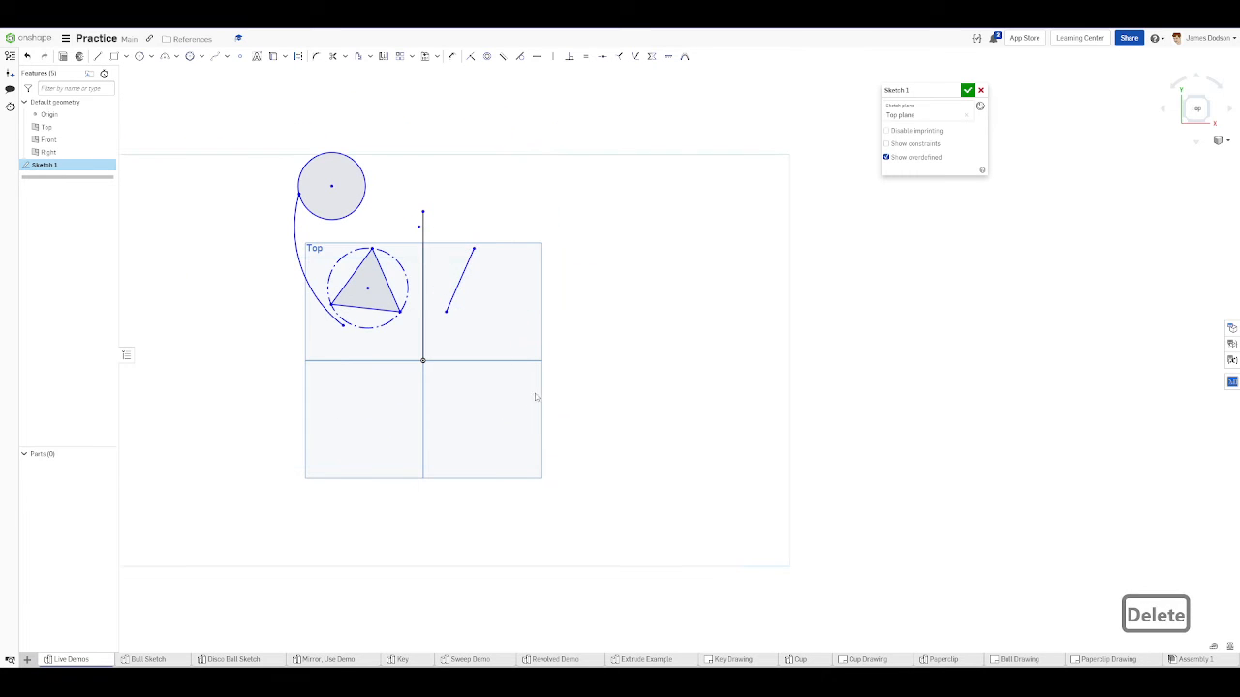
pyautogui.moveTo(553, 359); pyautogui.dragTo(463, 198)
pyautogui.press('Delete')
pyautogui.moveTo(410, 344); pyautogui.dragTo(300, 123)
pyautogui.press('Delete')
# - Sketch a large circle right of the vertical line and a smaller one about 1.4 in in diameter, slightly lower, on its left
pyautogui.scroll(4, 383, 250)
pyautogui.scroll(-2, 424, 248)
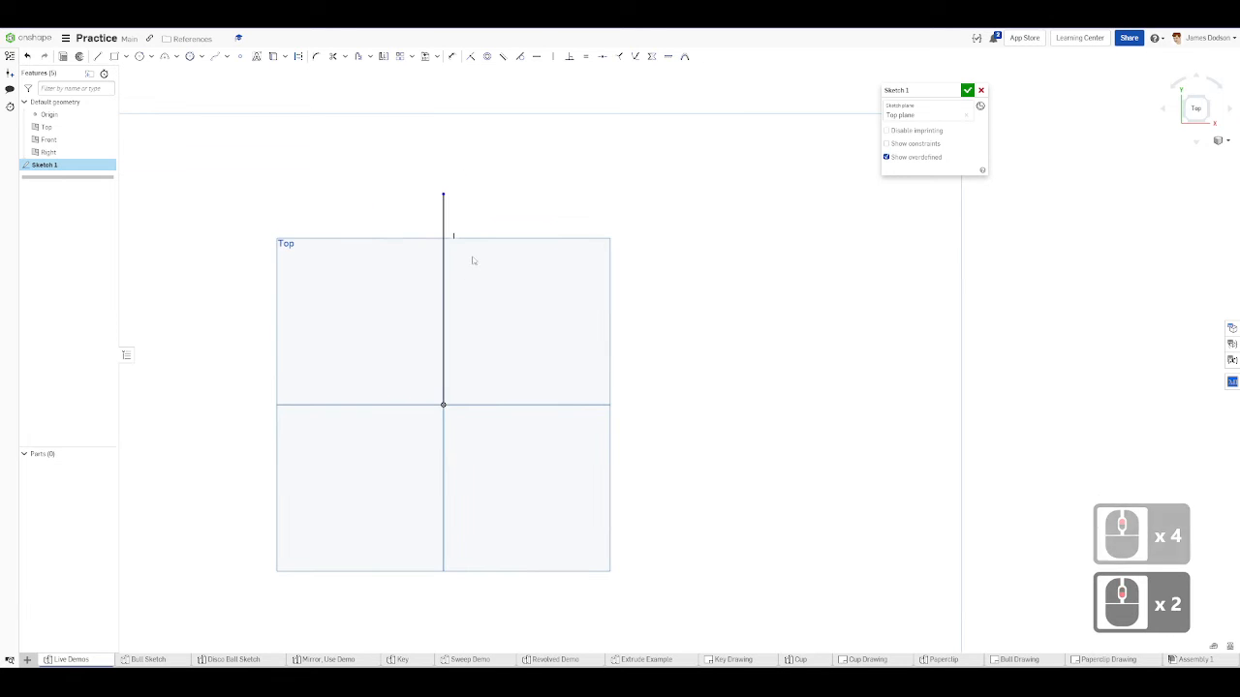
pyautogui.scroll(-1, 511, 301)
pyautogui.press('c')
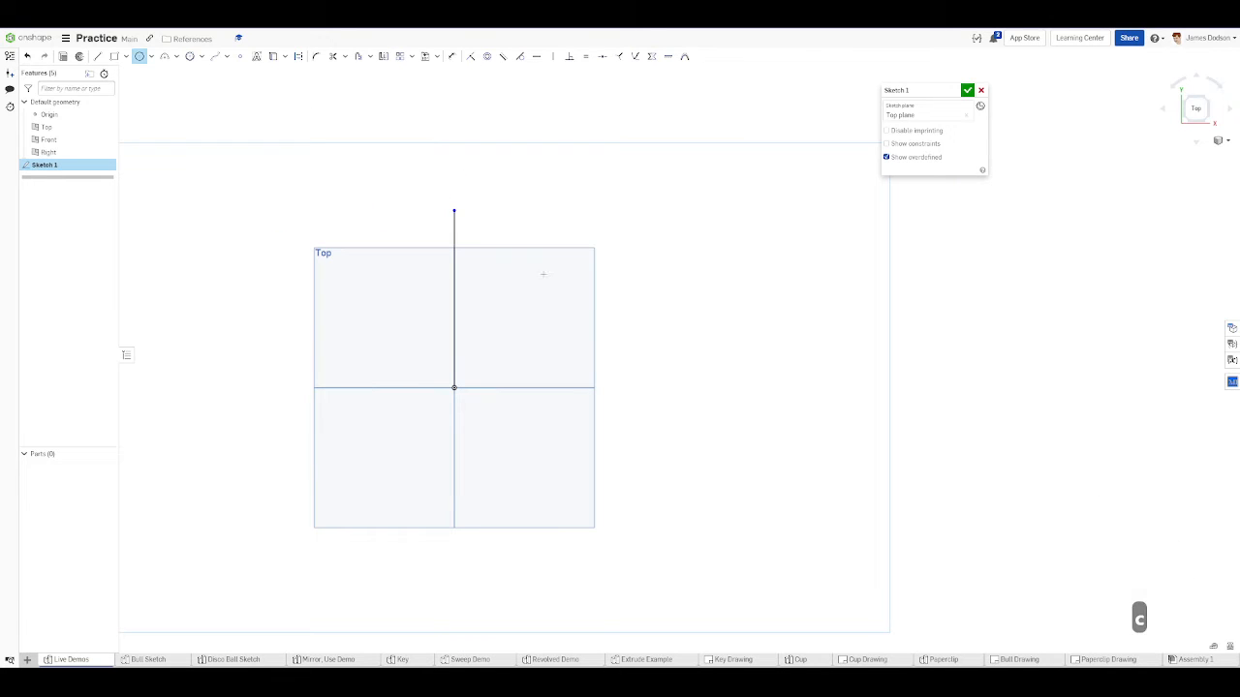
pyautogui.click(548, 277)
pyautogui.click(495, 246)
pyautogui.click(325, 317)
pyautogui.click(295, 333)
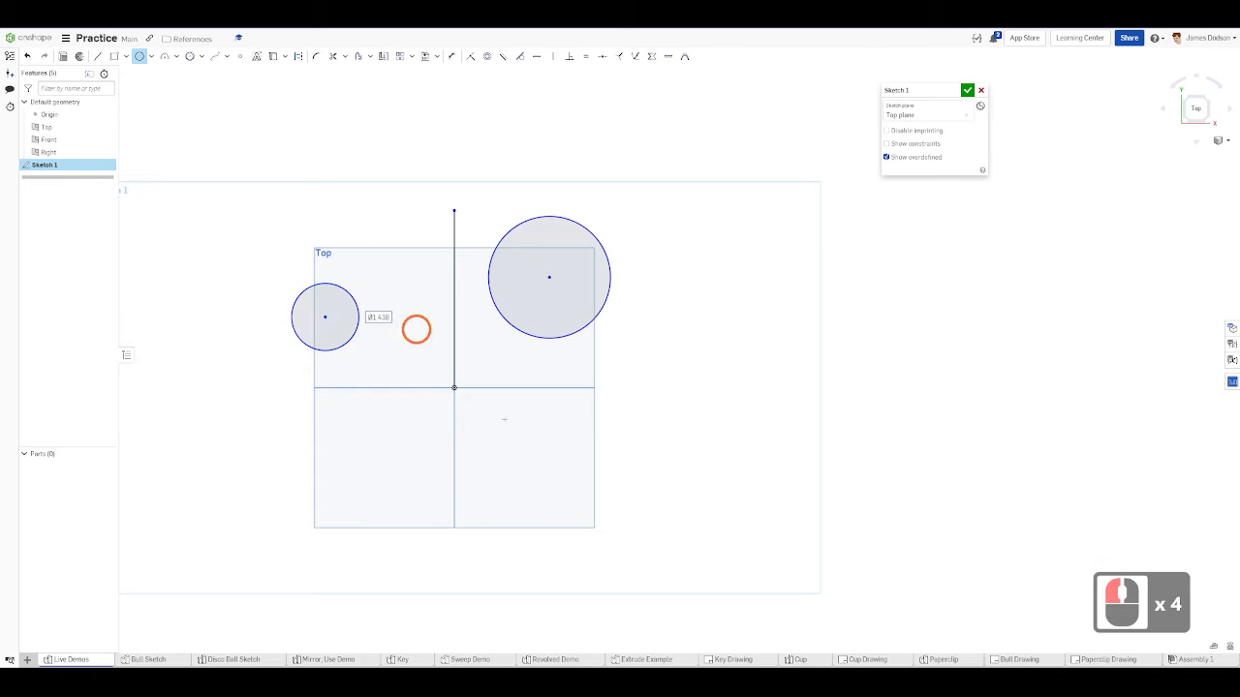
pyautogui.scroll(2, 334, 265)
pyautogui.press('Escape')
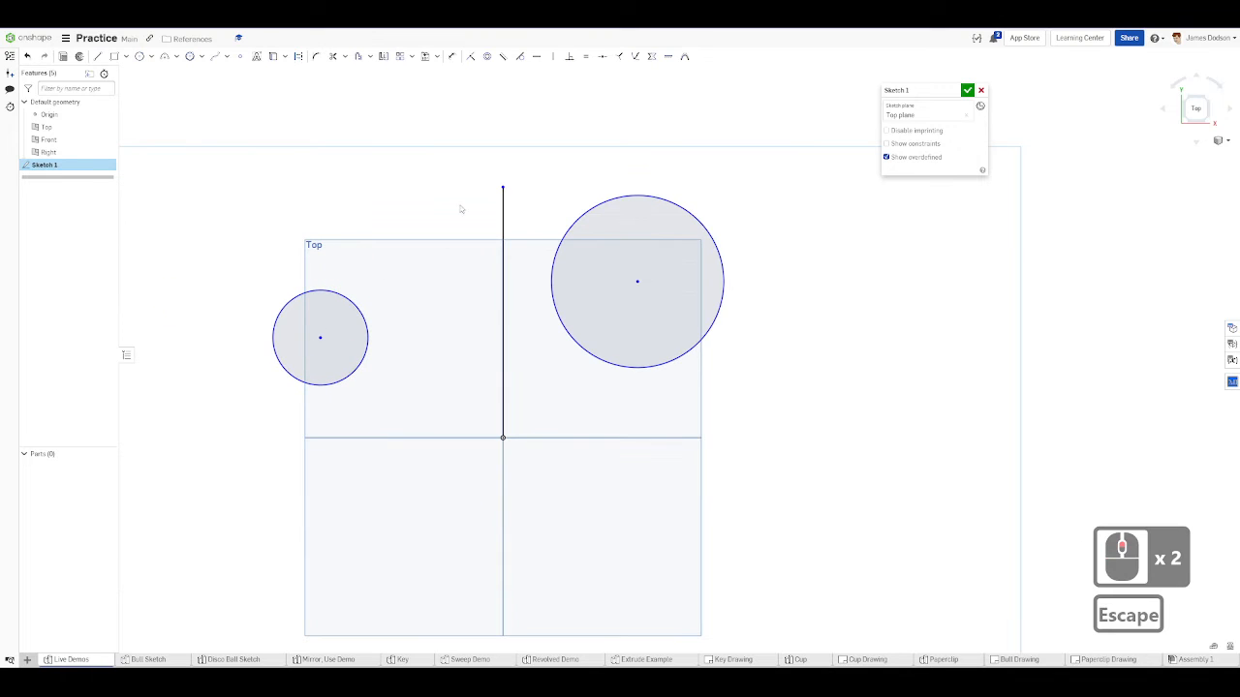
# - Apply the Symmetric constraint to the two circles about the vertical line
pyautogui.click(653, 59)
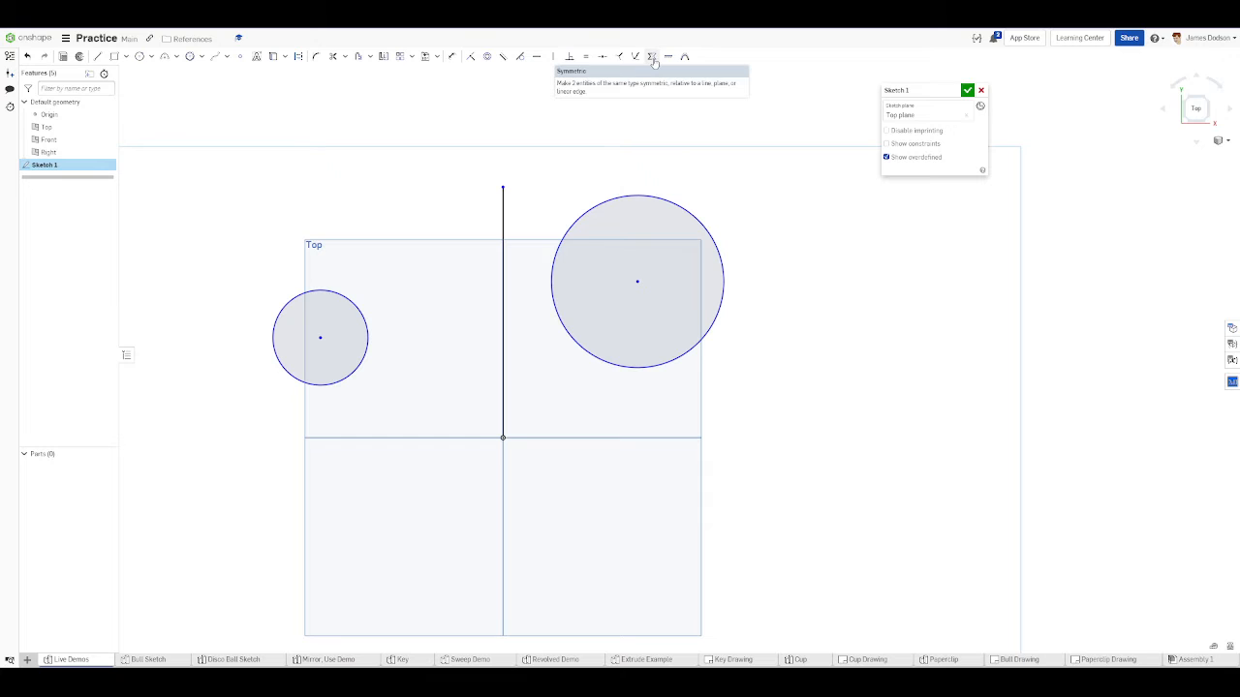
pyautogui.click(651, 57)
pyautogui.click(650, 195)
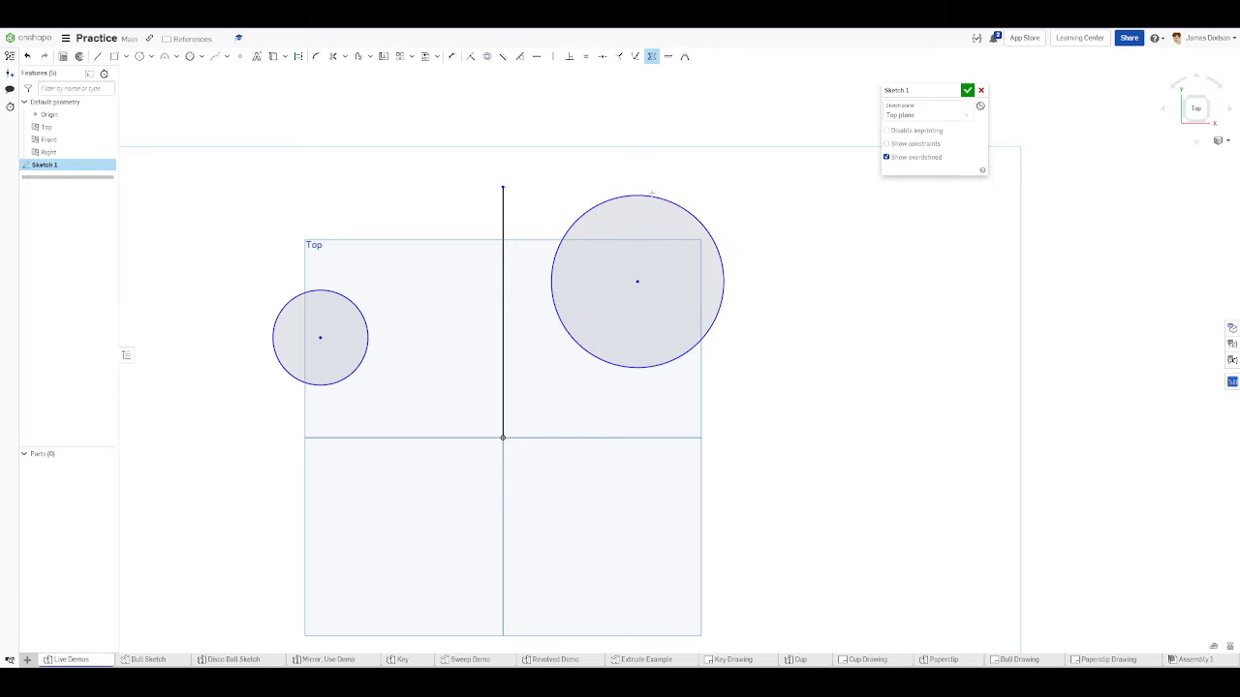
pyautogui.click(651, 195)
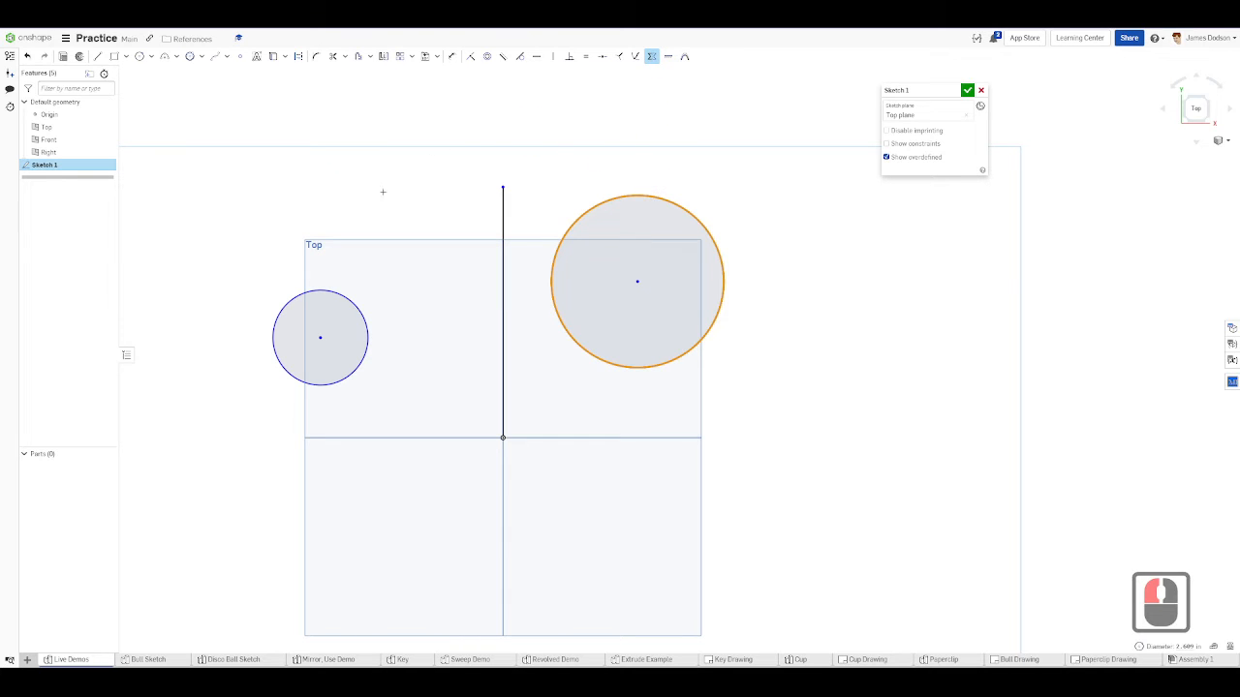
pyautogui.click(334, 292)
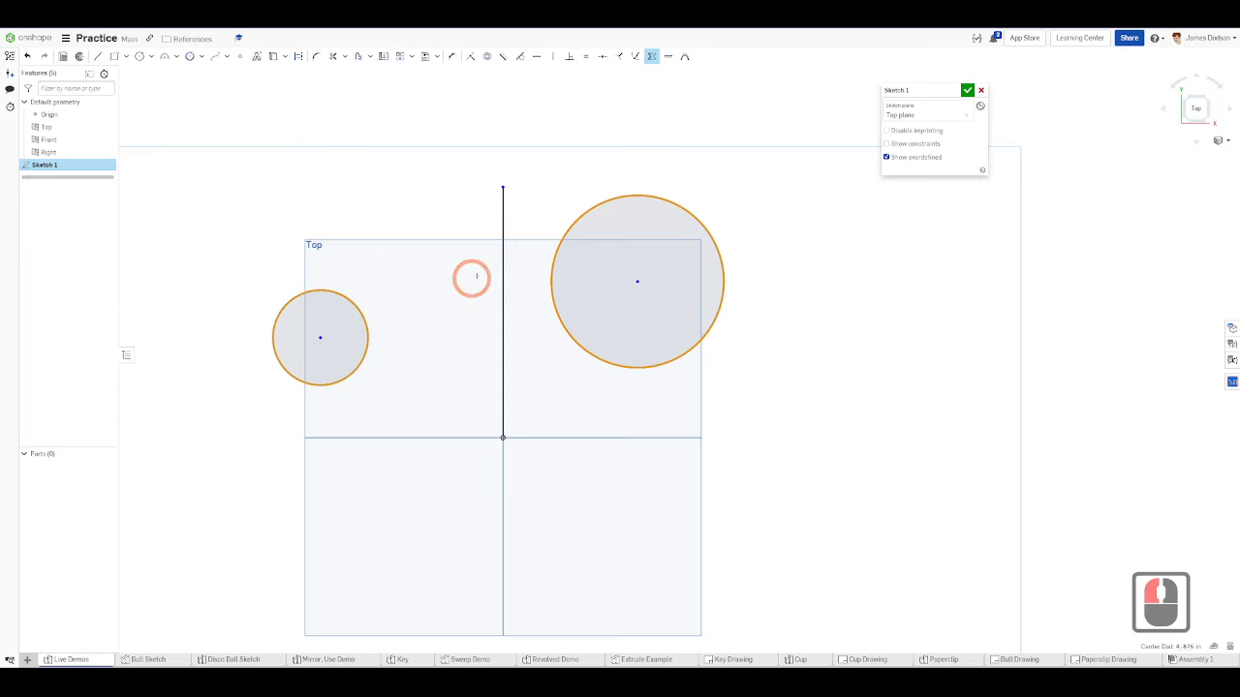
pyautogui.click(503, 252)
pyautogui.click(502, 251)
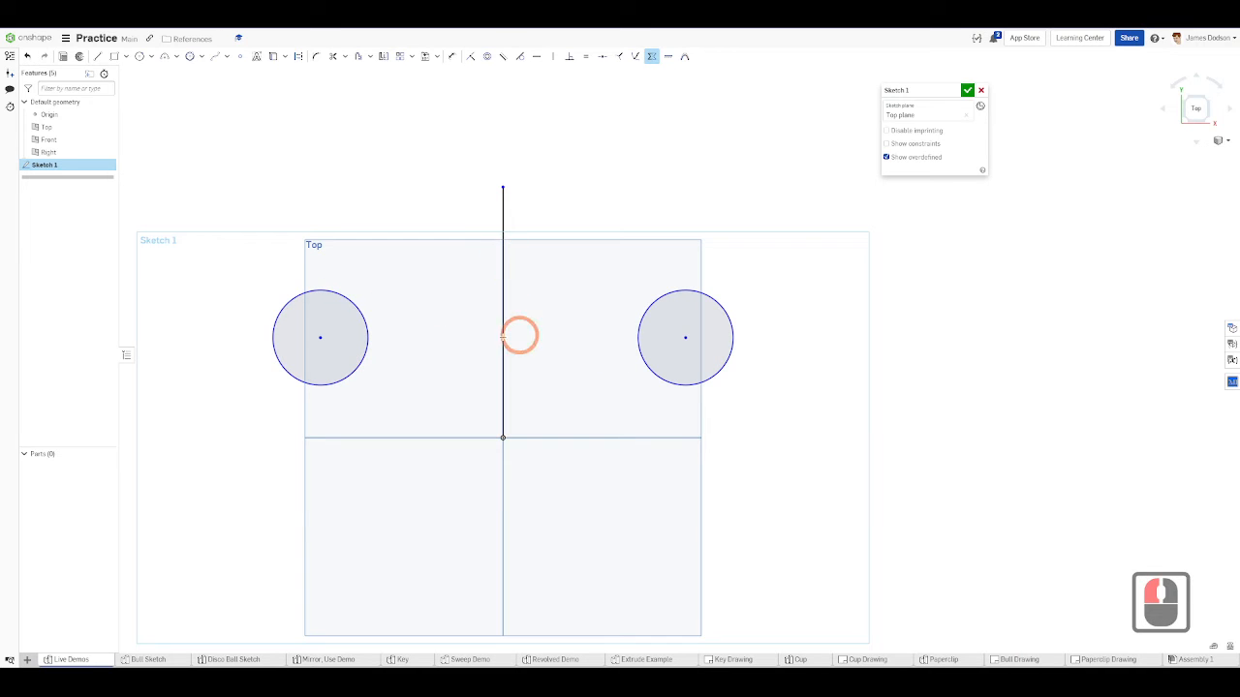
# - Resize the circle left of the vertical line and move its center up and toward the line to test the symmetry
pyautogui.press('Escape')
pyautogui.moveTo(368, 339)
pyautogui.mouseDown()
pyautogui.moveTo(417, 345)
pyautogui.moveTo(395, 341)
pyautogui.mouseUp()
pyautogui.click(321, 338)
pyautogui.moveTo(321, 337); pyautogui.dragTo(393, 276)
pyautogui.press('Escape')
# - Delete both circles and the vertical line from the sketch
pyautogui.moveTo(894, 451); pyautogui.dragTo(330, 138)
pyautogui.press('Delete')
pyautogui.scroll(4, 470, 247)
pyautogui.scroll(-3, 492, 335)
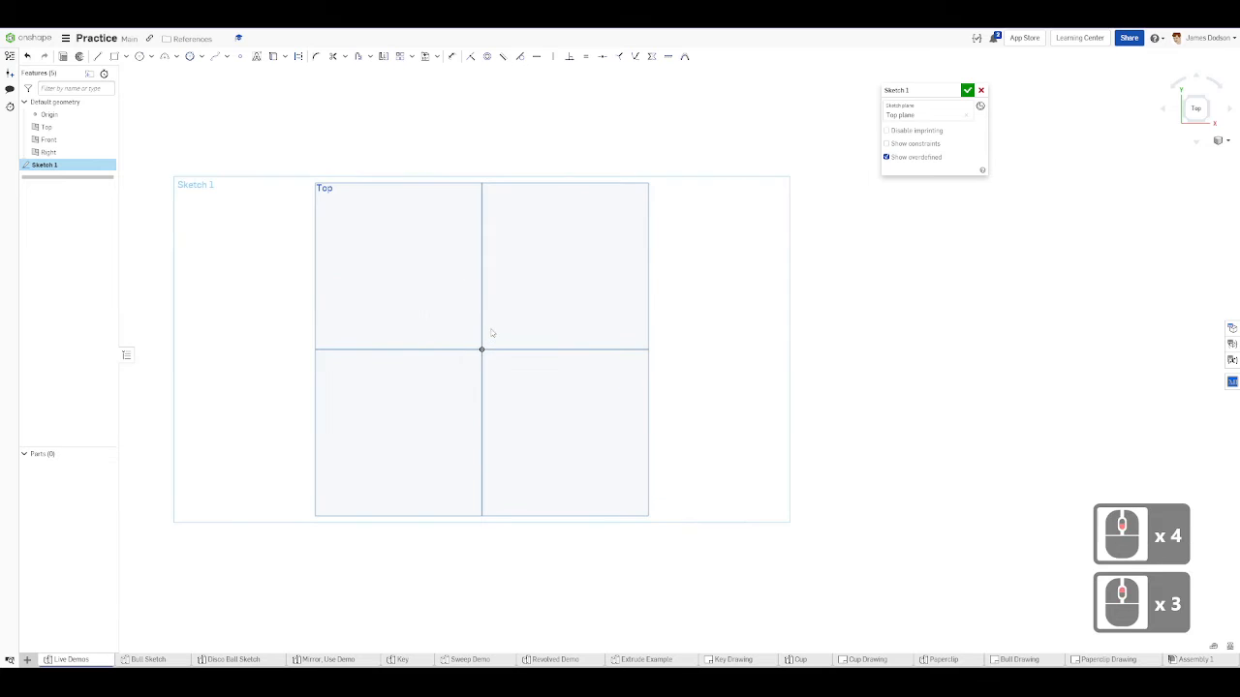
# - Sketch a diagonal line about 4.35 in long up and right from the origin, and a circle about 1.08 in in diameter above it
pyautogui.press('l')
pyautogui.click(482, 349)
pyautogui.click(650, 177)
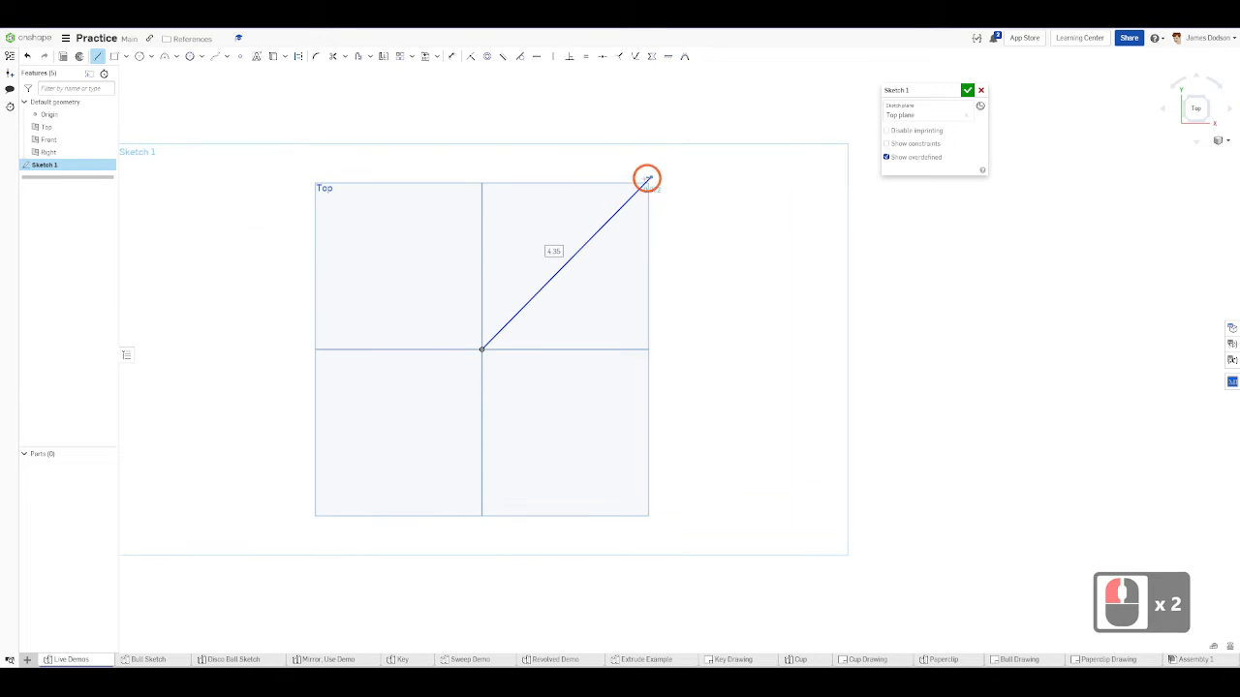
pyautogui.press('Escape')
pyautogui.click(138, 55)
pyautogui.click(505, 157)
pyautogui.click(475, 158)
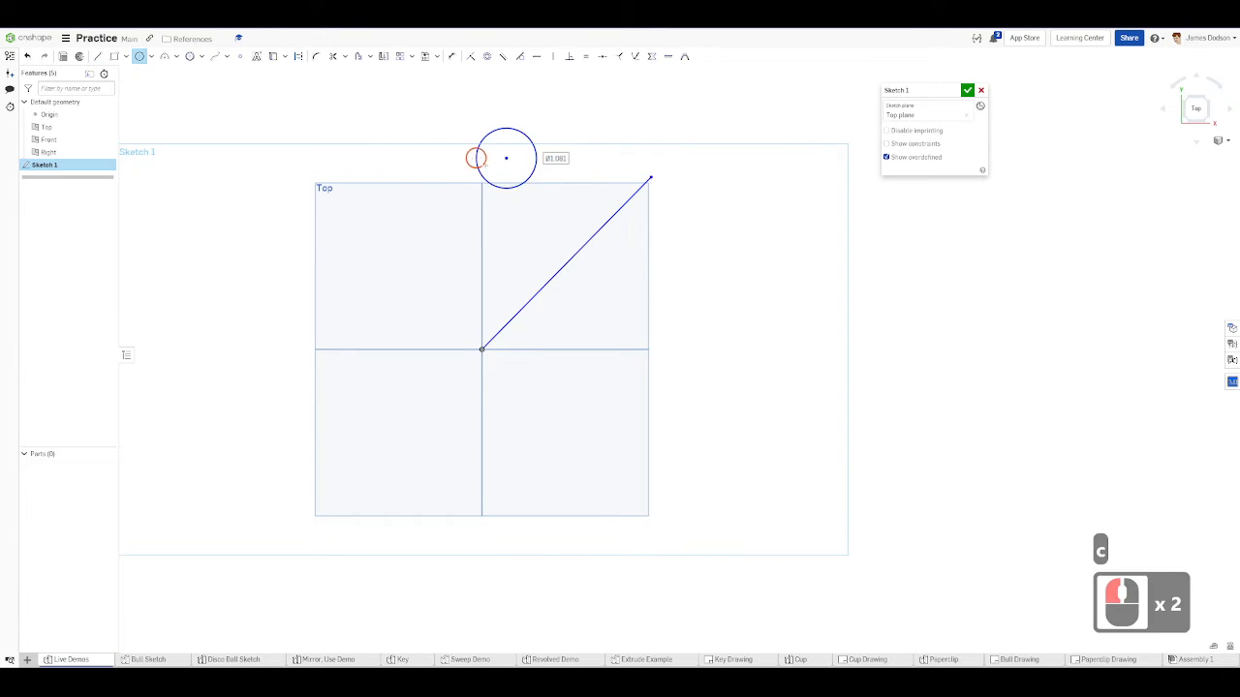
# - Mirror the circle across the diagonal line and enlarge the mirrored copy to test the link
pyautogui.click(383, 55)
pyautogui.click(597, 231)
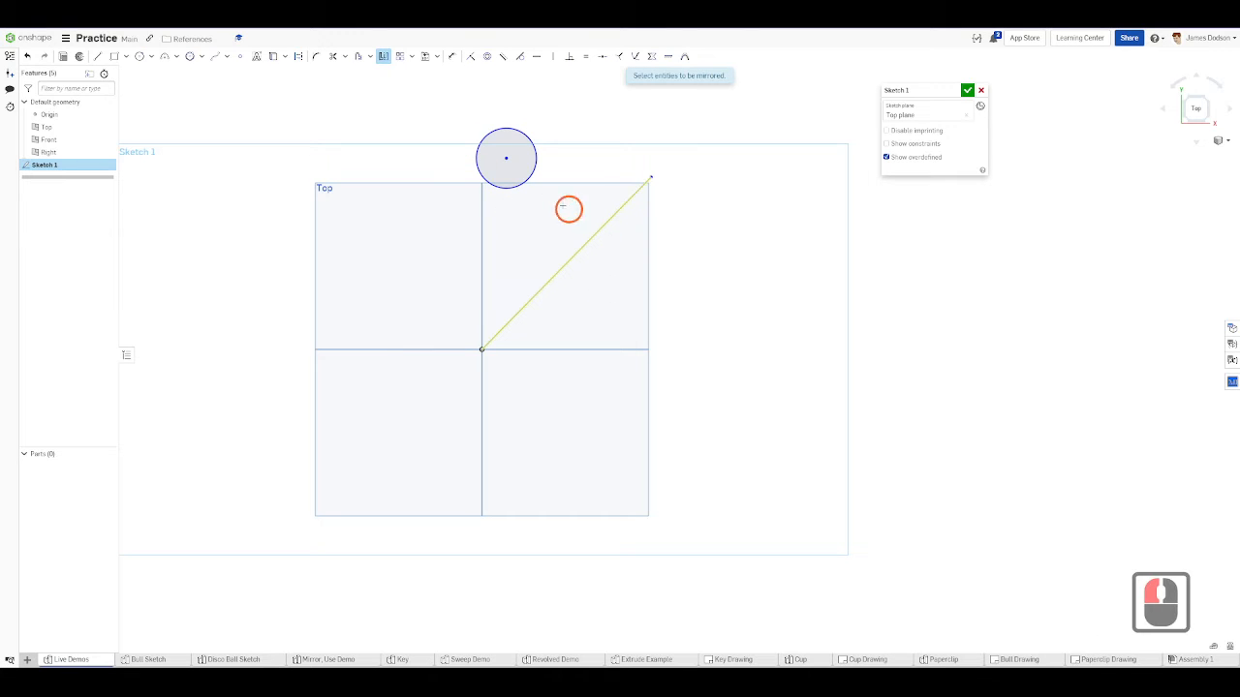
pyautogui.click(527, 179)
pyautogui.press('Escape')
pyautogui.moveTo(654, 297)
pyautogui.mouseDown()
pyautogui.moveTo(711, 258)
pyautogui.moveTo(631, 213)
pyautogui.moveTo(656, 277)
pyautogui.mouseUp()
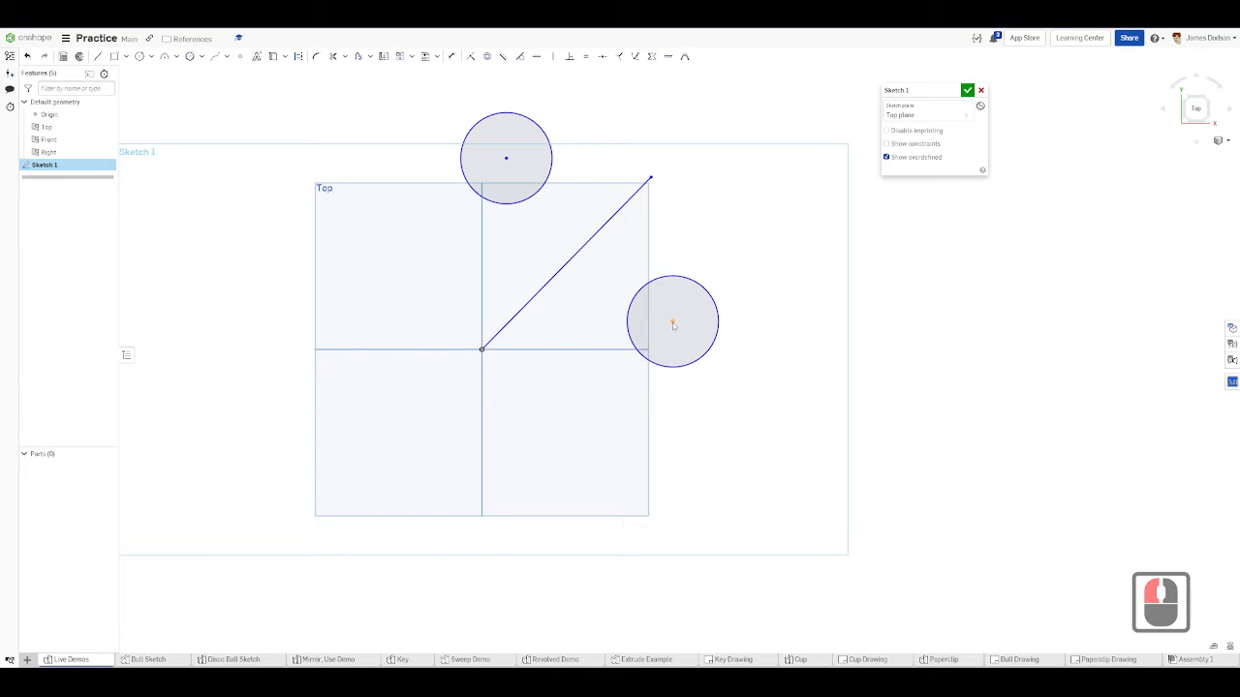
# - Undo the resize and the mirror, and delete the diagonal line and the remaining circle
pyautogui.hotkey('ctrl', 'z')
pyautogui.hotkey('ctrl', 'z')
pyautogui.moveTo(685, 343); pyautogui.dragTo(362, 120)
pyautogui.press('Delete')
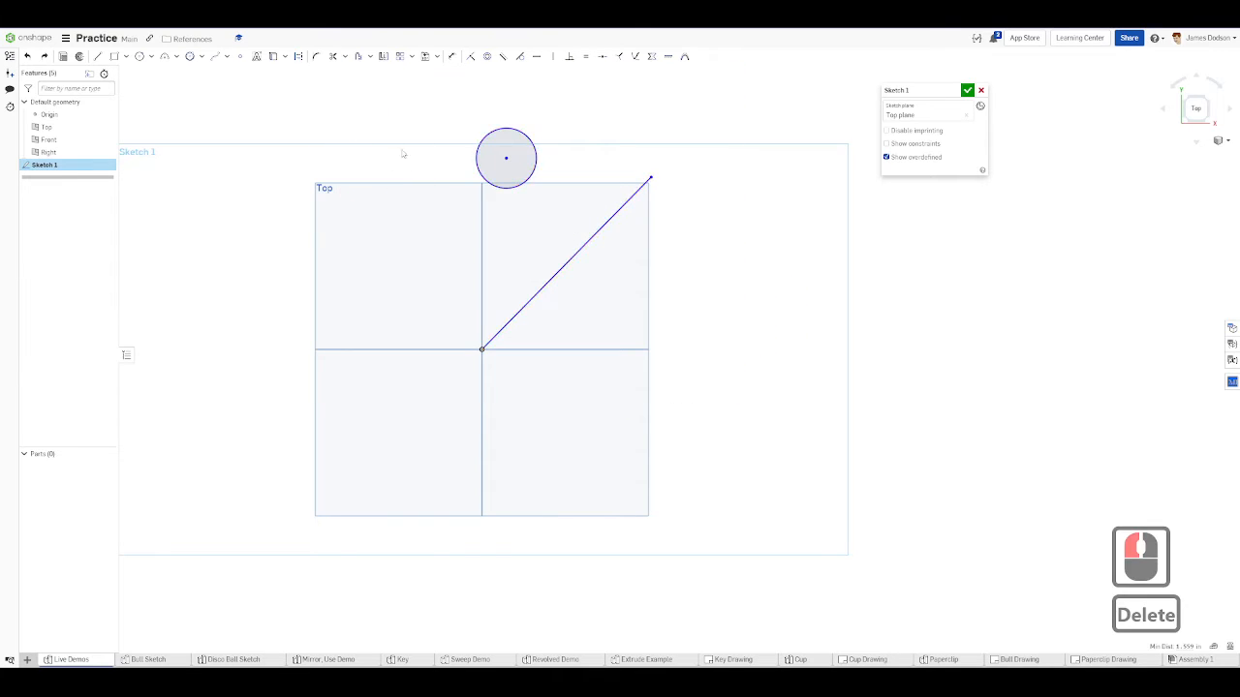
# - Sketch a vertical line upward from the origin, ending just above the Top plane's outline
pyautogui.press('l')
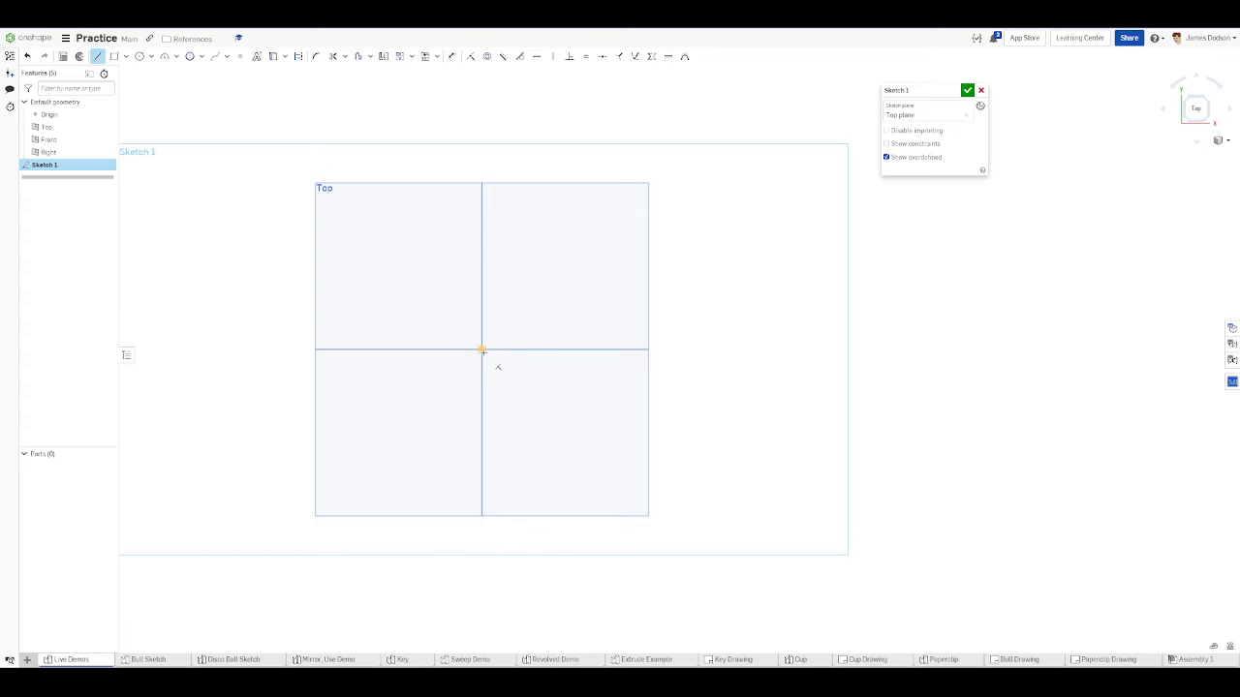
pyautogui.moveTo(481, 350); pyautogui.dragTo(479, 154)
pyautogui.press('Escape')
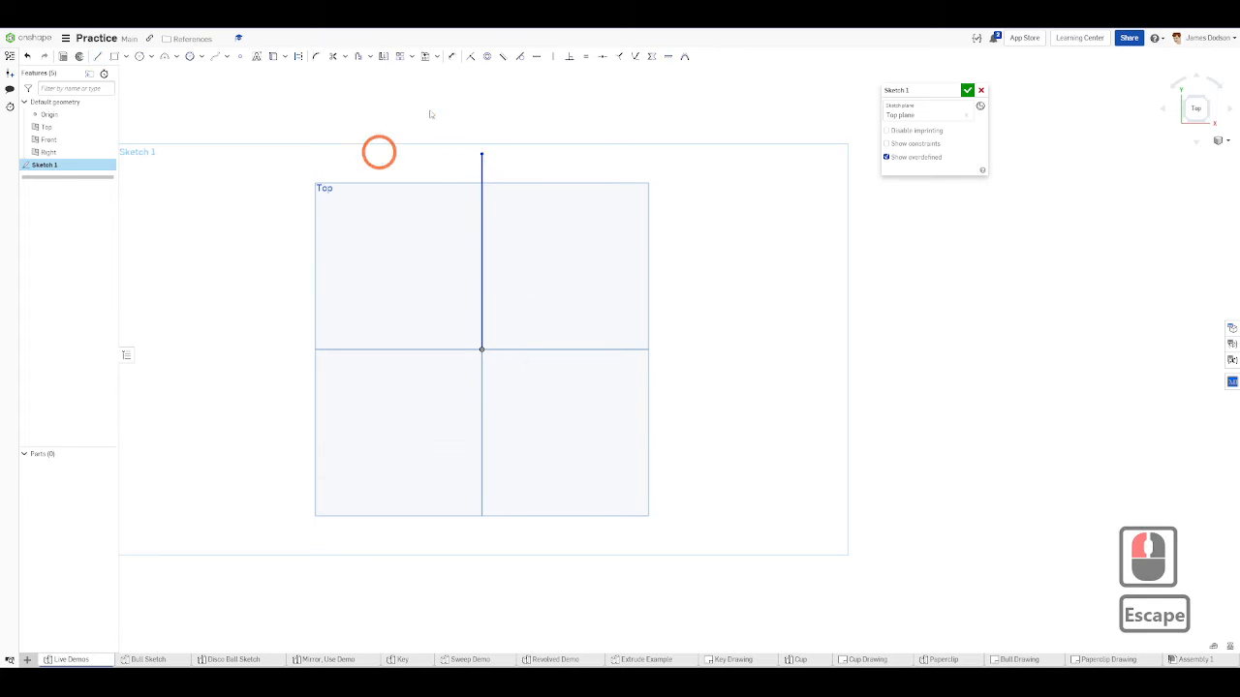
# - Sketch a circle right of the line near its upper end and a larger circle below it
pyautogui.scroll(-2, 424, 94)
pyautogui.scroll(3, 476, 151)
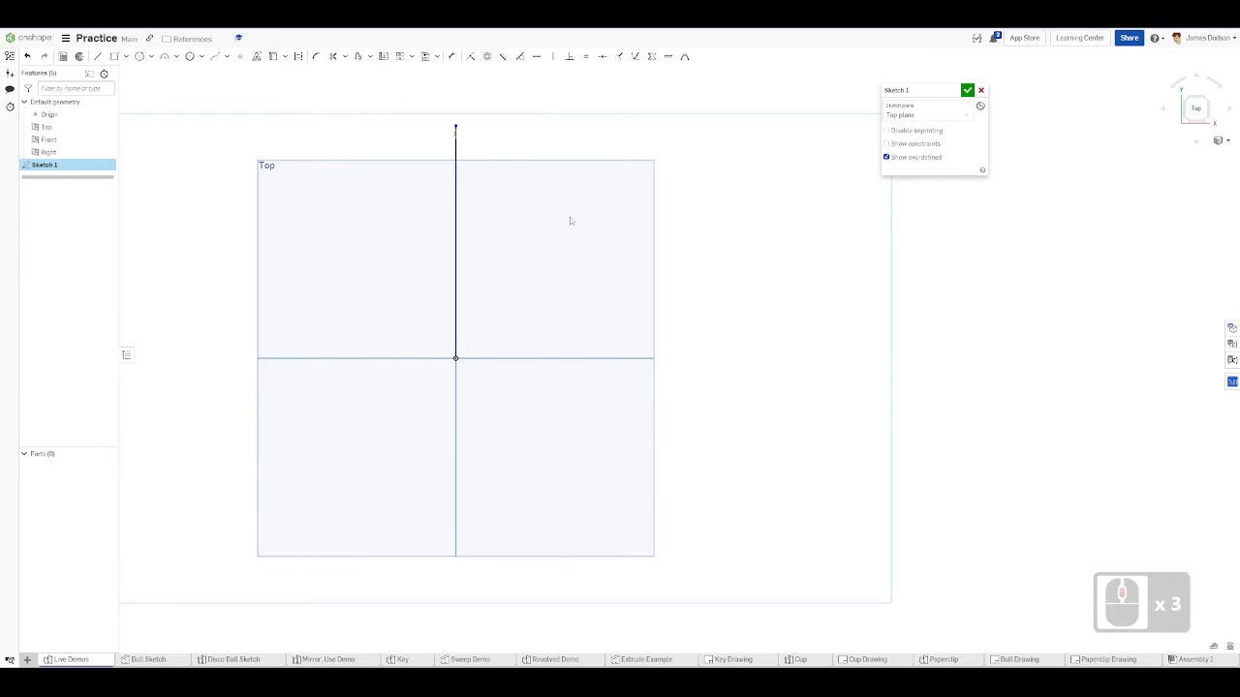
pyautogui.press('c')
pyautogui.moveTo(581, 150); pyautogui.dragTo(536, 157)
pyautogui.click(631, 324)
pyautogui.click(571, 294)
pyautogui.press('Escape')
# - Mirror both circles across the vertical line
pyautogui.moveTo(756, 420); pyautogui.dragTo(529, 106)
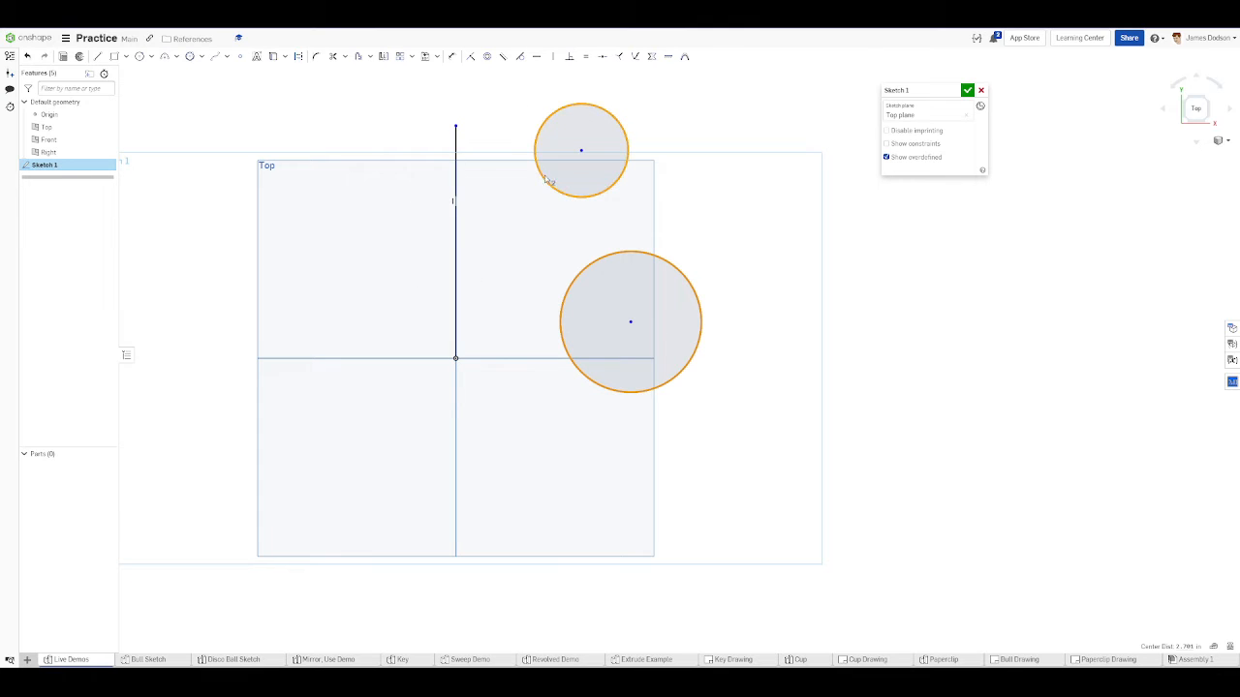
pyautogui.click(382, 60)
pyautogui.click(384, 55)
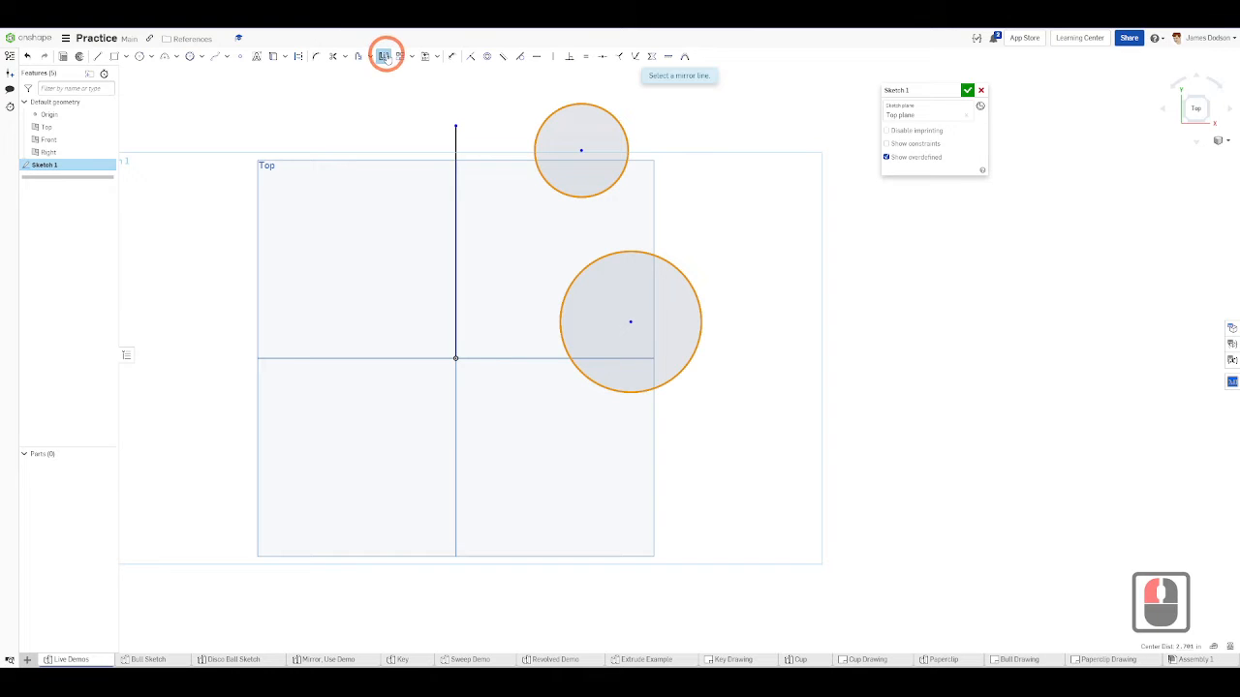
pyautogui.click(454, 213)
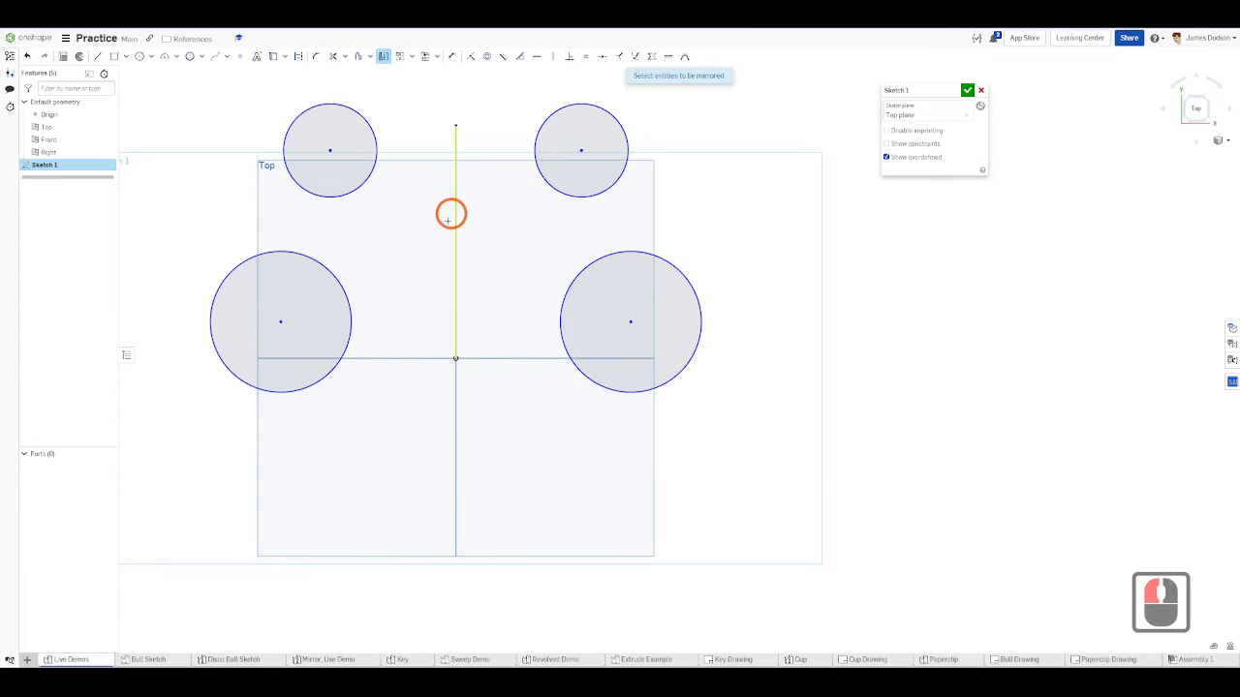
pyautogui.press('Escape')
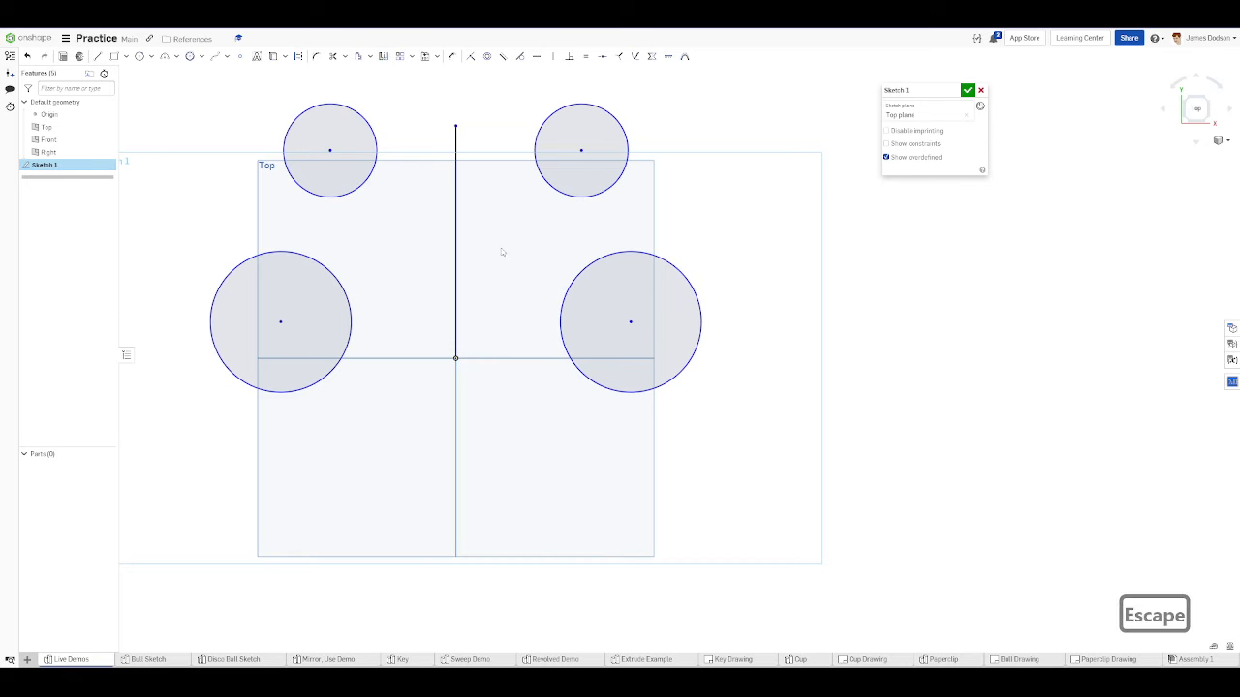
# - Undo the mirror and the larger lower circle, and sketch a small circle below the remaining one
pyautogui.hotkey('ctrl', 'z')
pyautogui.hotkey('ctrl', 'z')
pyautogui.press('c')
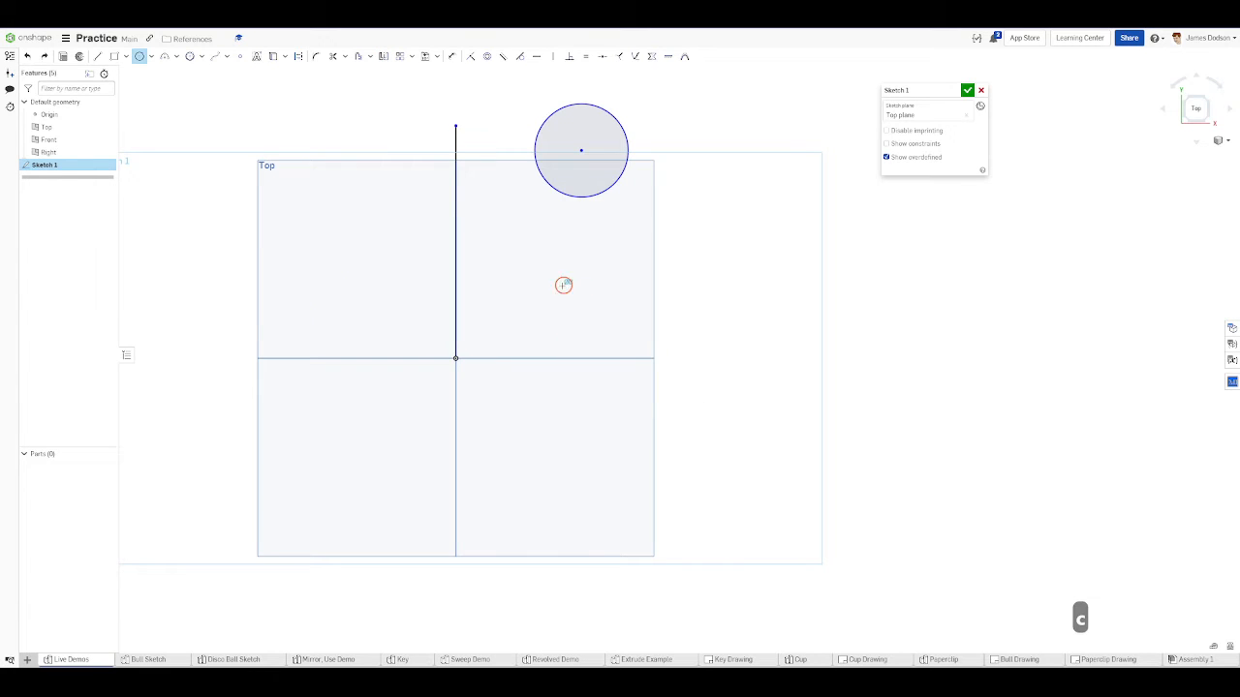
pyautogui.click(564, 285)
pyautogui.click(534, 285)
pyautogui.moveTo(758, 414); pyautogui.dragTo(626, 243)
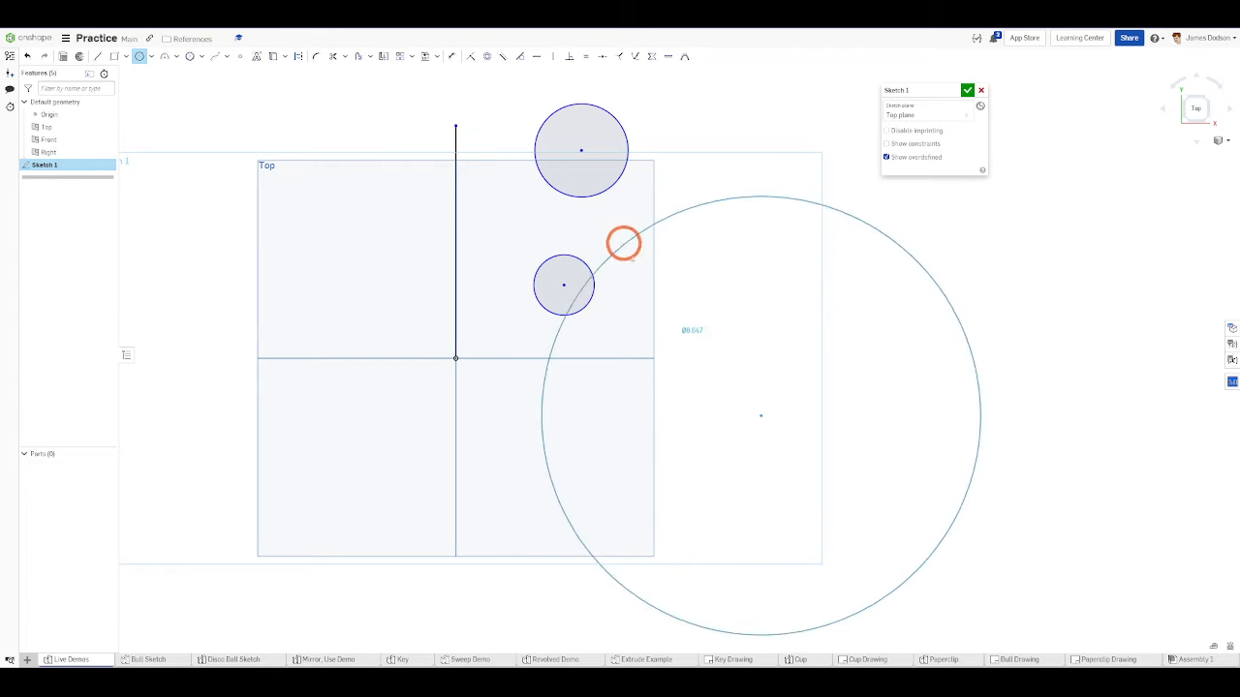
pyautogui.press('Escape')
pyautogui.press('c')
pyautogui.moveTo(707, 363); pyautogui.dragTo(653, 291)
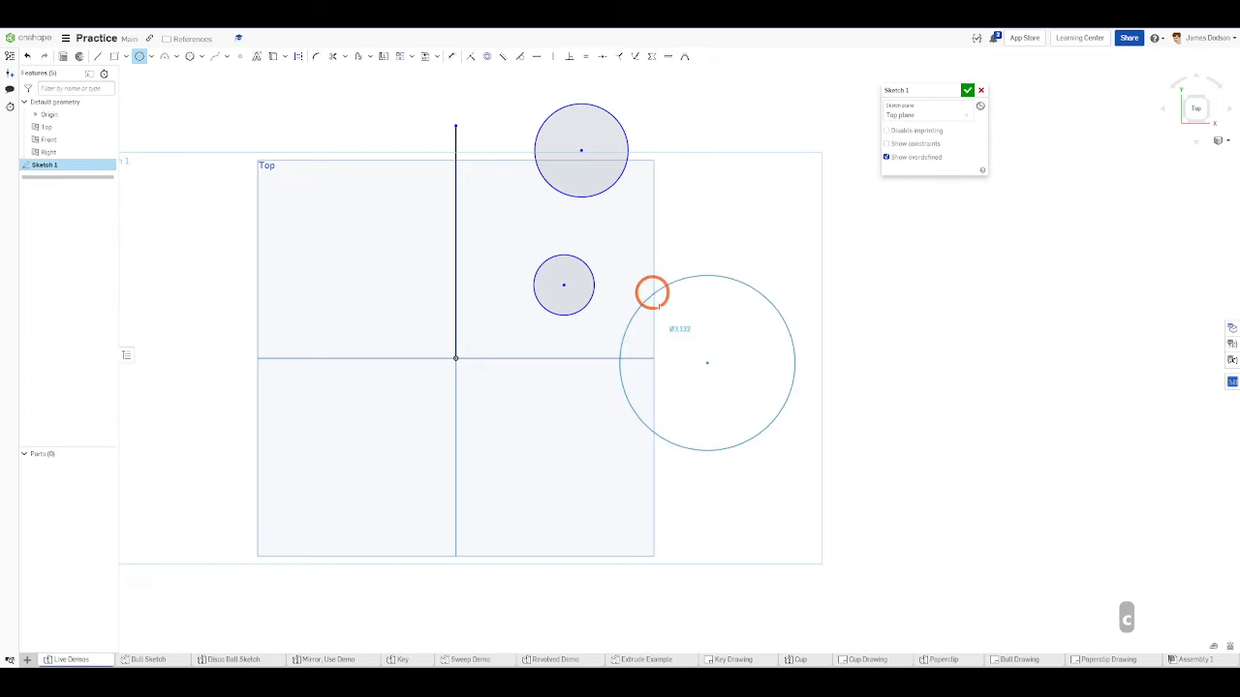
pyautogui.press('Escape')
# - Mirror the upper circle and the small circle across the vertical line, and undo the mirror
pyautogui.moveTo(689, 344); pyautogui.dragTo(504, 95)
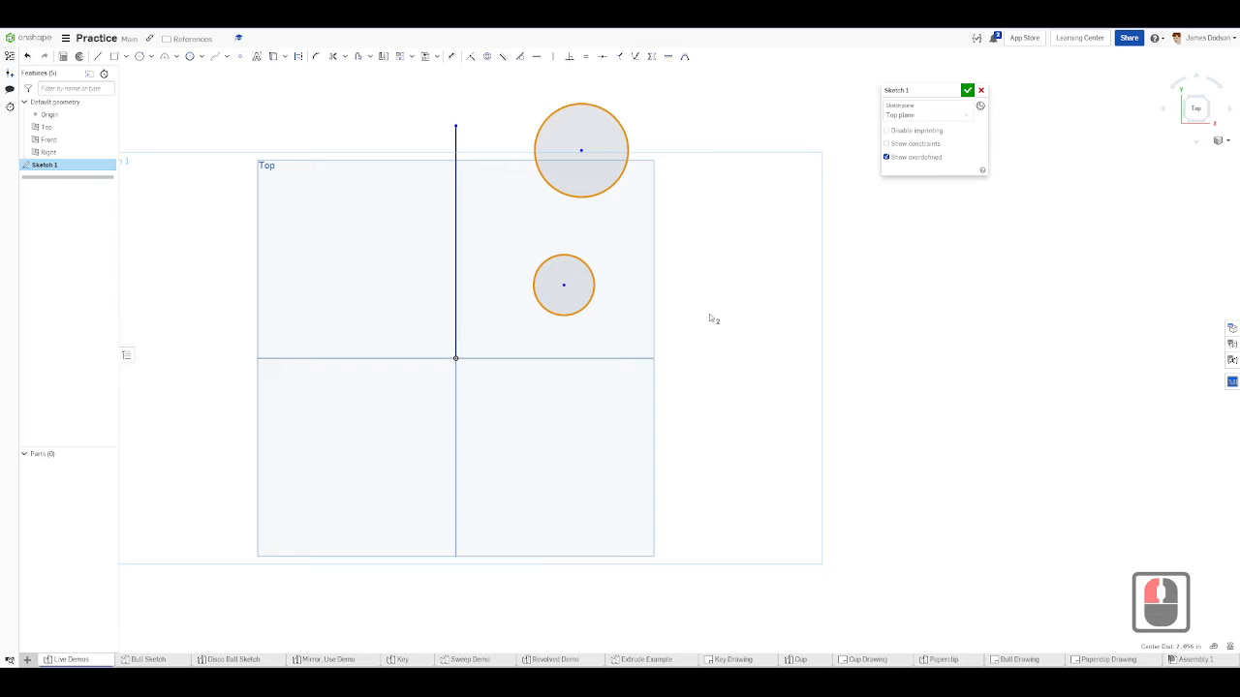
pyautogui.click(383, 56)
pyautogui.click(456, 150)
pyautogui.hotkey('ctrl', 'z')
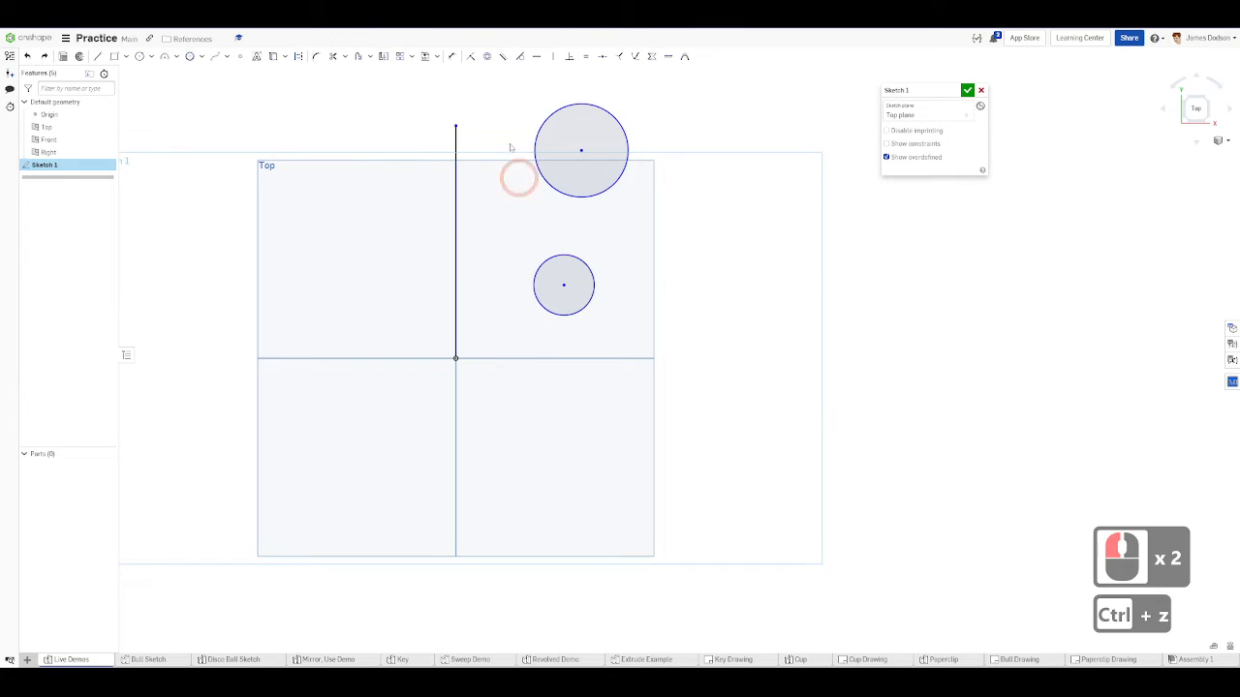
# - Box-select the two circles from opposite corners several times, clearing the selection in between
pyautogui.moveTo(470, 84); pyautogui.dragTo(669, 343)
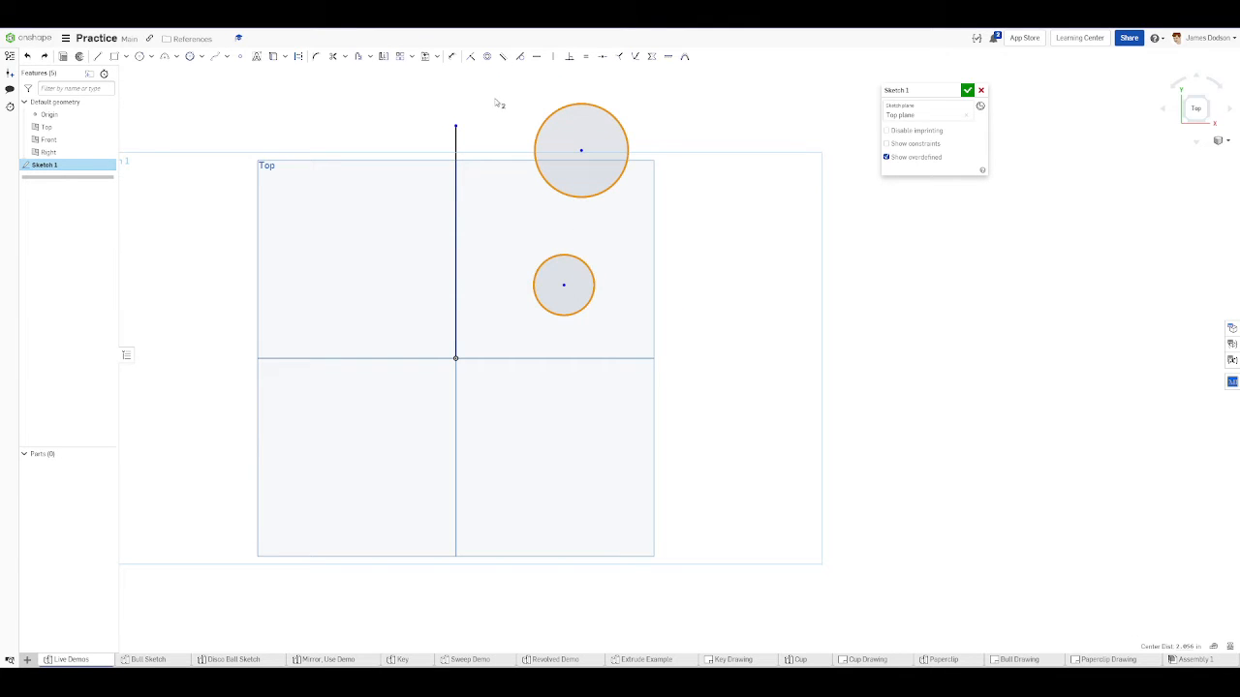
pyautogui.click(710, 370)
pyautogui.moveTo(692, 323); pyautogui.dragTo(512, 100)
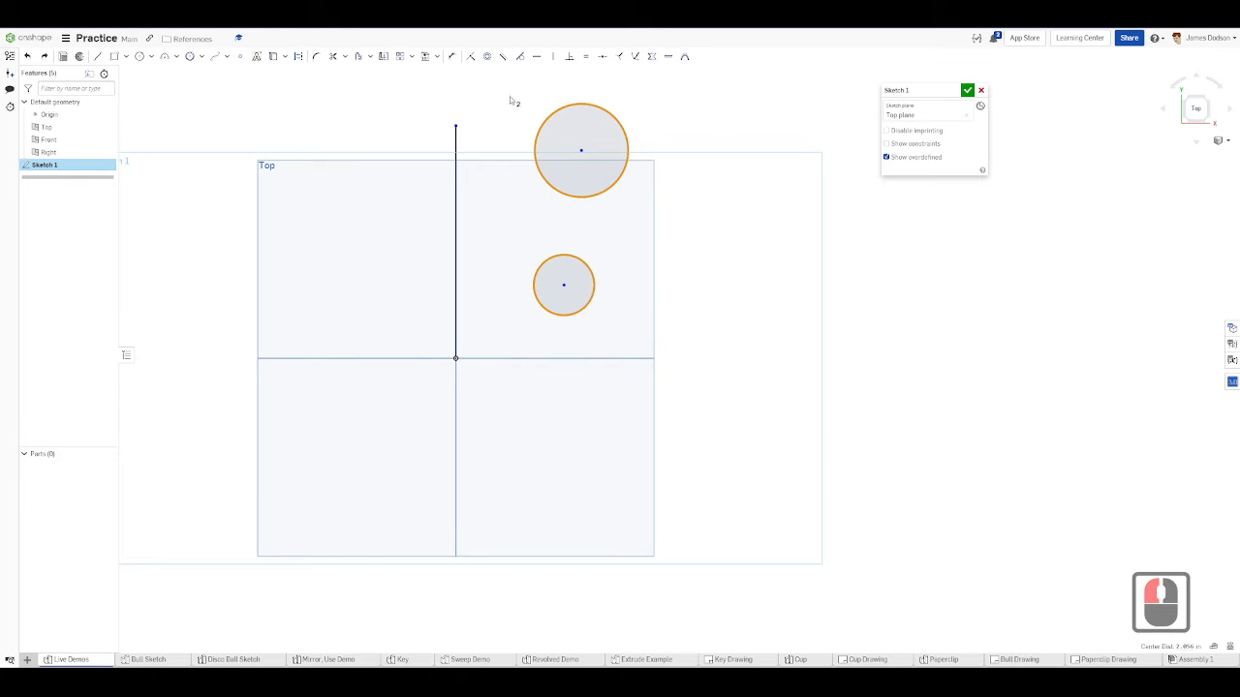
pyautogui.click(637, 305)
pyautogui.moveTo(689, 345); pyautogui.dragTo(512, 104)
pyautogui.moveTo(479, 94)
pyautogui.mouseDown()
pyautogui.moveTo(656, 323)
pyautogui.moveTo(668, 319)
pyautogui.moveTo(542, 110)
pyautogui.moveTo(509, 102)
pyautogui.moveTo(608, 258)
pyautogui.moveTo(675, 319)
pyautogui.moveTo(584, 185)
pyautogui.moveTo(498, 101)
pyautogui.mouseUp()
pyautogui.click(512, 122)
pyautogui.doubleClick(565, 133)
# - Delete the vertical line and the two circles beside it, leaving the sketch empty
pyautogui.moveTo(702, 363)
pyautogui.mouseDown()
pyautogui.moveTo(531, 168)
pyautogui.moveTo(371, 77)
pyautogui.moveTo(366, 85)
pyautogui.mouseUp()
pyautogui.press('Delete')
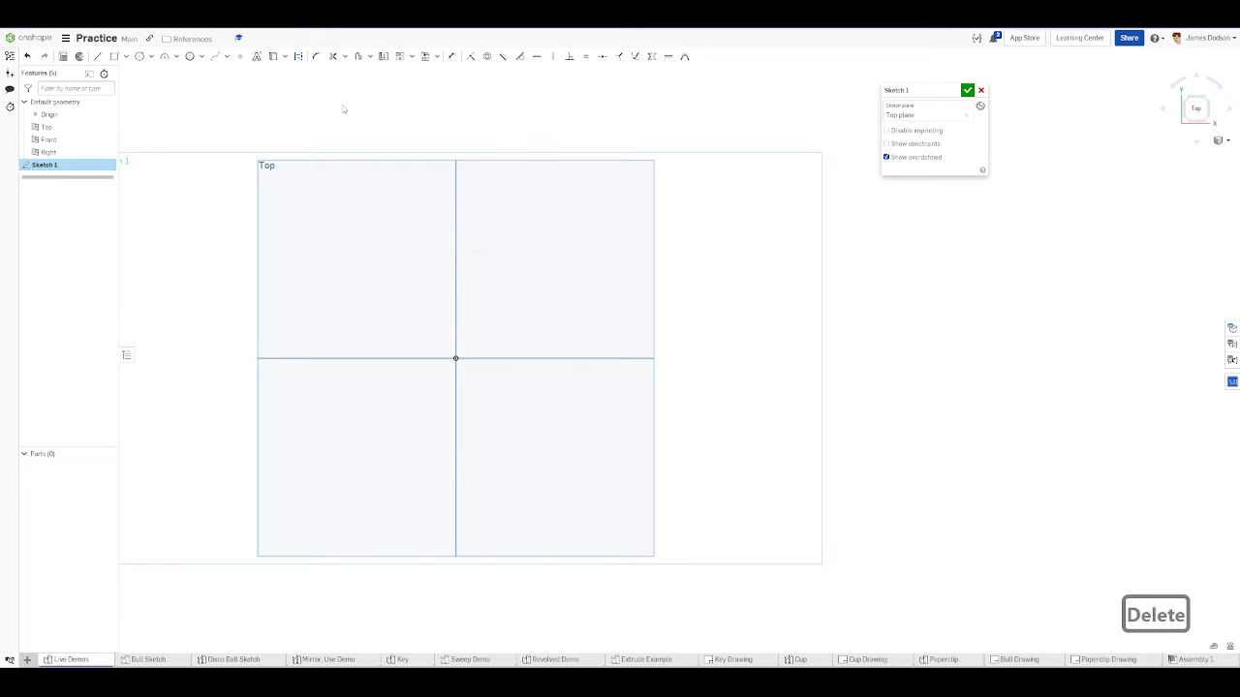
pyautogui.scroll(-2, 503, 359)
pyautogui.scroll(3, 417, 262)
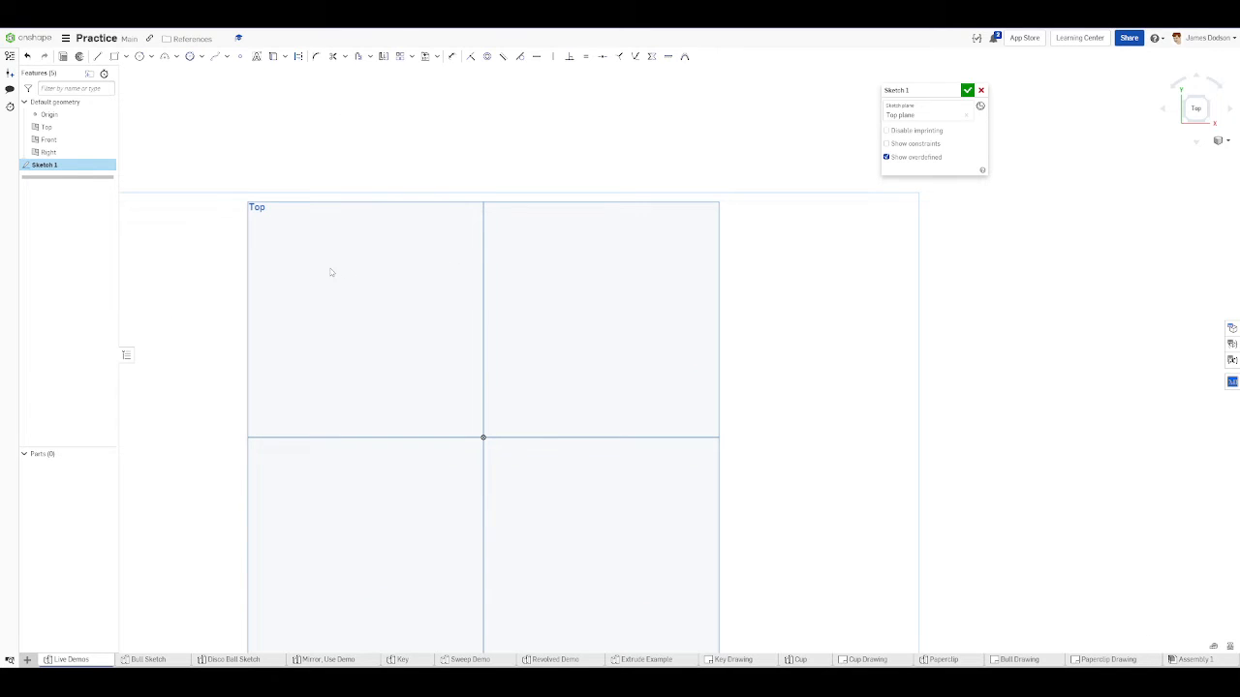
# - Hide Sketch 1 in the Key Part Studio so only the solid key is displayed
pyautogui.hotkey('ctrl', 'shift', '1')
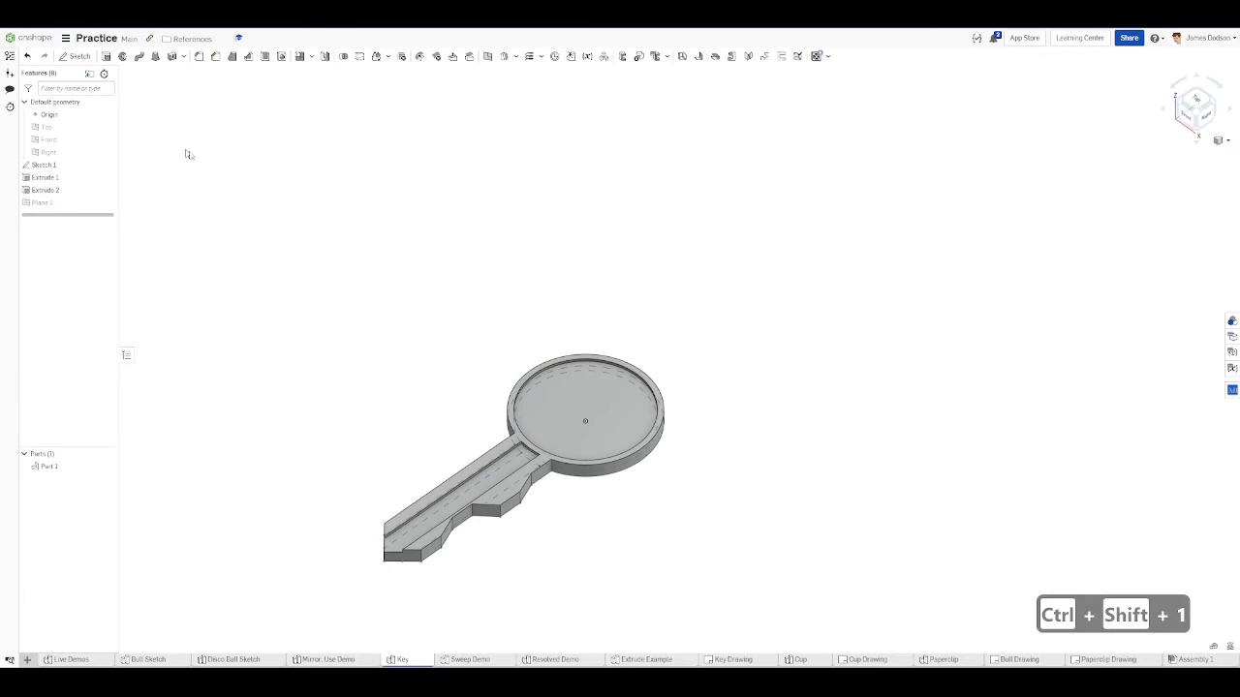
pyautogui.scroll(3, 463, 512)
pyautogui.keyDown('alt'); pyautogui.moveTo(320, 407); pyautogui.dragTo(402, 299, button='middle'); pyautogui.keyUp('alt')
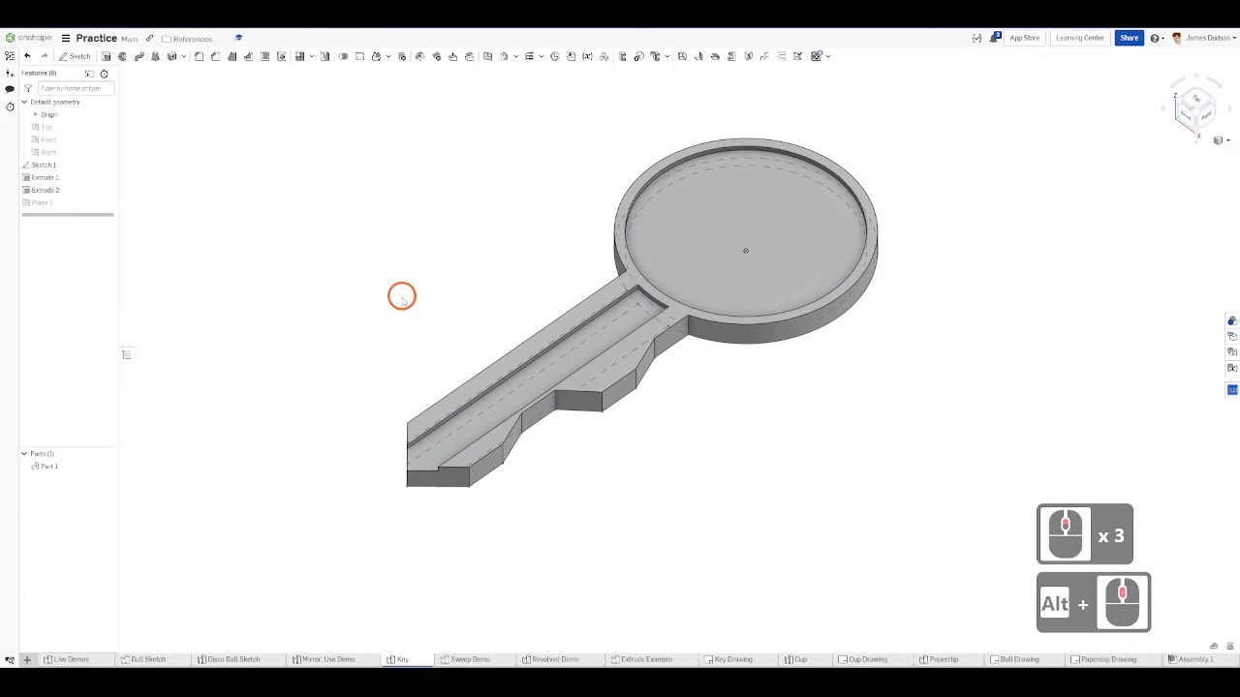
pyautogui.click(107, 164)
pyautogui.keyDown('alt'); pyautogui.moveTo(373, 237); pyautogui.dragTo(313, 361, button='middle'); pyautogui.keyUp('alt')
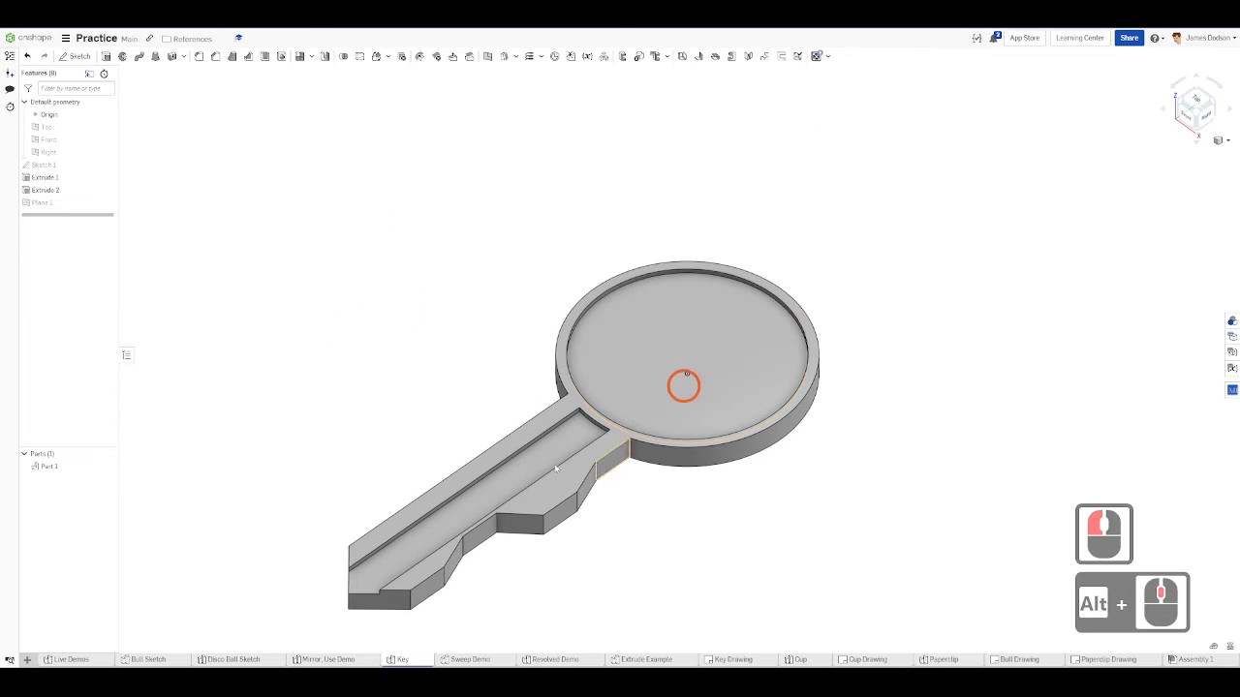
pyautogui.middleClick(520, 346)
pyautogui.middleClick(520, 346)
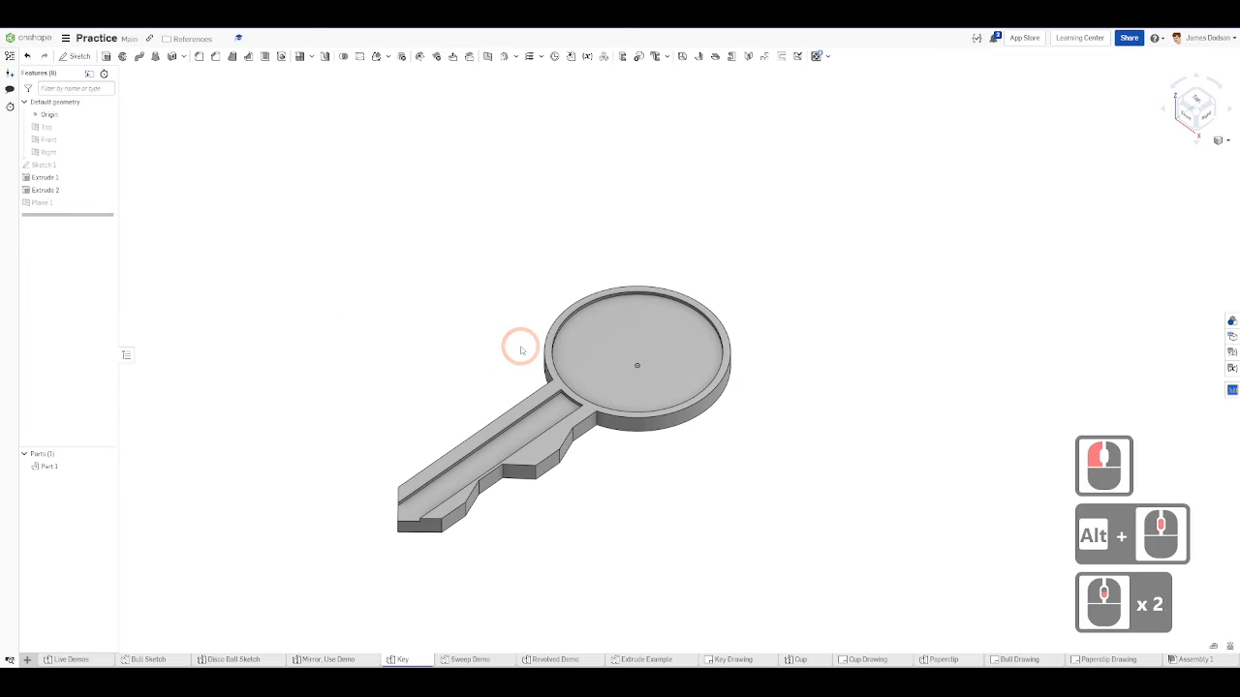
# - Start a new sketch on Plane 1 in the Key Part Studio
pyautogui.click(85, 56)
pyautogui.click(67, 202)
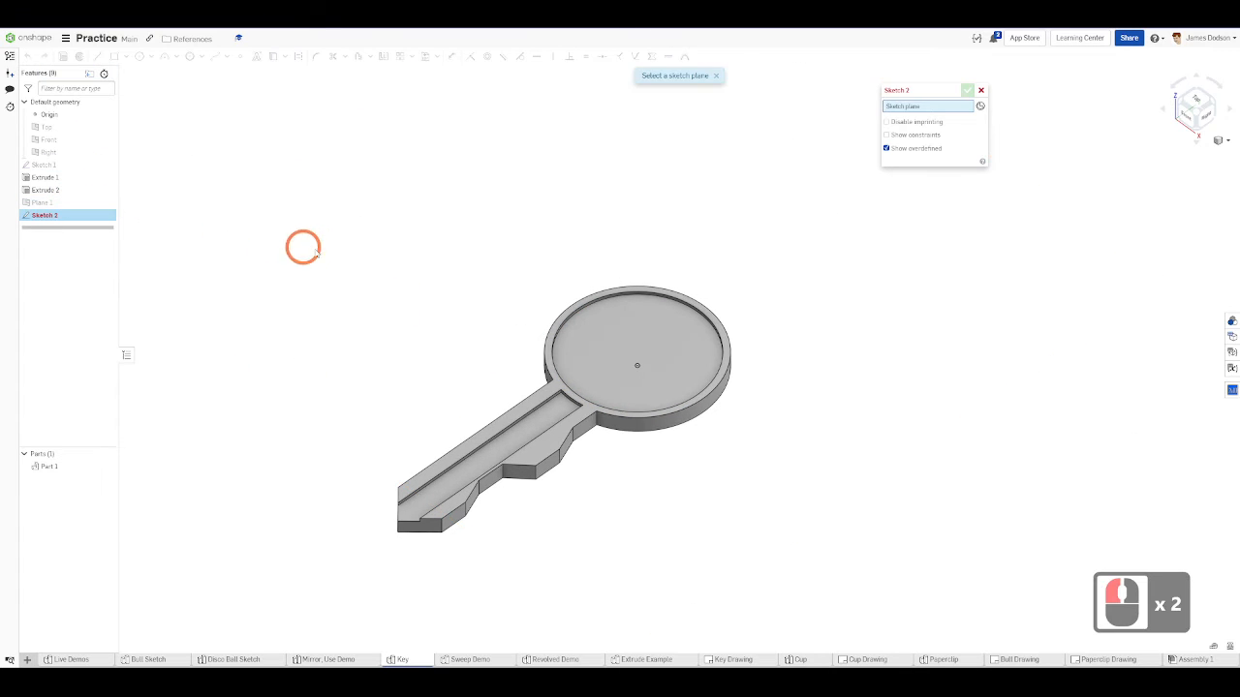
pyautogui.middleClick(333, 267)
pyautogui.middleClick(333, 267)
pyautogui.moveTo(333, 267); pyautogui.dragTo(387, 261, button='middle')
pyautogui.scroll(3, 388, 262)
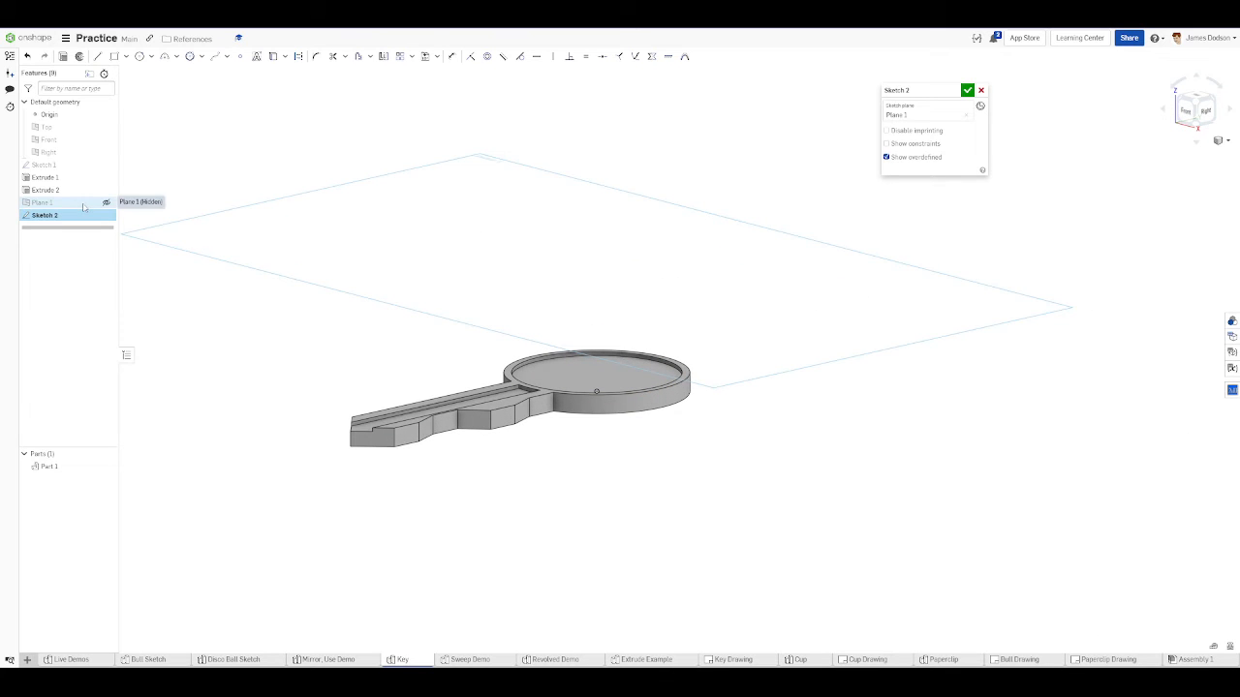
# - Show Plane 1 to examine its position relative to the key, and hide it again
pyautogui.click(107, 203)
pyautogui.moveTo(290, 319)
pyautogui.mouseDown(button='right')
pyautogui.moveTo(291, 282)
pyautogui.moveTo(287, 312)
pyautogui.mouseUp(button='right')
pyautogui.click(107, 202)
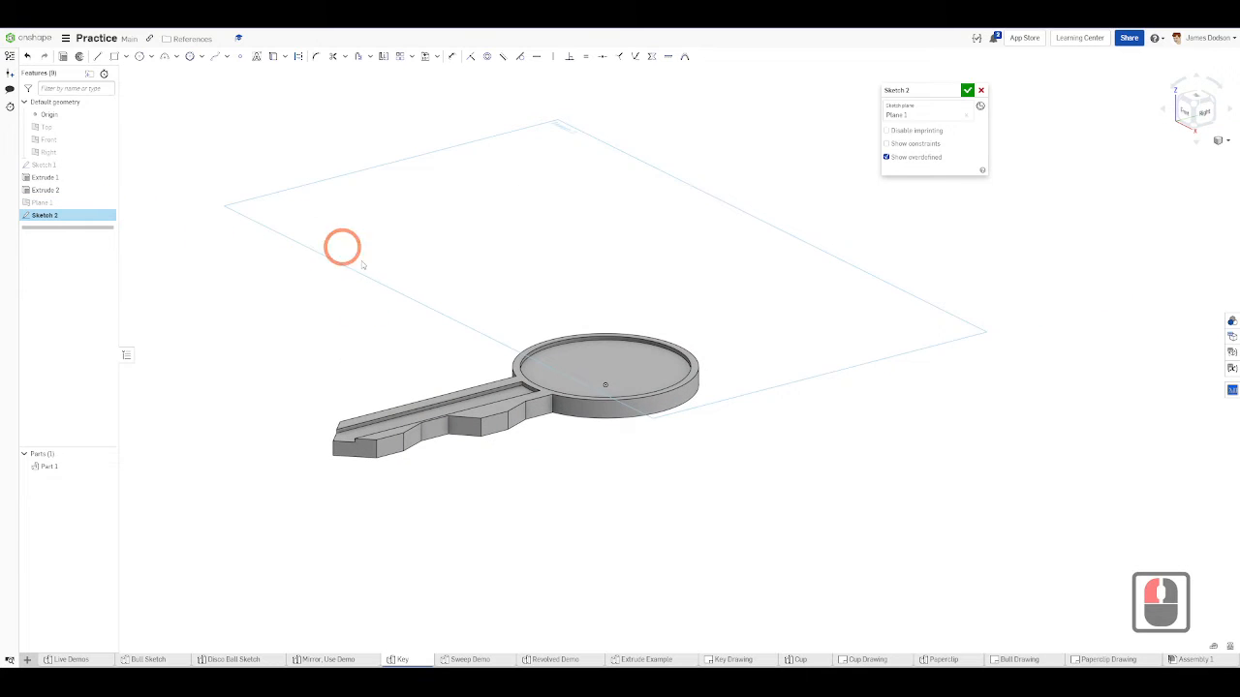
pyautogui.scroll(-3, 372, 275)
pyautogui.moveTo(374, 275); pyautogui.dragTo(377, 296, button='right')
pyautogui.scroll(-1, 377, 296)
pyautogui.scroll(1, 491, 320)
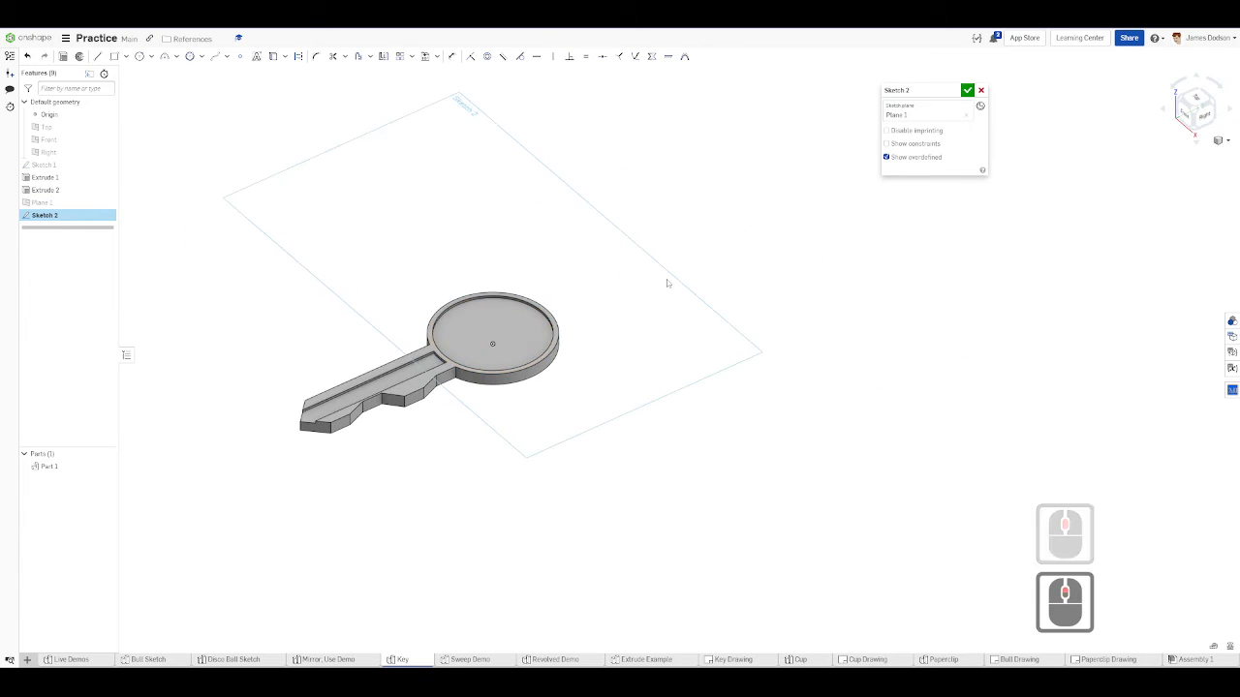
# - Turn the view normal to the sketch plane and examine the round head of the key up close
pyautogui.scroll(4, 425, 306)
pyautogui.scroll(-4, 225, 432)
pyautogui.scroll(3, 260, 404)
pyautogui.scroll(-4, 326, 471)
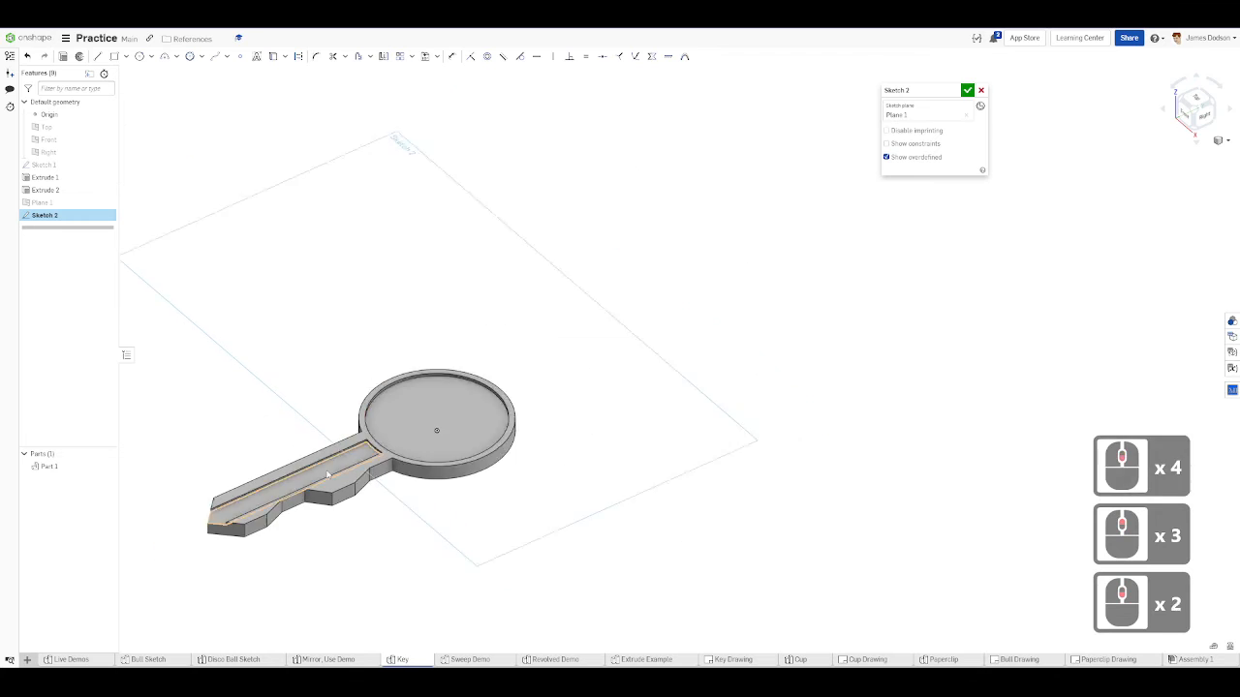
pyautogui.moveTo(351, 446); pyautogui.dragTo(565, 457, button='middle')
pyautogui.press('n')
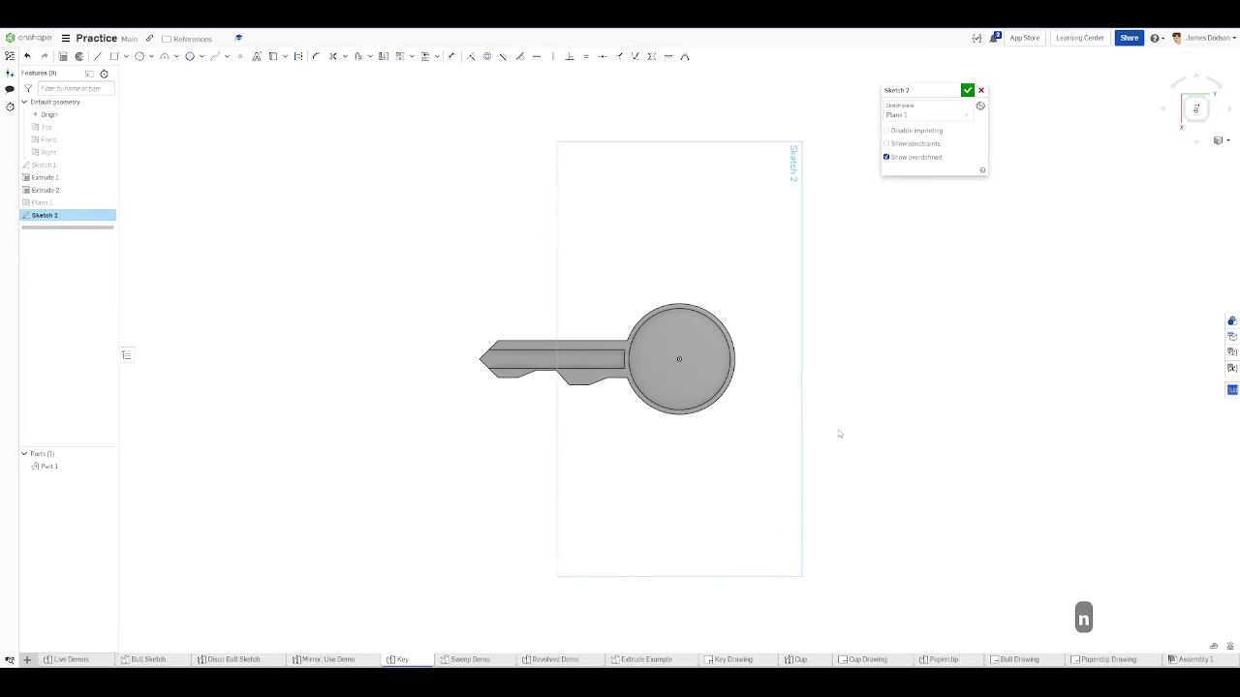
pyautogui.scroll(2, 689, 375)
pyautogui.scroll(6, 703, 392)
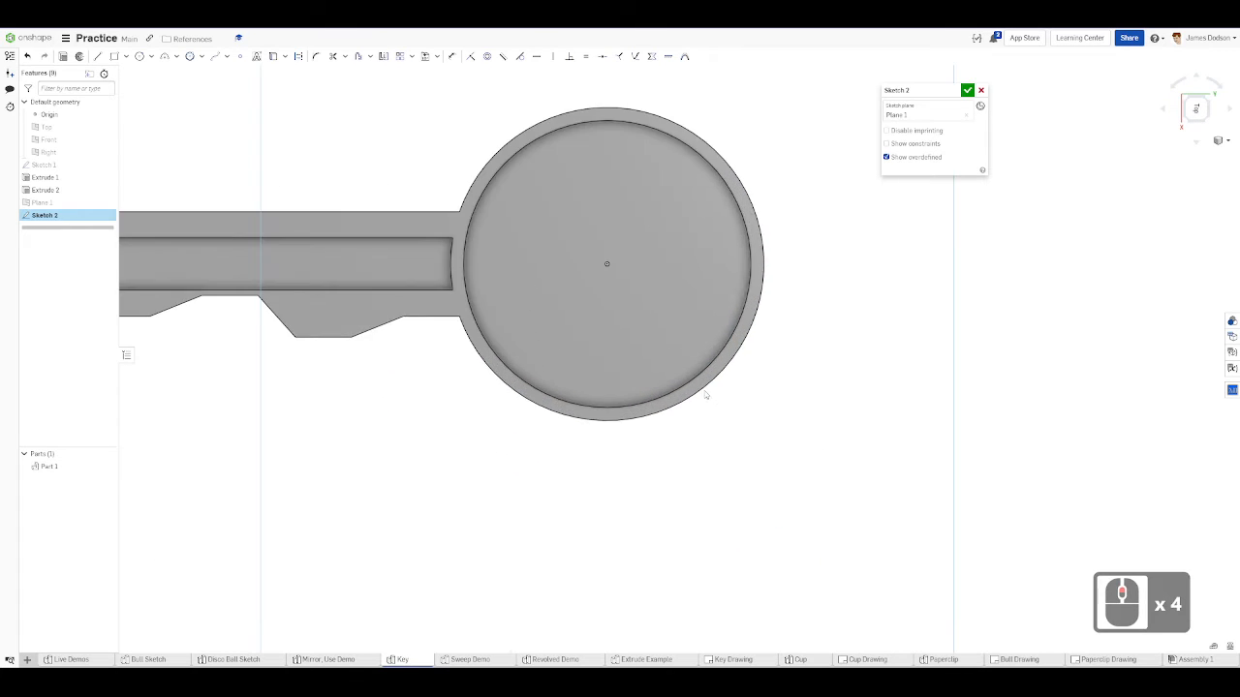
# - Project the key's raised top face outline into the sketch with Use, and hide Part 1
pyautogui.scroll(-9, 478, 360)
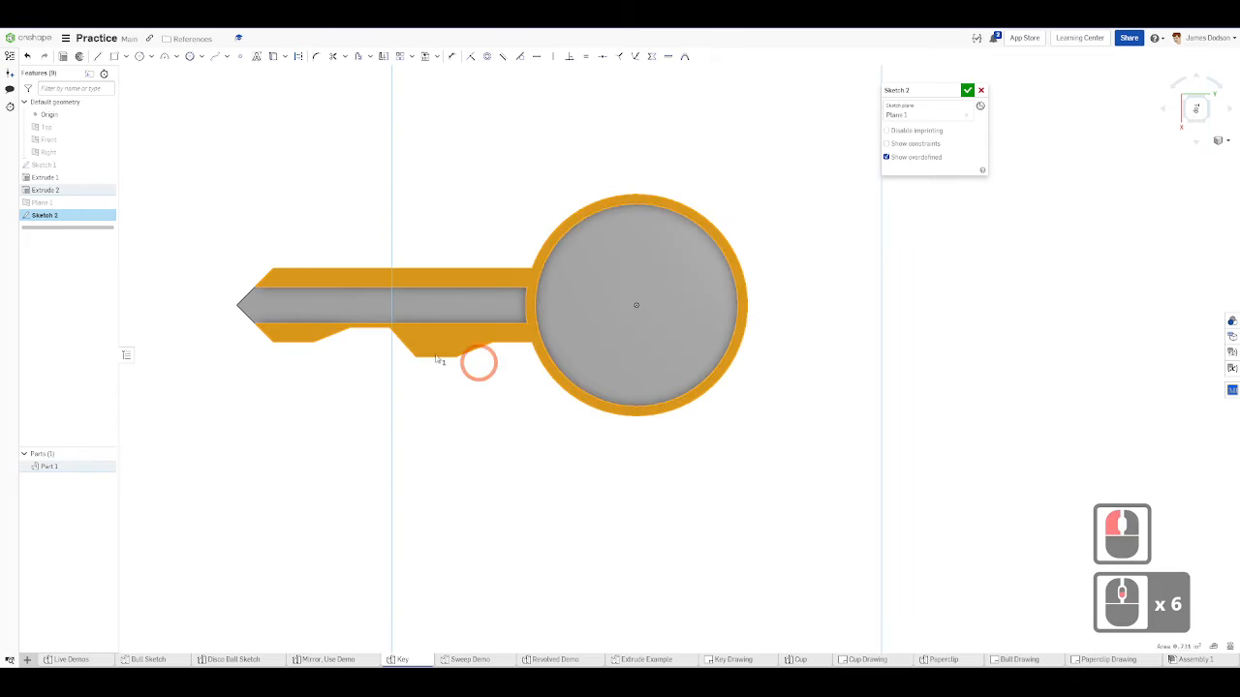
pyautogui.scroll(5, 641, 281)
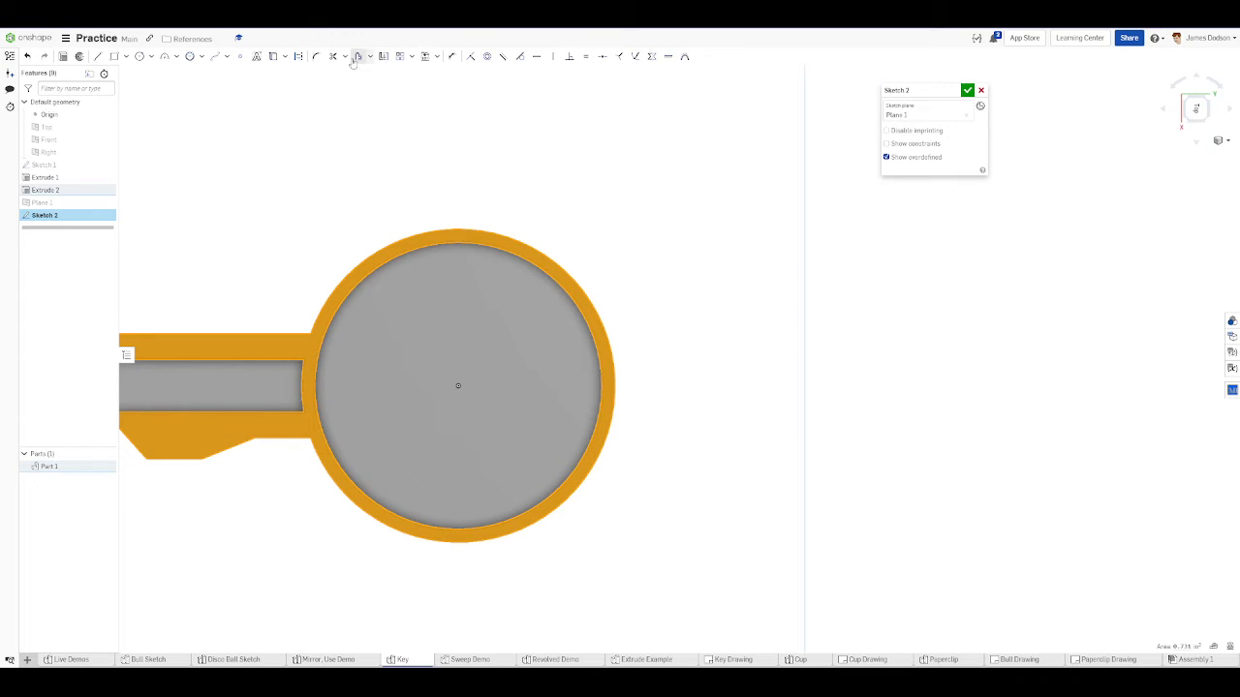
pyautogui.click(285, 56)
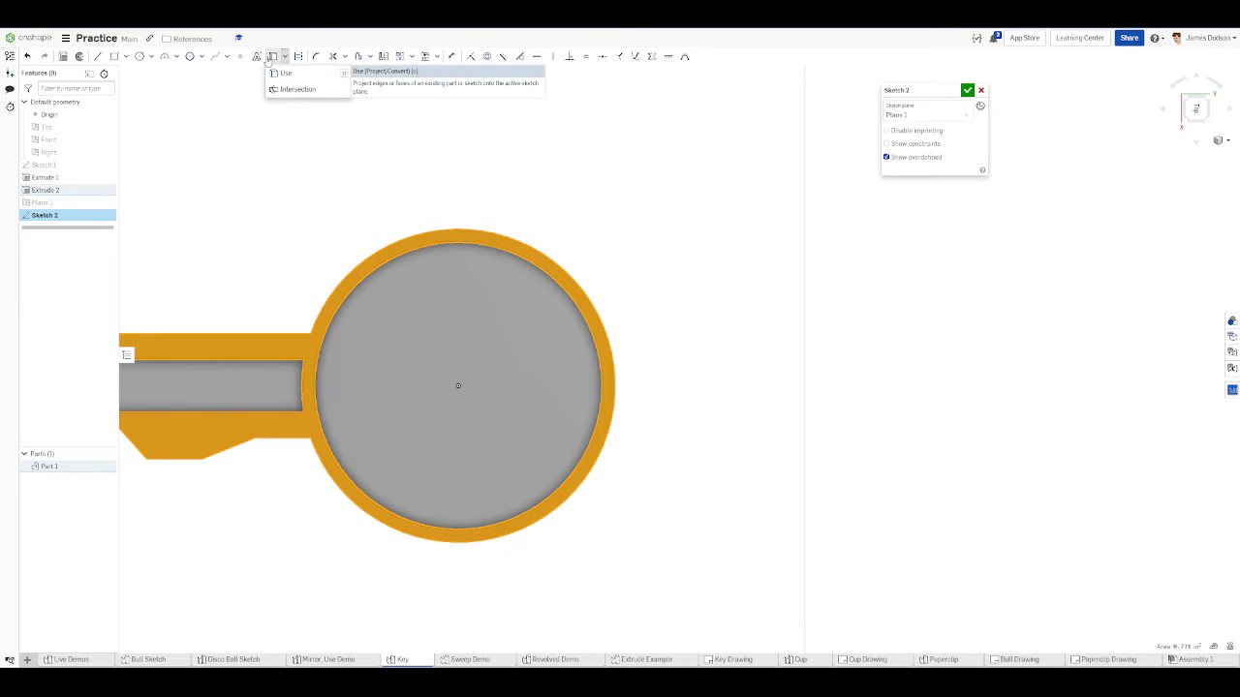
pyautogui.click(327, 125)
pyautogui.scroll(-5, 319, 119)
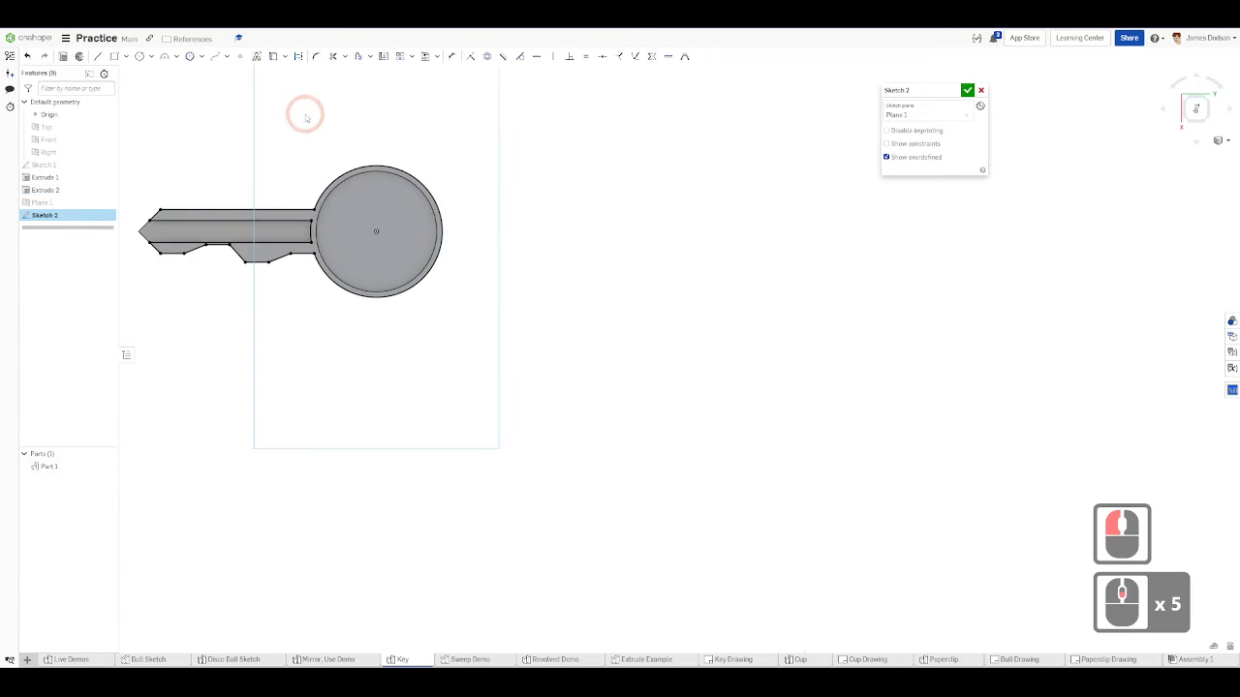
pyautogui.scroll(3, 282, 199)
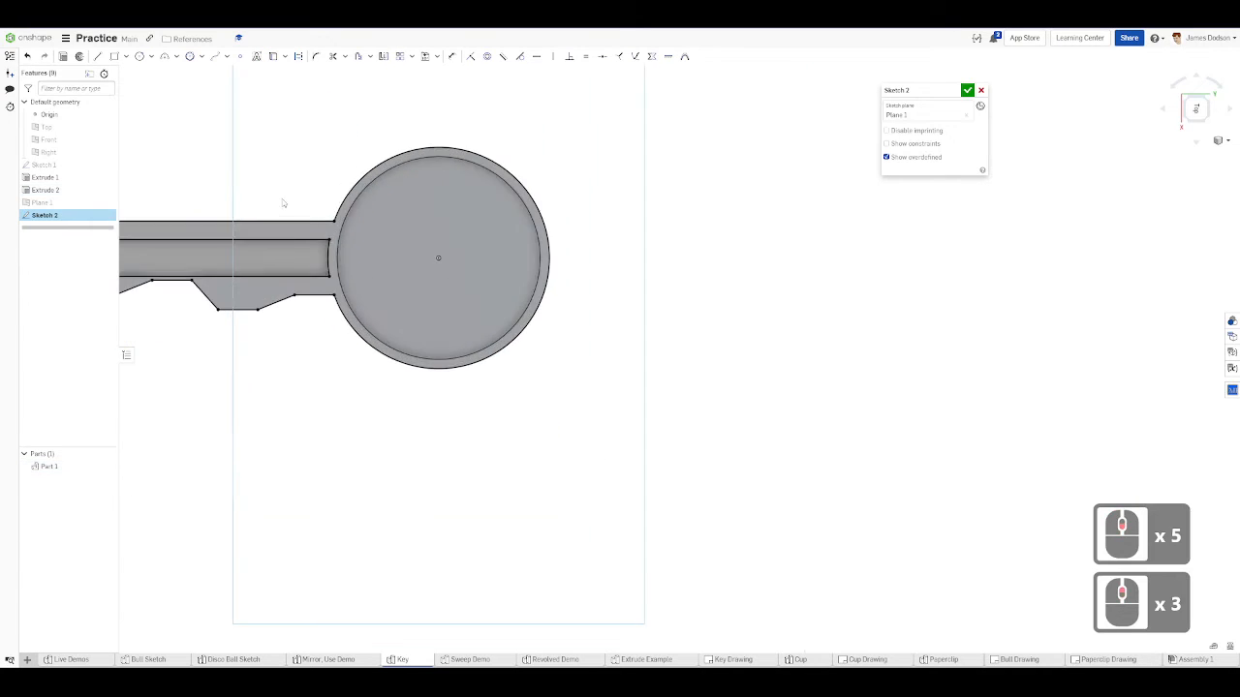
pyautogui.click(106, 466)
pyautogui.moveTo(302, 417); pyautogui.dragTo(512, 479, button='right')
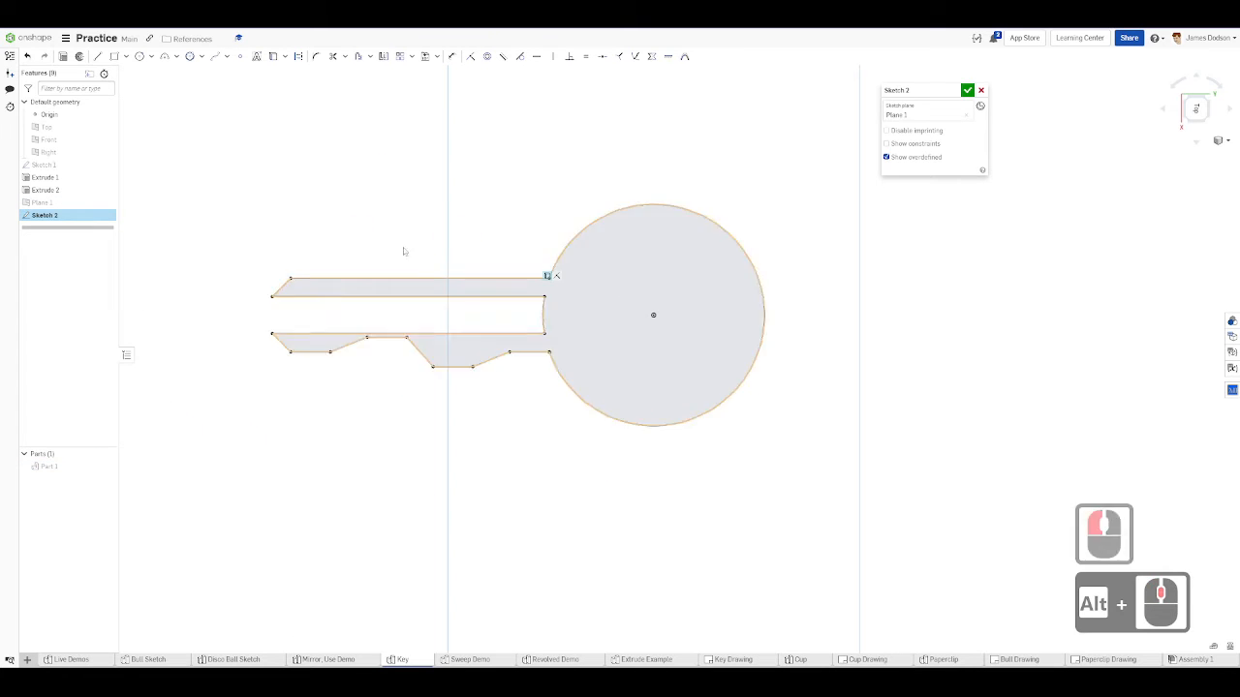
# - Draw a circle centred on the origin inside the projected key head and set its diameter to 1
pyautogui.scroll(3, 641, 319)
pyautogui.press('c')
pyautogui.click(660, 309)
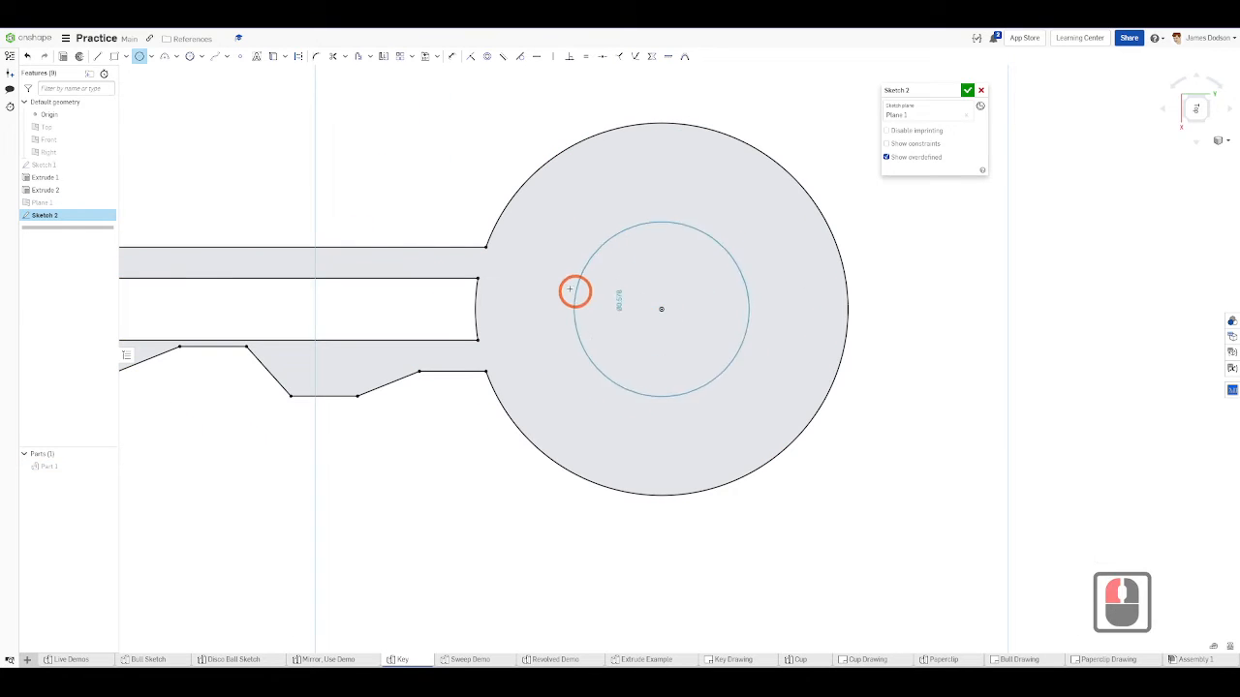
pyautogui.click(542, 275)
pyautogui.scroll(-5, 537, 271)
pyautogui.press('Escape')
pyautogui.press('d')
pyautogui.click(665, 239)
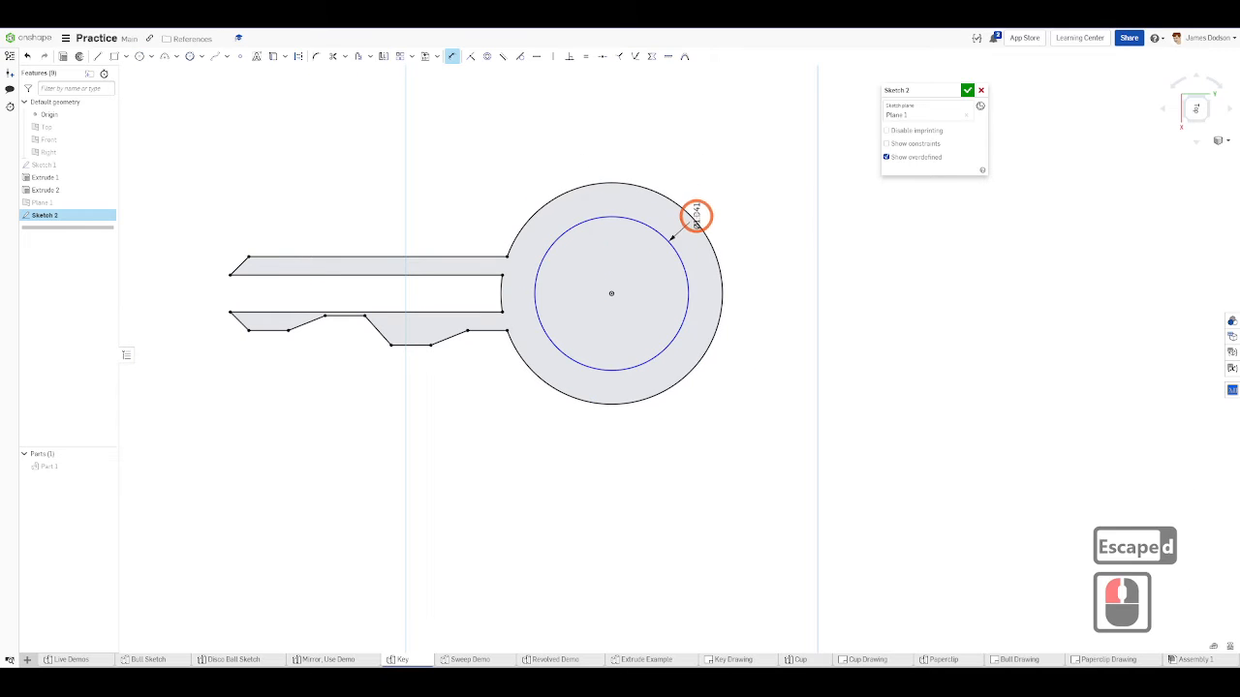
pyautogui.click(695, 220)
pyautogui.click(681, 233)
pyautogui.press('Escape')
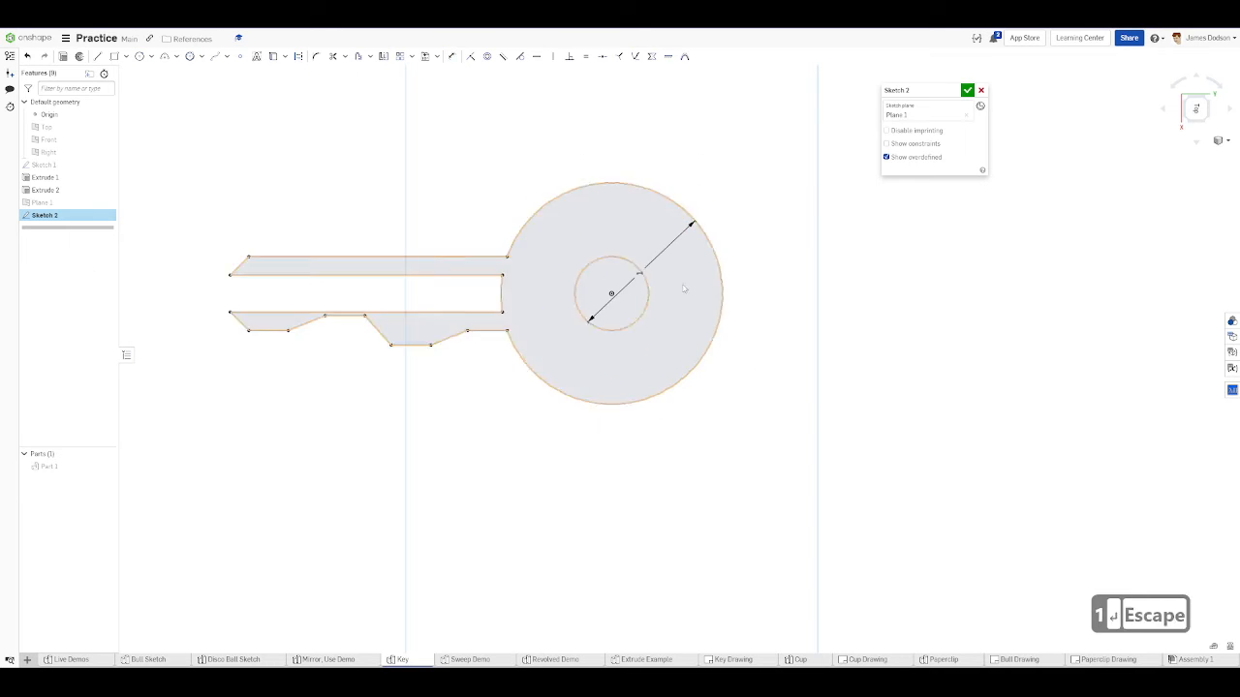
# - Replace the long upper edge of the projected key blade with an outward-bulging arc between the same end points
pyautogui.scroll(-5, 514, 334)
pyautogui.click(371, 277)
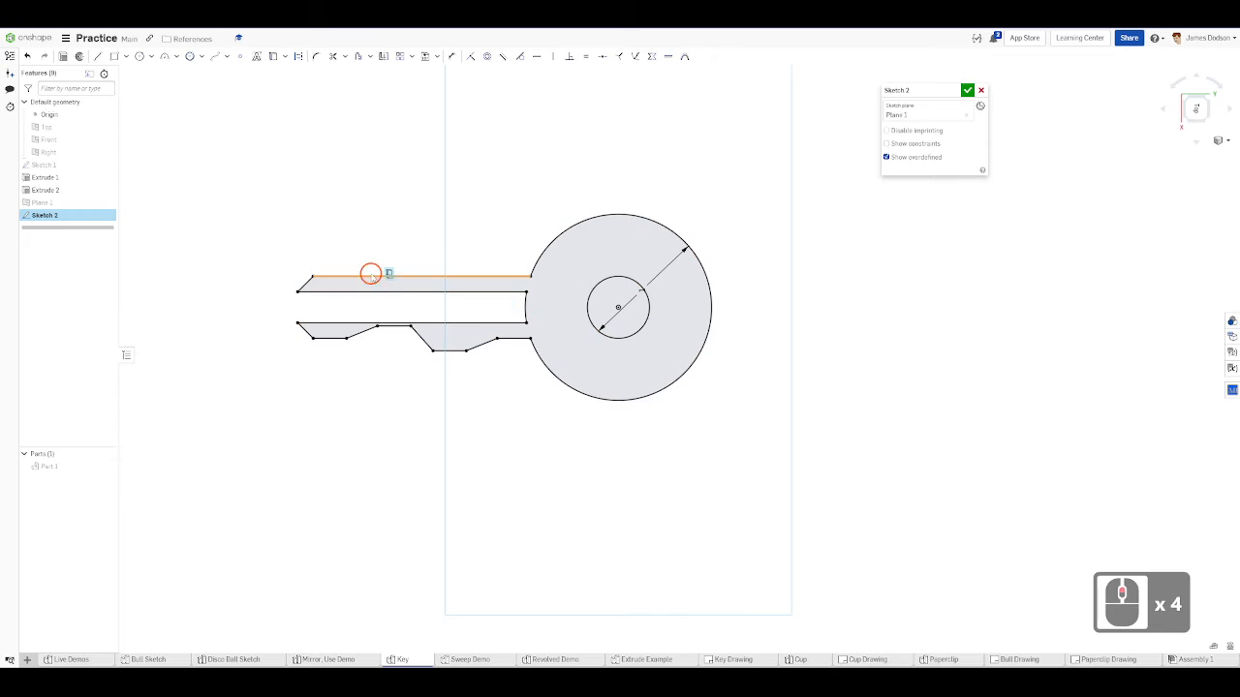
pyautogui.press('Delete')
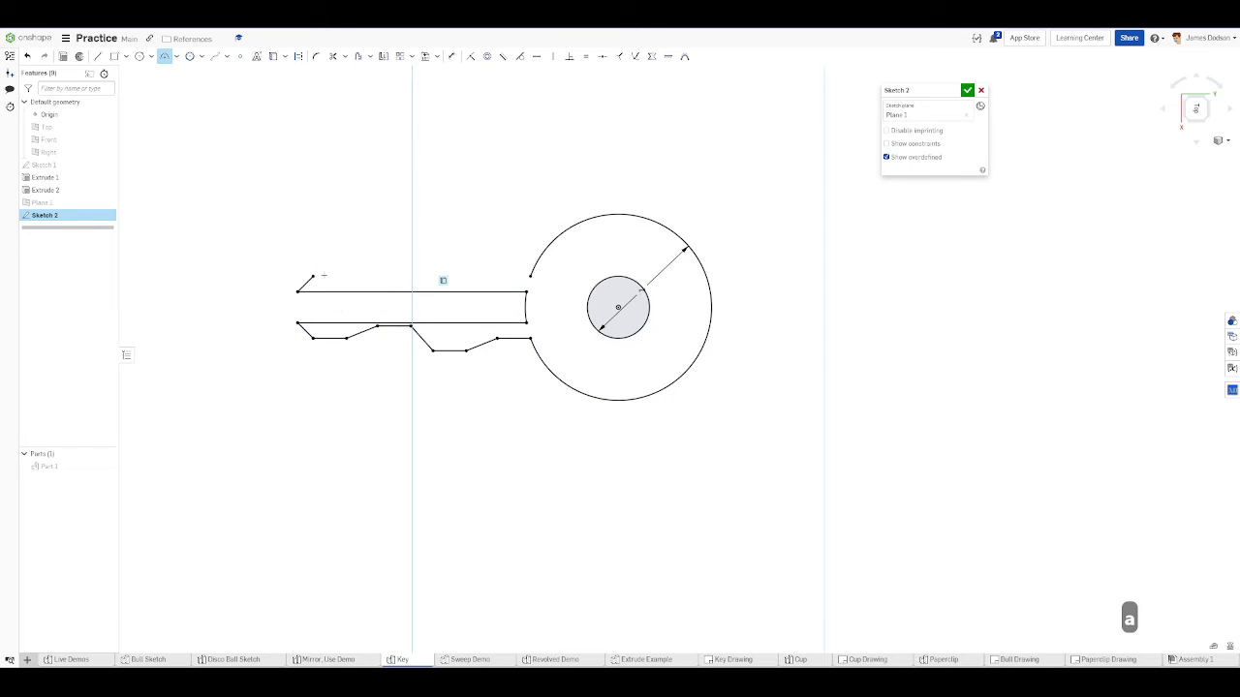
pyautogui.moveTo(313, 277); pyautogui.dragTo(518, 264)
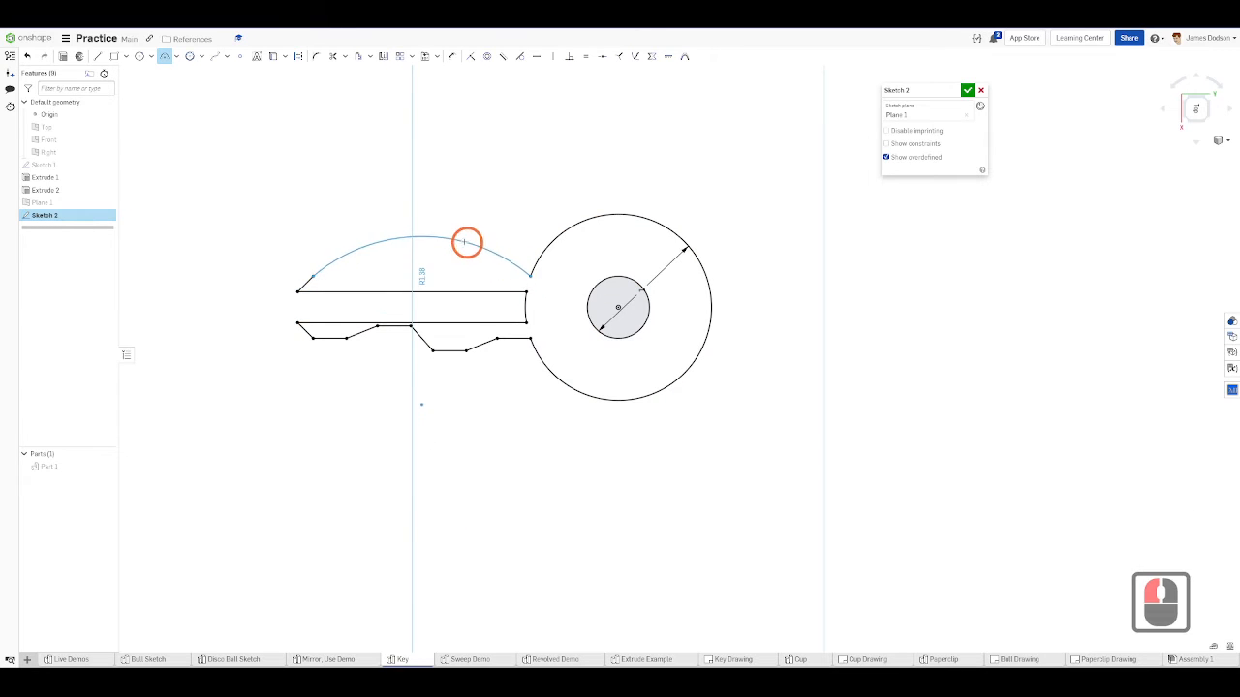
pyautogui.click(530, 275)
pyautogui.press('Escape')
pyautogui.scroll(-5, 327, 219)
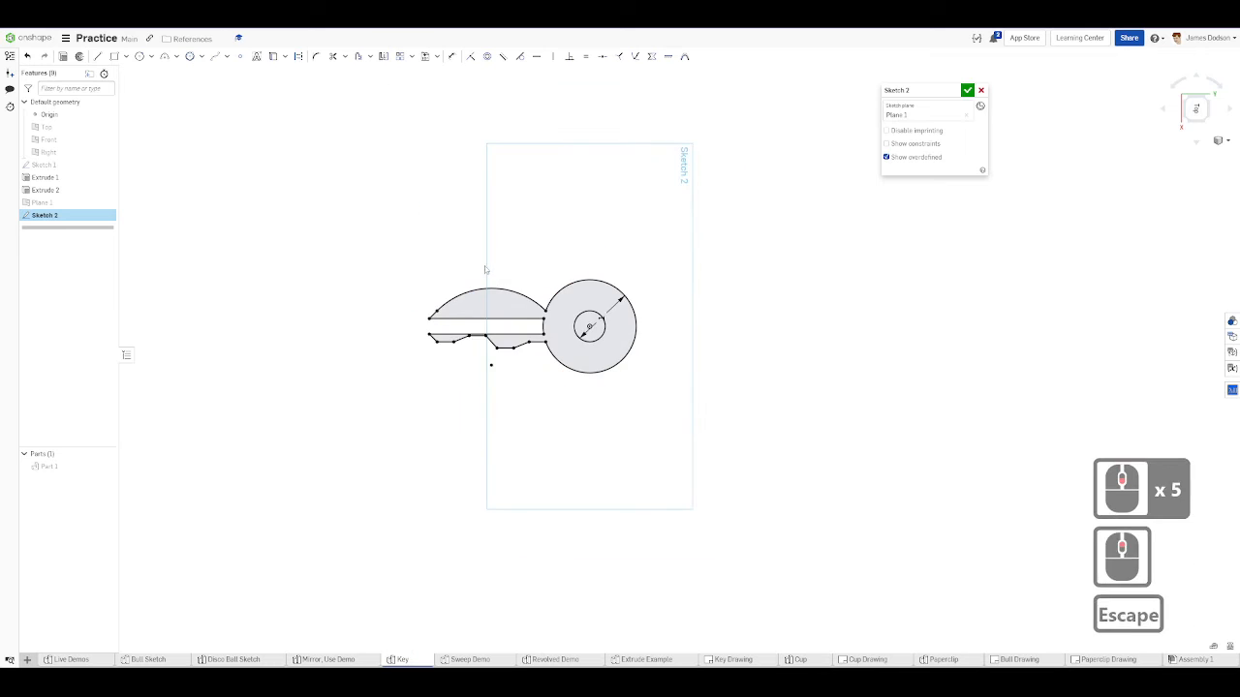
pyautogui.scroll(3, 466, 206)
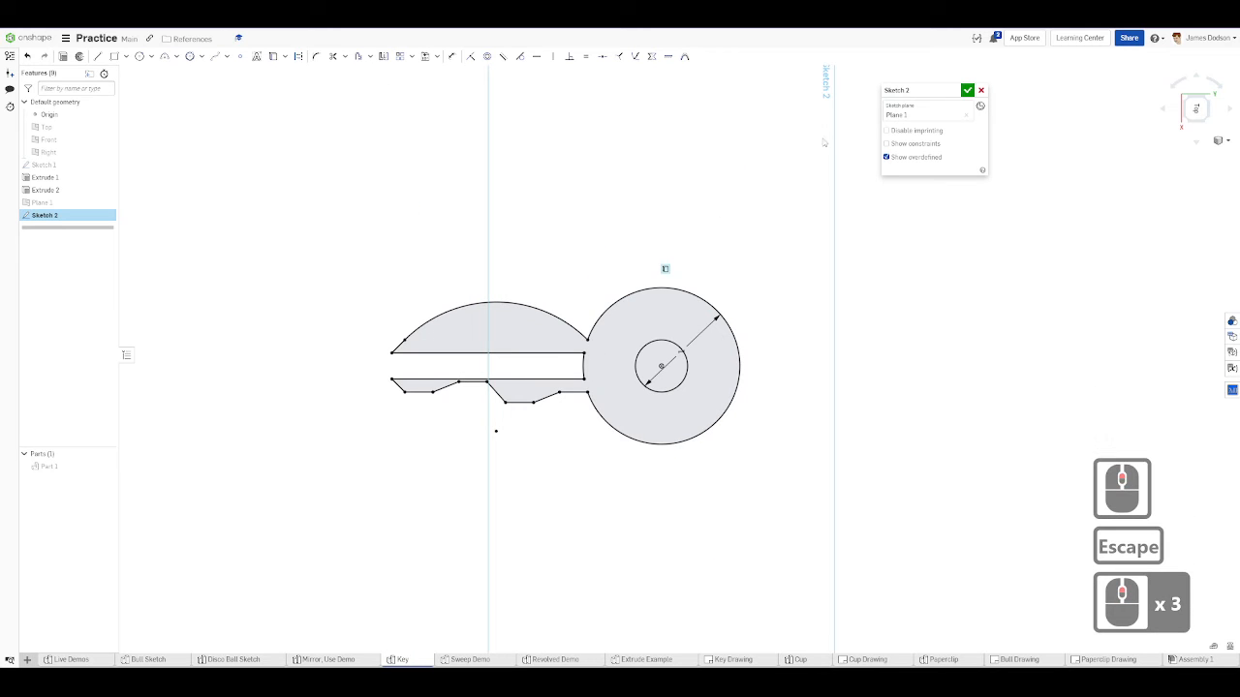
# - Discard the sketch on Plane 1 and return to an angled view of the solid key
pyautogui.click(982, 91)
pyautogui.moveTo(543, 482); pyautogui.dragTo(592, 387, button='middle')
pyautogui.scroll(3, 581, 335)
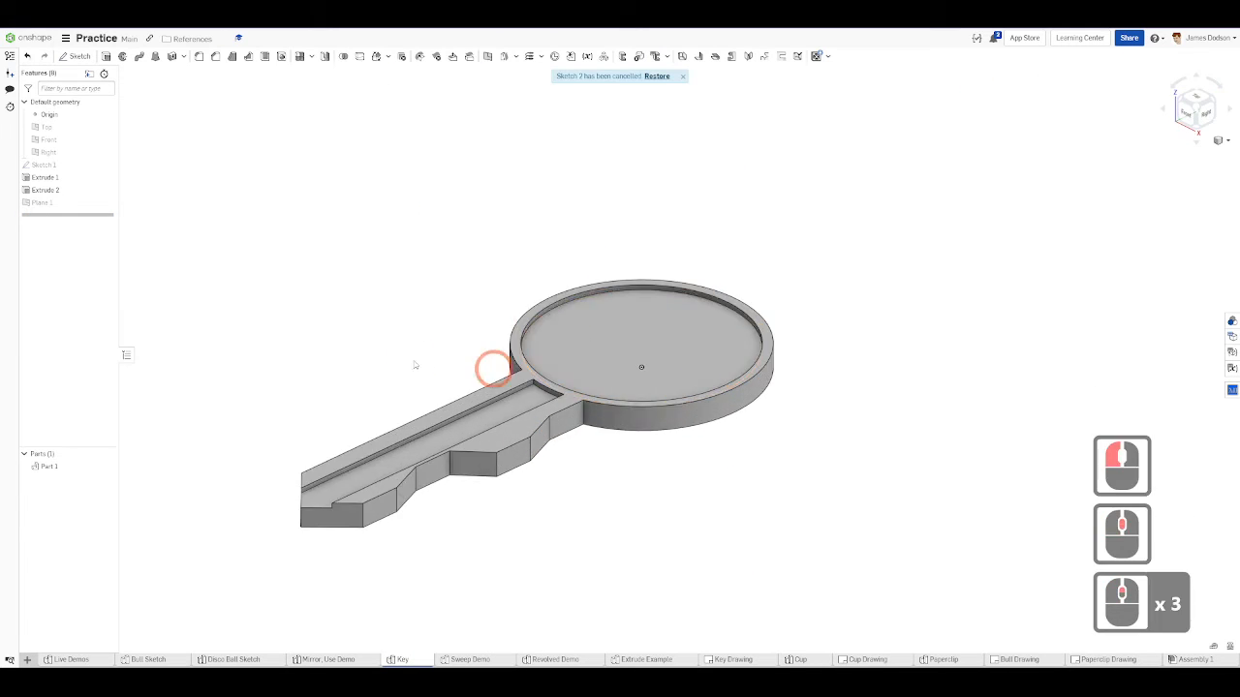
pyautogui.scroll(-5, 227, 287)
pyautogui.keyDown('alt'); pyautogui.moveTo(814, 318); pyautogui.dragTo(870, 327, button='middle'); pyautogui.keyUp('alt')
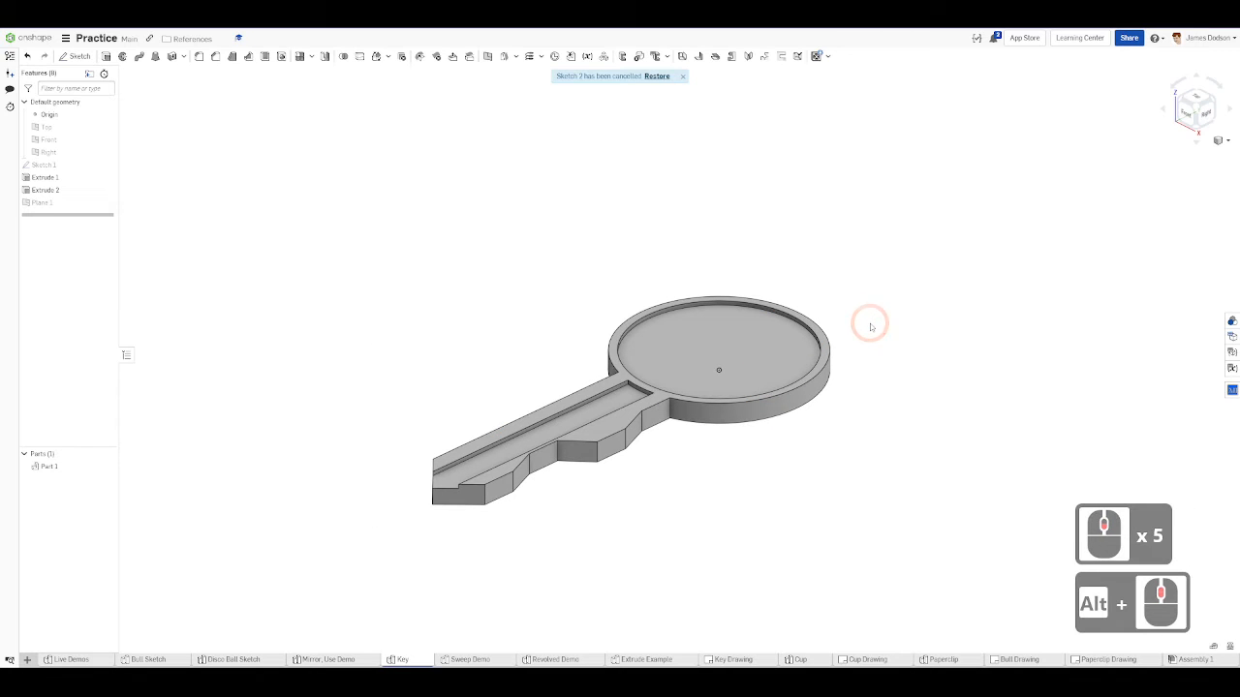
pyautogui.keyDown('alt'); pyautogui.middleClick(713, 558); pyautogui.keyUp('alt')
pyautogui.hotkey('ctrl', 'shift', '1')
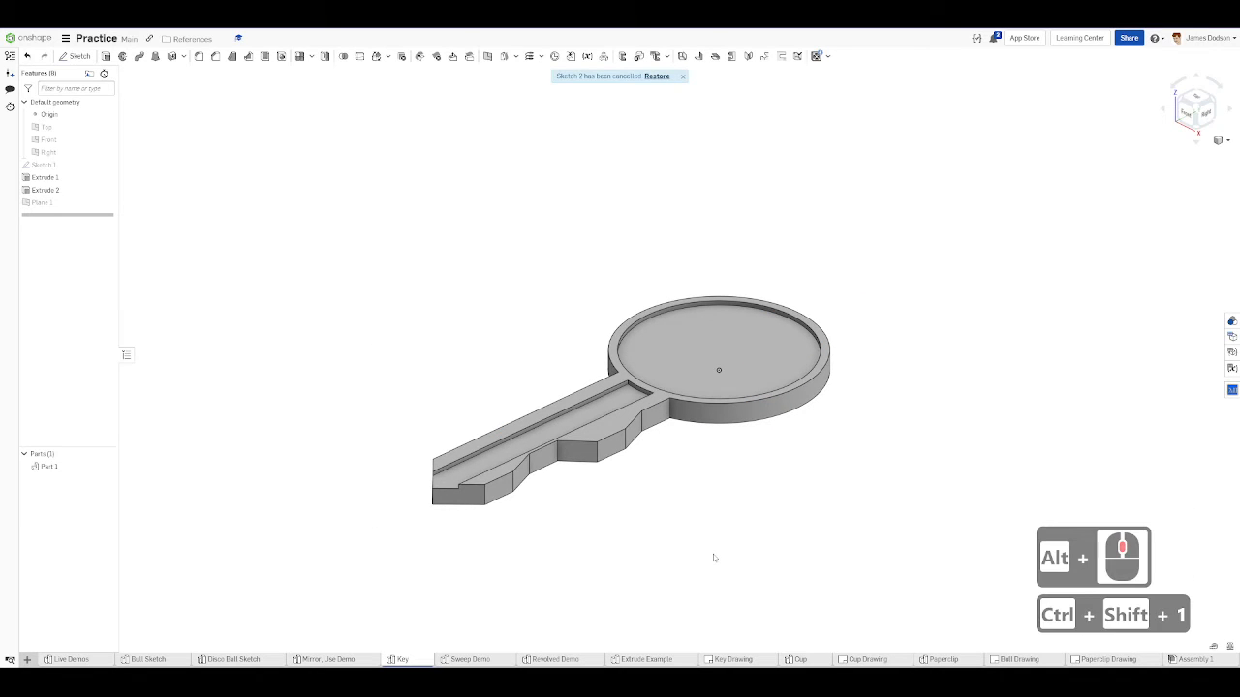
pyautogui.hotkey('ctrl', 'shift', '2')
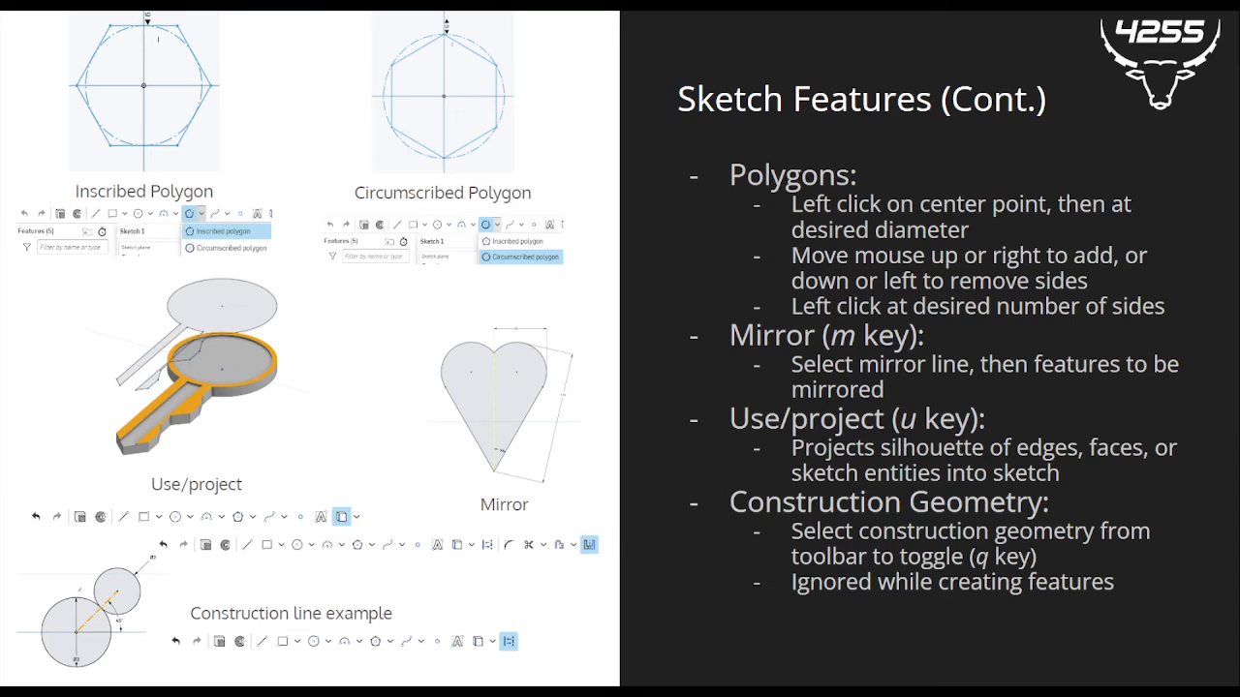
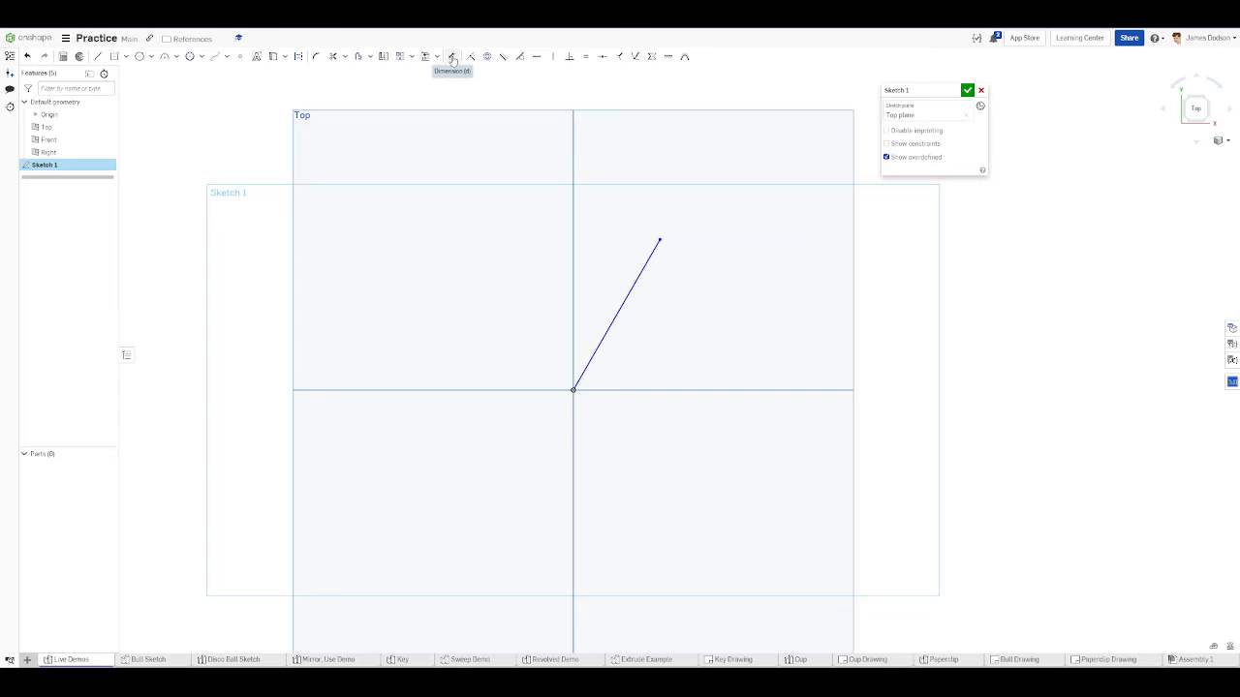
# - Dimension the length of the slanted line in the Live Demos sketch and set it to 2
pyautogui.click(452, 56)
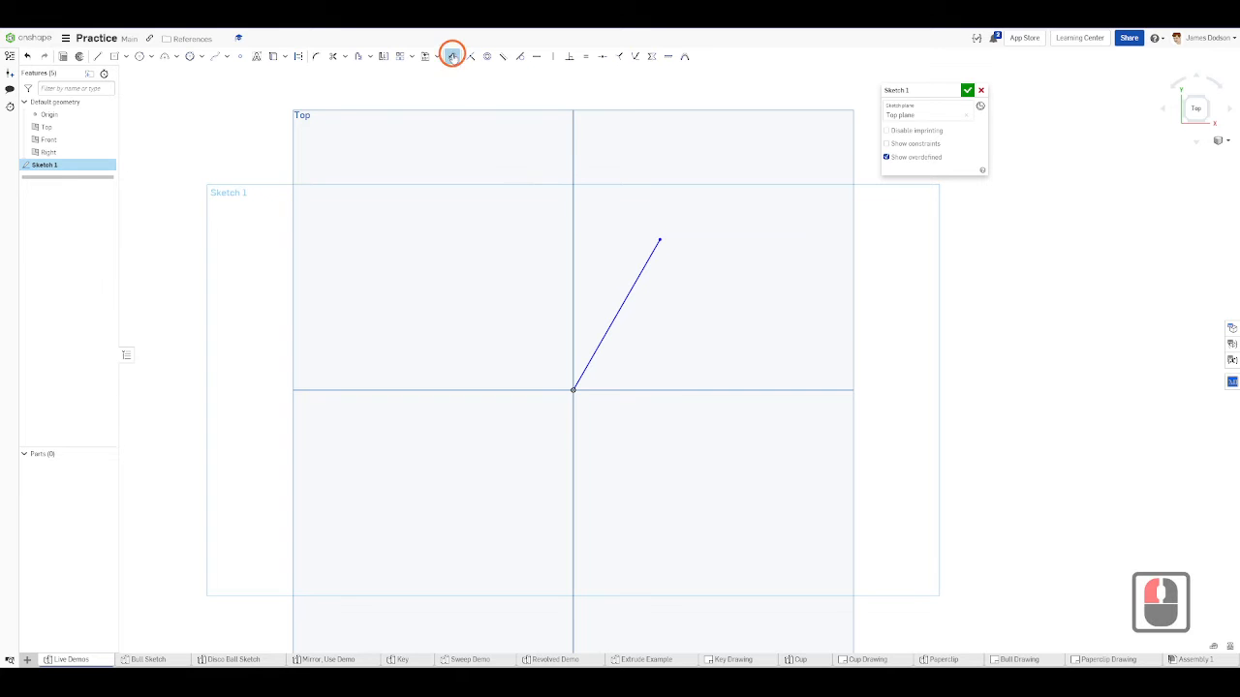
pyautogui.click(625, 295)
pyautogui.click(647, 341)
pyautogui.write('2')
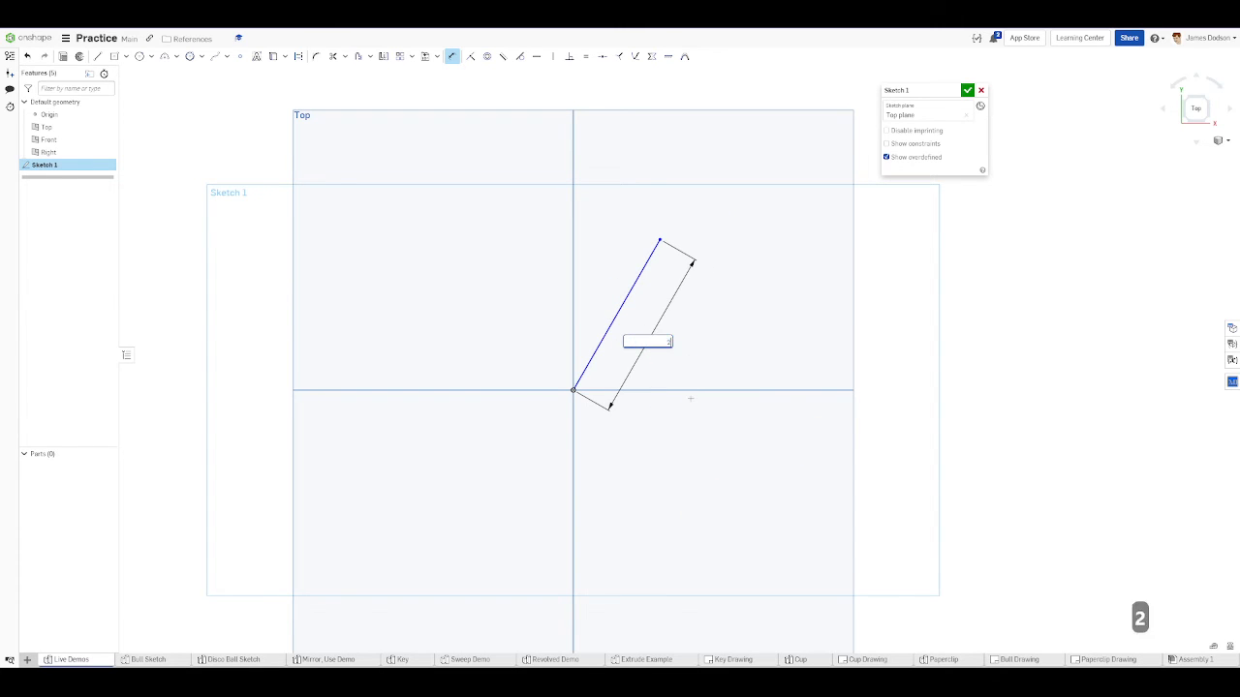
pyautogui.click(690, 398)
pyautogui.scroll(-4, 697, 339)
pyautogui.press('Escape')
pyautogui.scroll(-1, 690, 351)
# - Undo the last length change and delete the slanted line's length dimension
pyautogui.hotkey('ctrl', 'z')
pyautogui.scroll(4, 684, 339)
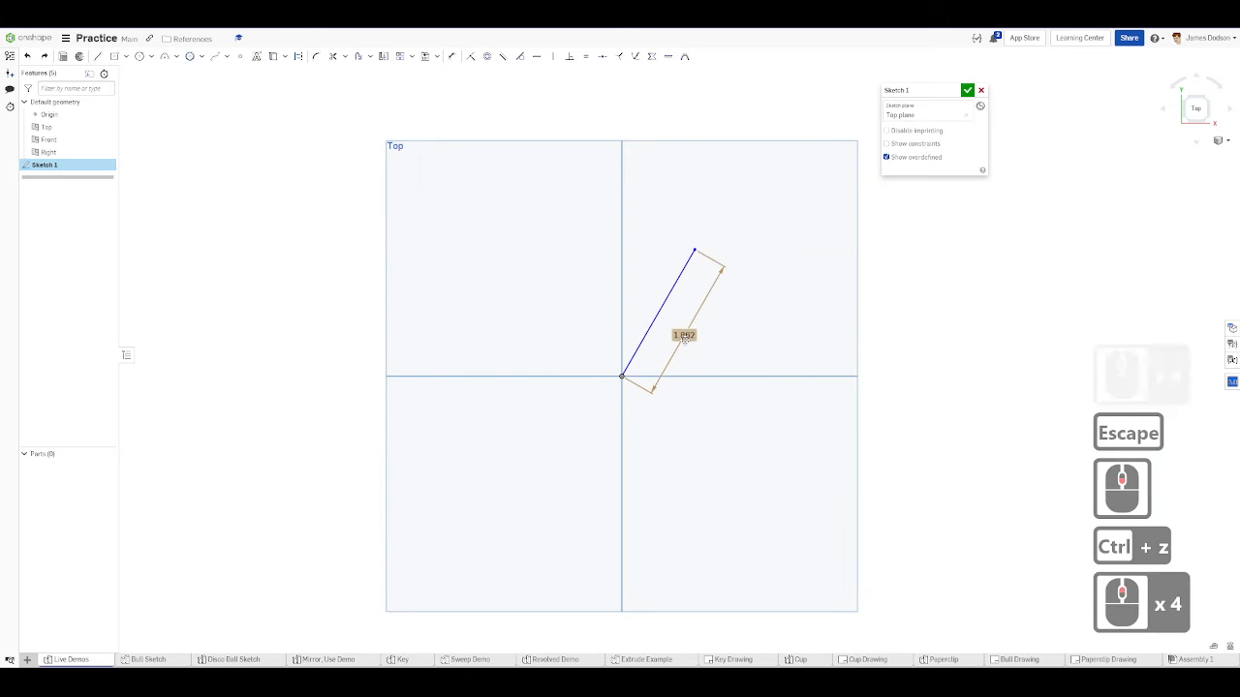
pyautogui.click(684, 338)
pyautogui.press('Delete')
# - Dimension between the origin and the line's upper end point, previewing the vertical, aligned and horizontal placements
pyautogui.press('d')
pyautogui.click(621, 376)
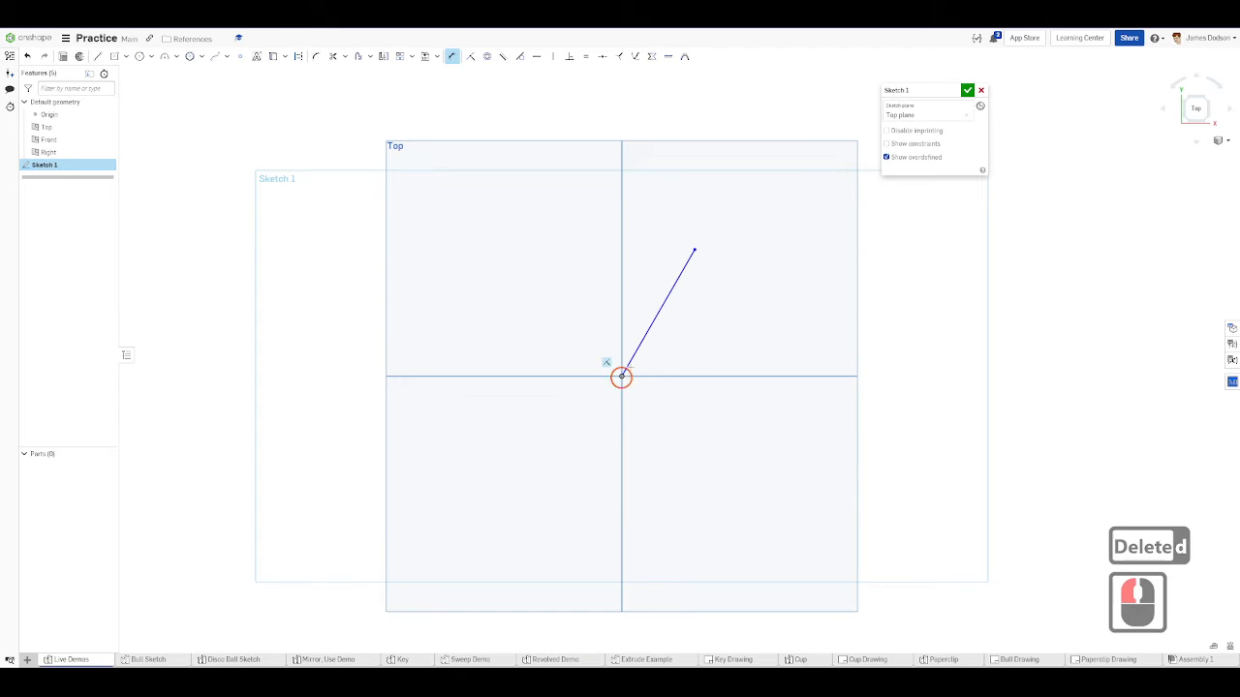
pyautogui.click(693, 251)
pyautogui.click(673, 335)
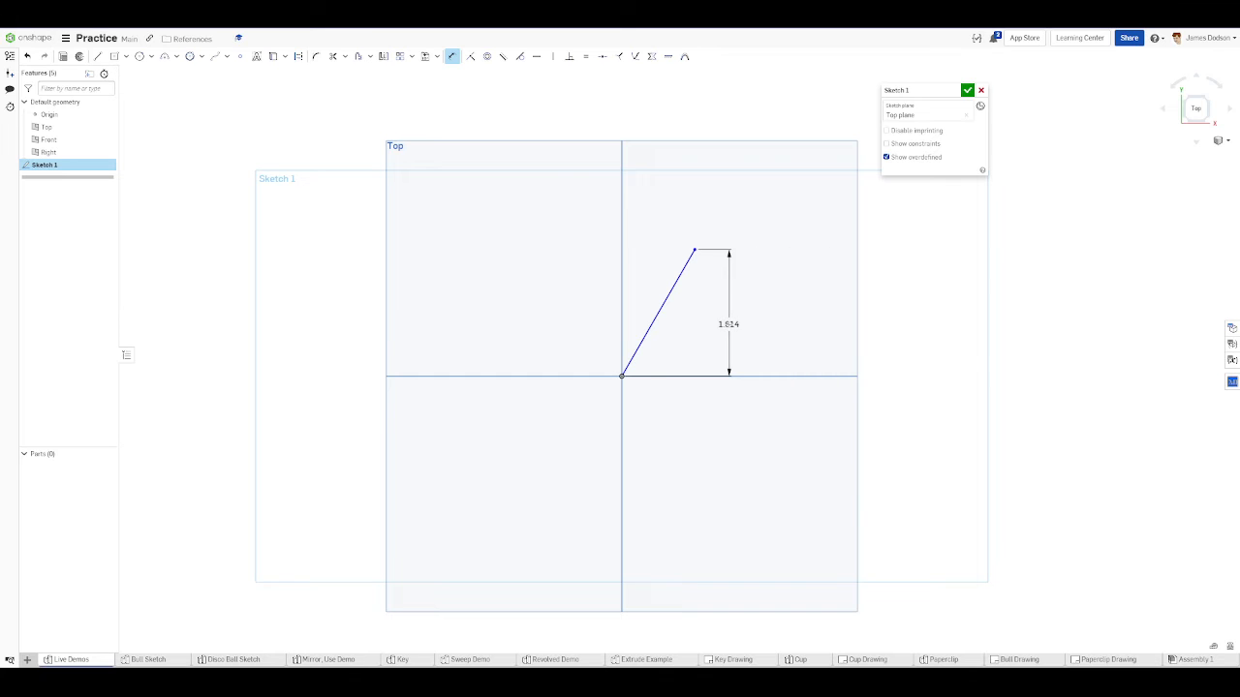
pyautogui.scroll(3, 725, 327)
pyautogui.scroll(-4, 697, 262)
pyautogui.scroll(5, 697, 261)
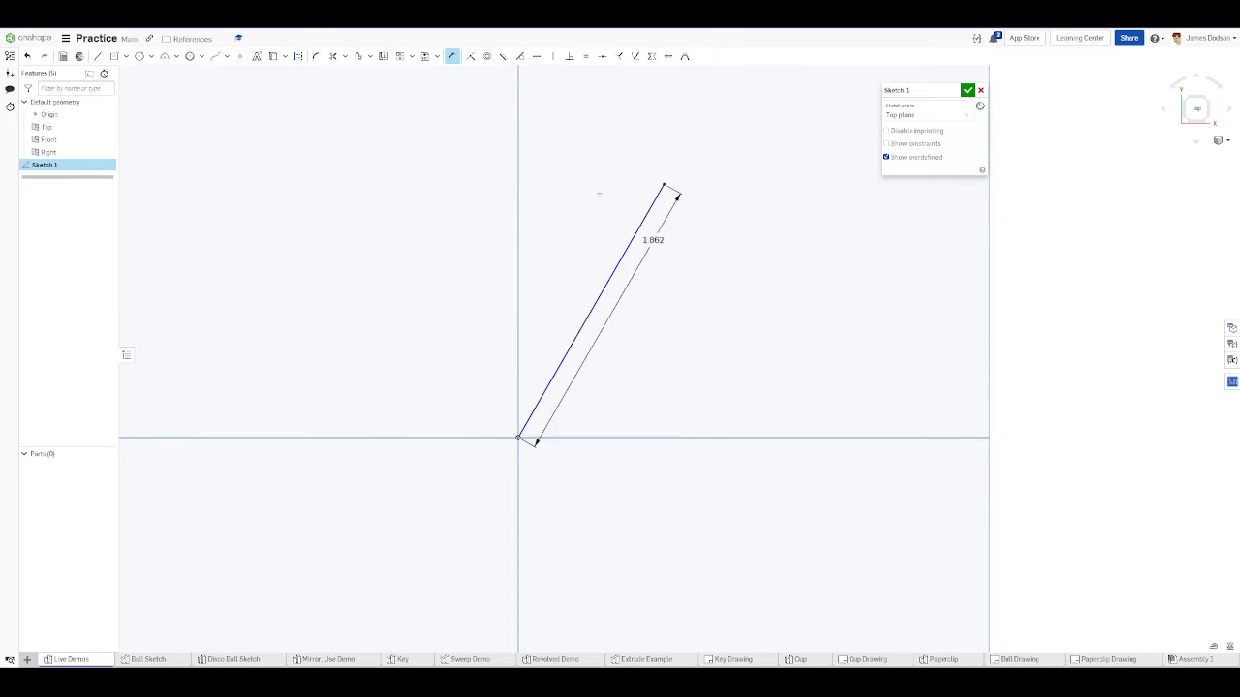
pyautogui.scroll(-3, 557, 155)
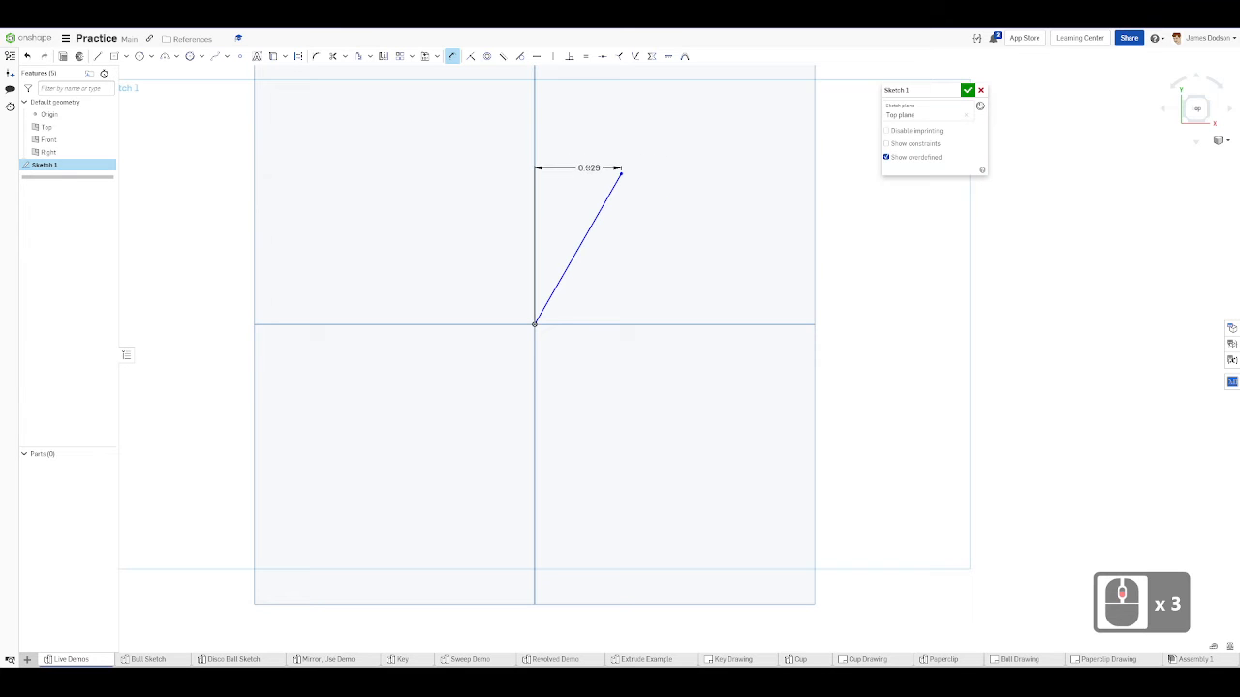
pyautogui.scroll(1, 586, 170)
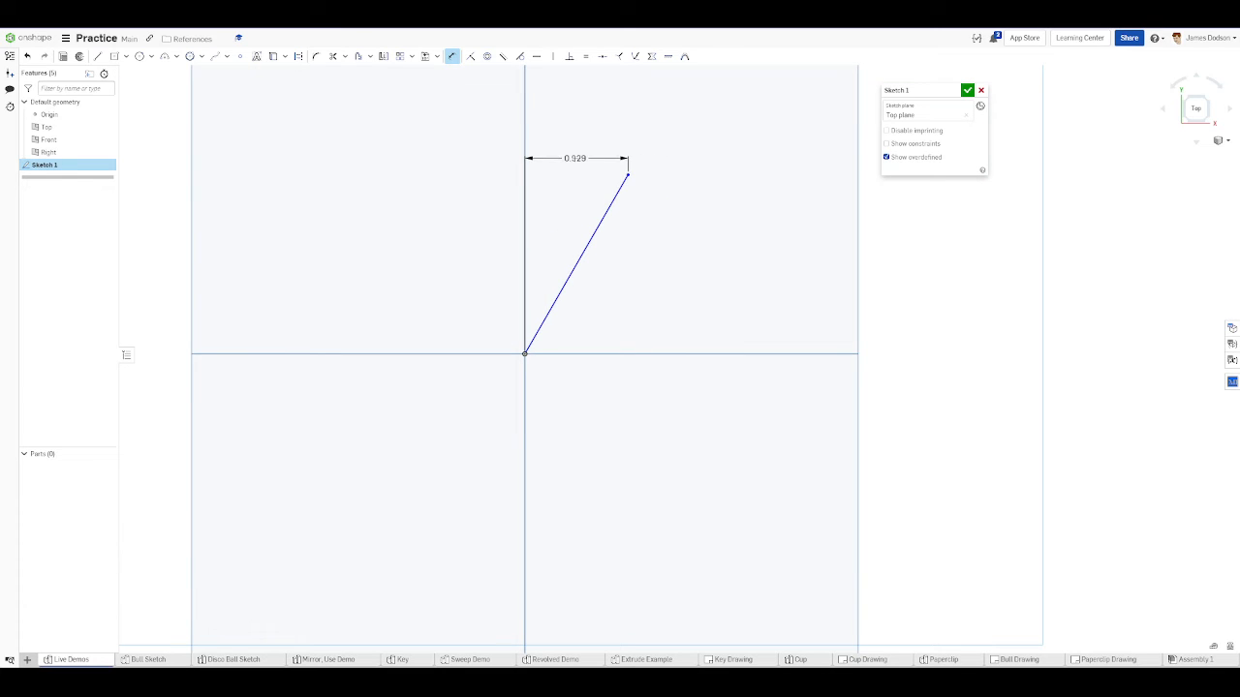
pyautogui.scroll(5, 577, 173)
pyautogui.scroll(-5, 577, 169)
pyautogui.scroll(6, 578, 170)
pyautogui.scroll(-8, 691, 226)
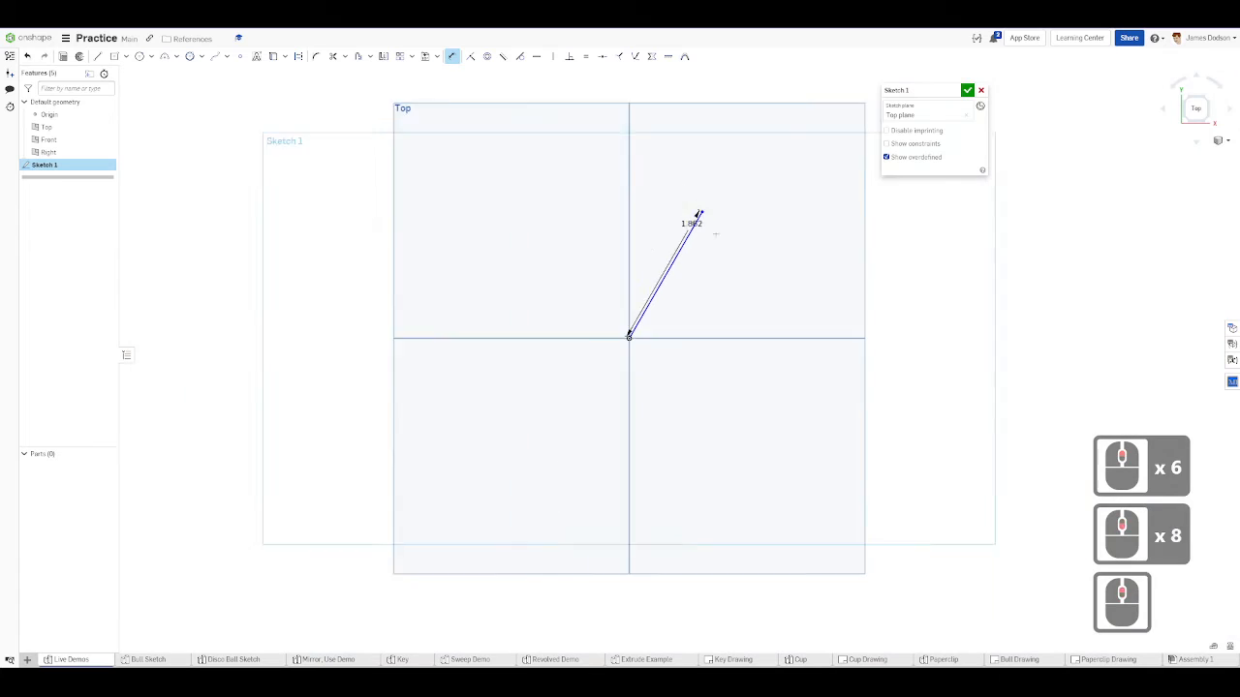
# - Place the dimension vertically beside the line and set the height to 1.5
pyautogui.scroll(-3, 715, 234)
pyautogui.click(727, 249)
pyautogui.write('1.5')
pyautogui.press('Return')
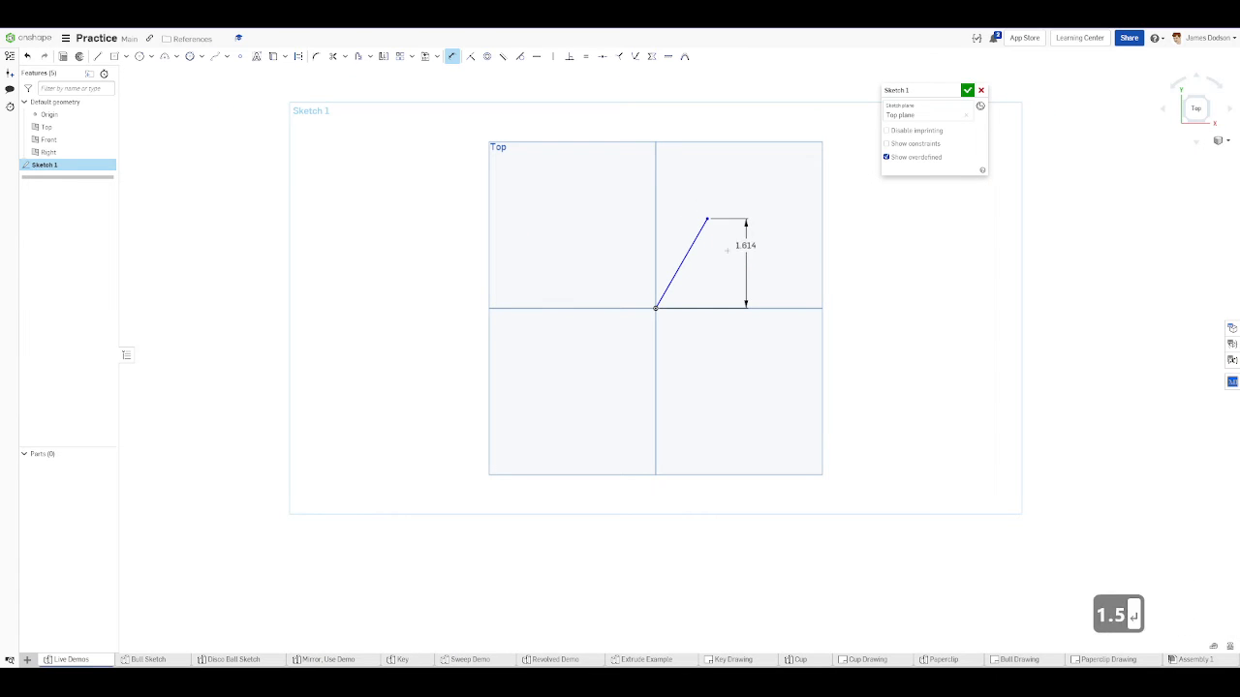
pyautogui.press('Escape')
pyautogui.scroll(4, 775, 254)
pyautogui.click(686, 201)
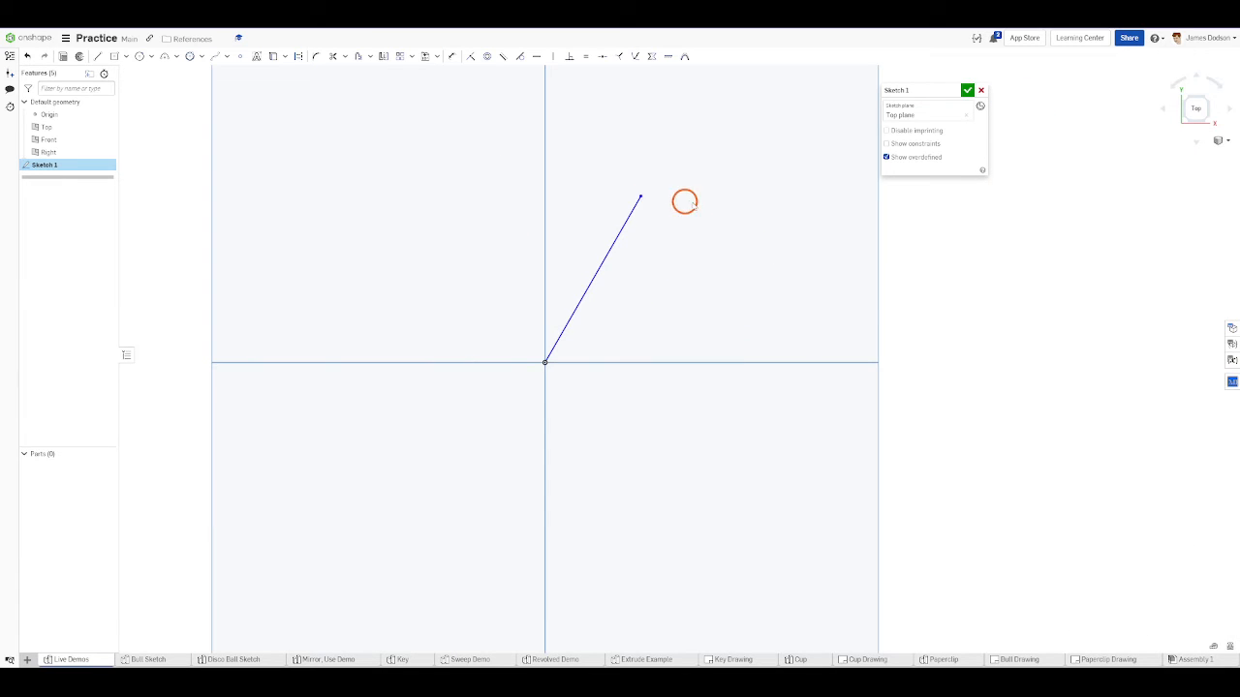
pyautogui.moveTo(693, 203); pyautogui.dragTo(644, 217)
pyautogui.press('Escape')
pyautogui.press('Escape')
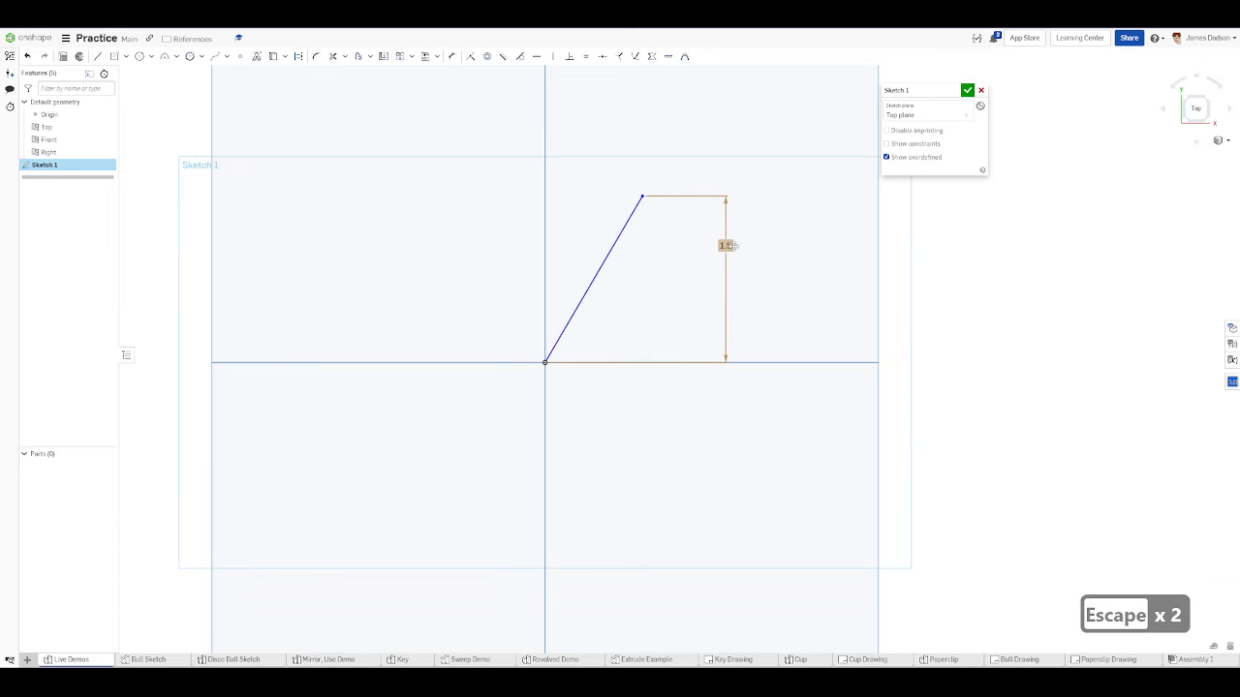
pyautogui.scroll(-4, 729, 246)
pyautogui.scroll(6, 725, 245)
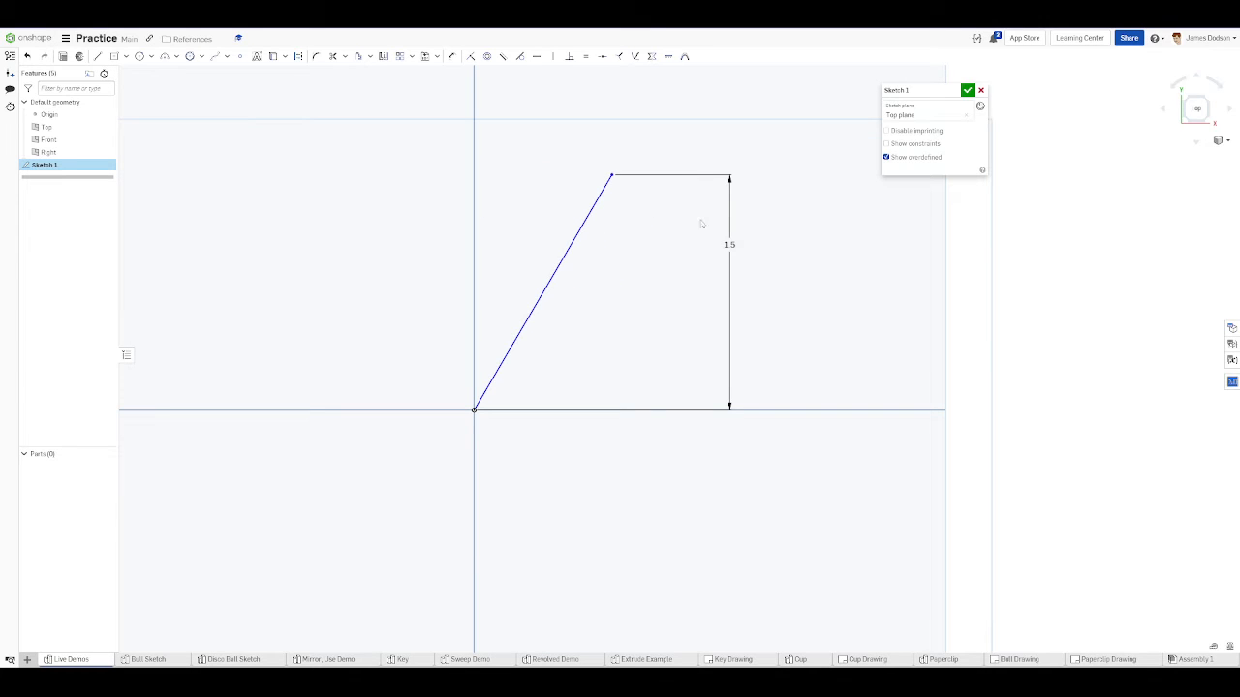
# - Delete the 1.5 height dimension and the slanted line from the sketch
pyautogui.click(728, 243)
pyautogui.press('Delete')
pyautogui.click(591, 206)
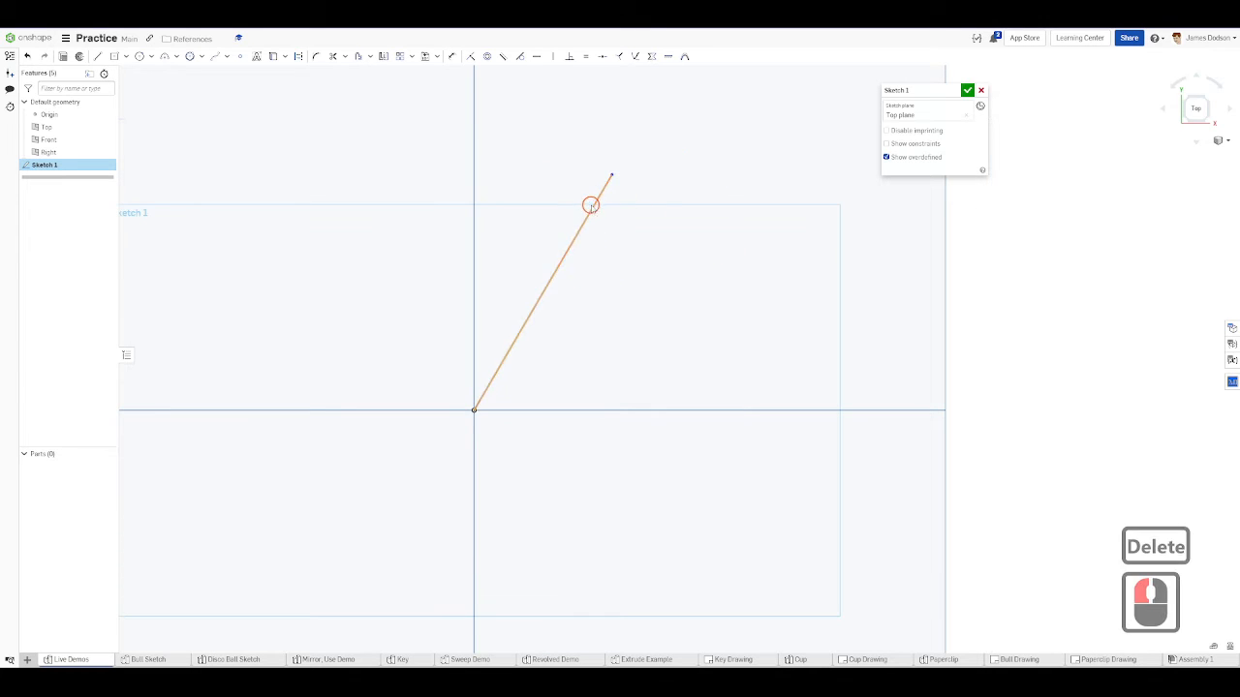
pyautogui.click(591, 207)
pyautogui.press('Delete')
# - Sketch a three-point arc bulging upward from the origin to the horizontal axis, about 2 in wide
pyautogui.scroll(-3, 581, 281)
pyautogui.press('a')
pyautogui.click(527, 346)
pyautogui.click(598, 287)
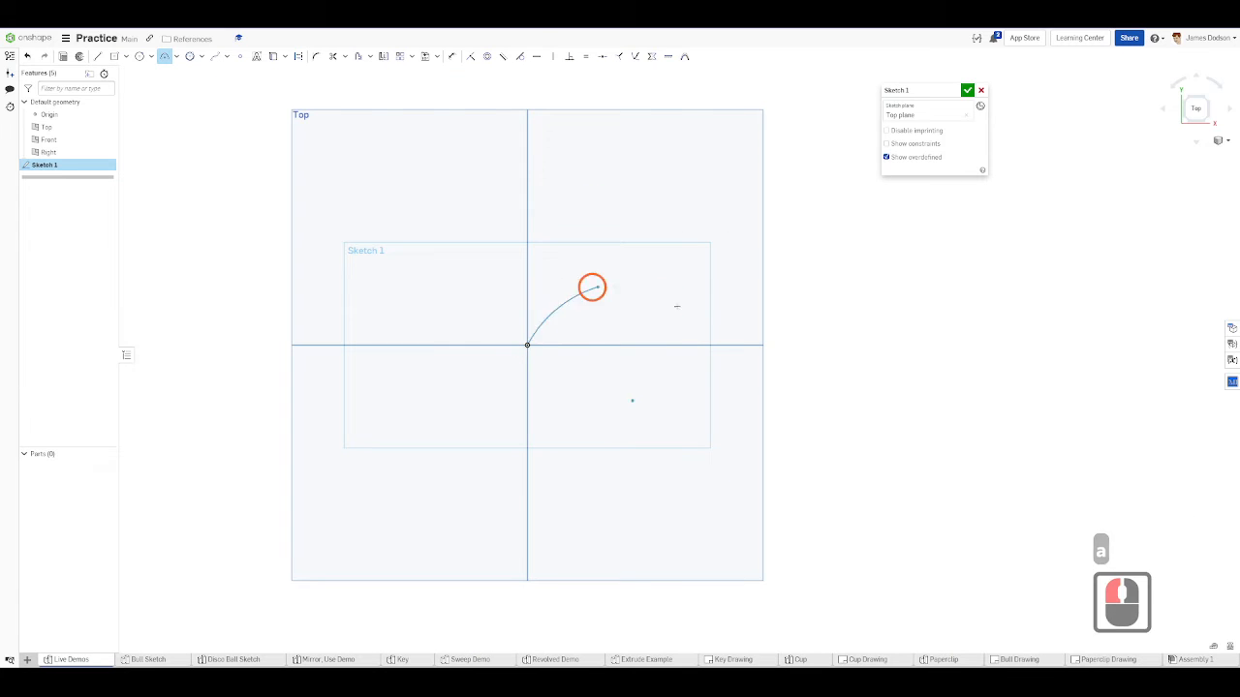
pyautogui.click(686, 345)
pyautogui.click(653, 268)
pyautogui.scroll(2, 644, 325)
pyautogui.press('Escape')
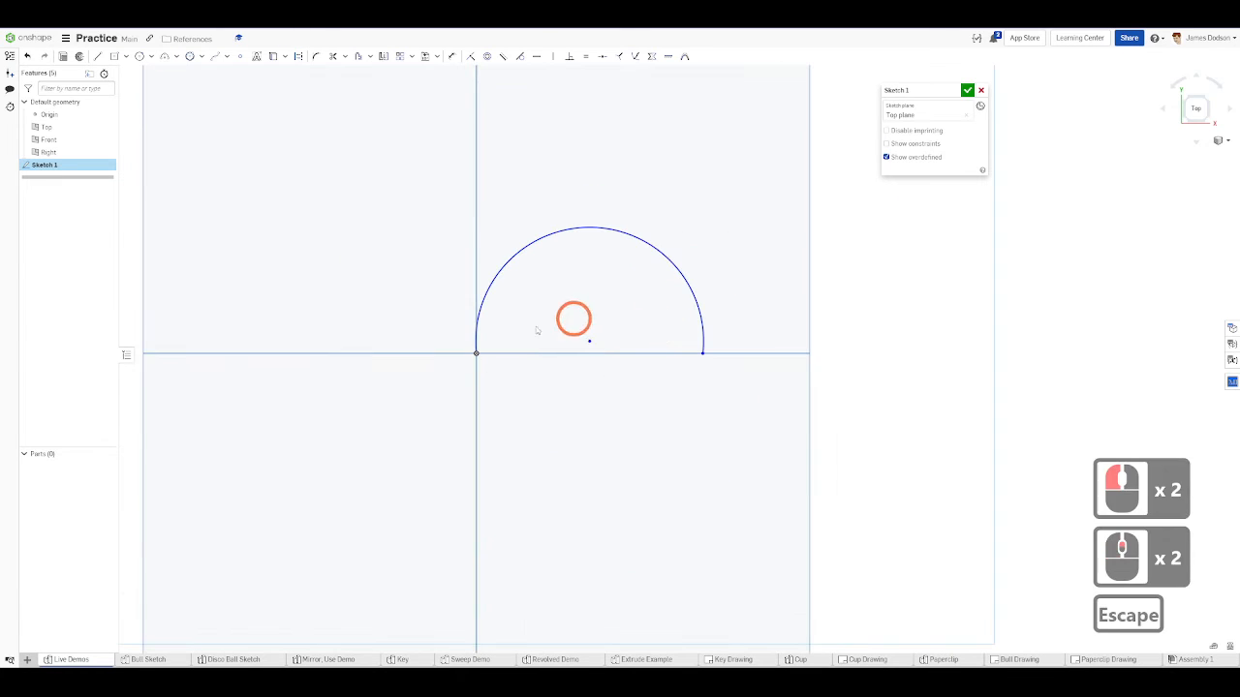
# - Dimension the horizontal distance between the arc's two end points and set it to 2
pyautogui.press('d')
pyautogui.click(476, 354)
pyautogui.click(686, 359)
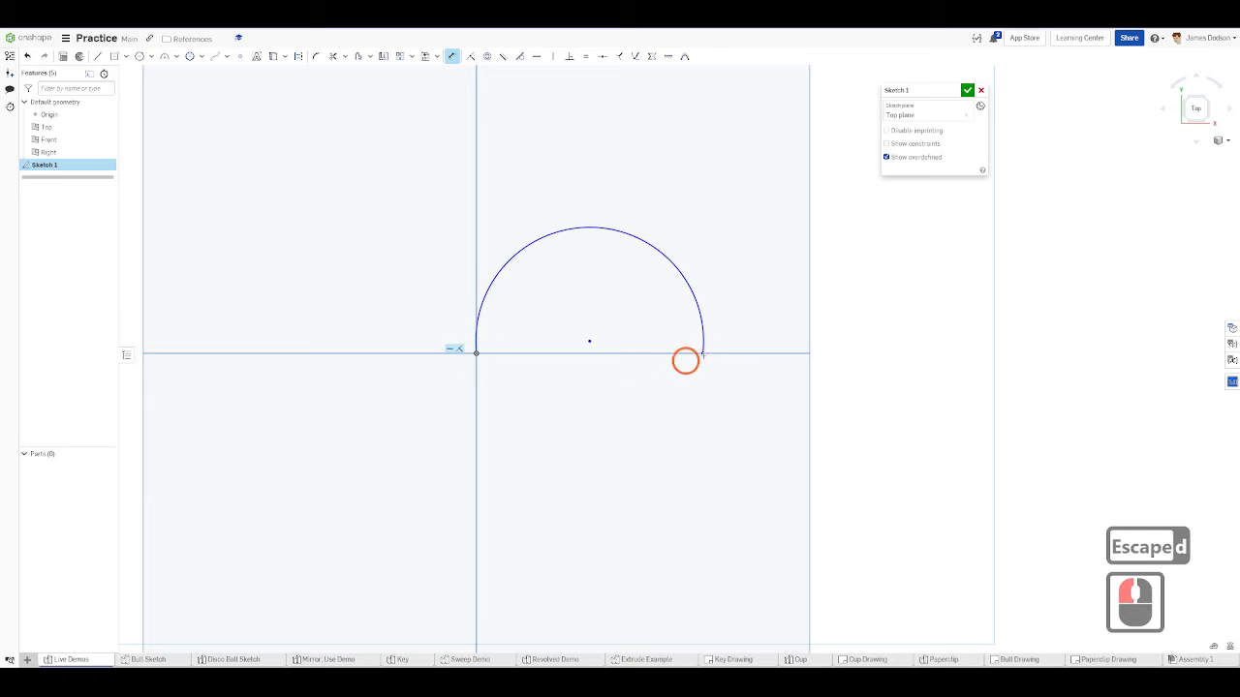
pyautogui.click(700, 352)
pyautogui.click(575, 372)
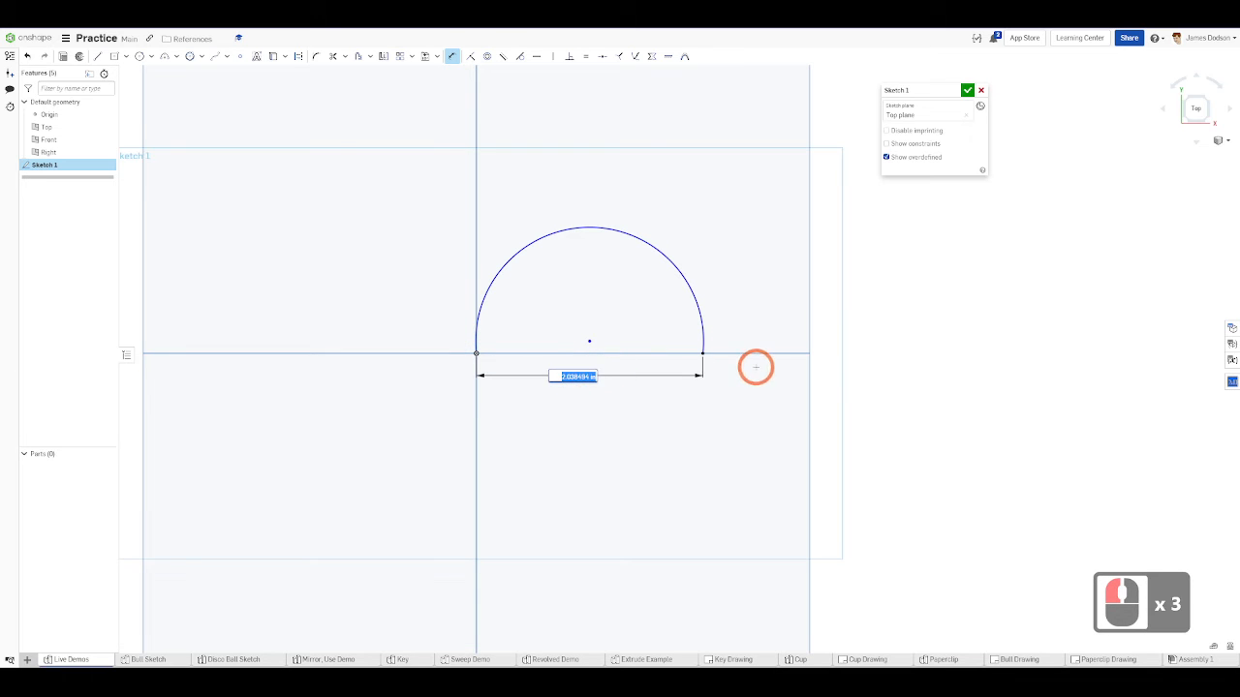
pyautogui.write('1')
pyautogui.press('BackSpace')
pyautogui.write('2')
pyautogui.press('Return')
pyautogui.press('Escape')
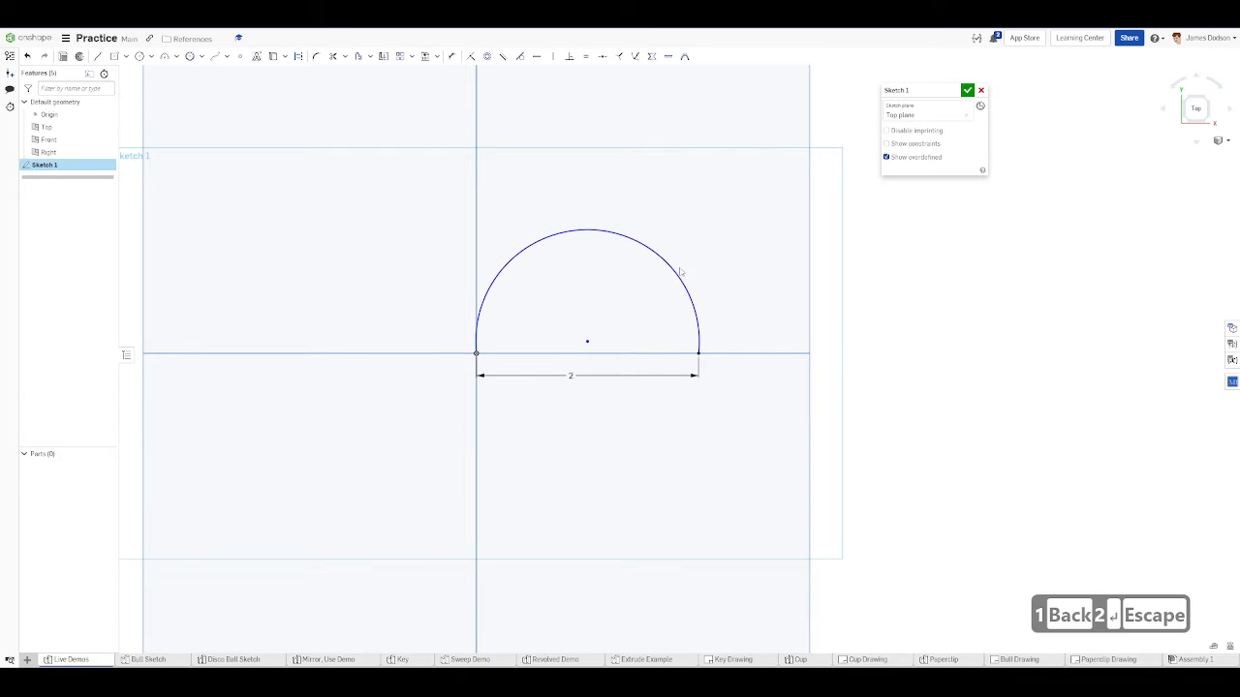
# - Add a radius dimension to the arc and set it to 1
pyautogui.press('d')
pyautogui.click(664, 257)
pyautogui.click(717, 206)
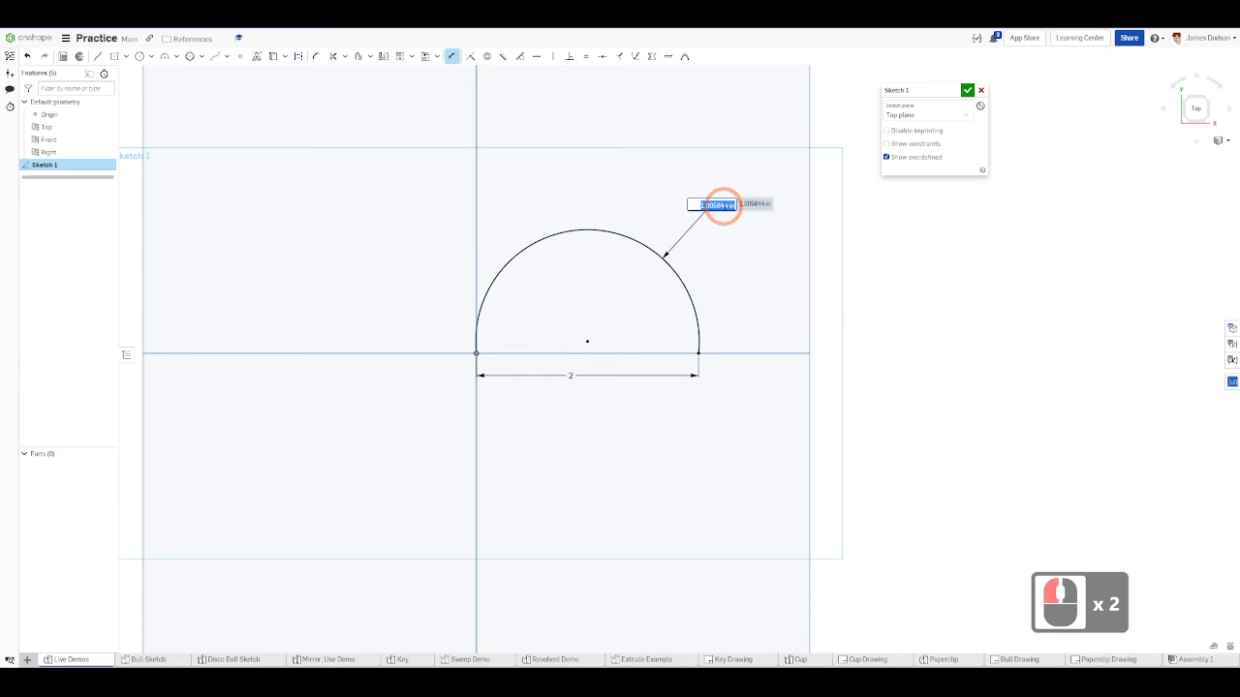
pyautogui.write('1')
pyautogui.press('Return')
pyautogui.press('Escape')
pyautogui.press('Escape')
pyautogui.scroll(-6, 717, 310)
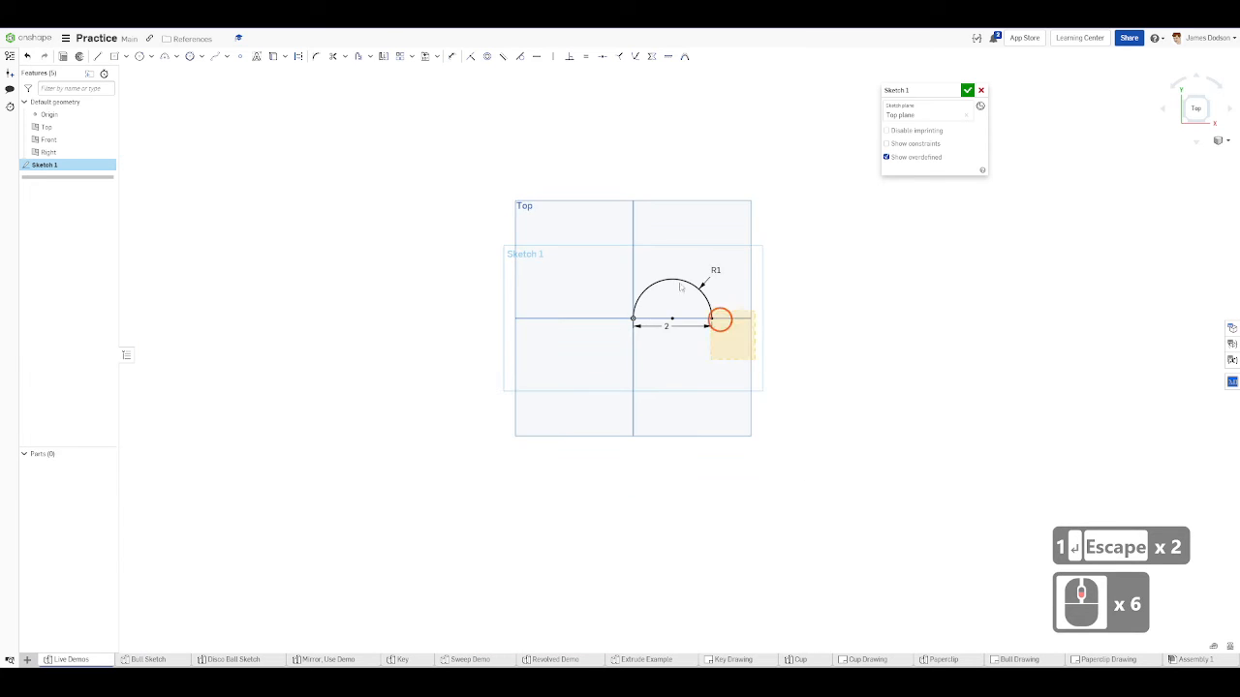
# - Try to move the dimensioned arc to examine whether its shape and position are fully constrained
pyautogui.scroll(5, 665, 259)
pyautogui.moveTo(680, 283); pyautogui.dragTo(620, 611)
pyautogui.click(682, 308)
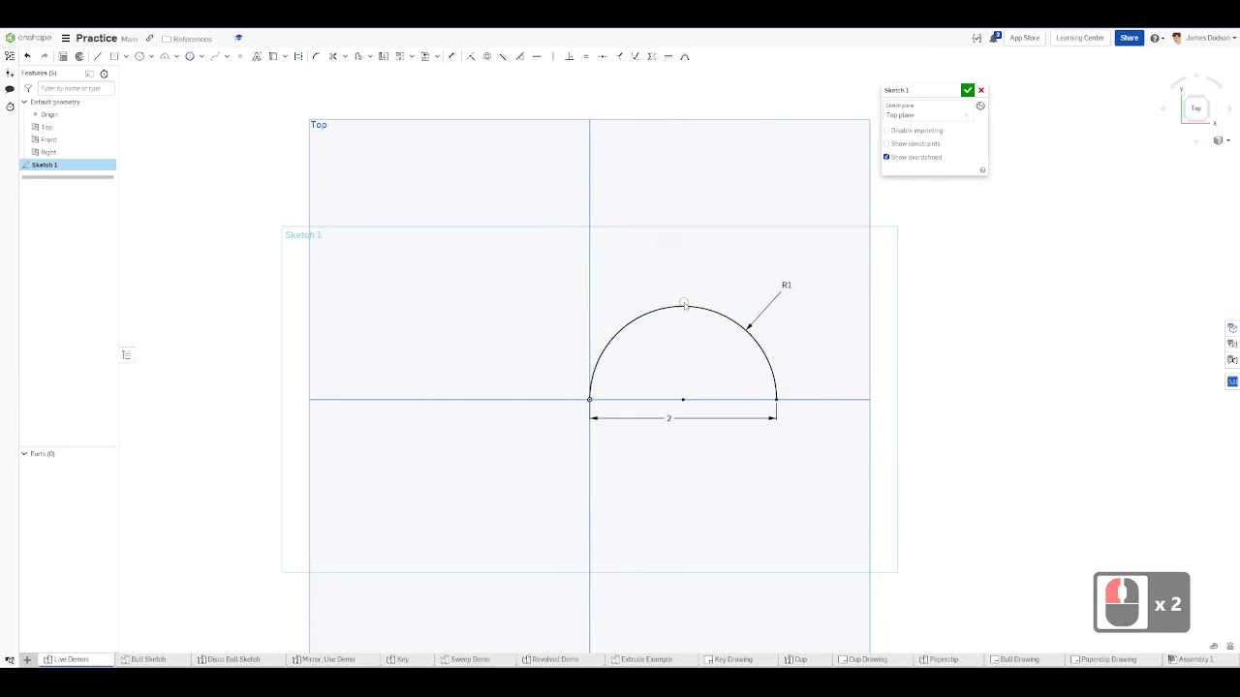
pyautogui.moveTo(689, 336)
pyautogui.mouseDown()
pyautogui.moveTo(678, 266)
pyautogui.moveTo(688, 295)
pyautogui.moveTo(687, 273)
pyautogui.moveTo(668, 253)
pyautogui.mouseUp()
pyautogui.click(679, 265)
pyautogui.click(688, 274)
pyautogui.click(609, 244)
pyautogui.scroll(-2, 654, 407)
pyautogui.moveTo(711, 358); pyautogui.dragTo(628, 282)
pyautogui.click(725, 384)
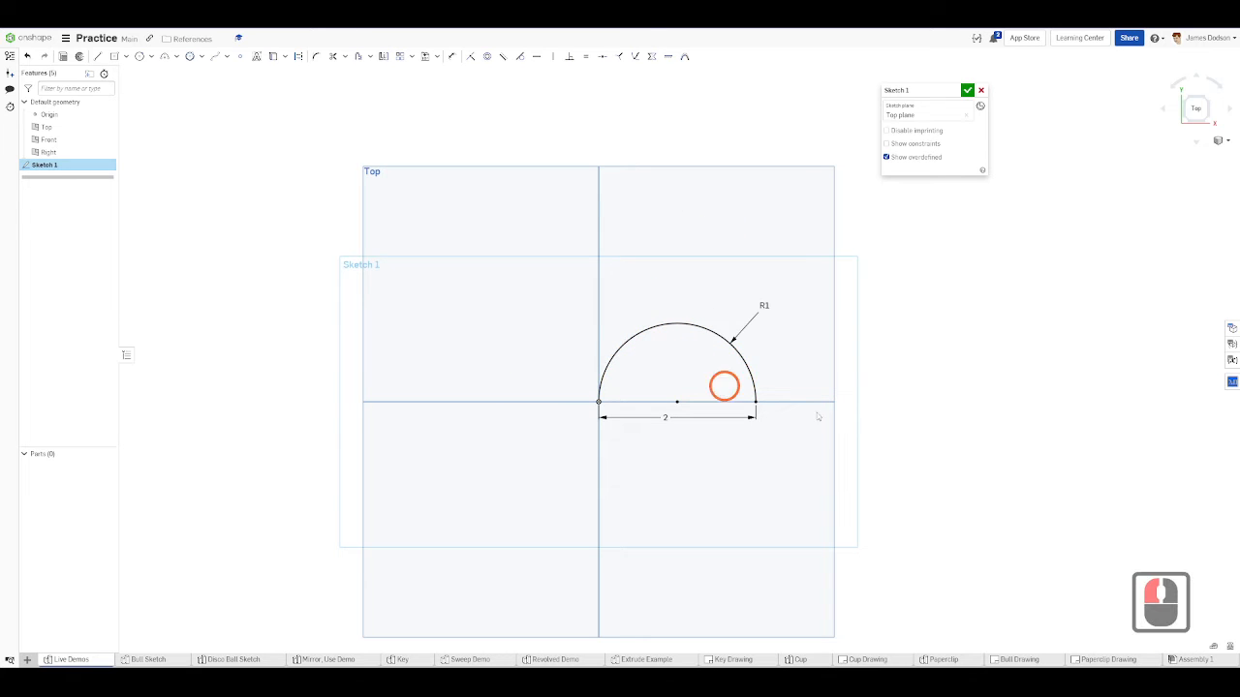
pyautogui.moveTo(852, 429); pyautogui.dragTo(786, 341)
pyautogui.scroll(11, 785, 341)
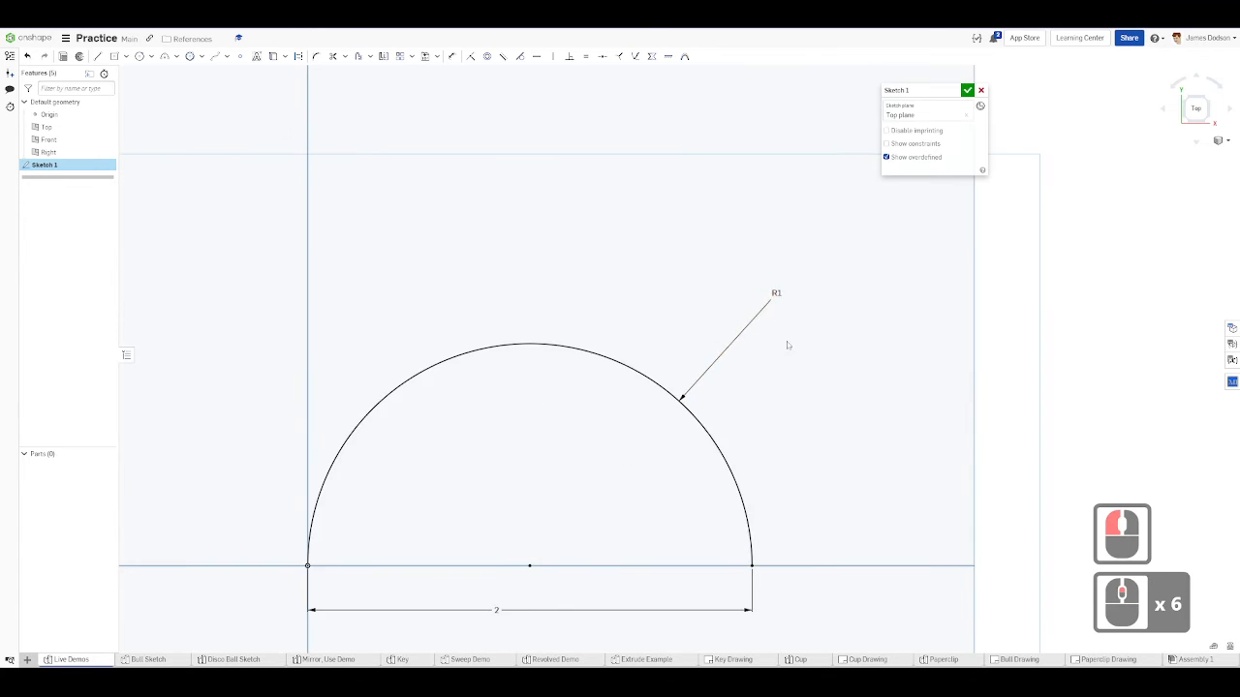
pyautogui.scroll(-7, 672, 451)
pyautogui.click(543, 415)
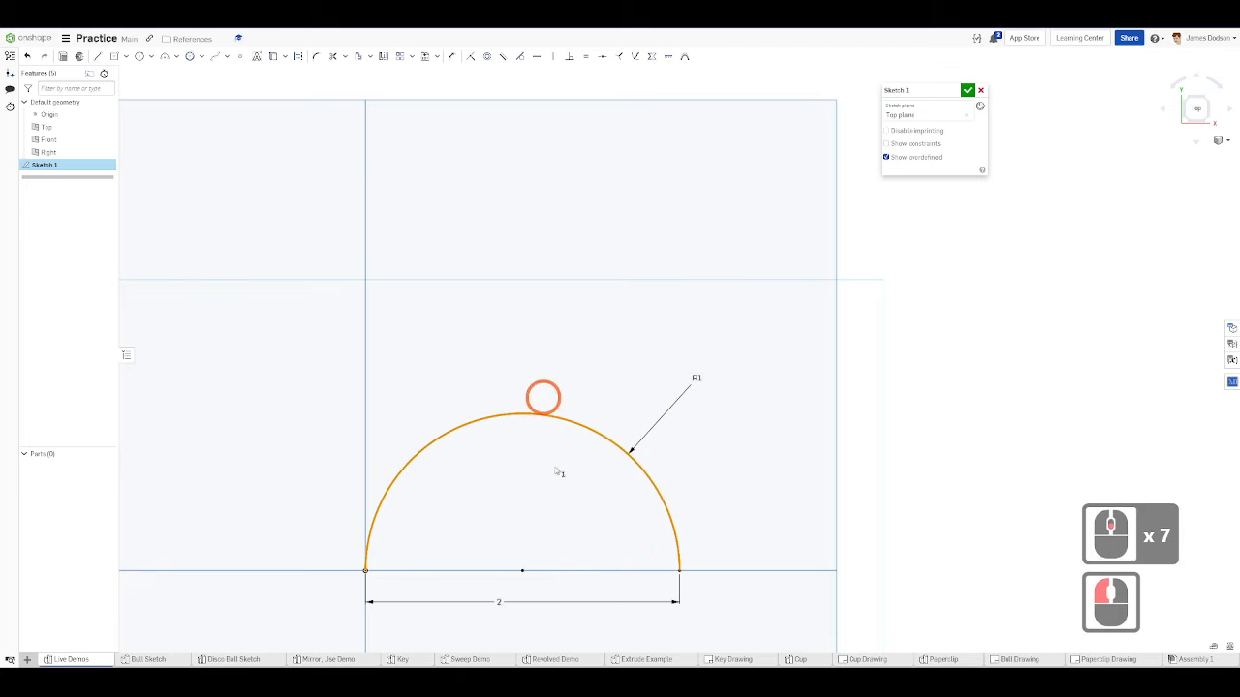
# - Select the whole arc together with its dimensions and delete it
pyautogui.click(751, 560)
pyautogui.moveTo(729, 619)
pyautogui.mouseDown()
pyautogui.moveTo(456, 472)
pyautogui.moveTo(290, 319)
pyautogui.moveTo(301, 307)
pyautogui.mouseUp()
pyautogui.press('Delete')
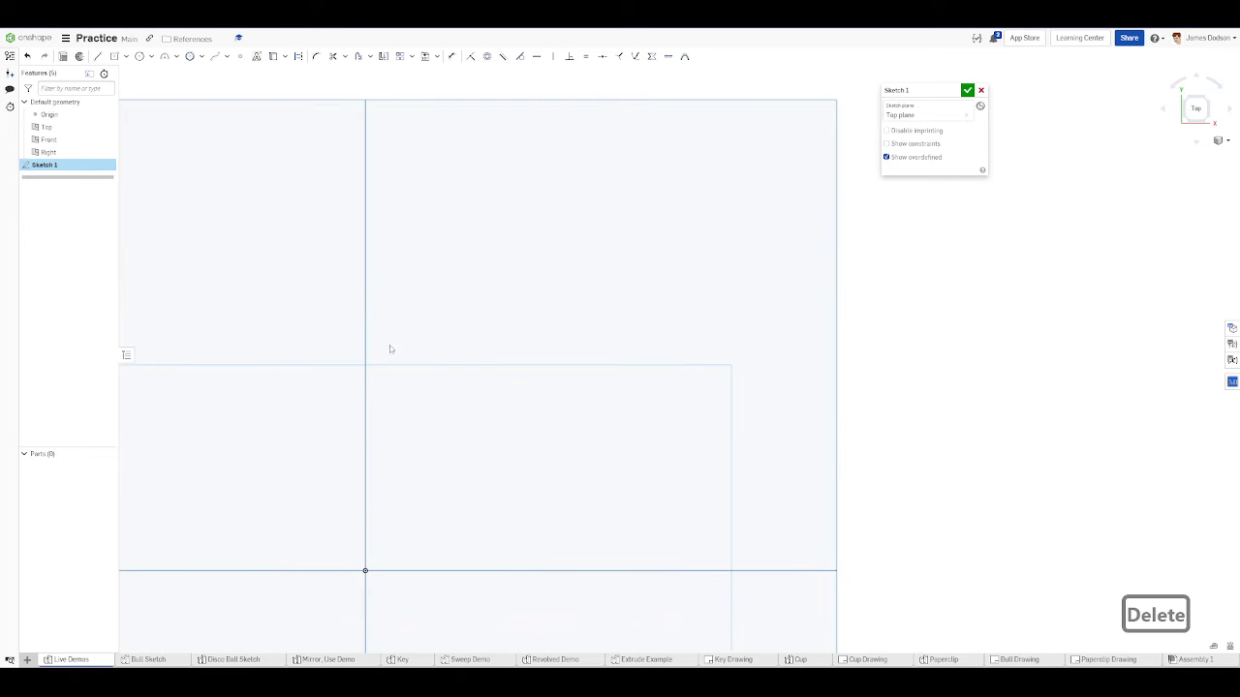
pyautogui.scroll(-1, 413, 369)
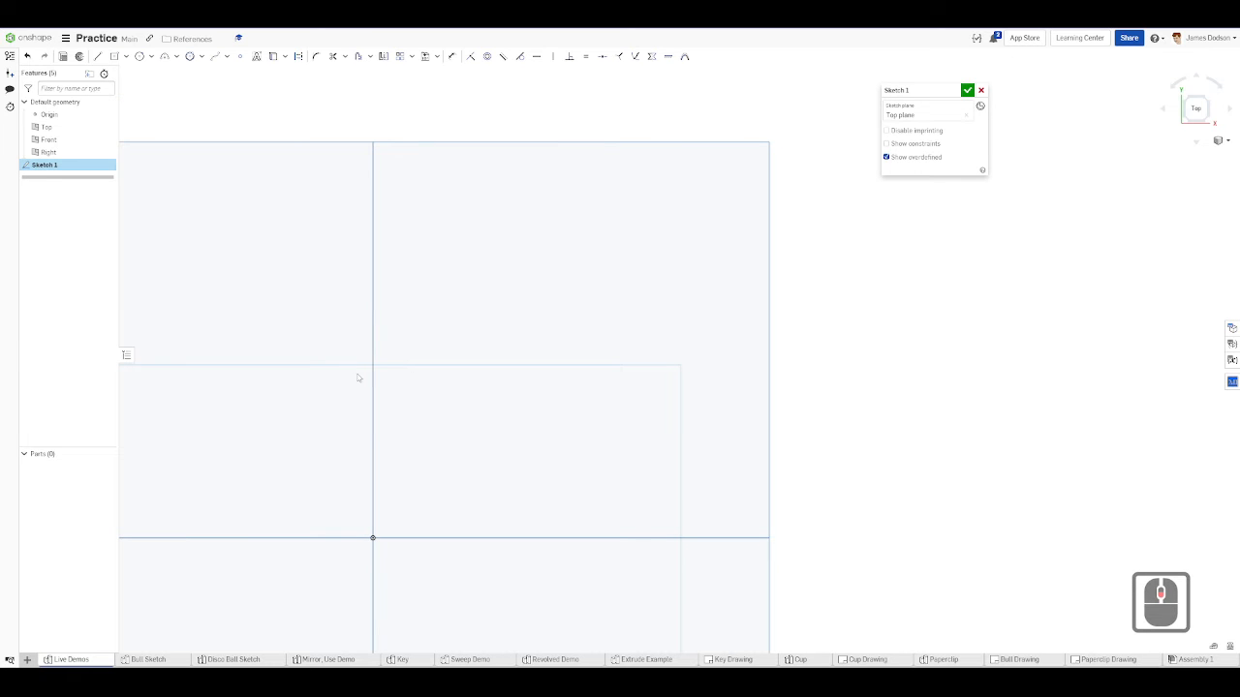
pyautogui.hotkey('ctrl', 'shift', '1')
pyautogui.hotkey('ctrl', 'shift', '2')
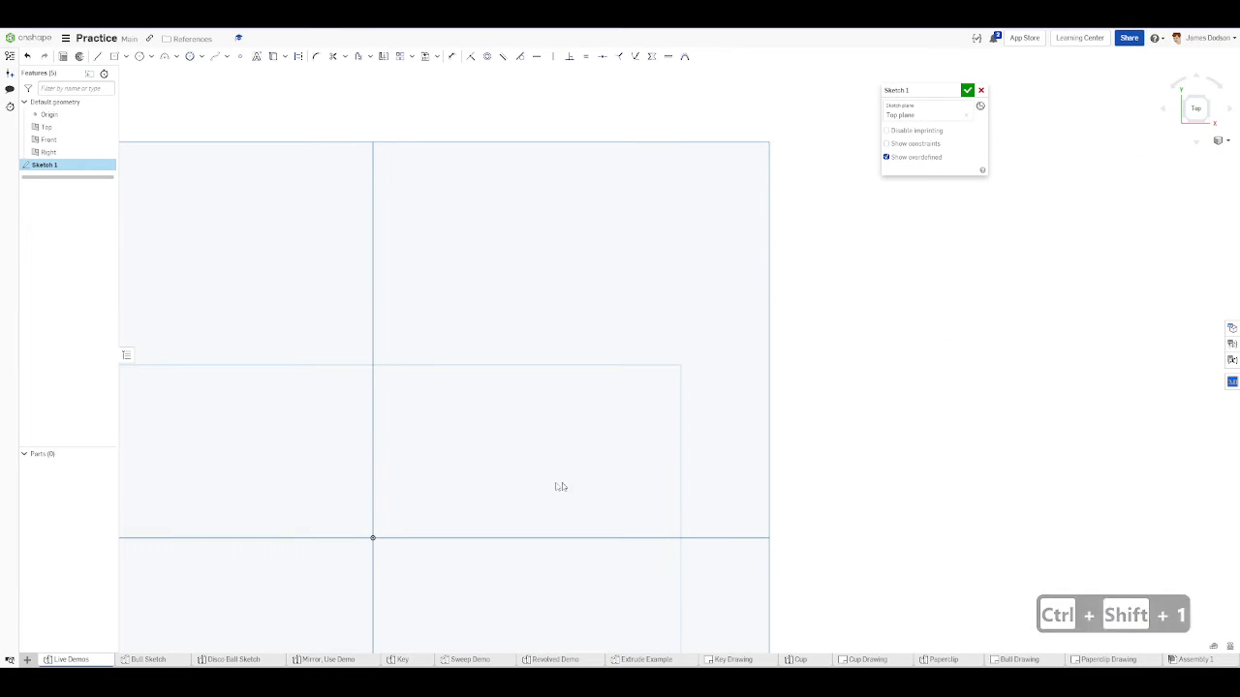
# - Sketch a three-point arc above and beside the origin with a radius of about 1.727 in
pyautogui.press('a')
pyautogui.click(433, 493)
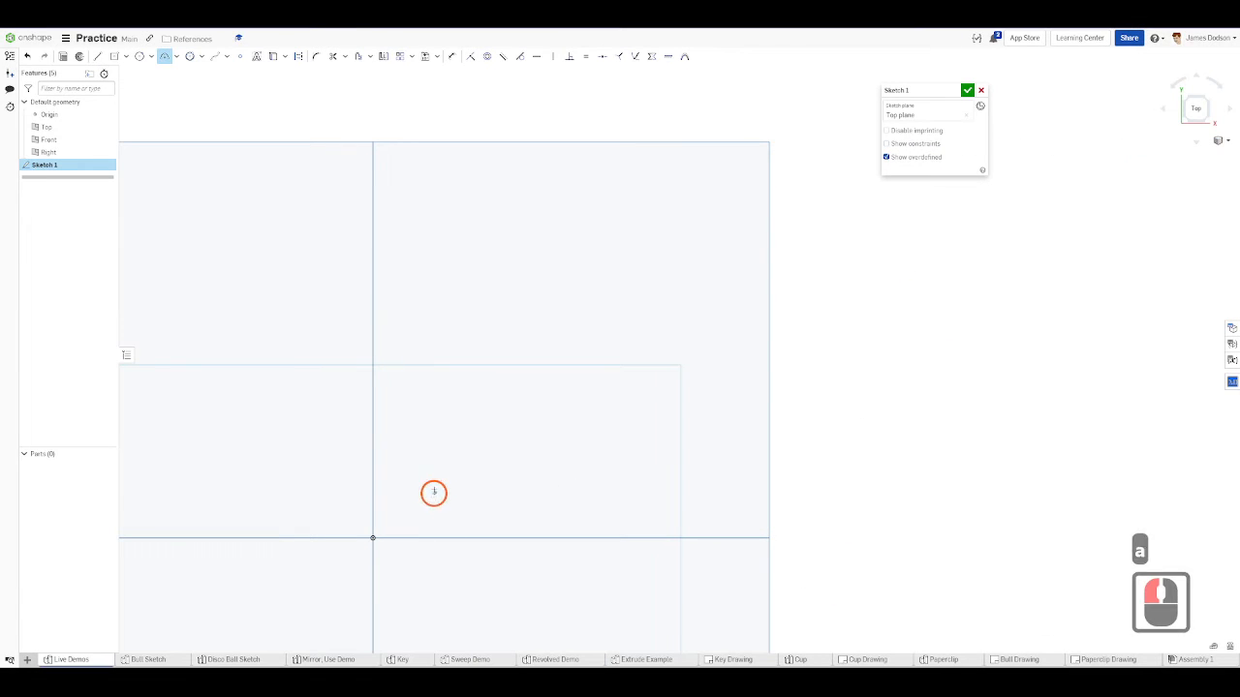
pyautogui.click(722, 398)
pyautogui.click(592, 385)
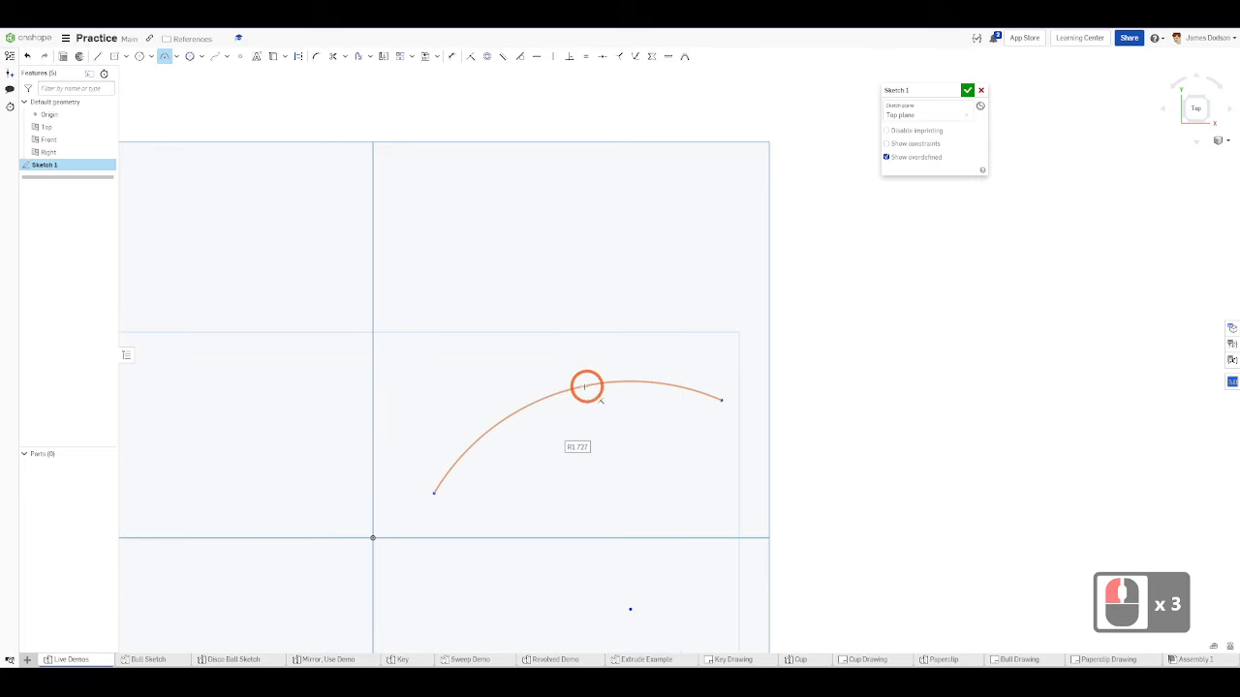
pyautogui.press('Escape')
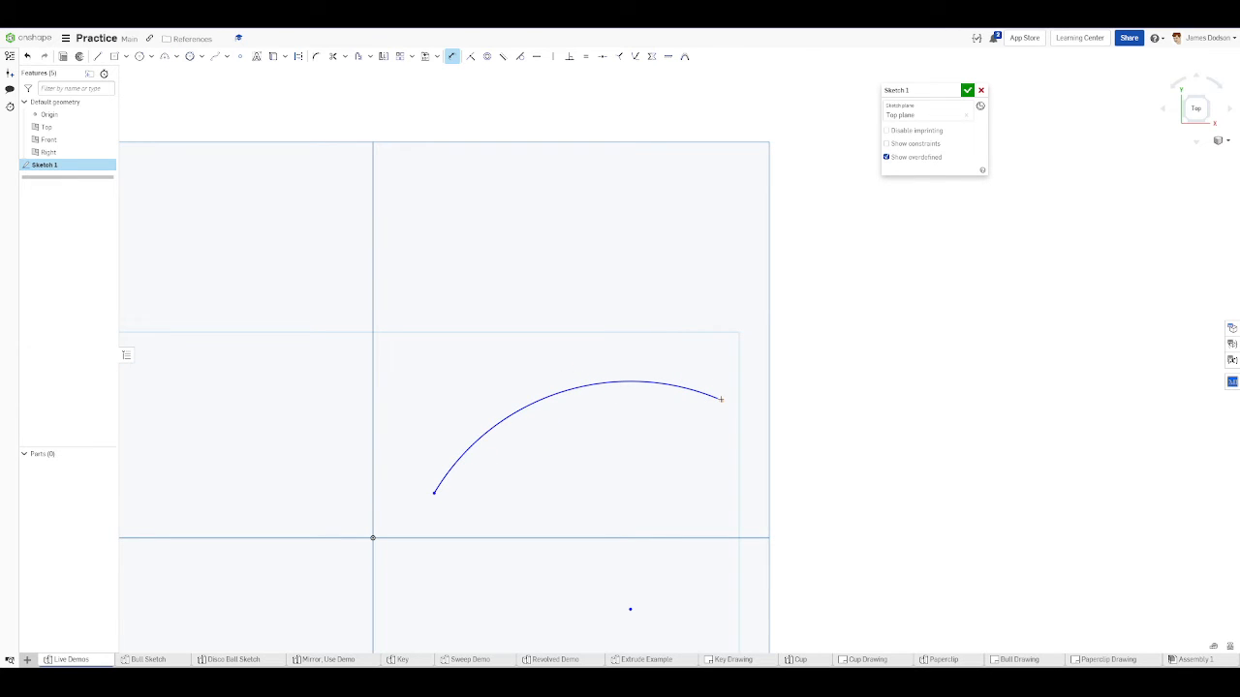
# - Add an arc length dimension between the arc's end points and set it to 2.5
pyautogui.click(721, 398)
pyautogui.click(434, 492)
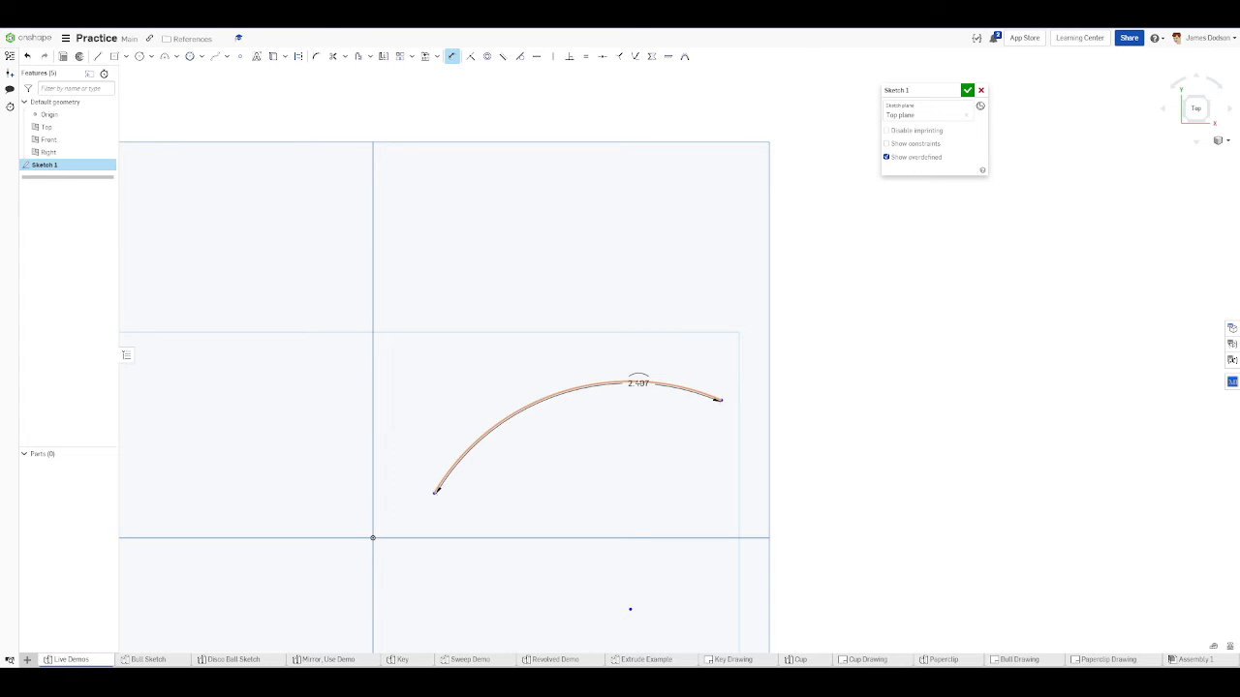
pyautogui.click(637, 381)
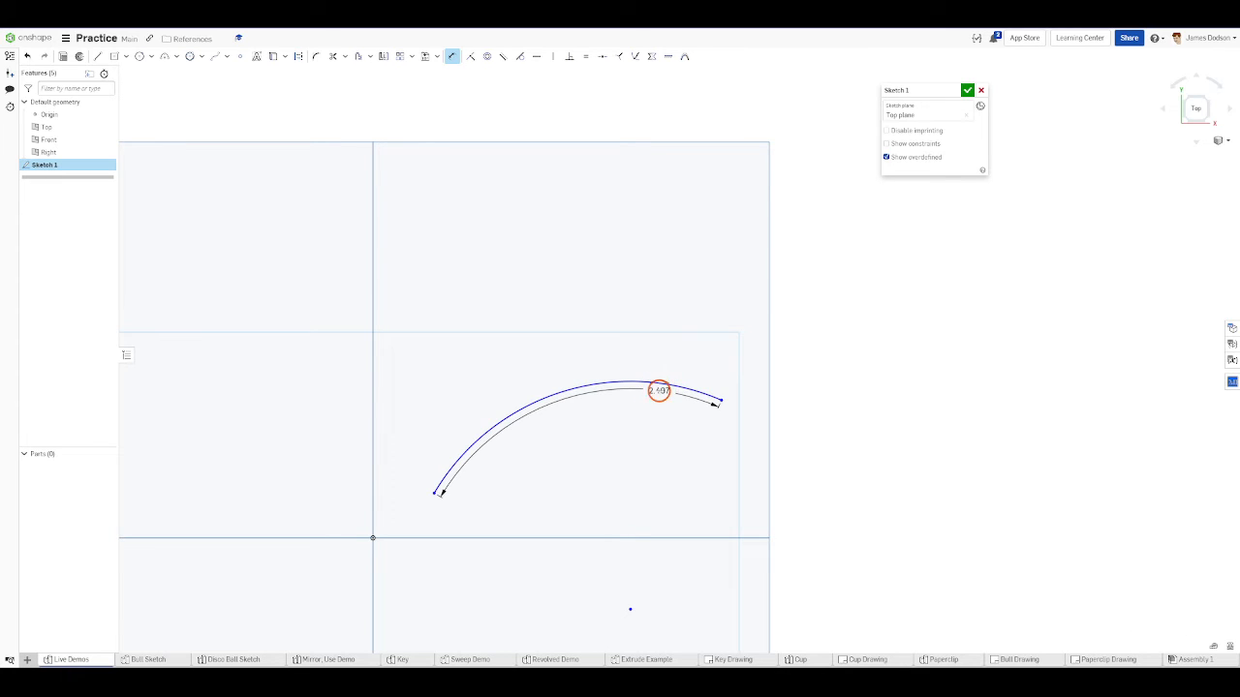
pyautogui.click(659, 390)
pyautogui.write('2.5')
pyautogui.press('Return')
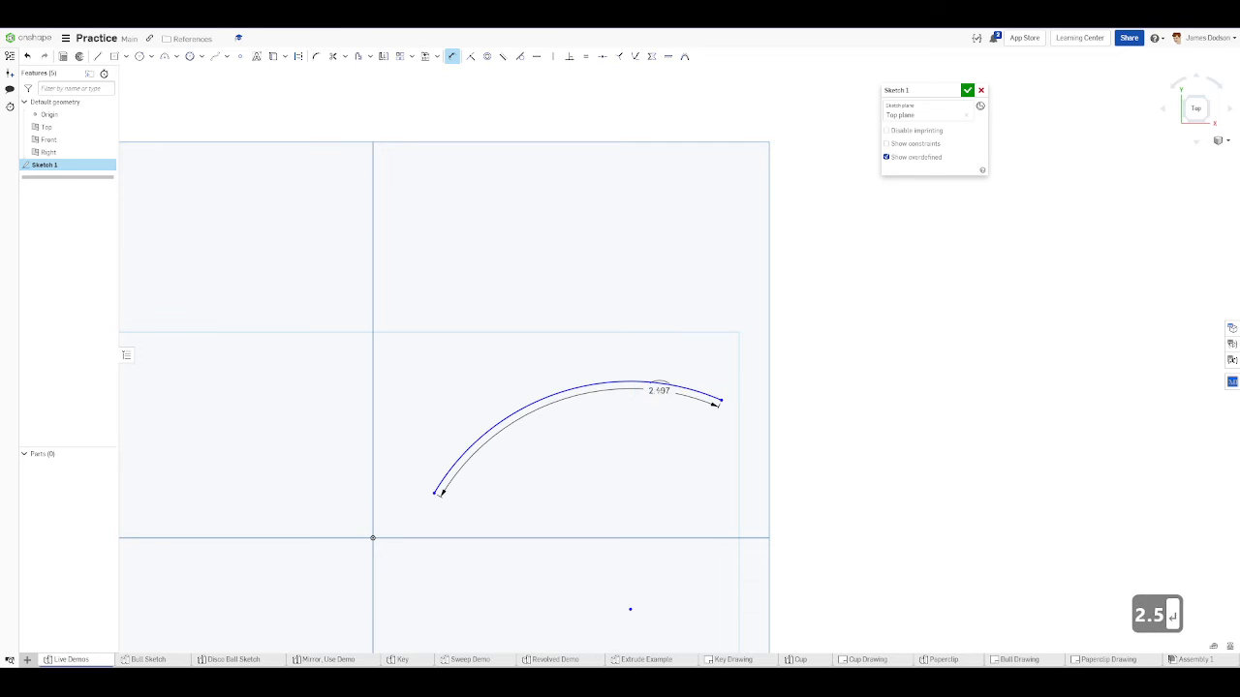
pyautogui.press('Escape')
# - Move the arc's upper end point slightly up and inward to test the length dimension, and delete the arc
pyautogui.moveTo(721, 397); pyautogui.dragTo(694, 371)
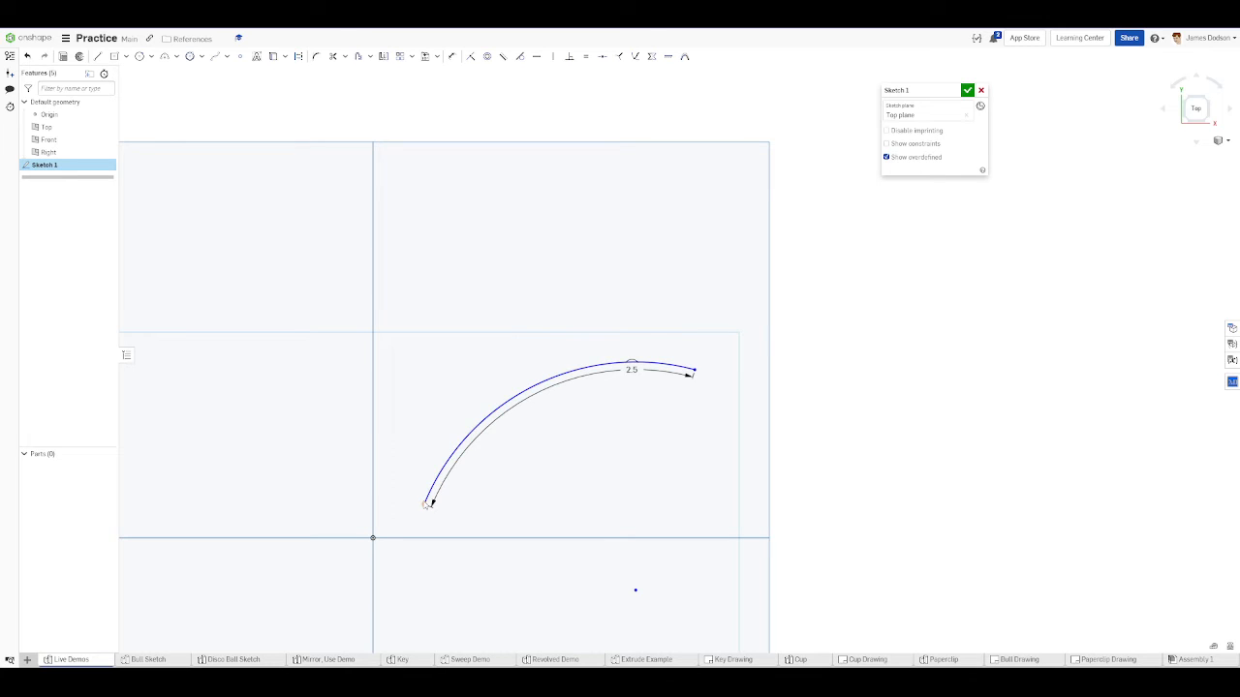
pyautogui.click(519, 396)
pyautogui.press('Delete')
# - Sketch a slanted line about 1.949 in long and a horizontal line along the axis, both starting at the origin
pyautogui.scroll(-3, 573, 397)
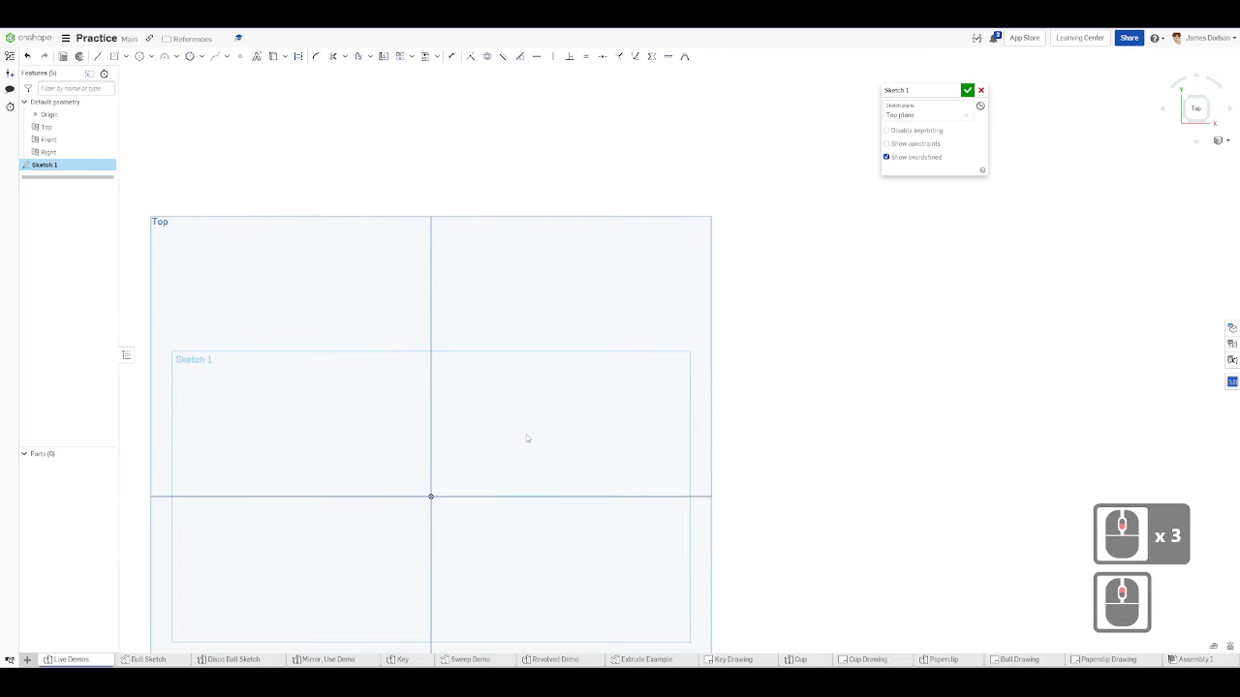
pyautogui.keyDown('alt'); pyautogui.moveTo(527, 439); pyautogui.dragTo(615, 377, button='middle'); pyautogui.keyUp('alt')
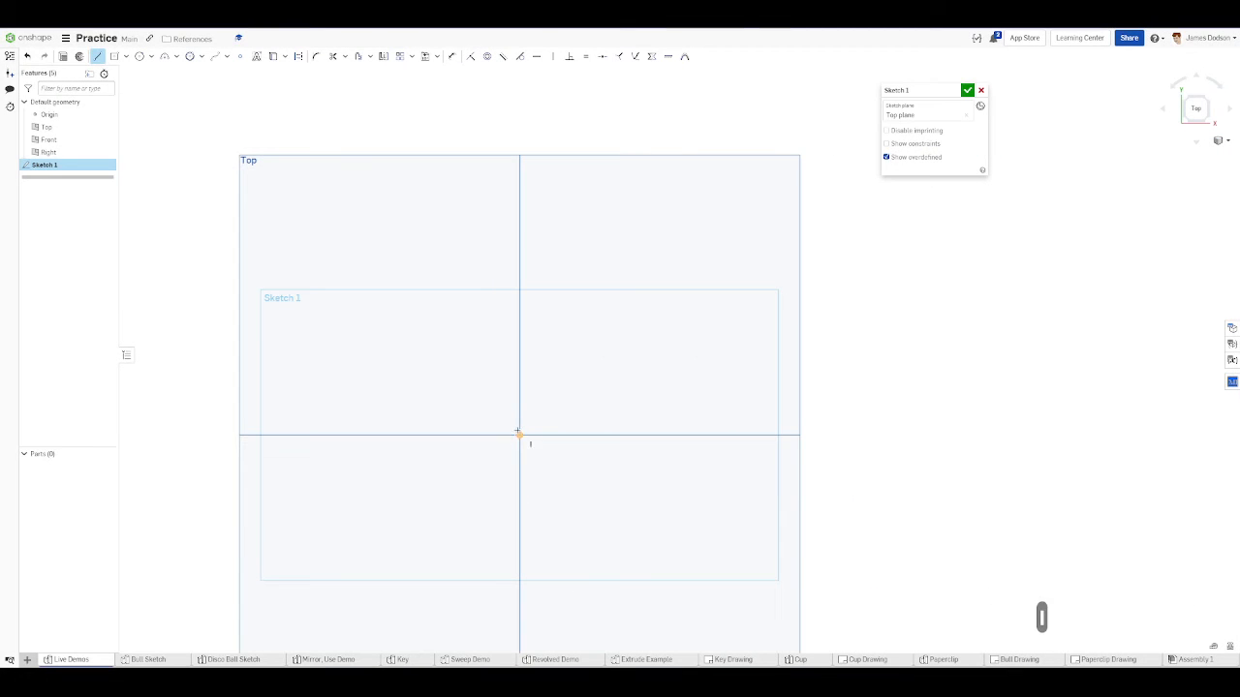
pyautogui.moveTo(519, 435); pyautogui.dragTo(623, 284)
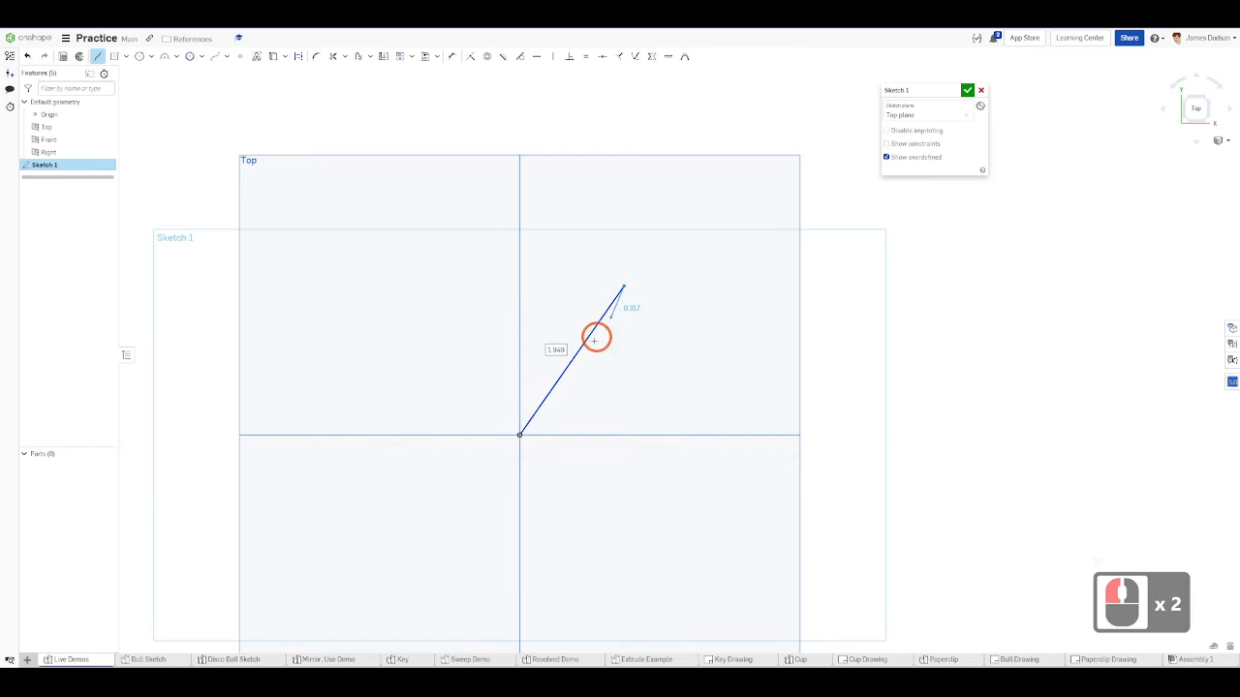
pyautogui.press('Escape')
pyautogui.moveTo(520, 435); pyautogui.dragTo(727, 435)
pyautogui.press('Escape')
# - Place an angle dimension between the slanted line and the horizontal line
pyautogui.press('d')
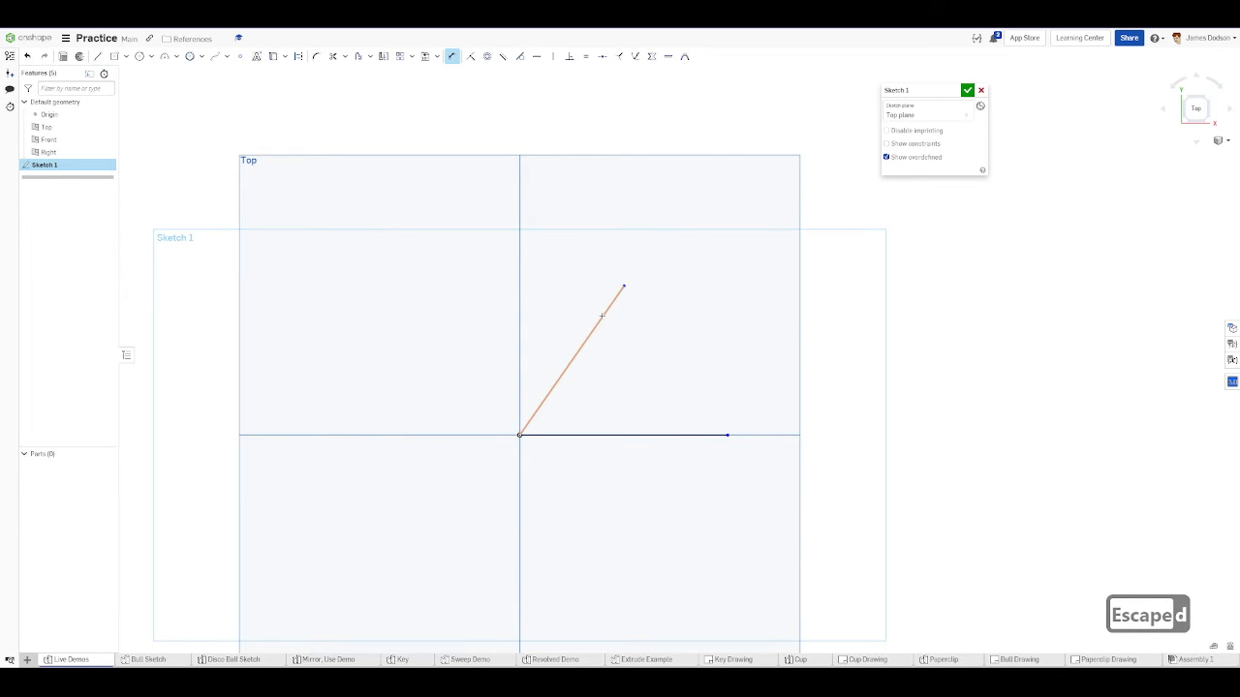
pyautogui.click(600, 313)
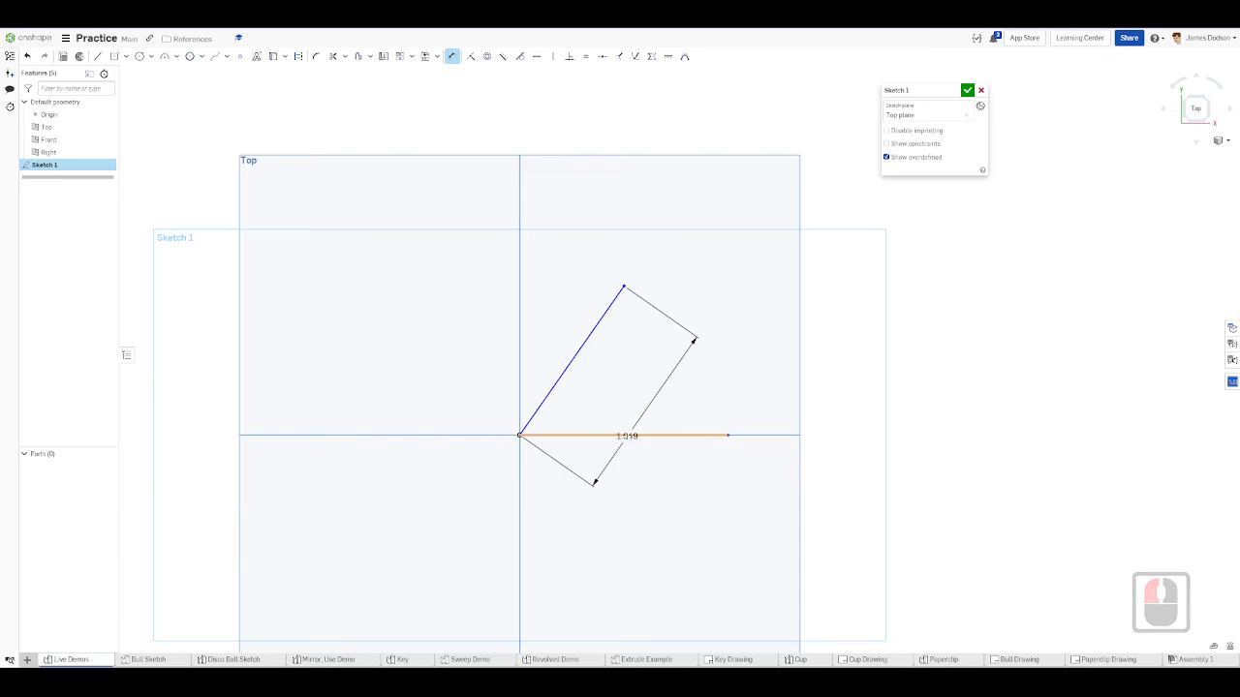
pyautogui.click(626, 435)
pyautogui.click(631, 372)
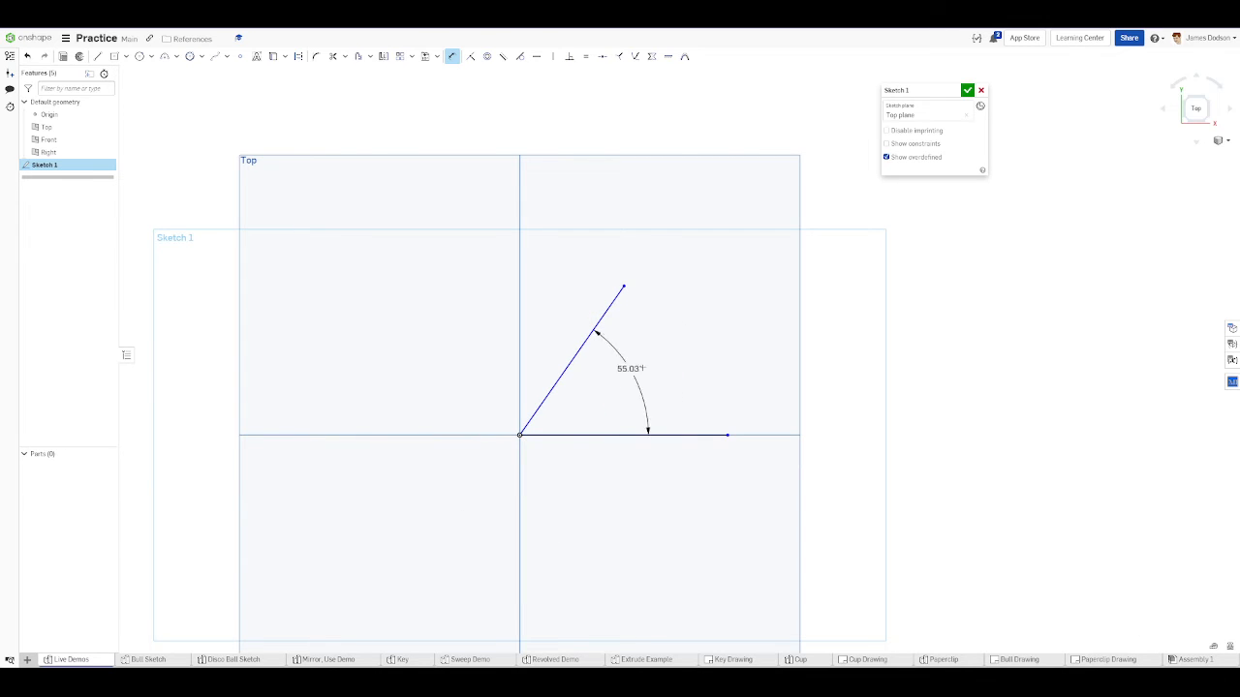
pyautogui.scroll(1, 620, 374)
pyautogui.click(625, 382)
# - Try out smaller and larger angle values between the two lines while the dimension is open for editing
pyautogui.scroll(-6, 631, 382)
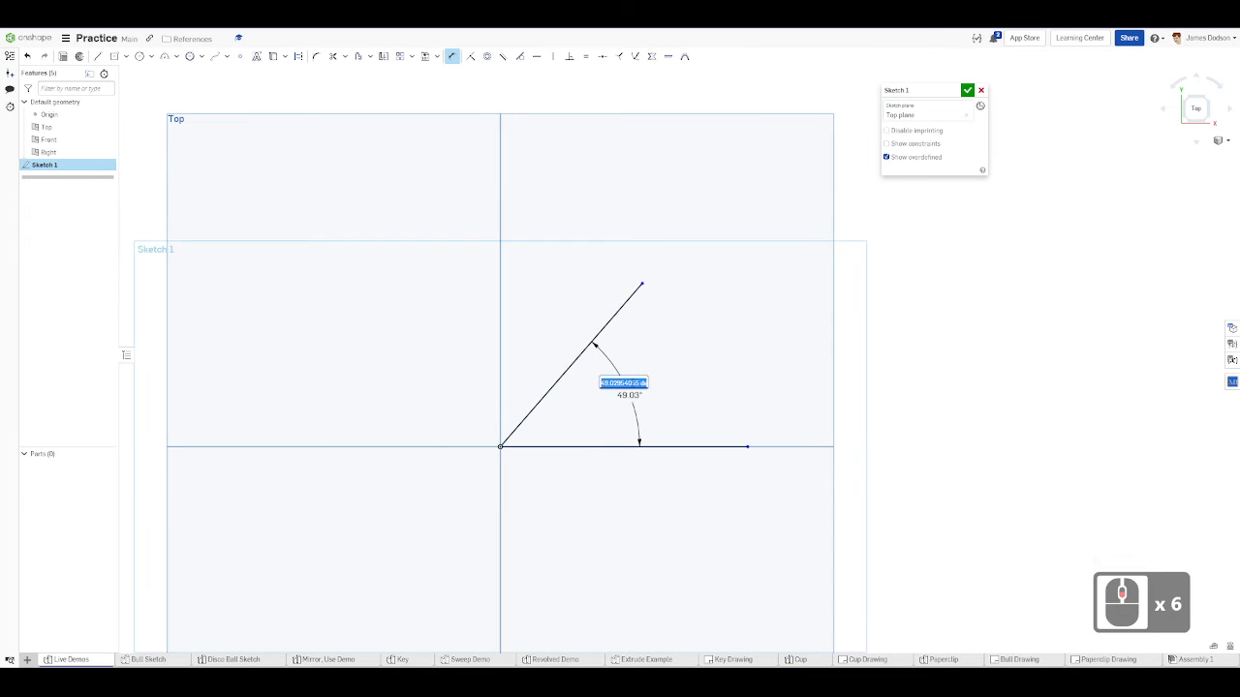
pyautogui.scroll(5, 632, 383)
pyautogui.scroll(-4, 631, 383)
pyautogui.scroll(14, 632, 382)
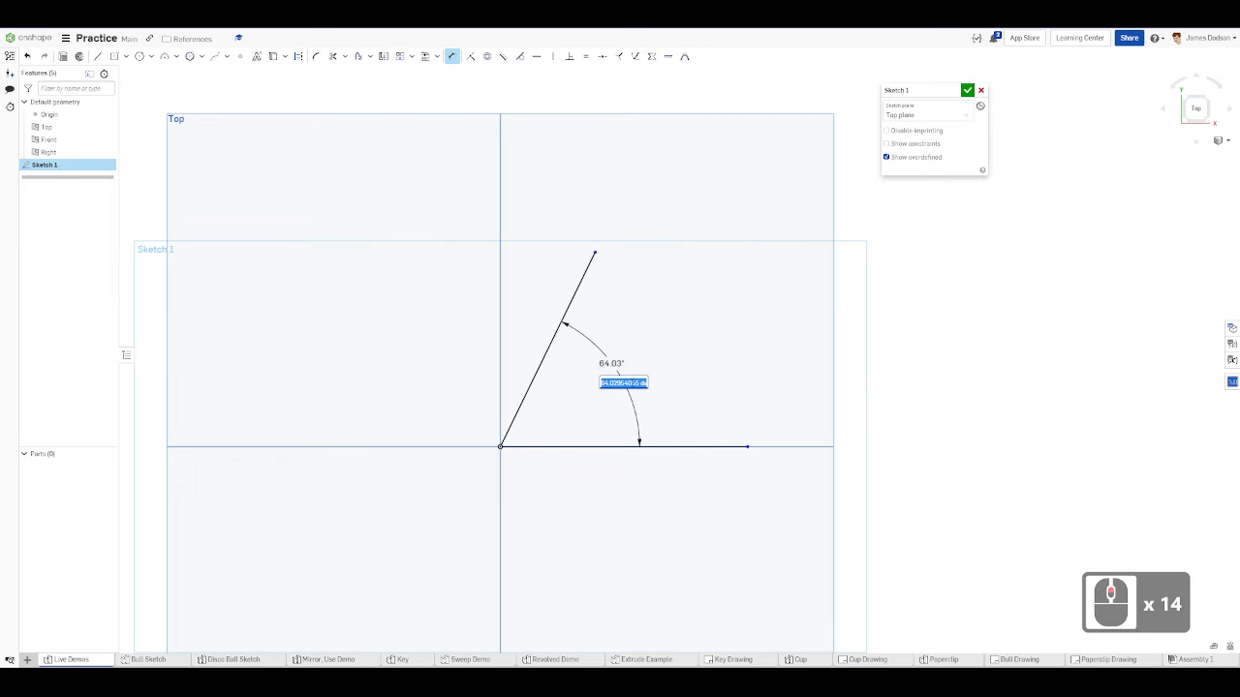
pyautogui.scroll(-3, 631, 382)
pyautogui.scroll(-8, 631, 383)
pyautogui.press('Escape')
# - Set the angle between the slanted and horizontal lines to 45 degrees
pyautogui.click(630, 398)
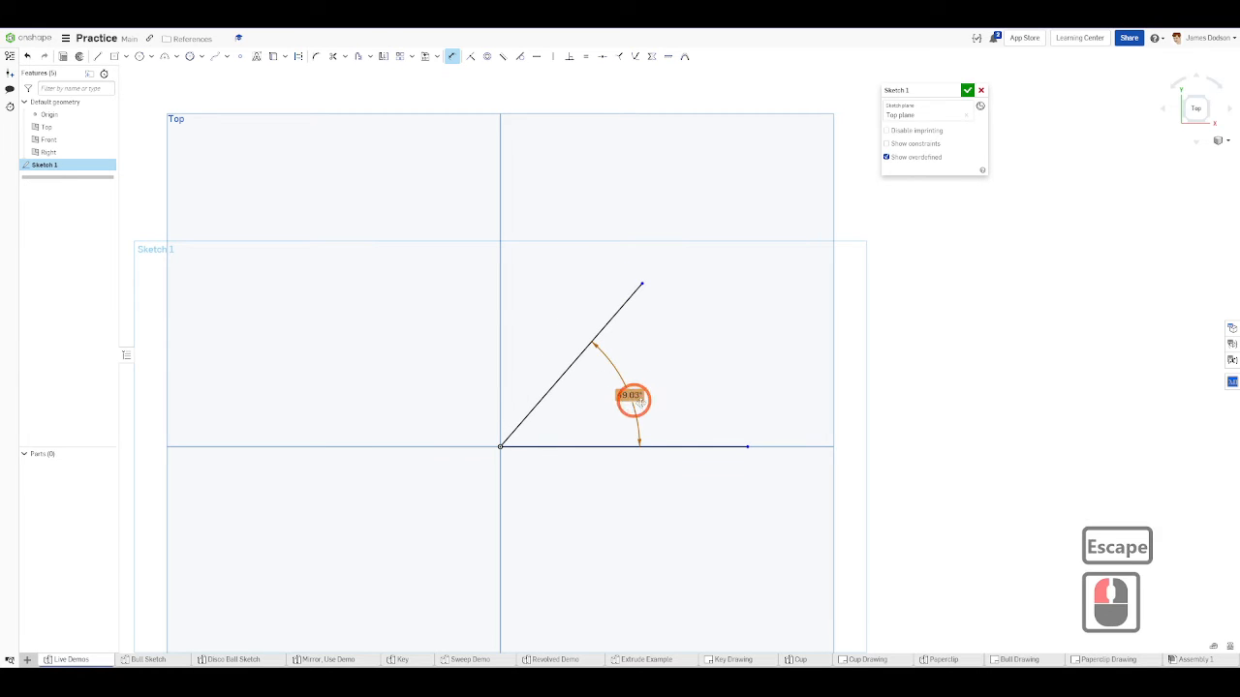
pyautogui.click(549, 363)
pyautogui.doubleClick(628, 394)
pyautogui.write('45')
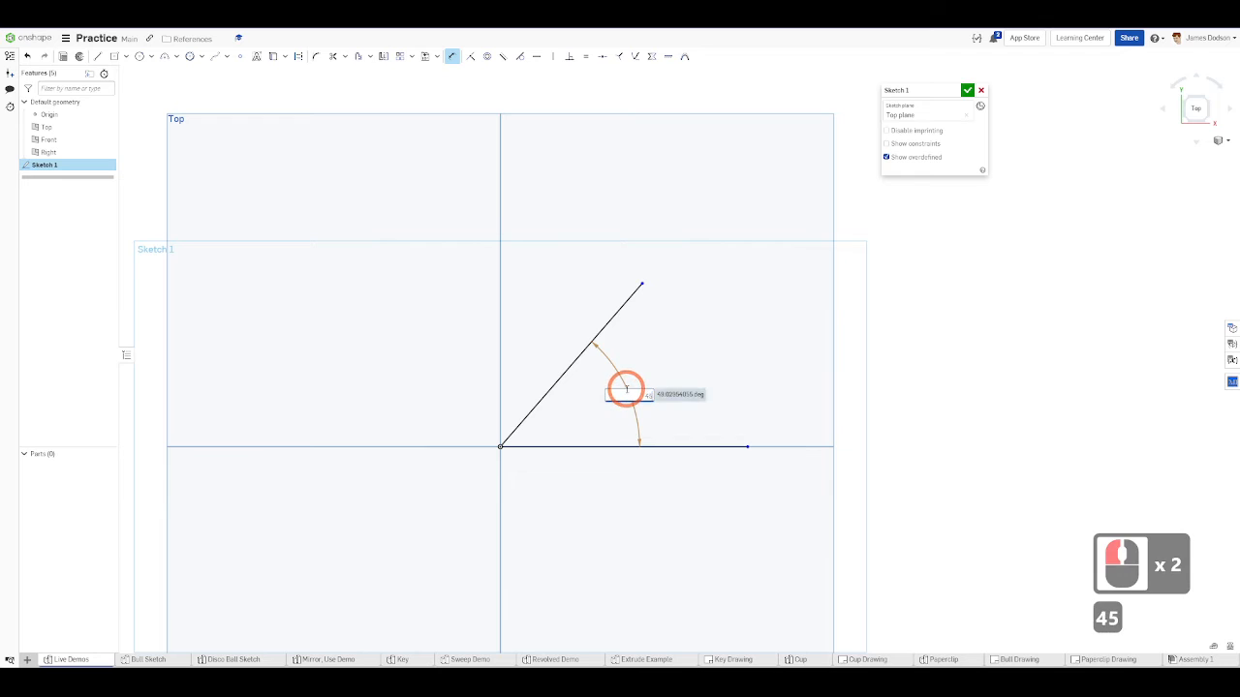
pyautogui.press('Return')
pyautogui.press('Escape')
pyautogui.press('Escape')
# - Select both lines meeting at the origin and delete them with their angle dimension
pyautogui.moveTo(777, 530); pyautogui.dragTo(493, 266)
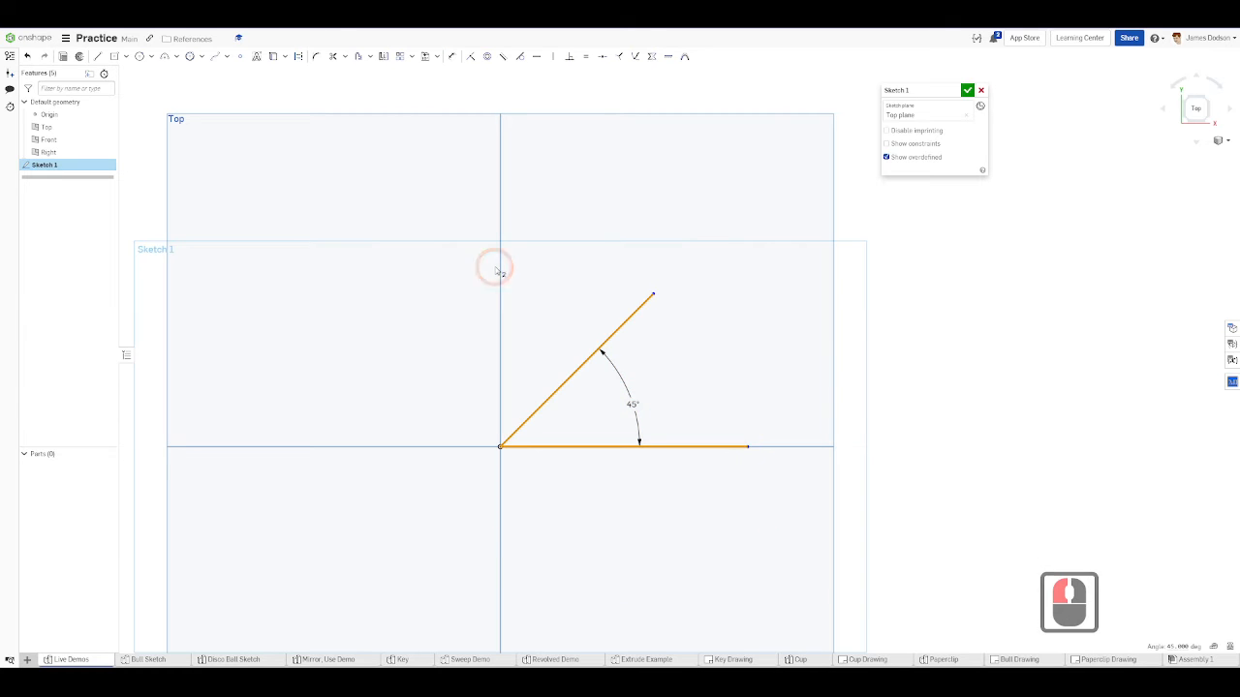
pyautogui.press('Delete')
pyautogui.hotkey('ctrl', 'shift', '1')
pyautogui.hotkey('ctrl', 'shift', '2')
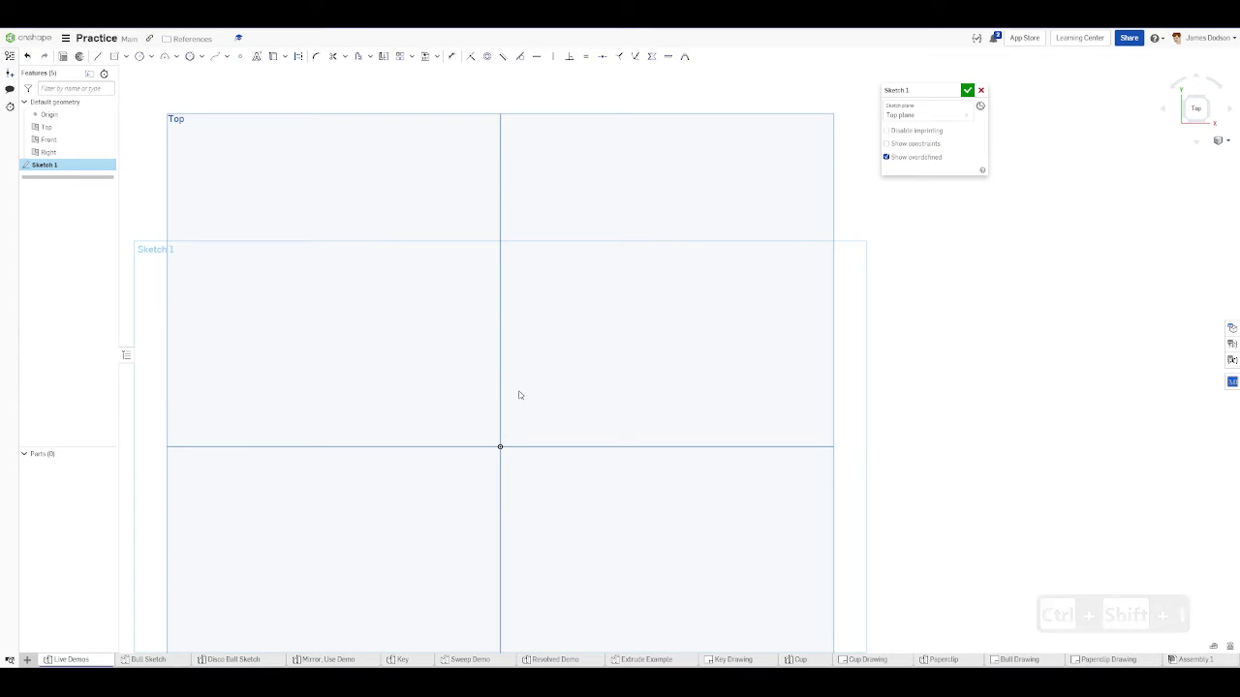
pyautogui.scroll(-3, 517, 393)
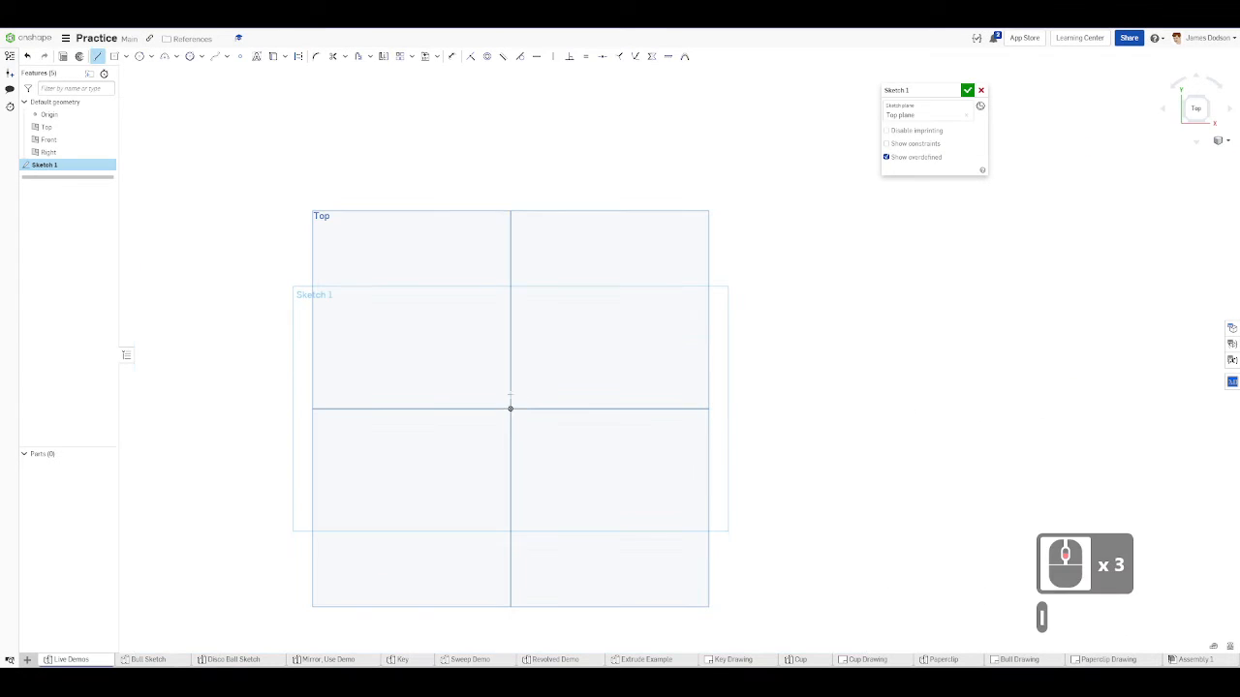
# - Draw a slanted line from the origin, about 1.67 in long, and add an aligned length dimension above it
pyautogui.click(511, 409)
pyautogui.click(603, 352)
pyautogui.press('Escape')
pyautogui.press('d')
pyautogui.click(574, 369)
pyautogui.click(557, 352)
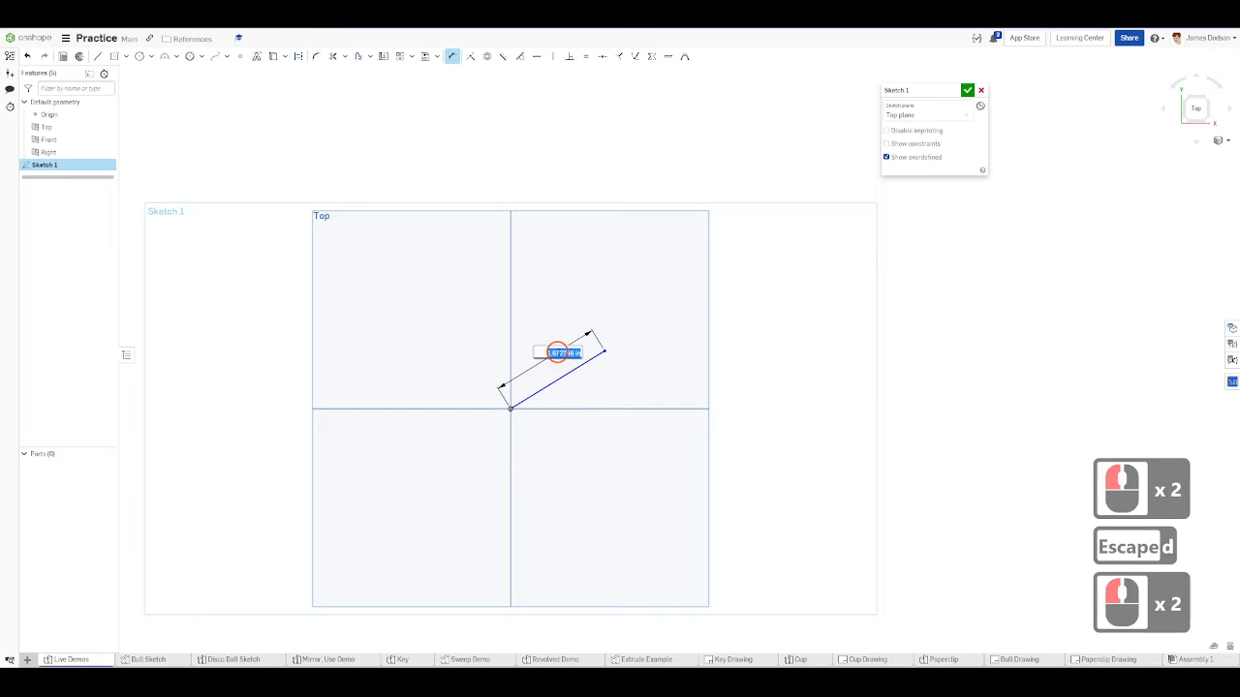
pyautogui.press('Return')
pyautogui.scroll(7, 565, 351)
pyautogui.press('Escape')
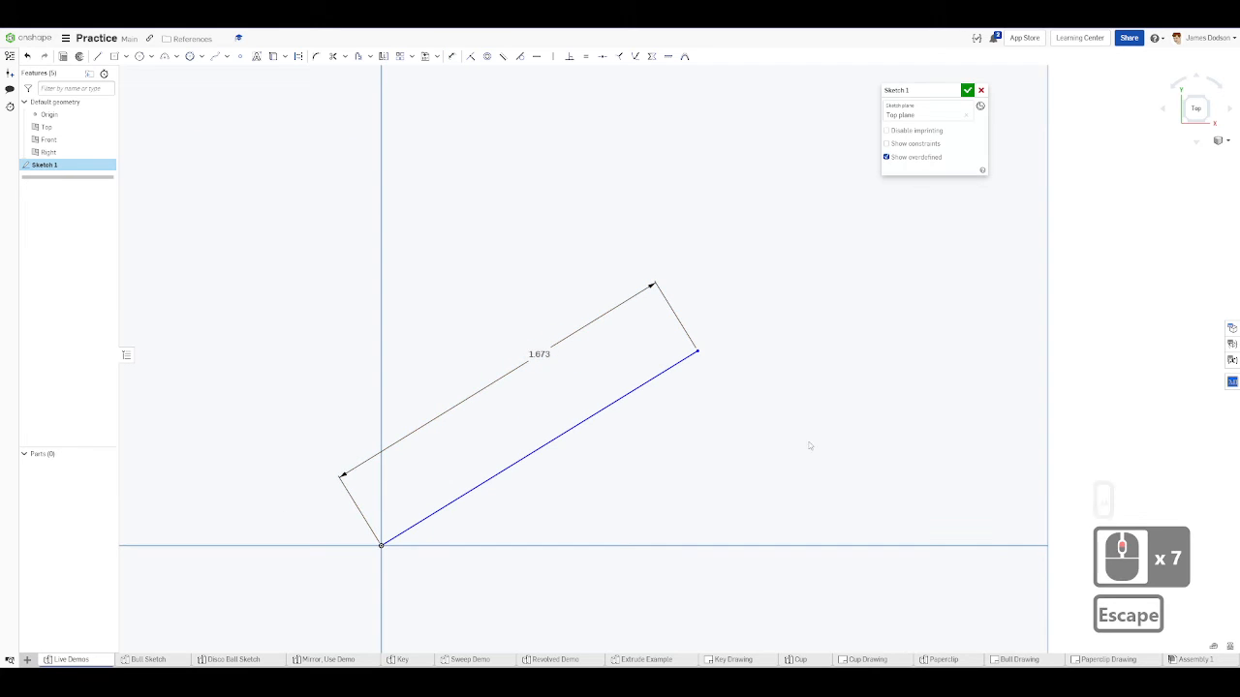
# - Set the slanted line's length dimension to 1.5 in
pyautogui.doubleClick(540, 354)
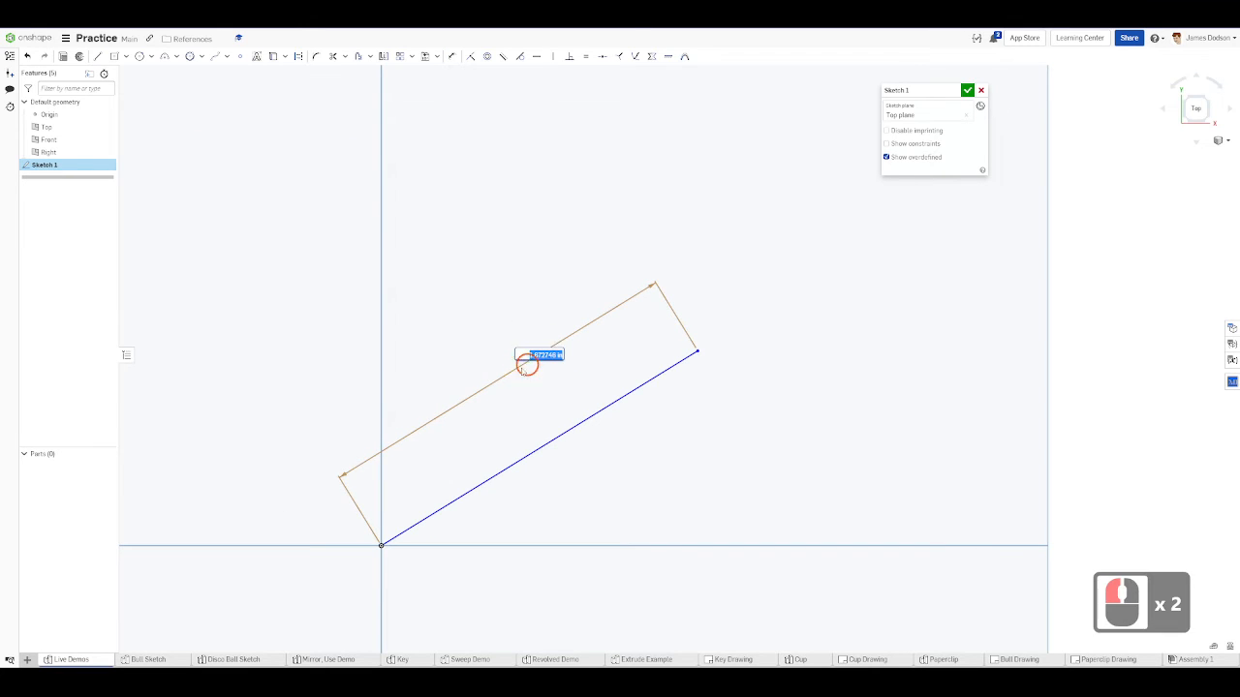
pyautogui.press('Escape')
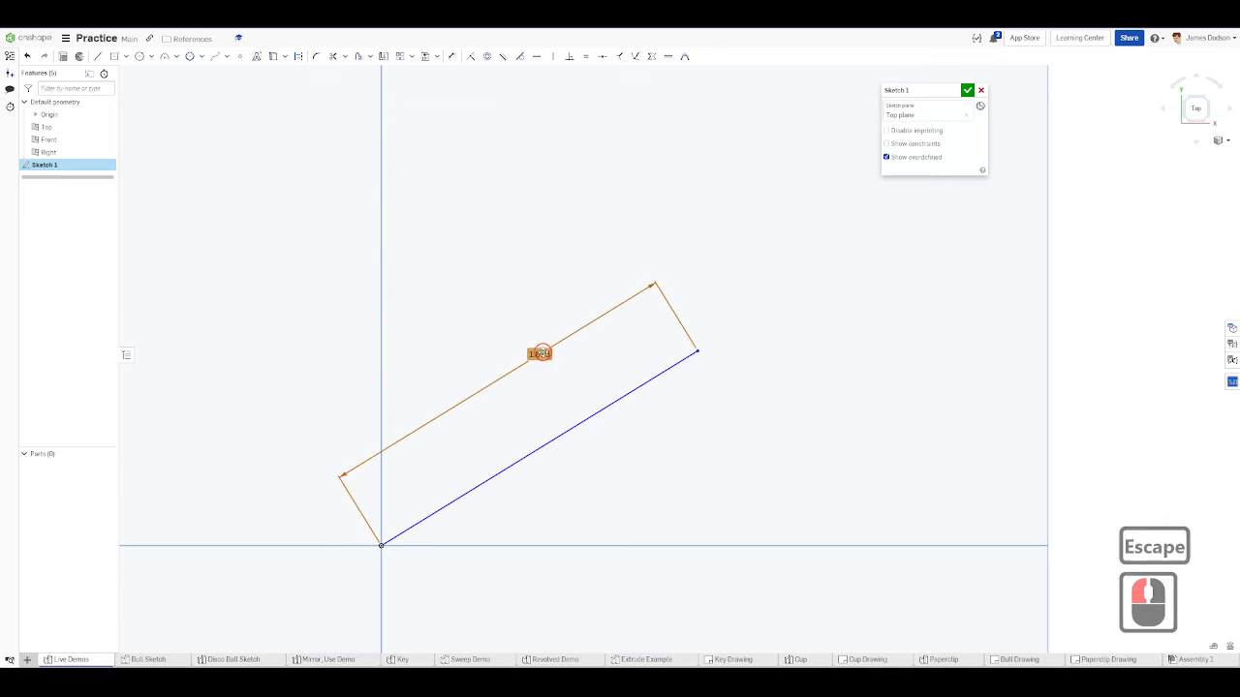
pyautogui.doubleClick(540, 354)
pyautogui.write('.5')
pyautogui.press('Return')
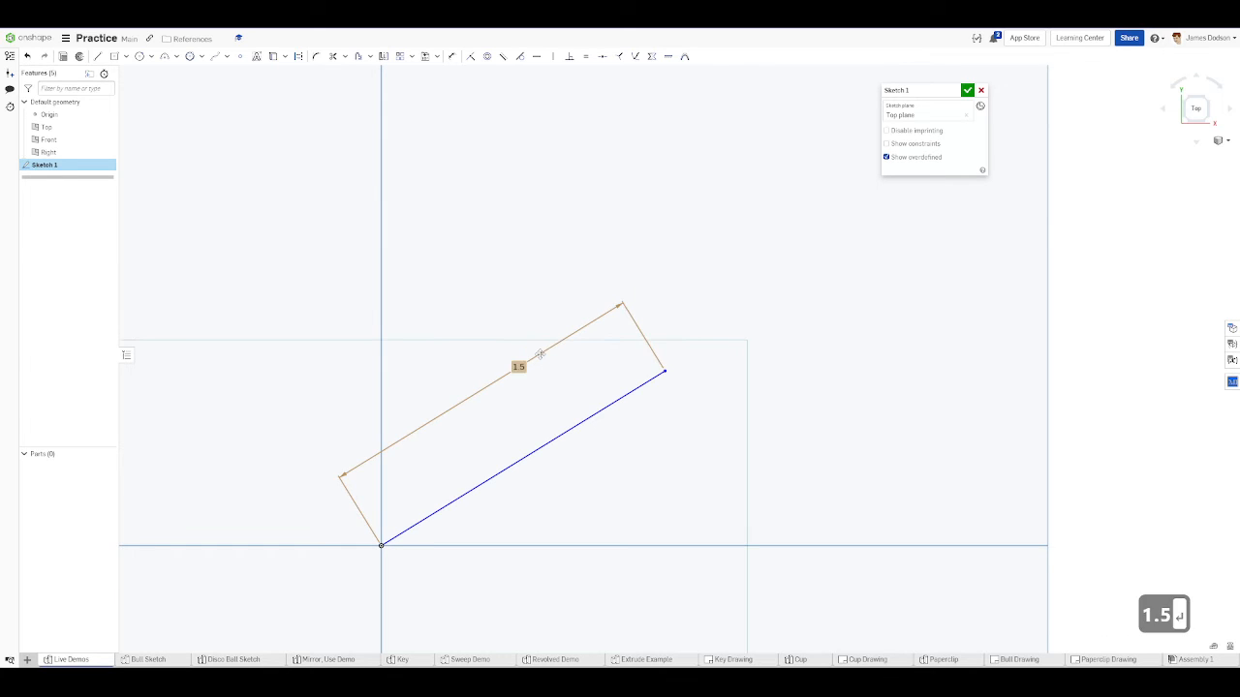
pyautogui.press('Escape')
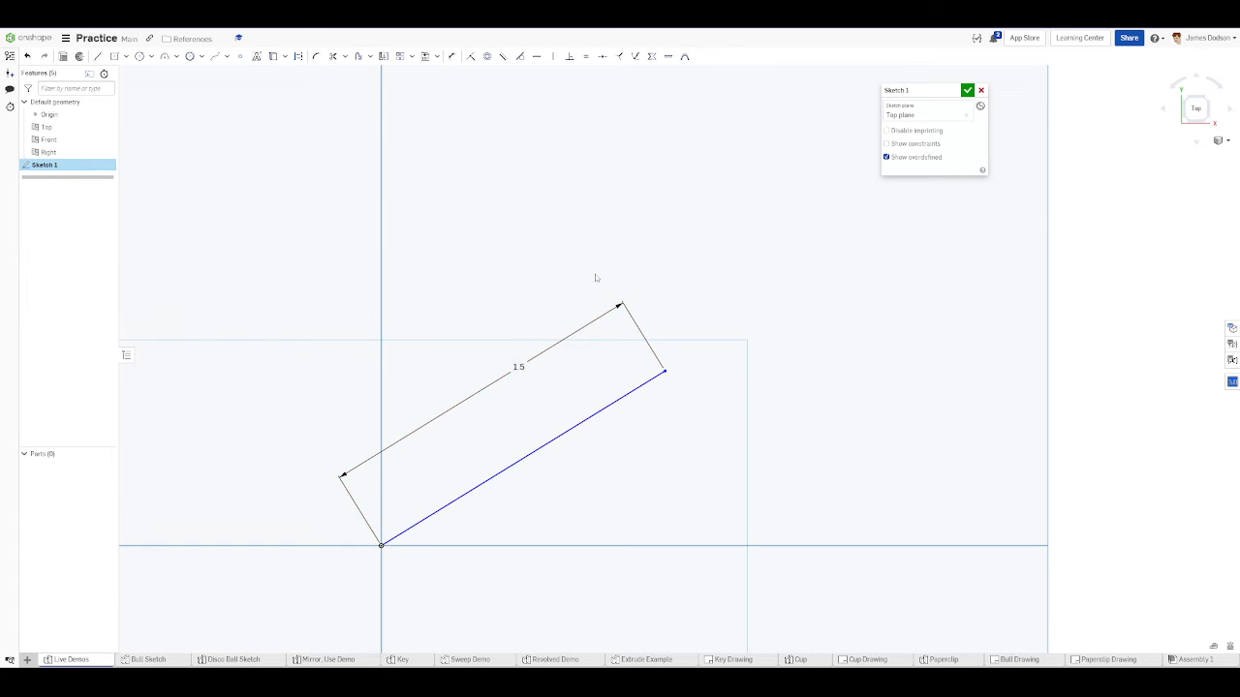
# - Delete the slanted line's length dimension and the line itself
pyautogui.click(594, 277)
pyautogui.scroll(-4, 548, 299)
pyautogui.scroll(4, 576, 336)
pyautogui.scroll(5, 576, 336)
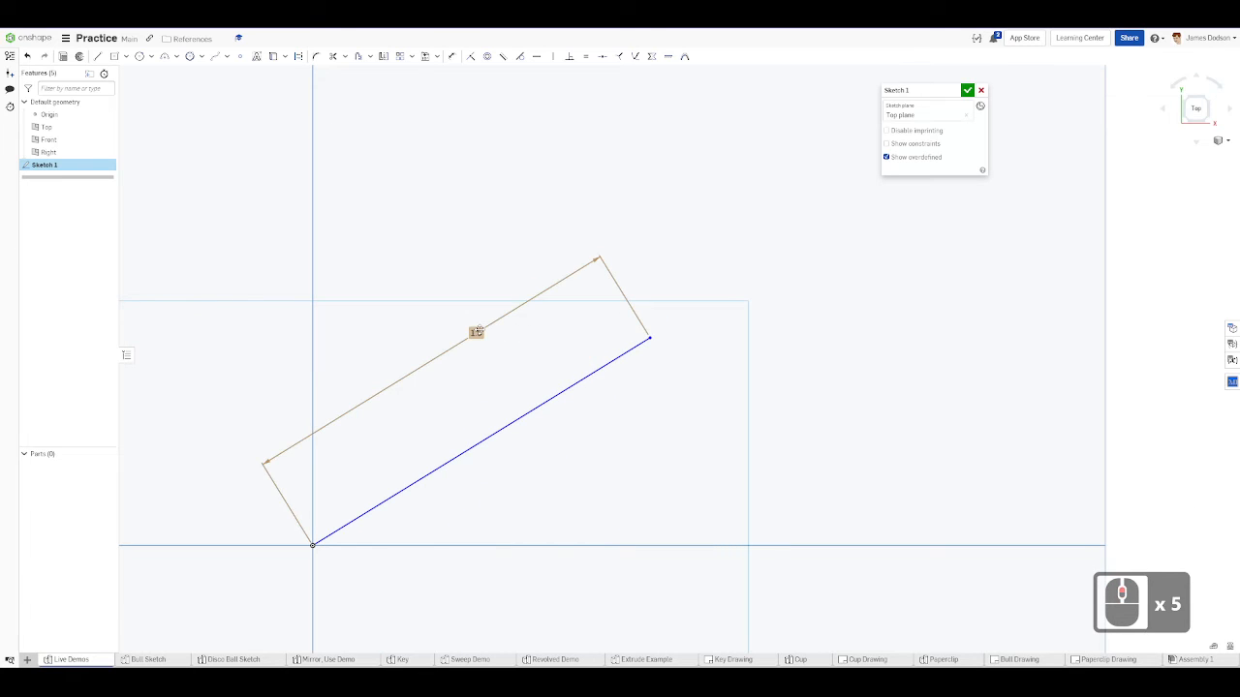
pyautogui.click(479, 330)
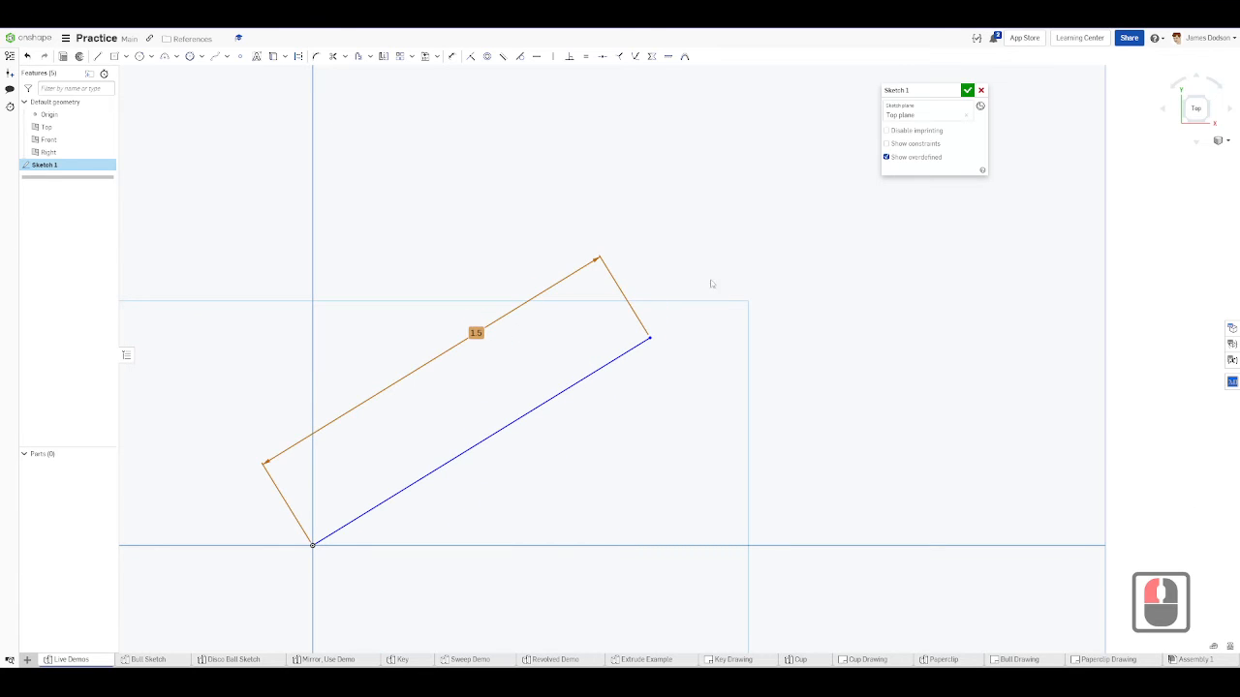
pyautogui.press('BackSpace')
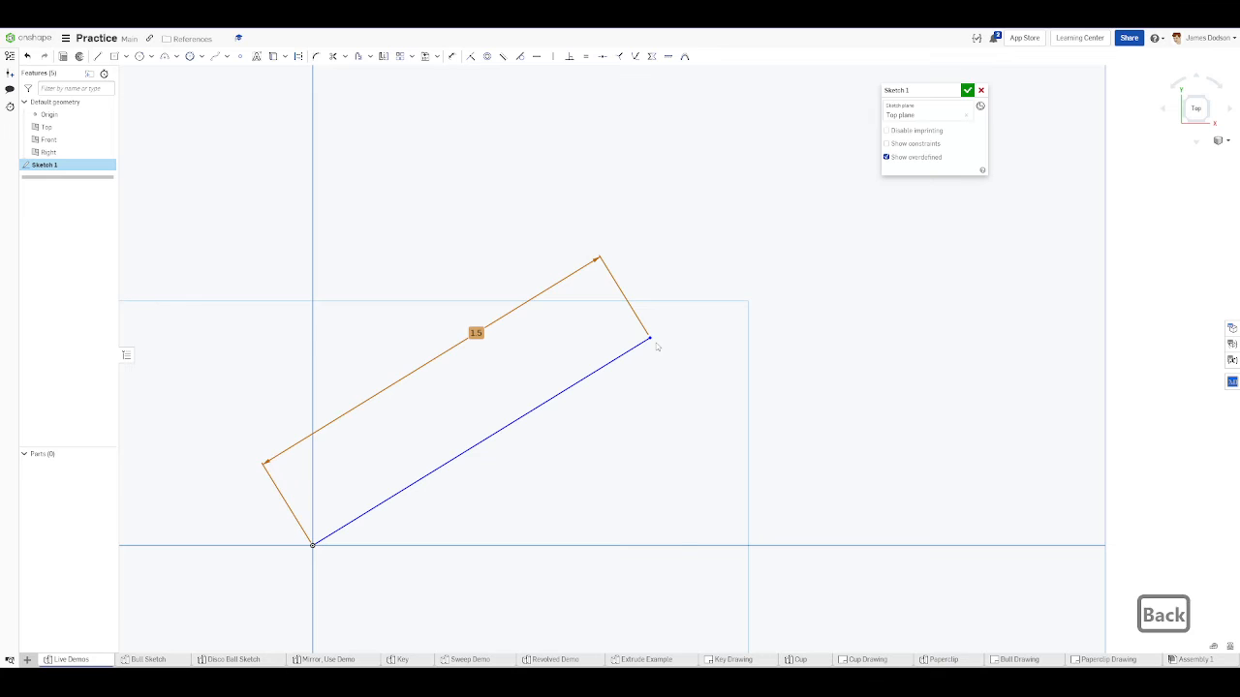
pyautogui.scroll(-8, 651, 341)
pyautogui.moveTo(742, 381); pyautogui.dragTo(556, 325)
pyautogui.press('Delete')
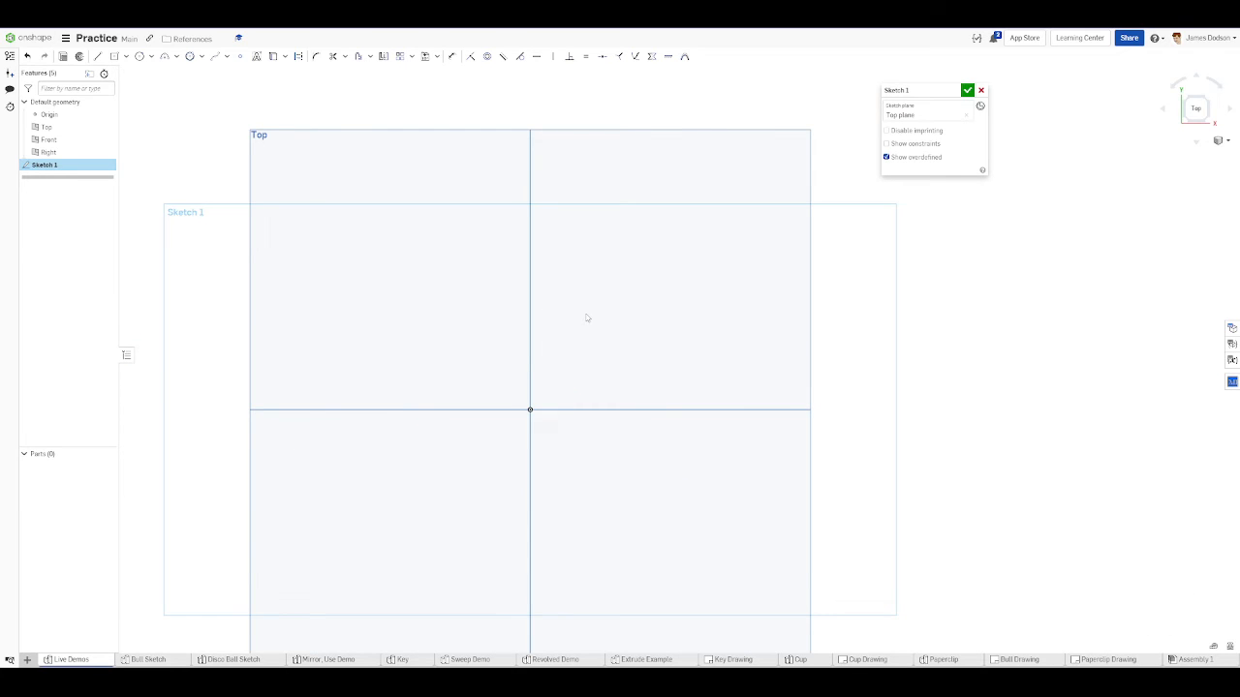
# - Draw a small circle, about 0.17 in in diameter, just above and to the right of the origin
pyautogui.press('c')
pyautogui.moveTo(546, 367); pyautogui.dragTo(552, 360)
pyautogui.click(488, 238)
pyautogui.press('Escape')
pyautogui.middleClick(554, 324)
pyautogui.scroll(6, 557, 361)
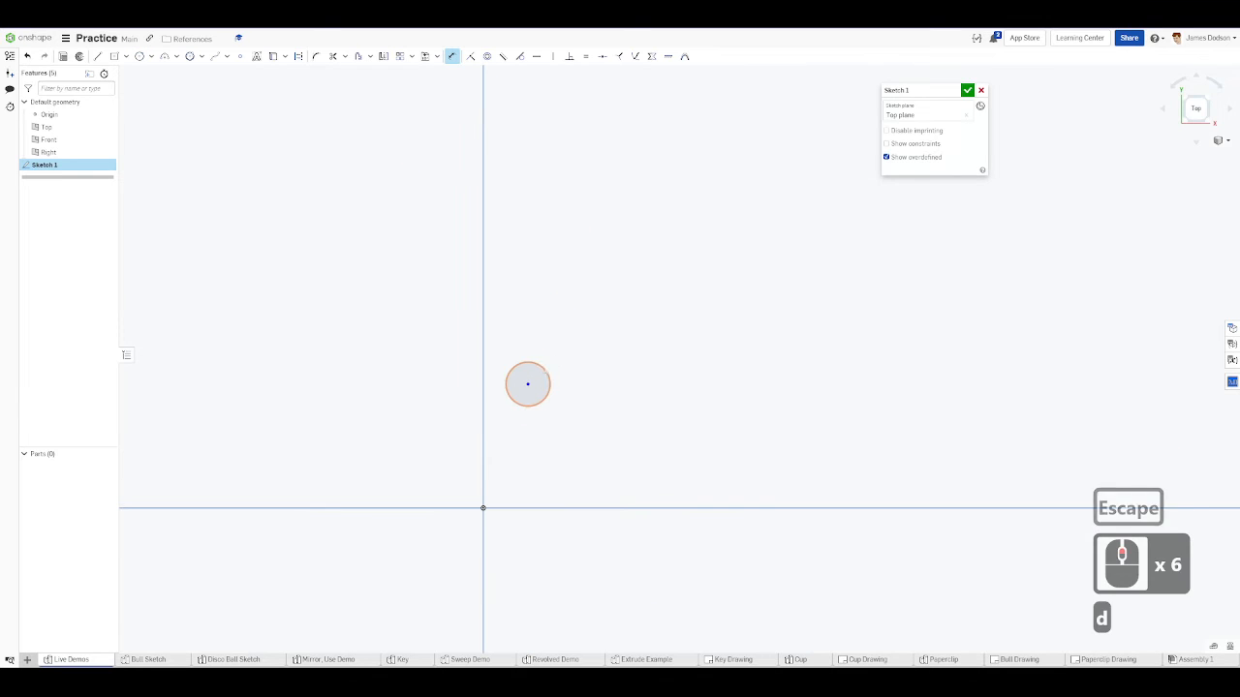
# - Dimension the small circle's diameter and set it to 3 in
pyautogui.press('d')
pyautogui.click(546, 371)
pyautogui.click(586, 345)
pyautogui.press('Escape')
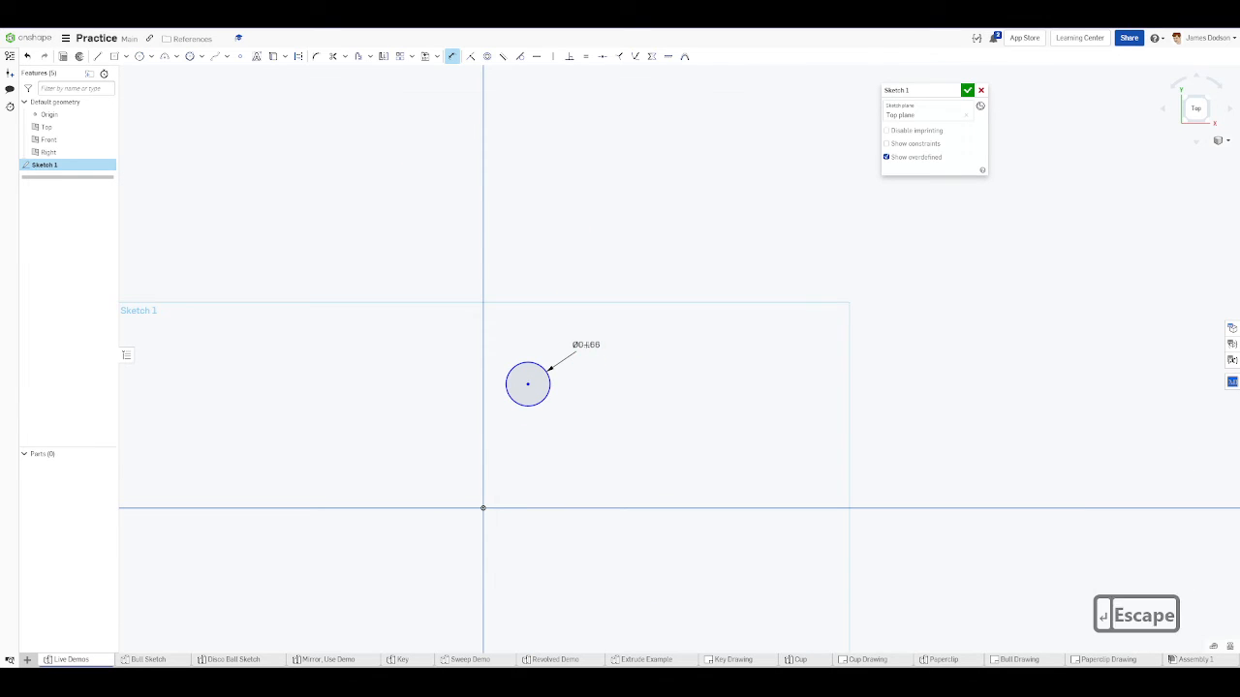
pyautogui.doubleClick(586, 345)
pyautogui.write('3')
pyautogui.press('Return')
# - Delete the circle's diameter dimension and the circle itself
pyautogui.scroll(-11, 587, 352)
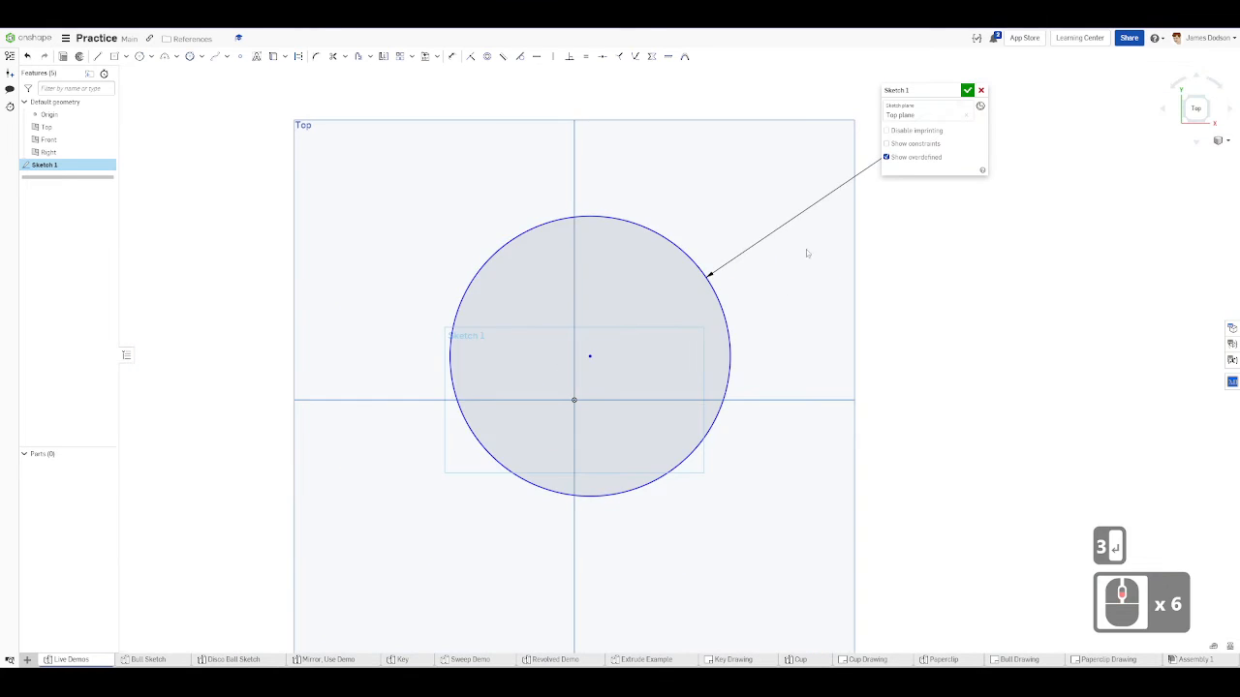
pyautogui.click(867, 186)
pyautogui.press('Delete')
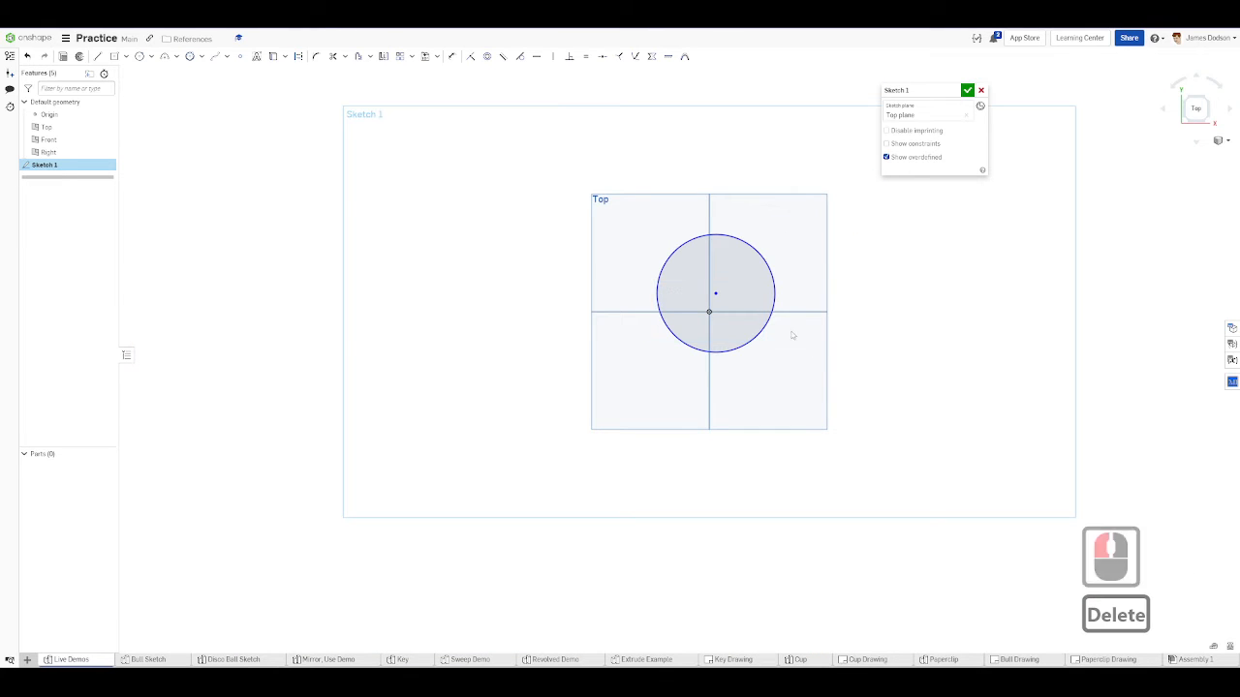
pyautogui.moveTo(809, 351); pyautogui.dragTo(489, 192)
pyautogui.press('Delete')
pyautogui.press('shift')
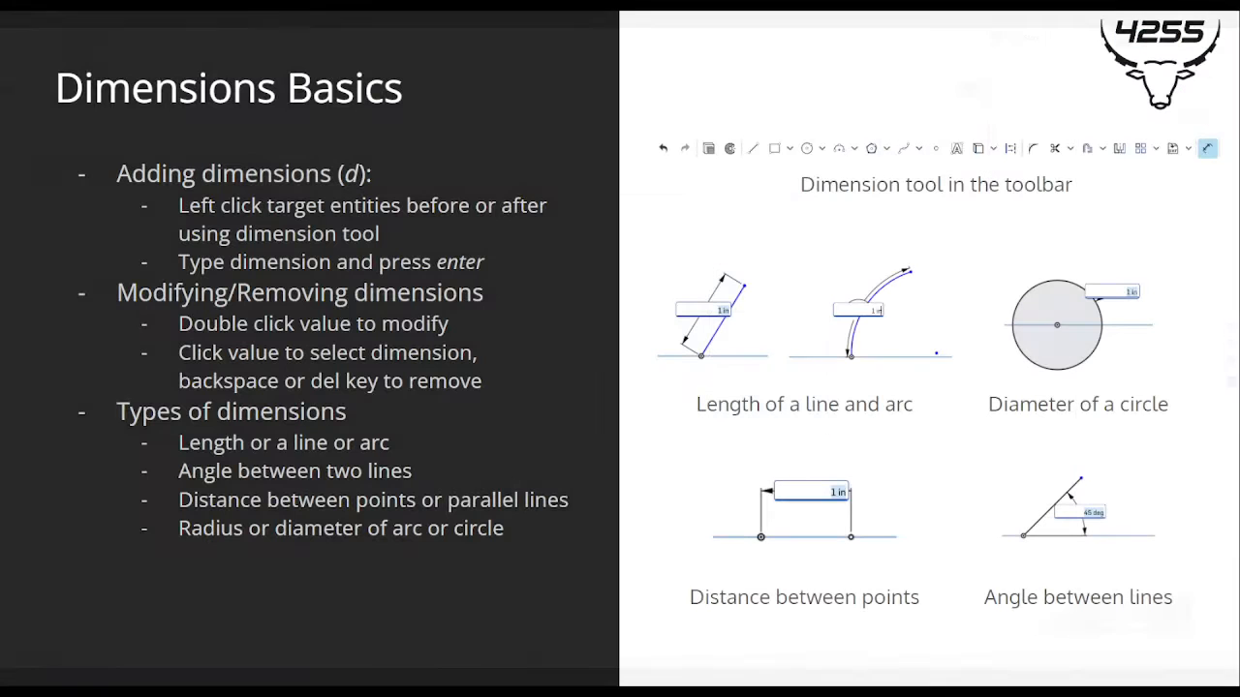
pyautogui.click(960, 410)
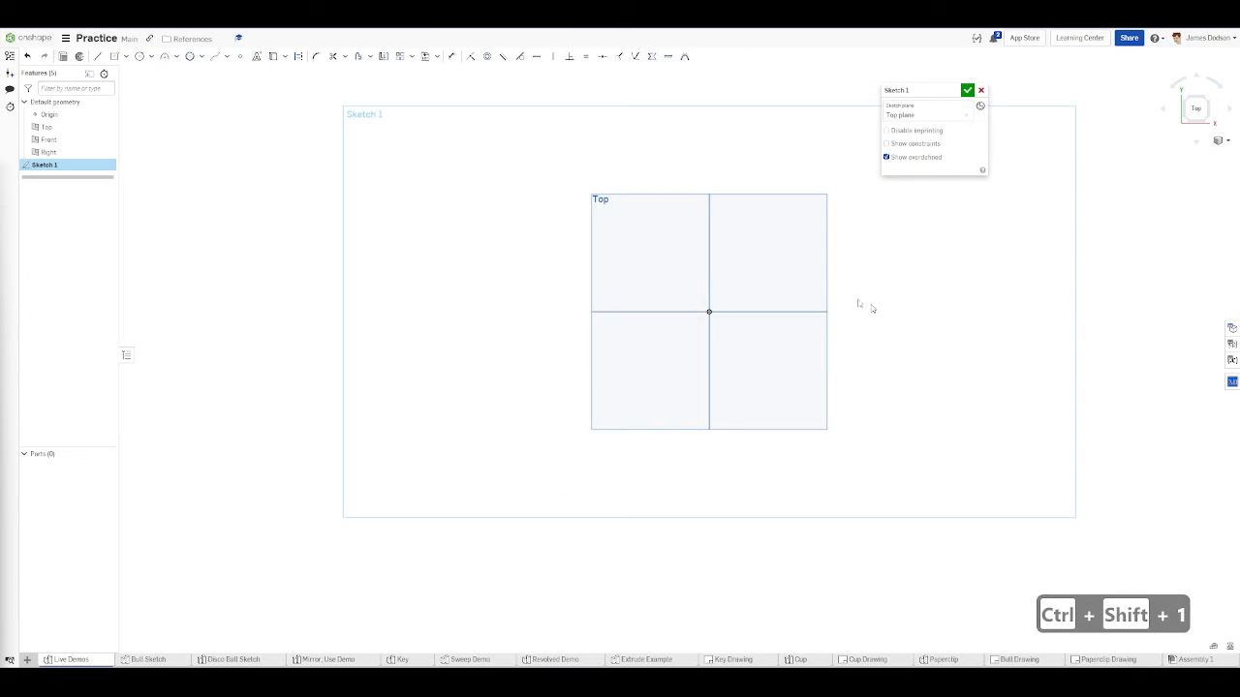
# - Sketch a diagonal line from the origin into the upper-right quadrant of the Top plane
pyautogui.scroll(-4, 848, 298)
pyautogui.keyDown('alt'); pyautogui.moveTo(786, 269); pyautogui.dragTo(728, 410, button='middle'); pyautogui.keyUp('alt')
pyautogui.press('l')
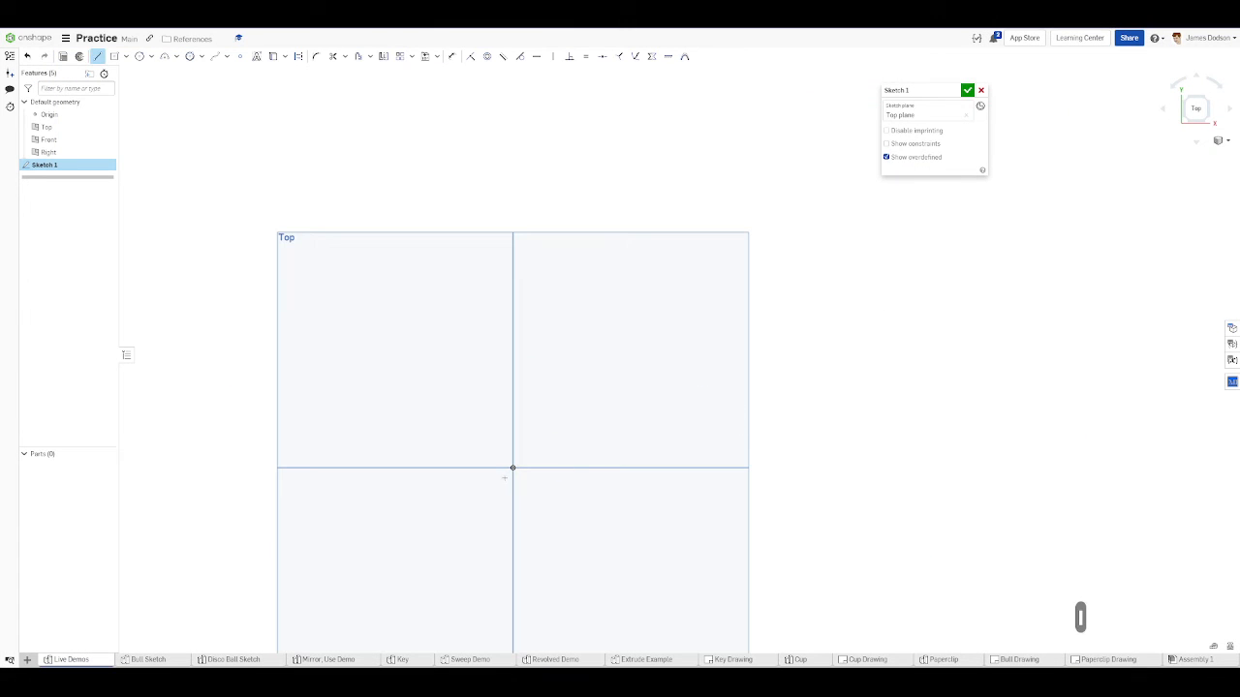
pyautogui.click(637, 287)
pyautogui.press('Escape')
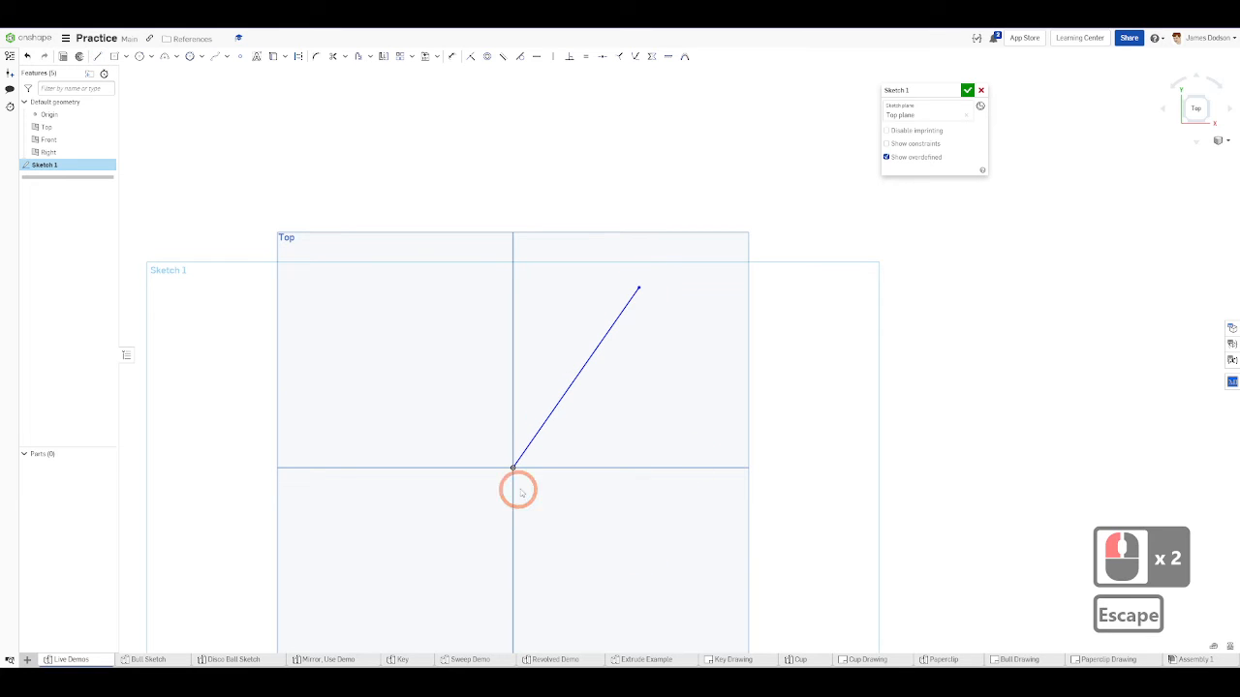
# - Move the line's free endpoint across the vertical axis into the upper-left quadrant
pyautogui.moveTo(639, 288); pyautogui.dragTo(602, 239)
pyautogui.scroll(4, 558, 260)
pyautogui.scroll(-3, 502, 445)
pyautogui.scroll(5, 500, 297)
pyautogui.scroll(-11, 460, 210)
pyautogui.scroll(4, 603, 238)
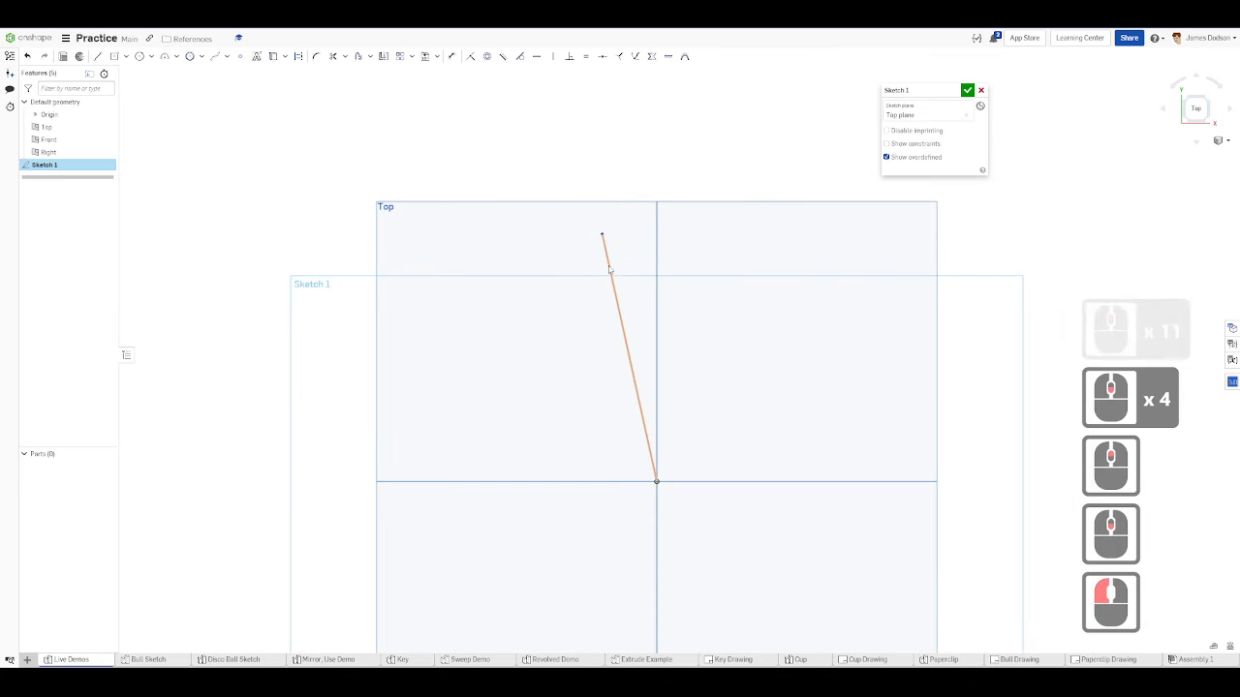
# - Delete the line attached to the origin
pyautogui.doubleClick(609, 266)
pyautogui.scroll(4, 610, 266)
pyautogui.press('Delete')
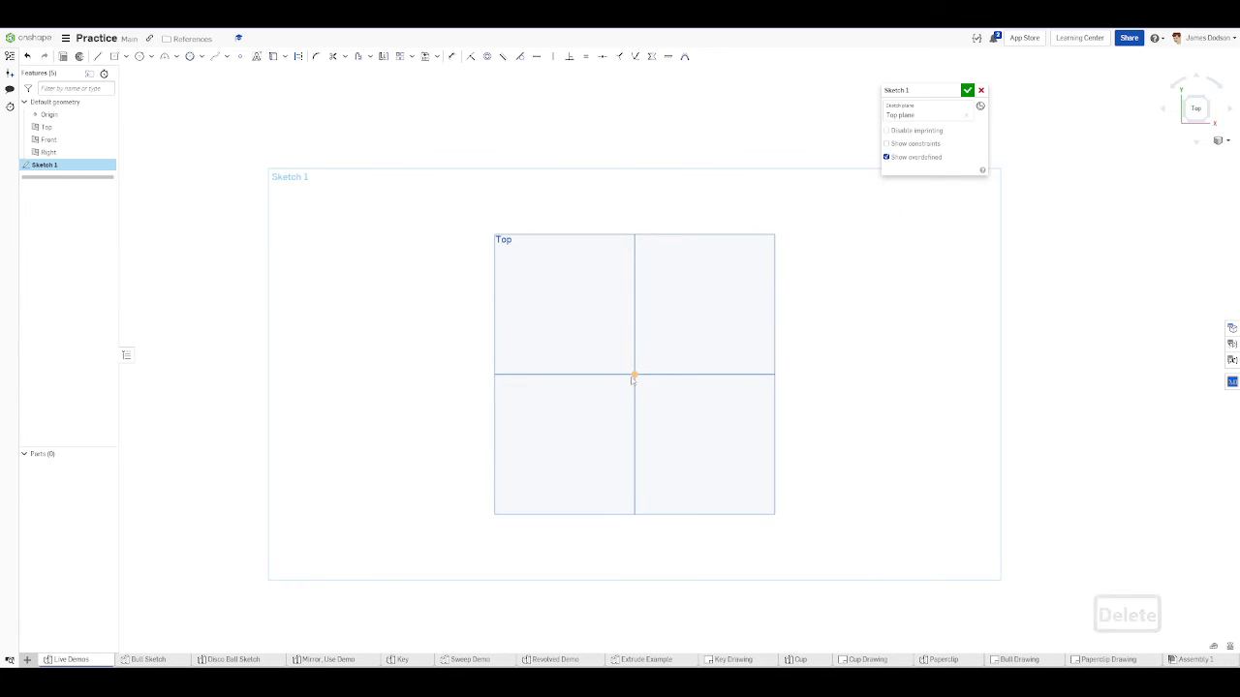
# - Sketch a circle in the upper-left quadrant, with its centre away from the origin
pyautogui.press('c')
pyautogui.click(560, 267)
pyautogui.click(509, 313)
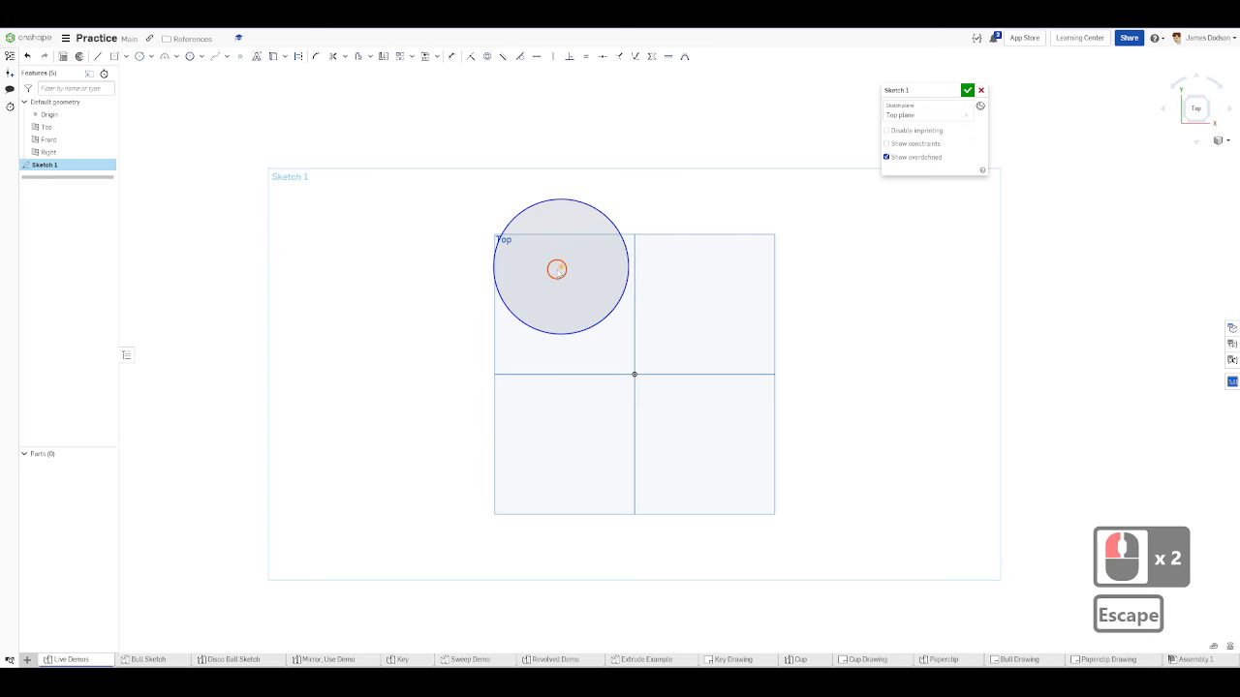
# - Freely reposition and enlarge the undimensioned circle, and delete it
pyautogui.moveTo(561, 267); pyautogui.dragTo(327, 249)
pyautogui.press('Escape')
pyautogui.keyDown('alt'); pyautogui.scroll(3, 415, 270); pyautogui.keyUp('alt')
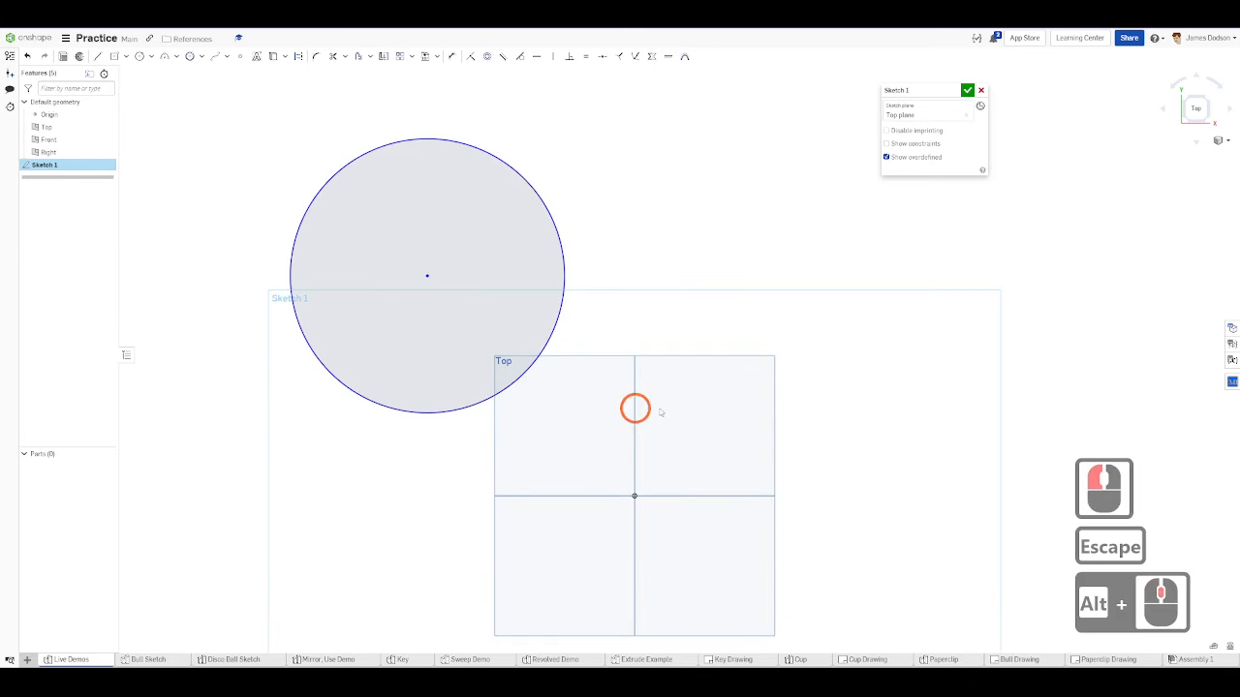
pyautogui.moveTo(662, 410); pyautogui.dragTo(249, 161)
pyautogui.press('Delete')
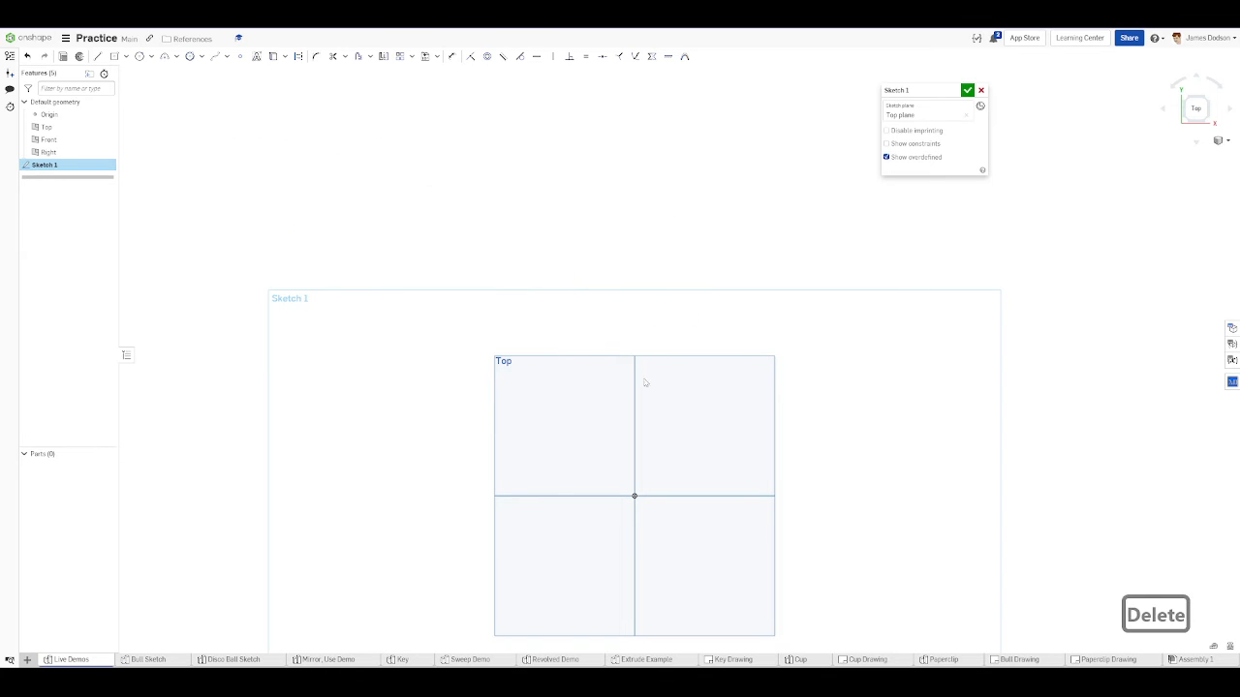
# - Sketch a circle about 2.35 in in diameter in the upper-right quadrant, clear of the origin
pyautogui.scroll(-3, 620, 335)
pyautogui.keyDown('alt'); pyautogui.scroll(-1, 607, 373); pyautogui.keyUp('alt')
pyautogui.scroll(2, 615, 370)
pyautogui.press('c')
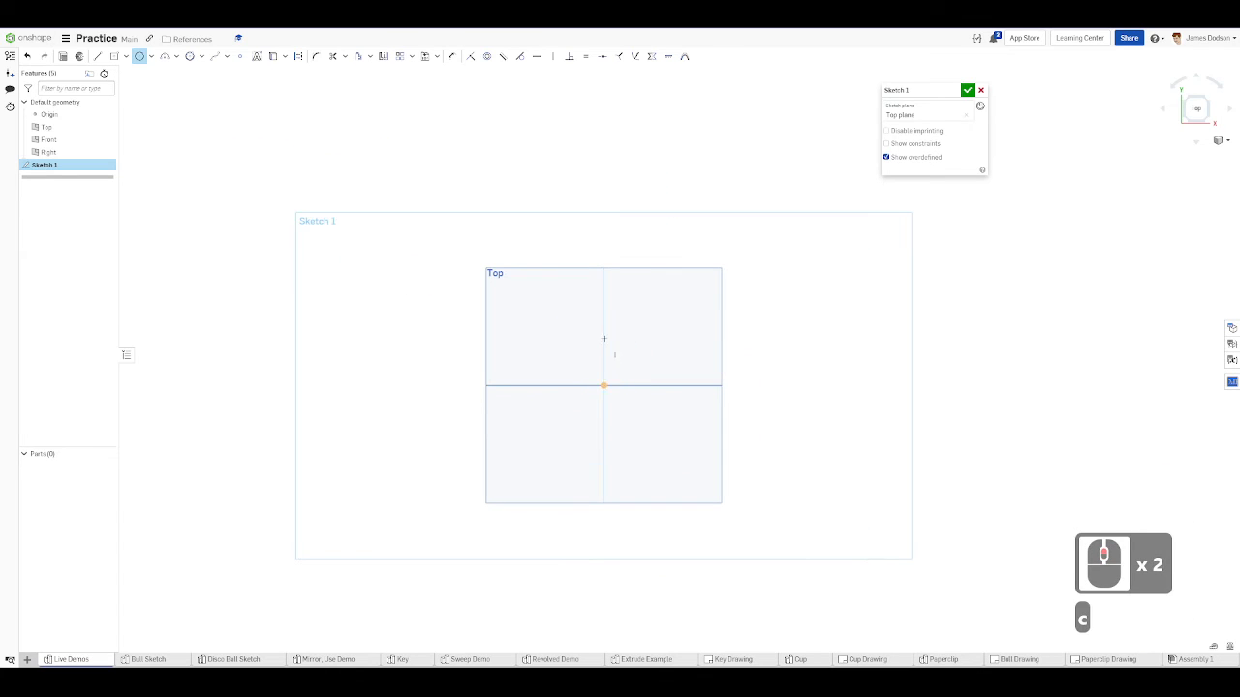
pyautogui.click(658, 335)
pyautogui.click(621, 311)
pyautogui.scroll(1, 702, 302)
pyautogui.press('Escape')
# - Dimension the circle in the upper-right quadrant with a diameter of 2 in
pyautogui.scroll(2, 700, 299)
pyautogui.press('e')
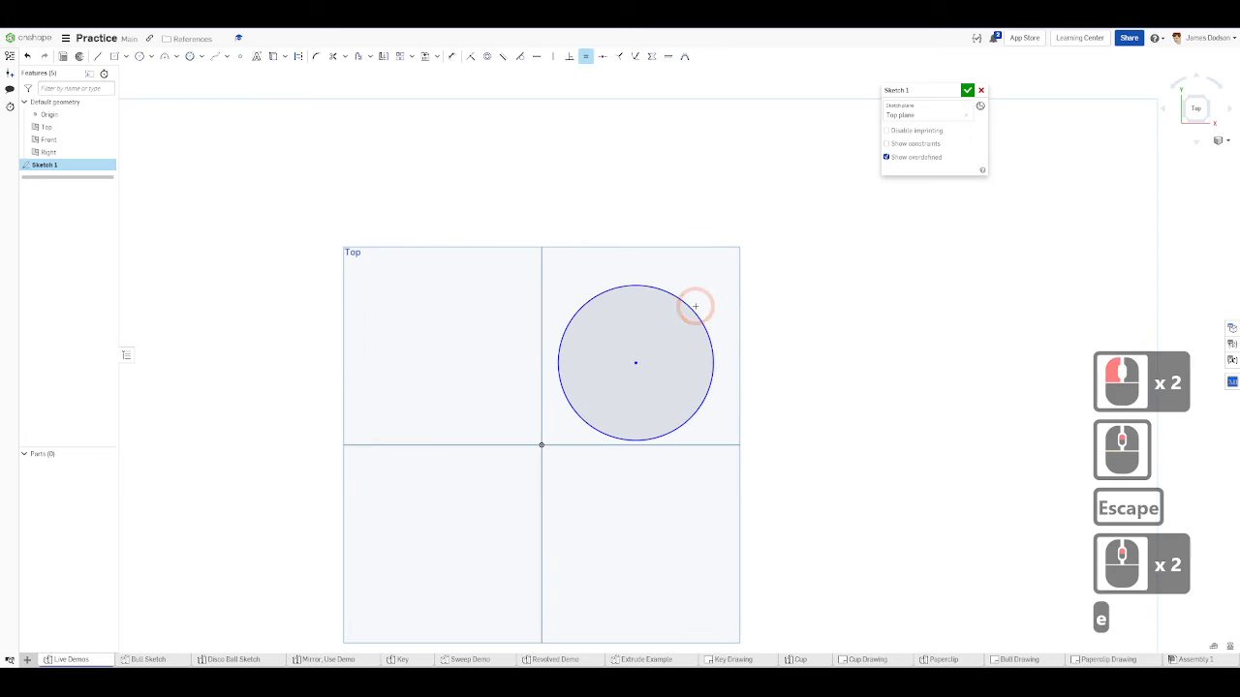
pyautogui.press('d')
pyautogui.click(692, 309)
pyautogui.click(735, 277)
pyautogui.write('2')
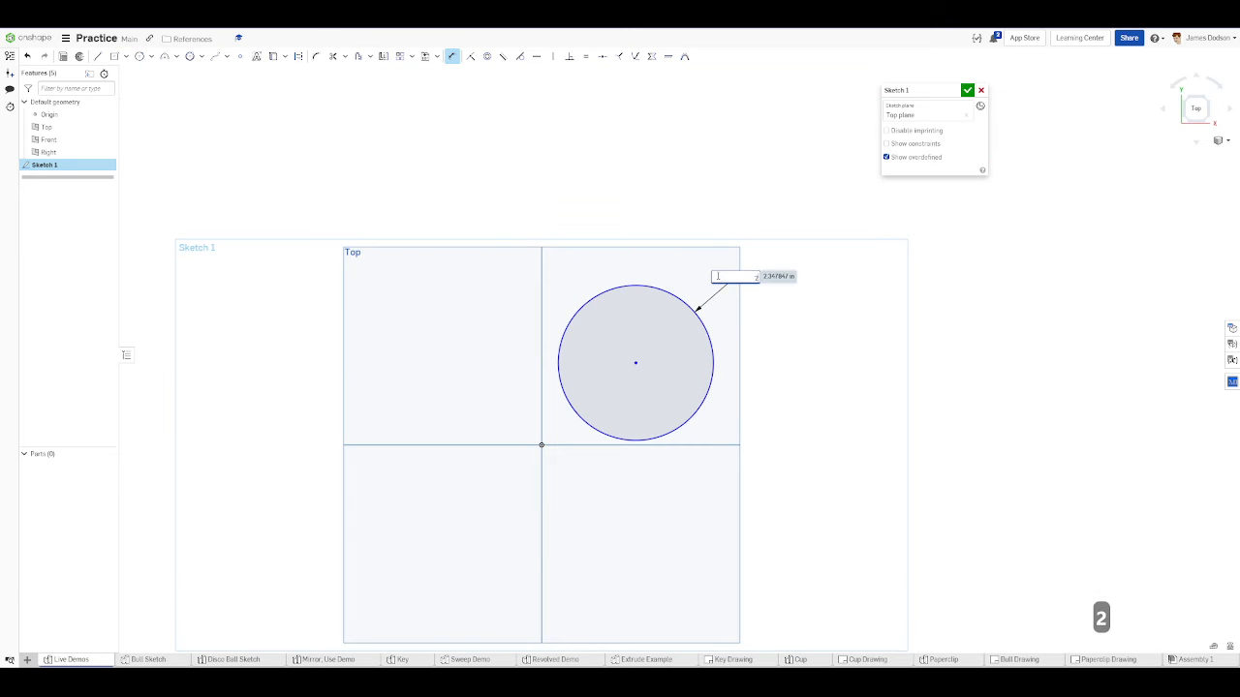
pyautogui.press('Return')
pyautogui.scroll(4, 727, 281)
pyautogui.press('Escape')
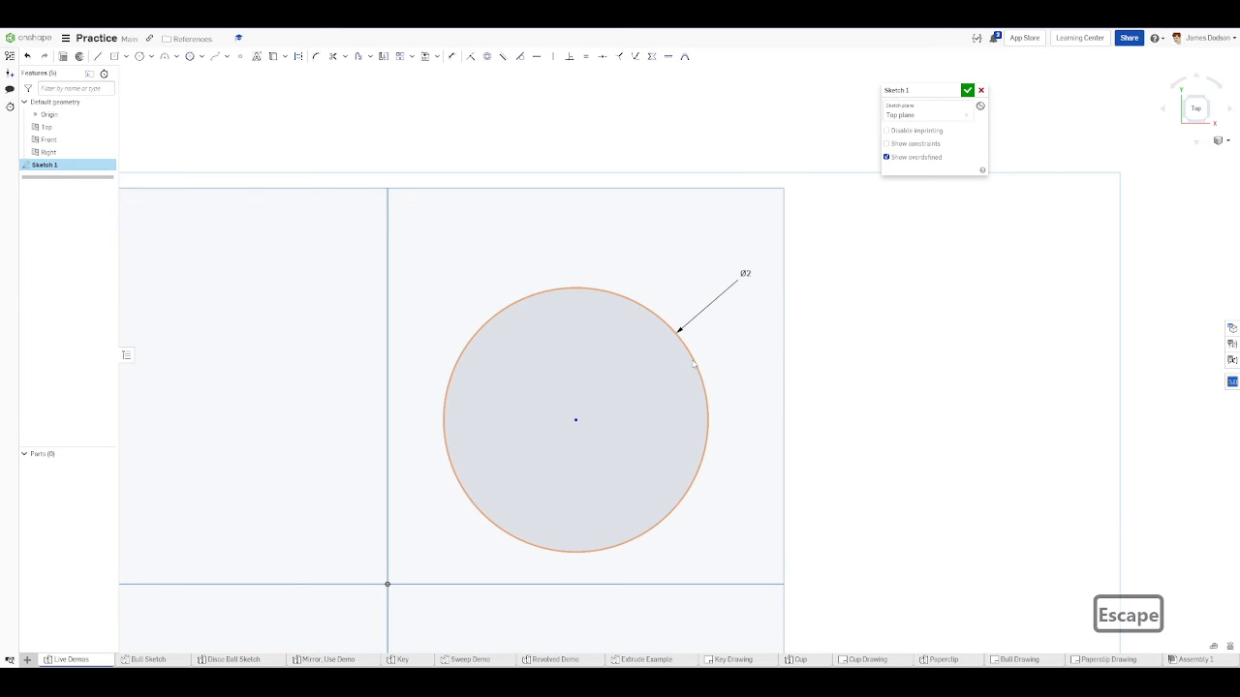
# - Move the 2 in circle around the upper-right quadrant by its edge and its centre, and delete it
pyautogui.moveTo(668, 334); pyautogui.dragTo(696, 347)
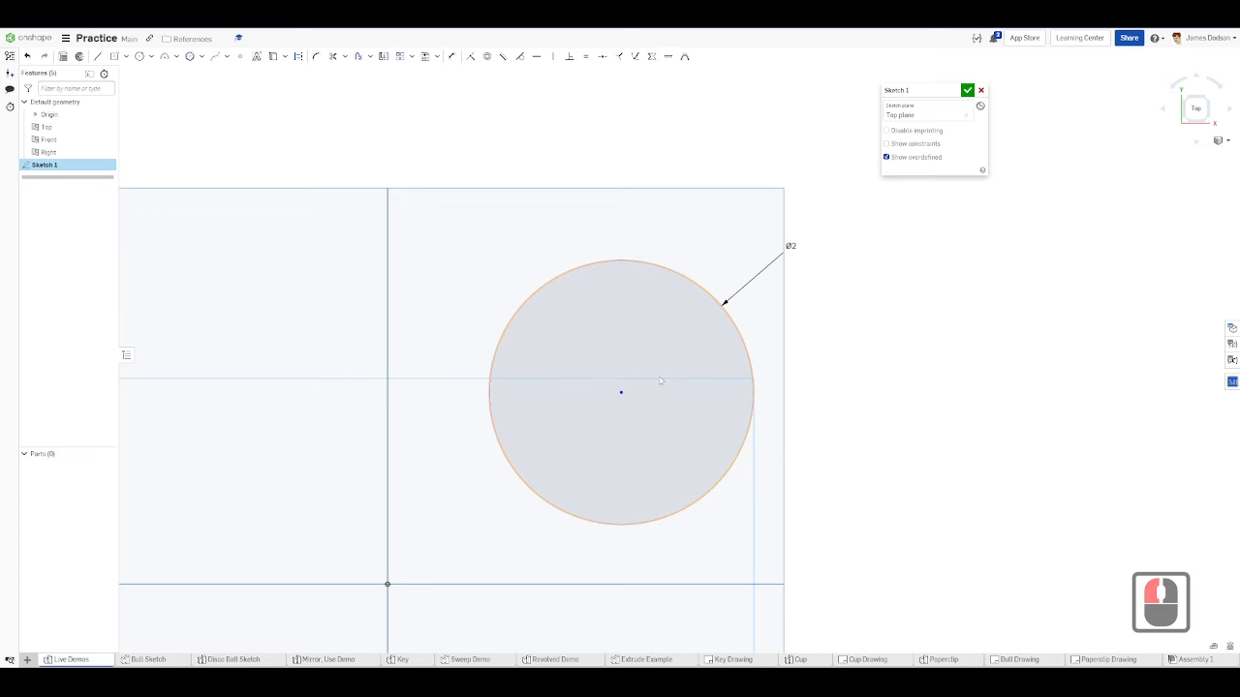
pyautogui.moveTo(620, 392); pyautogui.dragTo(597, 377)
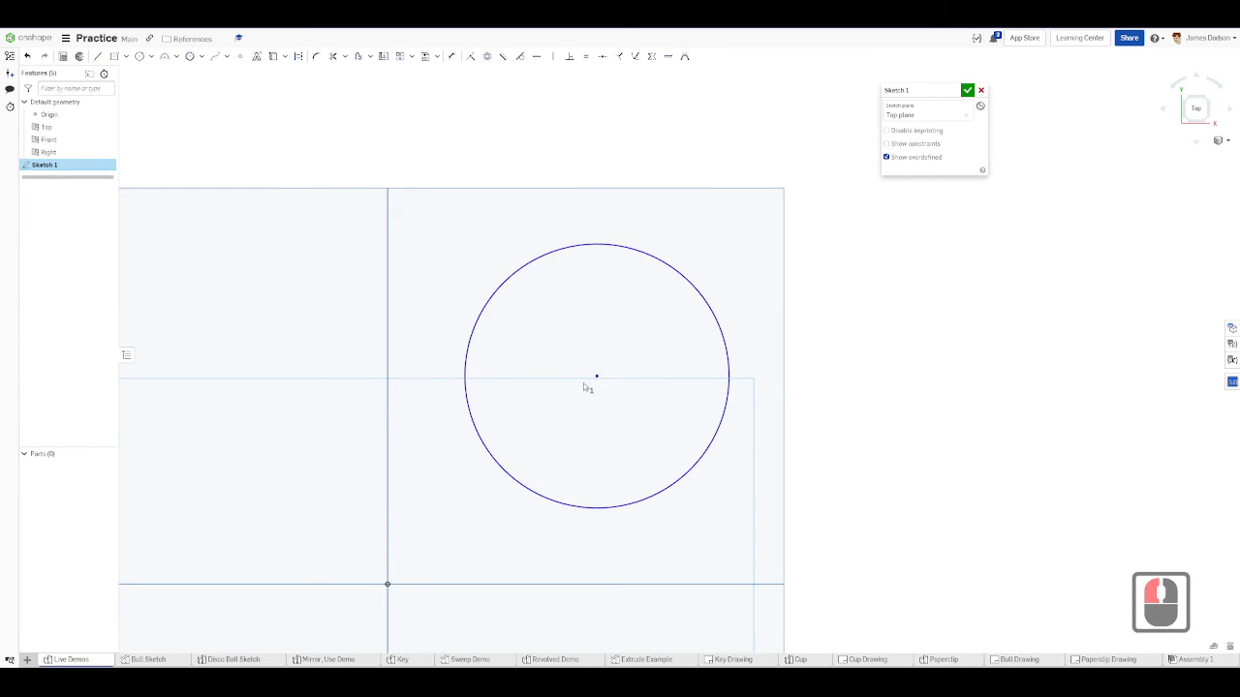
pyautogui.click(437, 407)
pyautogui.click(545, 499)
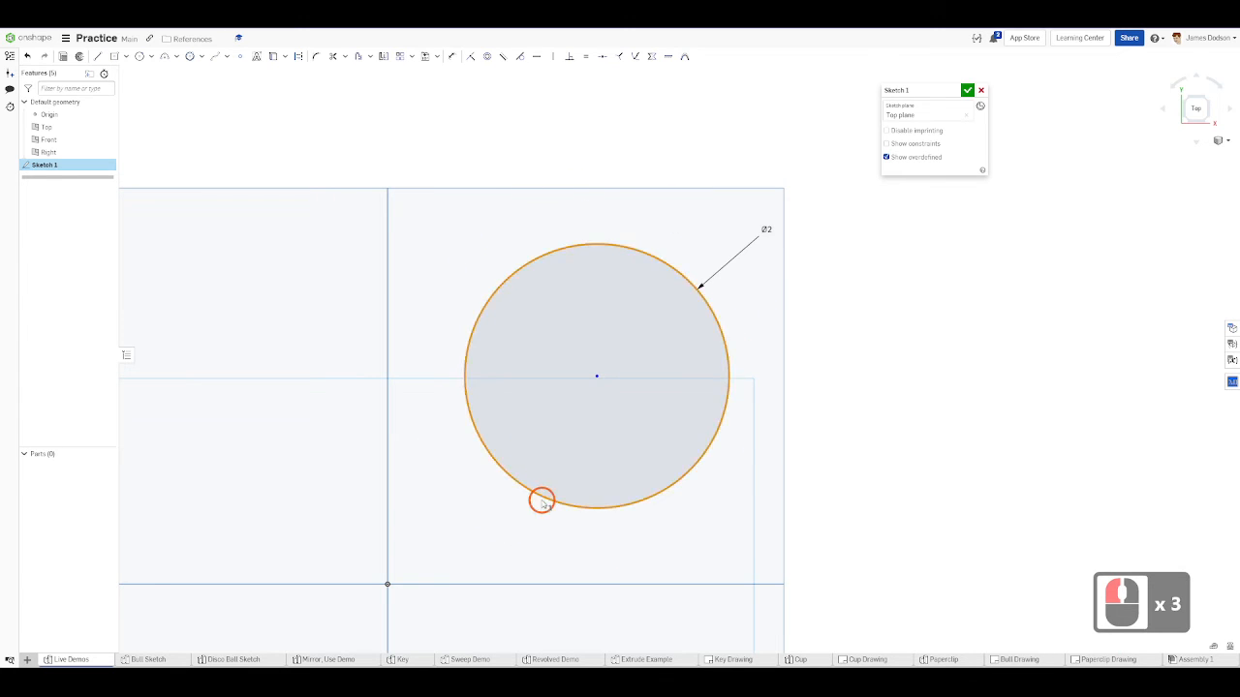
pyautogui.press('Delete')
# - Sketch a circle centred on the origin
pyautogui.press('c')
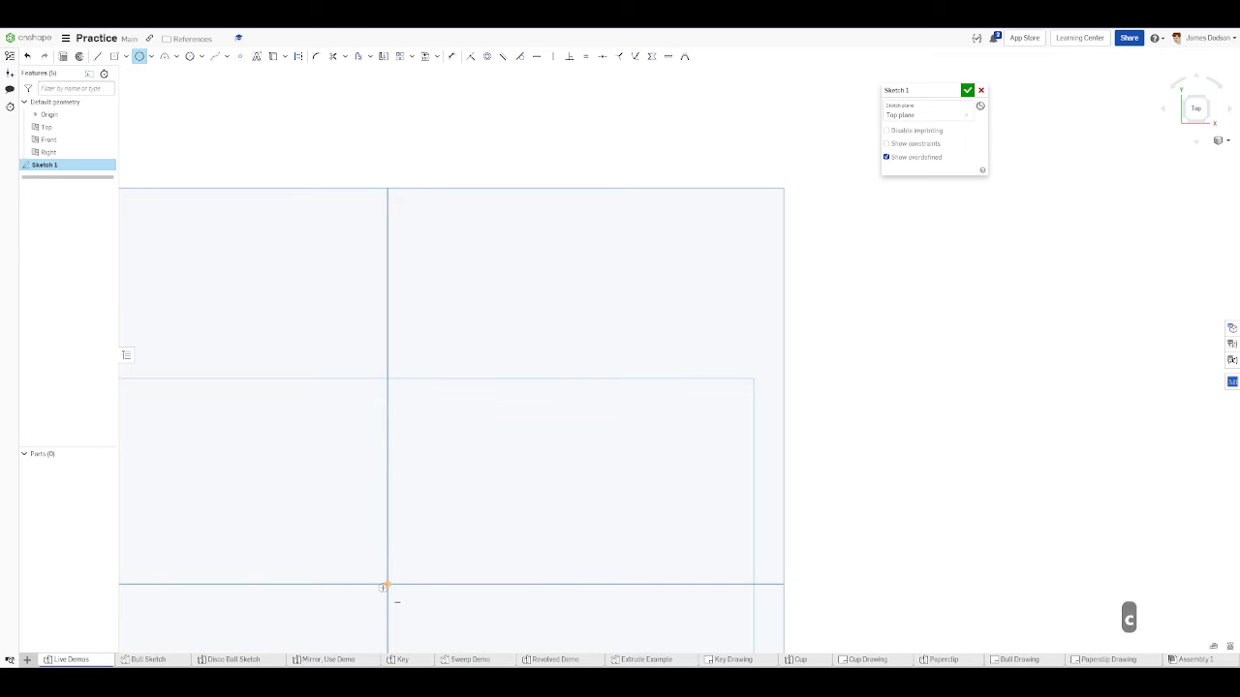
pyautogui.click(387, 586)
pyautogui.press('Escape')
pyautogui.moveTo(388, 585); pyautogui.dragTo(502, 487)
pyautogui.scroll(-5, 502, 488)
pyautogui.press('Escape')
pyautogui.scroll(1, 505, 488)
# - Dimension the origin-centred circle with a diameter of 2 in
pyautogui.press('d')
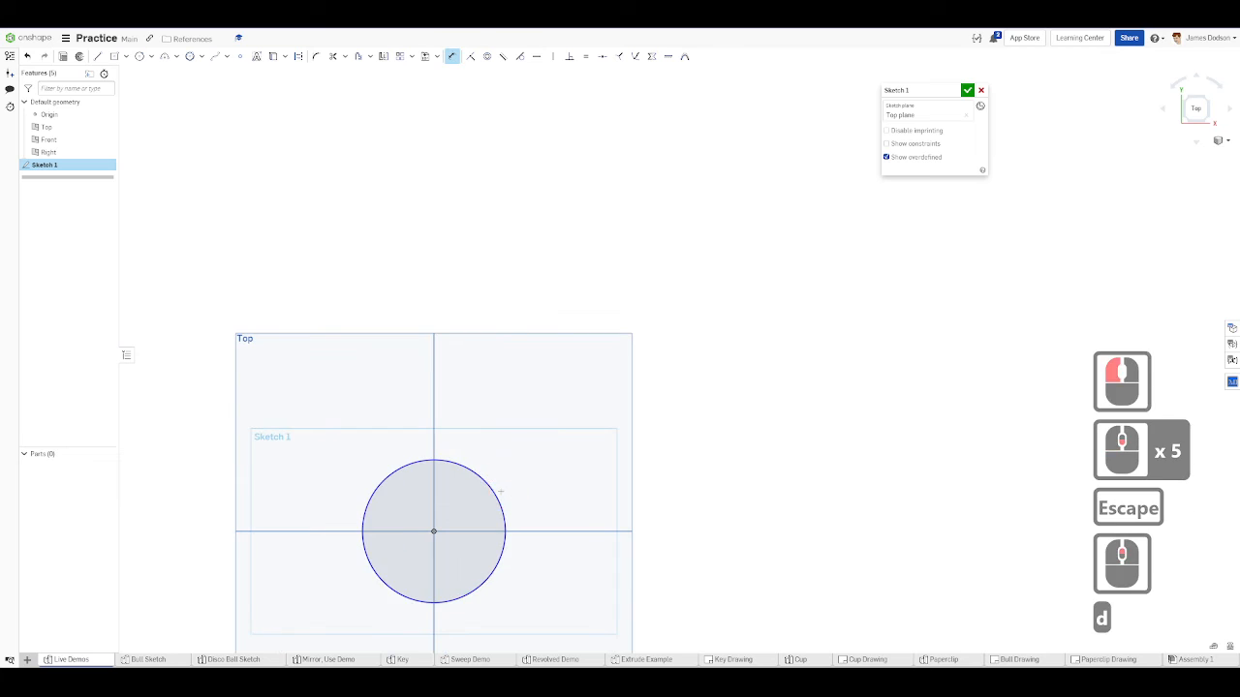
pyautogui.click(496, 492)
pyautogui.click(525, 481)
pyautogui.write('2')
pyautogui.press('Return')
pyautogui.press('Escape')
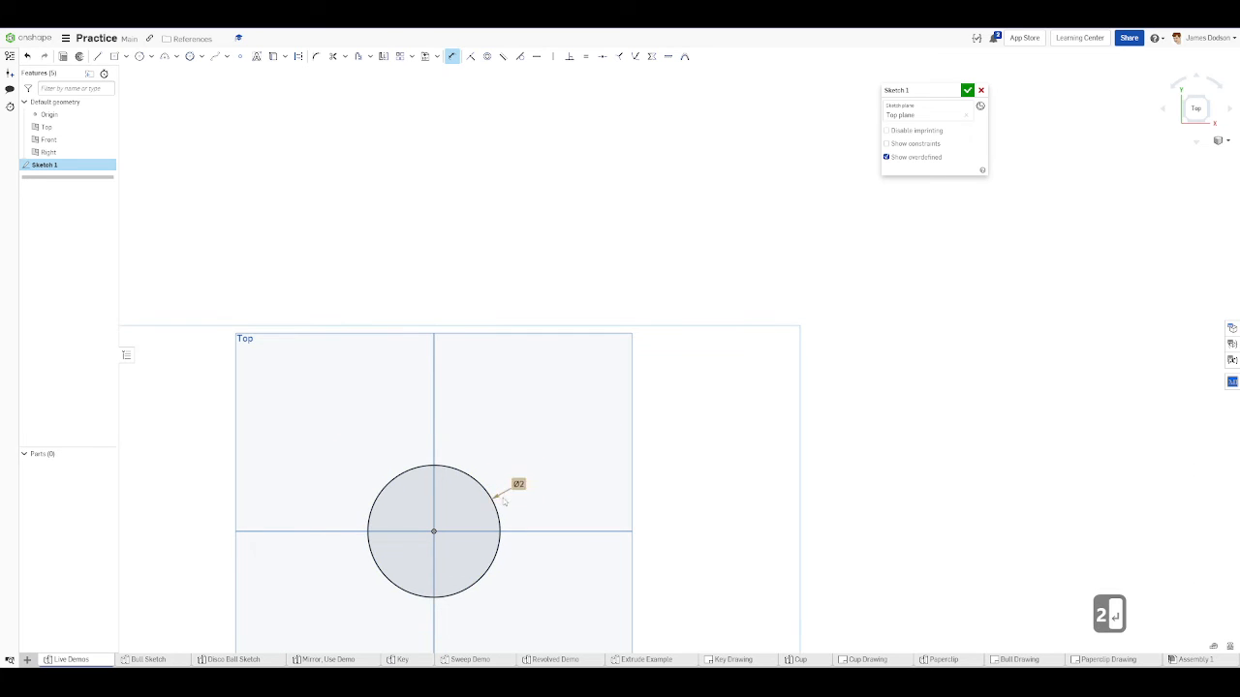
# - Try to move the dimensioned circle away from the origin by its centre point
pyautogui.scroll(4, 525, 501)
pyautogui.moveTo(356, 558); pyautogui.dragTo(383, 552)
pyautogui.scroll(-4, 355, 558)
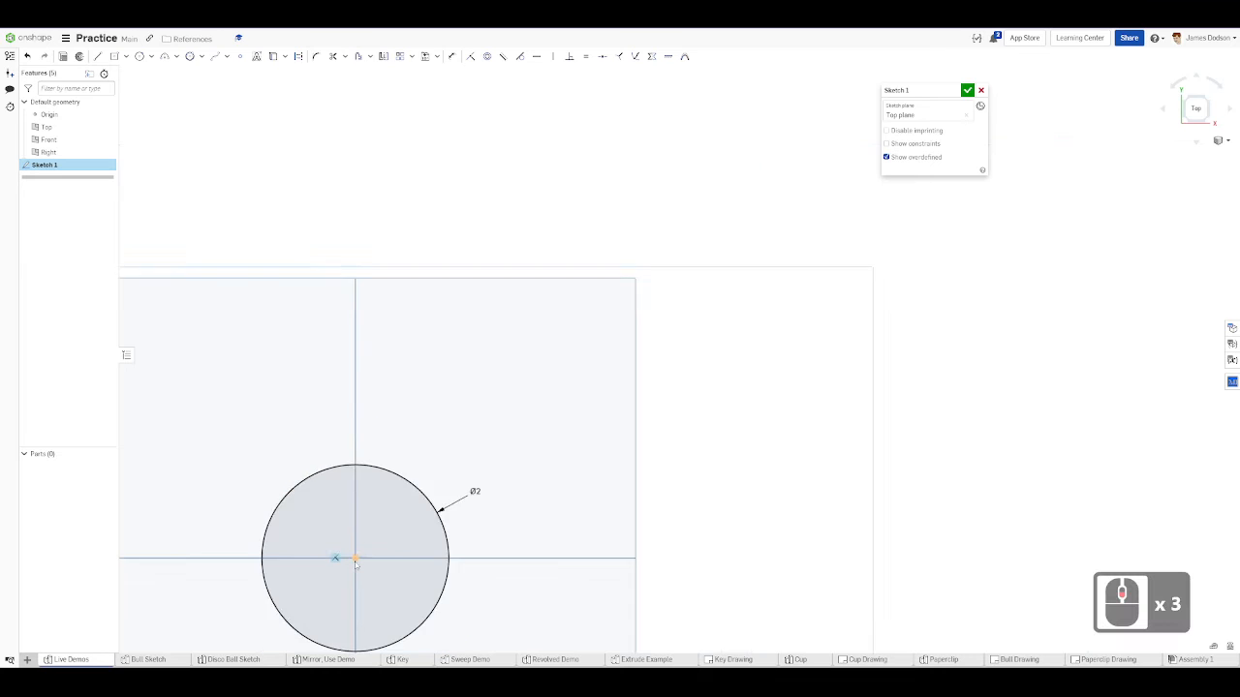
pyautogui.click(429, 495)
pyautogui.click(427, 493)
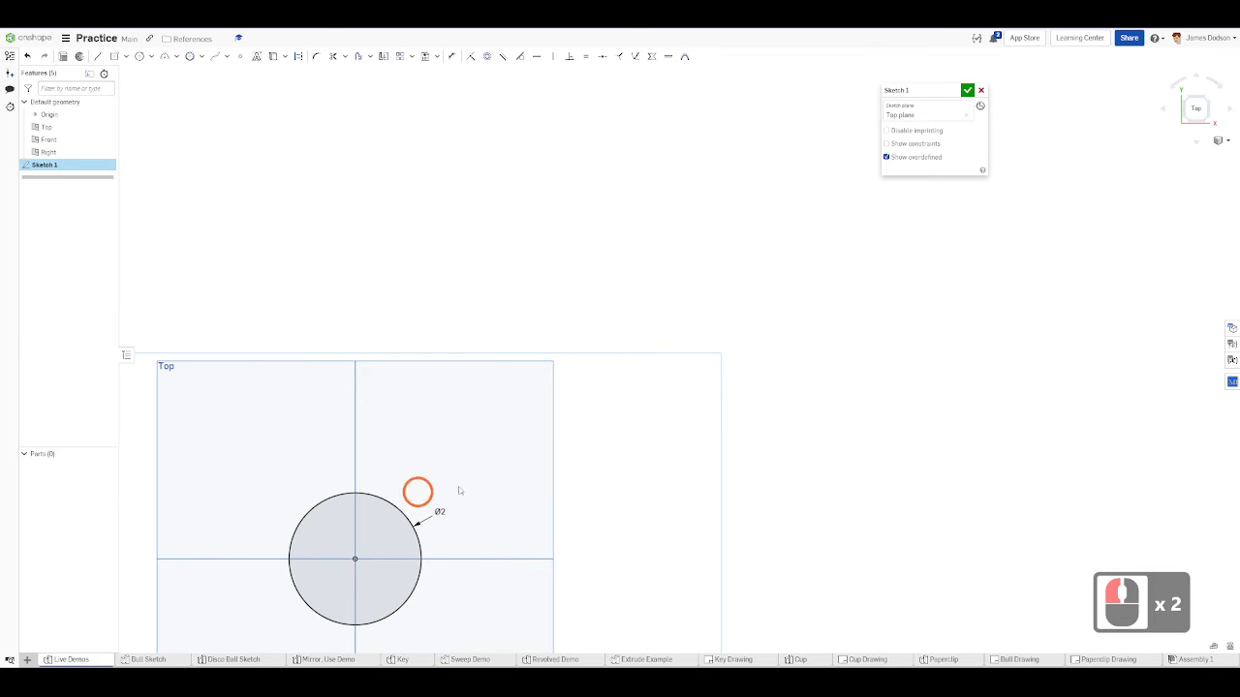
# - Box-select the whole circle at the origin, and clear the selection
pyautogui.scroll(-4, 581, 505)
pyautogui.scroll(3, 429, 595)
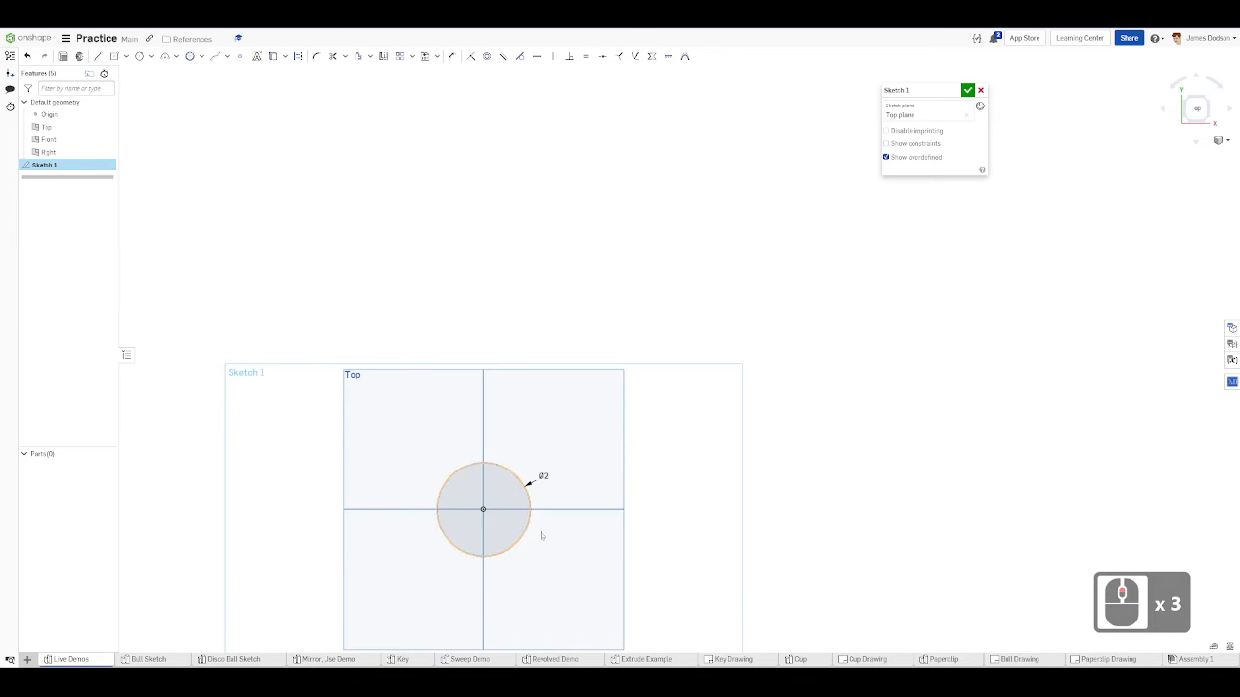
pyautogui.scroll(4, 538, 550)
pyautogui.moveTo(611, 582); pyautogui.dragTo(233, 282)
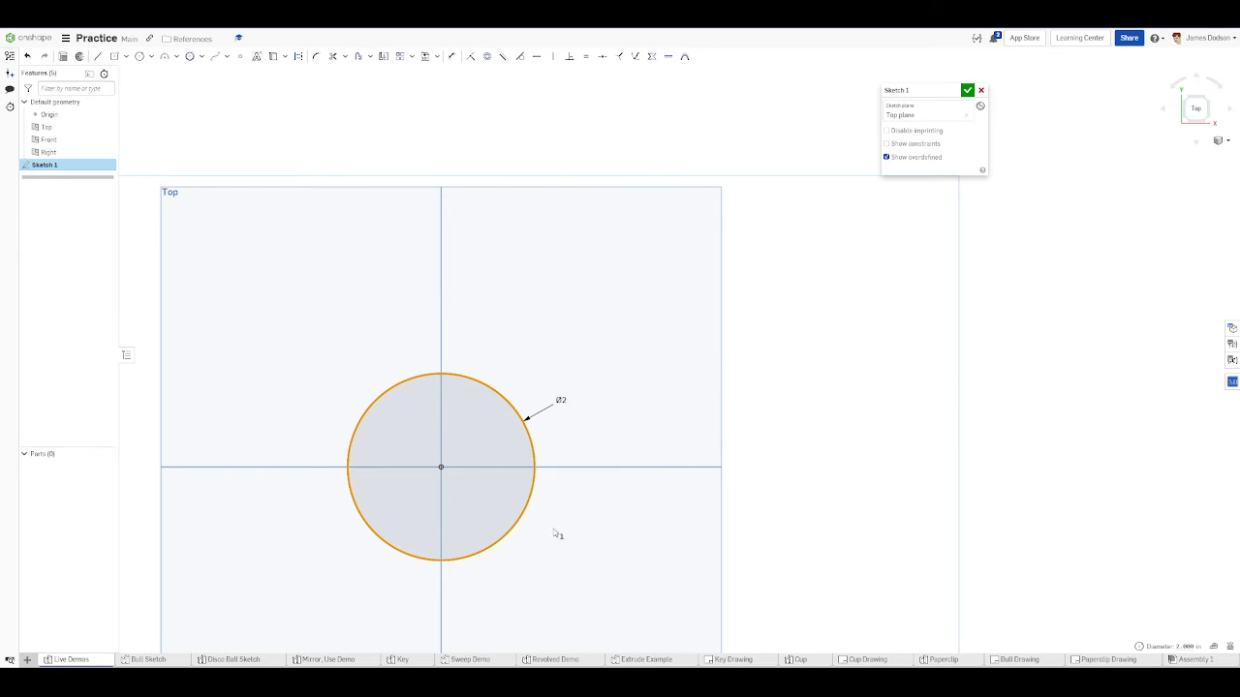
pyautogui.click(639, 639)
pyautogui.moveTo(626, 634); pyautogui.dragTo(305, 325)
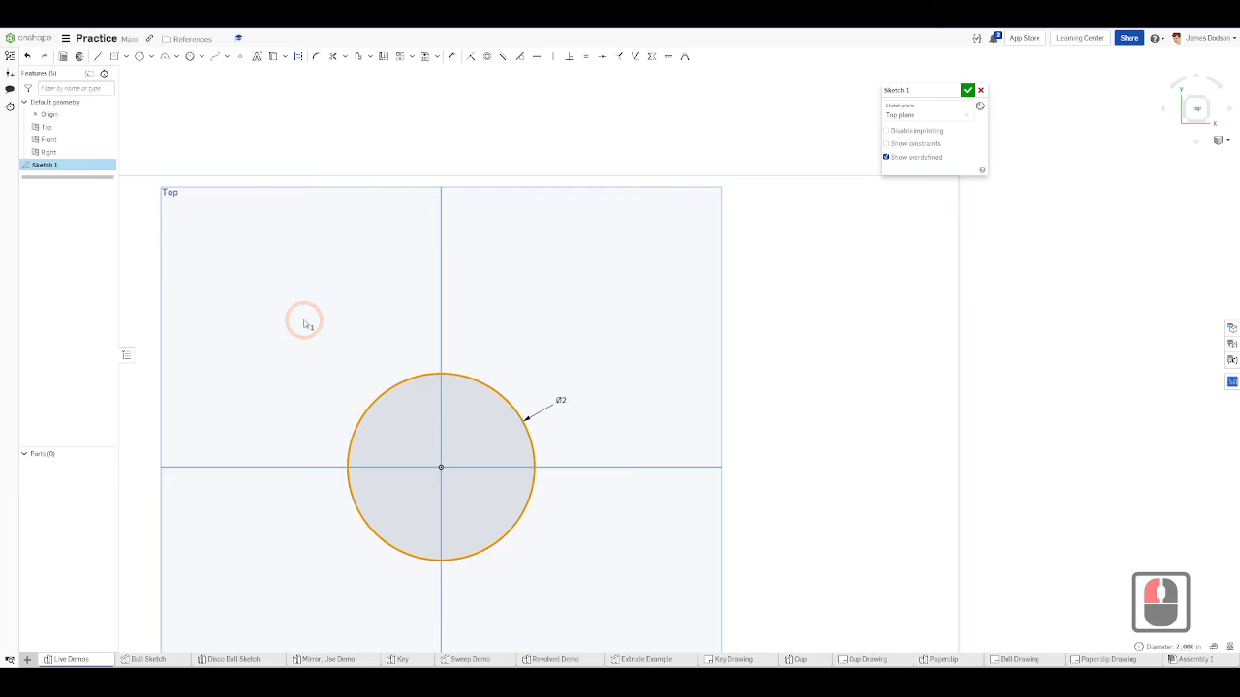
pyautogui.scroll(2, 326, 368)
pyautogui.click(270, 483)
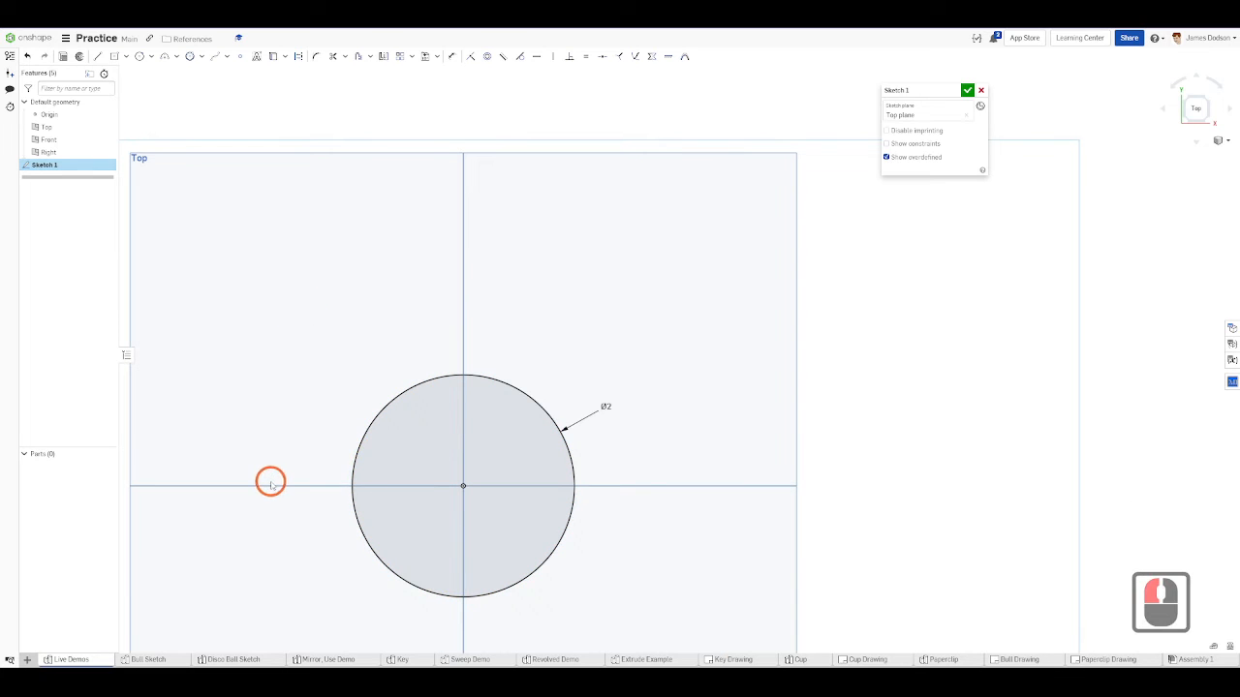
# - Sketch a diagonal line between opposite points on the circle's edge and make it coincident with the circle's centre
pyautogui.press('l')
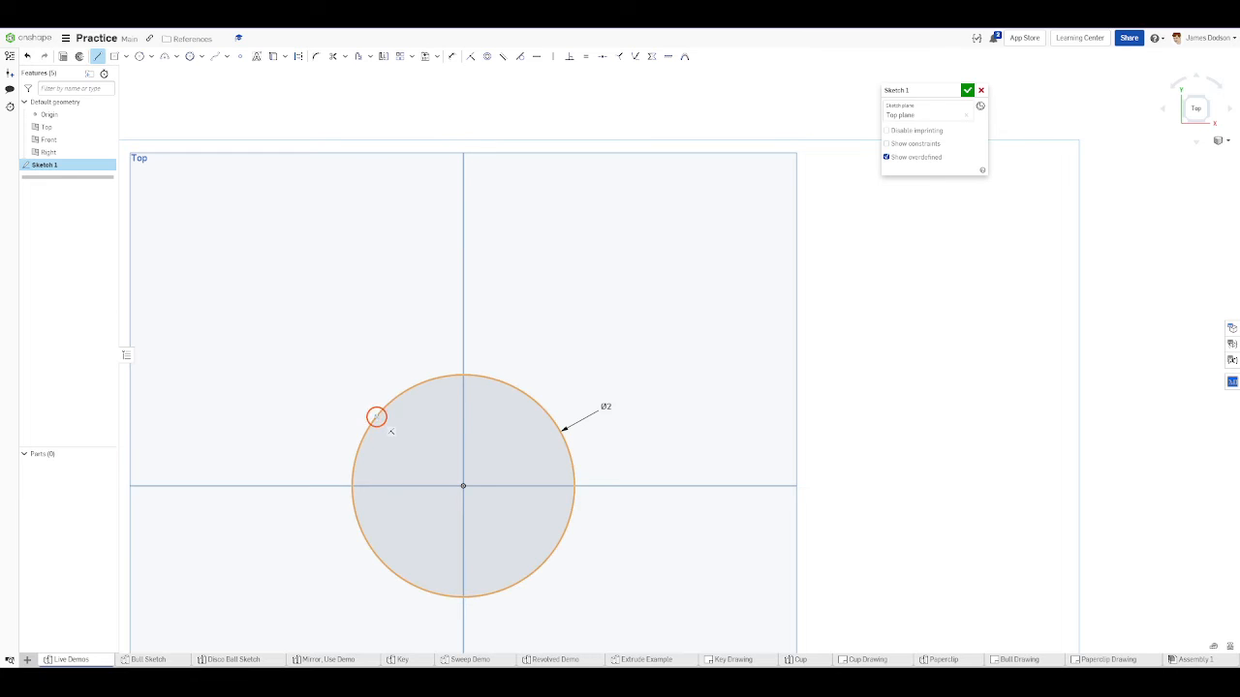
pyautogui.moveTo(375, 417); pyautogui.dragTo(545, 560)
pyautogui.click(545, 558)
pyautogui.press('Escape')
pyautogui.click(484, 505)
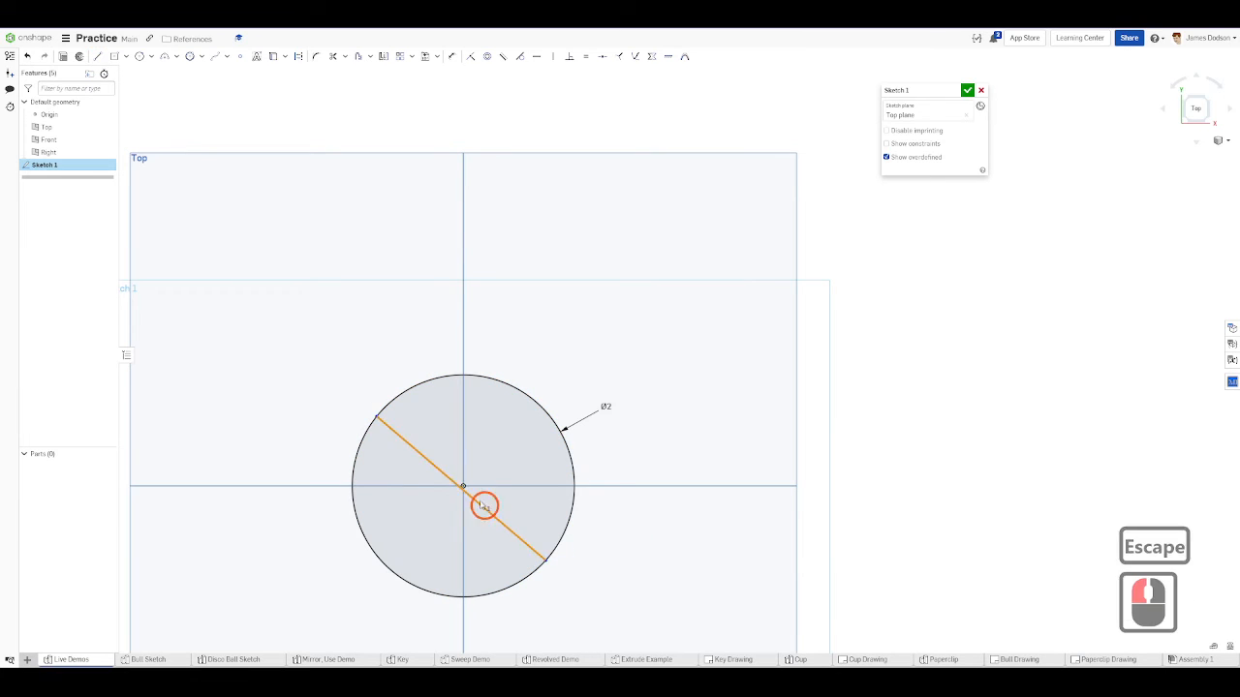
pyautogui.click(464, 488)
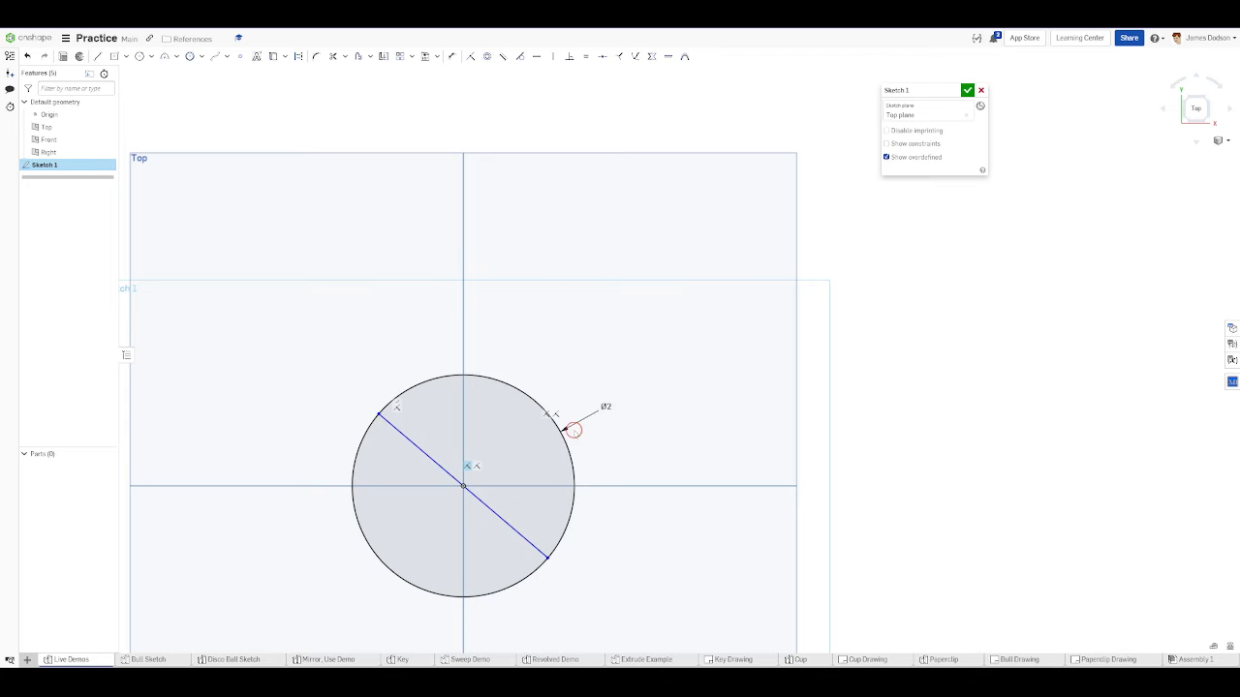
# - Check the circle's diameter value, and add a 1 in length dimension to the diagonal line across the circle
pyautogui.tripleClick(605, 405)
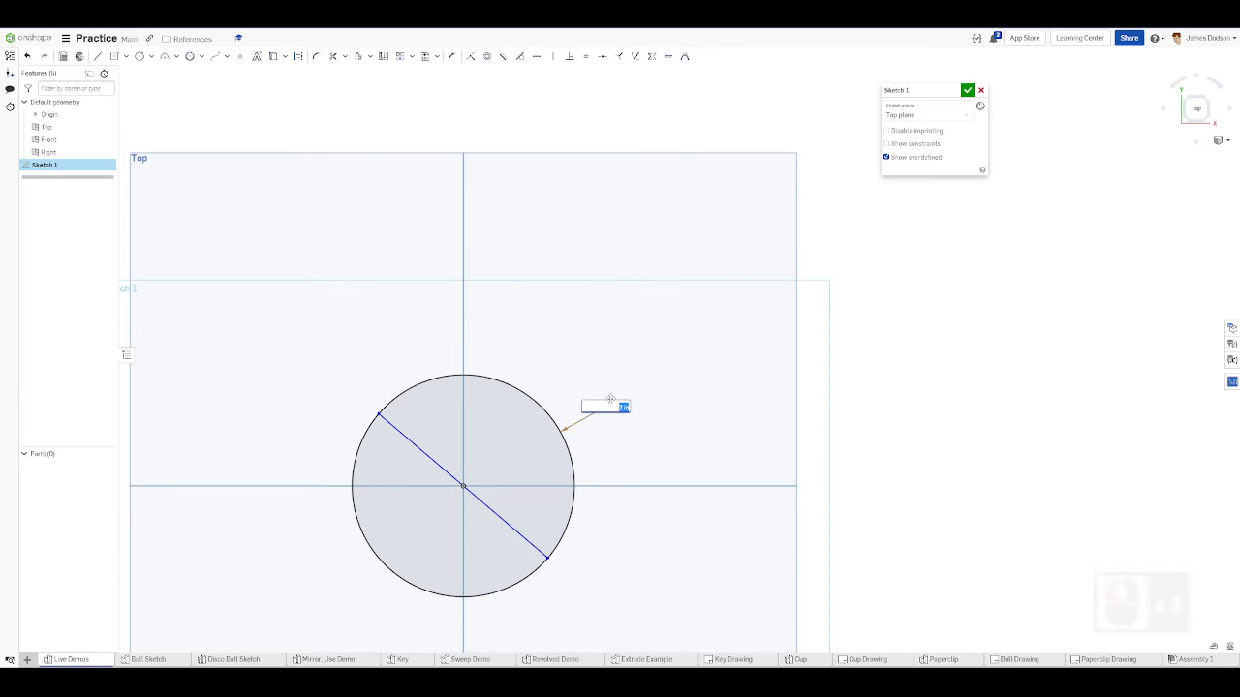
pyautogui.press('Escape')
pyautogui.press('d')
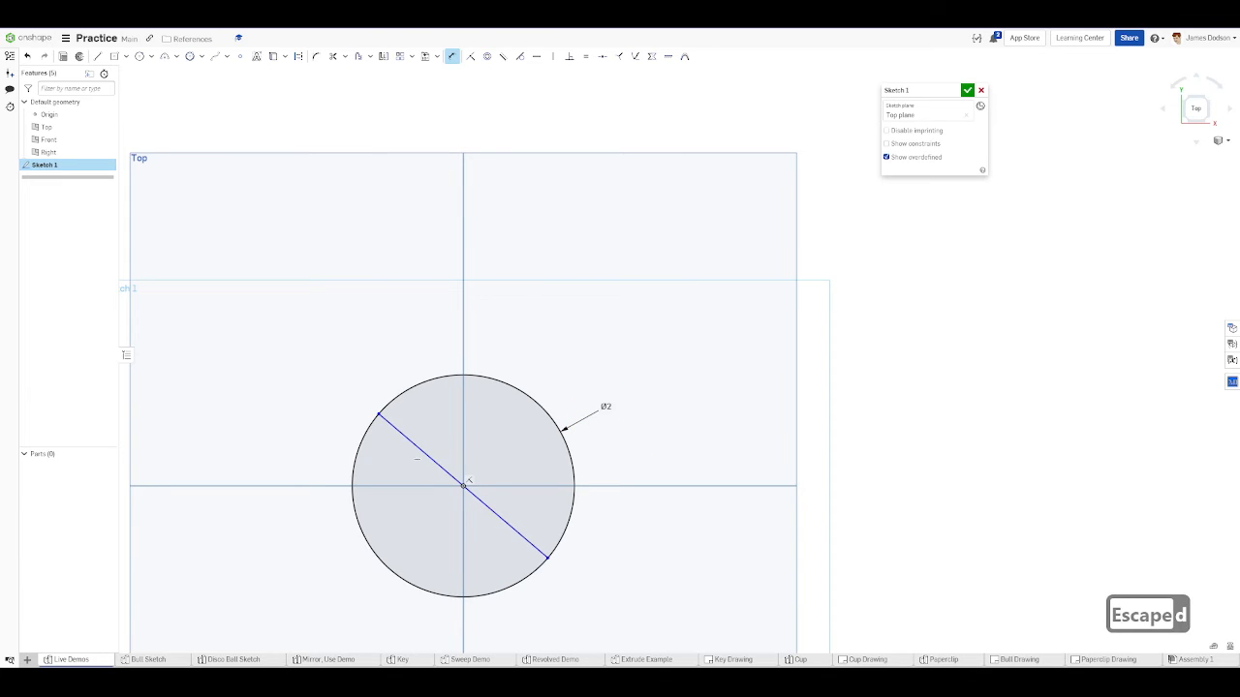
pyautogui.click(417, 446)
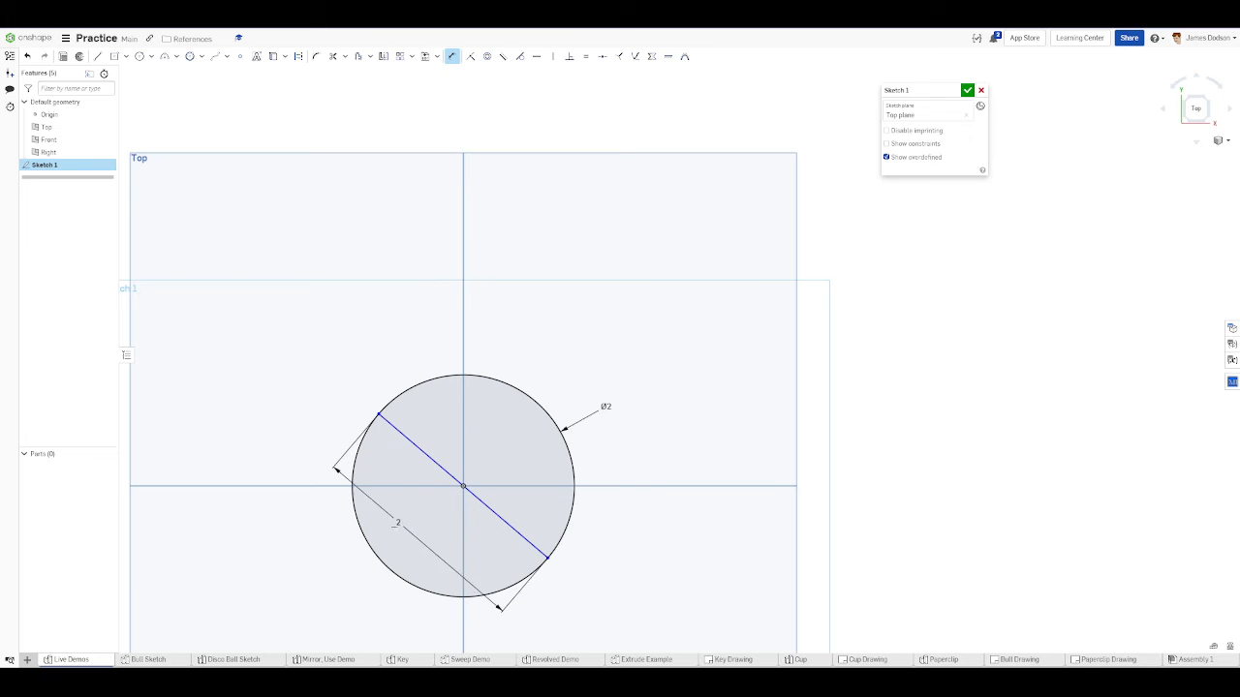
pyautogui.click(335, 549)
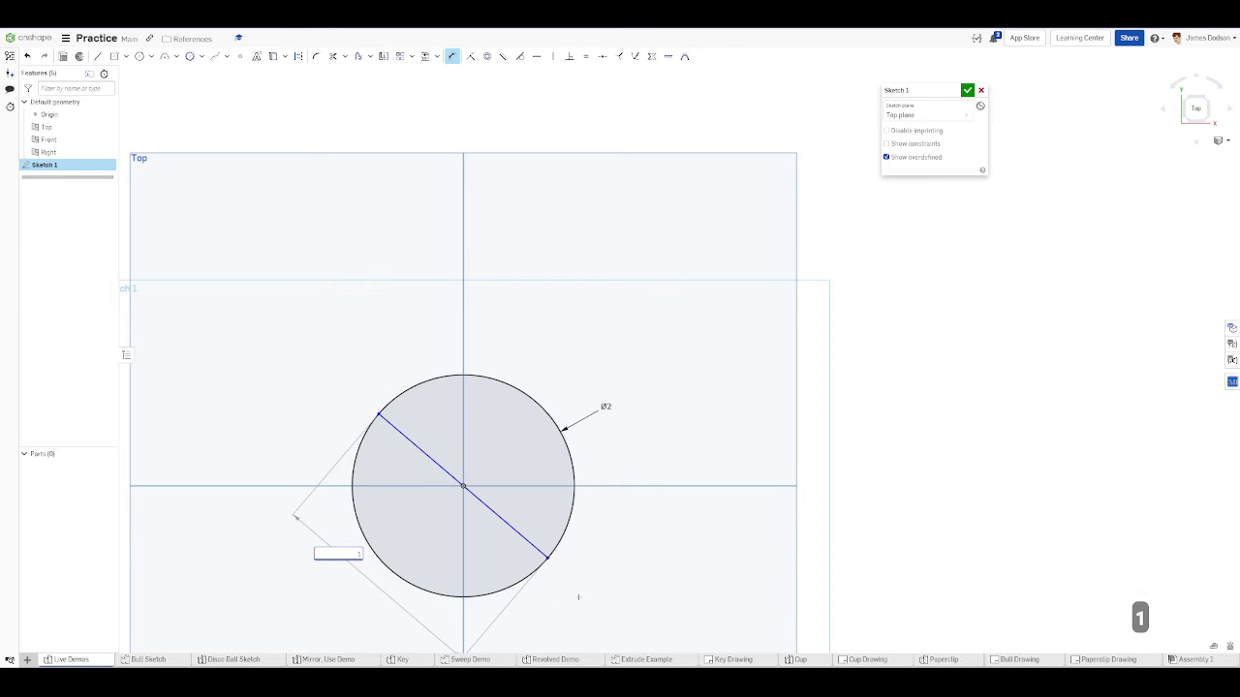
pyautogui.write('1')
pyautogui.press('Return')
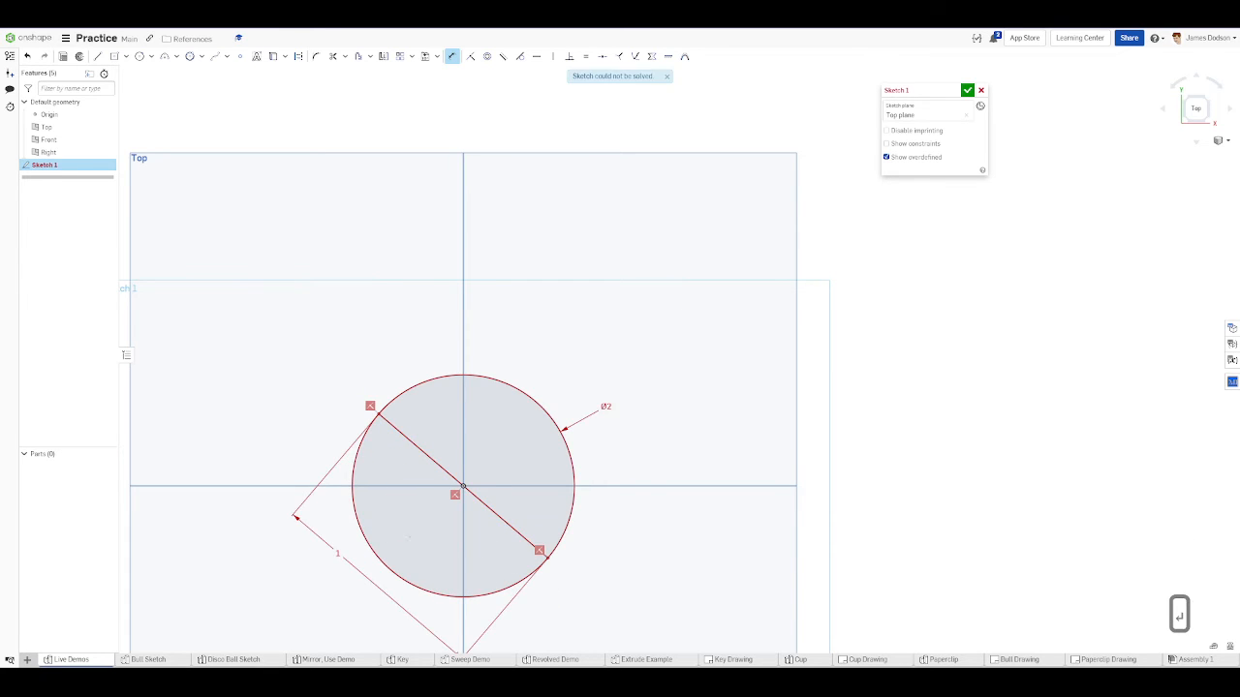
pyautogui.press('Escape')
# - Reposition the line's 1 in dimension closer to the line, inside the circle
pyautogui.scroll(2, 341, 564)
pyautogui.scroll(-1, 344, 554)
pyautogui.moveTo(339, 545); pyautogui.dragTo(444, 487)
pyautogui.scroll(3, 443, 486)
pyautogui.click(442, 434)
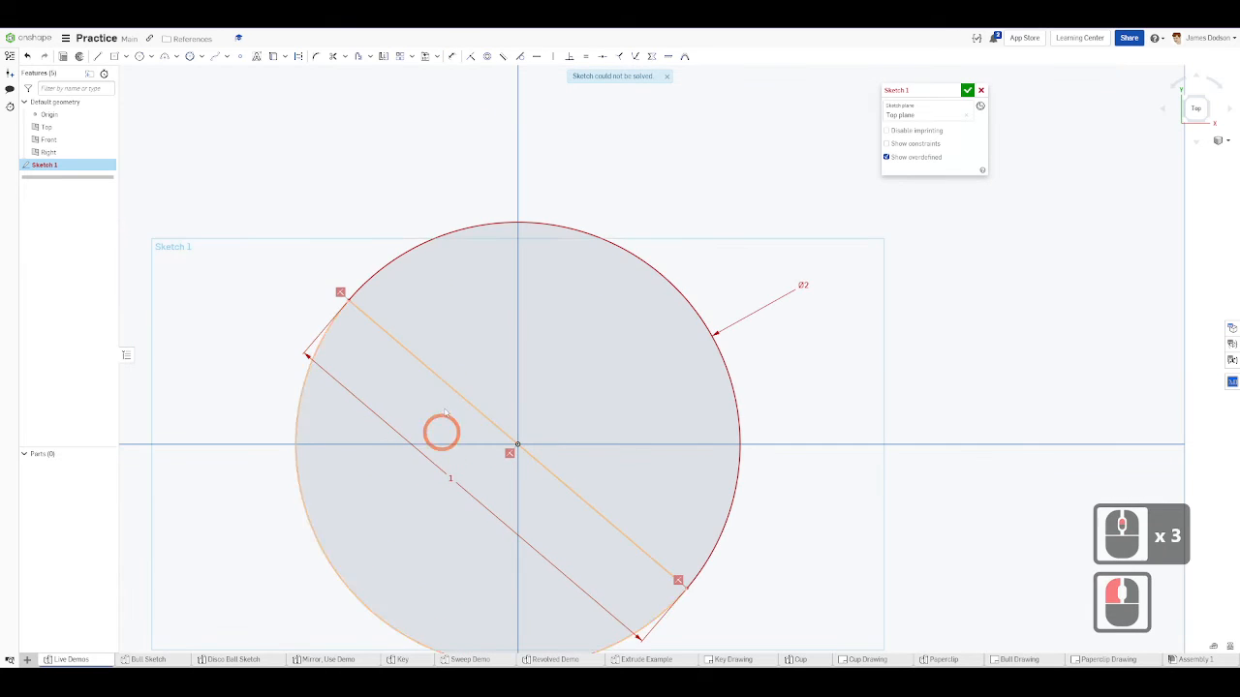
# - Examine the circle's diameter dimension and the line's 1 in dimension by selecting each
pyautogui.scroll(-3, 510, 431)
pyautogui.click(685, 345)
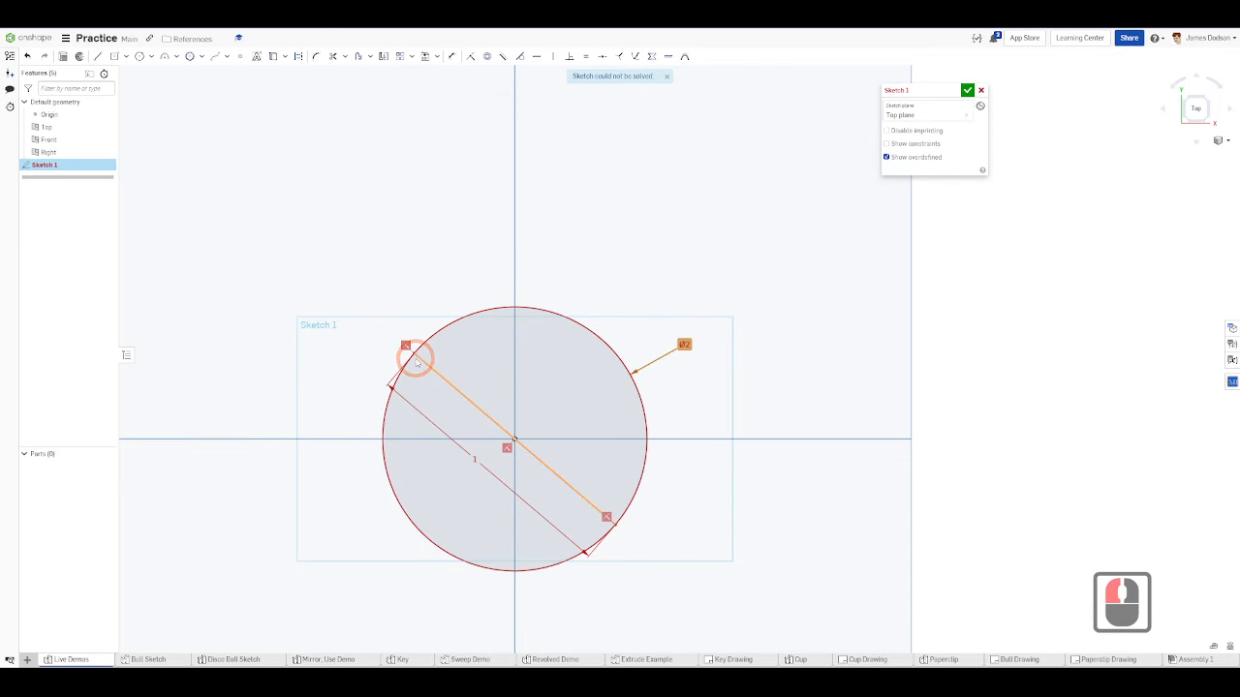
pyautogui.click(476, 456)
pyautogui.scroll(-4, 693, 547)
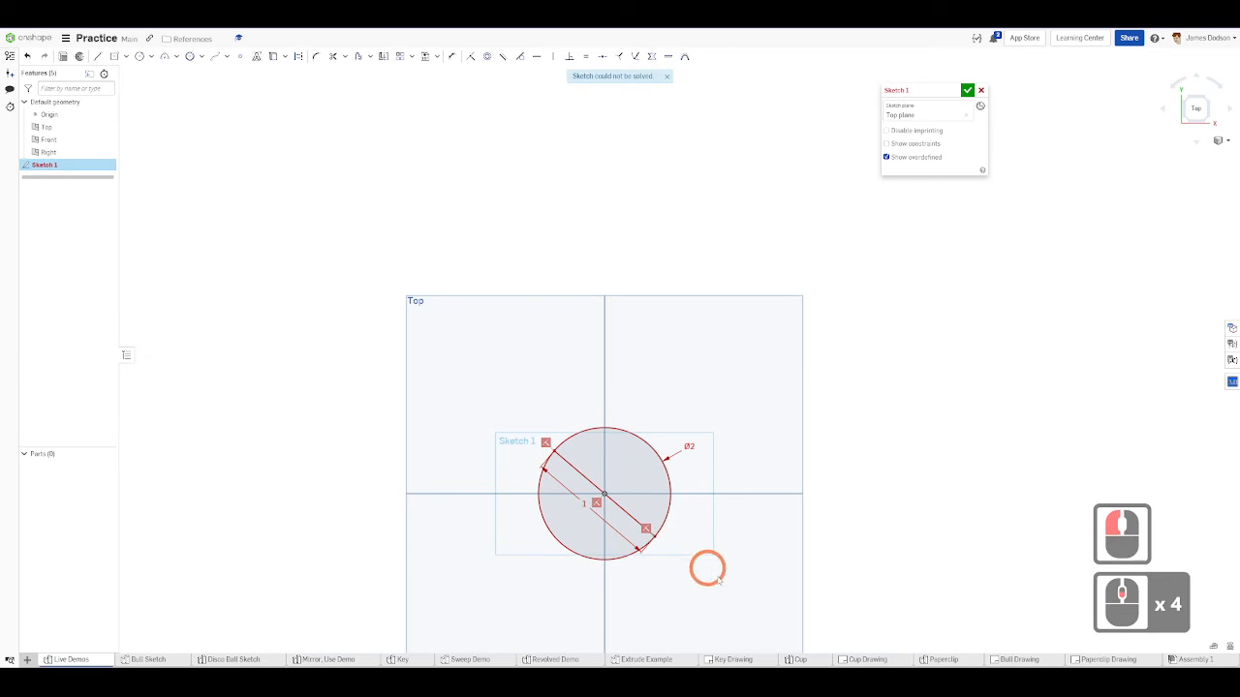
# - Delete the overdefined circle and its diagonal line along with their dimensions from the sketch
pyautogui.moveTo(733, 596)
pyautogui.mouseDown()
pyautogui.moveTo(498, 421)
pyautogui.moveTo(454, 349)
pyautogui.mouseUp()
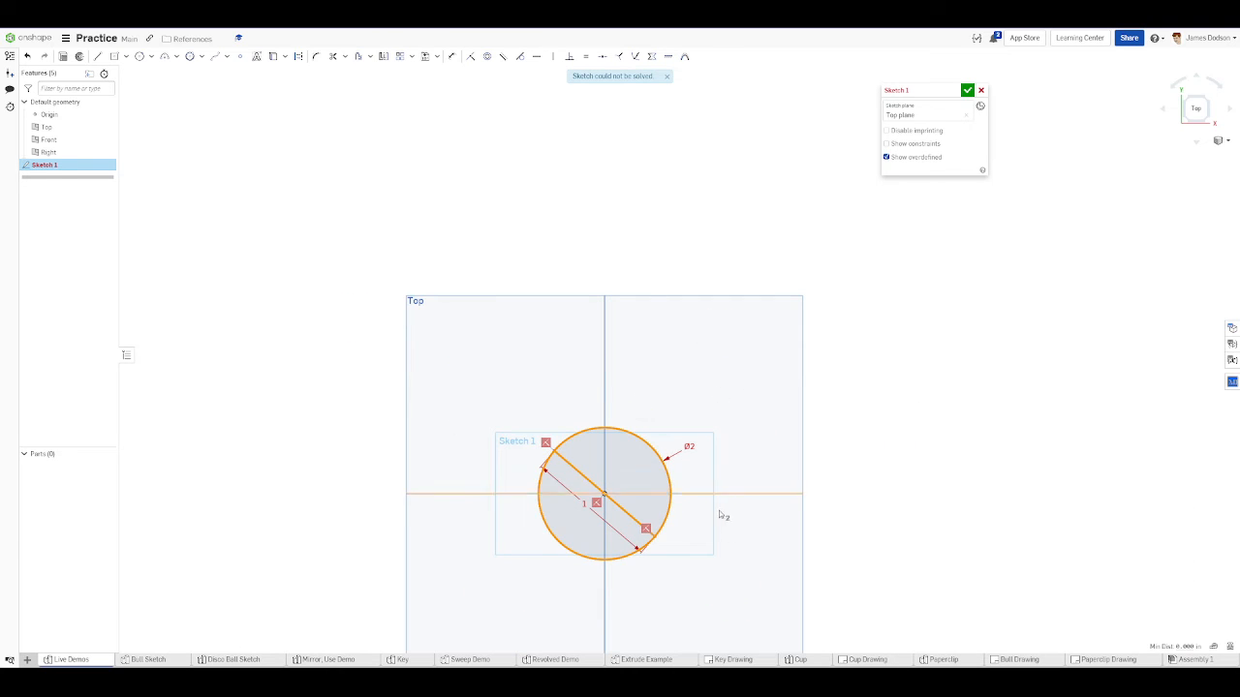
pyautogui.scroll(5, 689, 600)
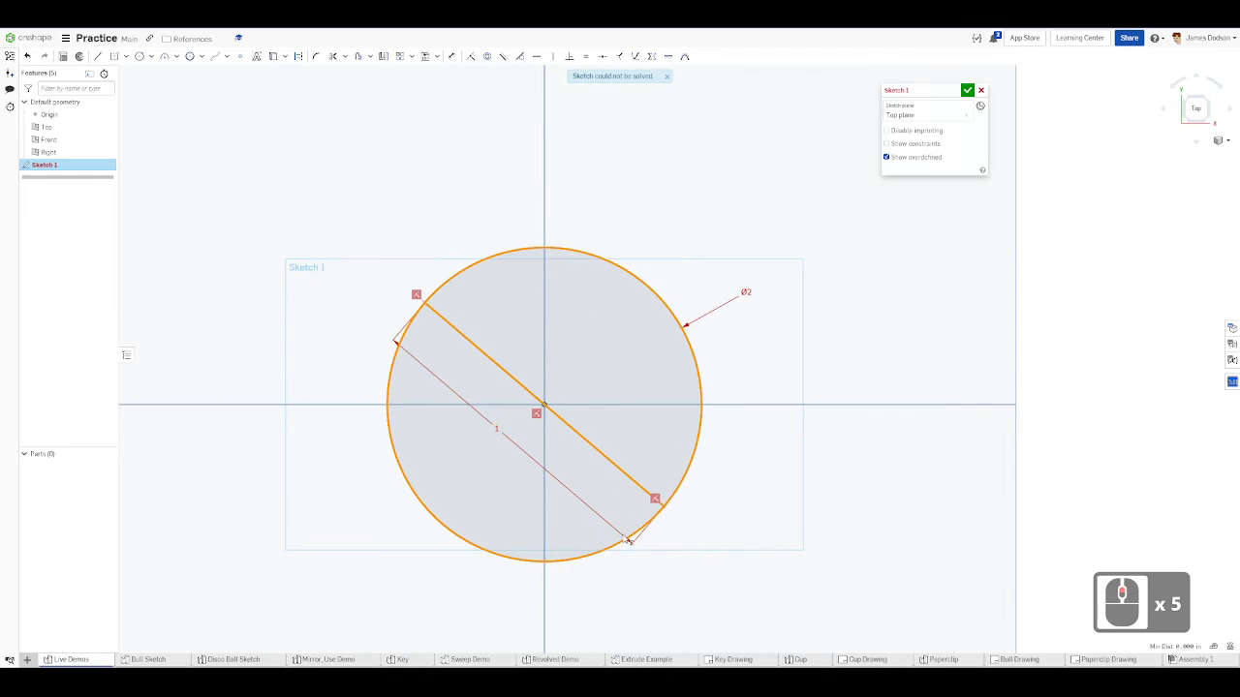
pyautogui.press('Delete')
pyautogui.scroll(-4, 649, 417)
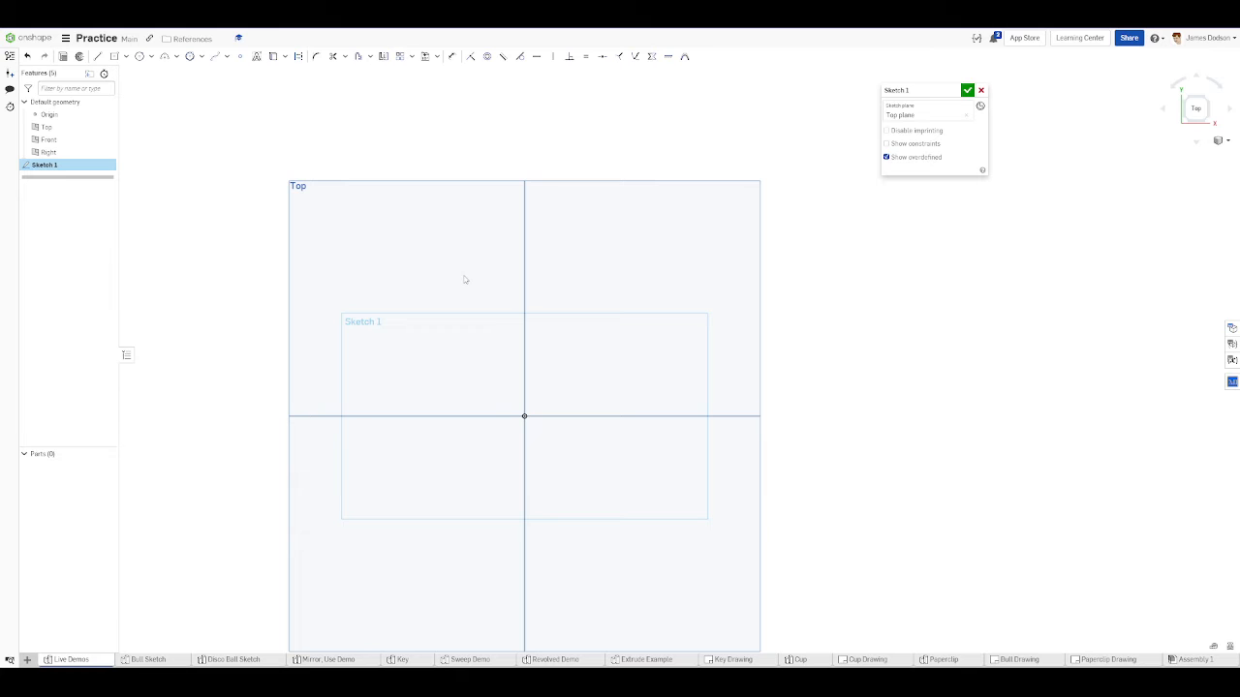
pyautogui.scroll(6, 464, 280)
pyautogui.scroll(2, 521, 399)
pyautogui.keyDown('alt'); pyautogui.moveTo(534, 404); pyautogui.dragTo(535, 315, button='middle'); pyautogui.keyUp('alt')
pyautogui.scroll(-3, 536, 315)
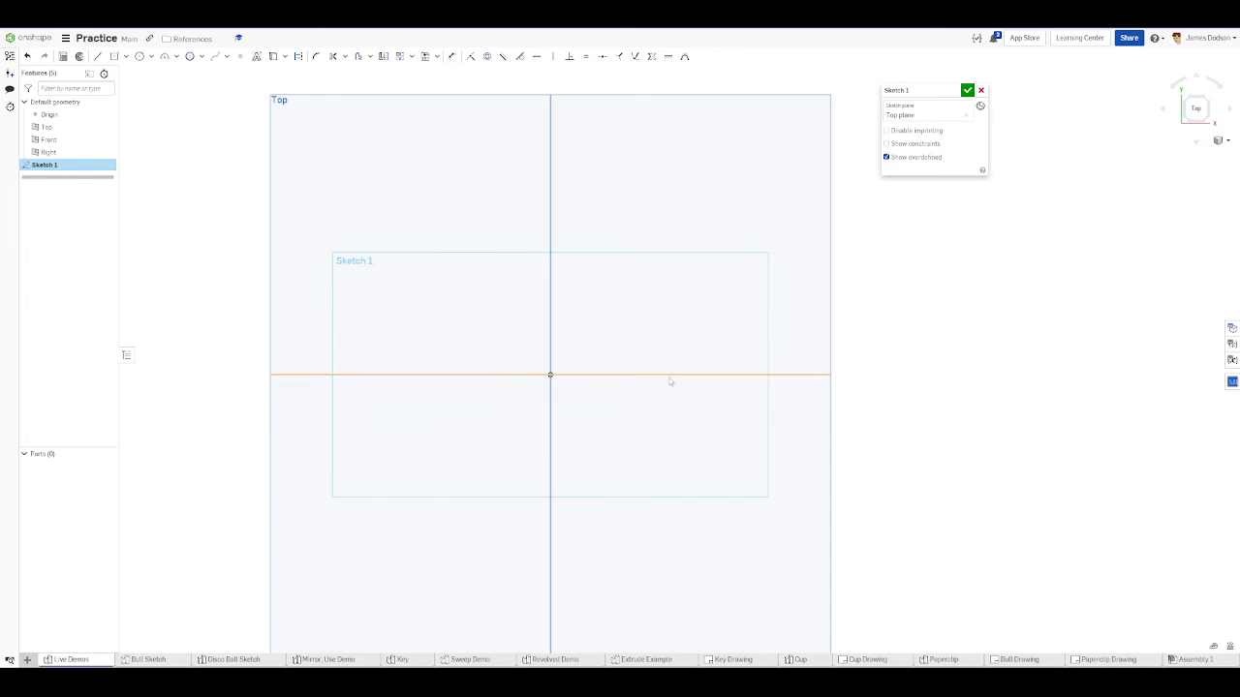
pyautogui.scroll(-3, 669, 379)
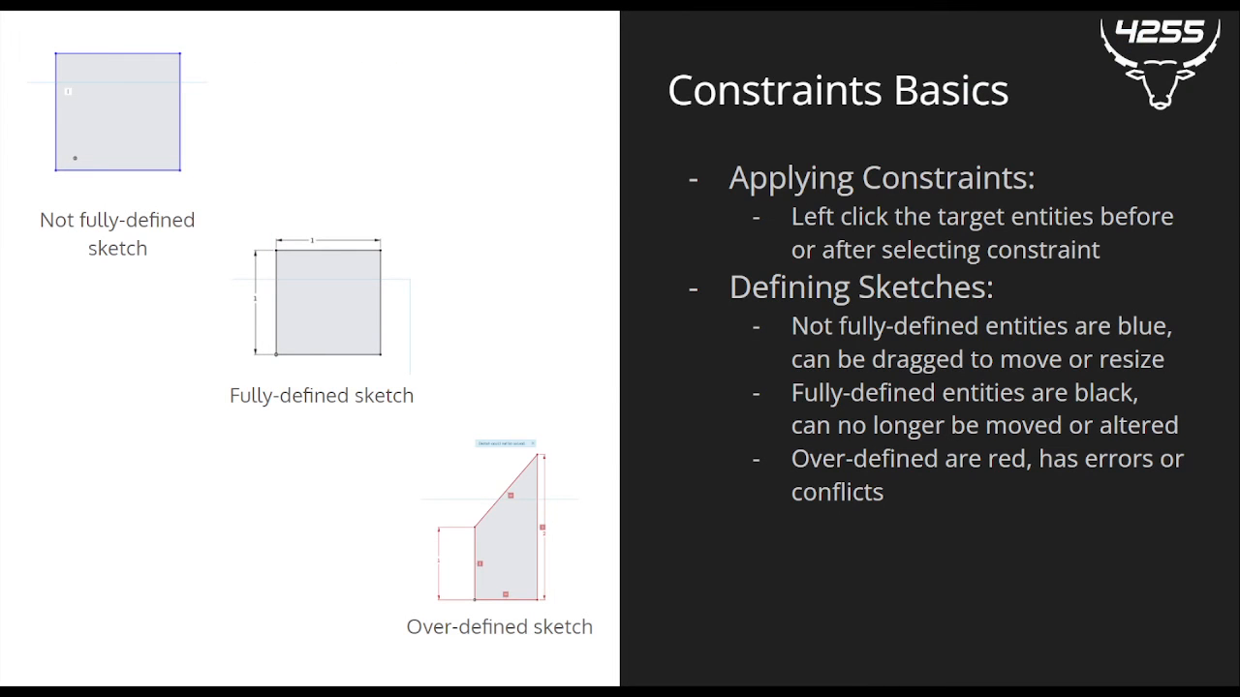
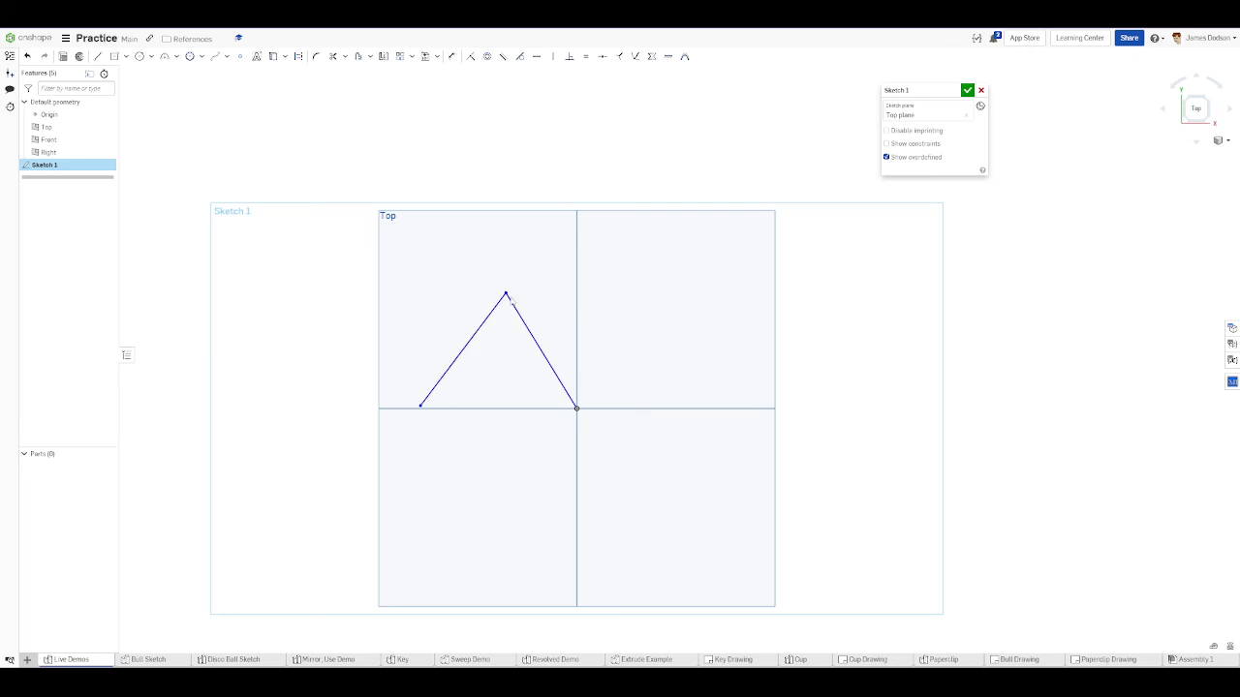
# - Close the two-line shape with a base line to the origin, and move its corners to form a right triangle with the right angle at the origin
pyautogui.moveTo(419, 406)
pyautogui.mouseDown()
pyautogui.moveTo(416, 361)
pyautogui.moveTo(456, 277)
pyautogui.moveTo(457, 351)
pyautogui.moveTo(556, 396)
pyautogui.moveTo(626, 475)
pyautogui.mouseUp()
pyautogui.scroll(2, 457, 271)
pyautogui.press('Escape')
pyautogui.moveTo(457, 351); pyautogui.dragTo(438, 478)
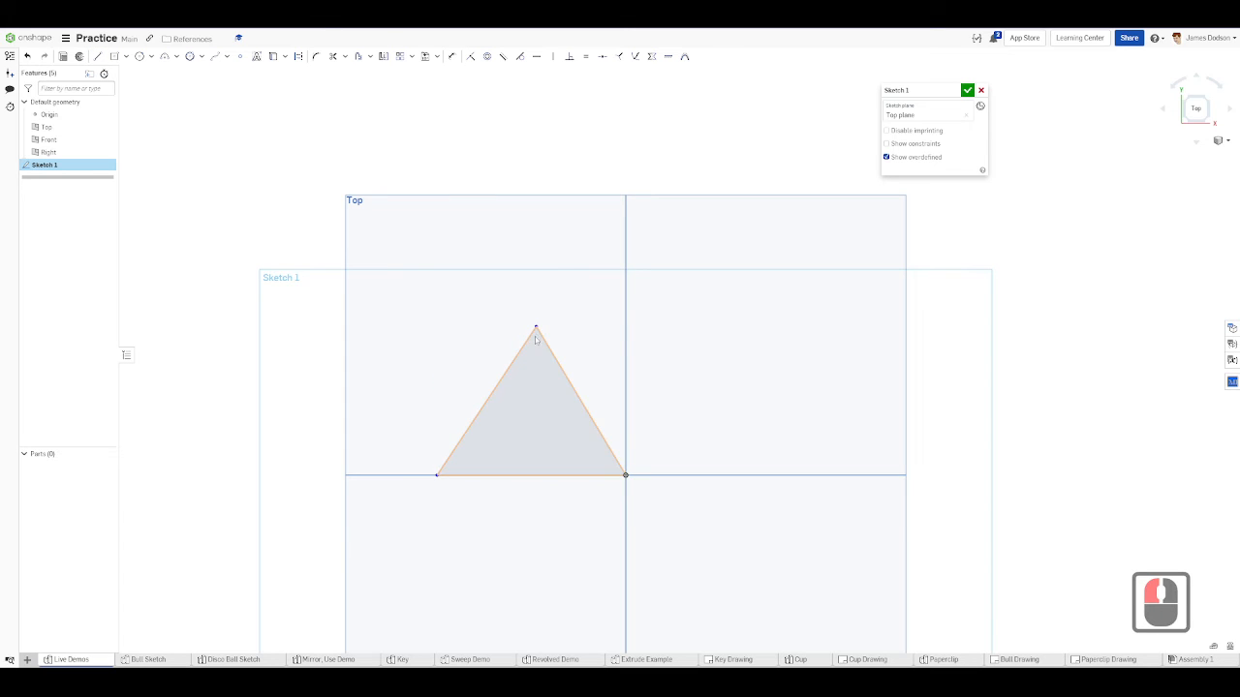
pyautogui.moveTo(536, 328); pyautogui.dragTo(625, 323)
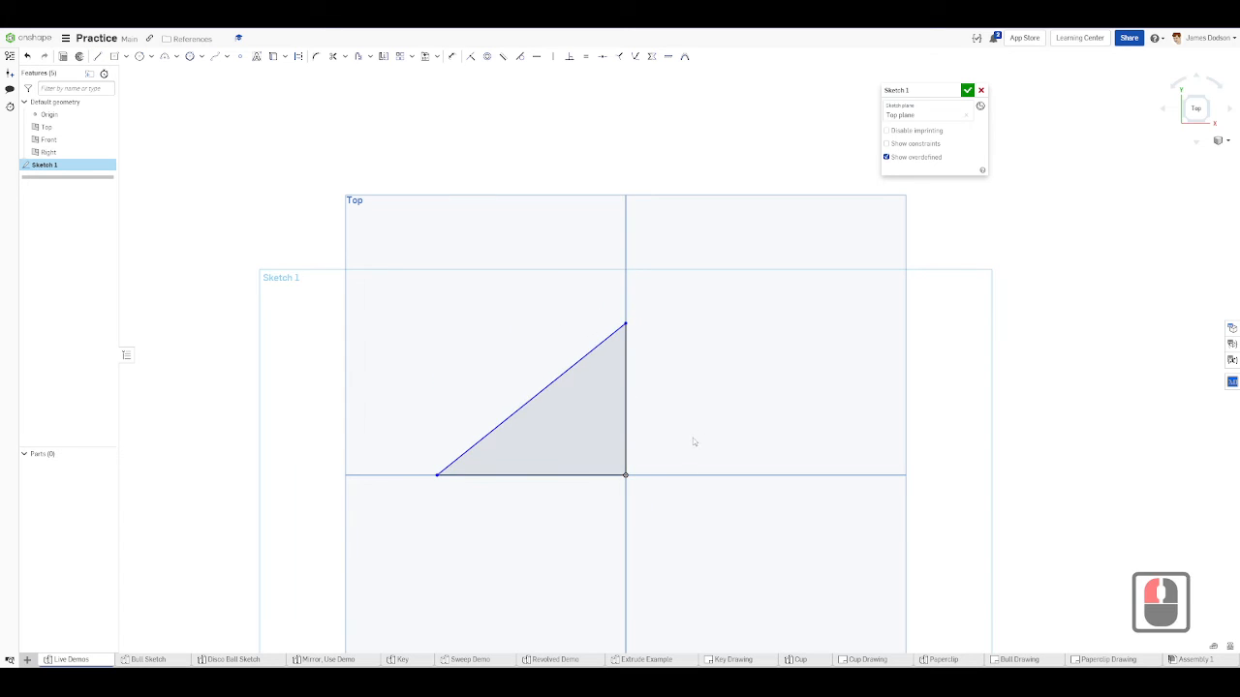
# - Delete the right triangle at the origin and leave the Line tool
pyautogui.press('Escape')
pyautogui.click(437, 281)
pyautogui.press('Delete')
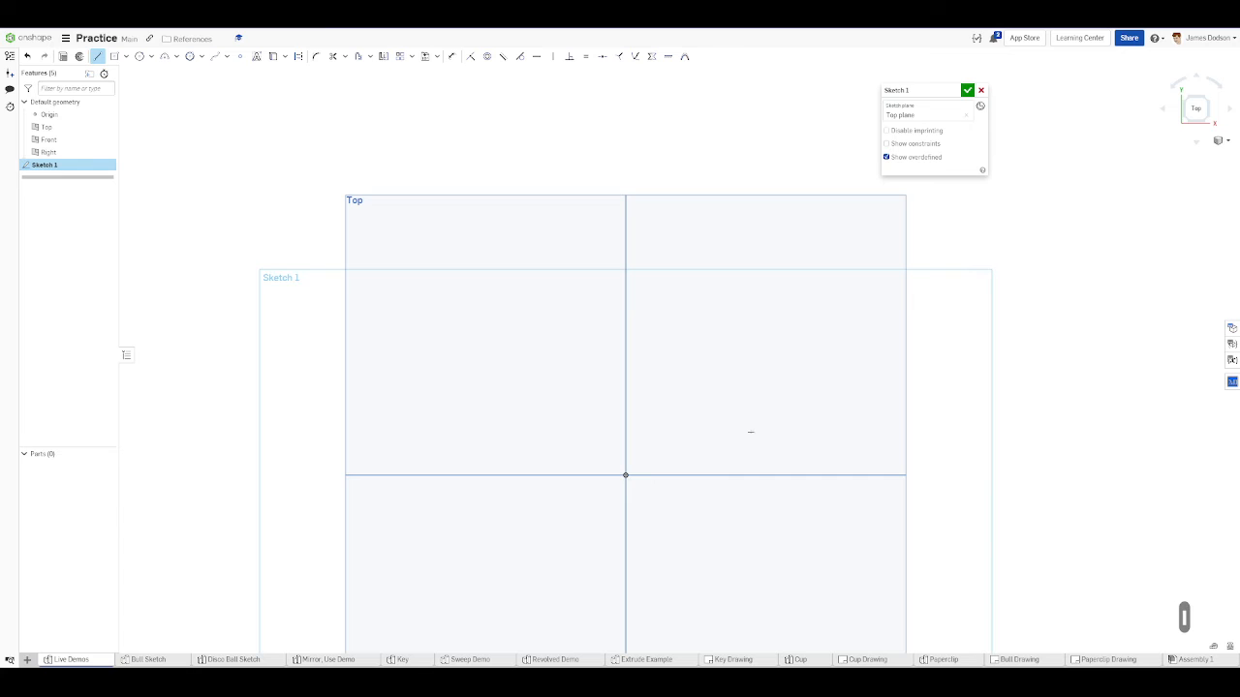
pyautogui.press('Escape')
pyautogui.scroll(-7, 488, 222)
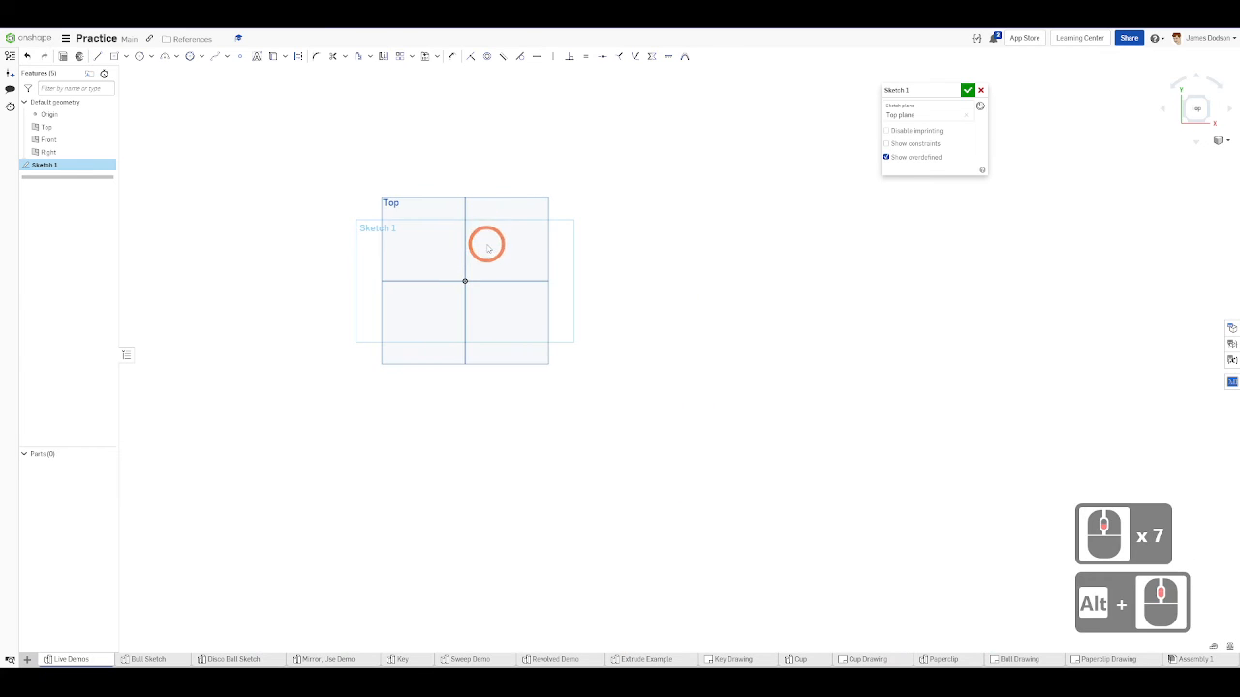
pyautogui.scroll(4, 488, 238)
pyautogui.press('super')
pyautogui.press('super')
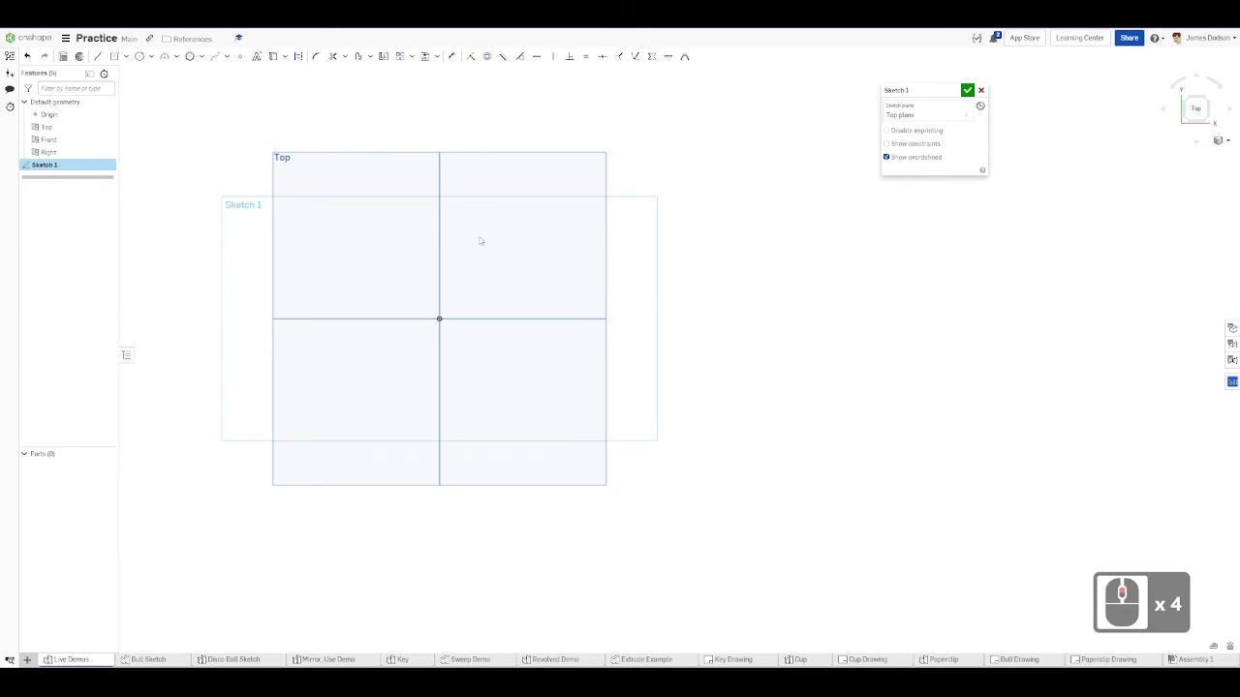
pyautogui.click(492, 237)
pyautogui.hotkey('ctrl', 'shift', '1')
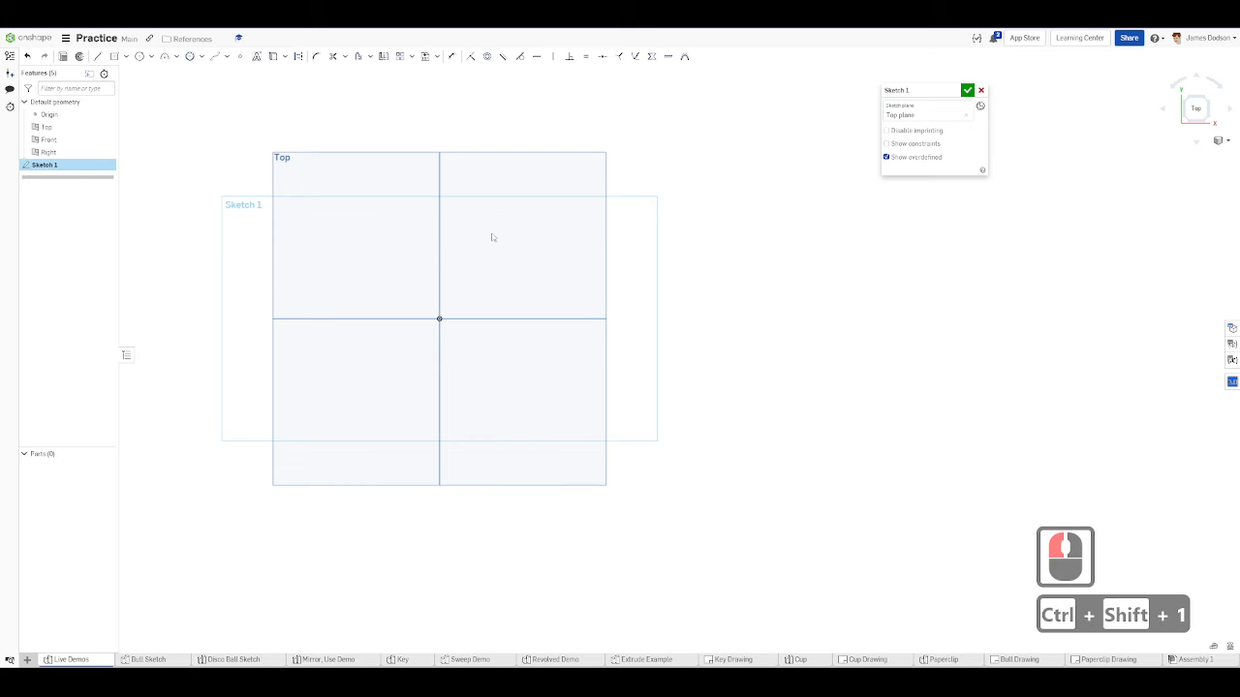
pyautogui.hotkey('ctrl', 'shift', '2')
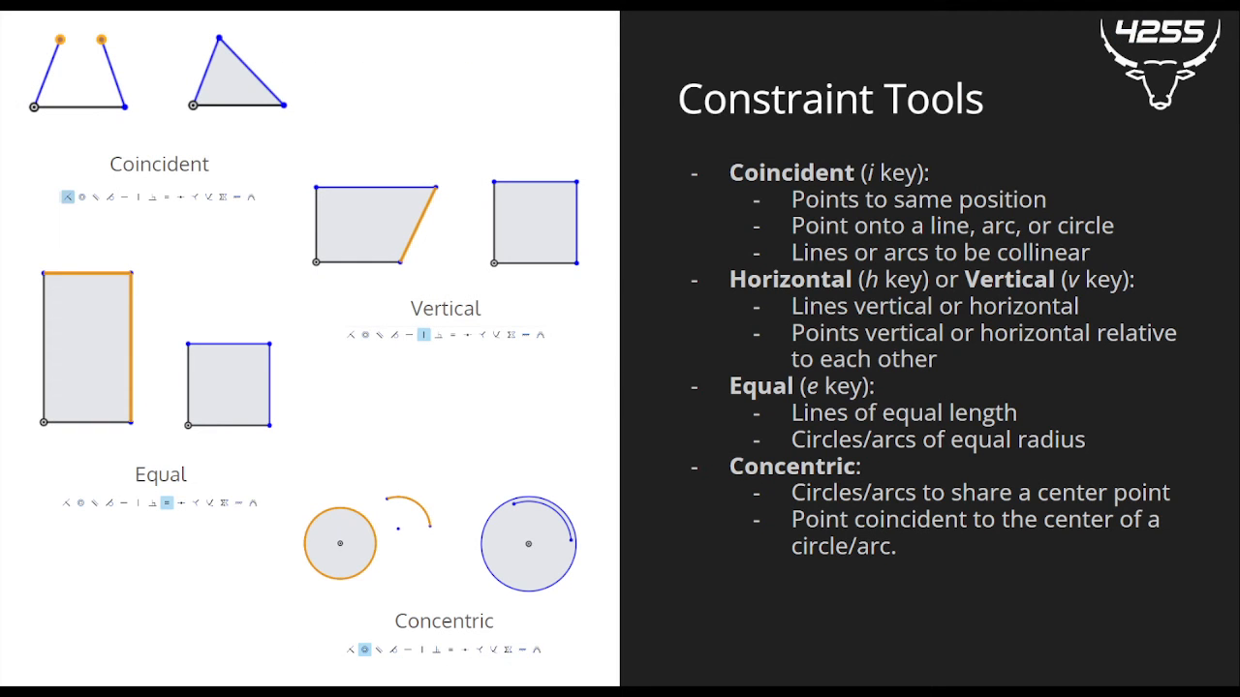
pyautogui.hotkey('ctrl', 'shift', '1')
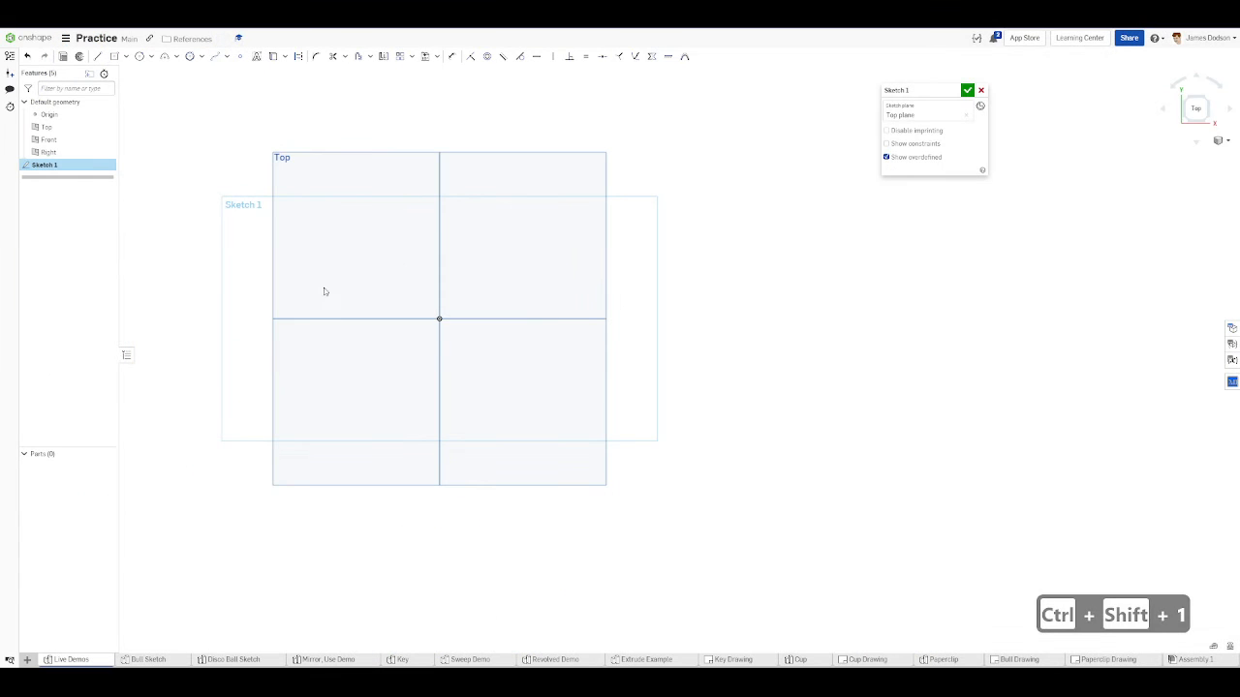
pyautogui.scroll(-3, 334, 260)
pyautogui.hotkey('ctrl', 'shift', '1')
pyautogui.hotkey('ctrl', 'shift', '2')
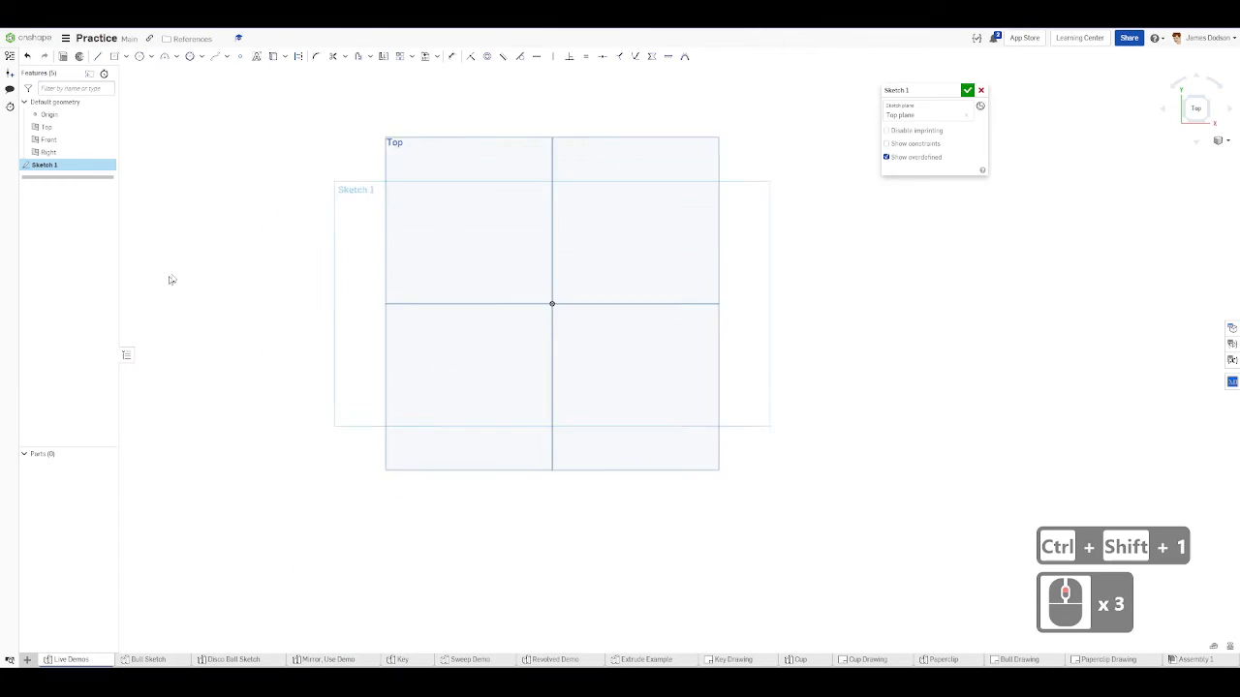
# - Sketch two separate lines above the origin: a slightly slanted one about 1.05 in long and a nearly vertical one about 0.82 in long
pyautogui.scroll(2, 171, 271)
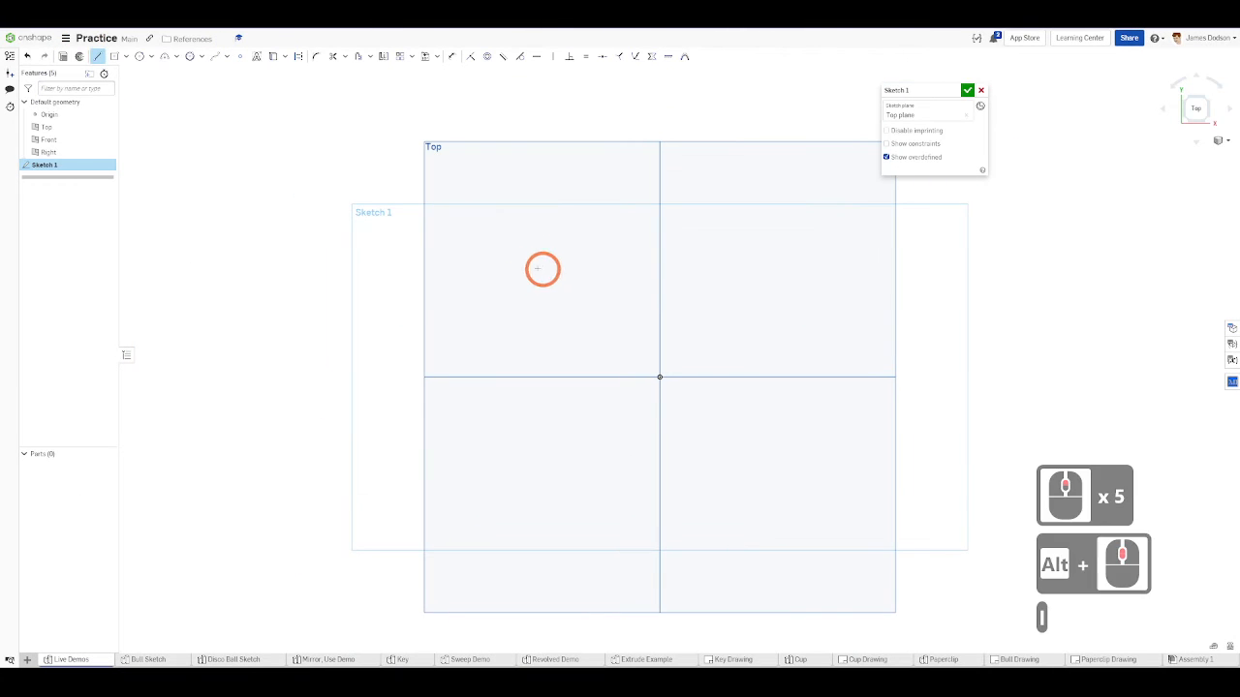
pyautogui.click(481, 259)
pyautogui.click(562, 240)
pyautogui.press('Escape')
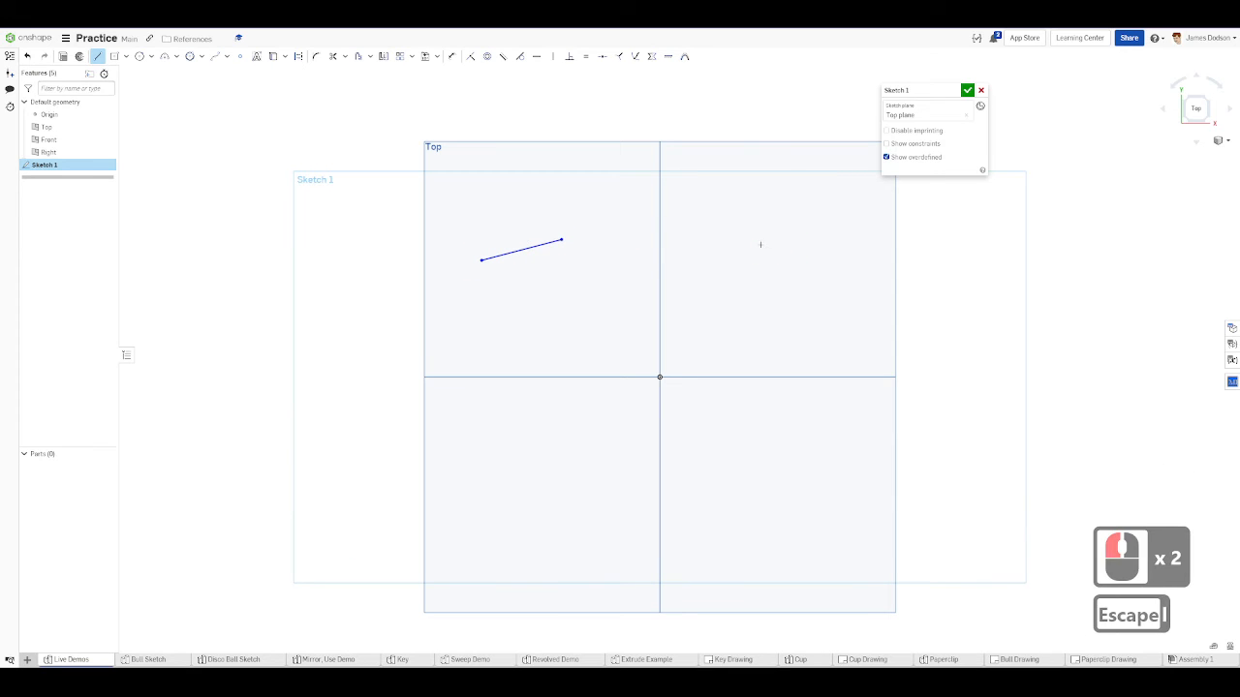
pyautogui.click(736, 213)
pyautogui.doubleClick(741, 278)
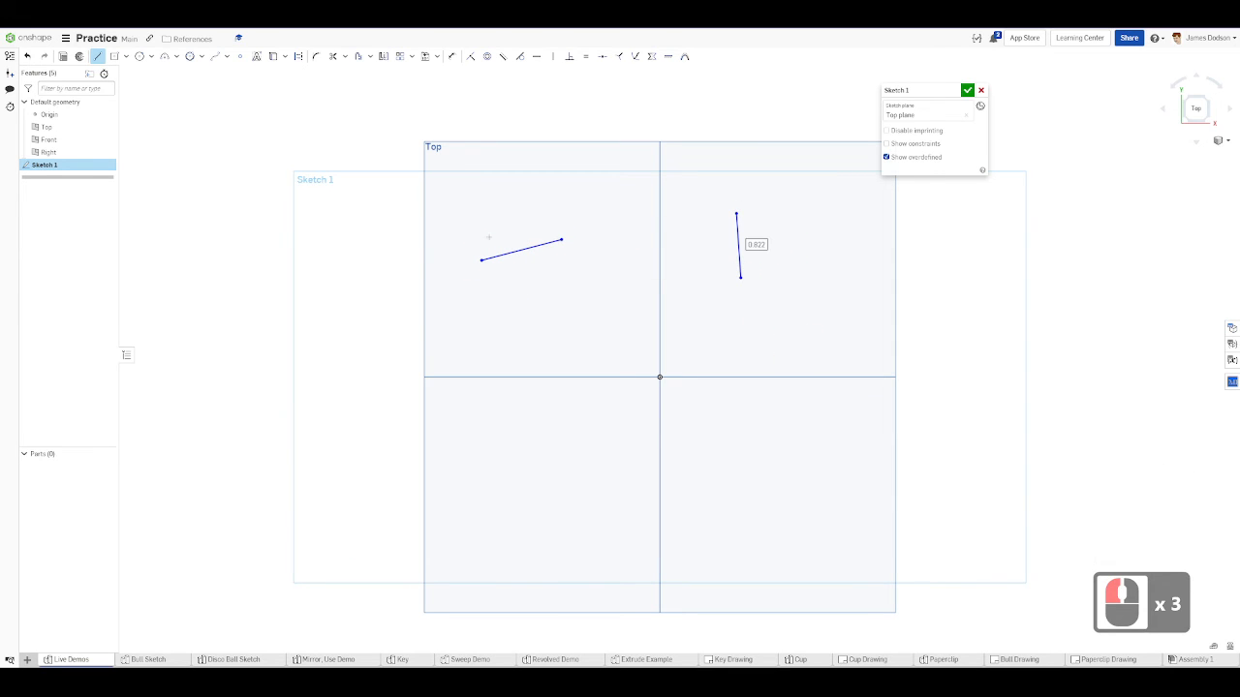
pyautogui.press('Escape')
# - Constrain the slightly slanted line to be horizontal and the nearly vertical line to be vertical
pyautogui.click(531, 247)
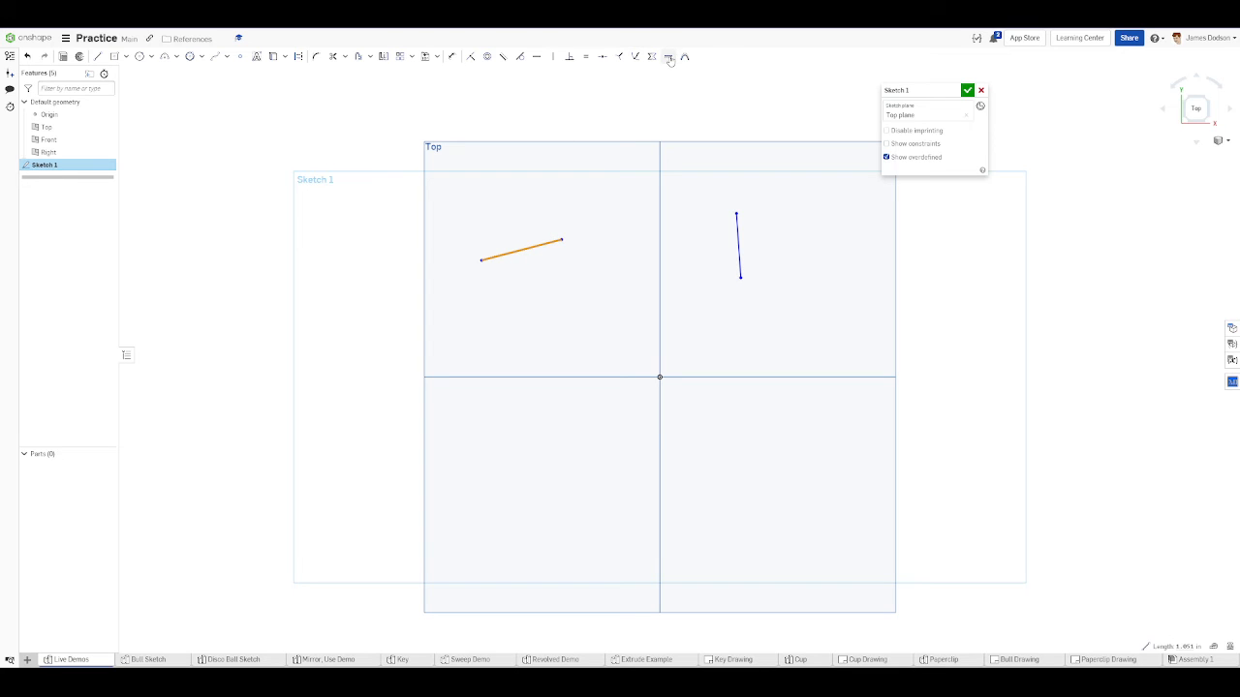
pyautogui.click(538, 56)
pyautogui.click(736, 228)
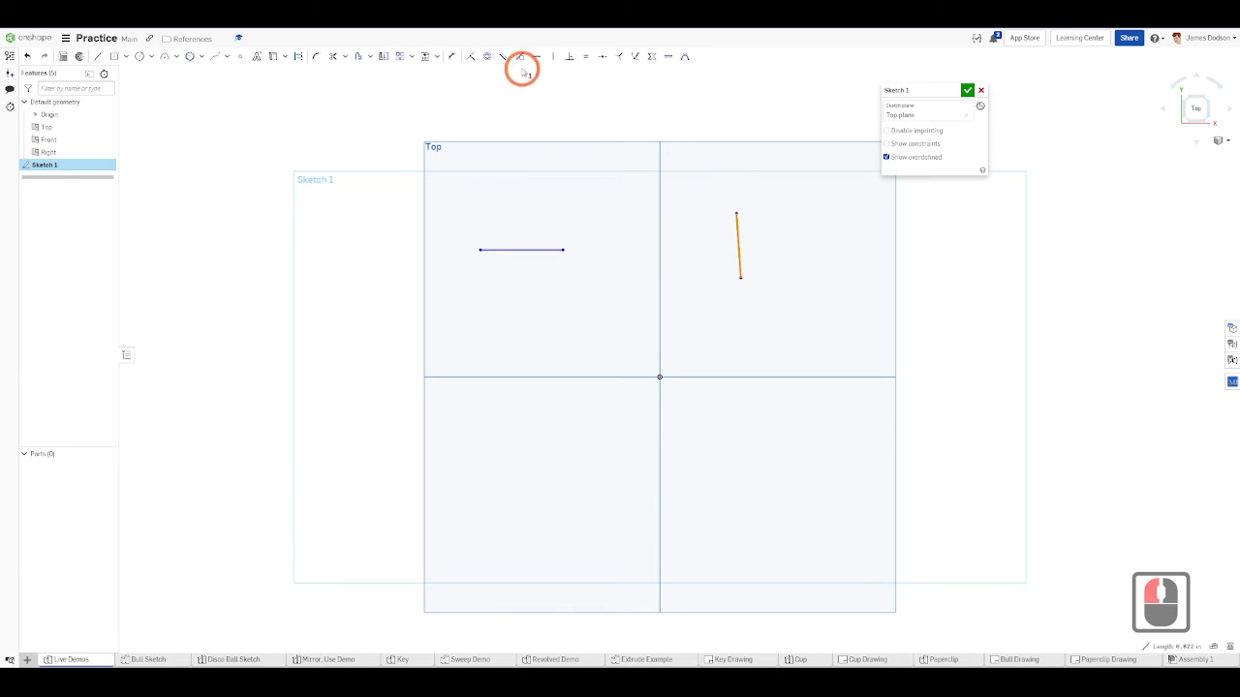
pyautogui.click(554, 56)
pyautogui.click(736, 221)
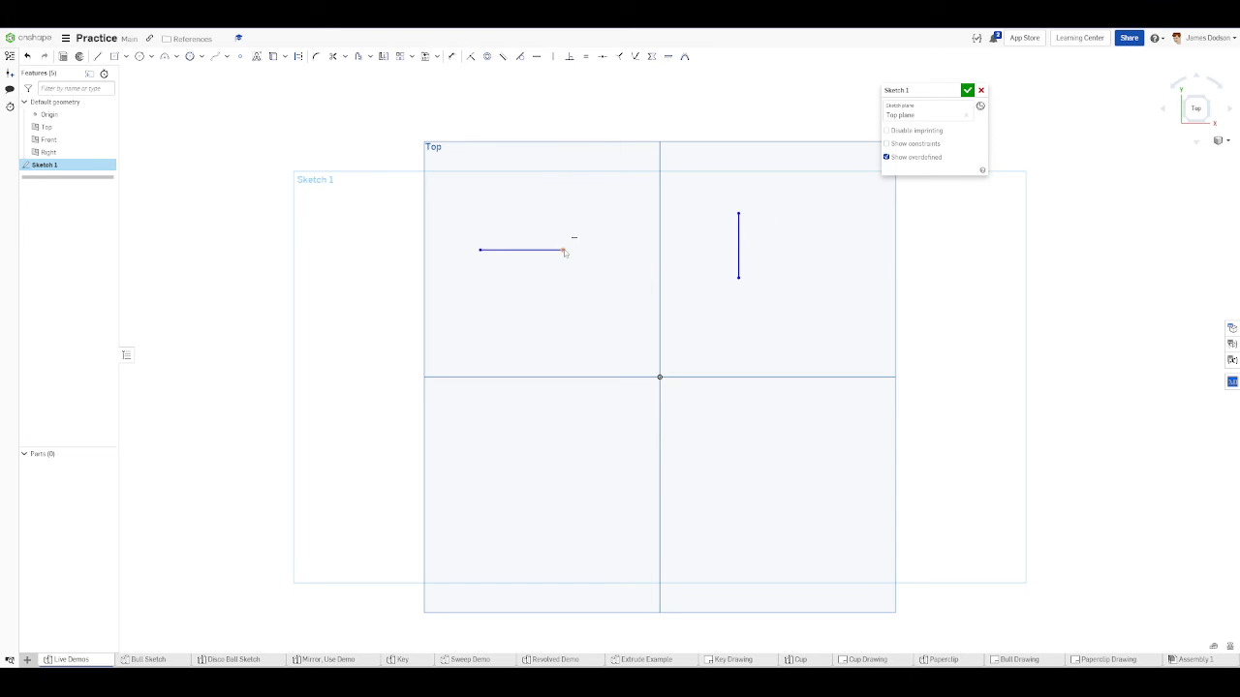
# - Lengthen the horizontal and vertical lines by moving one endpoint of each, and delete both lines
pyautogui.moveTo(564, 250); pyautogui.dragTo(598, 249)
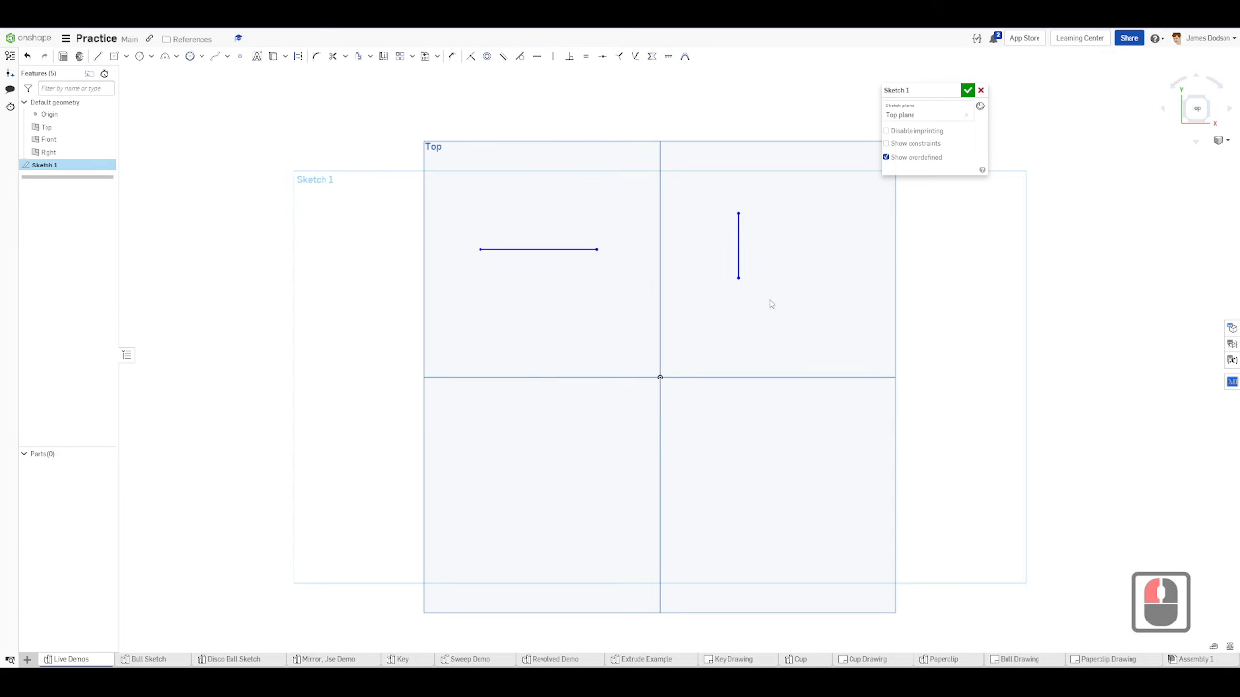
pyautogui.moveTo(738, 279); pyautogui.dragTo(707, 298)
pyautogui.doubleClick(553, 256)
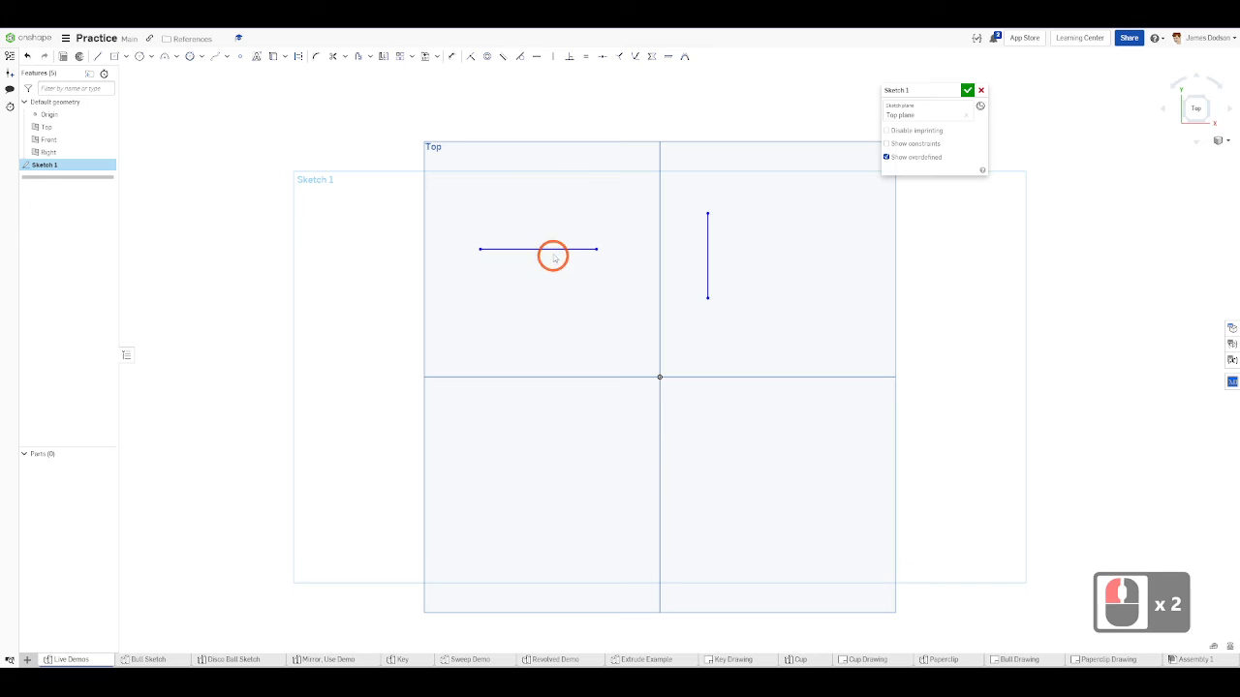
pyautogui.moveTo(863, 326); pyautogui.dragTo(386, 172)
pyautogui.press('Delete')
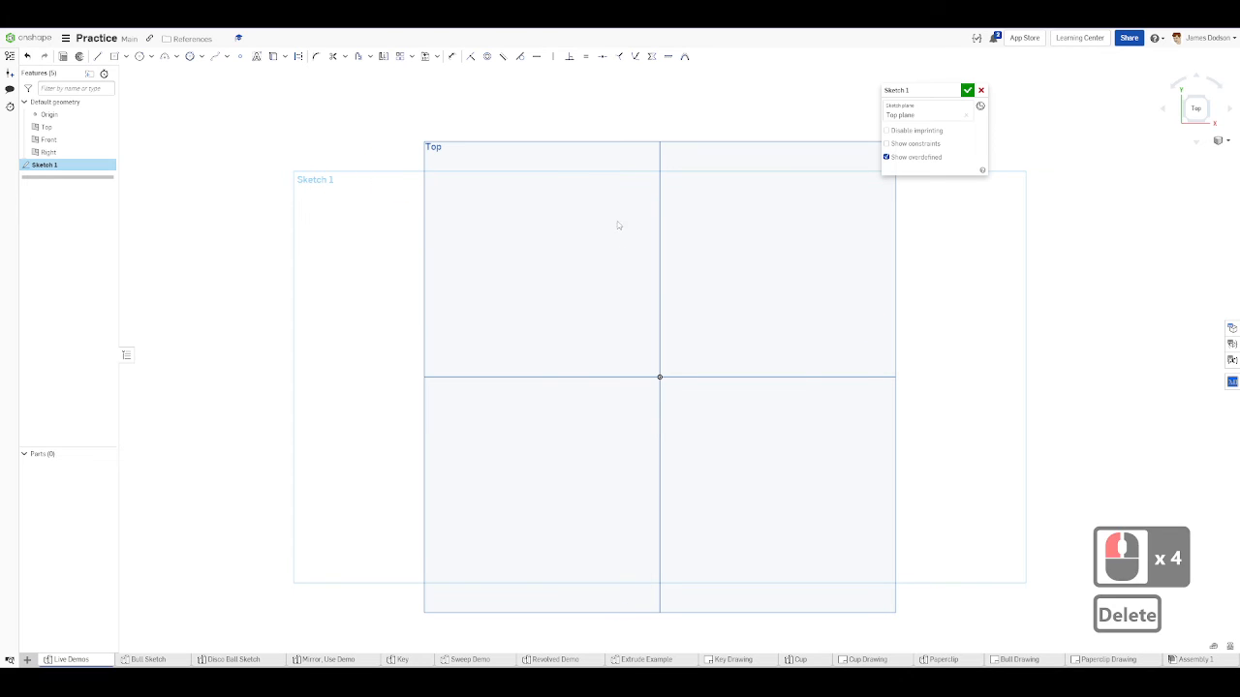
# - Sketch a large circle near the plane's upper edge and a small circle about 0.3 in in diameter below it
pyautogui.press('c')
pyautogui.click(582, 156)
pyautogui.click(548, 244)
pyautogui.moveTo(604, 335); pyautogui.dragTo(592, 330)
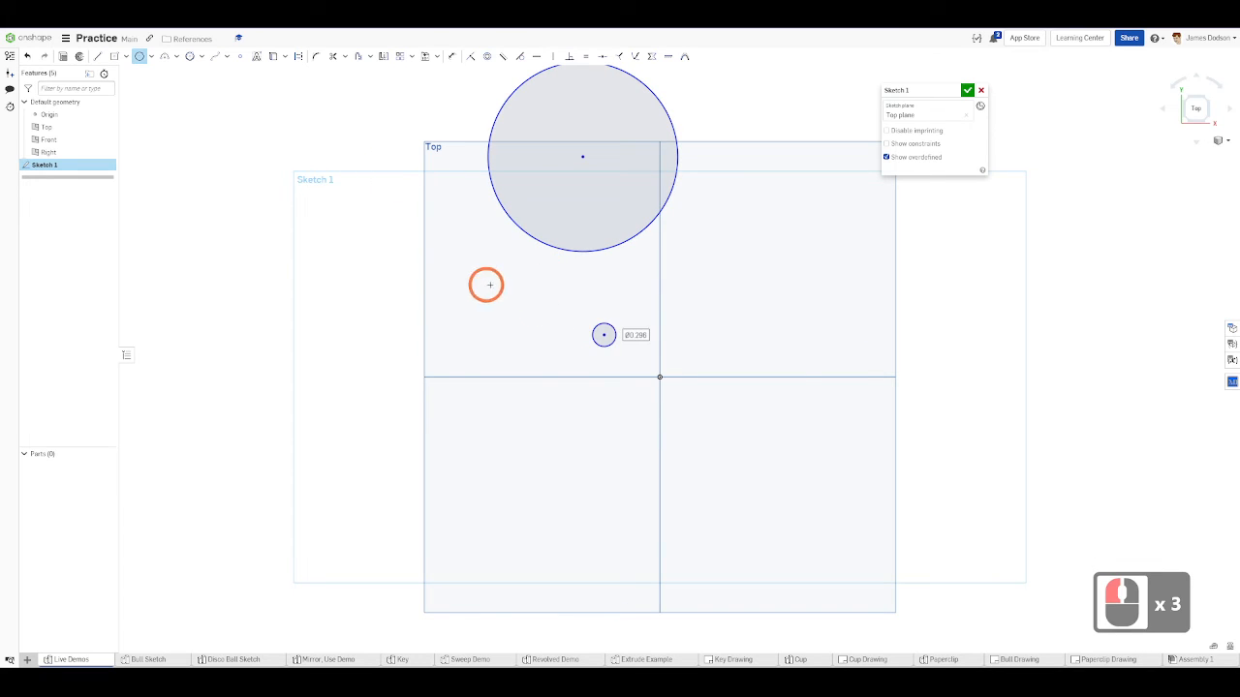
pyautogui.press('Escape')
# - Align the centre points of the large and small circles with a vertical constraint
pyautogui.scroll(4, 602, 330)
pyautogui.press('d')
pyautogui.click(606, 341)
pyautogui.scroll(-2, 608, 333)
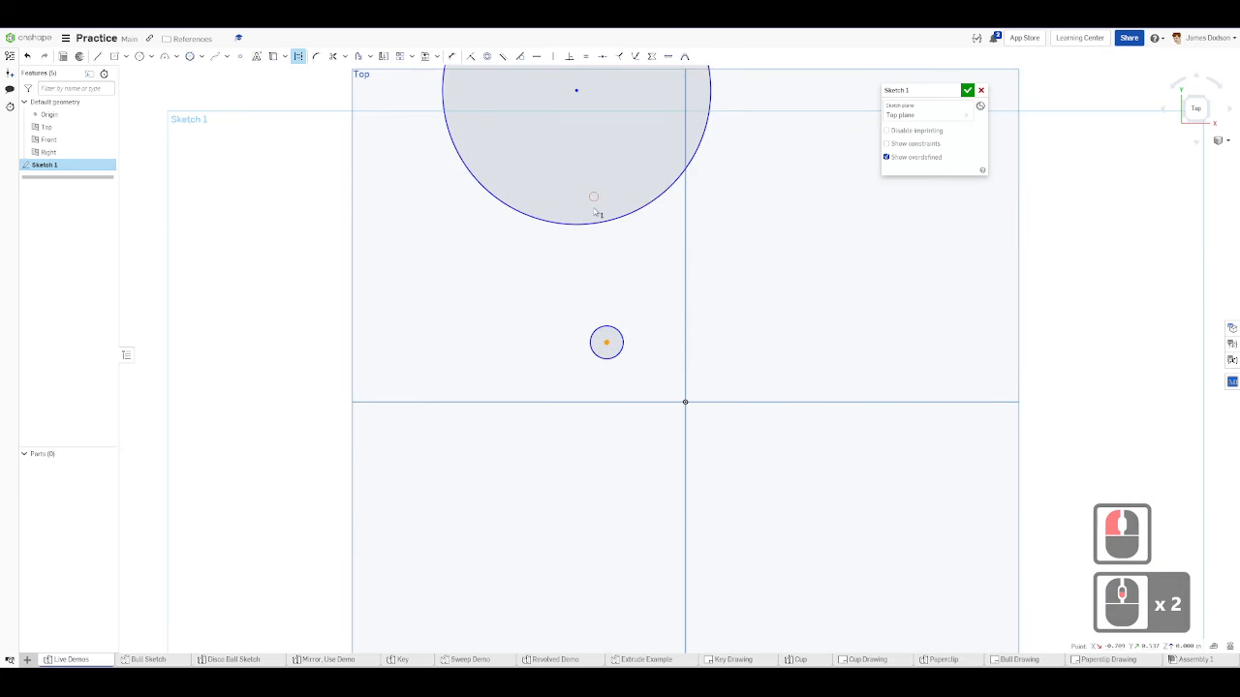
pyautogui.keyDown('alt'); pyautogui.moveTo(590, 181); pyautogui.dragTo(585, 335, button='middle'); pyautogui.keyUp('alt')
pyautogui.scroll(-2, 586, 335)
pyautogui.scroll(-6, 585, 332)
pyautogui.click(580, 302)
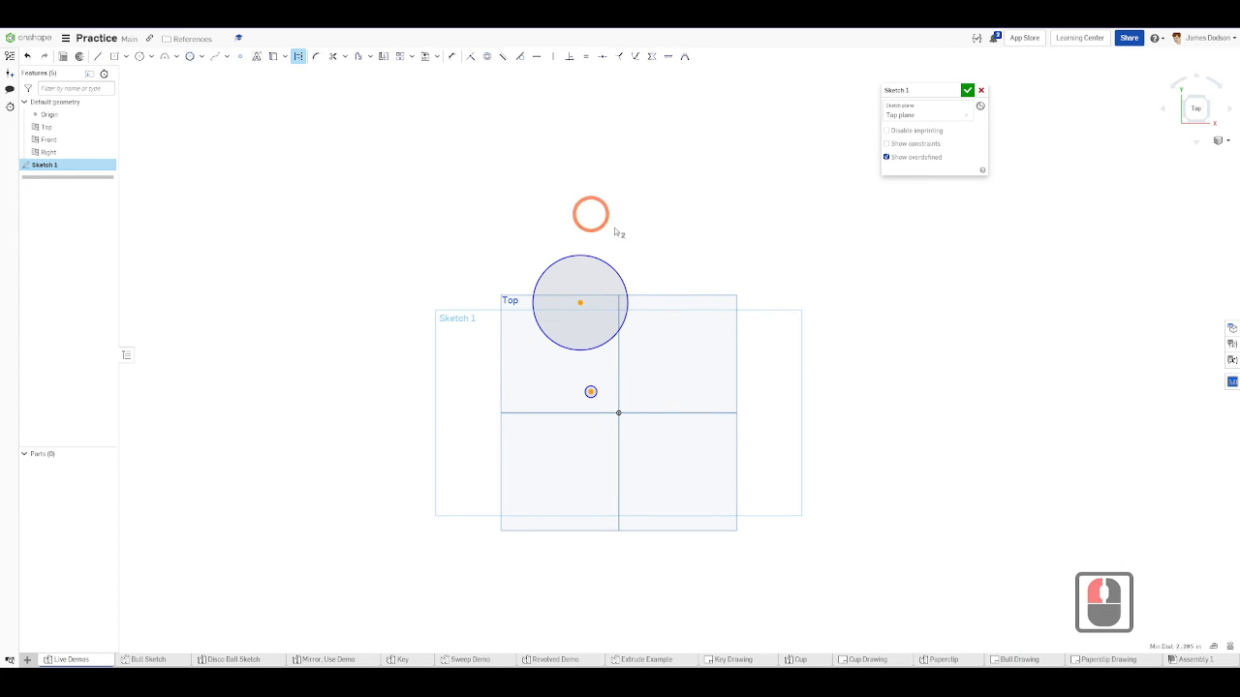
pyautogui.click(553, 55)
pyautogui.scroll(5, 596, 386)
pyautogui.press('Escape')
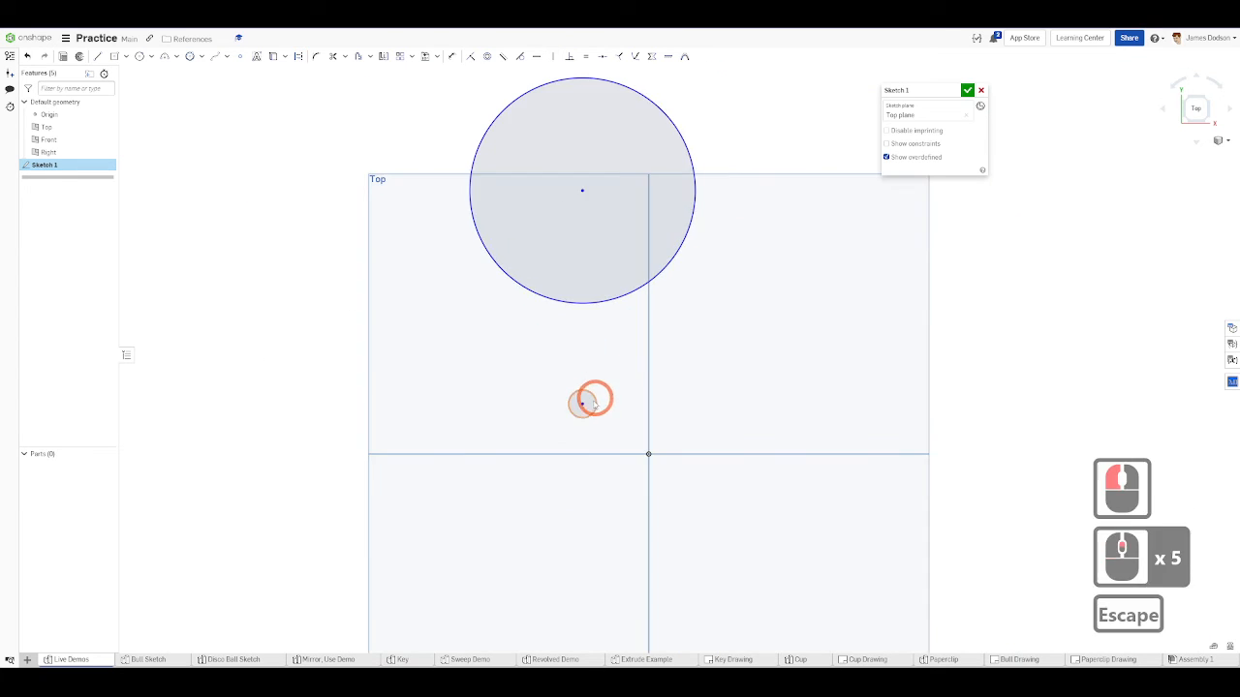
# - Enlarge the lower circle by pulling its edge outward, and delete both circles from the sketch
pyautogui.moveTo(594, 391)
pyautogui.mouseDown()
pyautogui.moveTo(636, 333)
pyautogui.moveTo(638, 396)
pyautogui.moveTo(636, 352)
pyautogui.moveTo(545, 354)
pyautogui.moveTo(509, 404)
pyautogui.moveTo(490, 277)
pyautogui.mouseUp()
pyautogui.scroll(-7, 512, 397)
pyautogui.scroll(6, 494, 279)
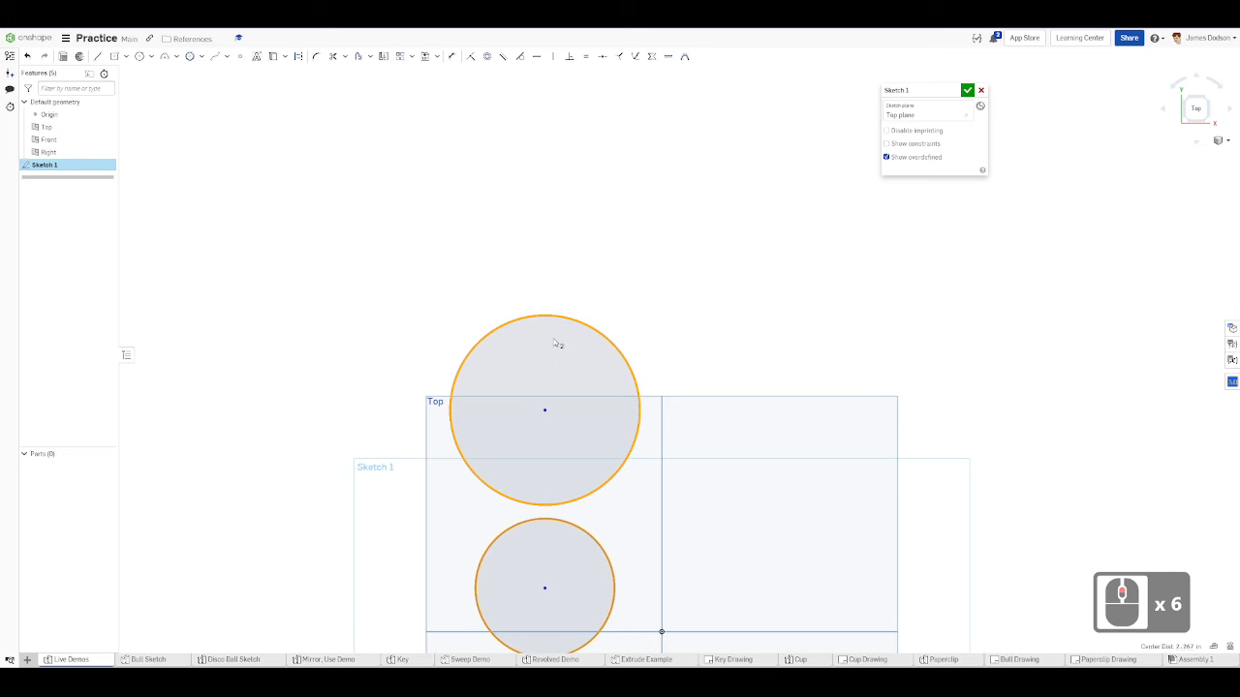
pyautogui.scroll(-8, 577, 296)
pyautogui.press('Delete')
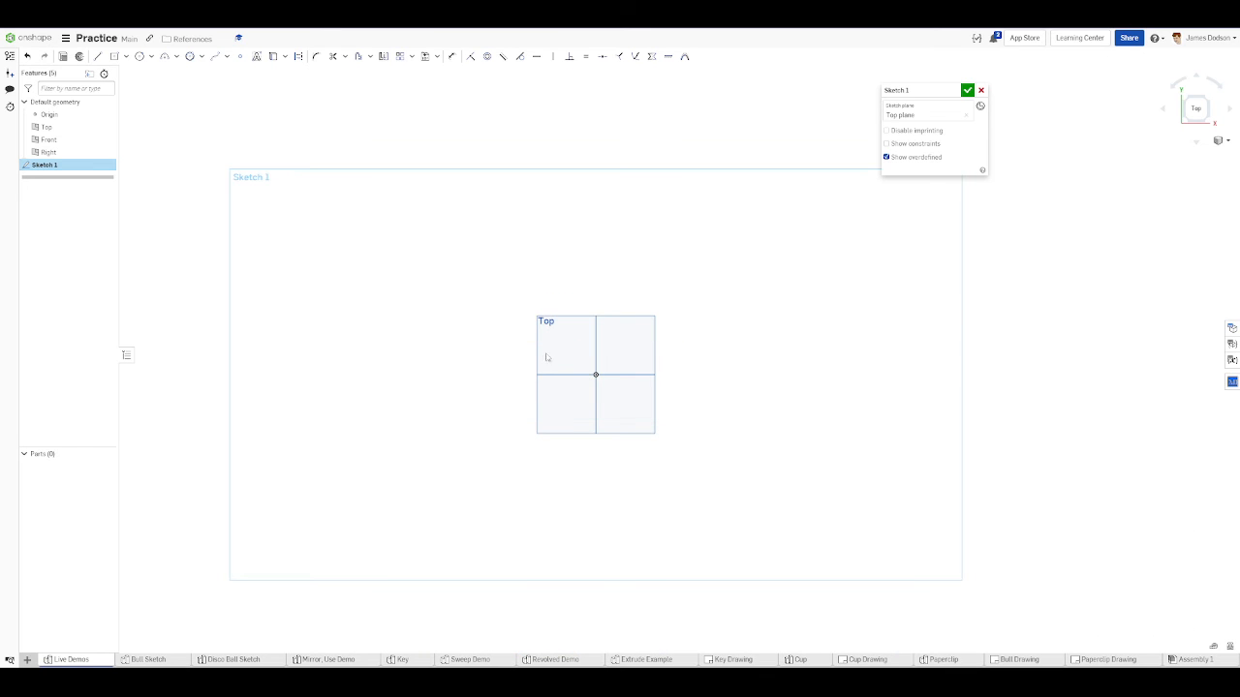
# - Sketch two separate, roughly parallel diagonal lines sloping downward above the origin, the upper one about 3.45 in long
pyautogui.hotkey('ctrl', 'shift', '1')
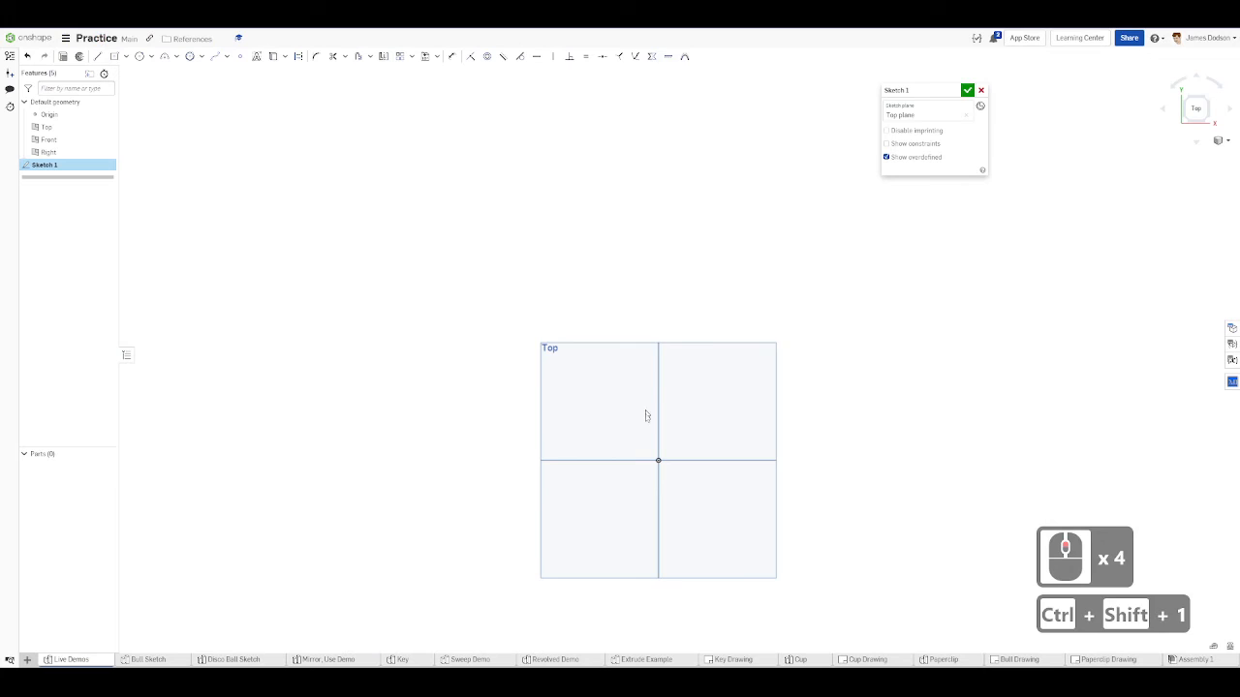
pyautogui.scroll(5, 662, 378)
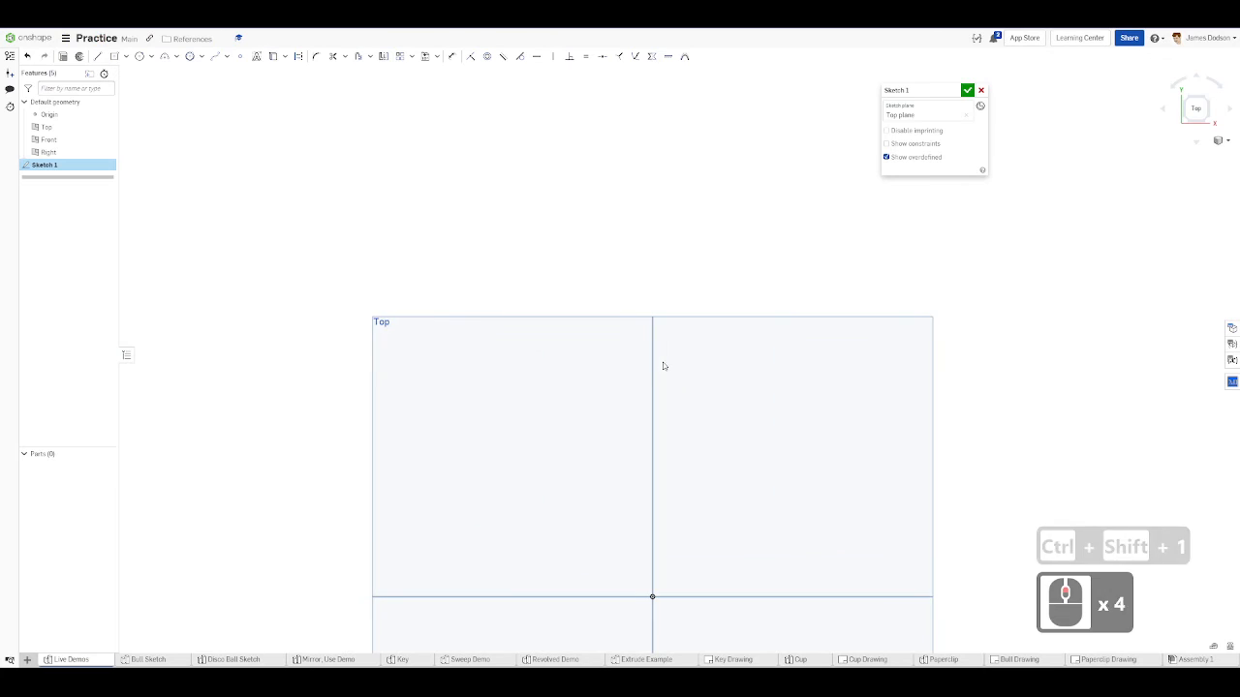
pyautogui.scroll(-5, 667, 393)
pyautogui.keyDown('alt'); pyautogui.moveTo(666, 393); pyautogui.dragTo(626, 357, button='middle'); pyautogui.keyUp('alt')
pyautogui.scroll(3, 634, 354)
pyautogui.press('l')
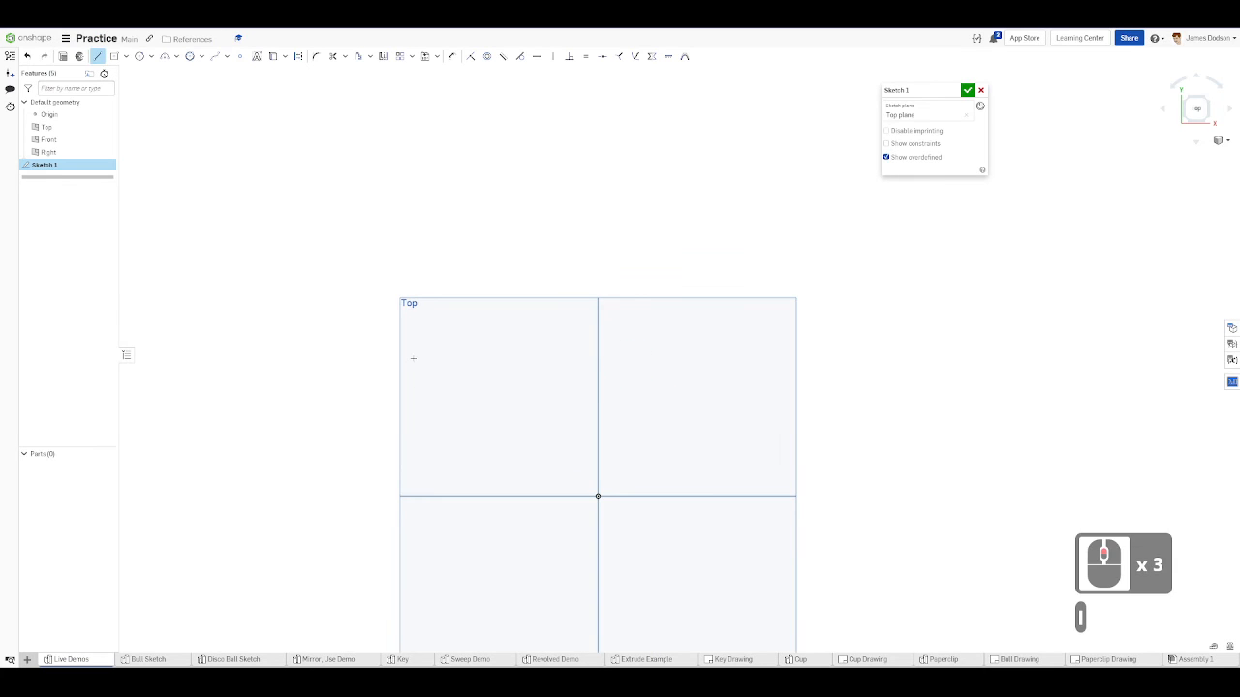
pyautogui.click(414, 357)
pyautogui.doubleClick(591, 473)
pyautogui.press('Escape')
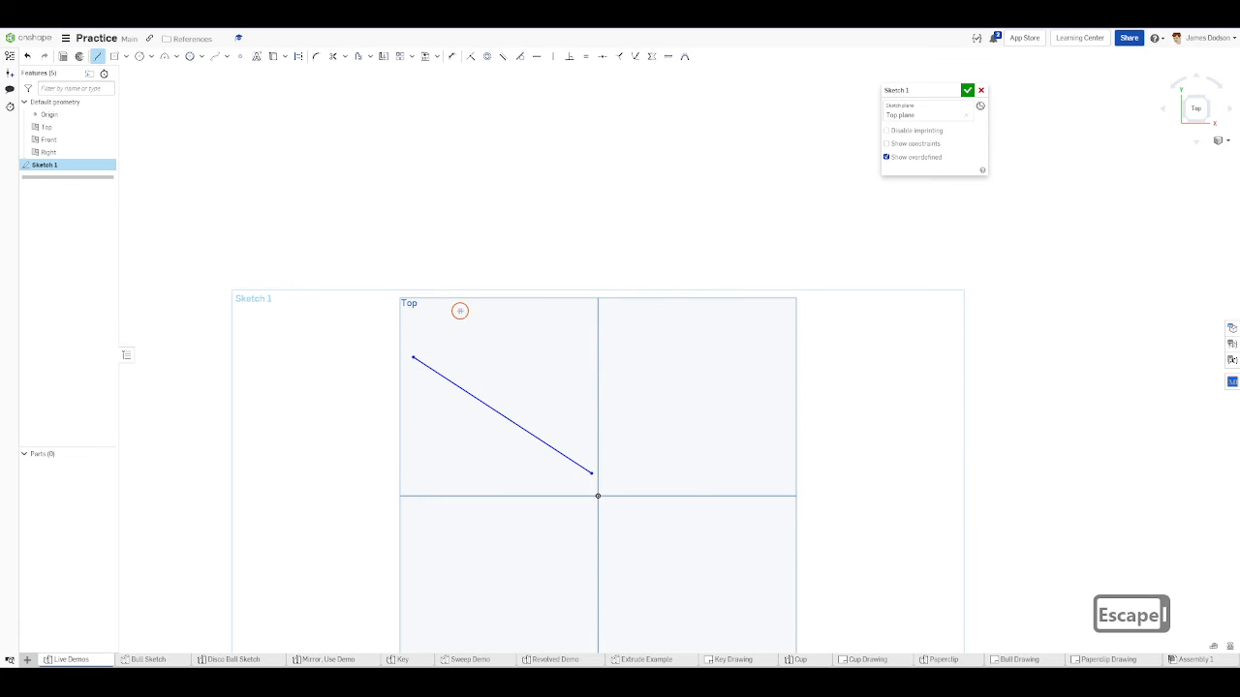
pyautogui.click(460, 311)
pyautogui.doubleClick(661, 416)
pyautogui.press('Escape')
pyautogui.click(579, 377)
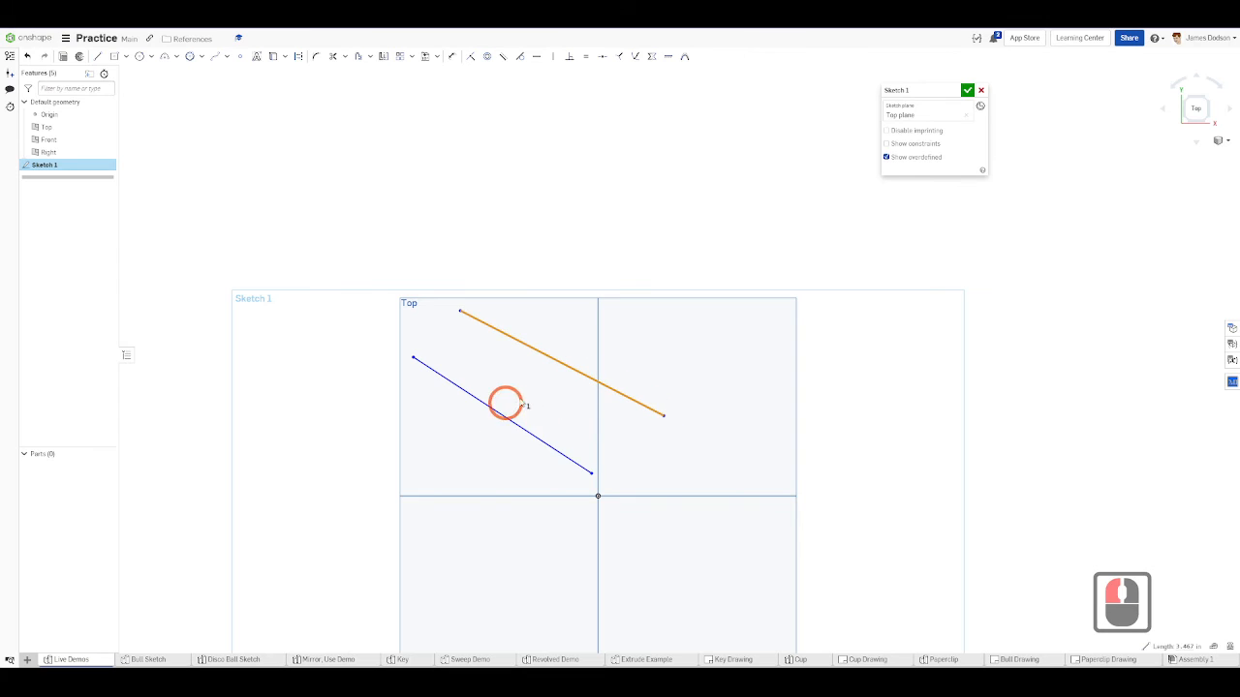
pyautogui.click(505, 424)
pyautogui.hotkey('shift', 'e')
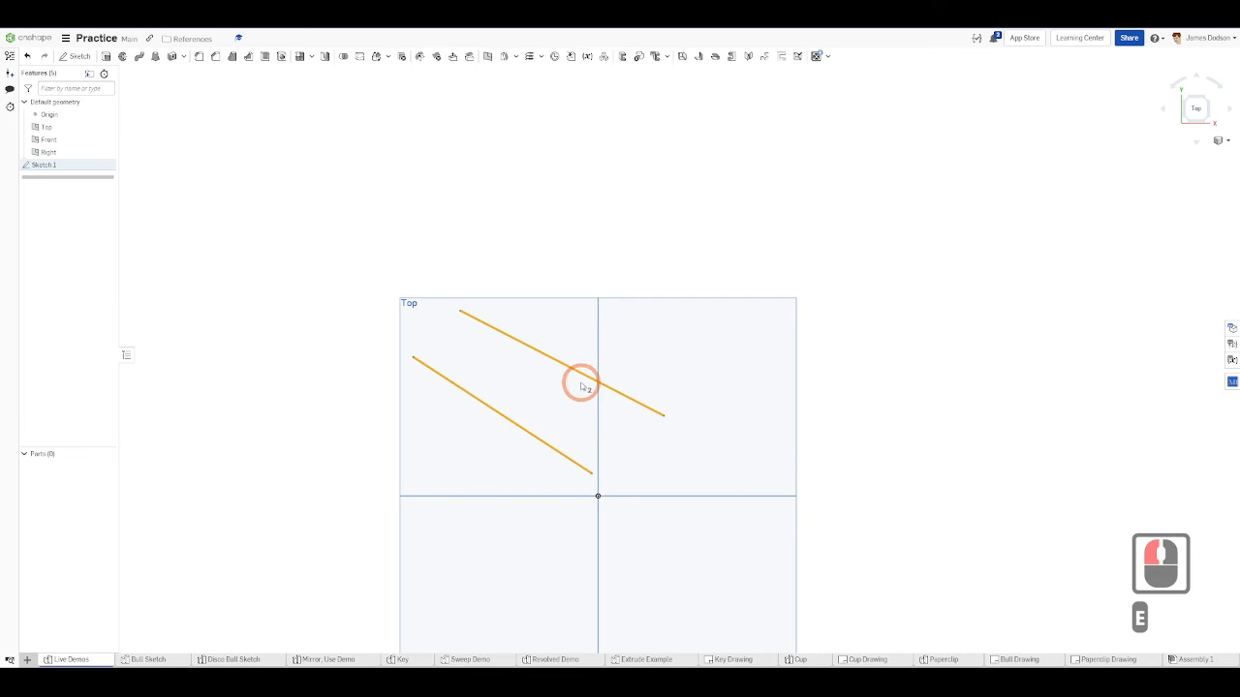
pyautogui.press('Escape')
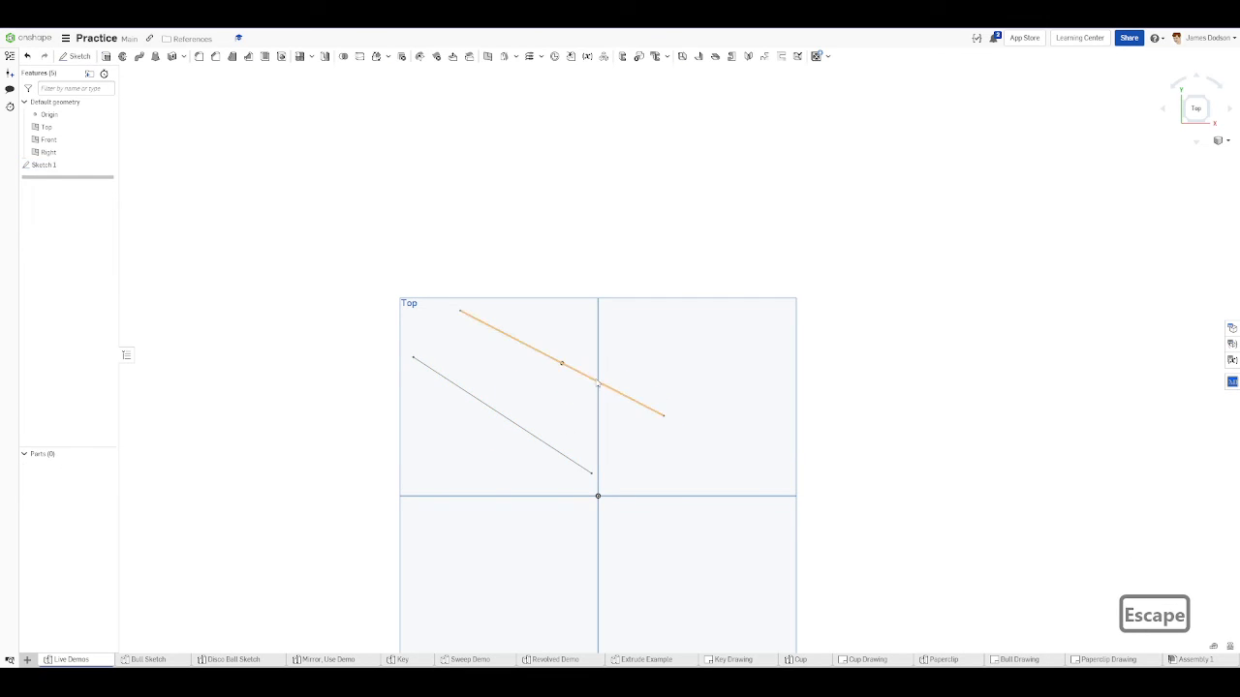
pyautogui.doubleClick(61, 165)
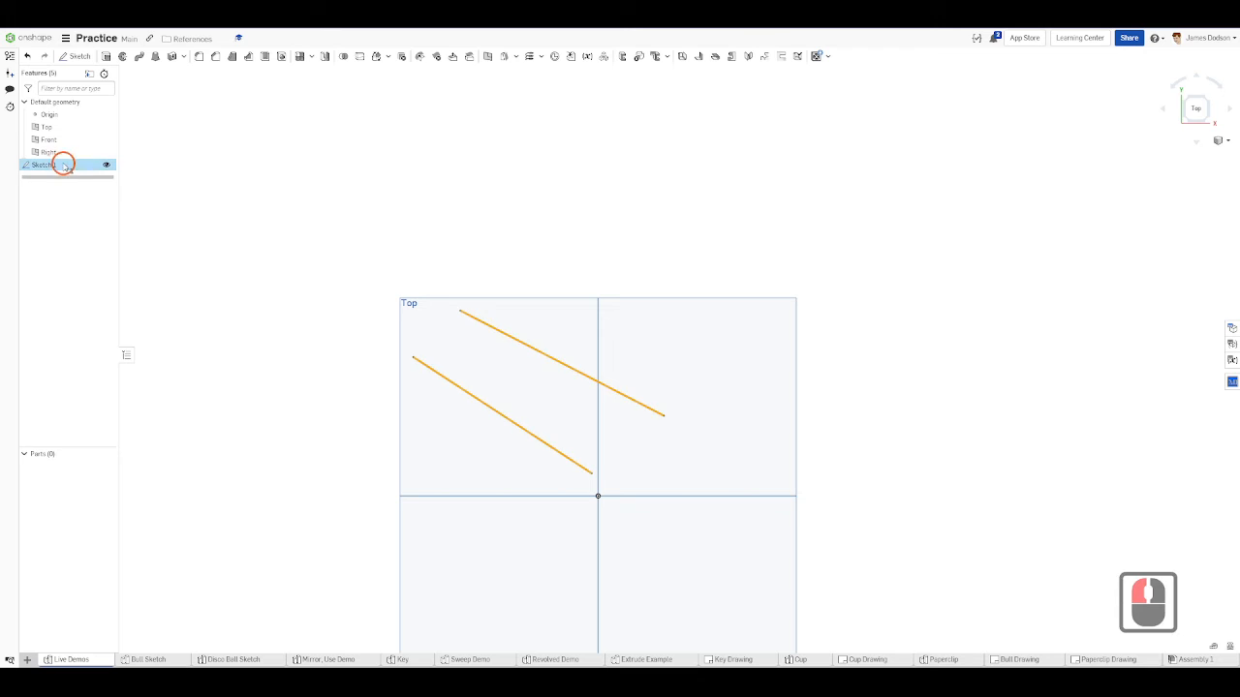
# - Apply an equal constraint to the upper and lower diagonal lines
pyautogui.press('e')
pyautogui.click(562, 363)
pyautogui.click(490, 410)
pyautogui.press('Escape')
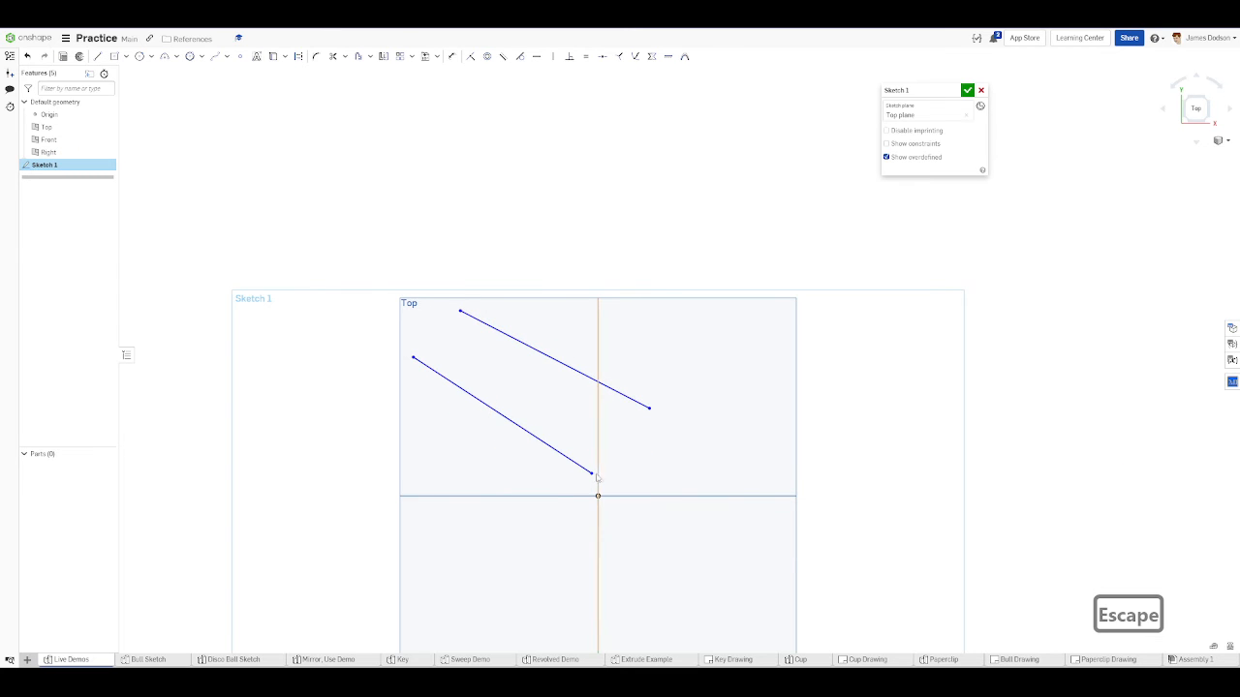
# - Move the lower line's endpoints next to those of the upper line to compare lengths, and delete both lines
pyautogui.moveTo(630, 450); pyautogui.dragTo(648, 411)
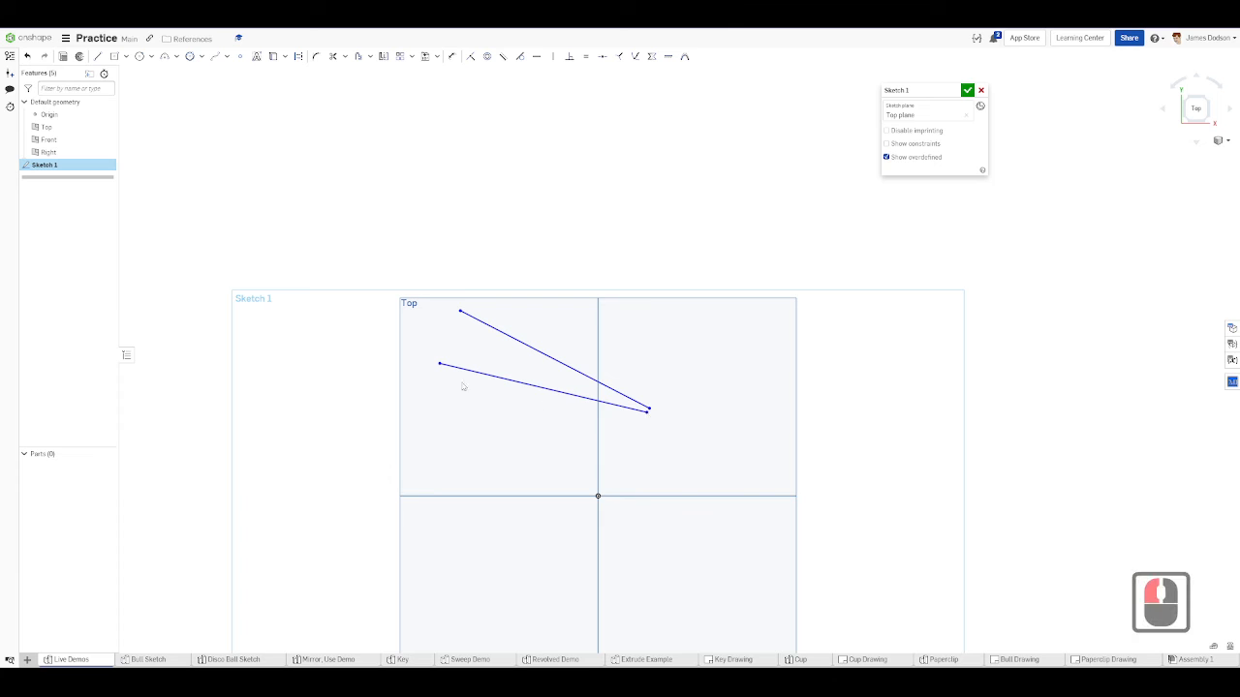
pyautogui.moveTo(439, 366); pyautogui.dragTo(453, 320)
pyautogui.scroll(3, 459, 321)
pyautogui.scroll(-2, 637, 417)
pyautogui.press('Escape')
pyautogui.scroll(-1, 638, 412)
pyautogui.moveTo(766, 486); pyautogui.dragTo(481, 312)
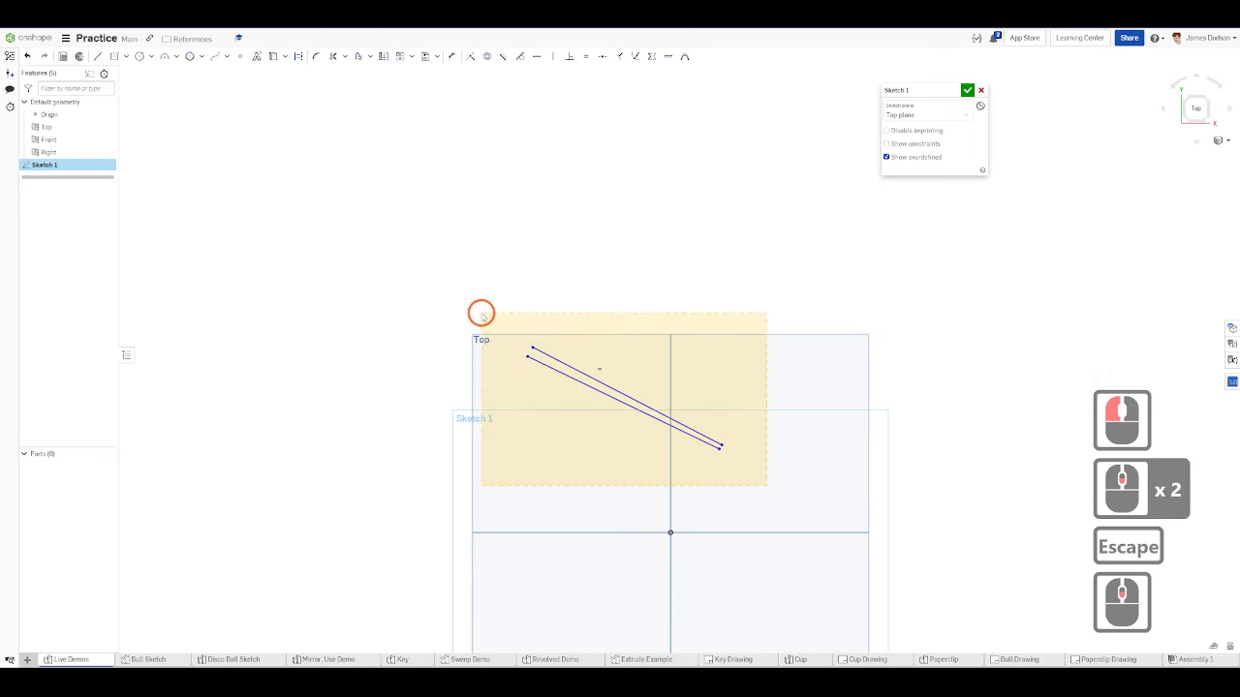
pyautogui.press('Delete')
# - Sketch a closed triangle in the plane's upper-right quadrant, with a nearly horizontal base about 2 in long
pyautogui.keyDown('alt'); pyautogui.moveTo(706, 479); pyautogui.dragTo(603, 410, button='middle'); pyautogui.keyUp('alt')
pyautogui.press('l')
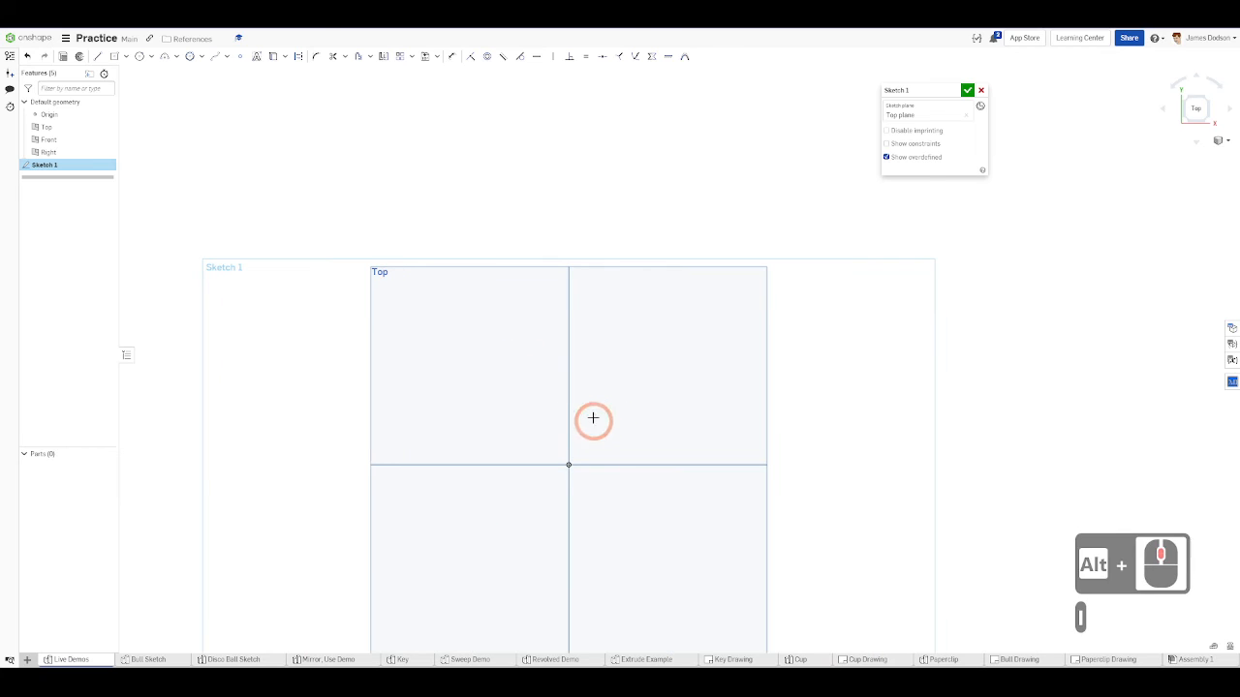
pyautogui.click(598, 392)
pyautogui.click(729, 381)
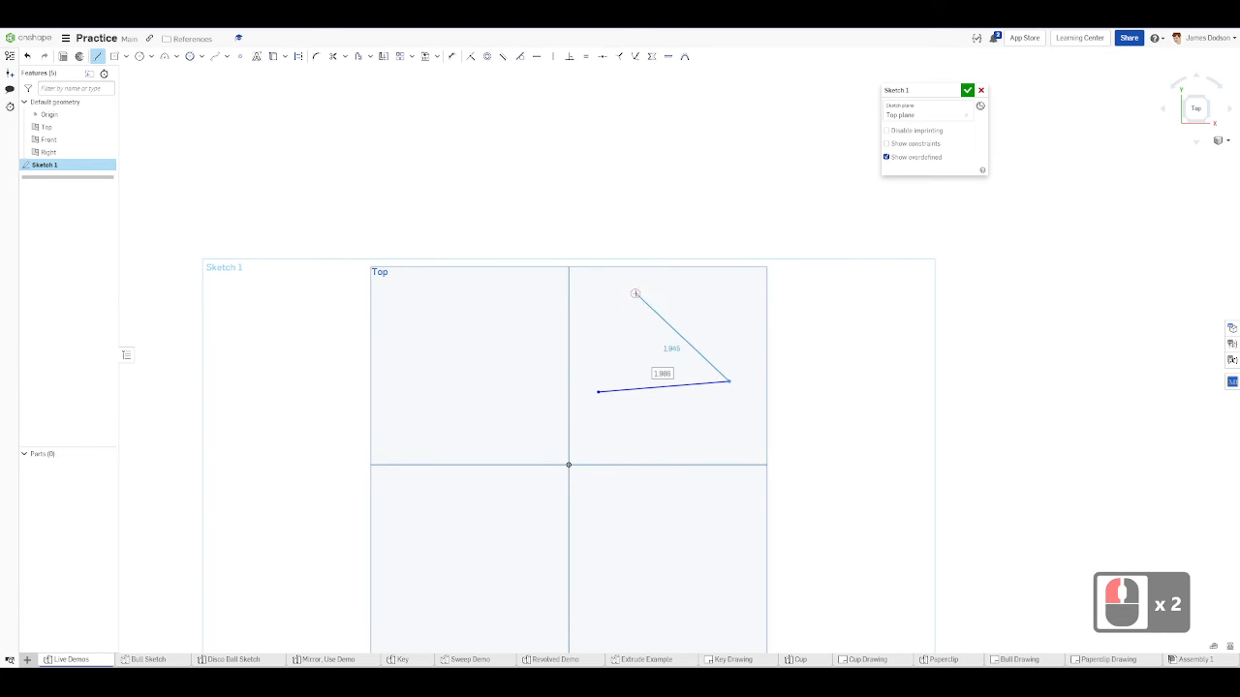
pyautogui.click(636, 293)
pyautogui.click(598, 390)
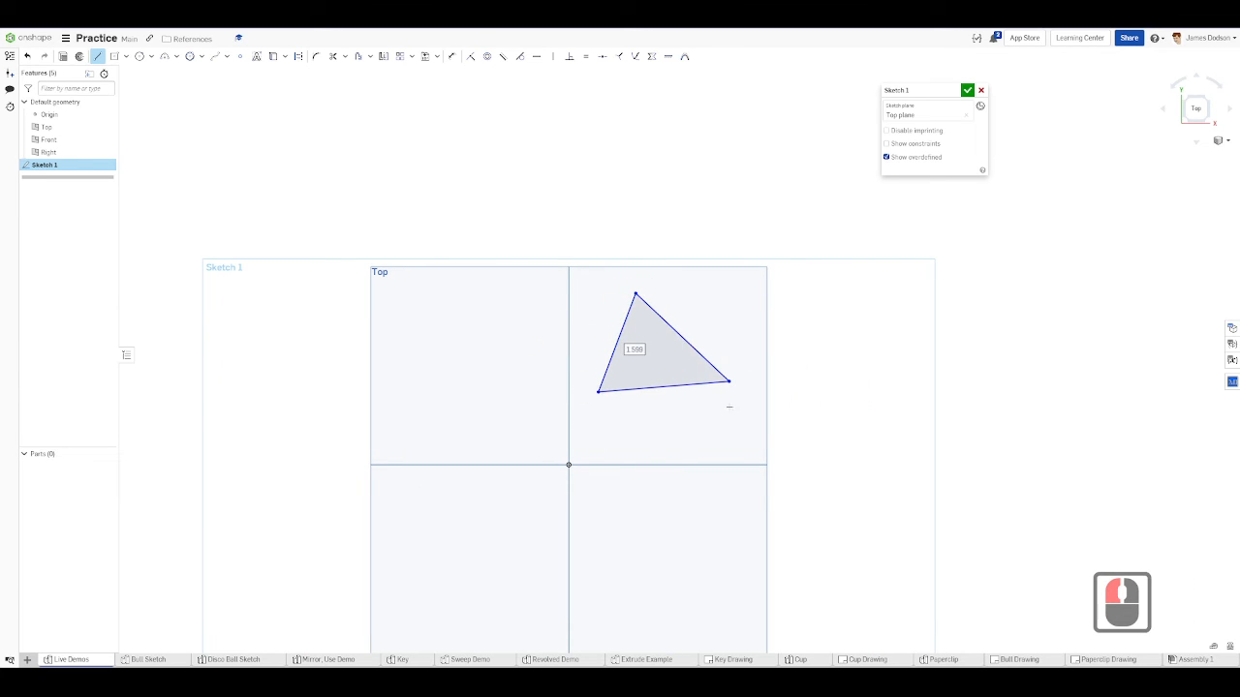
pyautogui.press('Escape')
# - Apply an equal constraint to all three sides of the triangle
pyautogui.click(699, 386)
pyautogui.keyDown('shift'); pyautogui.click(695, 351); pyautogui.keyUp('shift')
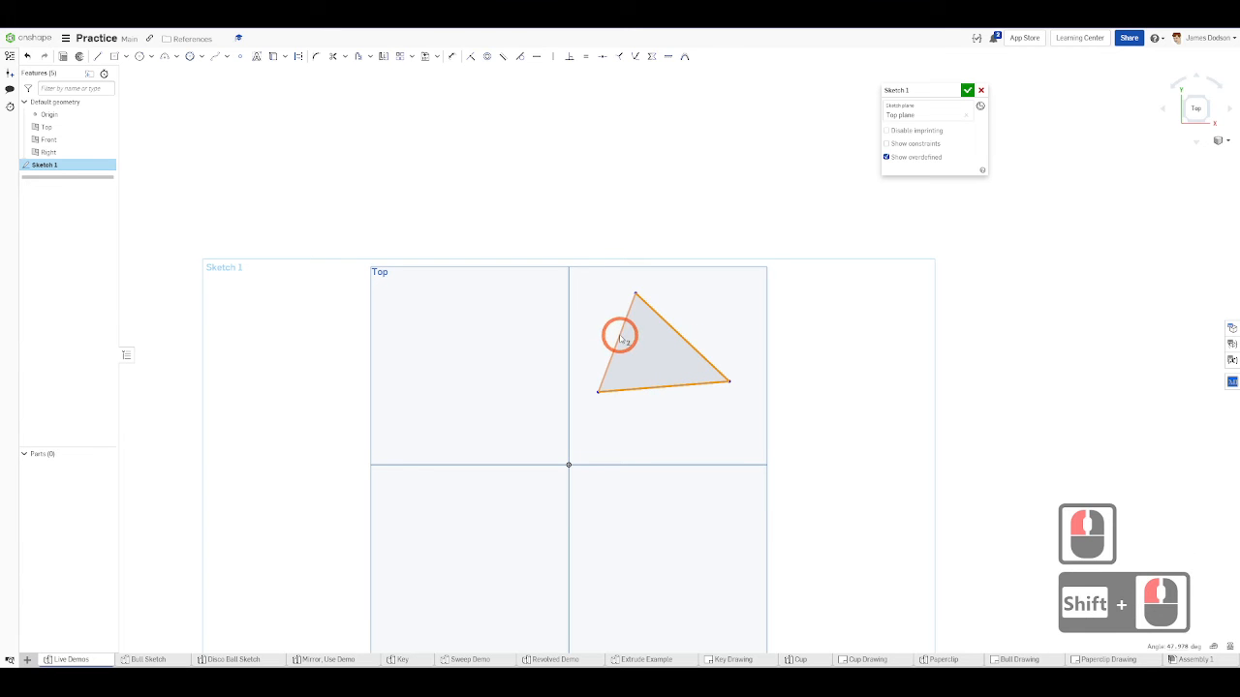
pyautogui.keyDown('shift'); pyautogui.click(620, 335); pyautogui.keyUp('shift')
pyautogui.press('Escape')
# - Pull the triangle's right-hand vertex down and inward to test its shape, and delete the whole triangle
pyautogui.moveTo(730, 383); pyautogui.dragTo(660, 438)
pyautogui.scroll(4, 710, 446)
pyautogui.press('Escape')
pyautogui.moveTo(748, 445); pyautogui.dragTo(424, 175)
pyautogui.scroll(-1, 589, 235)
pyautogui.scroll(-7, 587, 233)
pyautogui.press('Delete')
# - Sketch an arc from the origin to the upper-right quadrant, bulging upward, with a radius of about 1.38 in
pyautogui.scroll(5, 600, 277)
pyautogui.scroll(6, 467, 406)
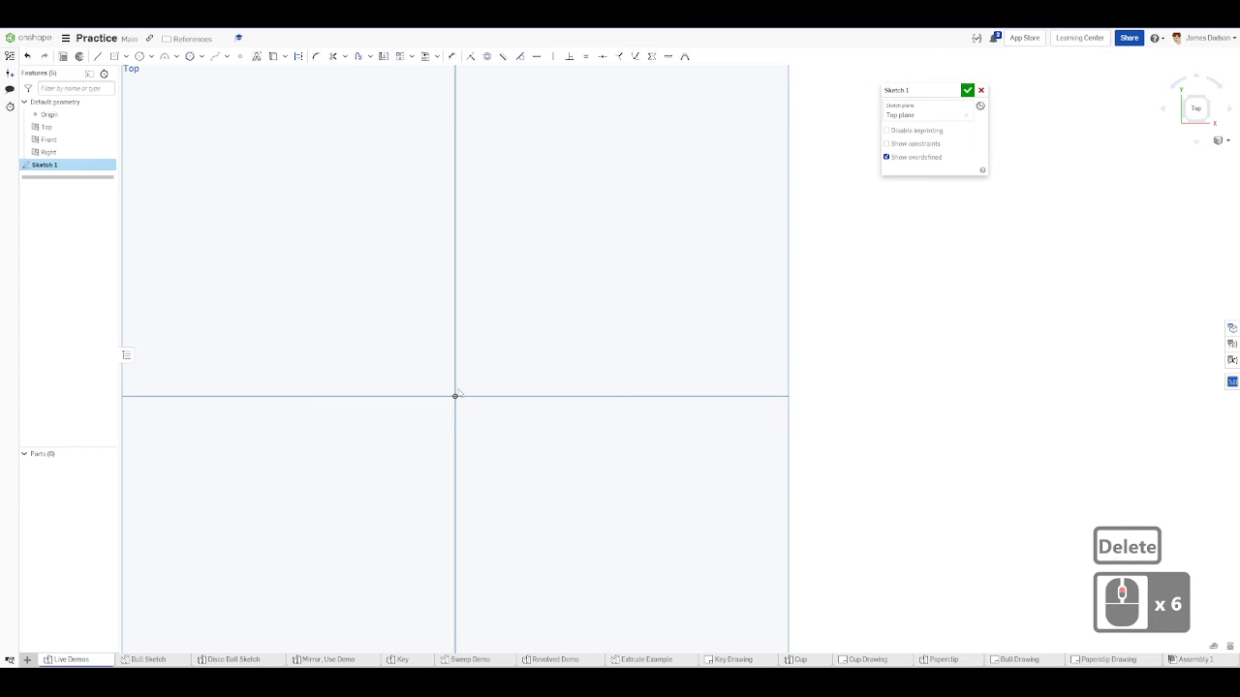
pyautogui.press('a')
pyautogui.click(454, 398)
pyautogui.click(687, 224)
pyautogui.click(597, 199)
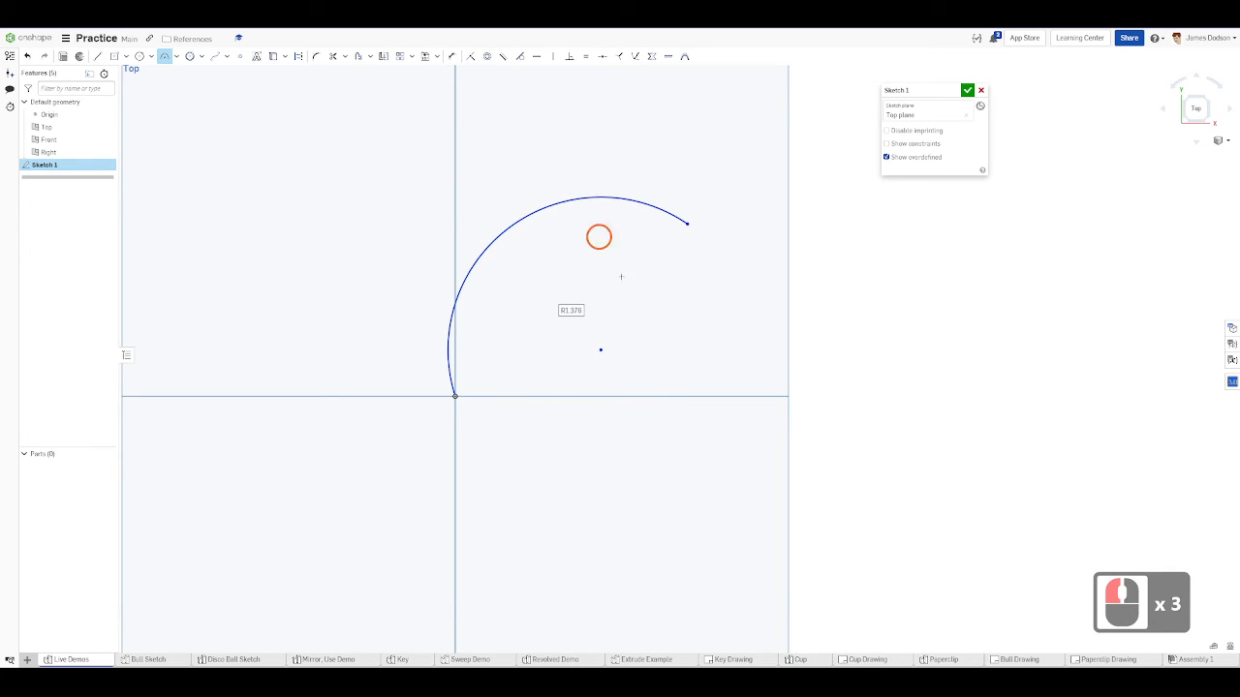
# - Sketch a second, larger arc from the plane's upper left to its lower right, curving below the origin
pyautogui.scroll(-6, 380, 309)
pyautogui.click(317, 288)
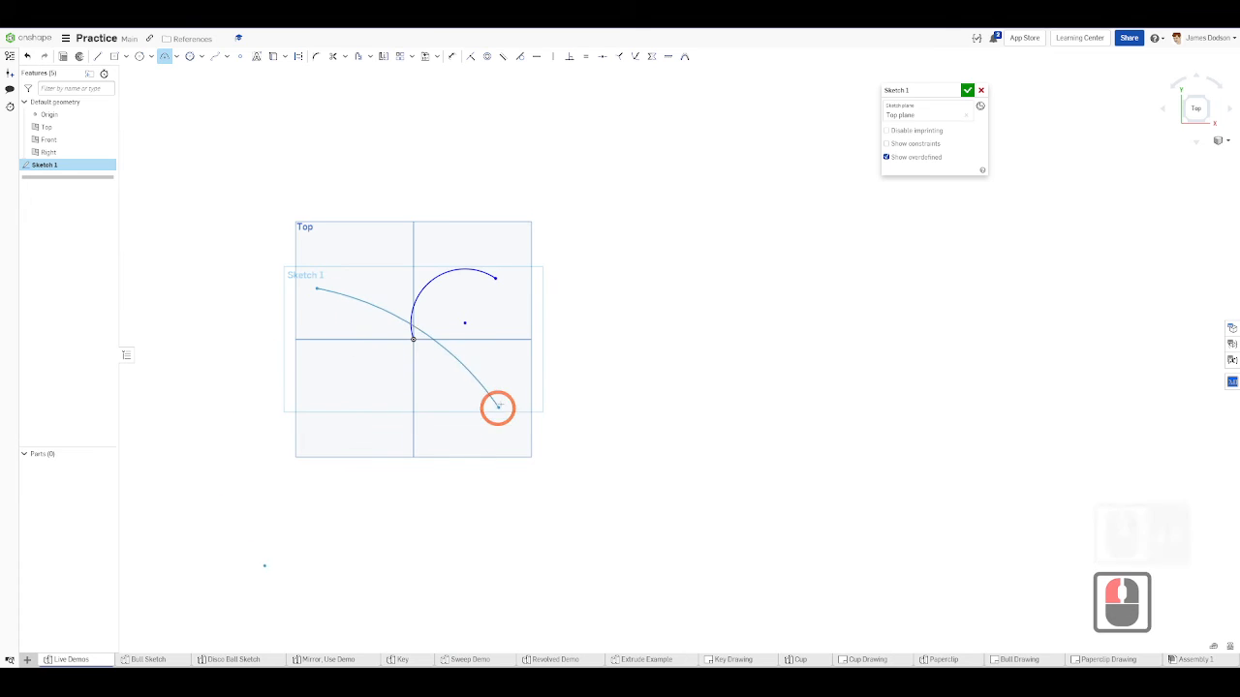
pyautogui.click(499, 401)
pyautogui.click(413, 384)
pyautogui.scroll(4, 389, 369)
pyautogui.press('Escape')
# - Apply an equal constraint to the two arcs so they share the same radius
pyautogui.click(385, 362)
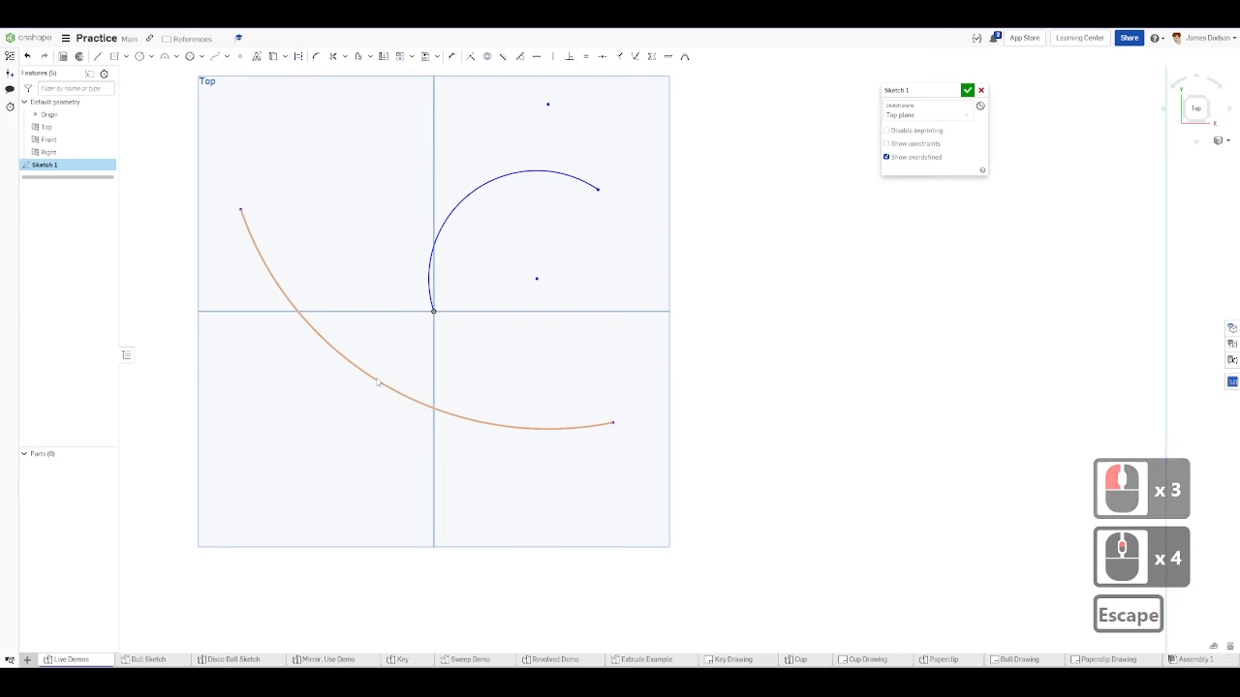
pyautogui.keyDown('shift'); pyautogui.click(440, 271); pyautogui.keyUp('shift')
pyautogui.keyDown('shift'); pyautogui.click(449, 210); pyautogui.keyUp('shift')
pyautogui.keyDown('shift'); pyautogui.scroll(-6, 454, 219); pyautogui.keyUp('shift')
pyautogui.press('e')
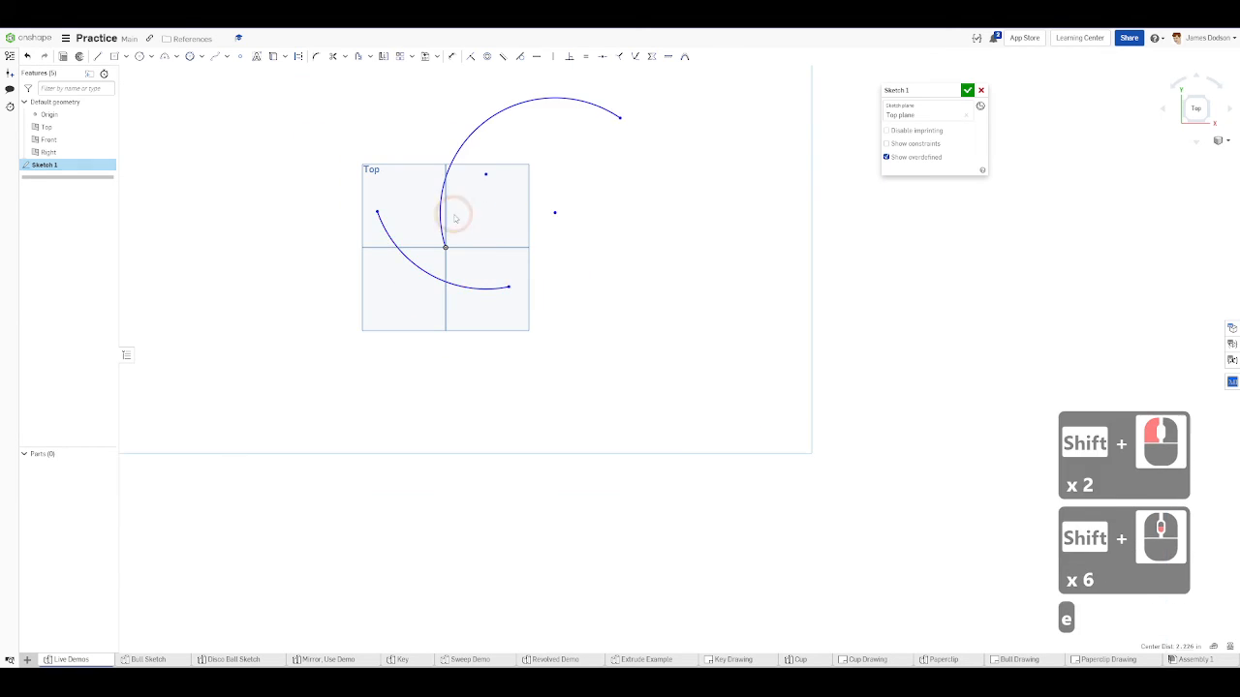
pyautogui.scroll(-4, 541, 196)
pyautogui.press('Escape')
# - Reshape and reposition the two arcs until they nearly overlap beside the origin
pyautogui.moveTo(580, 156); pyautogui.dragTo(474, 190)
pyautogui.scroll(4, 474, 190)
pyautogui.scroll(1, 473, 190)
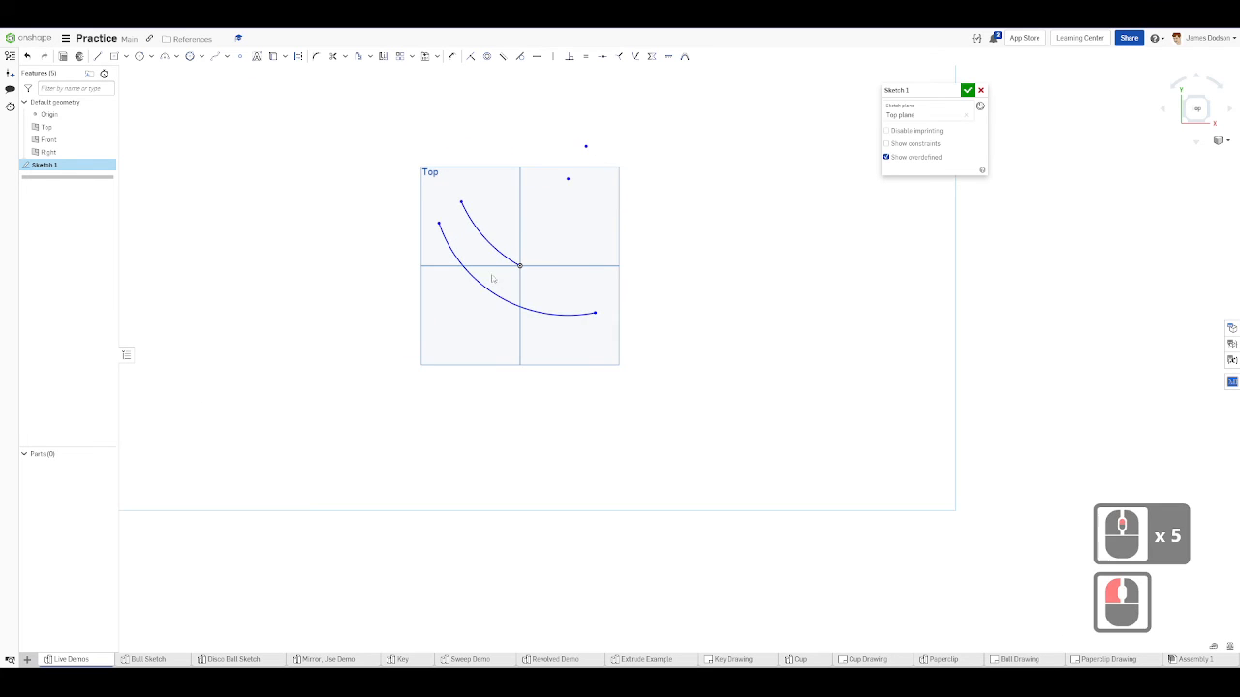
pyautogui.moveTo(476, 282); pyautogui.dragTo(475, 235)
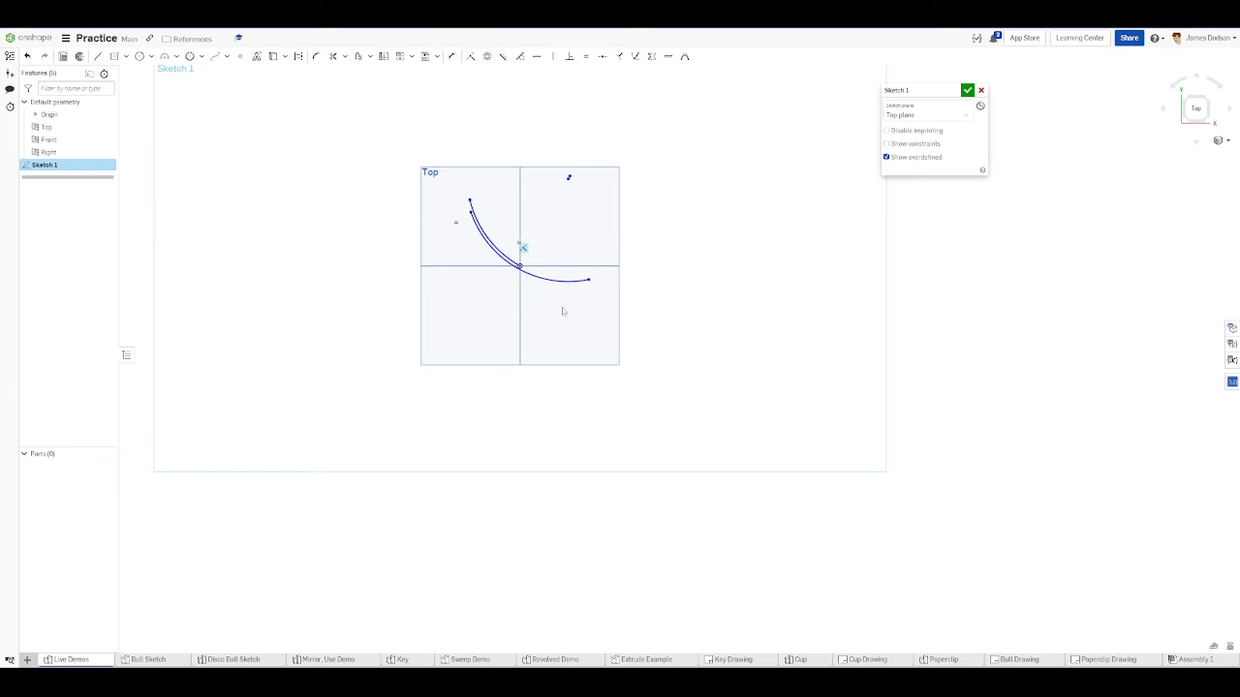
# - Delete both arcs from the sketch
pyautogui.scroll(-4, 624, 289)
pyautogui.moveTo(449, 197); pyautogui.dragTo(620, 296)
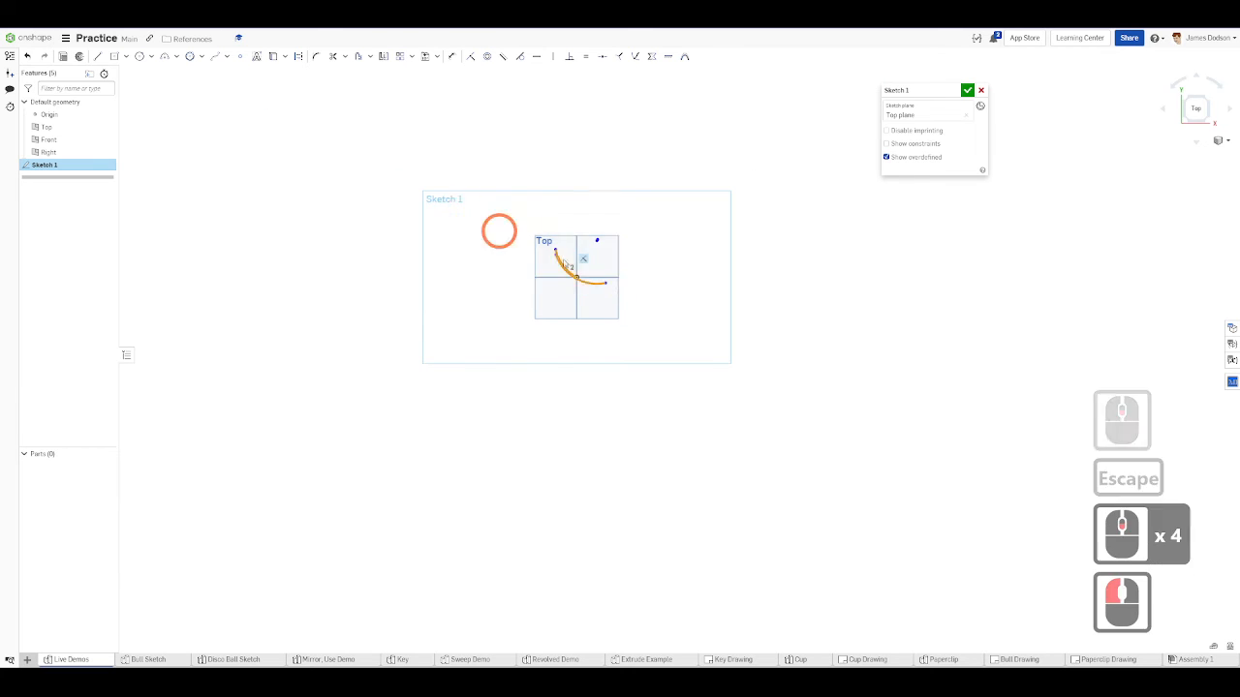
pyautogui.scroll(10, 591, 271)
pyautogui.scroll(-7, 514, 209)
pyautogui.press('Delete')
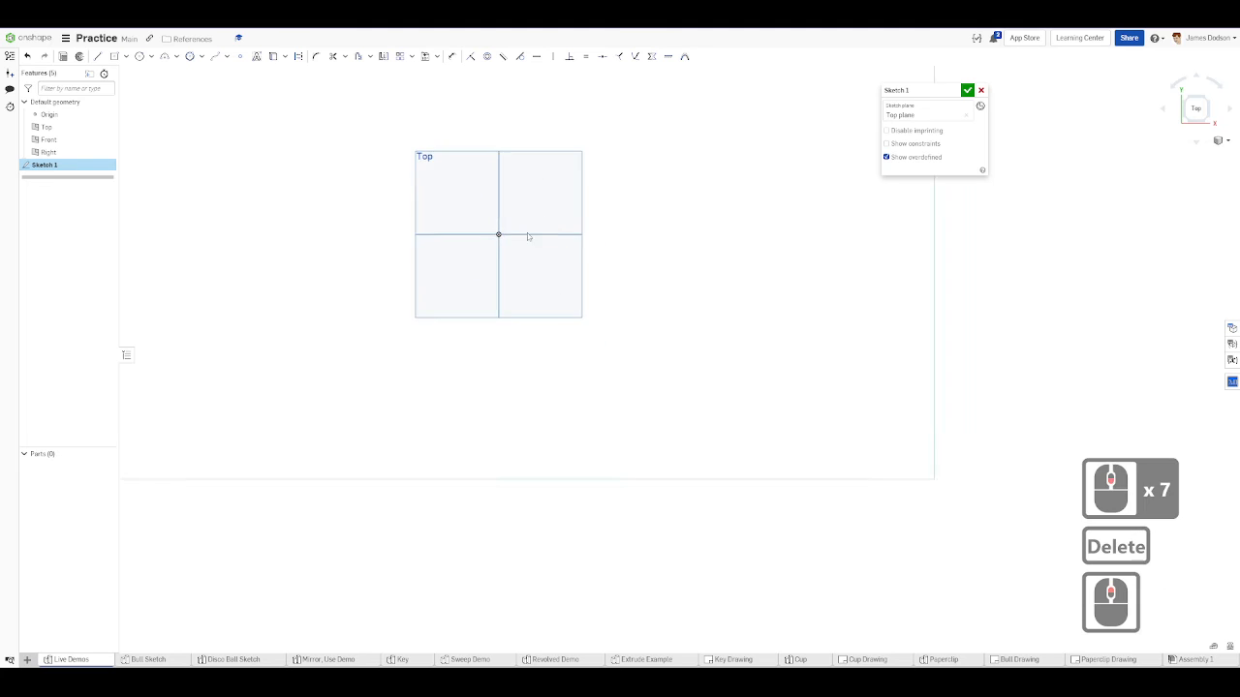
# - Sketch two separate circles side by side above the origin, one on each side of the vertical axis, the right one slightly larger
pyautogui.scroll(7, 524, 221)
pyautogui.press('c')
pyautogui.click(572, 153)
pyautogui.click(482, 187)
pyautogui.press('Escape')
pyautogui.scroll(-5, 420, 201)
pyautogui.press('c')
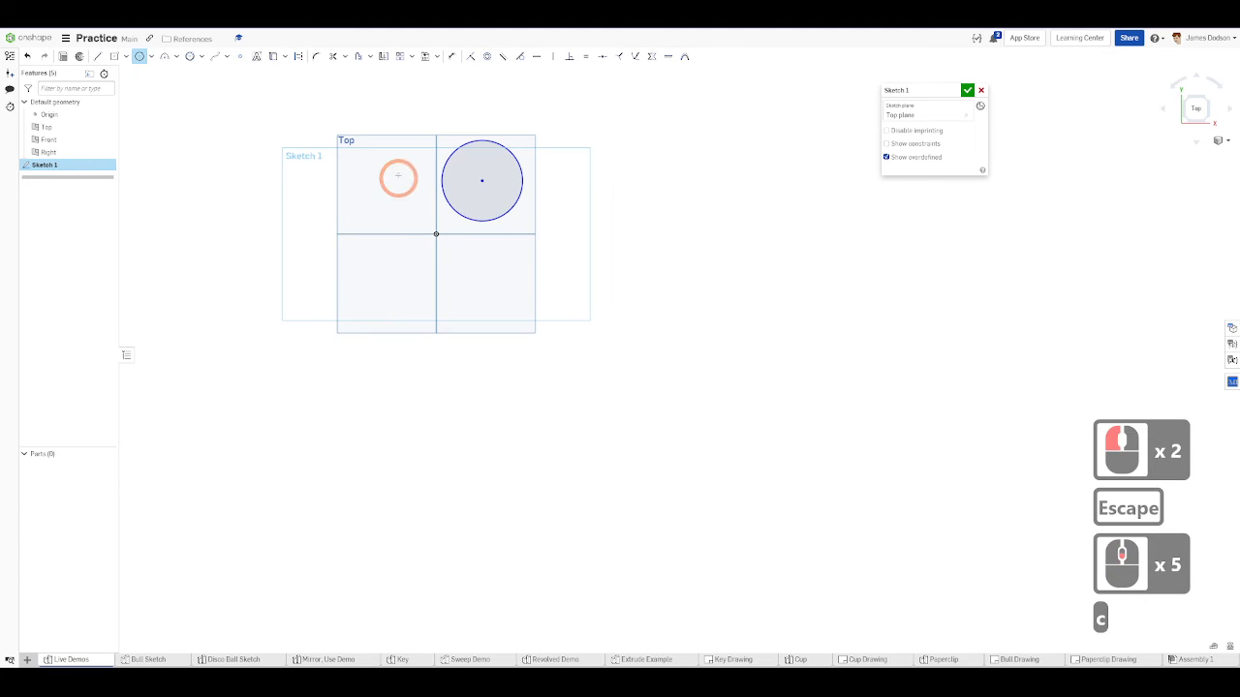
pyautogui.click(394, 173)
pyautogui.scroll(4, 397, 203)
pyautogui.click(428, 214)
pyautogui.press('Escape')
pyautogui.scroll(5, 431, 209)
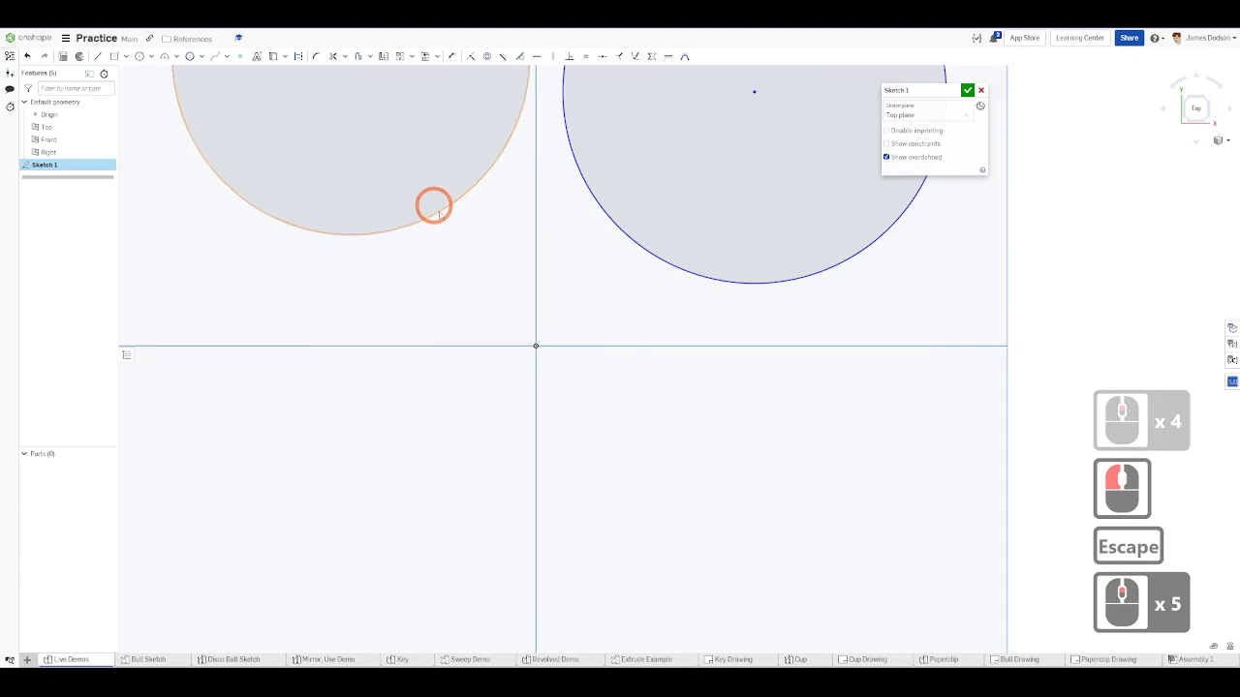
# - Apply an equal constraint to the two side-by-side circles
pyautogui.click(438, 208)
pyautogui.scroll(-4, 490, 211)
pyautogui.keyDown('shift'); pyautogui.click(558, 222); pyautogui.keyUp('shift')
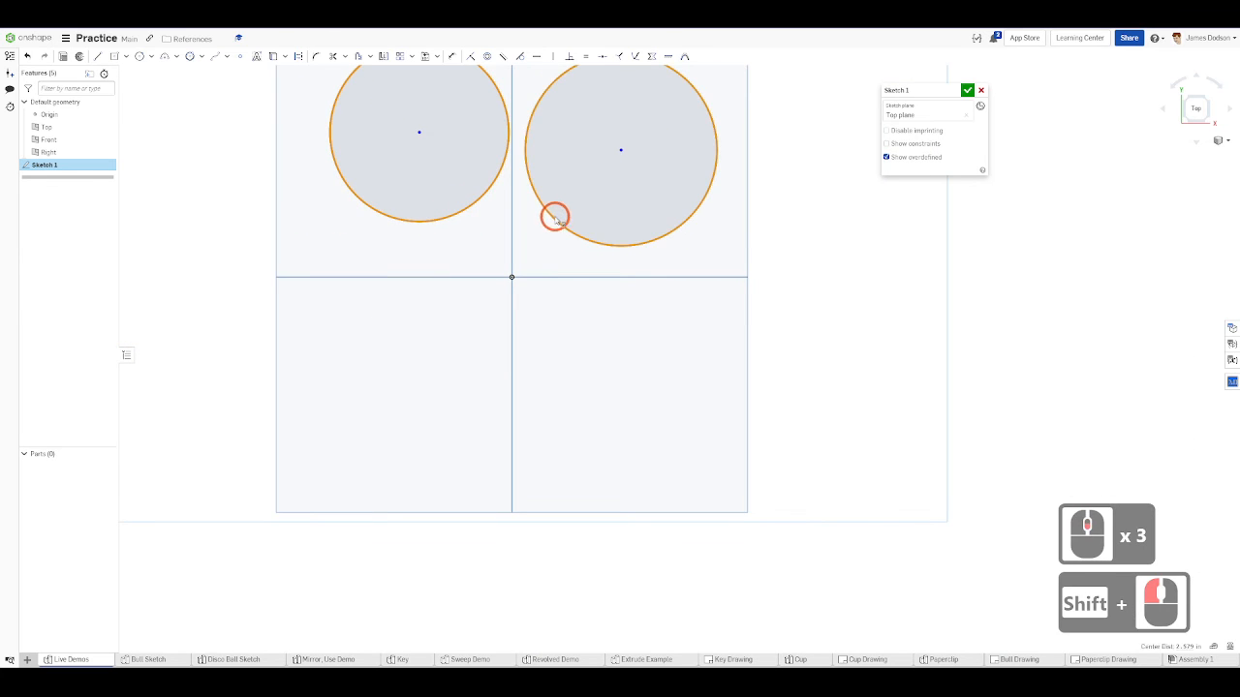
pyautogui.scroll(-6, 555, 218)
pyautogui.moveTo(556, 216); pyautogui.dragTo(559, 244, button='middle')
pyautogui.press('Escape')
pyautogui.scroll(2, 572, 239)
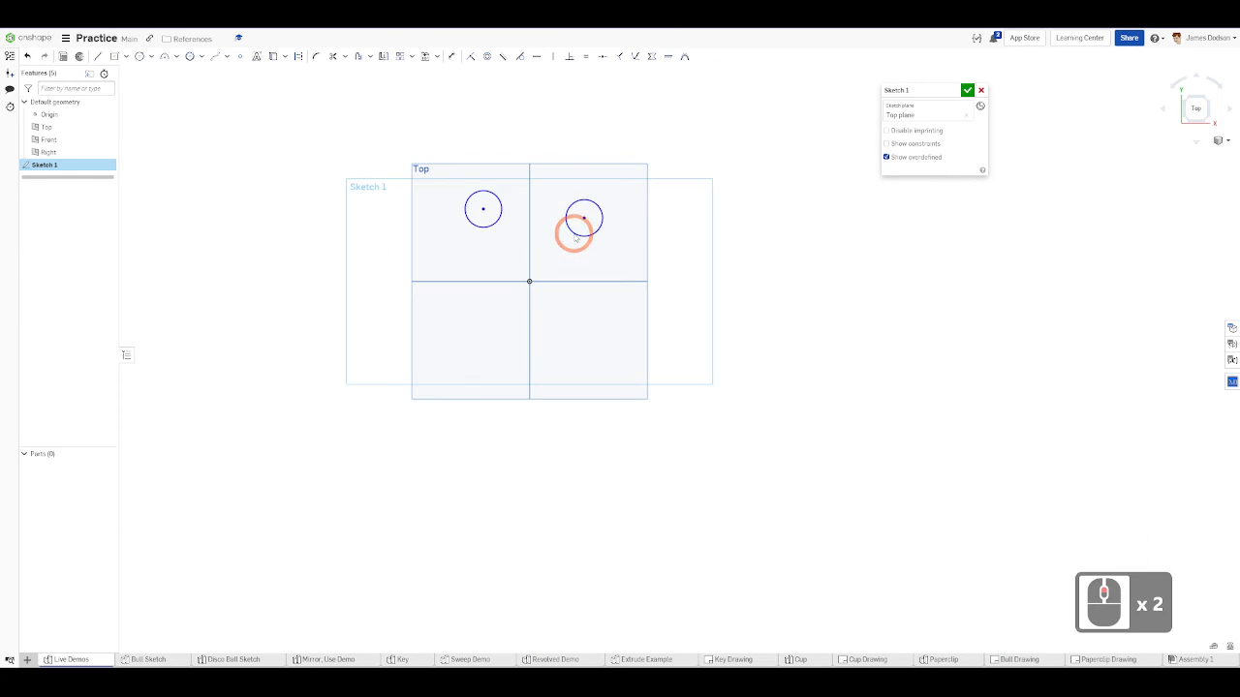
# - Resize the equal circles by pulling the right circle's edge, and delete both circles
pyautogui.moveTo(574, 232); pyautogui.dragTo(562, 276)
pyautogui.moveTo(749, 321); pyautogui.dragTo(339, 144)
pyautogui.press('Delete')
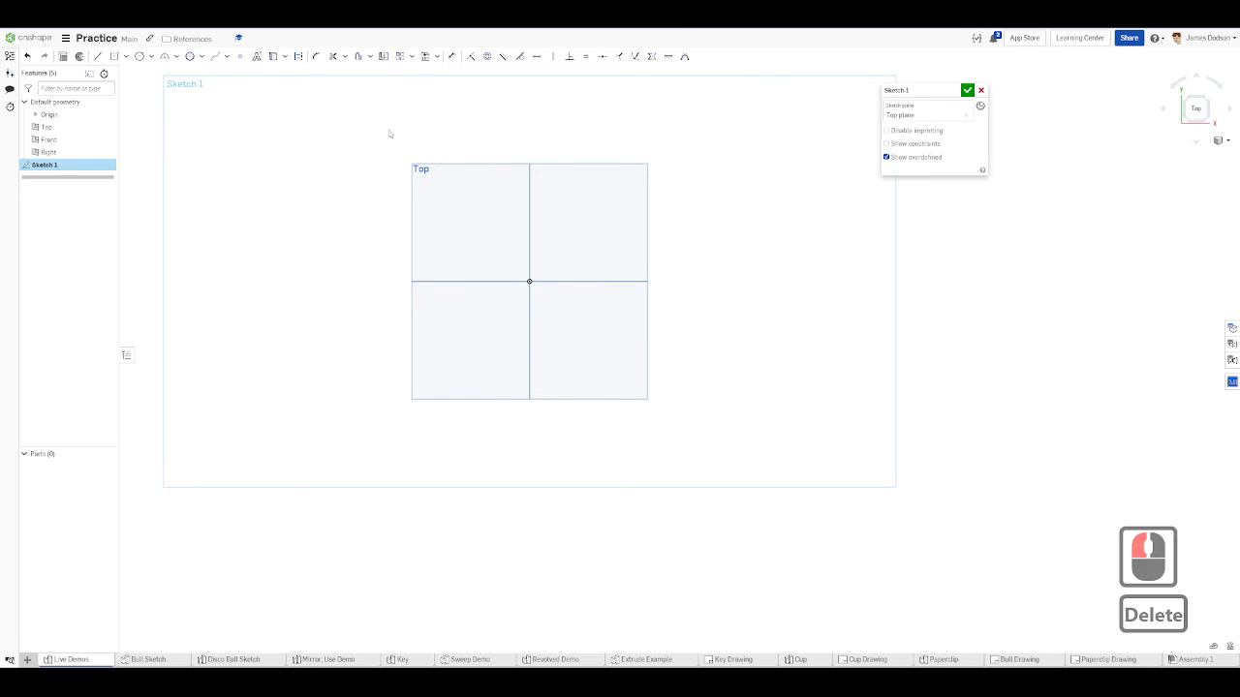
pyautogui.hotkey('ctrl', 'shift', '1')
pyautogui.hotkey('ctrl', 'shift', '2')
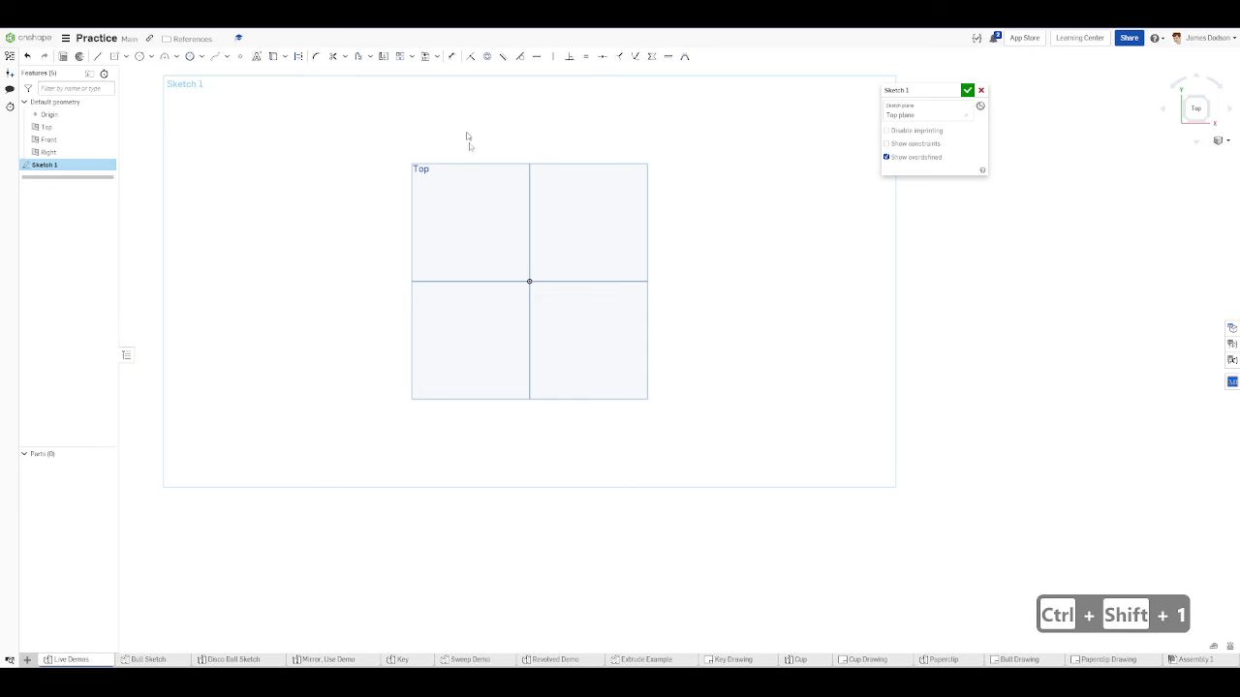
# - Sketch a large circle on the plane's upper edge left of the vertical axis and a circle about 1.18 in in diameter far below it
pyautogui.press('c')
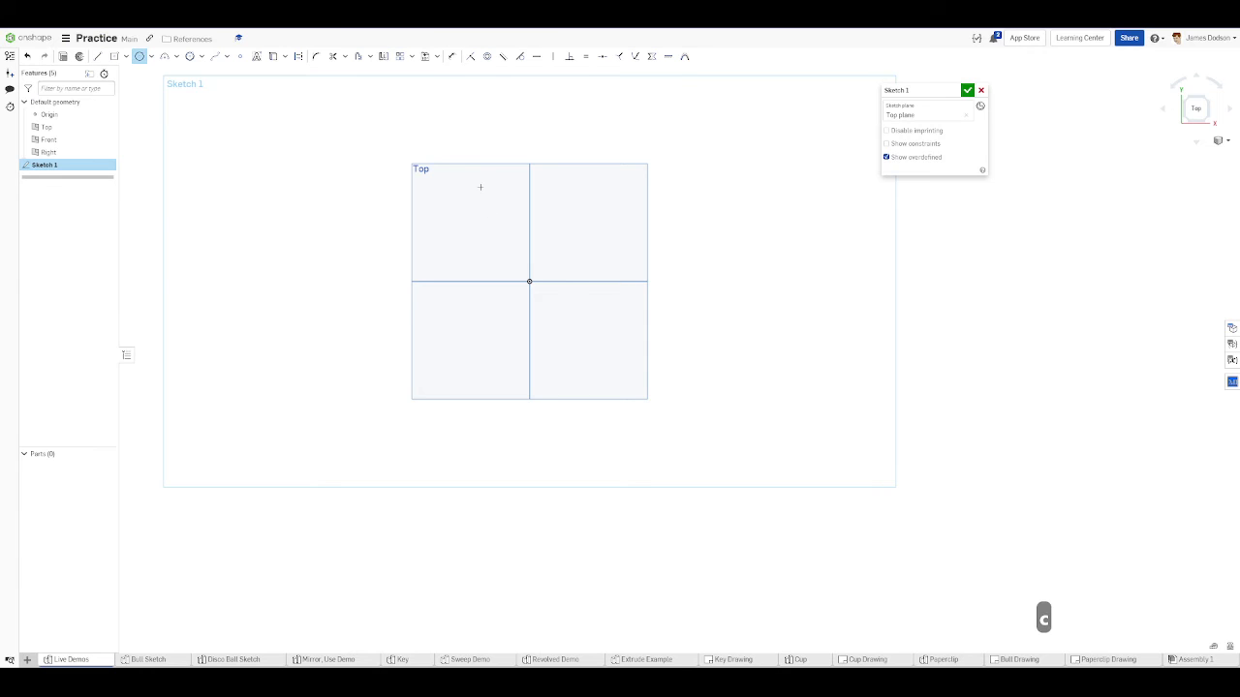
pyautogui.click(483, 172)
pyautogui.click(443, 185)
pyautogui.click(478, 370)
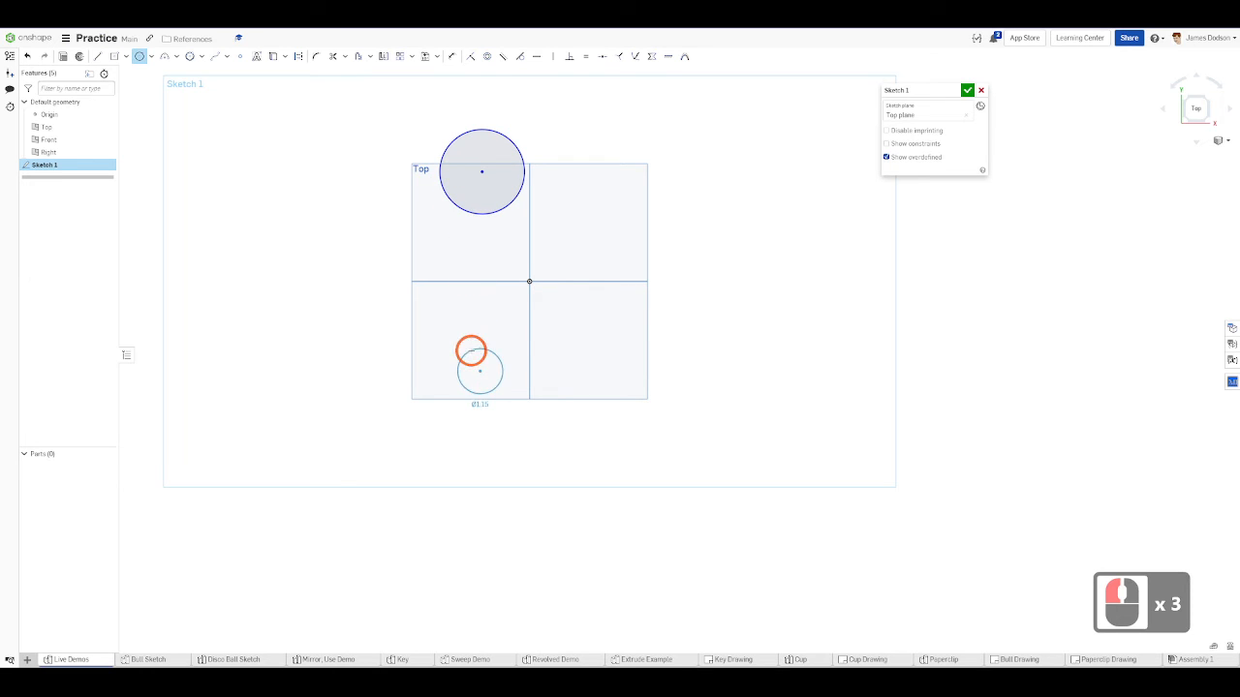
pyautogui.click(474, 350)
pyautogui.press('Escape')
# - Apply a concentric constraint to the small lower circle and the large upper circle, and delete both circles
pyautogui.click(500, 366)
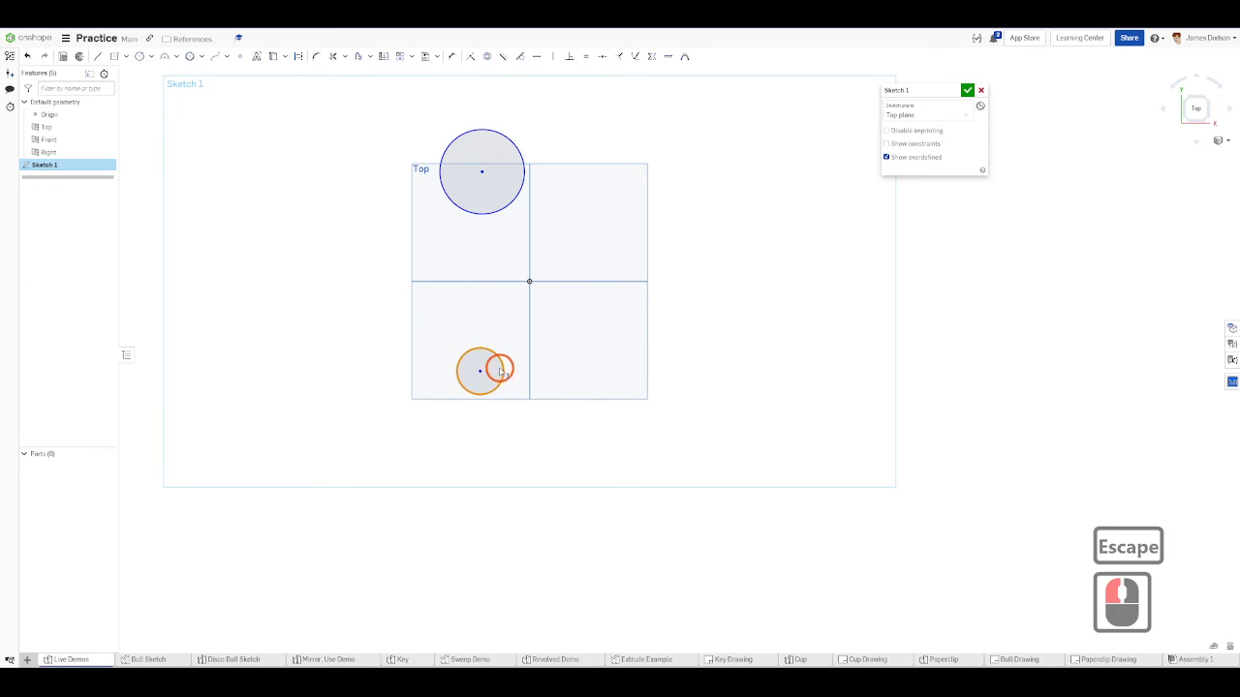
pyautogui.doubleClick(504, 35)
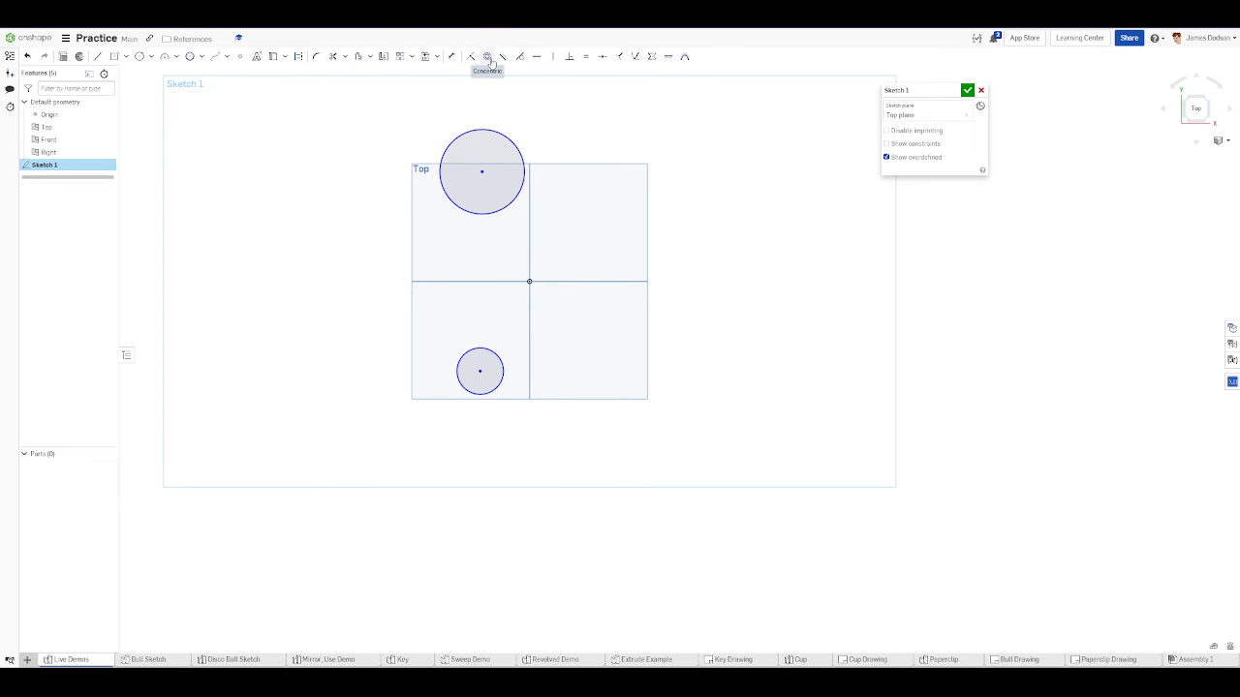
pyautogui.click(491, 60)
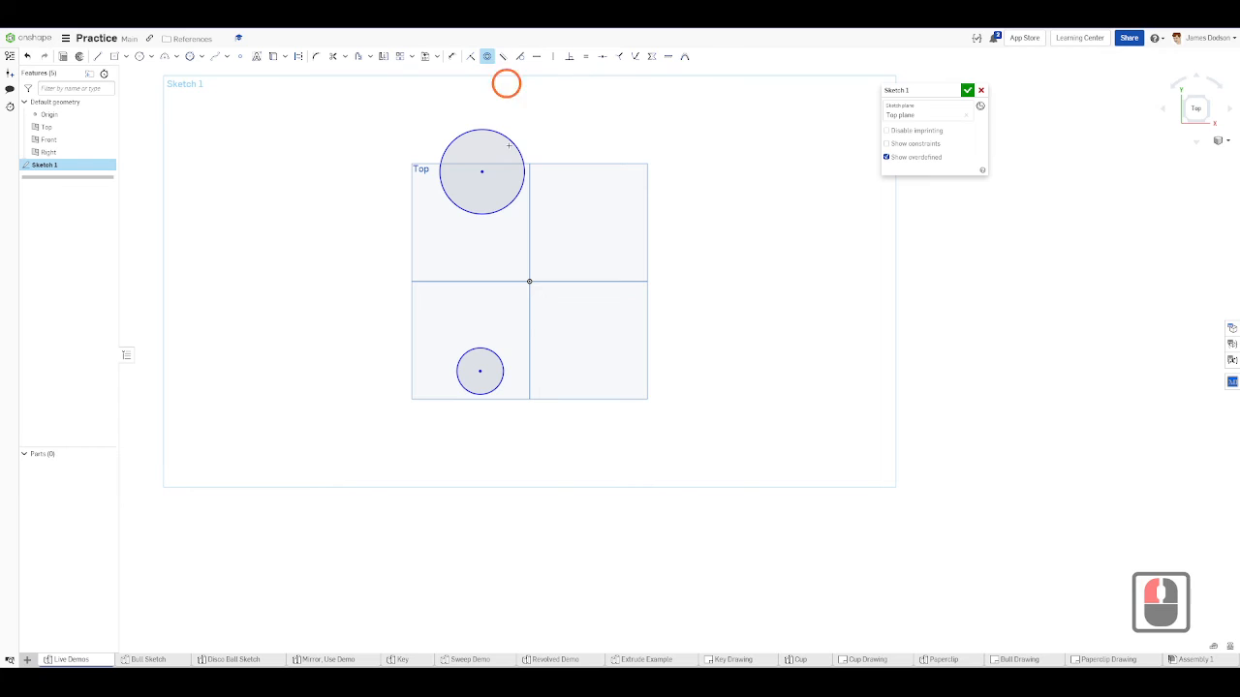
pyautogui.click(479, 349)
pyautogui.click(479, 218)
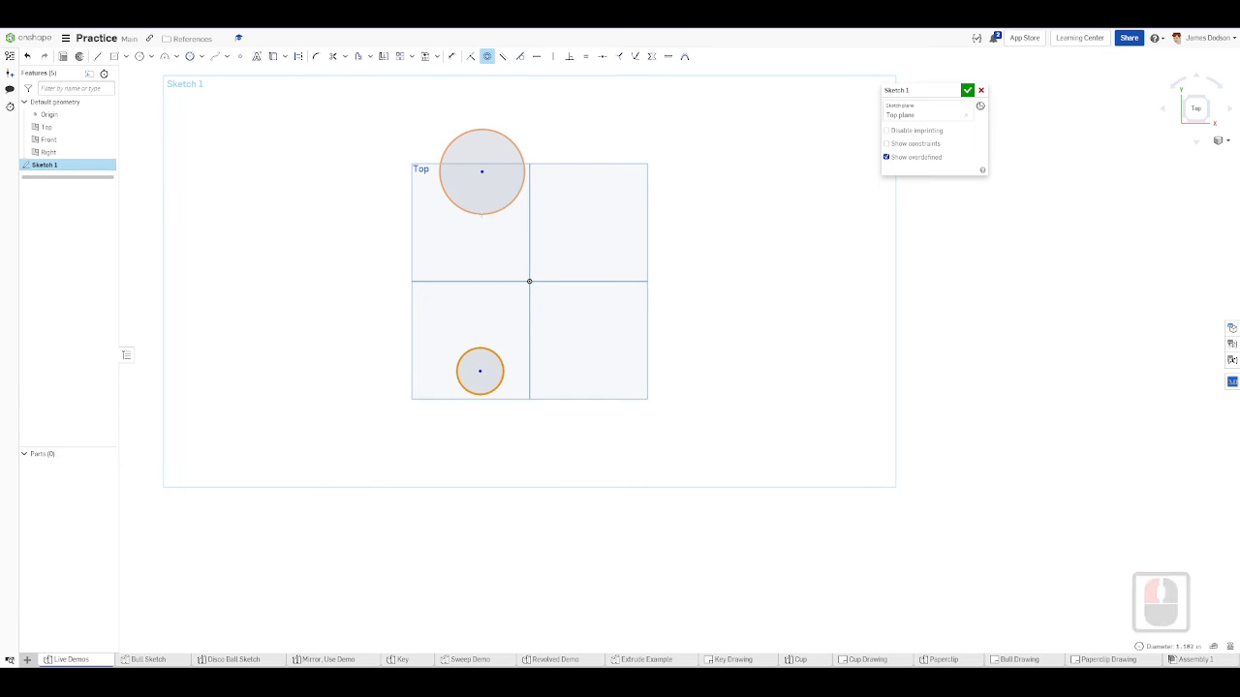
pyautogui.click(478, 215)
pyautogui.press('Escape')
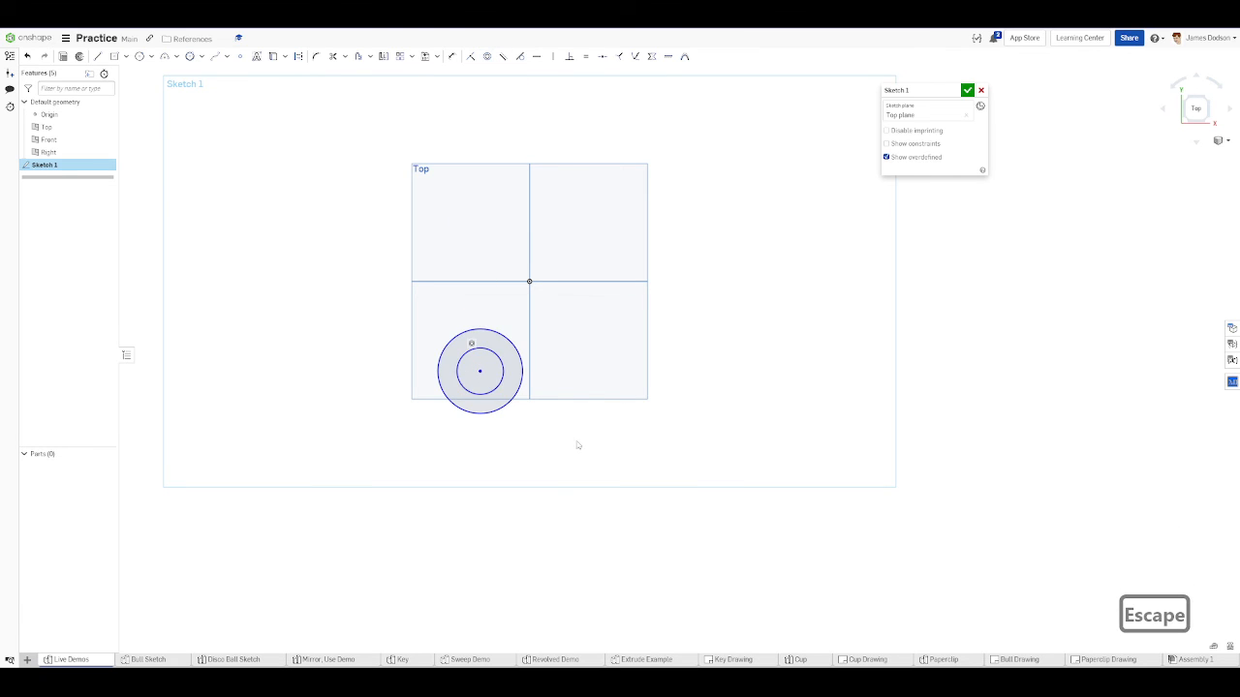
pyautogui.moveTo(597, 494); pyautogui.dragTo(392, 329)
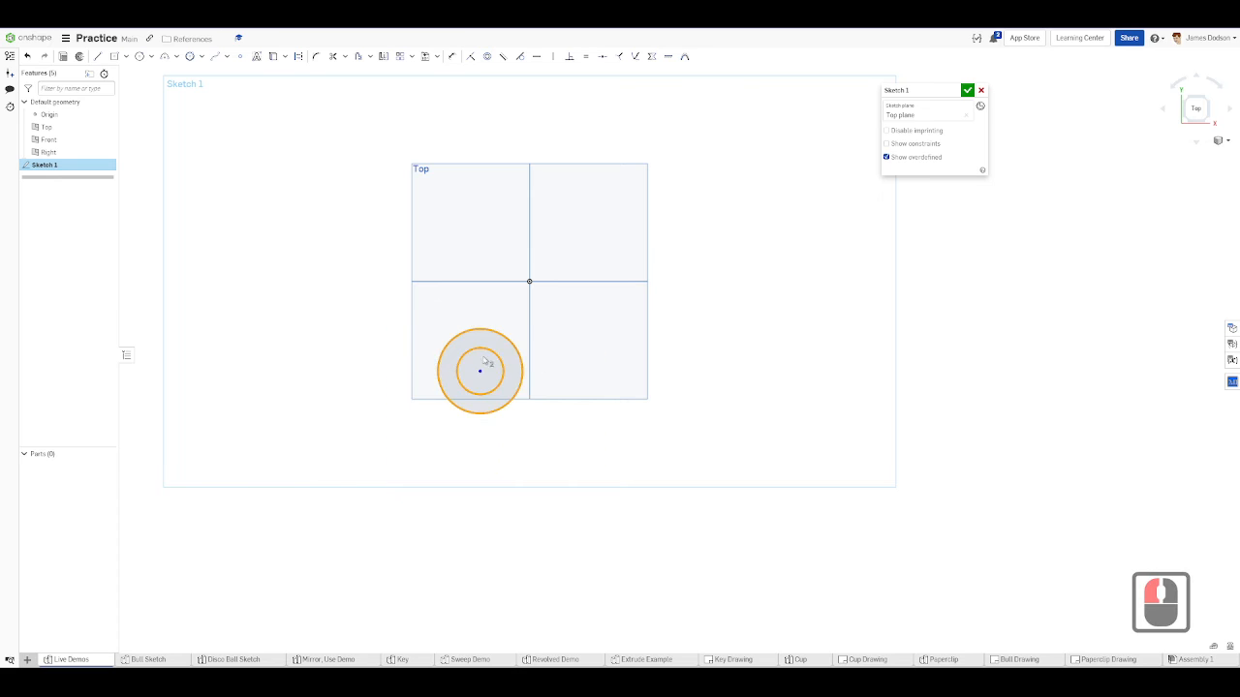
pyautogui.press('Delete')
# - Sketch a circle about 2.88 in in diameter centered in the plane's lower-left quadrant
pyautogui.click(489, 328)
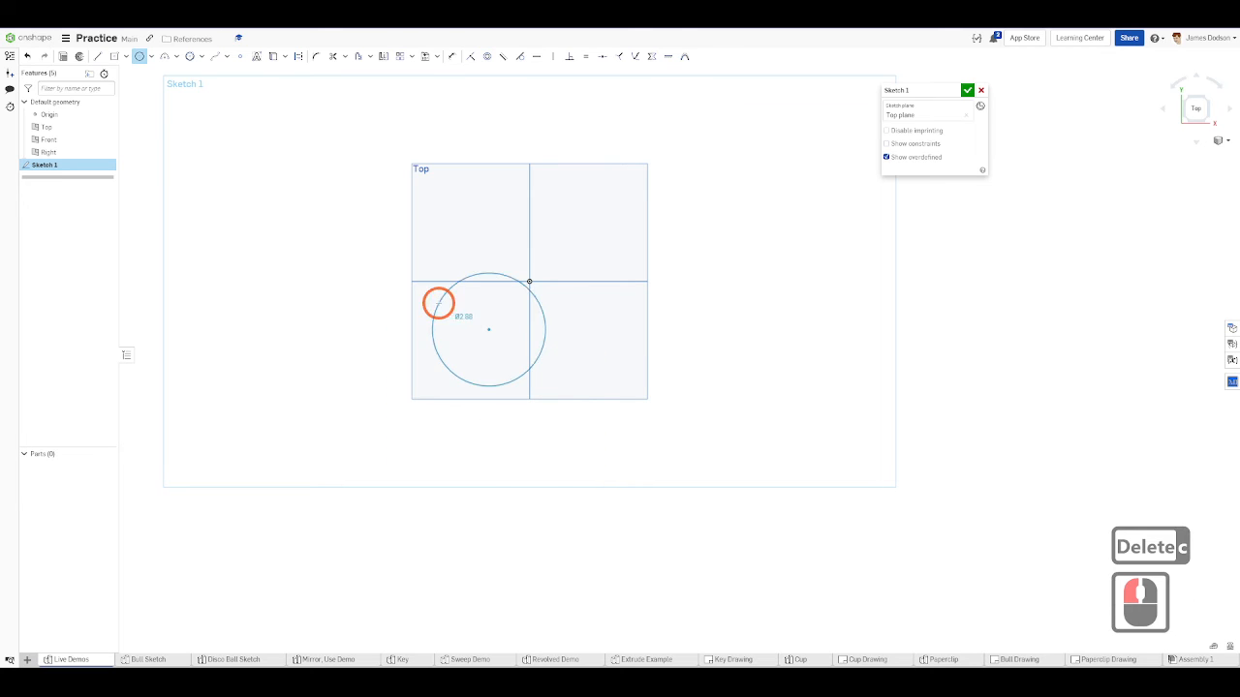
pyautogui.click(437, 301)
pyautogui.press('Escape')
# - Apply a concentric constraint to the circle and the origin
pyautogui.middleClick(536, 277)
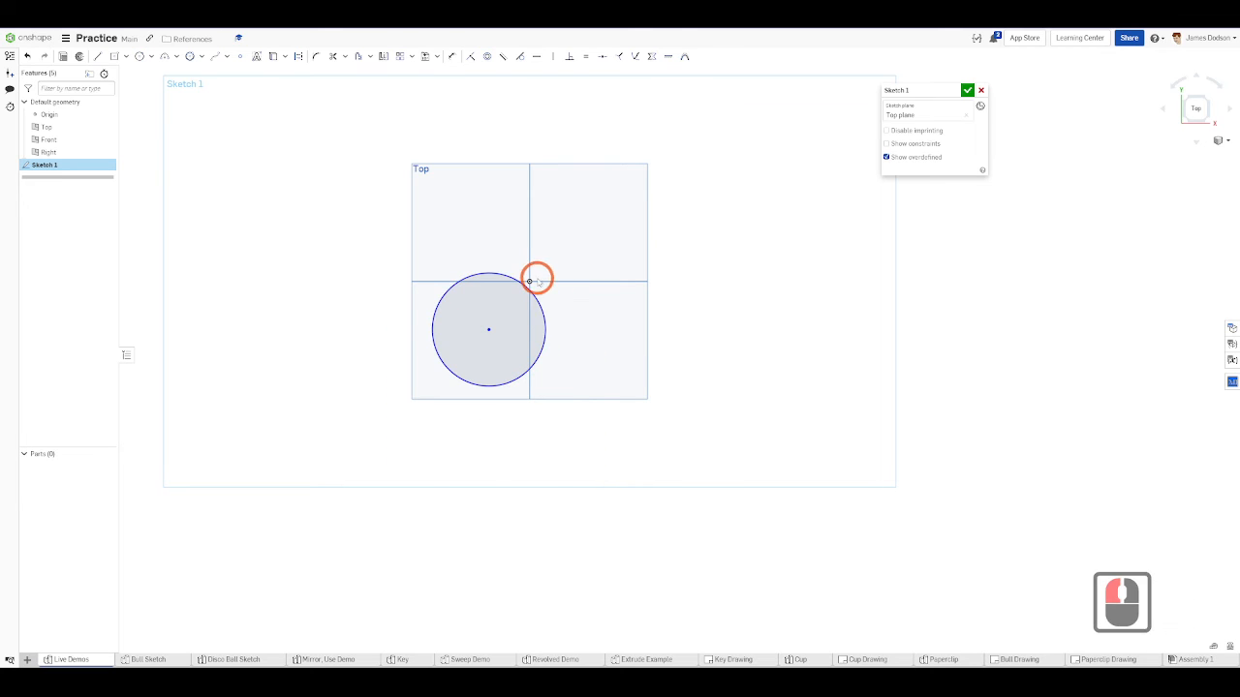
pyautogui.scroll(7, 539, 273)
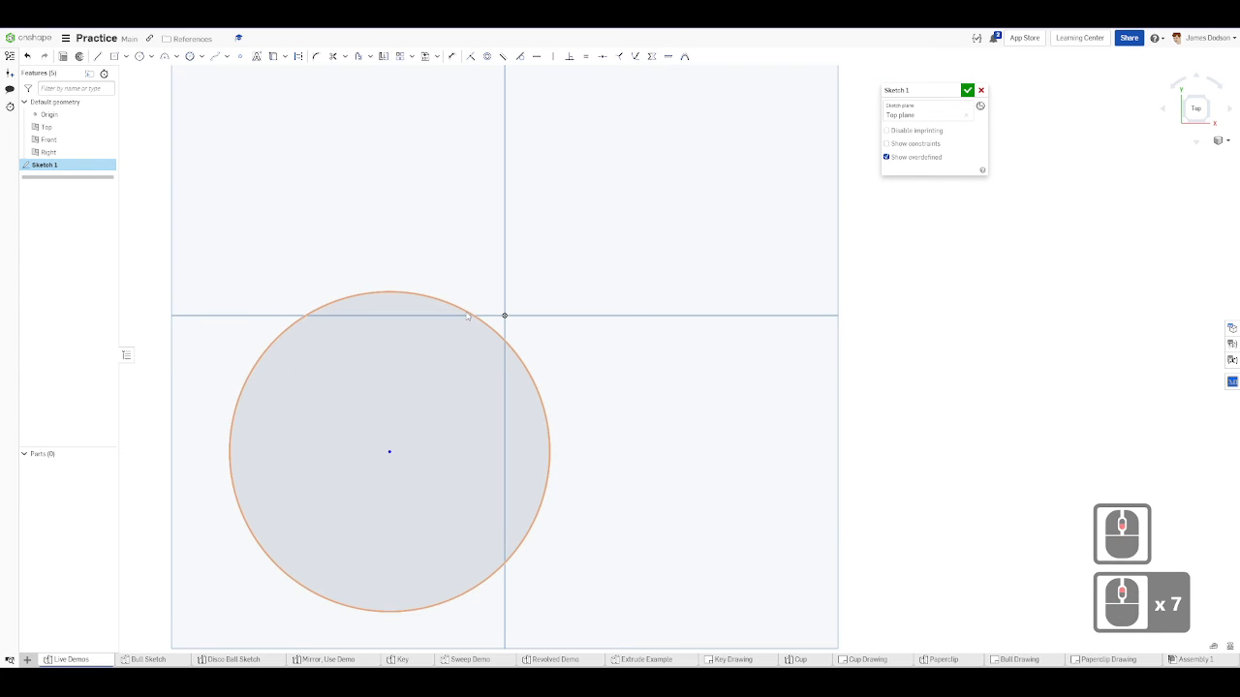
pyautogui.click(487, 56)
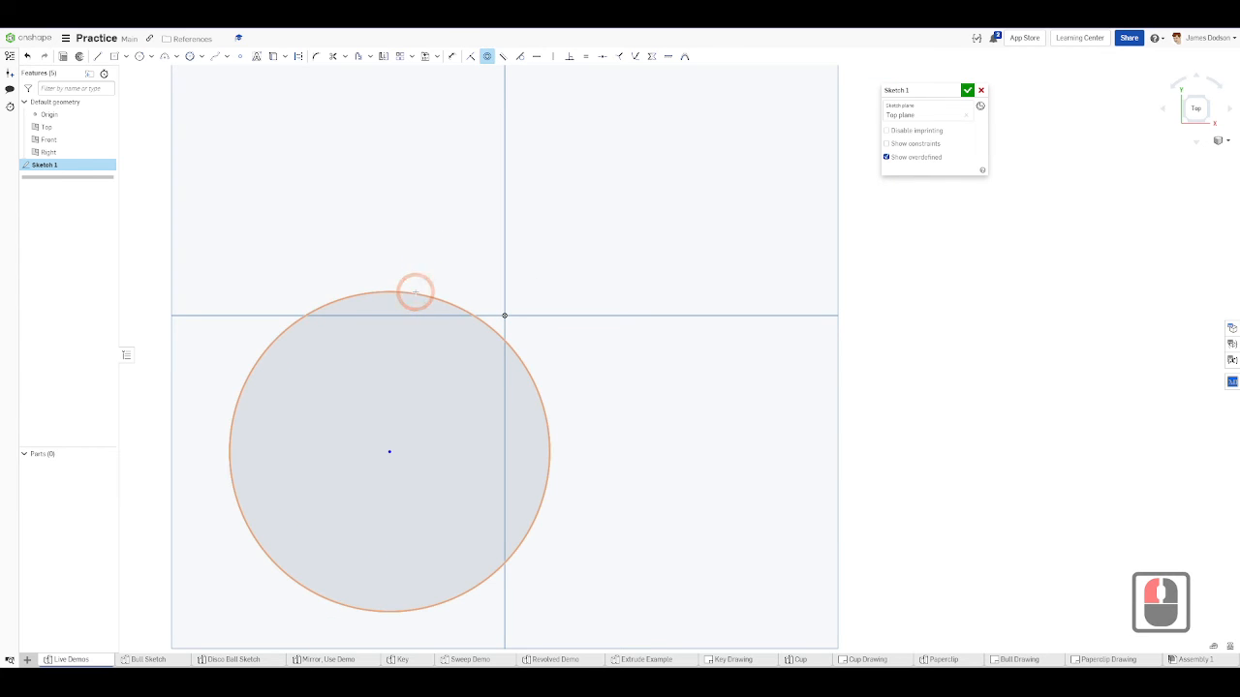
pyautogui.click(415, 290)
pyautogui.click(504, 315)
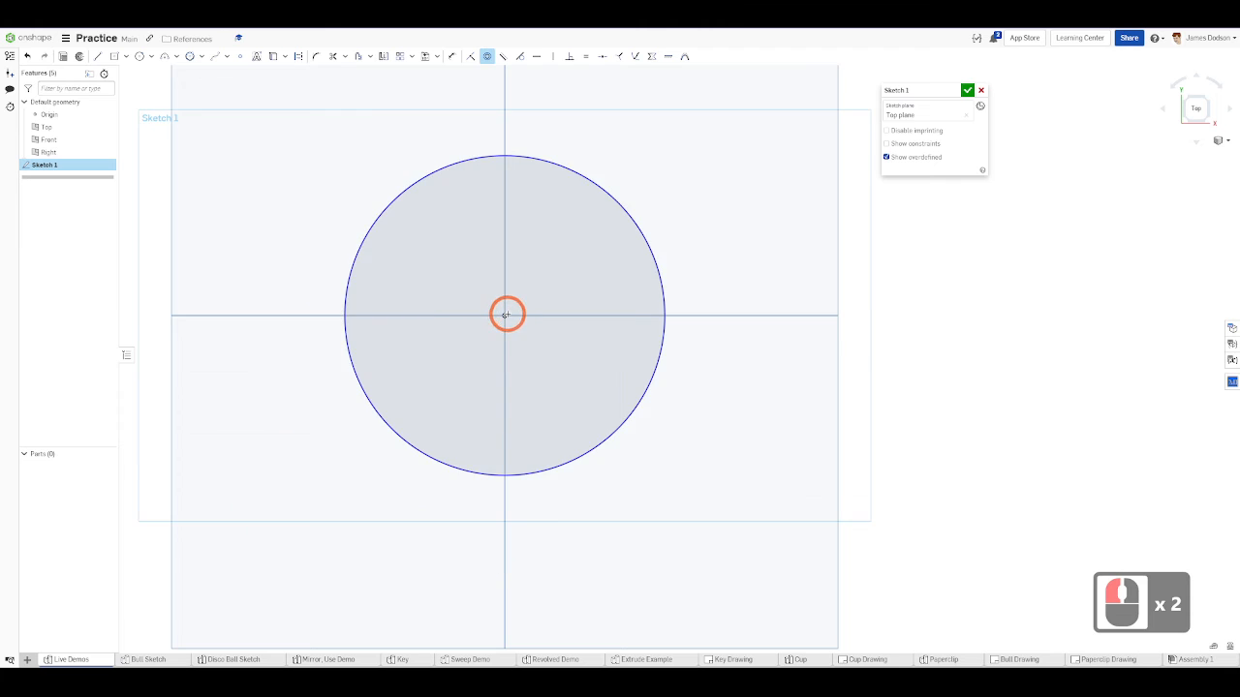
pyautogui.scroll(-7, 505, 315)
pyautogui.press('Escape')
# - Resize the origin-centered circle by pulling its edge, and delete the circle
pyautogui.click(549, 355)
pyautogui.scroll(3, 549, 354)
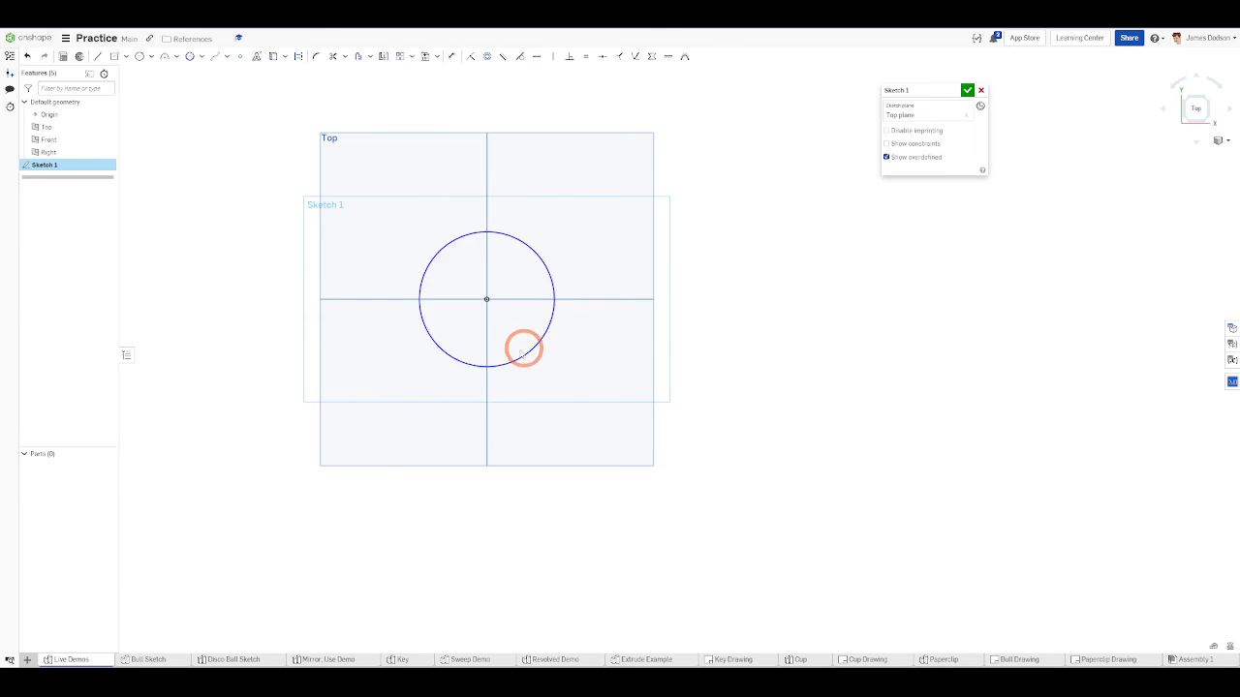
pyautogui.click(551, 384)
pyautogui.press('Escape')
pyautogui.scroll(-6, 649, 398)
pyautogui.moveTo(653, 407); pyautogui.dragTo(460, 285)
pyautogui.scroll(-4, 460, 286)
pyautogui.press('Delete')
# - Sketch an arc about 2.86 in in radius right of the vertical axis and a tighter arc left of it, both above the origin
pyautogui.scroll(3, 484, 291)
pyautogui.scroll(10, 543, 291)
pyautogui.press('a')
pyautogui.click(531, 213)
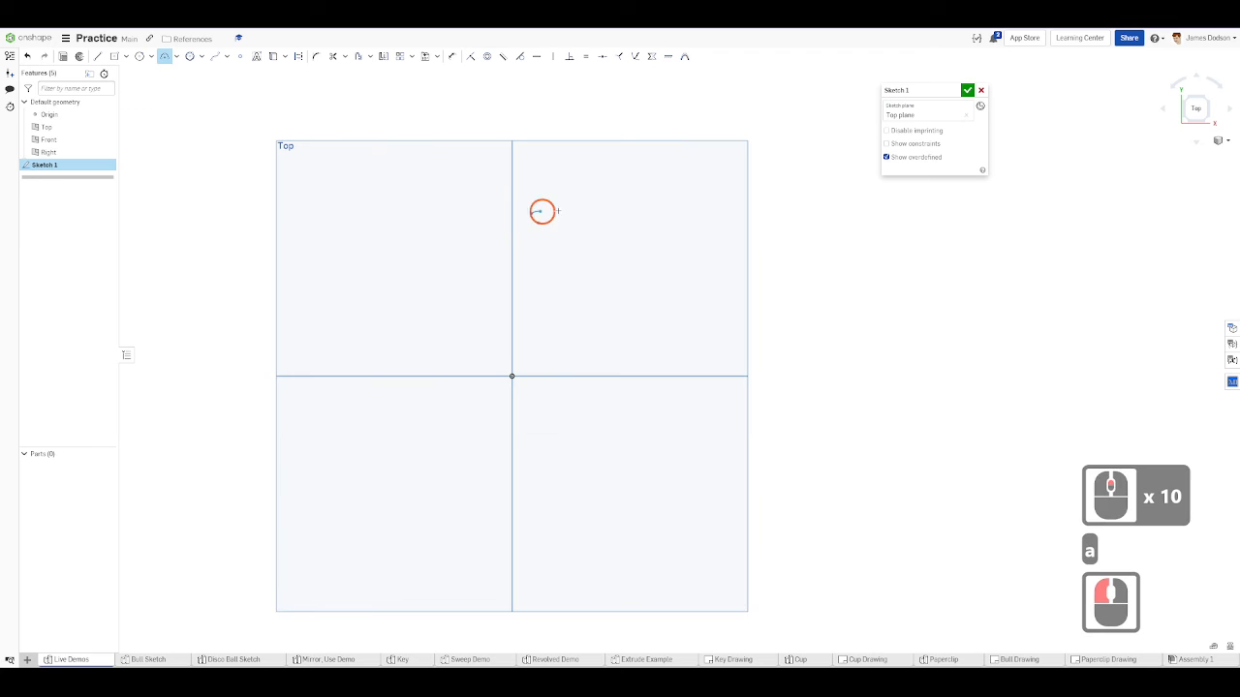
pyautogui.click(699, 306)
pyautogui.click(657, 262)
pyautogui.click(658, 261)
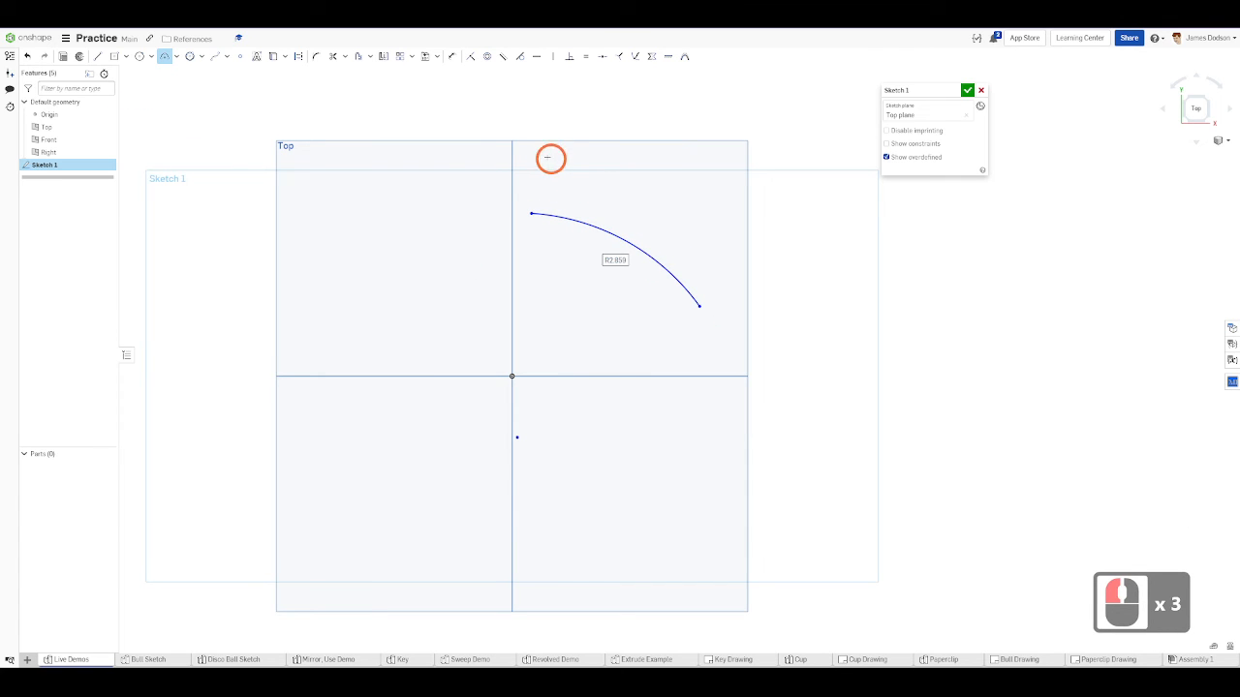
pyautogui.click(324, 254)
pyautogui.click(466, 180)
pyautogui.click(390, 179)
pyautogui.press('Escape')
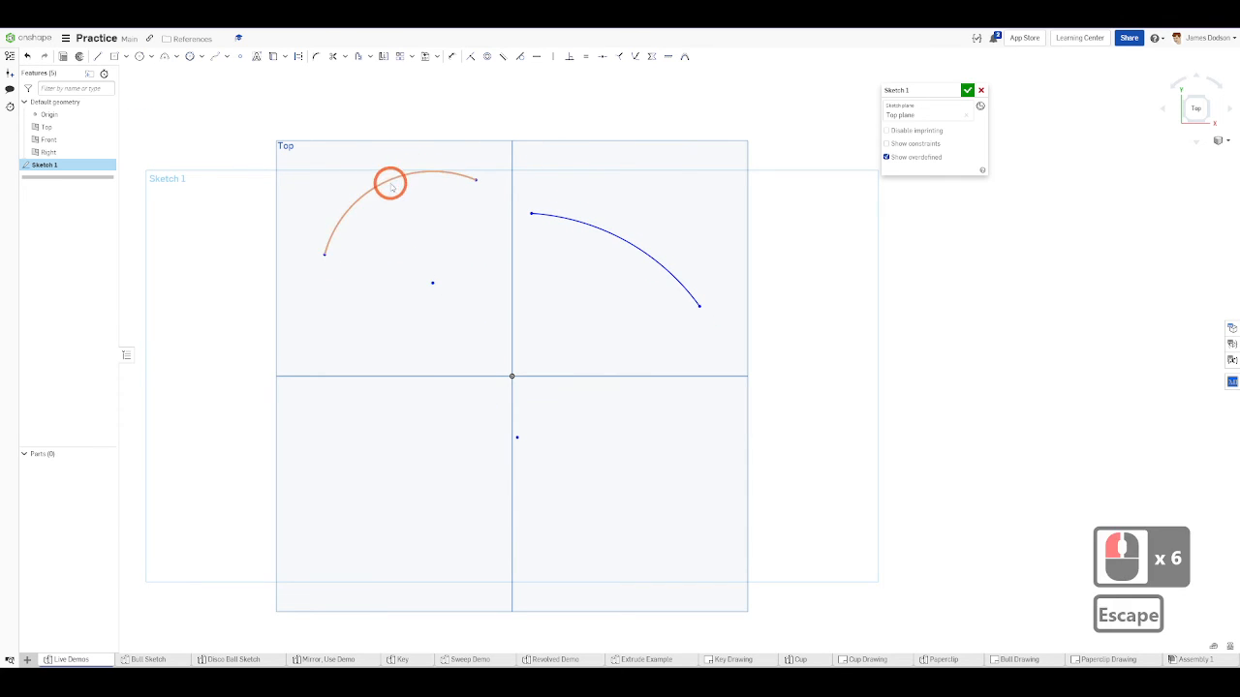
# - Apply a concentric constraint to the left and right arcs
pyautogui.click(588, 224)
pyautogui.keyDown('shift'); pyautogui.click(588, 225); pyautogui.keyUp('shift')
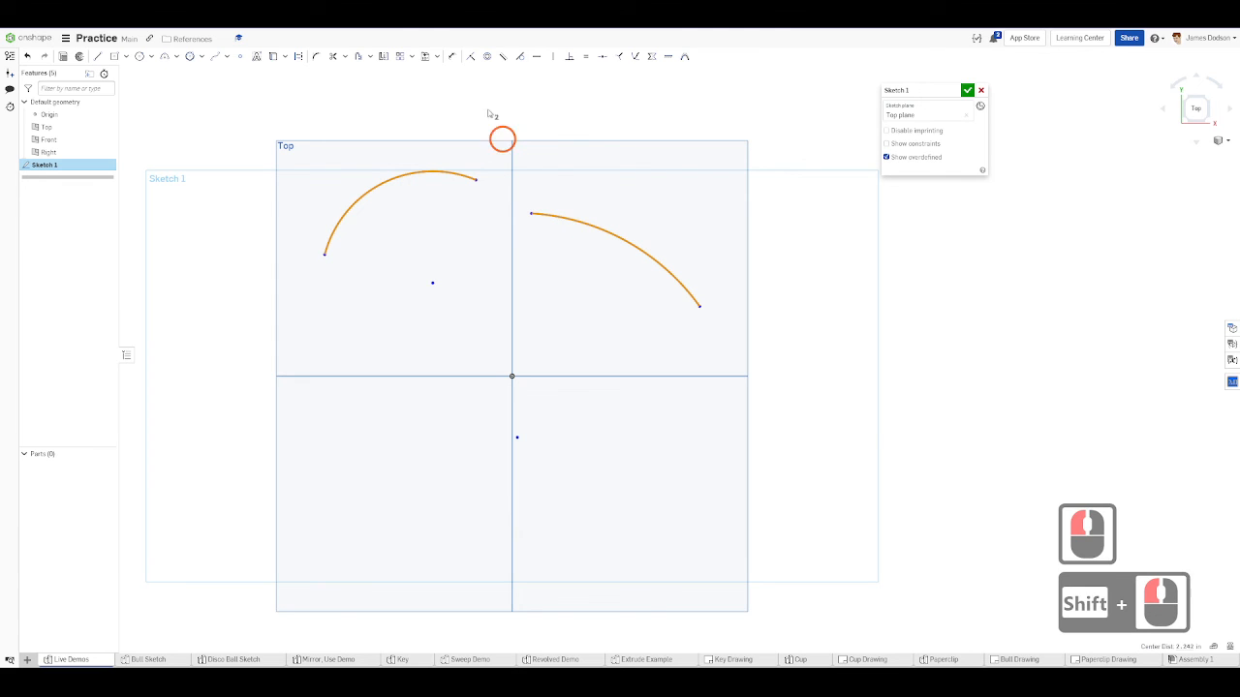
pyautogui.click(486, 56)
pyautogui.press('Escape')
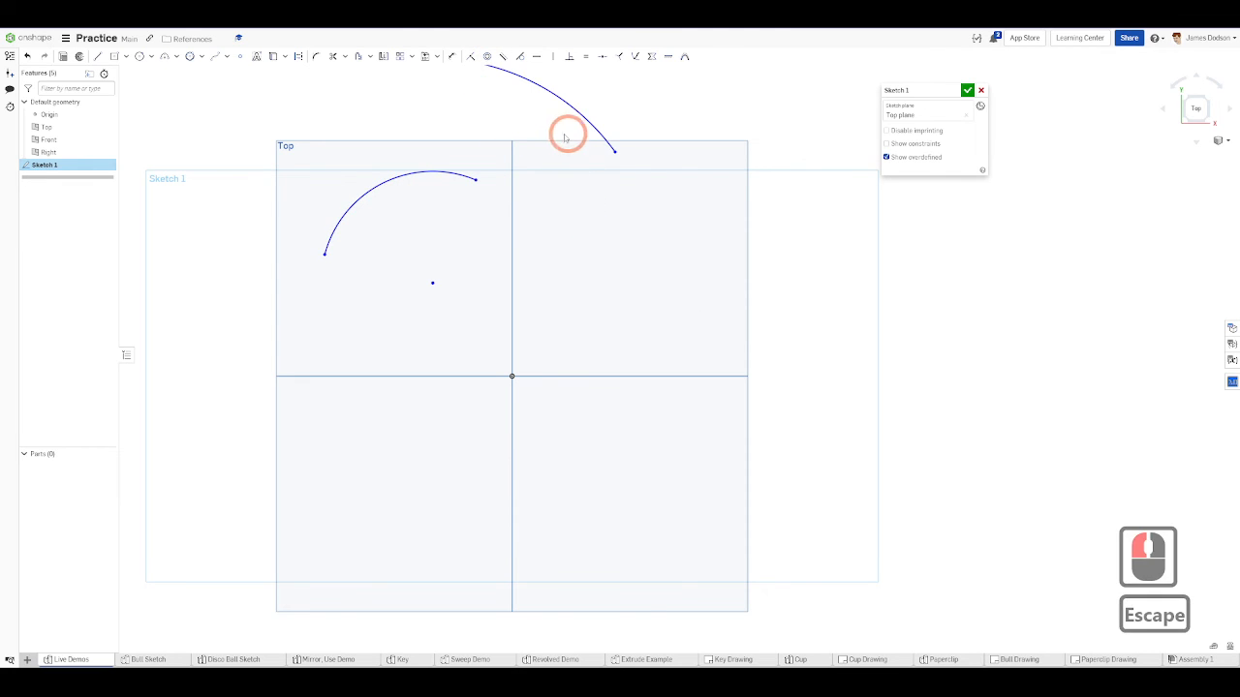
# - Reshape the two concentric arcs by pulling their endpoints, and delete both arcs
pyautogui.moveTo(476, 179); pyautogui.dragTo(582, 255)
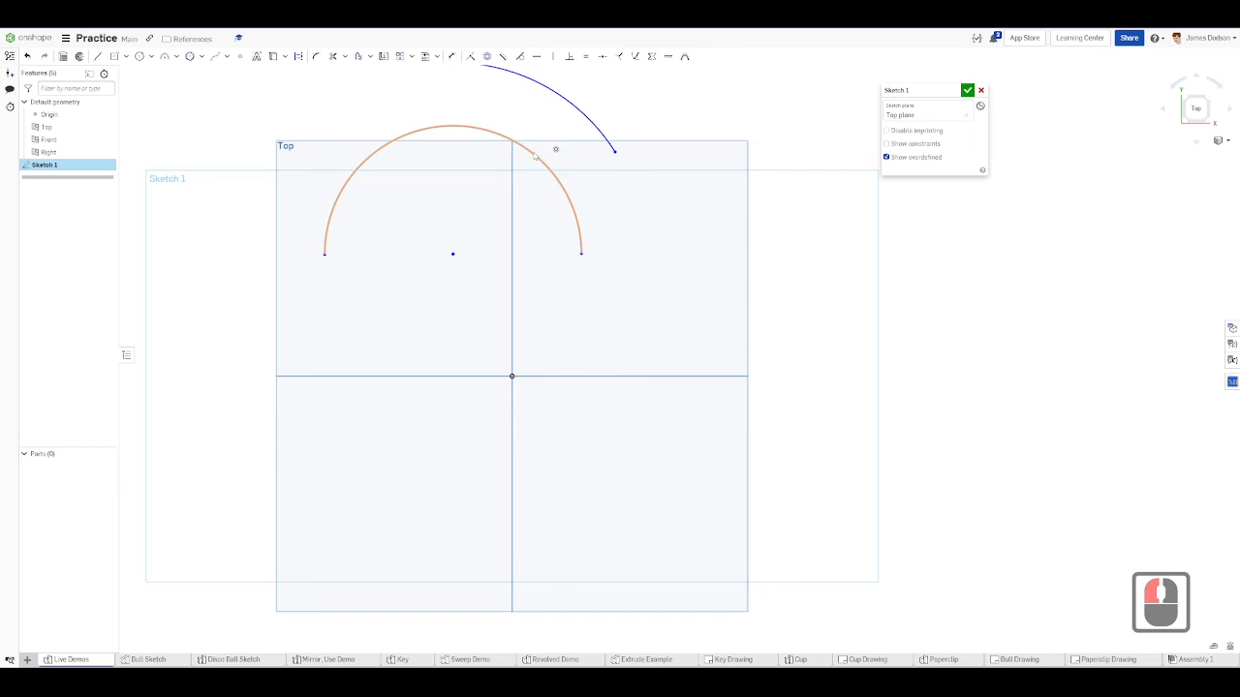
pyautogui.moveTo(555, 143); pyautogui.dragTo(553, 113)
pyautogui.scroll(4, 560, 107)
pyautogui.keyDown('alt'); pyautogui.moveTo(559, 128); pyautogui.dragTo(559, 213, button='middle'); pyautogui.keyUp('alt')
pyautogui.scroll(-4, 558, 200)
pyautogui.moveTo(451, 145); pyautogui.dragTo(278, 224)
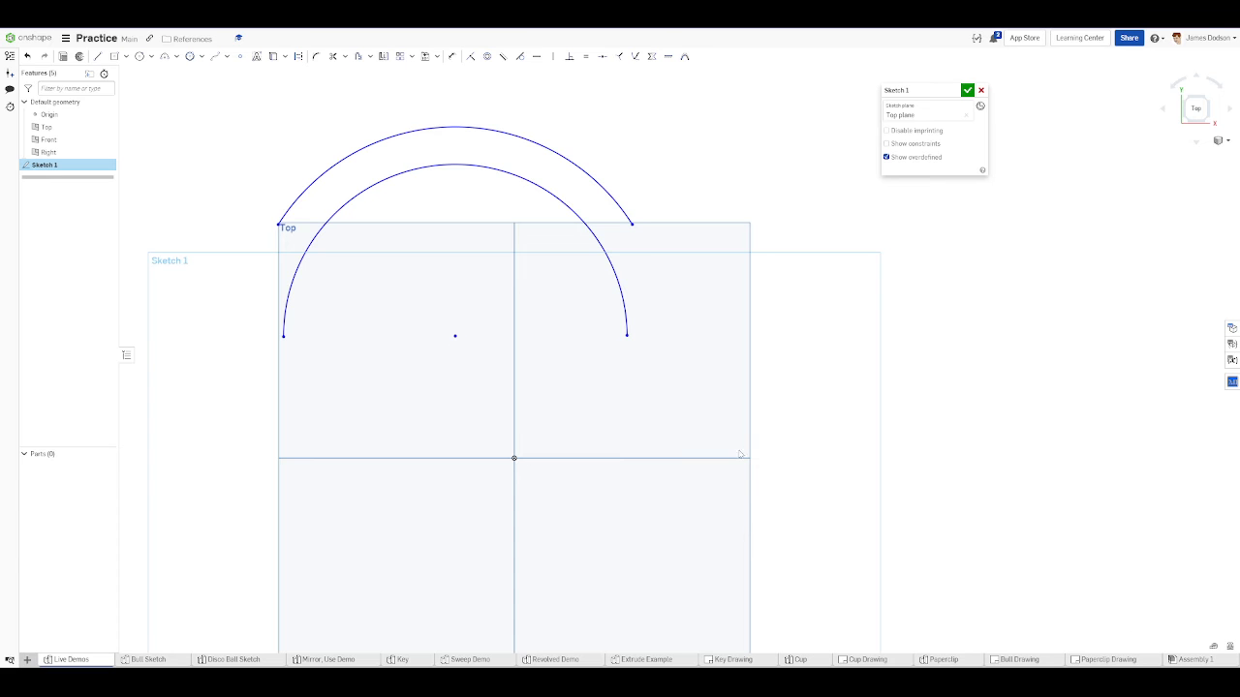
pyautogui.moveTo(778, 465); pyautogui.dragTo(258, 113)
pyautogui.press('Delete')
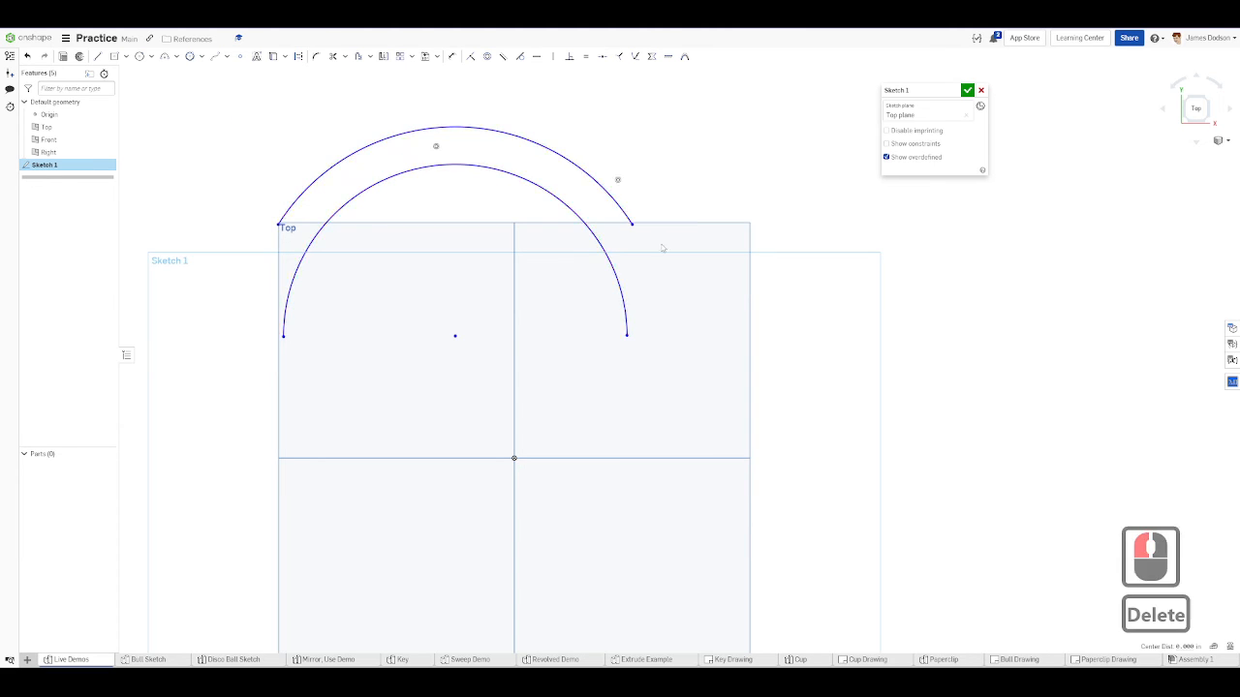
pyautogui.press('a')
pyautogui.click(388, 337)
pyautogui.click(417, 318)
pyautogui.press('Escape')
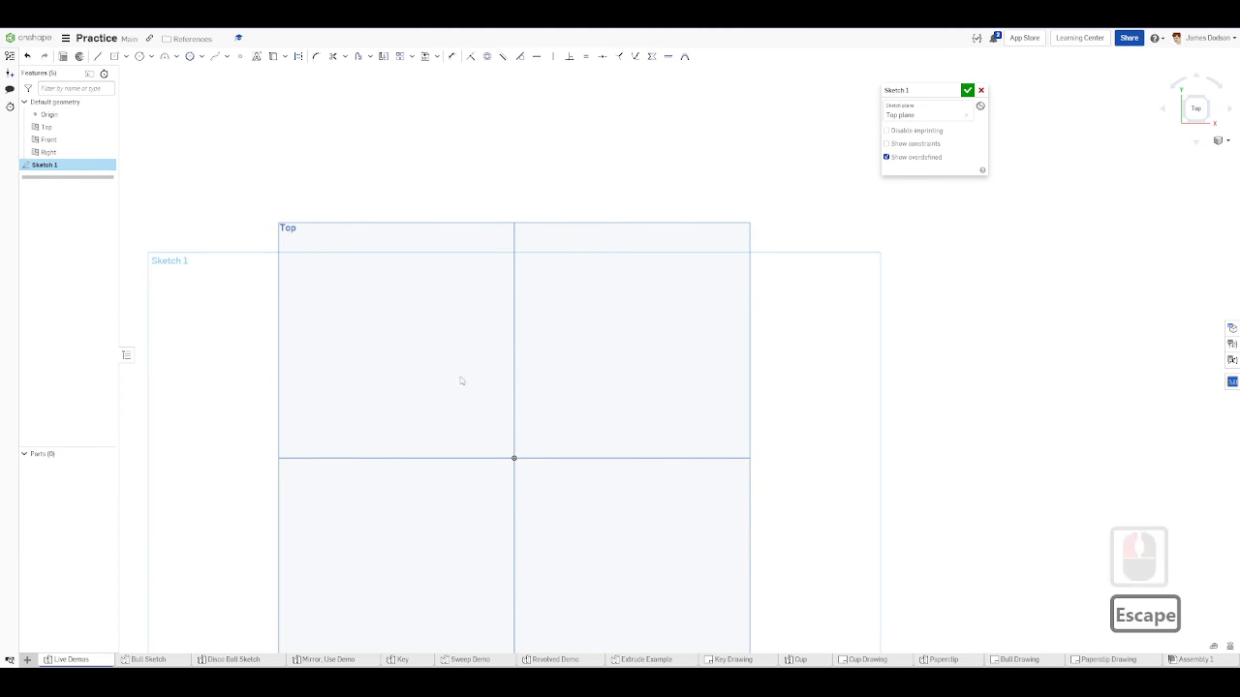
# - Sketch an arc about 2.55 in in radius across the vertical axis in the upper half of the plane
pyautogui.click(427, 390)
pyautogui.click(718, 331)
pyautogui.click(613, 293)
pyautogui.press('Escape')
# - Apply a concentric constraint to the arc and the origin, and delete the arc
pyautogui.click(524, 436)
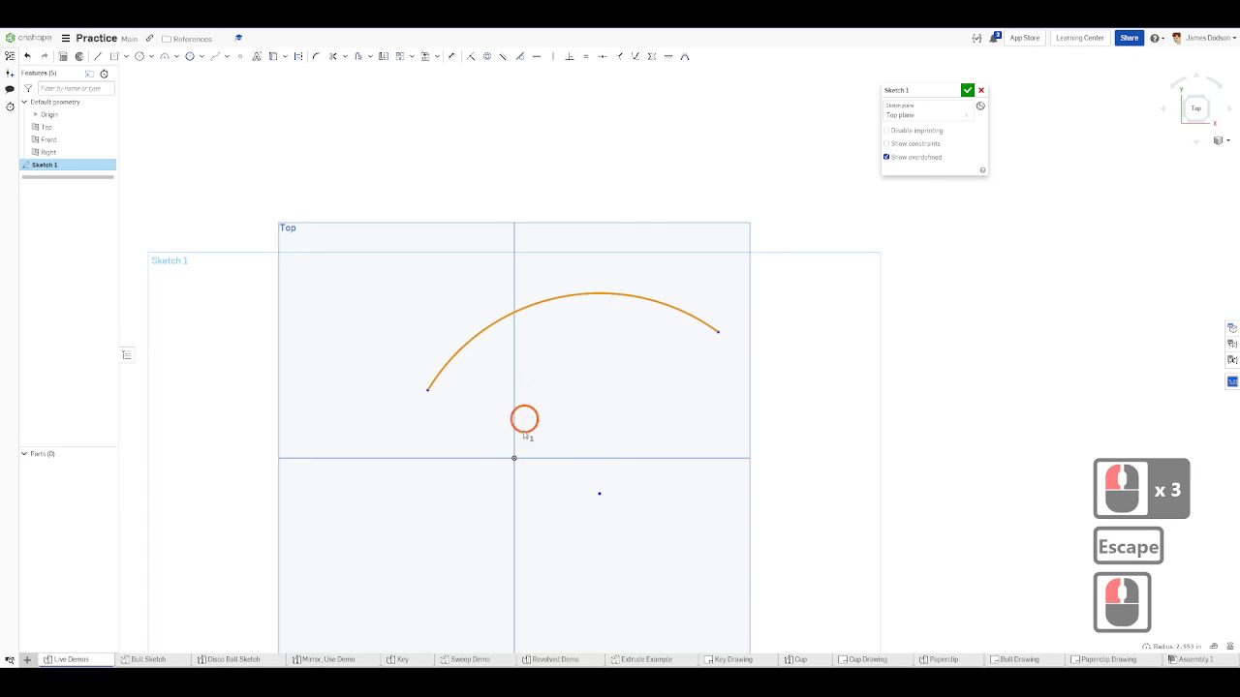
pyautogui.click(515, 460)
pyautogui.click(487, 56)
pyautogui.scroll(-6, 567, 258)
pyautogui.press('Escape')
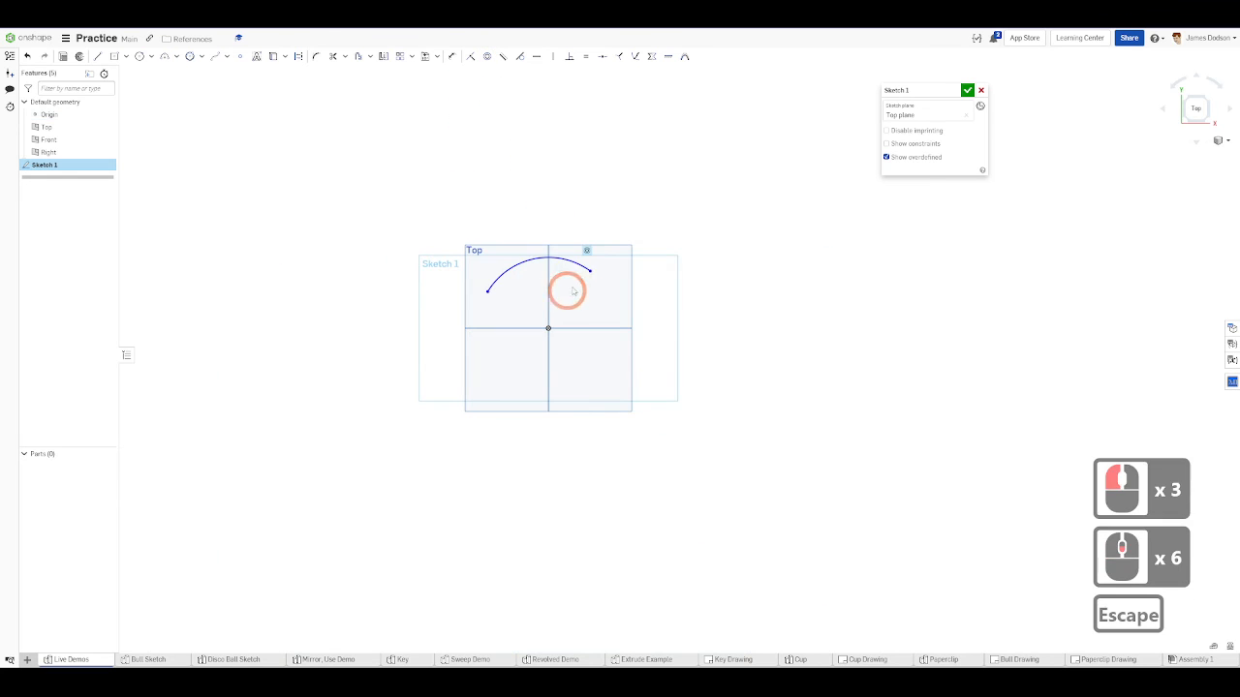
pyautogui.moveTo(618, 306); pyautogui.dragTo(418, 225)
pyautogui.press('Delete')
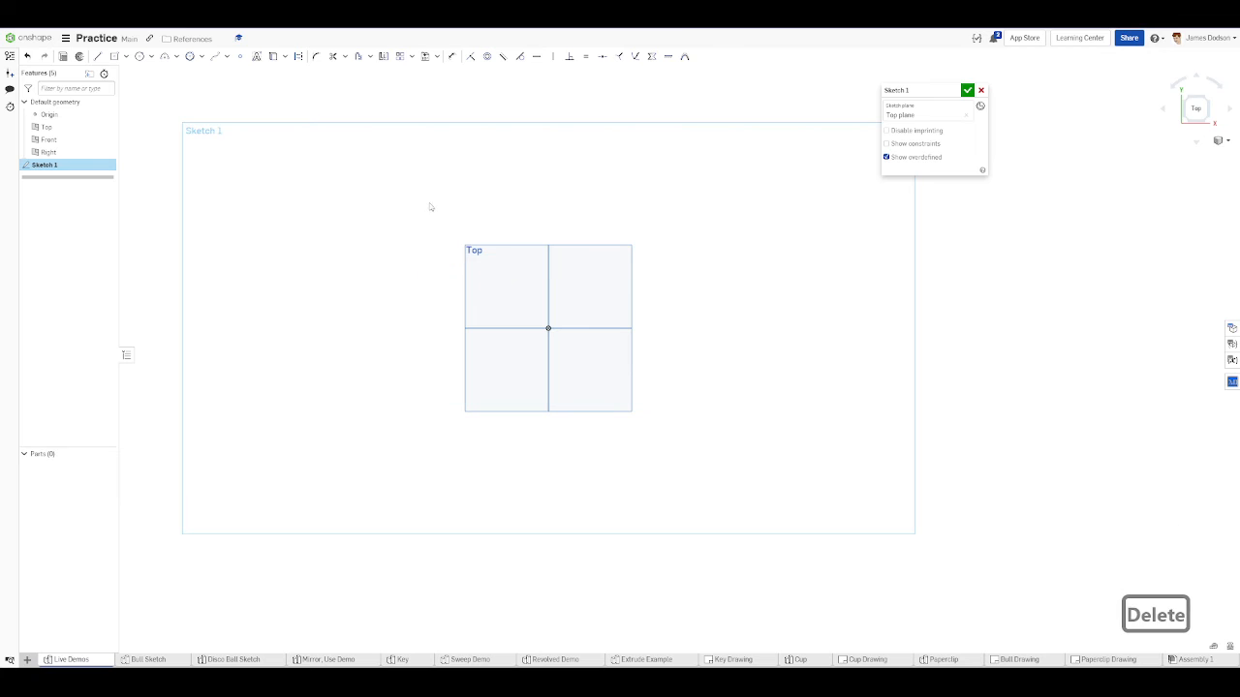
pyautogui.hotkey('ctrl', 'shift', '1')
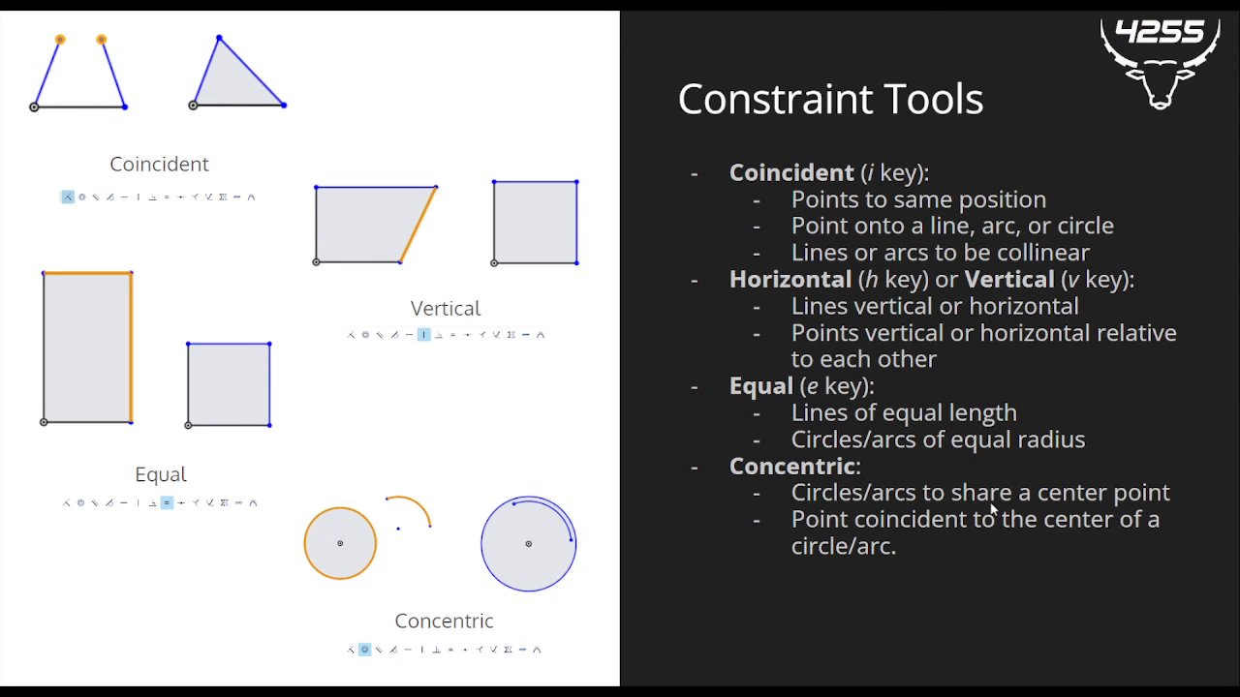
pyautogui.click(1008, 507)
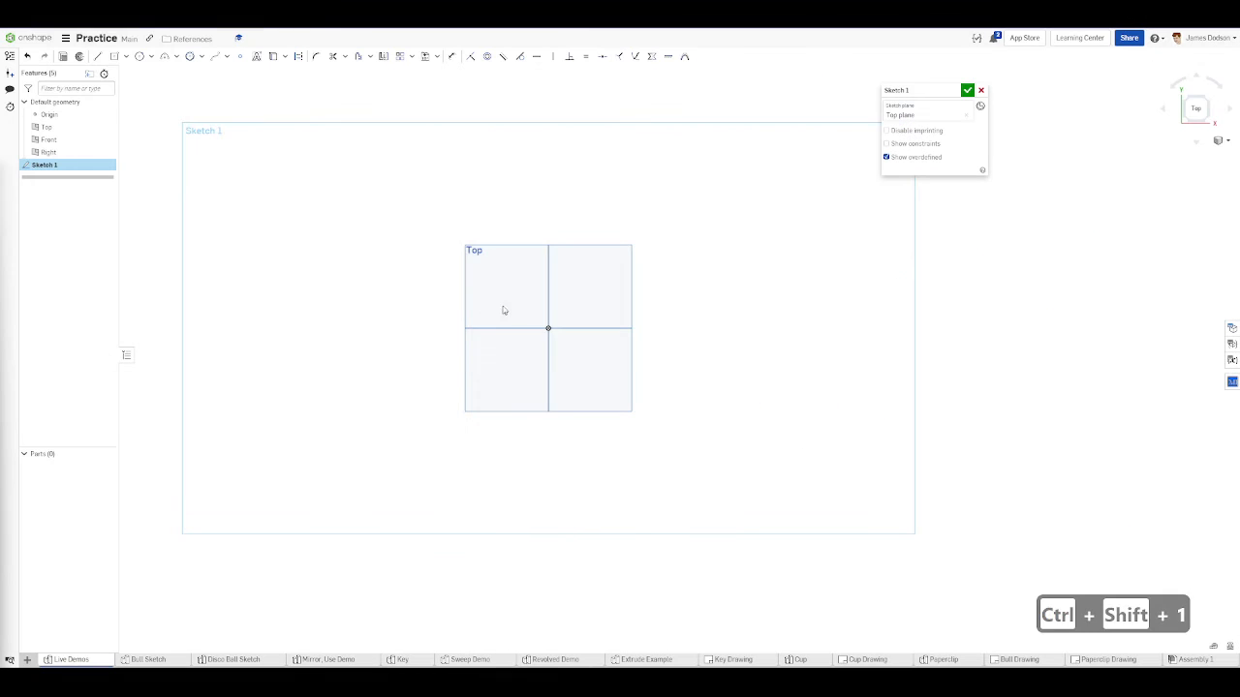
# - Sketch a steep line about 1.69 in long and a second, flatter slanted line right of it in the upper-left quadrant
pyautogui.scroll(5, 503, 307)
pyautogui.click(517, 191)
pyautogui.press('l')
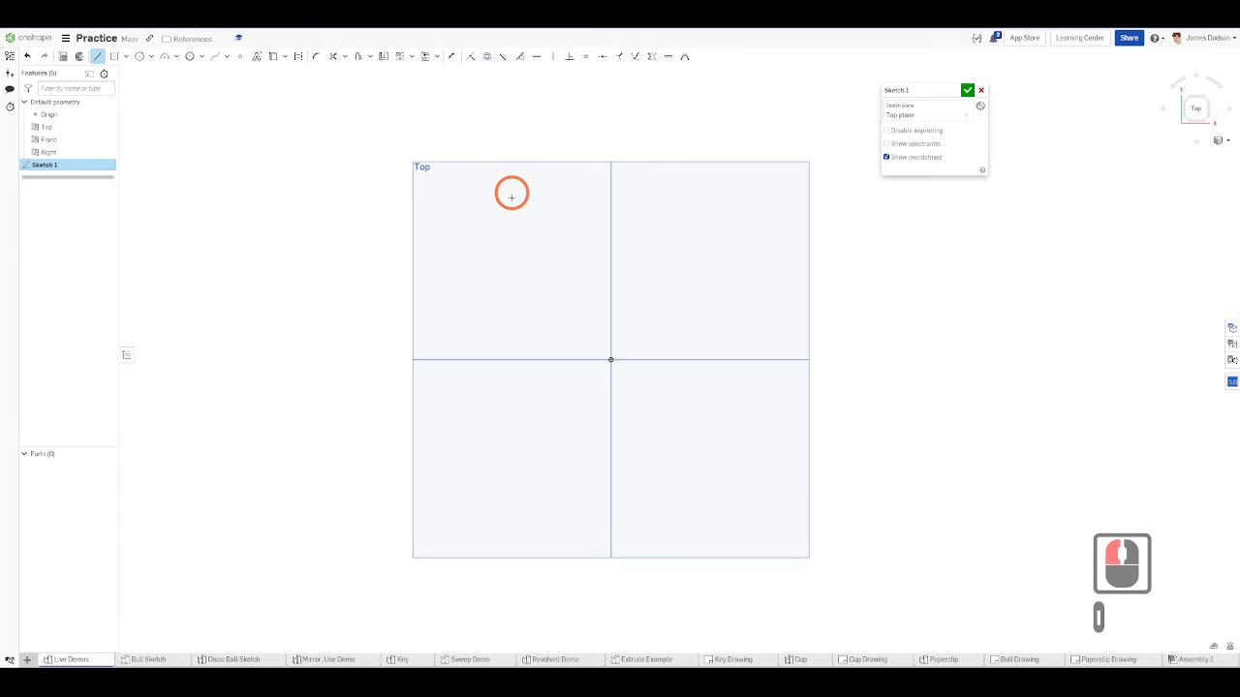
pyautogui.click(502, 182)
pyautogui.doubleClick(470, 288)
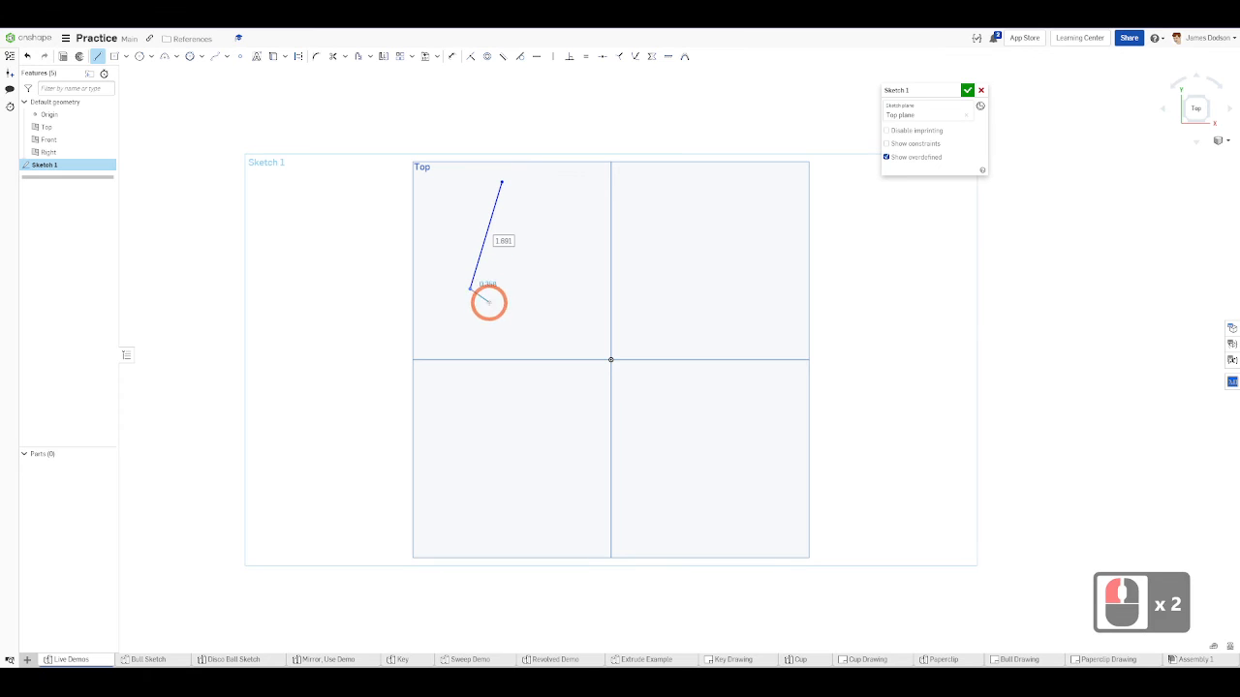
pyautogui.press('Escape')
pyautogui.click(571, 236)
pyautogui.doubleClick(488, 314)
pyautogui.press('Escape')
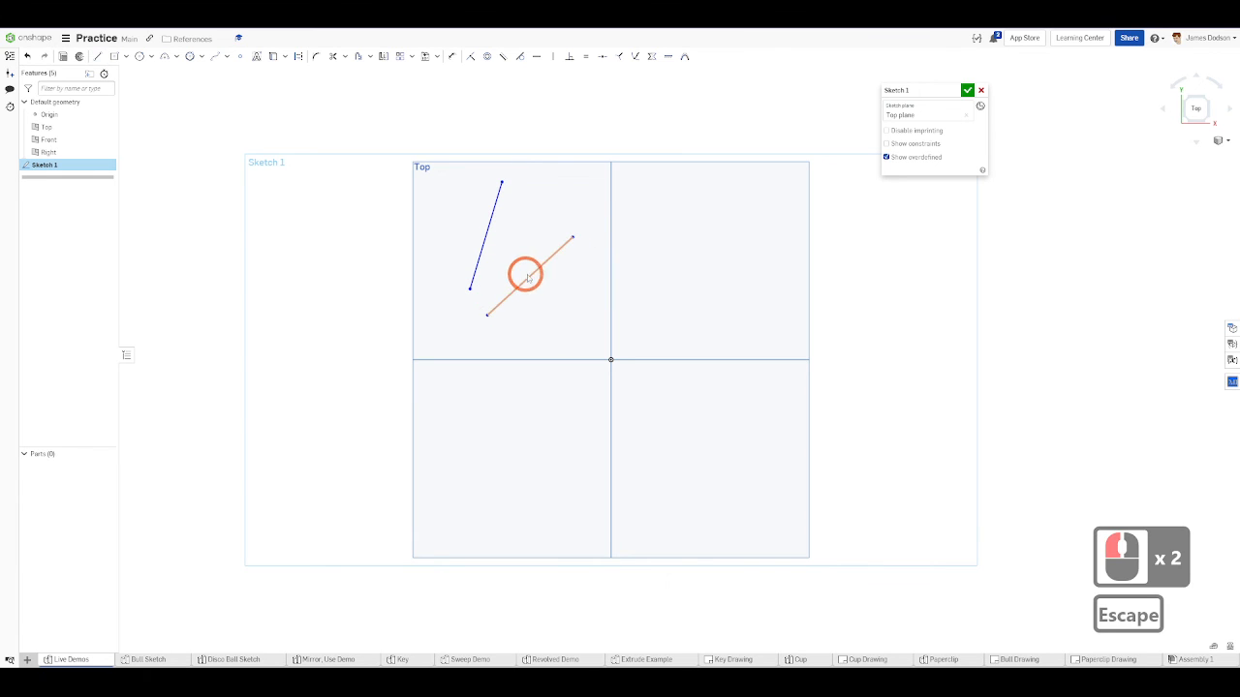
# - Apply a parallel constraint to the two slanted lines, and delete both lines
pyautogui.click(504, 56)
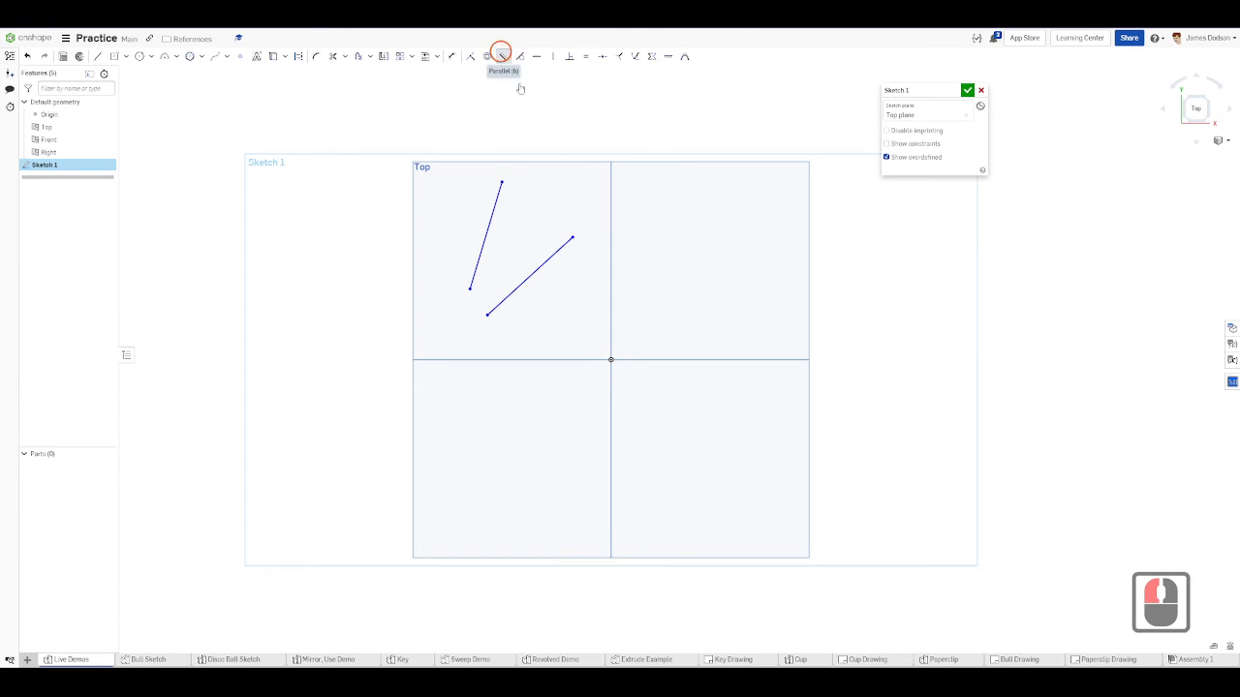
pyautogui.click(543, 265)
pyautogui.click(482, 237)
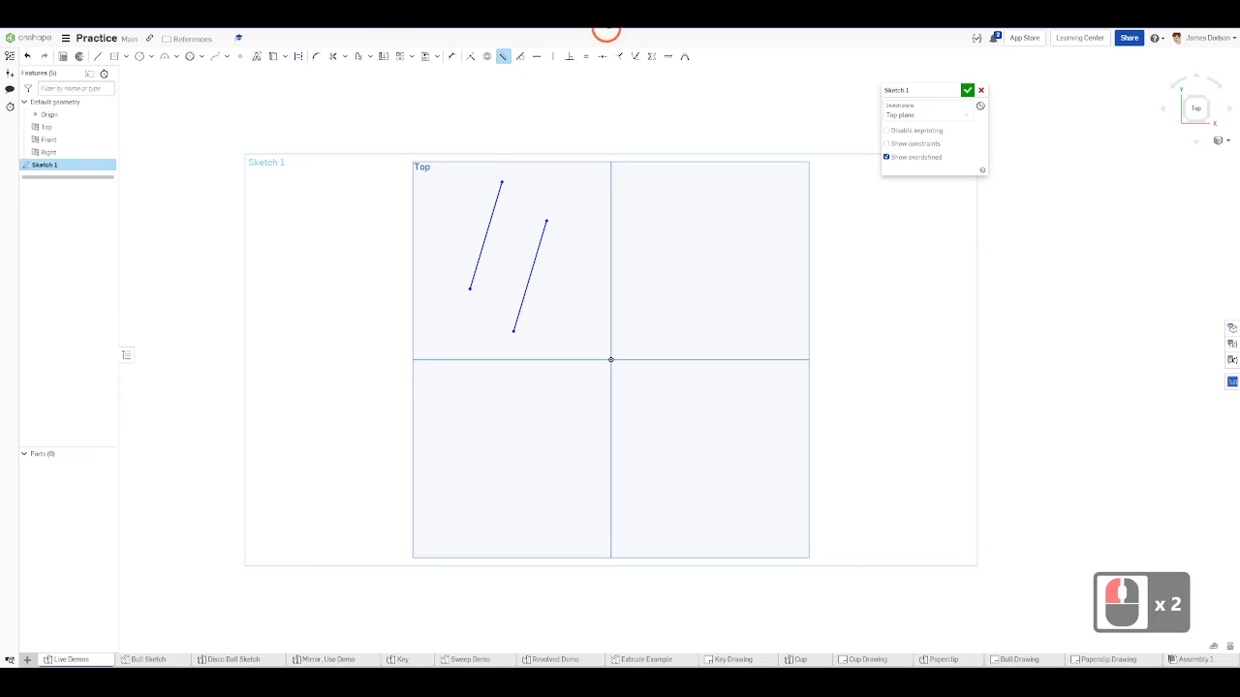
pyautogui.press('Escape')
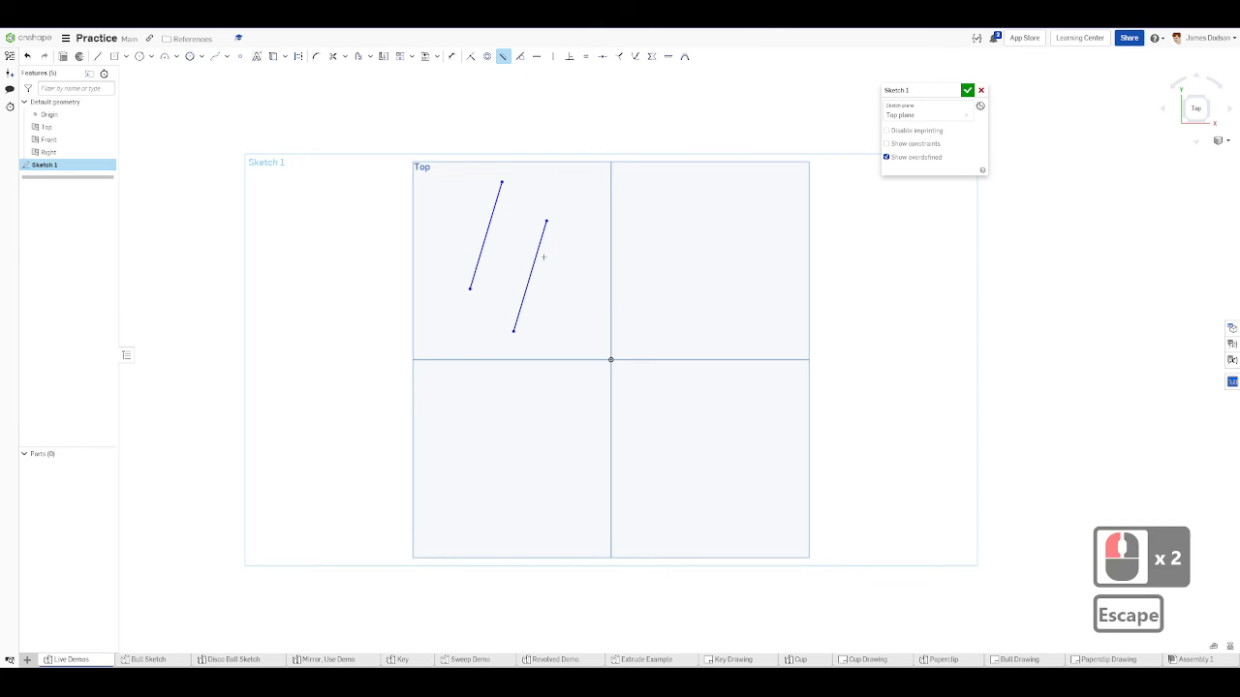
pyautogui.moveTo(572, 324); pyautogui.dragTo(352, 127)
pyautogui.press('Delete')
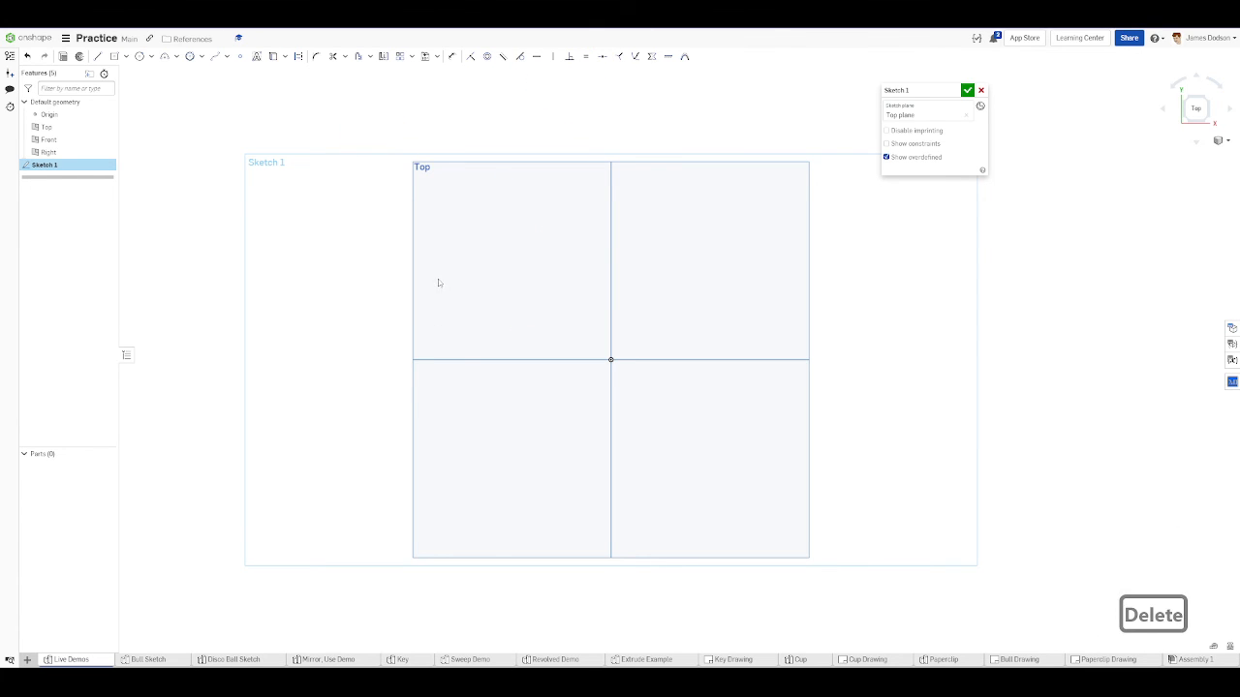
# - Sketch a short horizontal line in the upper-left quadrant and a slanted line about 1.87 in long rising from its right end
pyautogui.press('l')
pyautogui.moveTo(435, 286); pyautogui.dragTo(472, 286)
pyautogui.click(710, 244)
pyautogui.press('Escape')
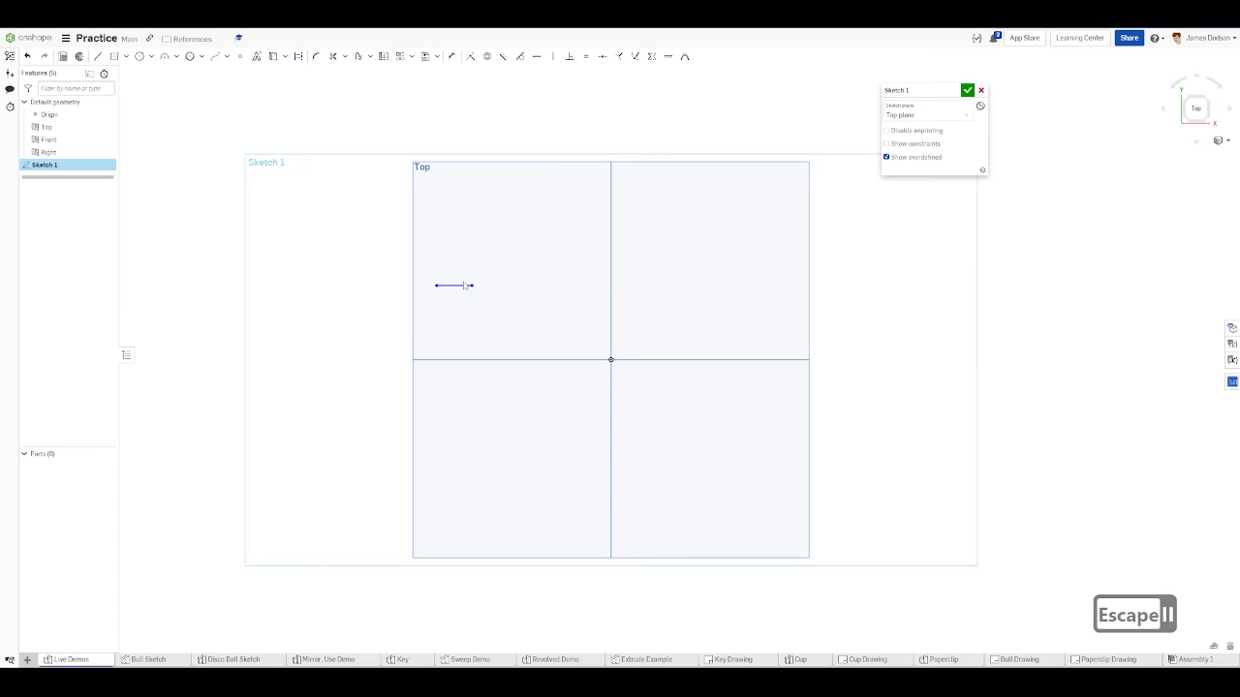
pyautogui.press('Escape')
pyautogui.moveTo(471, 285)
pyautogui.mouseDown()
pyautogui.moveTo(487, 296)
pyautogui.moveTo(519, 173)
pyautogui.mouseUp()
pyautogui.press('Escape')
# - Apply a perpendicular constraint to the slanted line and the short horizontal line, and delete both lines
pyautogui.click(504, 208)
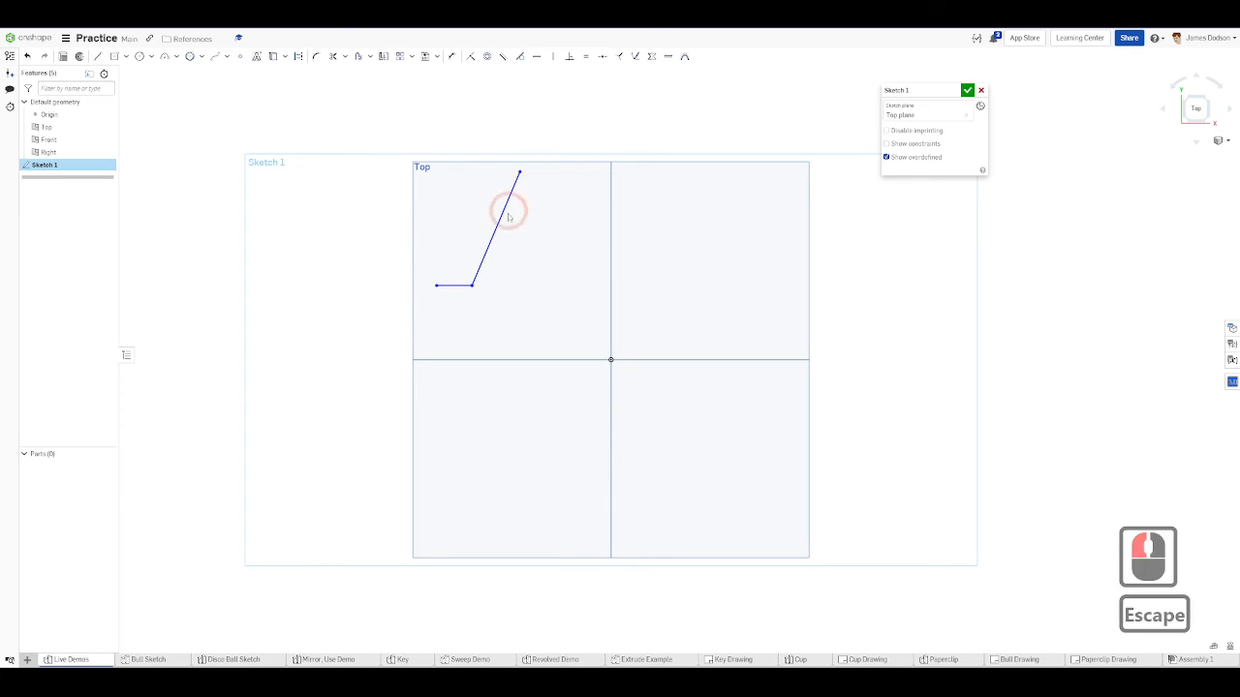
pyautogui.keyDown('shift'); pyautogui.click(456, 283); pyautogui.keyUp('shift')
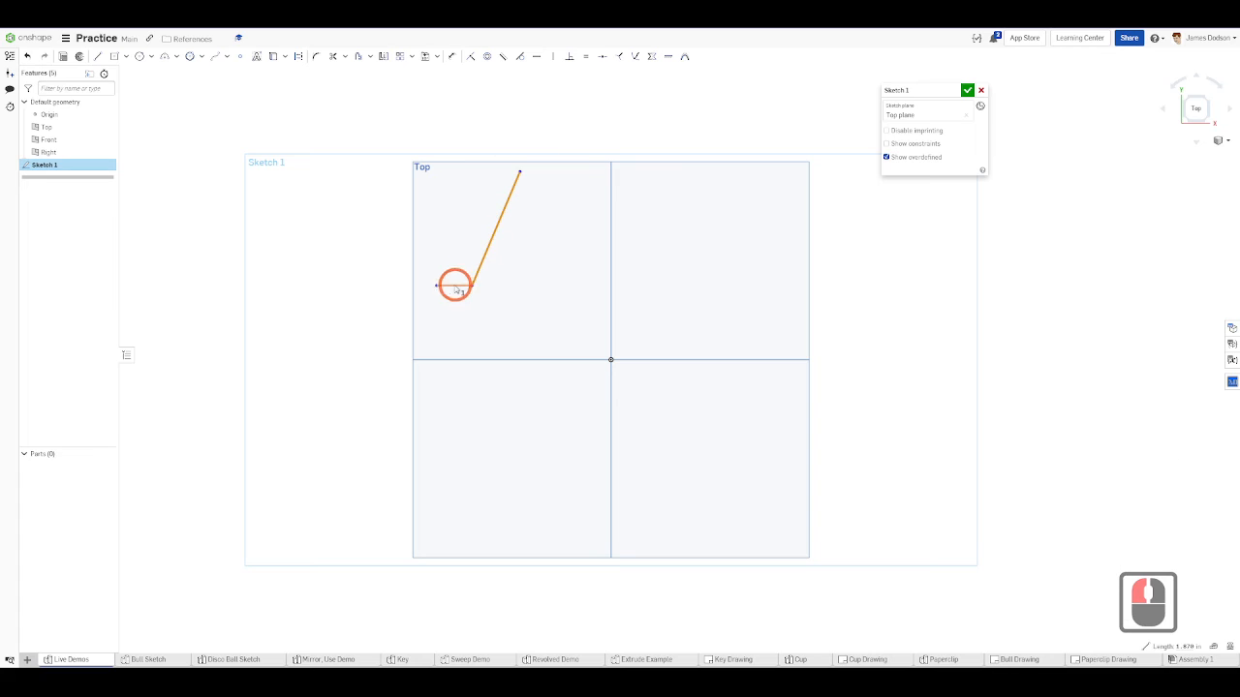
pyautogui.click(570, 56)
pyautogui.press('Escape')
pyautogui.scroll(-5, 528, 280)
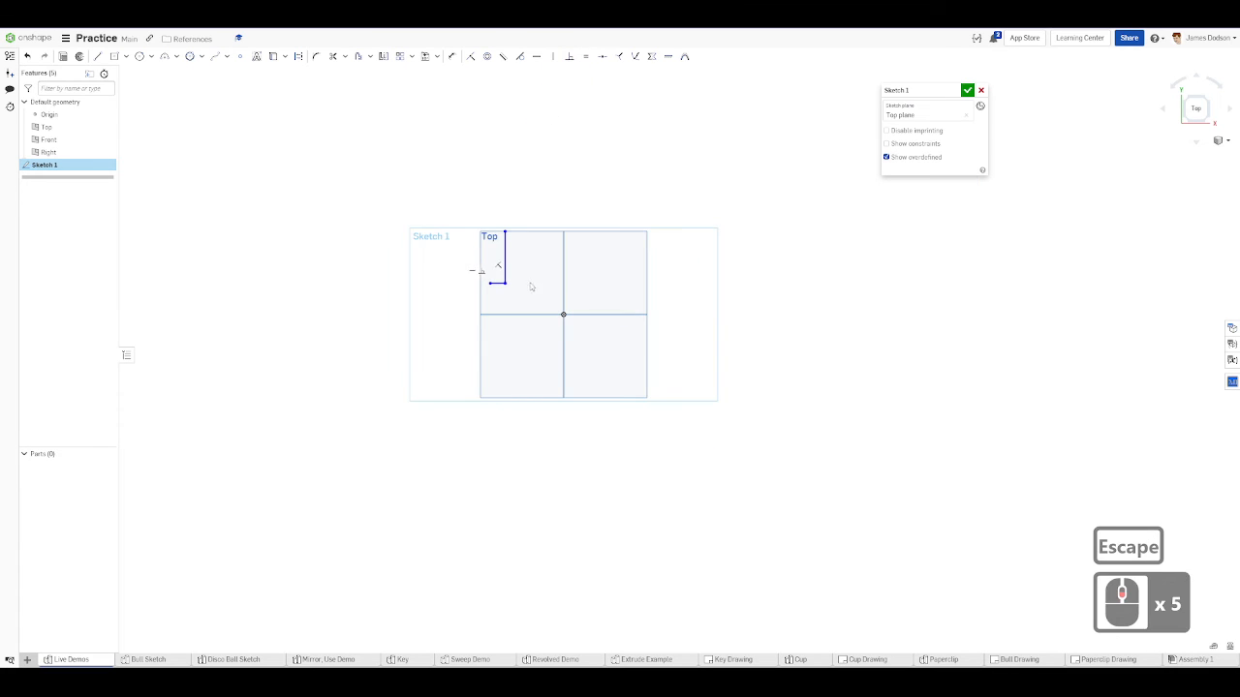
pyautogui.moveTo(531, 320); pyautogui.dragTo(420, 196)
pyautogui.scroll(5, 421, 197)
pyautogui.press('Delete')
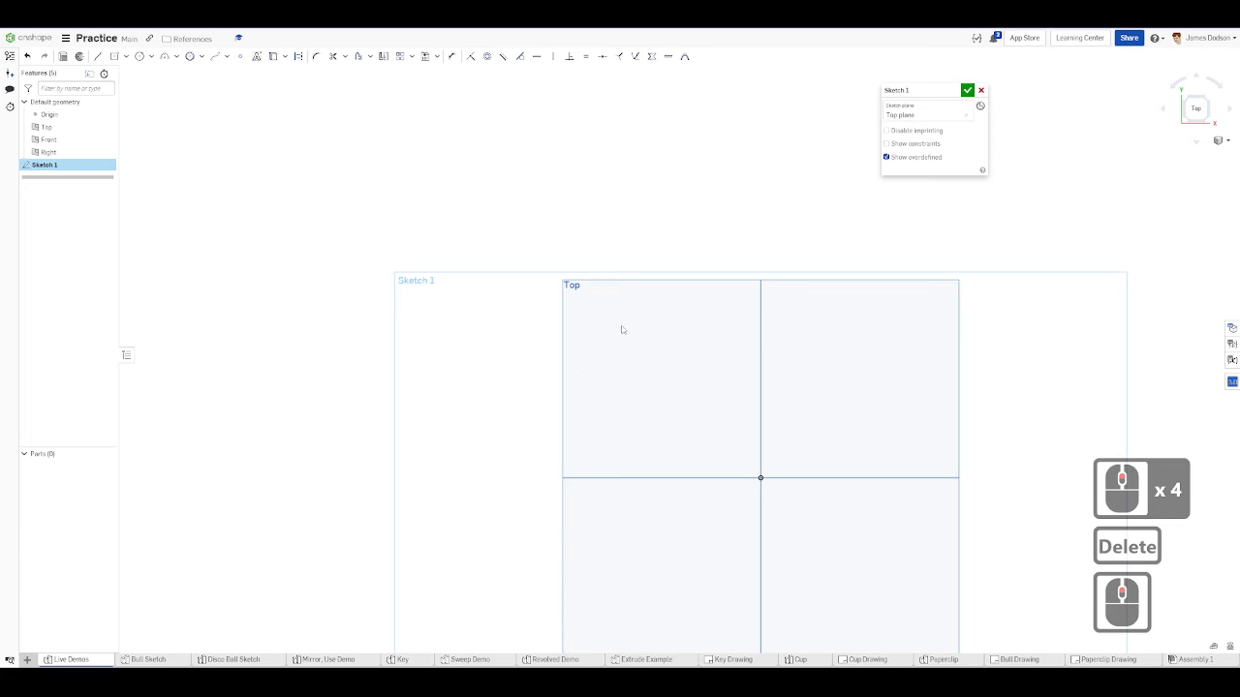
# - Sketch a horizontal line about 2.62 in long with a nearly vertical line rising from its right end, and select both lines
pyautogui.press('l')
pyautogui.moveTo(571, 399); pyautogui.dragTo(742, 399)
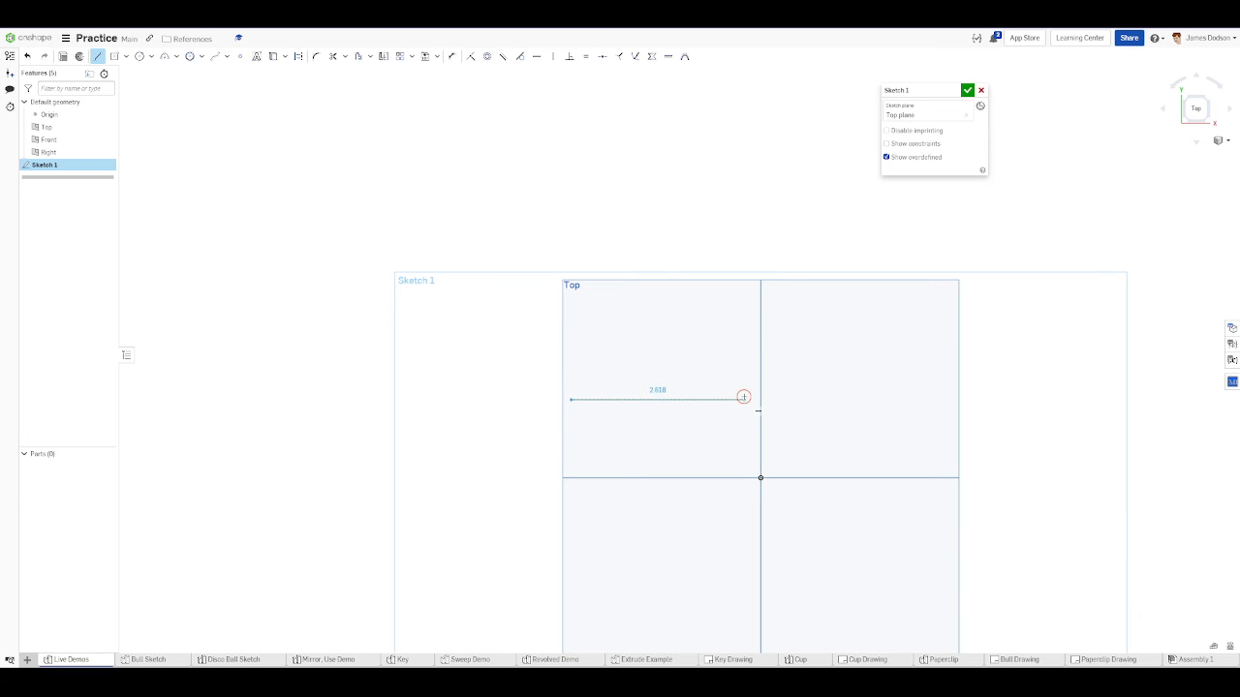
pyautogui.click(745, 399)
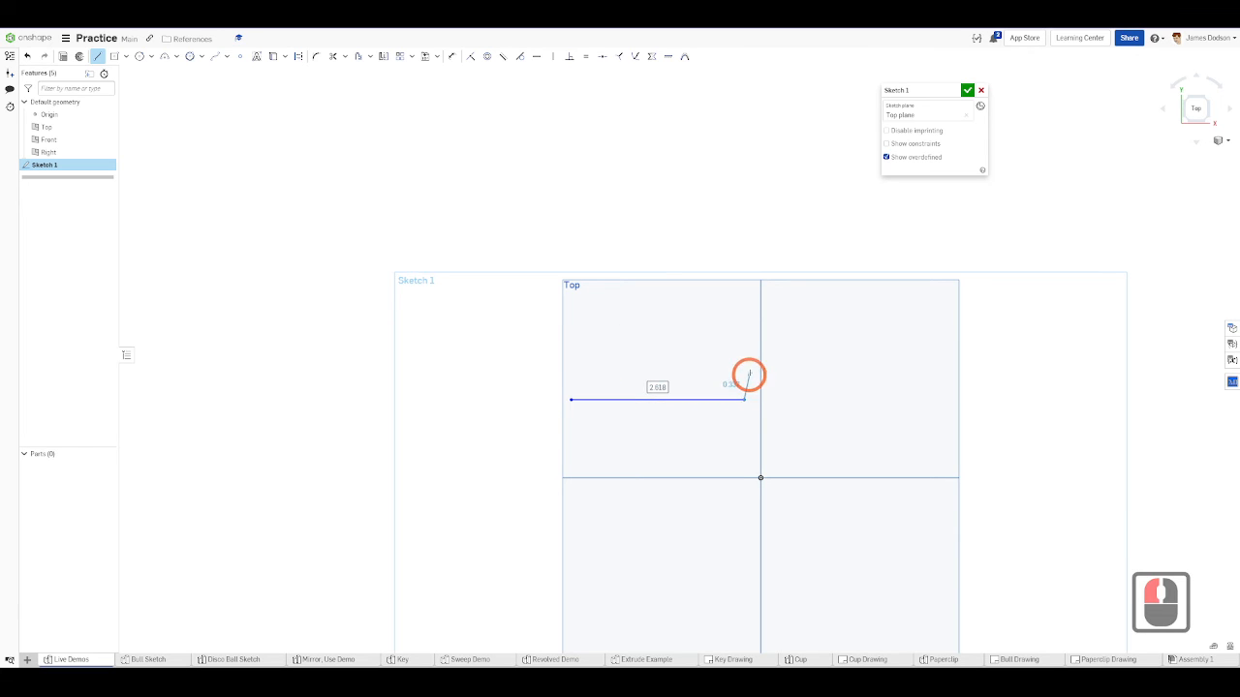
pyautogui.click(740, 258)
pyautogui.press('Escape')
pyautogui.moveTo(814, 436); pyautogui.dragTo(466, 257)
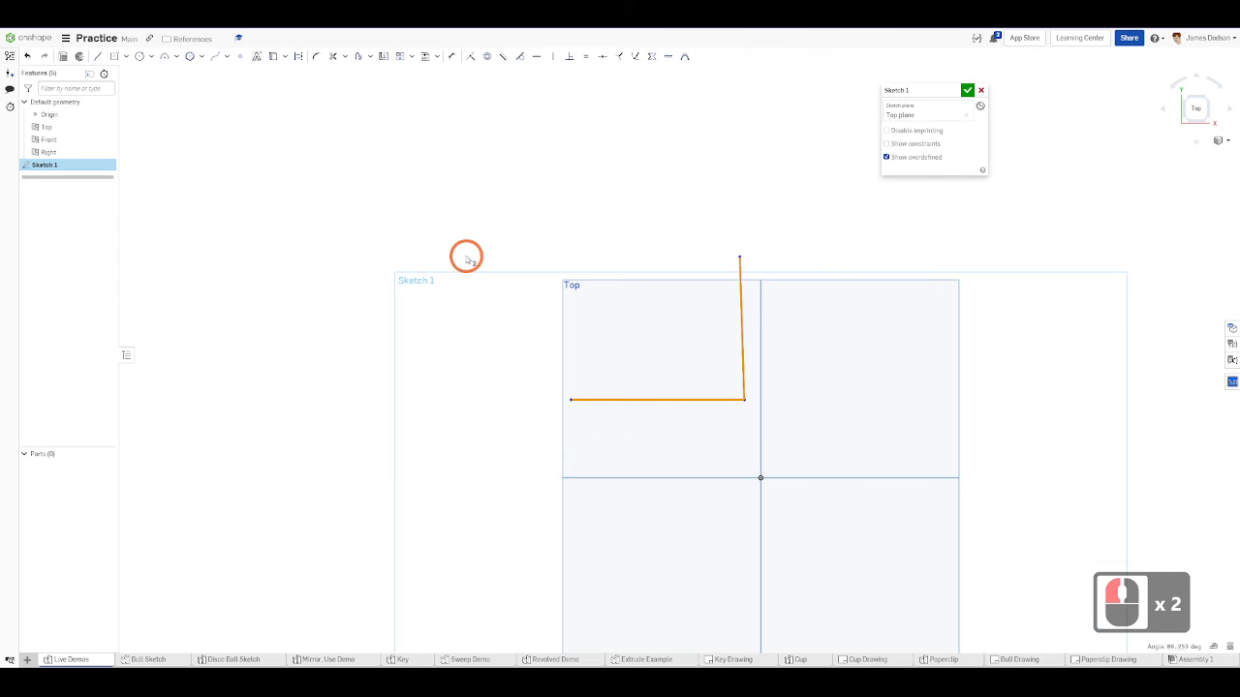
# - Delete the selected horizontal line and the nearly vertical line rising from its right end
pyautogui.press('Delete')
pyautogui.hotkey('ctrl', 'shift', '1')
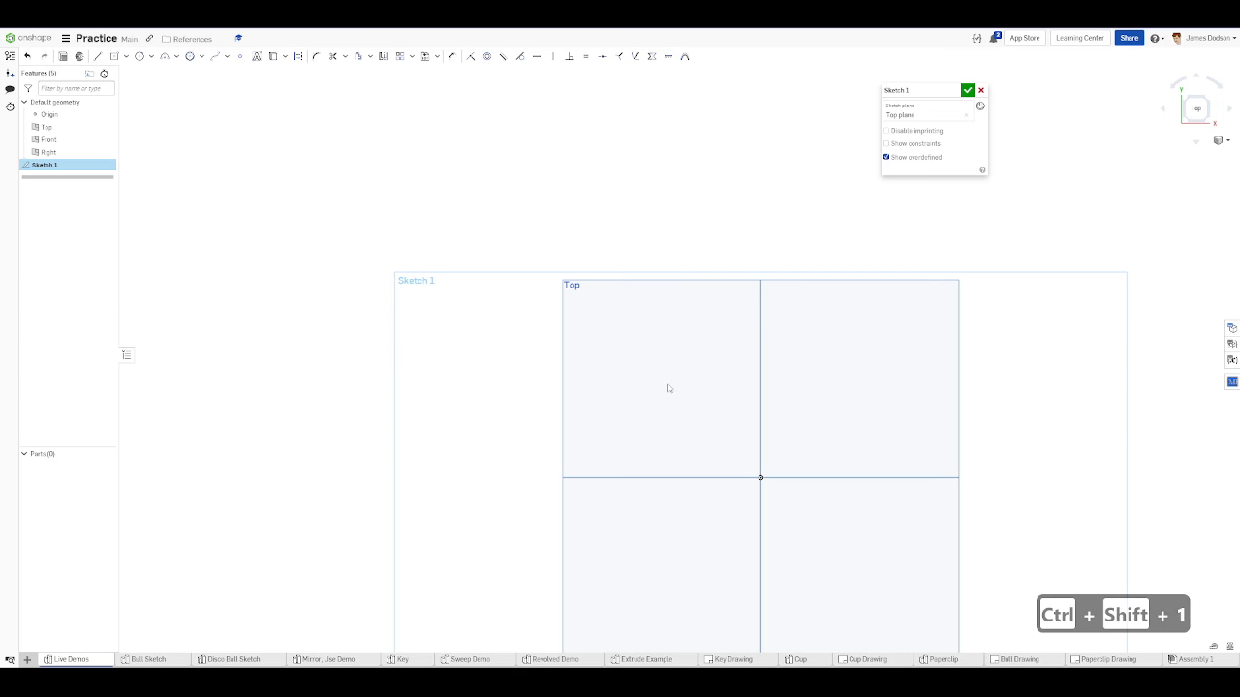
pyautogui.hotkey('ctrl', 'shift', '2')
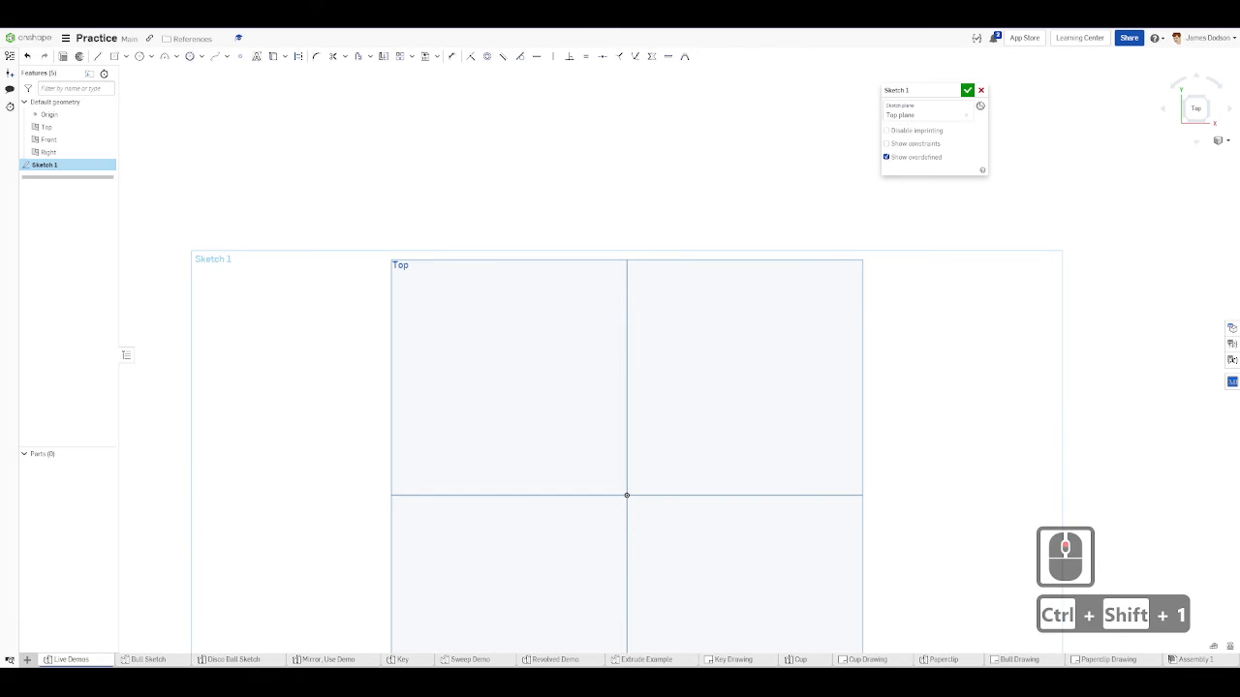
# - Sketch a circle centered on the origin
pyautogui.press('c')
pyautogui.click(627, 495)
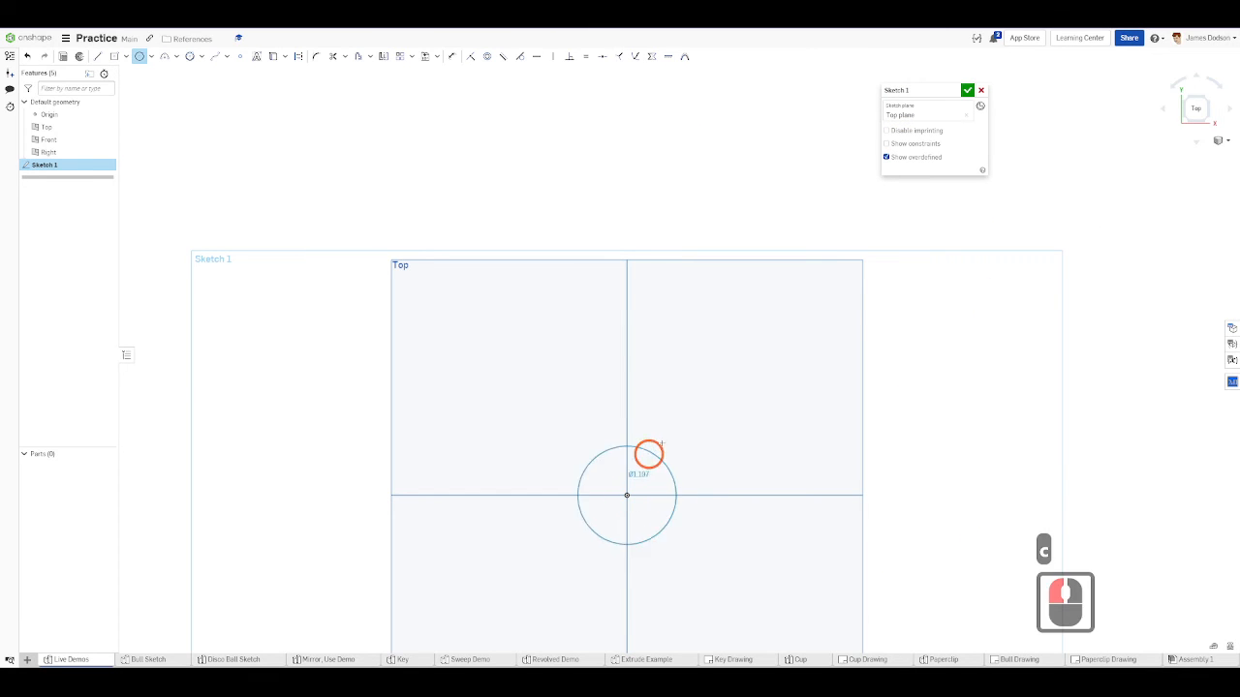
pyautogui.click(668, 423)
pyautogui.press('Escape')
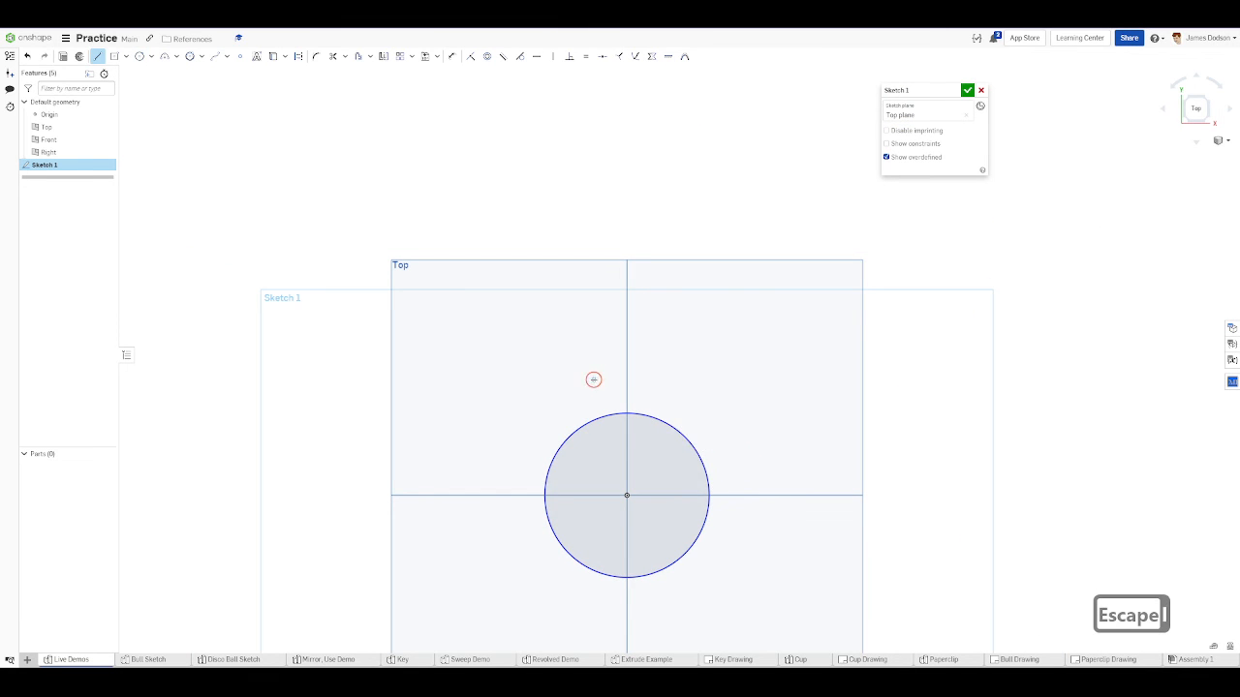
pyautogui.click(593, 380)
pyautogui.click(810, 510)
pyautogui.press('Escape')
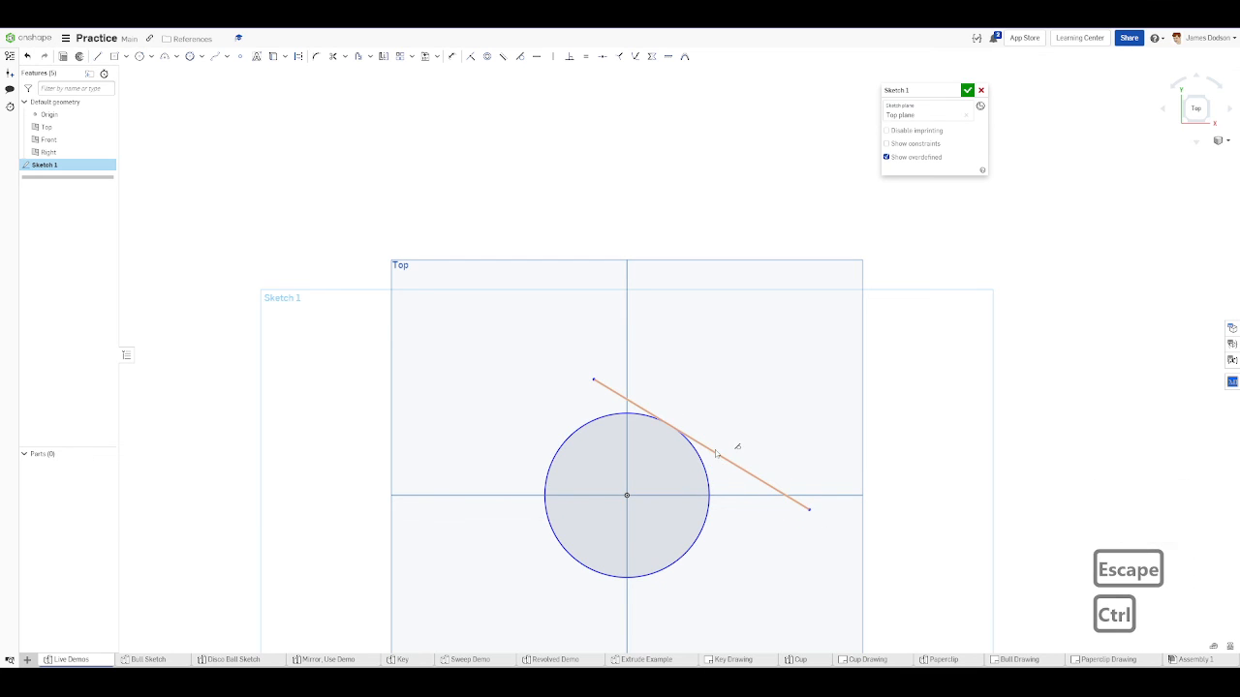
pyautogui.hotkey('ctrl', 'z')
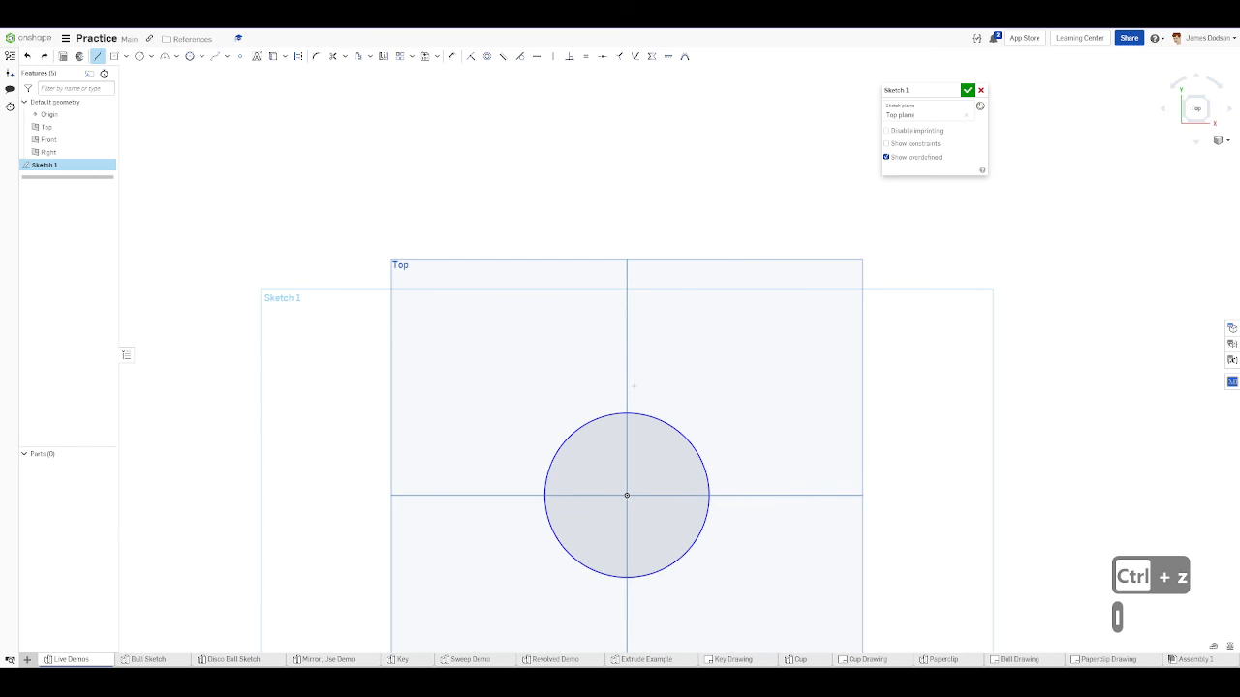
# - Sketch a downward-slanting line about 3.26 in long above and to the right of the circle, without touching it
pyautogui.click(603, 333)
pyautogui.click(818, 475)
pyautogui.press('Escape')
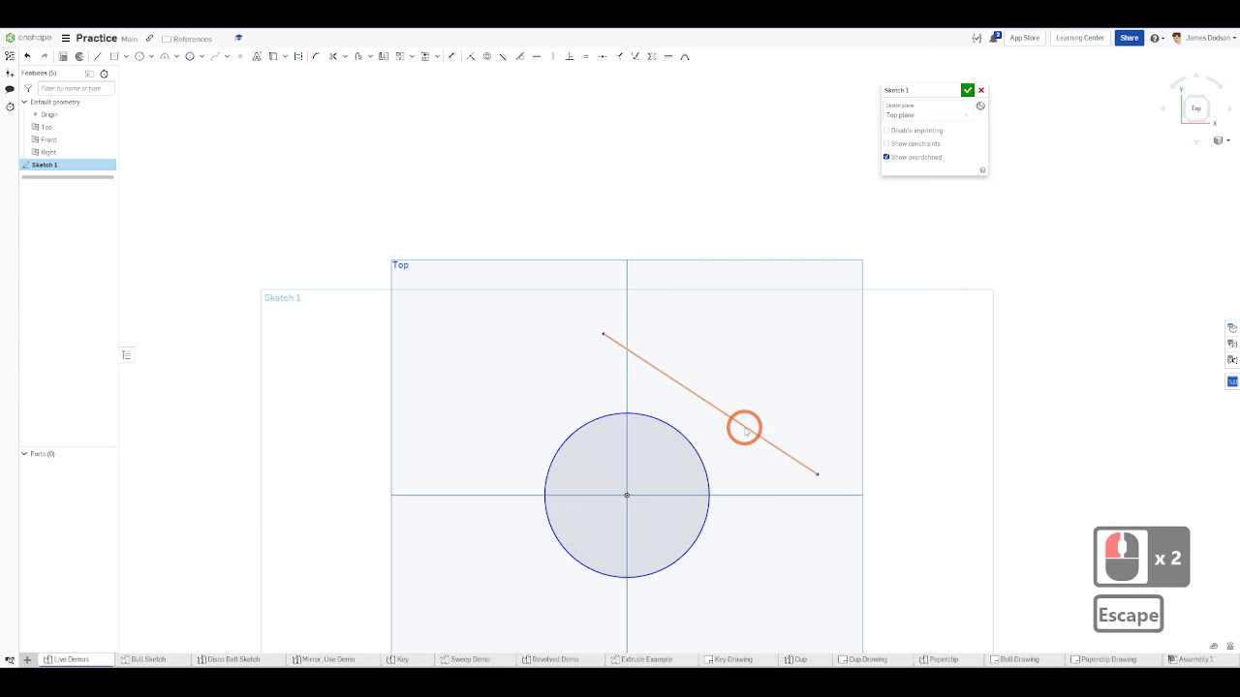
# - Apply a tangent constraint between the slanted line and the circle, and move the line's lower endpoint down and left to test it
pyautogui.click(520, 57)
pyautogui.click(702, 397)
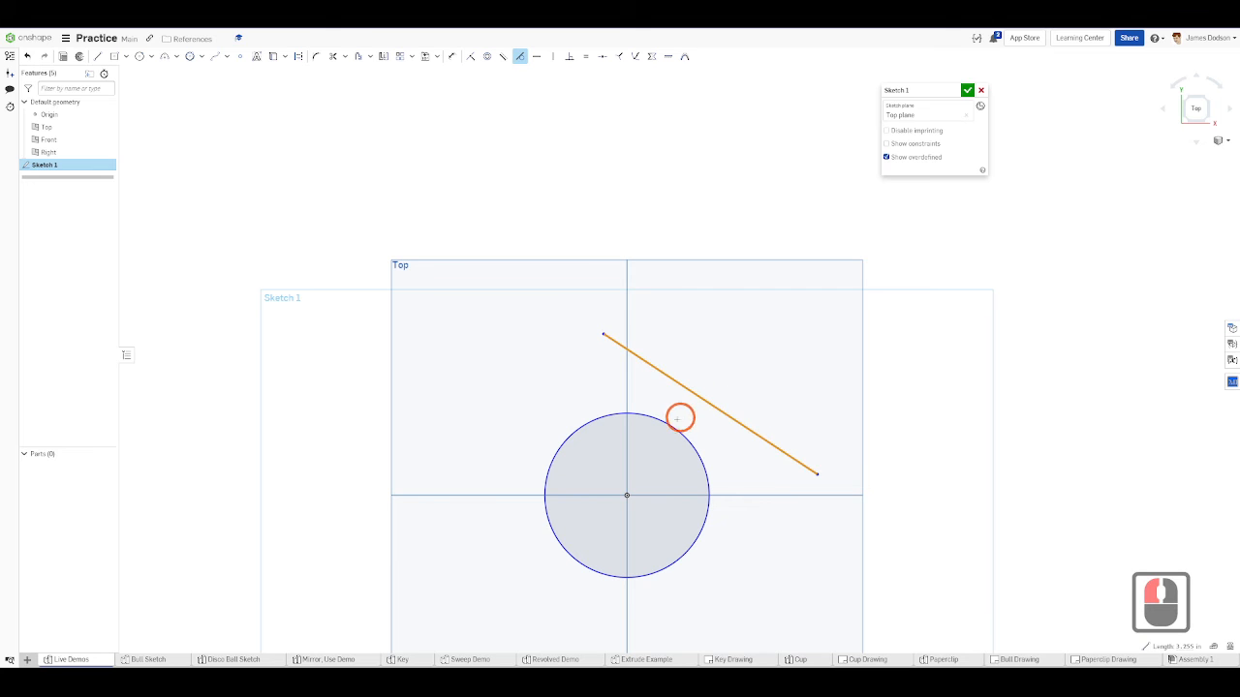
pyautogui.click(673, 422)
pyautogui.click(670, 424)
pyautogui.press('Escape')
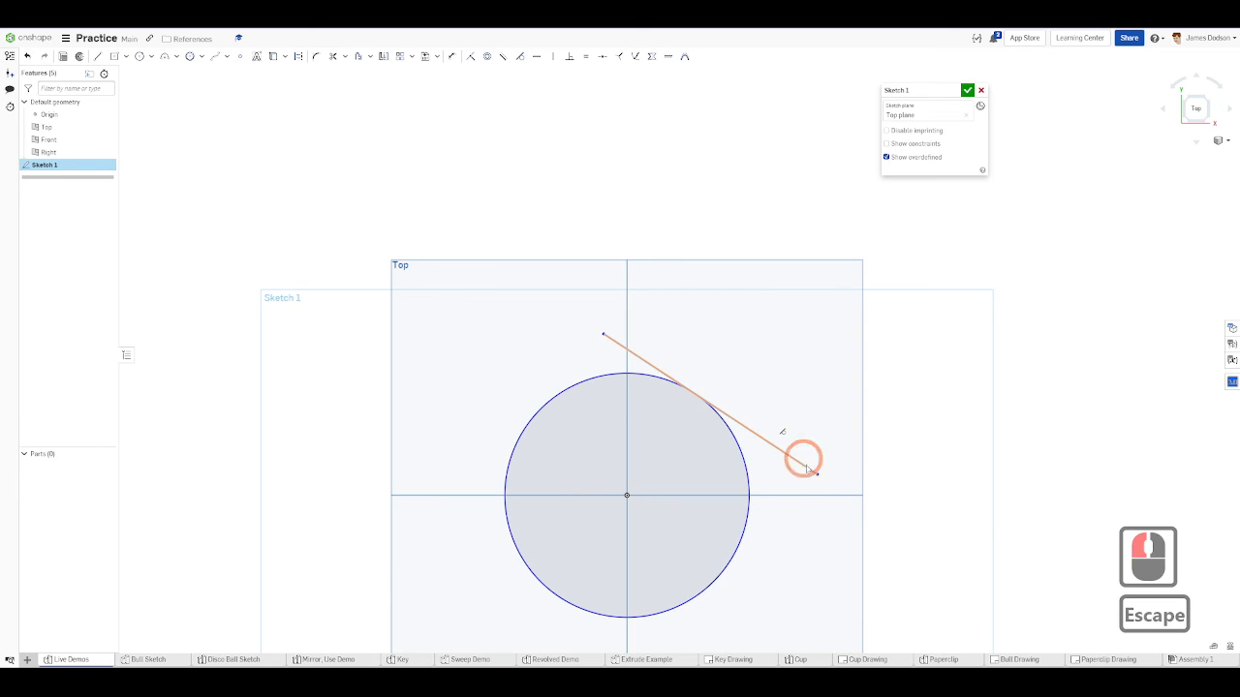
pyautogui.moveTo(816, 474)
pyautogui.mouseDown()
pyautogui.moveTo(788, 498)
pyautogui.moveTo(797, 412)
pyautogui.moveTo(788, 507)
pyautogui.moveTo(772, 532)
pyautogui.moveTo(797, 435)
pyautogui.moveTo(784, 512)
pyautogui.moveTo(785, 500)
pyautogui.mouseUp()
pyautogui.press('Escape')
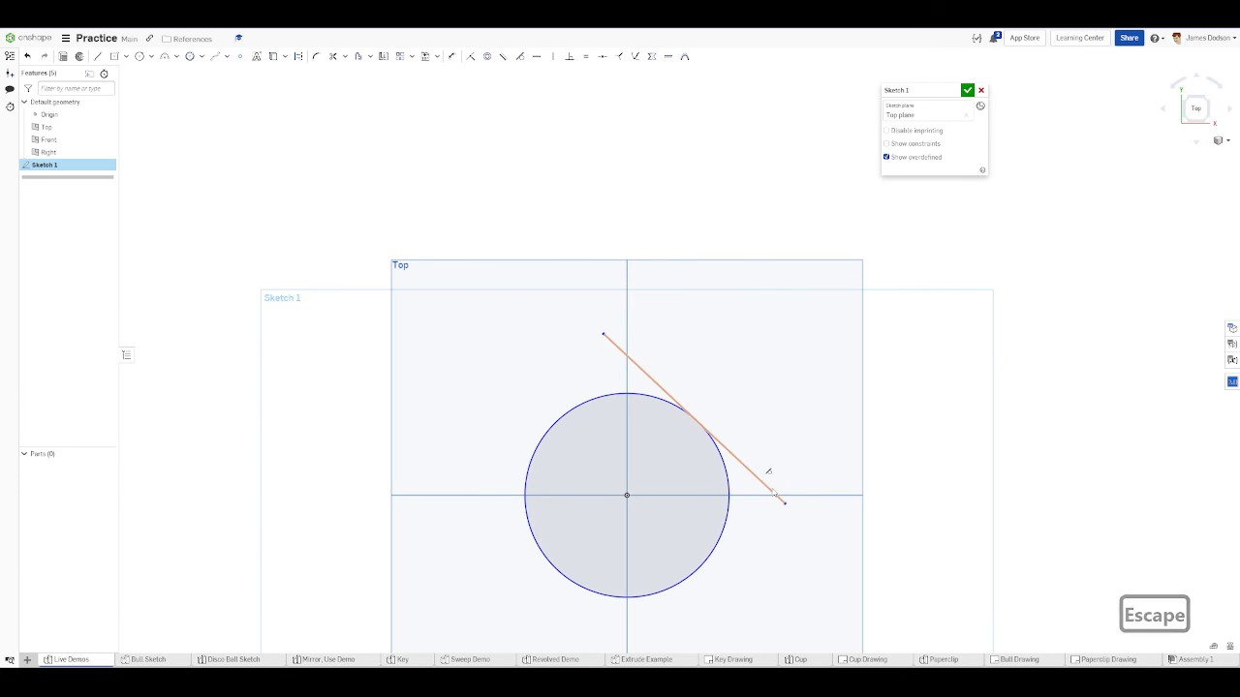
# - Delete the tangent line and sketch a line about 1.92 in long from the circle's upper-right edge outward to the upper right
pyautogui.click(765, 484)
pyautogui.press('Delete')
pyautogui.press('l')
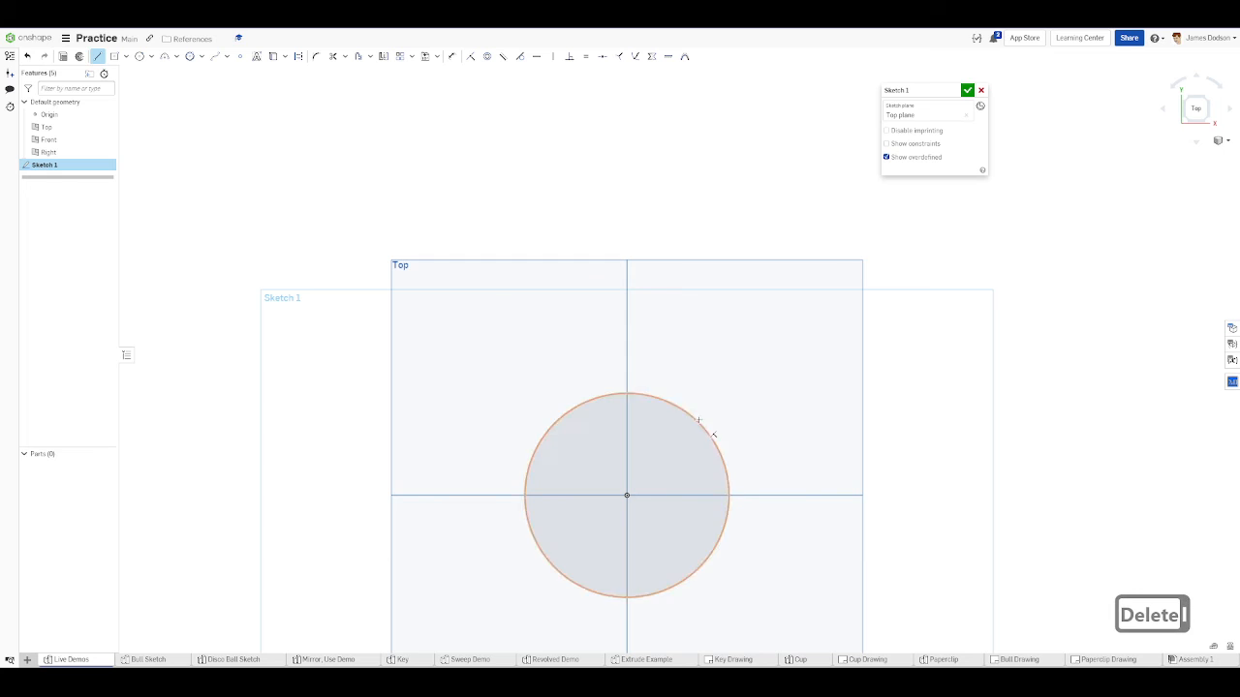
pyautogui.moveTo(668, 401); pyautogui.dragTo(772, 293)
pyautogui.press('Escape')
# - Apply a normal constraint to the line and the circle, and swing the line's outer endpoint down around the circle's right side
pyautogui.click(731, 337)
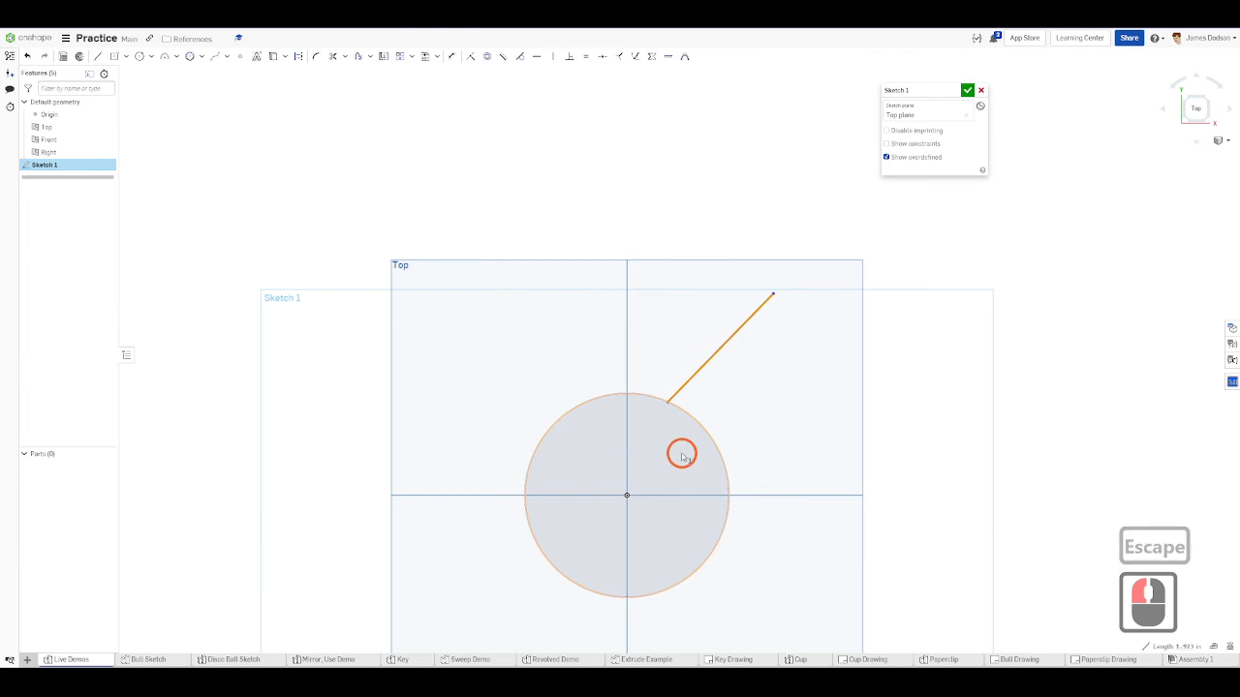
pyautogui.keyDown('shift'); pyautogui.click(697, 427); pyautogui.keyUp('shift')
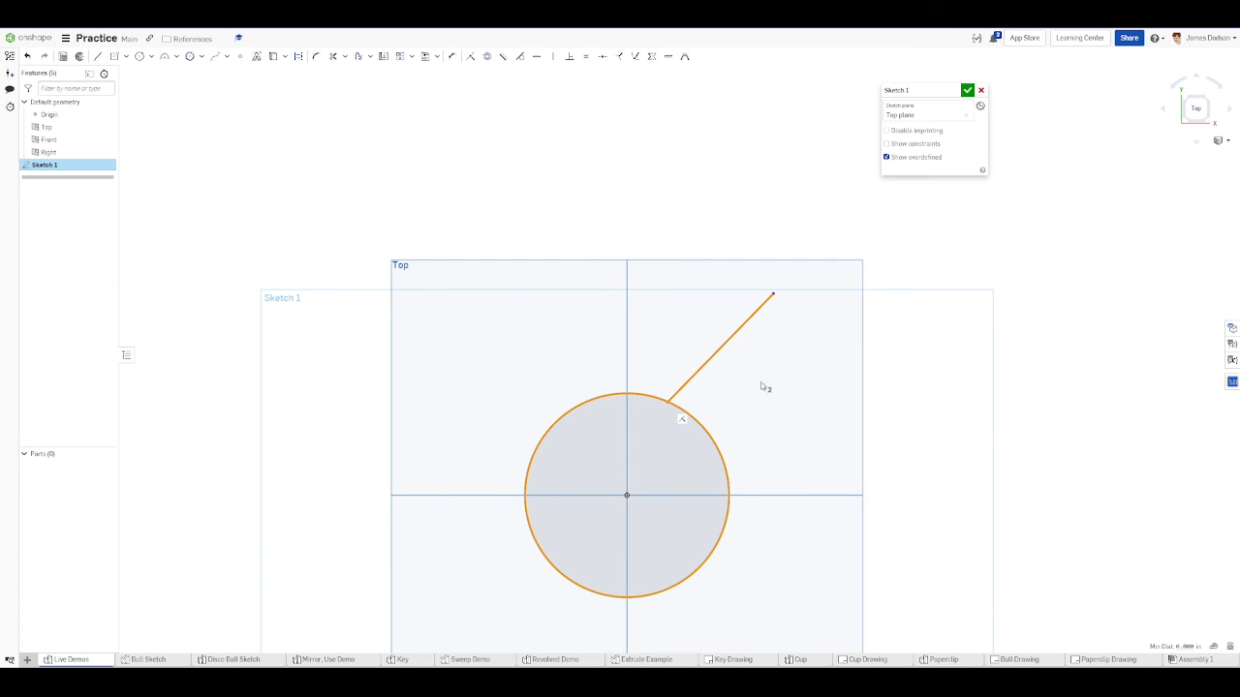
pyautogui.press('n')
pyautogui.press('alt')
pyautogui.click(620, 59)
pyautogui.click(727, 407)
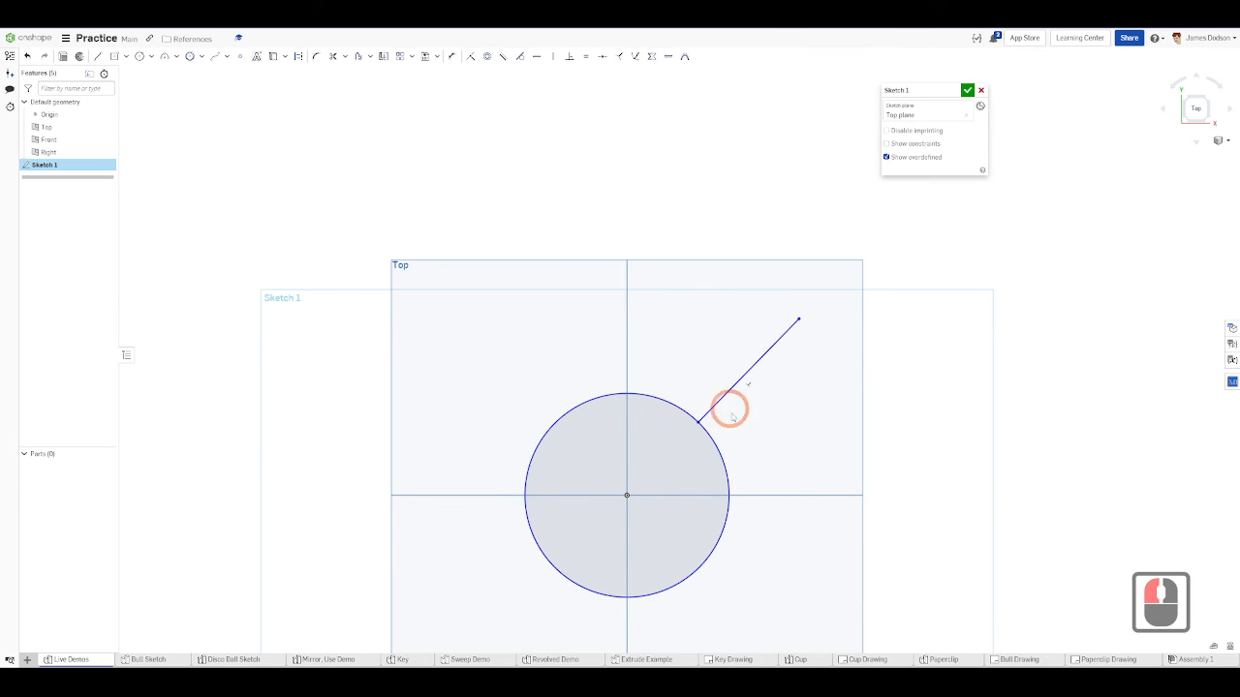
pyautogui.press('Escape')
pyautogui.moveTo(797, 319)
pyautogui.mouseDown()
pyautogui.moveTo(664, 266)
pyautogui.moveTo(501, 291)
pyautogui.moveTo(503, 316)
pyautogui.moveTo(876, 357)
pyautogui.moveTo(737, 313)
pyautogui.moveTo(875, 437)
pyautogui.moveTo(870, 466)
pyautogui.mouseUp()
# - Sketch a nearly vertical line about 1.37 in long upward from the point where the normal line meets the circle
pyautogui.press('l')
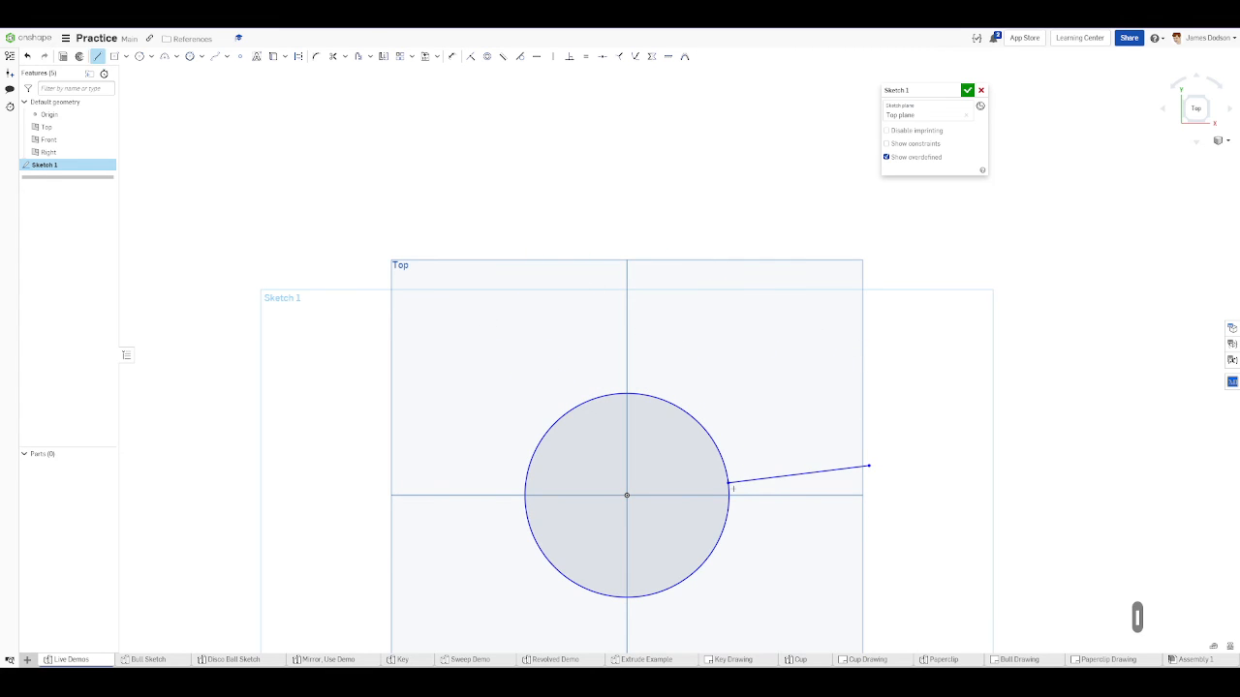
pyautogui.moveTo(728, 480); pyautogui.dragTo(734, 376)
pyautogui.click(735, 376)
pyautogui.press('Escape')
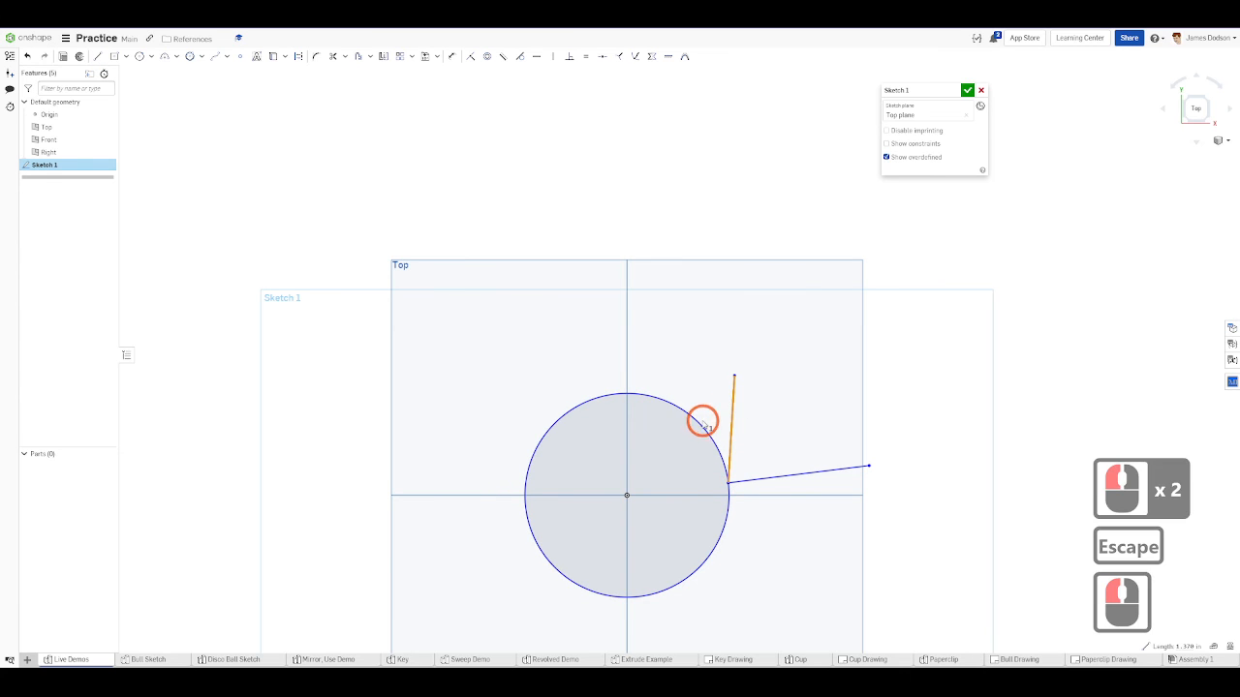
# - Apply a tangent constraint between the nearly vertical line and the circle
pyautogui.click(694, 421)
pyautogui.click(521, 58)
pyautogui.click(520, 59)
pyautogui.press('Escape')
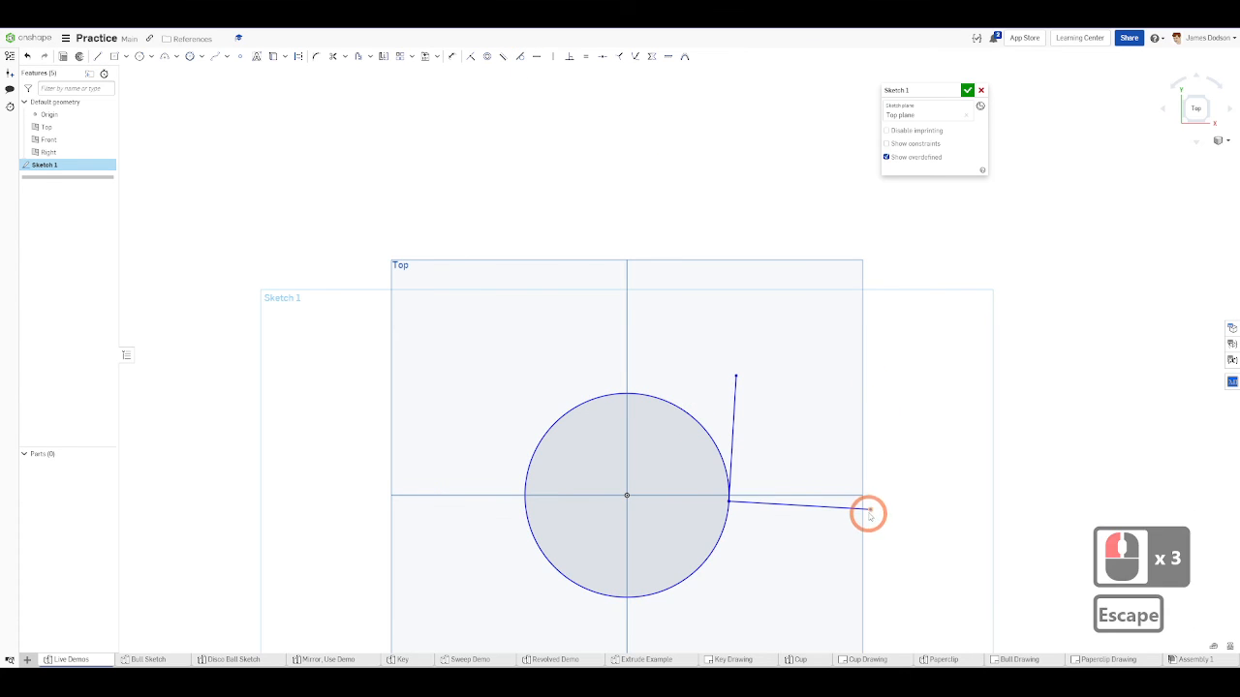
# - Move the normal line's outer endpoint around the circle to test the constraints, and delete the circle and both lines
pyautogui.moveTo(869, 511)
pyautogui.mouseDown()
pyautogui.moveTo(831, 604)
pyautogui.moveTo(655, 650)
pyautogui.mouseUp()
pyautogui.moveTo(785, 563); pyautogui.dragTo(835, 443)
pyautogui.moveTo(914, 585); pyautogui.dragTo(373, 277)
pyautogui.press('Delete')
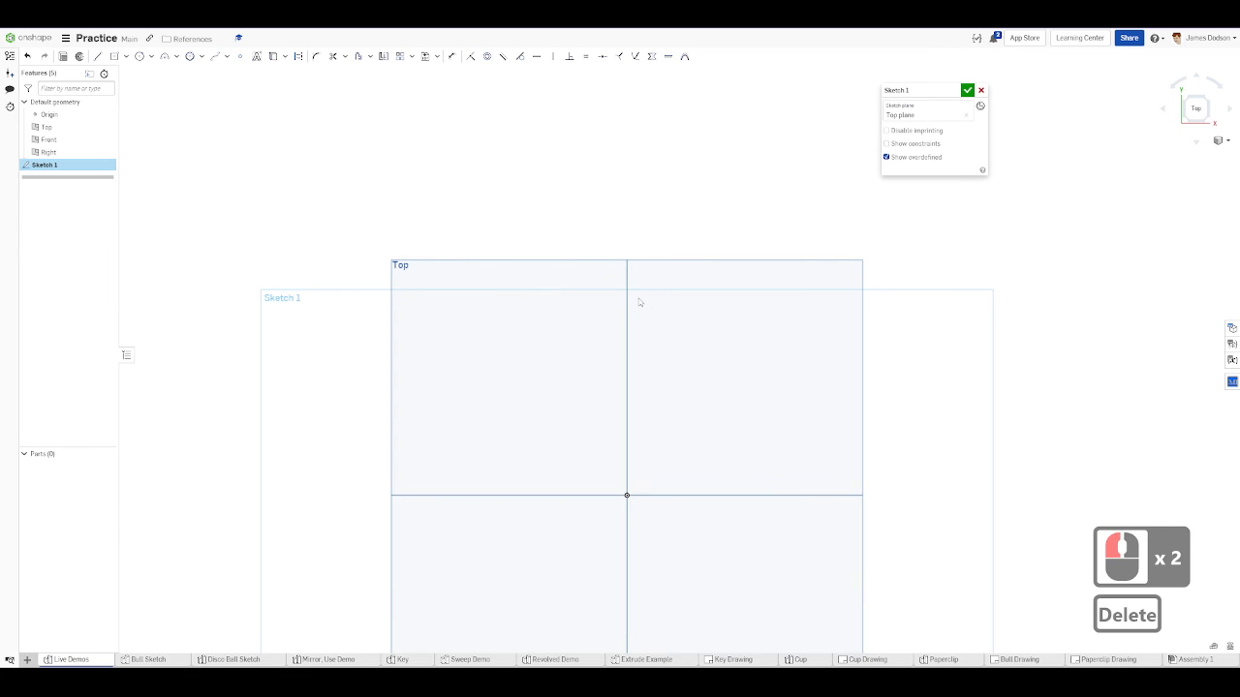
pyautogui.hotkey('ctrl', '1')
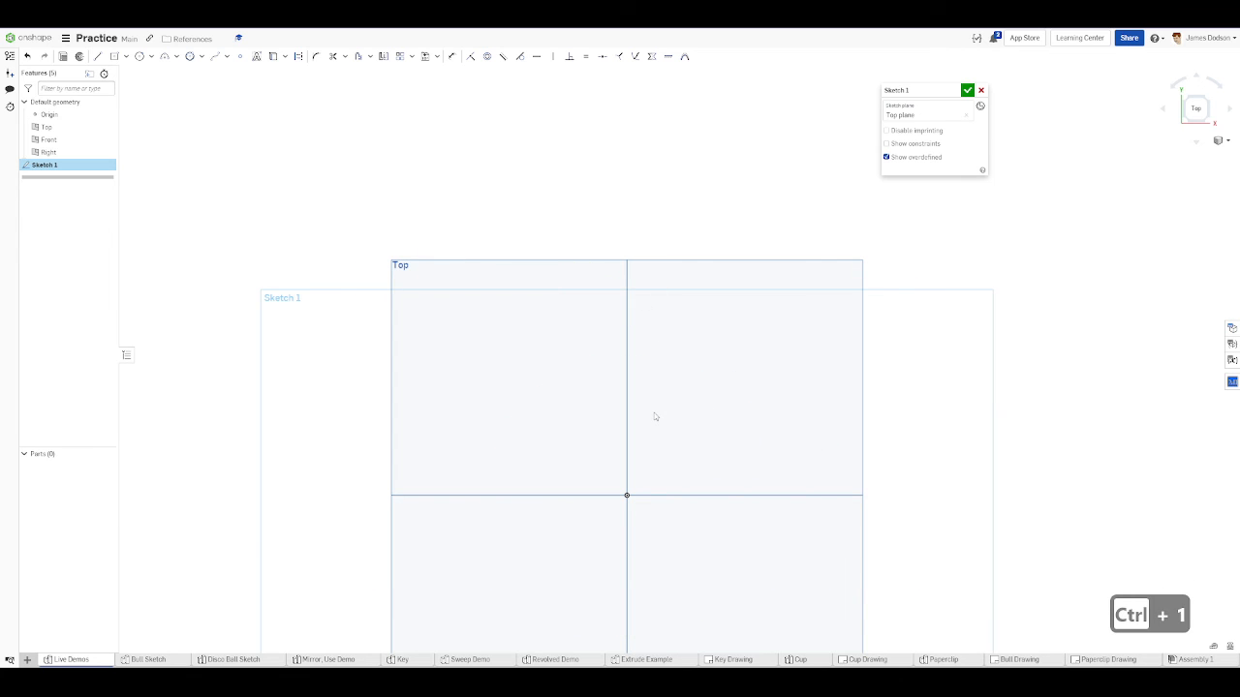
pyautogui.hotkey('ctrl', '2')
pyautogui.hotkey('ctrl', 'shift', '1')
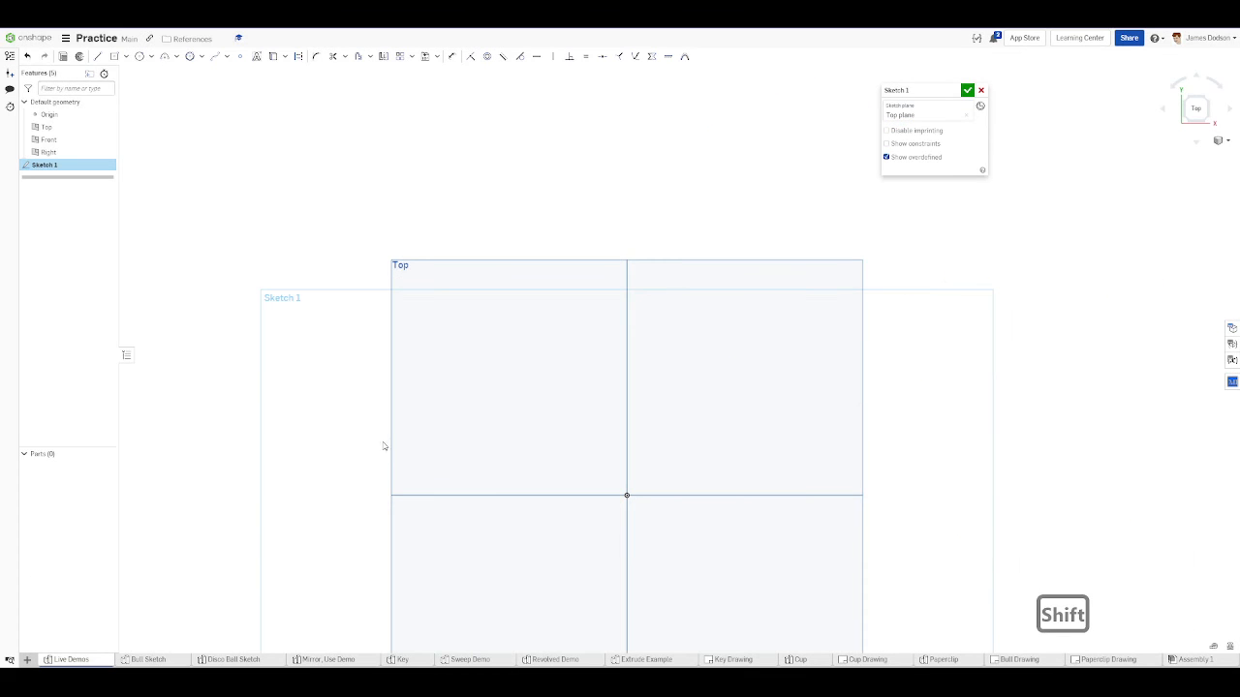
pyautogui.press('s')
pyautogui.press('Escape')
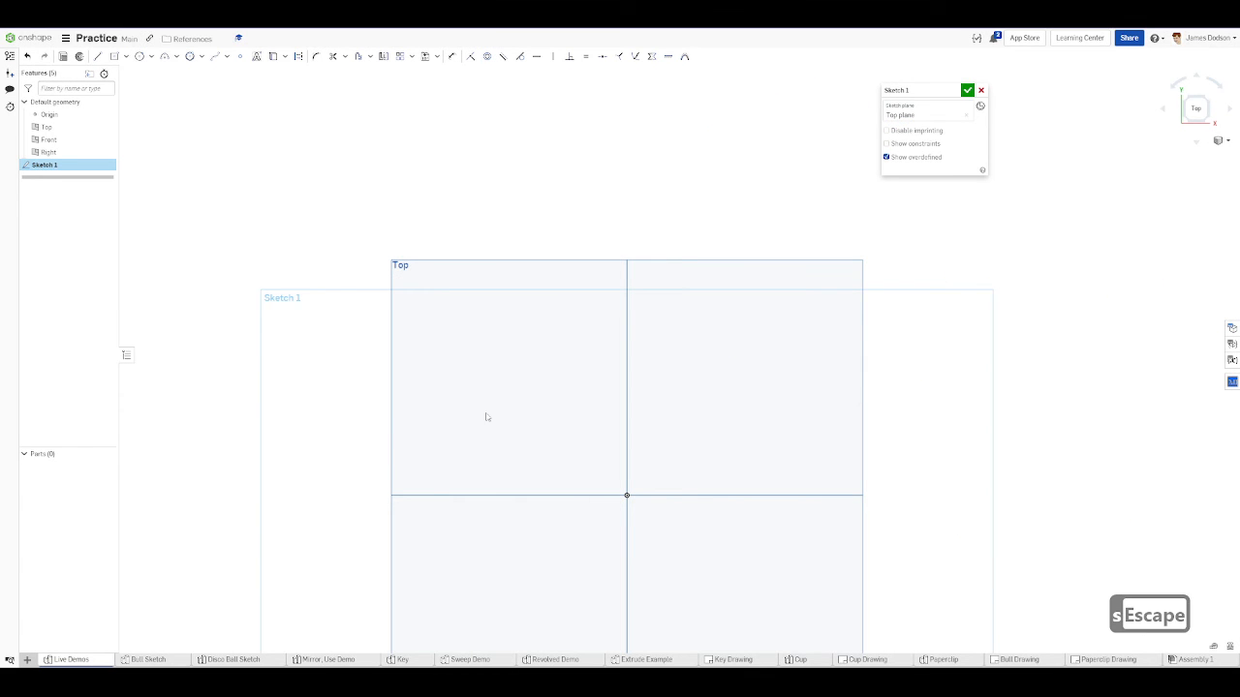
# - Sketch a slanted line in the upper-left quadrant and a second line running up and left from a point along it
pyautogui.press('l')
pyautogui.click(577, 313)
pyautogui.click(464, 444)
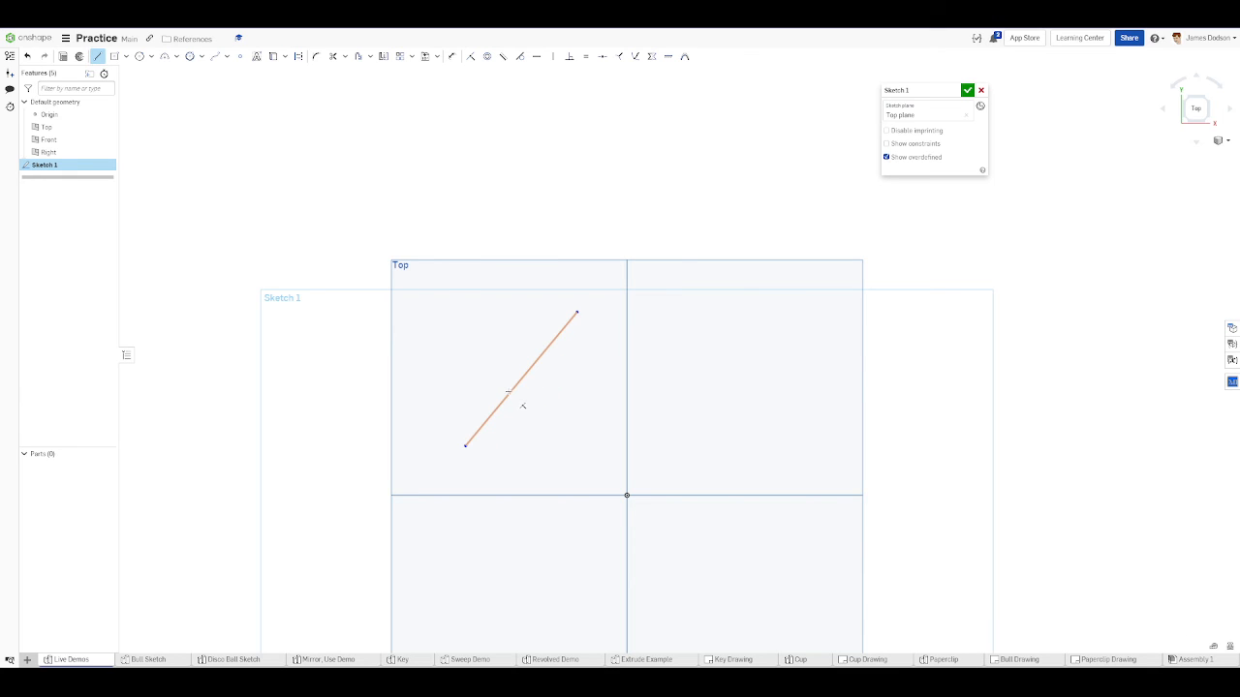
pyautogui.moveTo(511, 391); pyautogui.dragTo(370, 356)
pyautogui.press('Escape')
# - Apply a midpoint constraint between the second line's attached endpoint and the slanted line
pyautogui.click(513, 382)
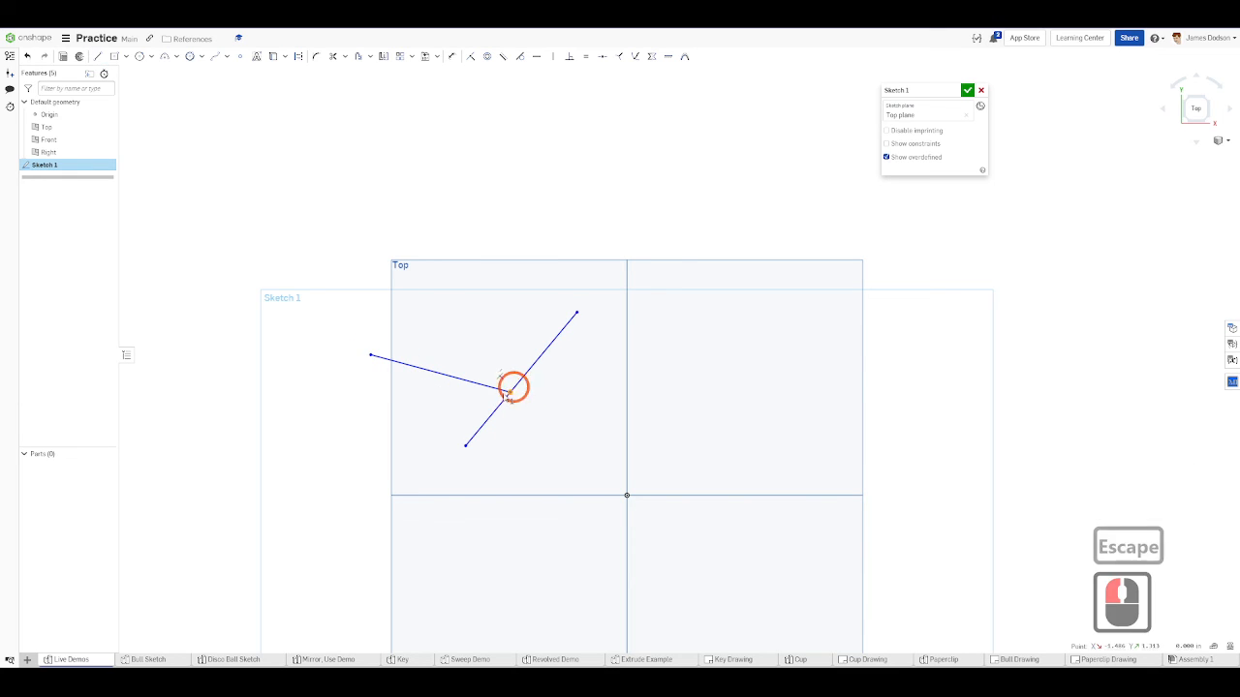
pyautogui.click(602, 55)
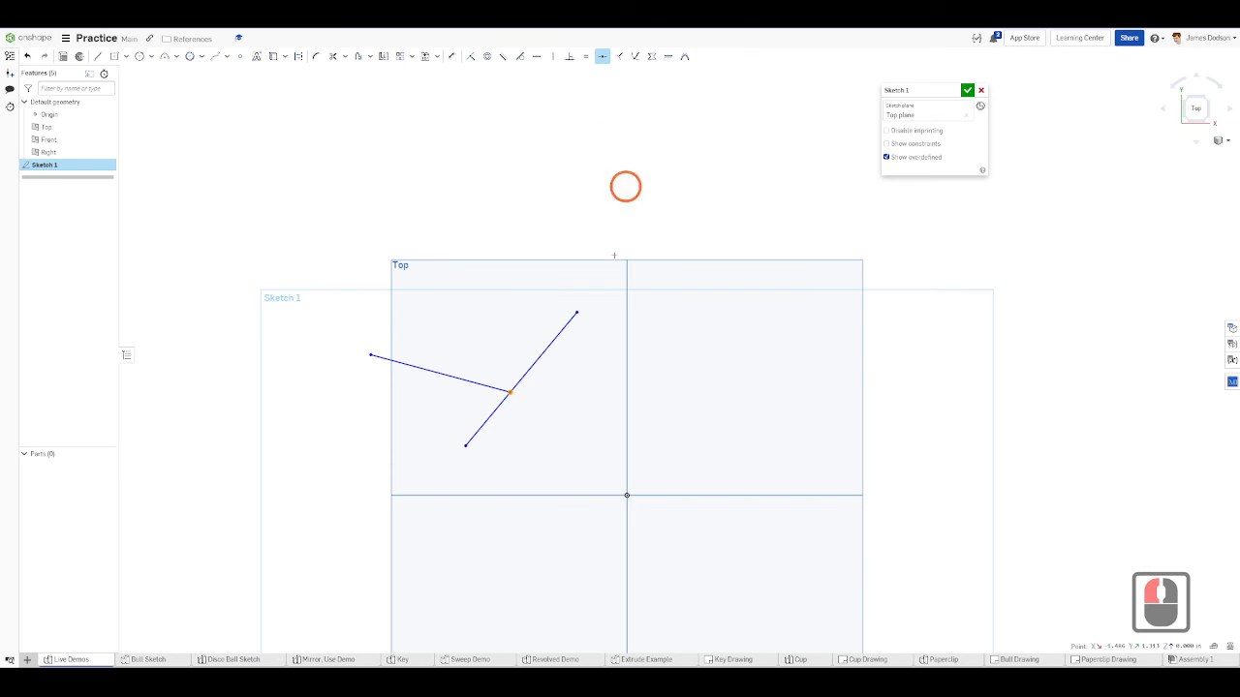
pyautogui.click(529, 364)
pyautogui.click(519, 377)
pyautogui.press('Escape')
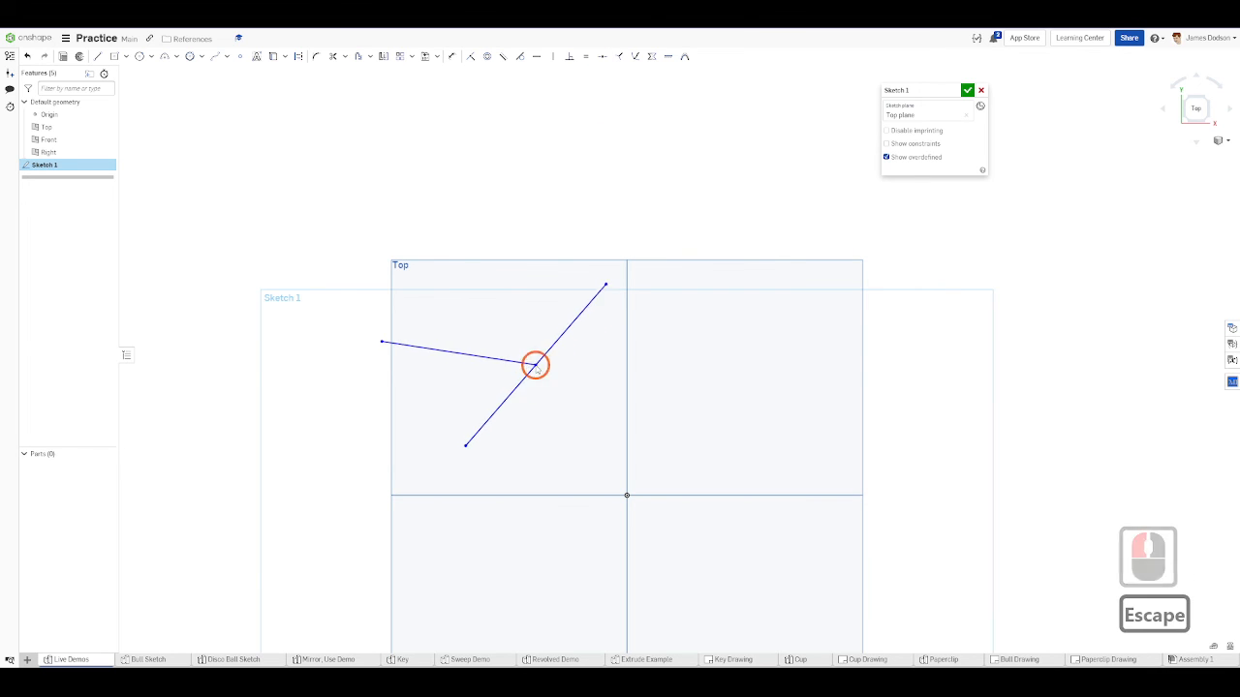
# - Move the joint between the two lines to the right to test the midpoint constraint, and delete both lines
pyautogui.moveTo(532, 368); pyautogui.dragTo(566, 377)
pyautogui.press('Escape')
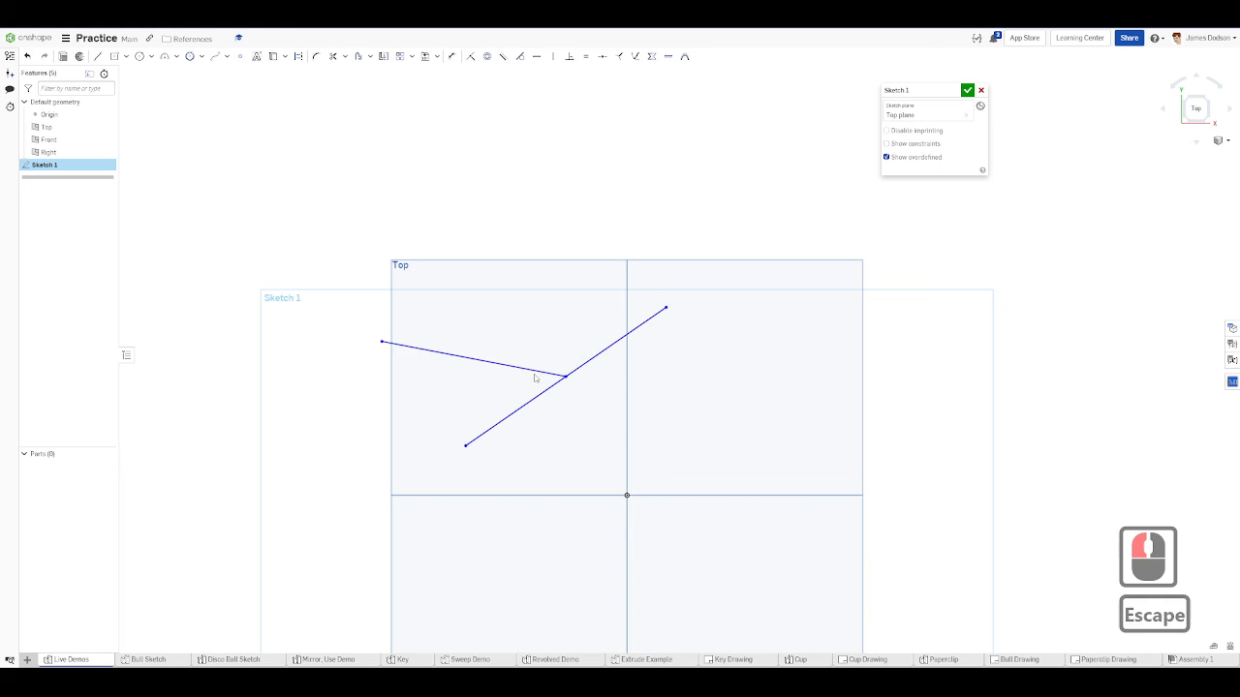
pyautogui.click(535, 372)
pyautogui.doubleClick(562, 378)
pyautogui.press('Delete')
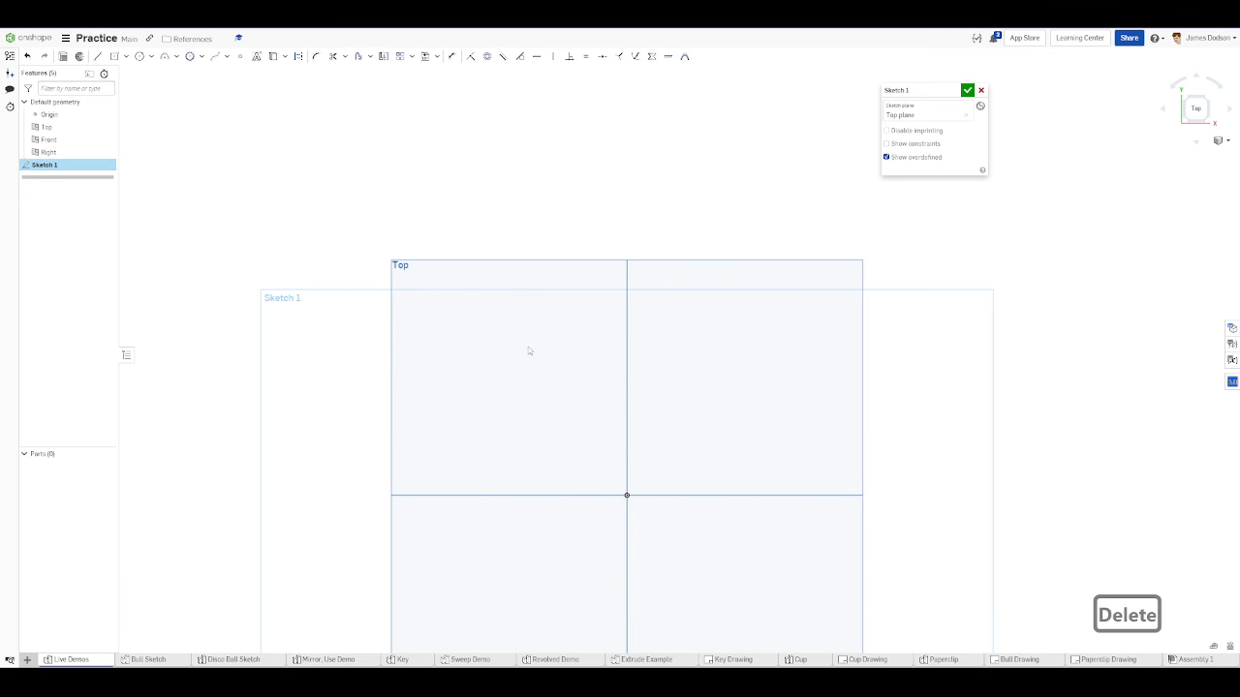
# - Sketch a three-point arc of about 1.88 in radius in the upper-left quadrant and place a sketch point on it
pyautogui.click(582, 288)
pyautogui.click(437, 442)
pyautogui.click(568, 360)
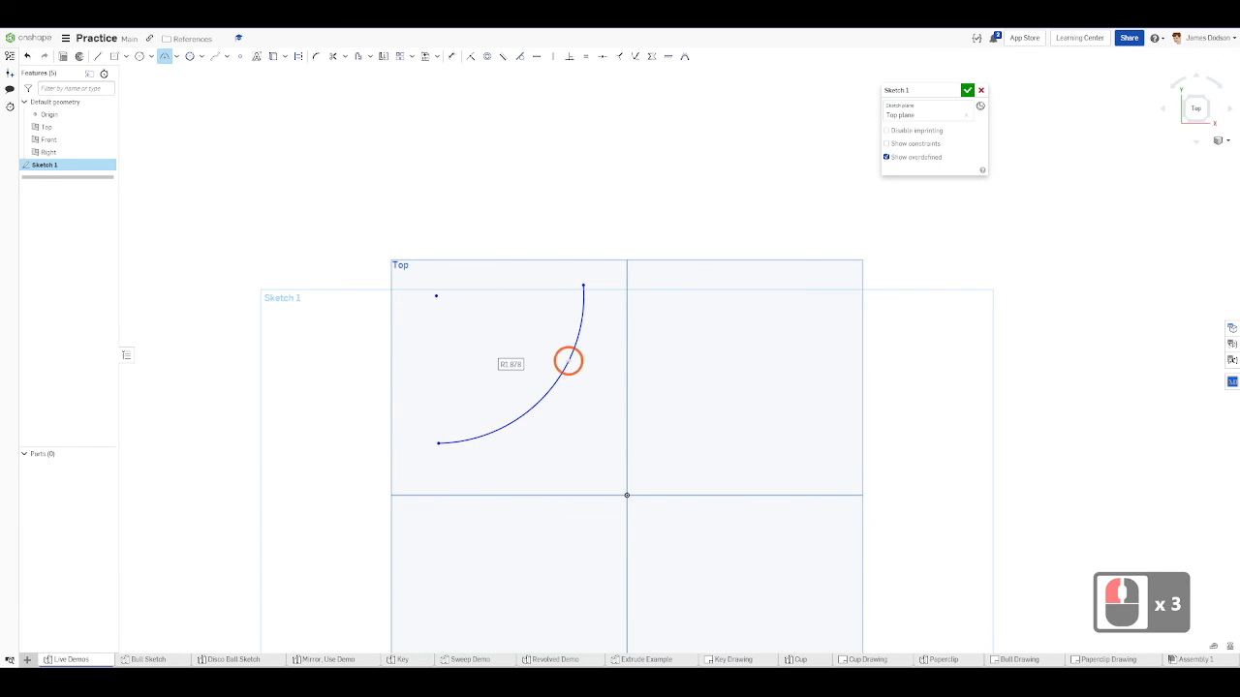
pyautogui.press('Escape')
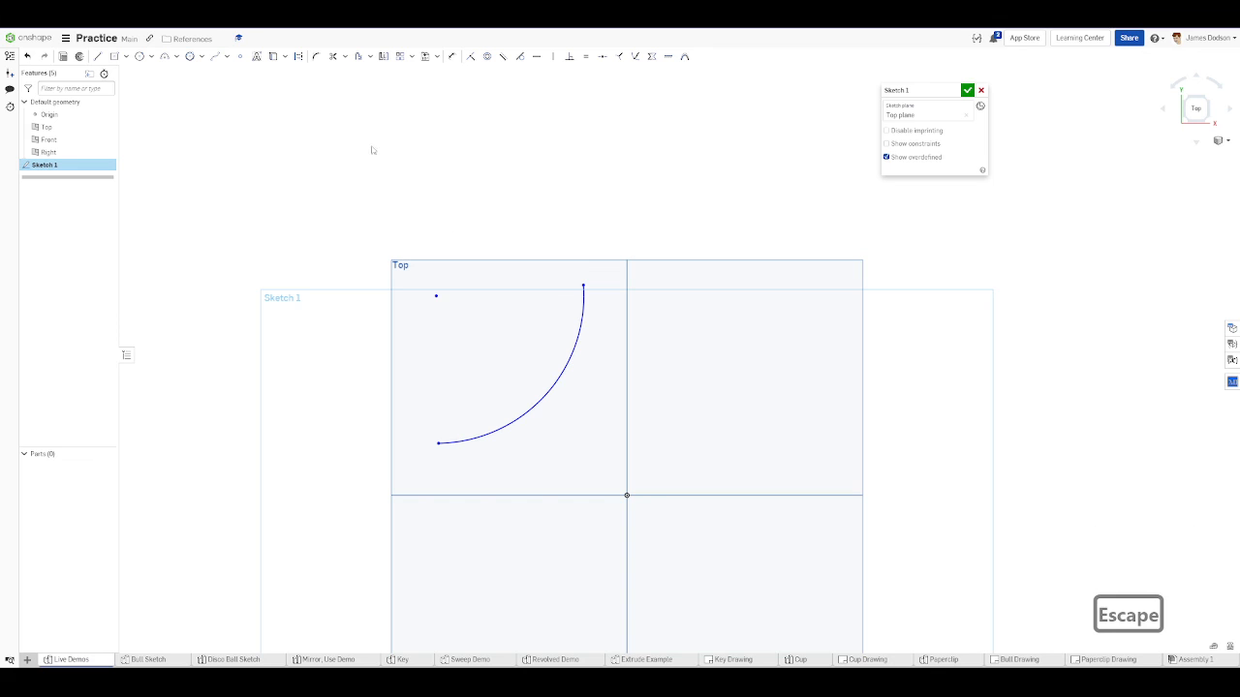
pyautogui.click(239, 57)
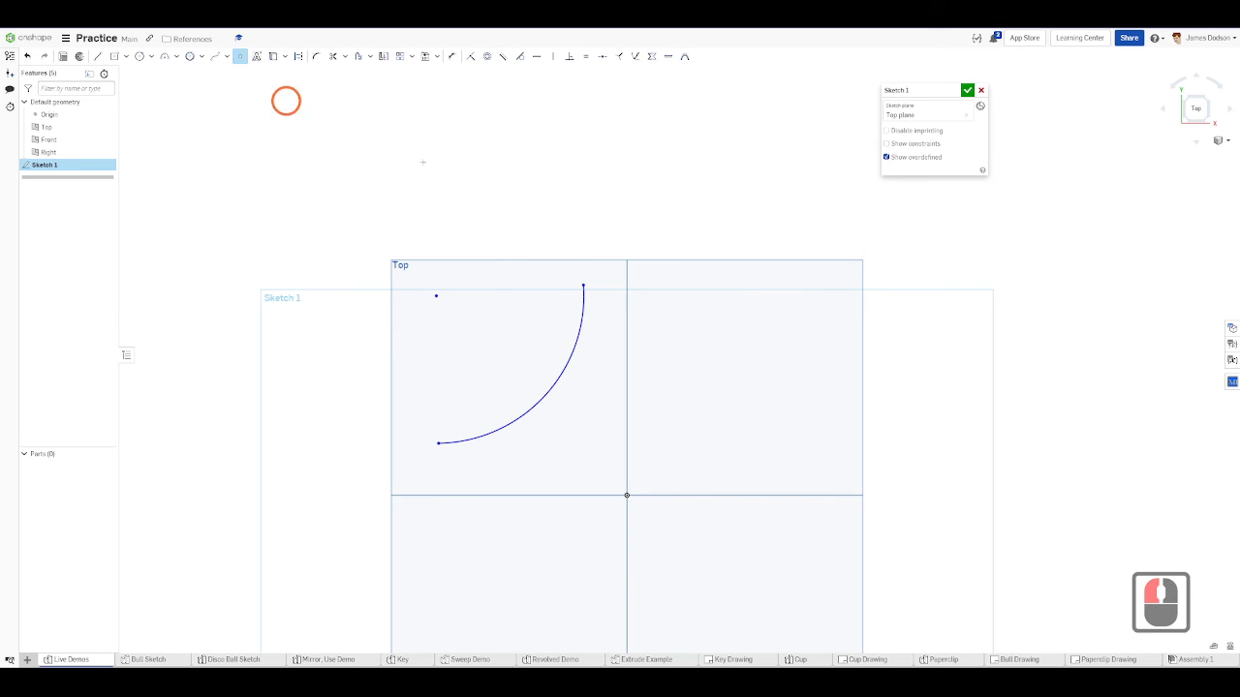
pyautogui.click(568, 358)
pyautogui.press('Escape')
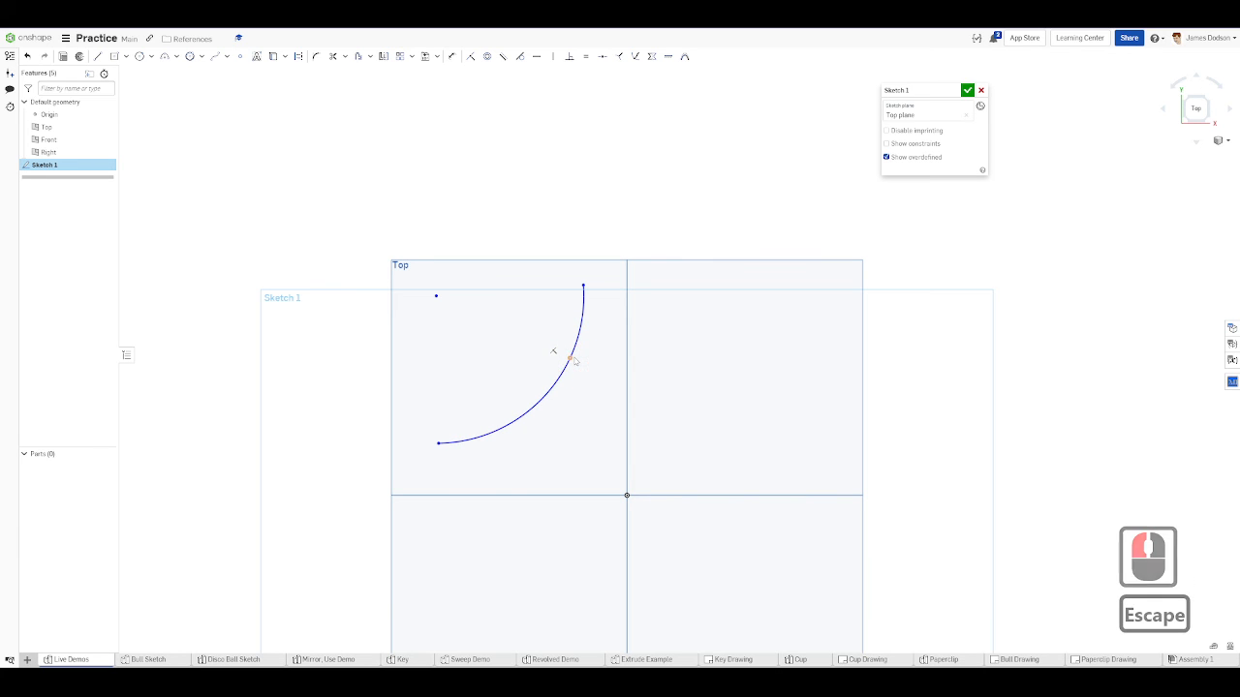
# - Apply a midpoint constraint between the sketch point and the arc
pyautogui.click(569, 359)
pyautogui.click(603, 56)
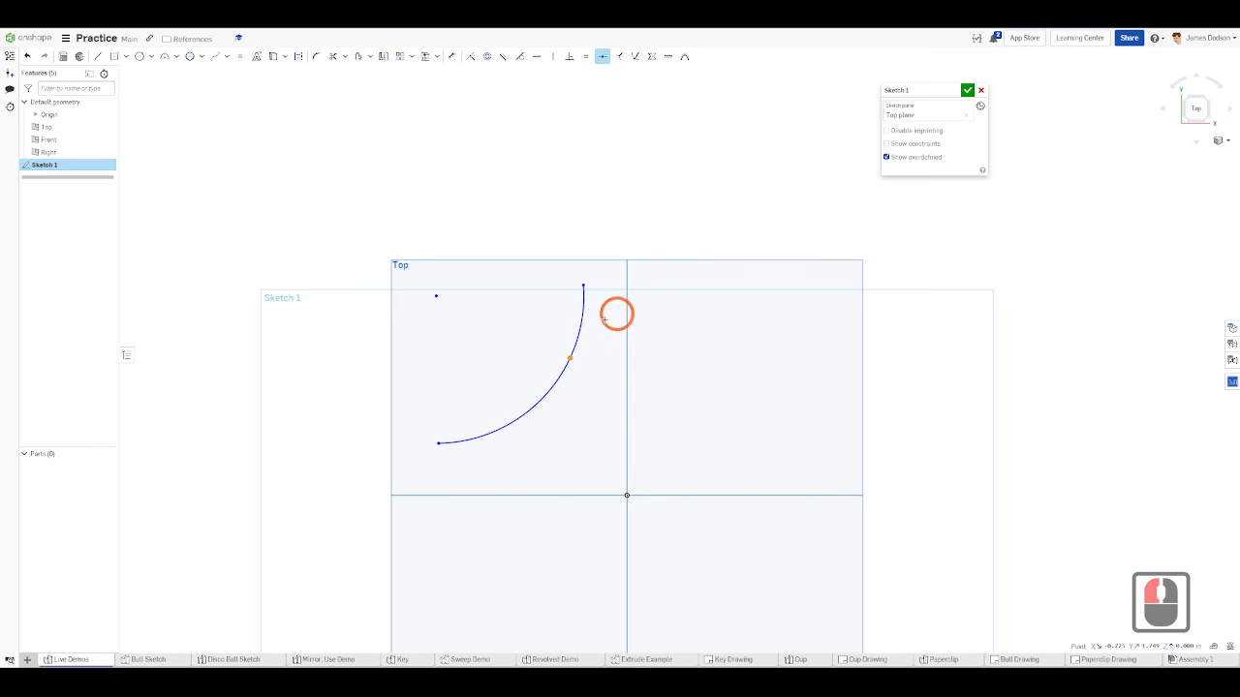
pyautogui.click(578, 329)
pyautogui.press('Escape')
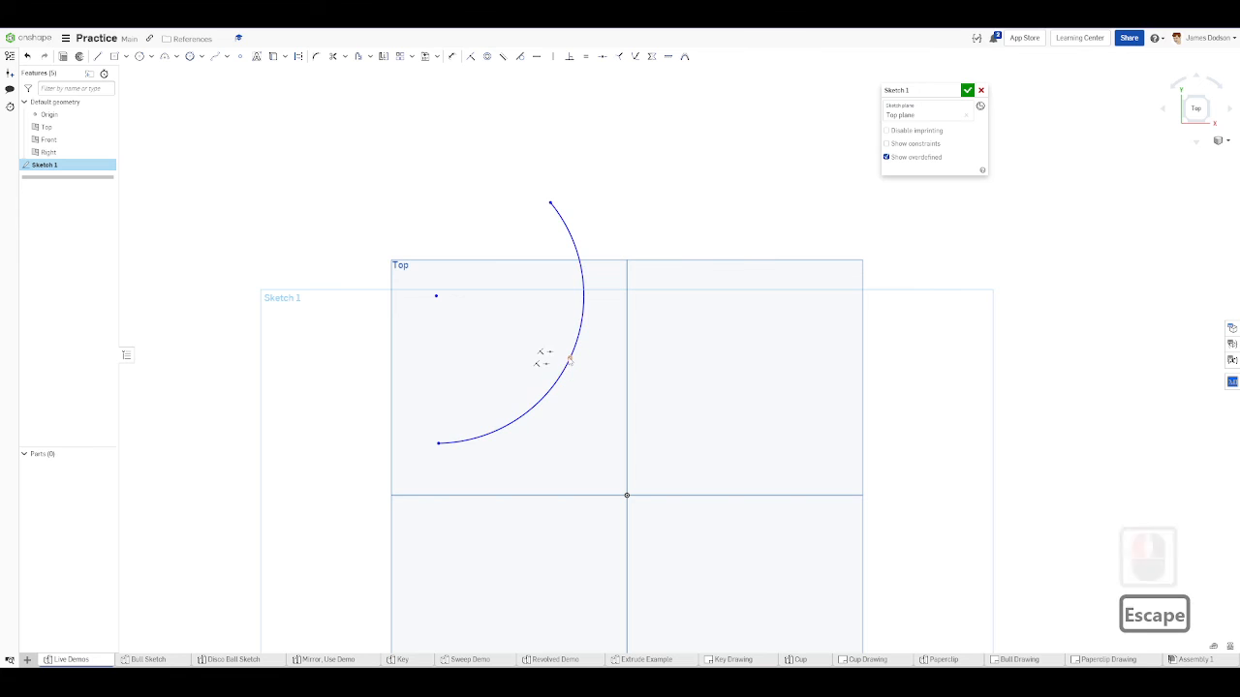
# - Move the arc's midpoint slightly to the right to test the constraint, and delete the arc and the point
pyautogui.moveTo(568, 356)
pyautogui.mouseDown()
pyautogui.moveTo(569, 378)
pyautogui.moveTo(577, 360)
pyautogui.mouseUp()
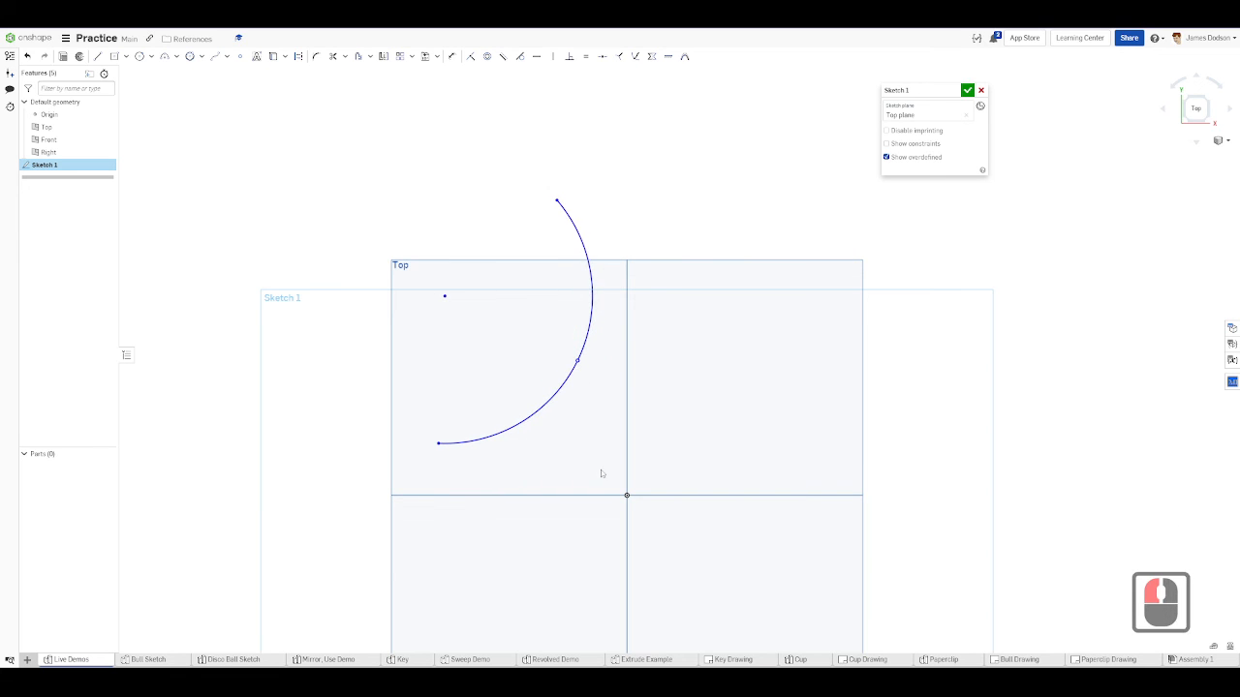
pyautogui.moveTo(601, 468); pyautogui.dragTo(360, 192)
pyautogui.press('Delete')
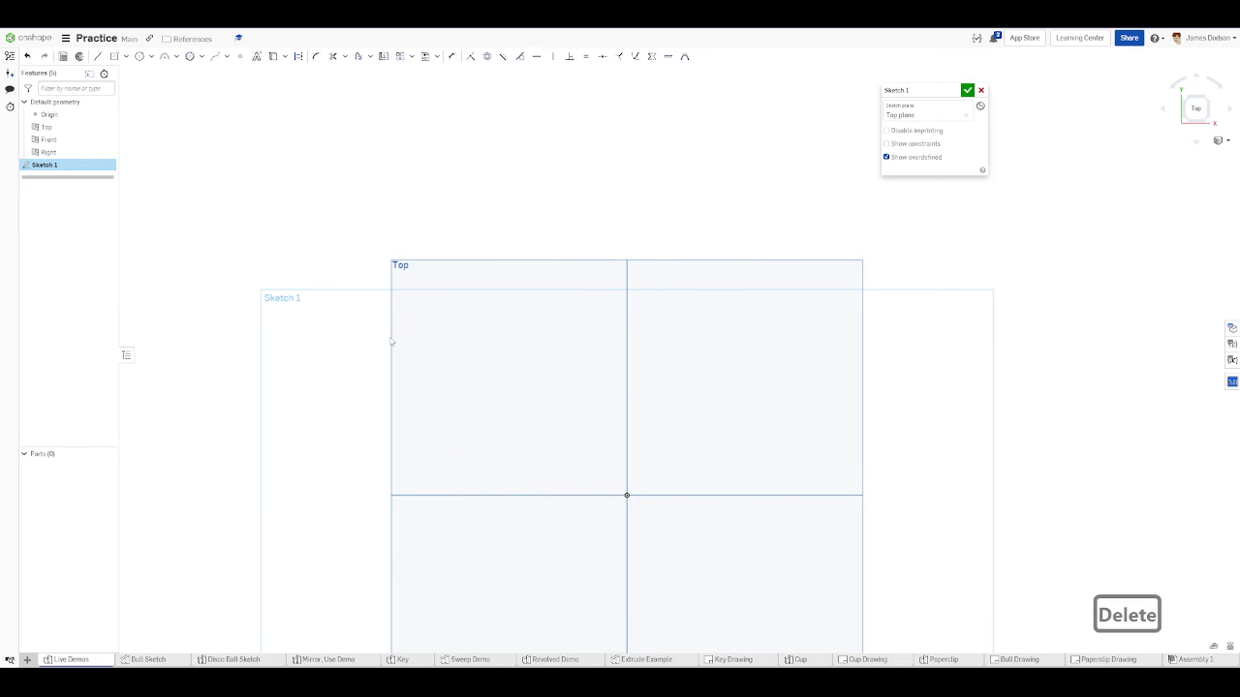
pyautogui.press('ctrl')
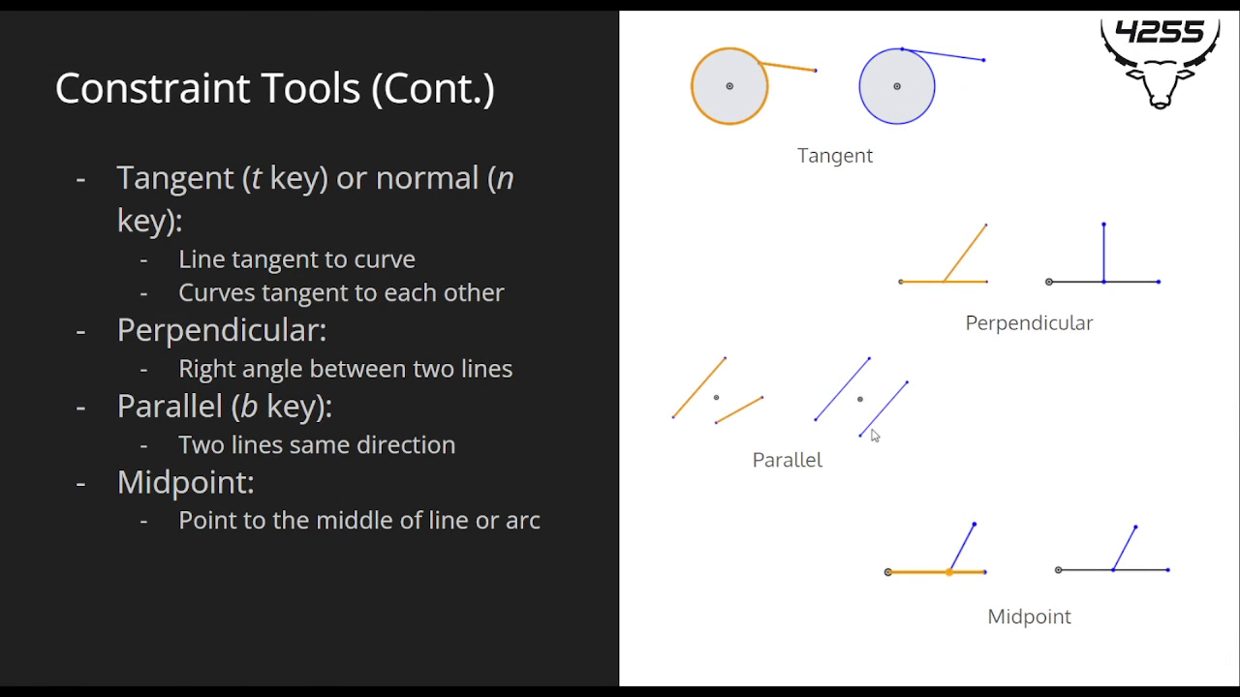
pyautogui.click(991, 400)
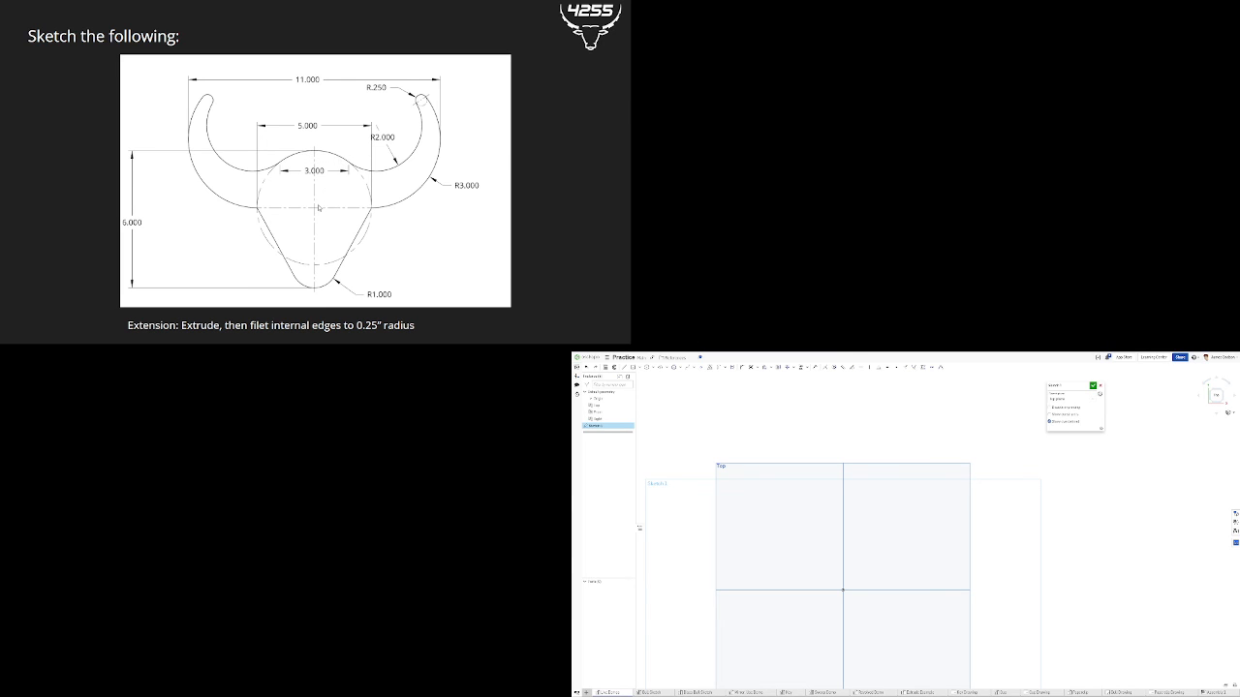
# - Sketch a three-point arc above the origin and apply a concentric constraint between the arc and the origin
pyautogui.press('a')
pyautogui.click(804, 519)
pyautogui.click(913, 528)
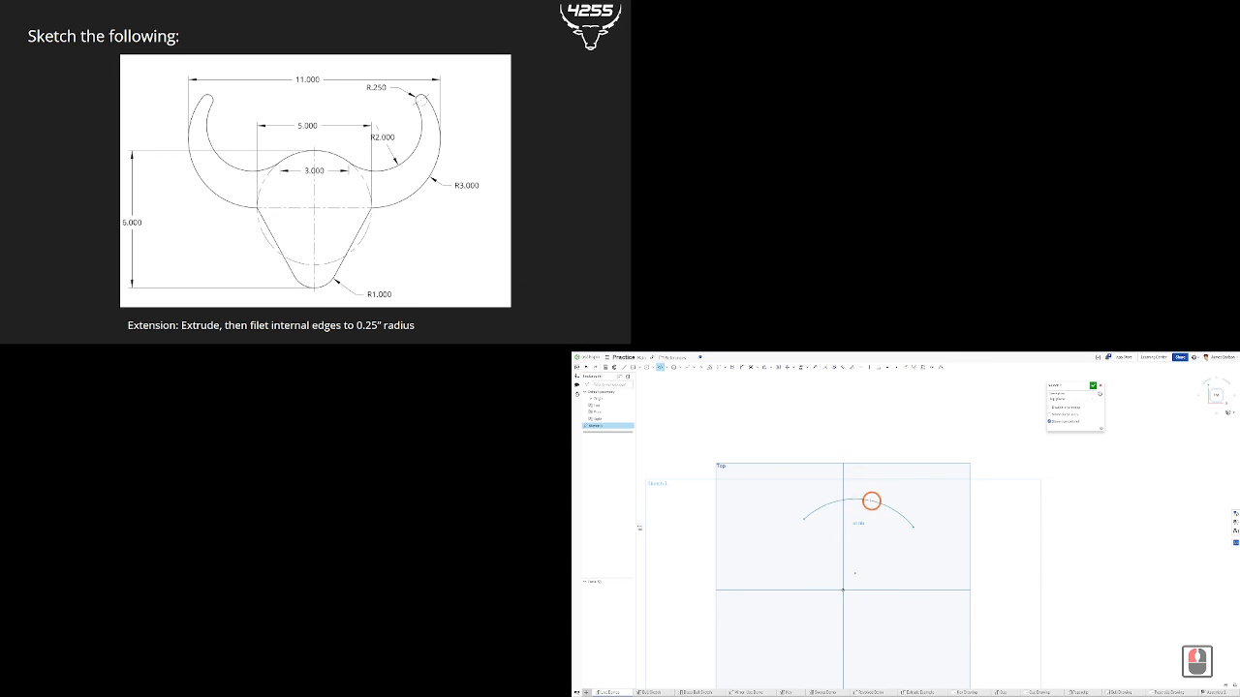
pyautogui.click(869, 500)
pyautogui.click(841, 590)
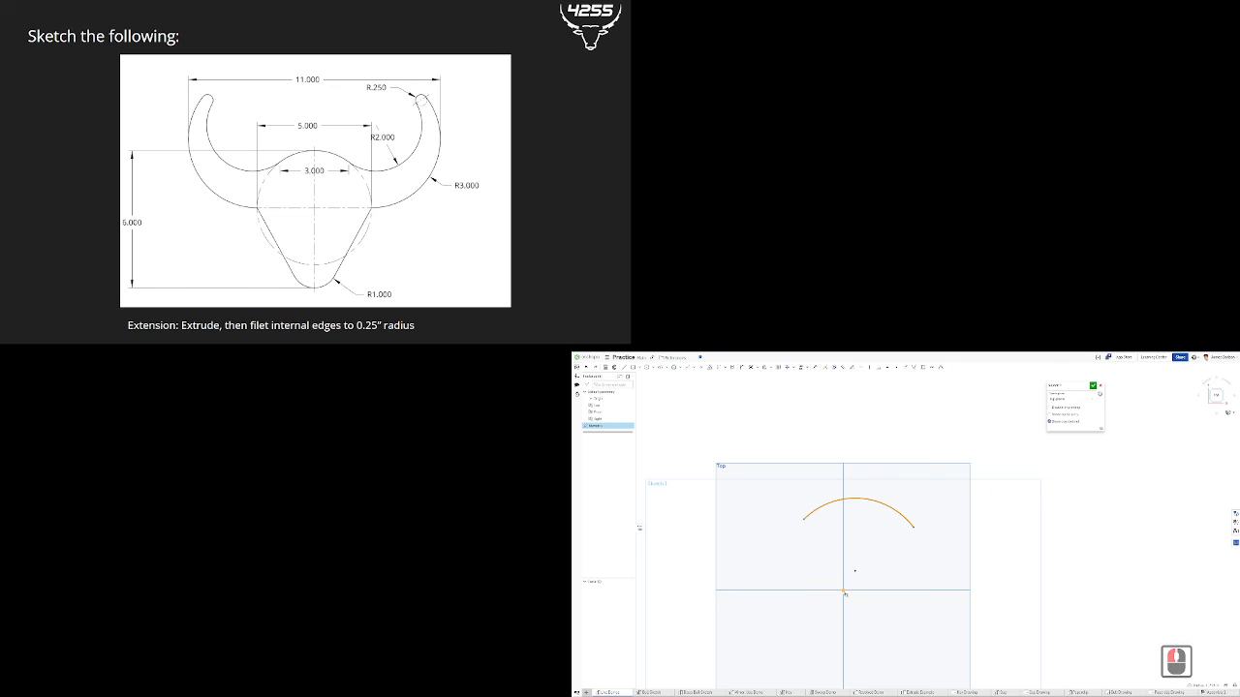
pyautogui.click(833, 367)
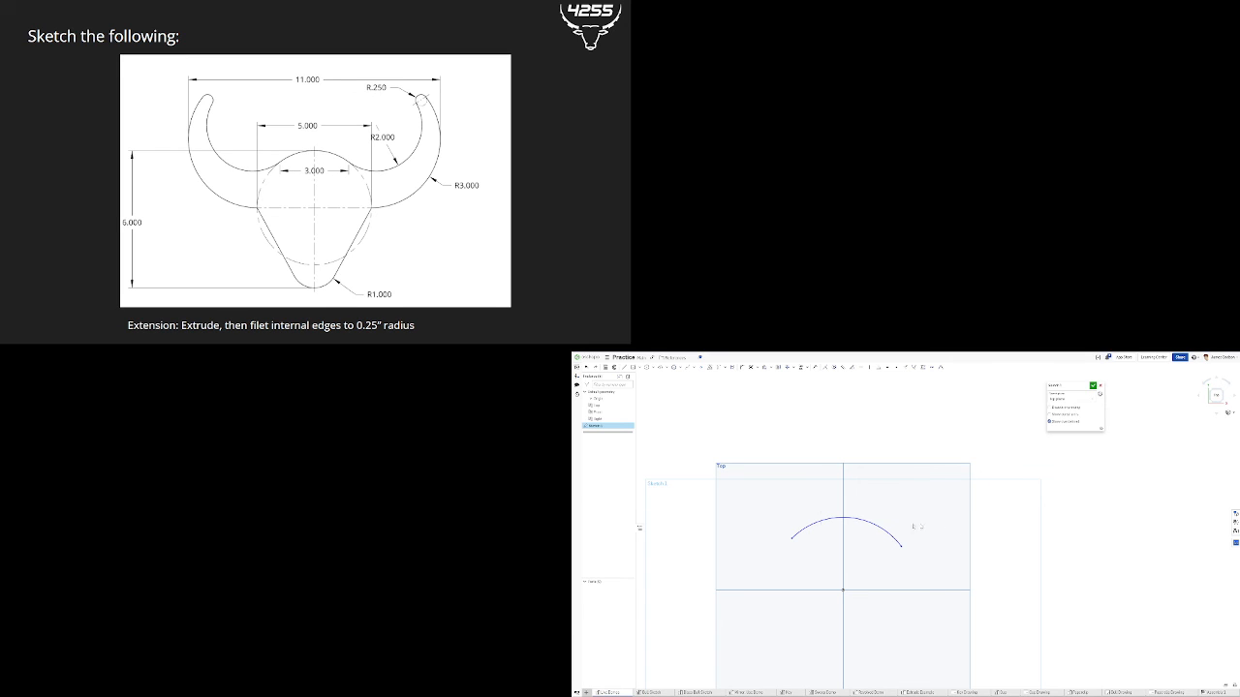
pyautogui.scroll(1, 899, 554)
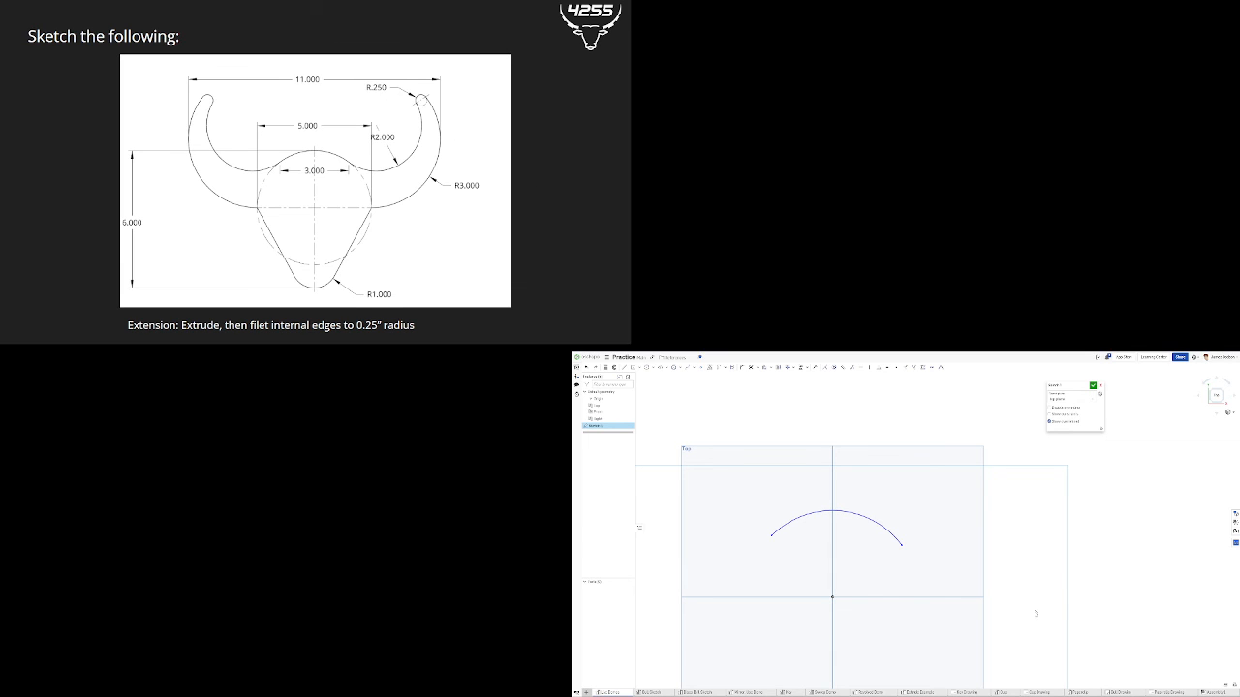
# - Dimension the horizontal distance between the arc's two endpoints and set it to 3
pyautogui.click(772, 535)
pyautogui.doubleClick(879, 545)
pyautogui.scroll(-3, 879, 546)
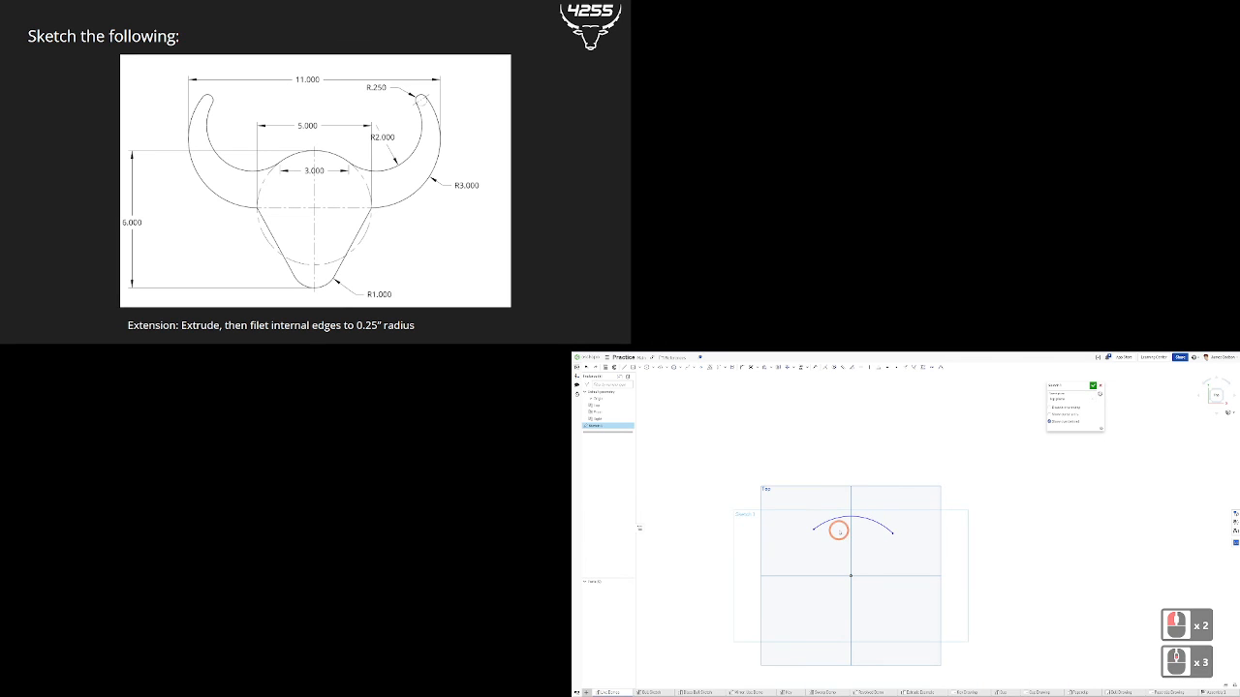
pyautogui.scroll(2, 838, 530)
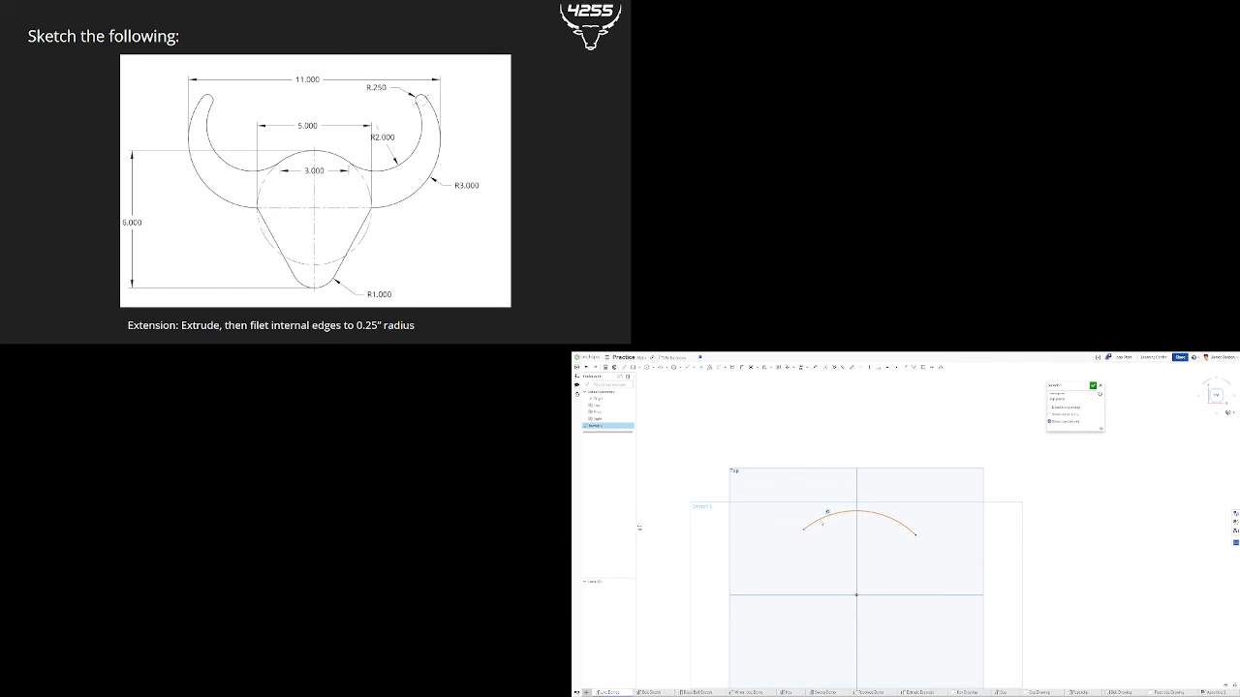
pyautogui.press('d')
pyautogui.click(803, 530)
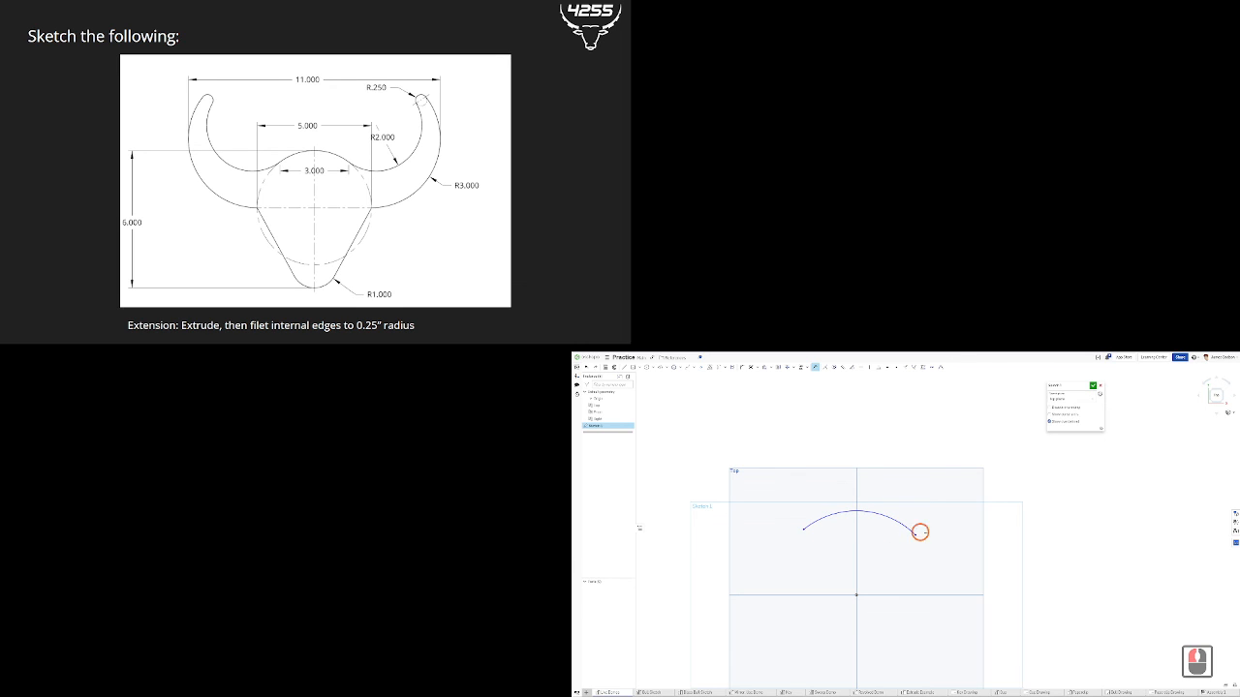
pyautogui.click(916, 535)
pyautogui.click(840, 493)
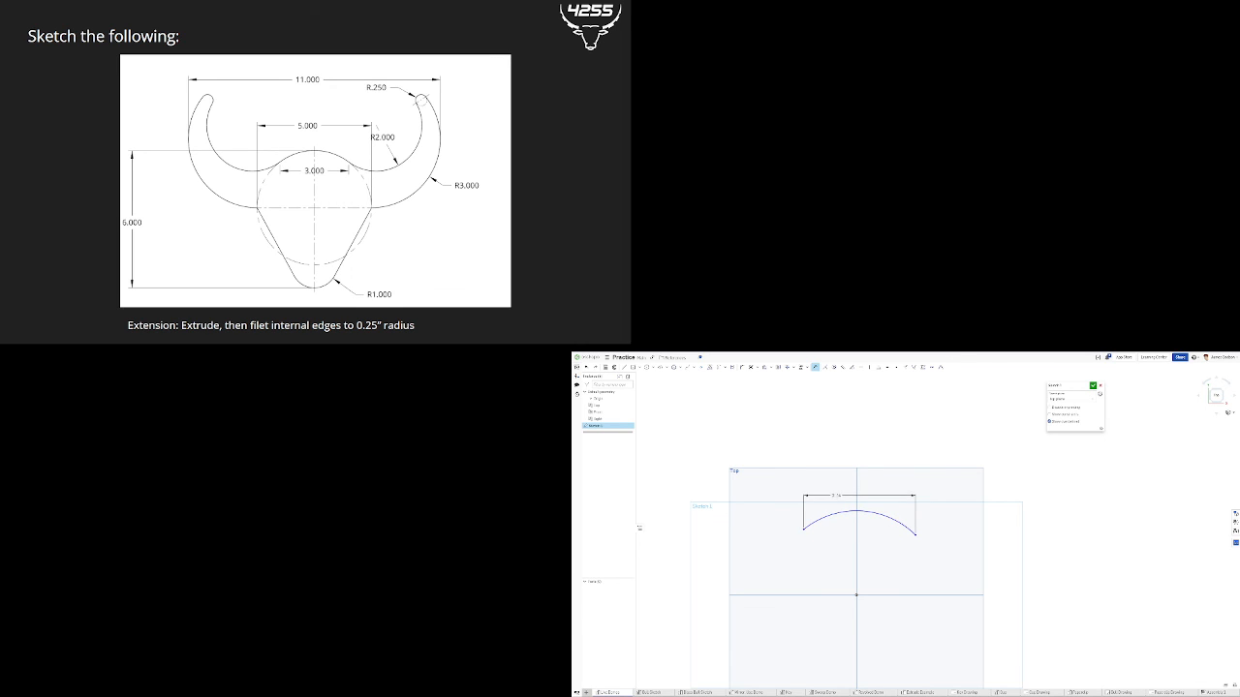
pyautogui.write('3')
pyautogui.press('Return')
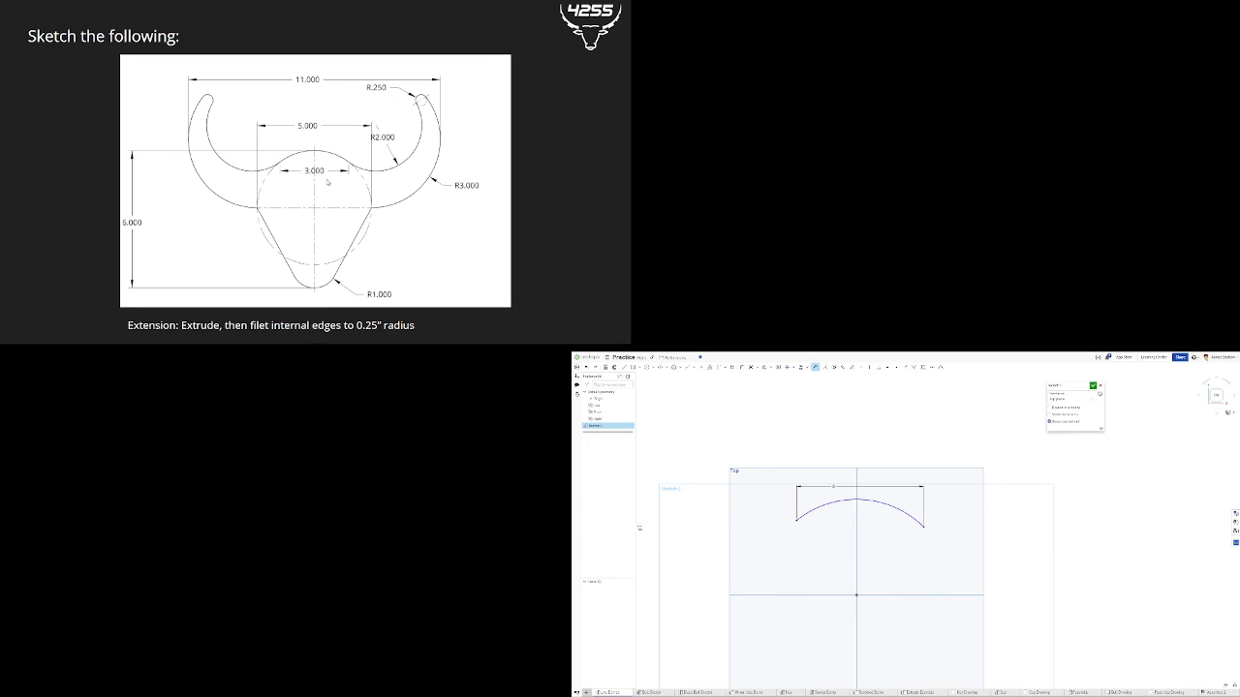
pyautogui.press('Escape')
# - Sketch a large three-point arc from the head arc's left endpoint, curving out and up as the left horn's inner edge
pyautogui.scroll(4, 802, 533)
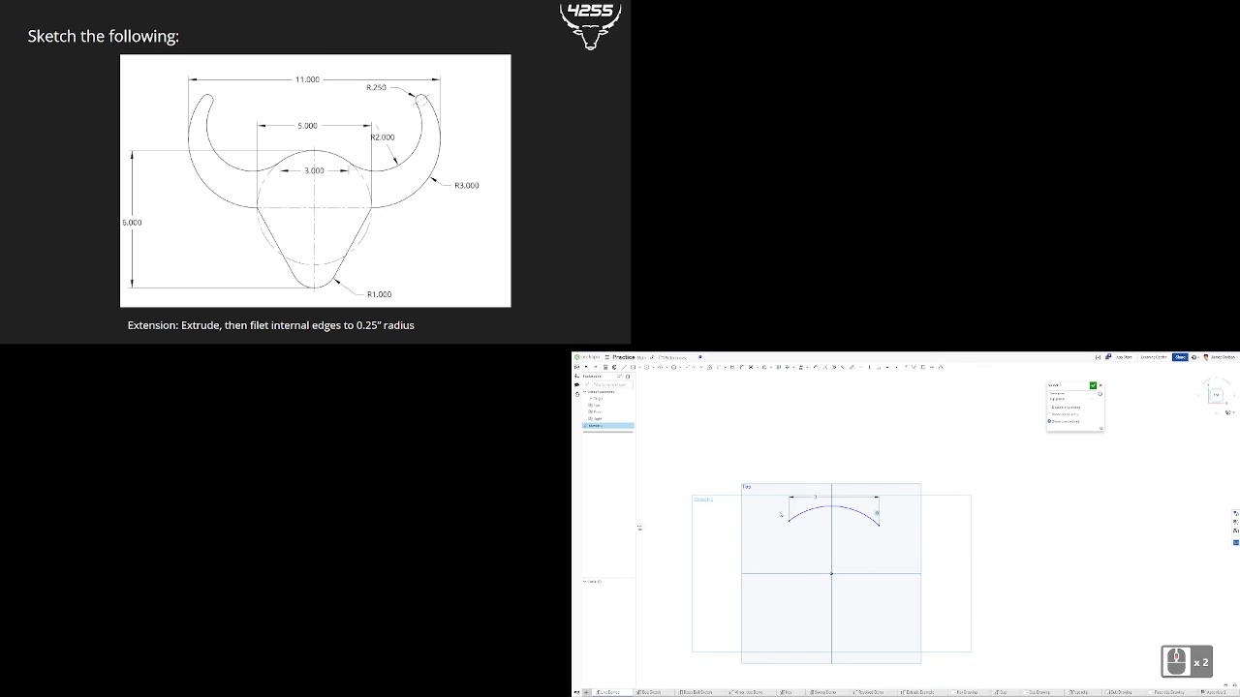
pyautogui.press('a')
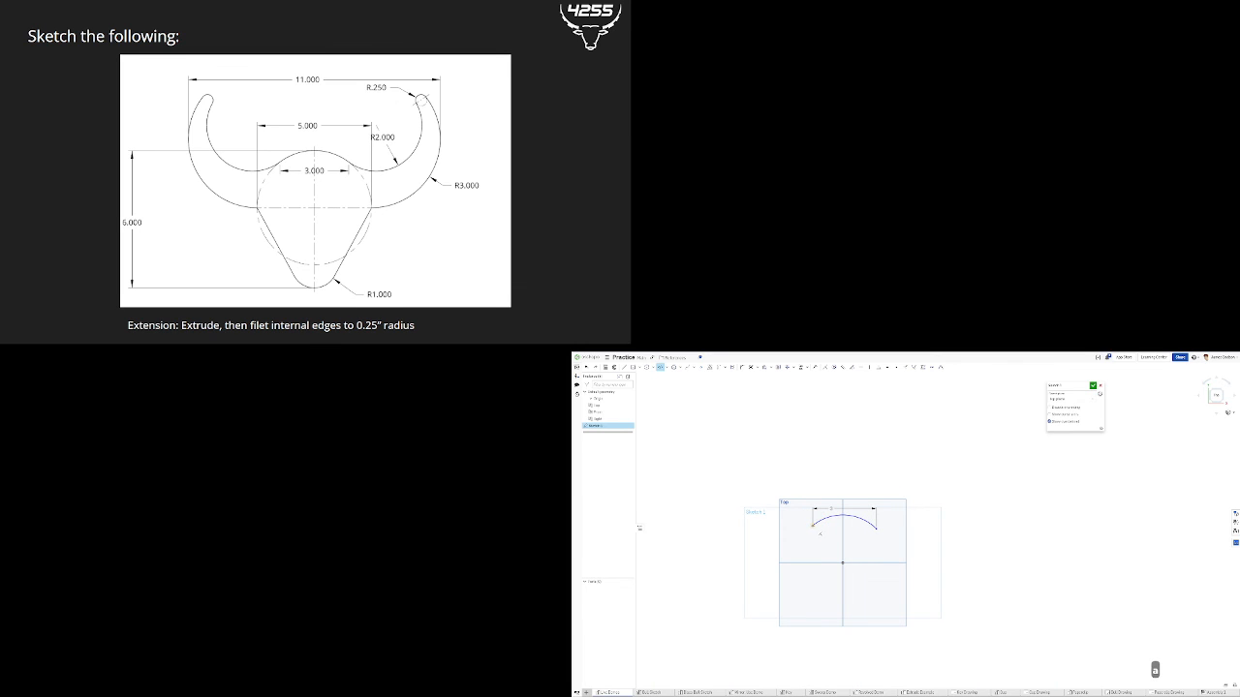
pyautogui.click(812, 526)
pyautogui.click(744, 444)
pyautogui.press('Escape')
pyautogui.scroll(4, 785, 517)
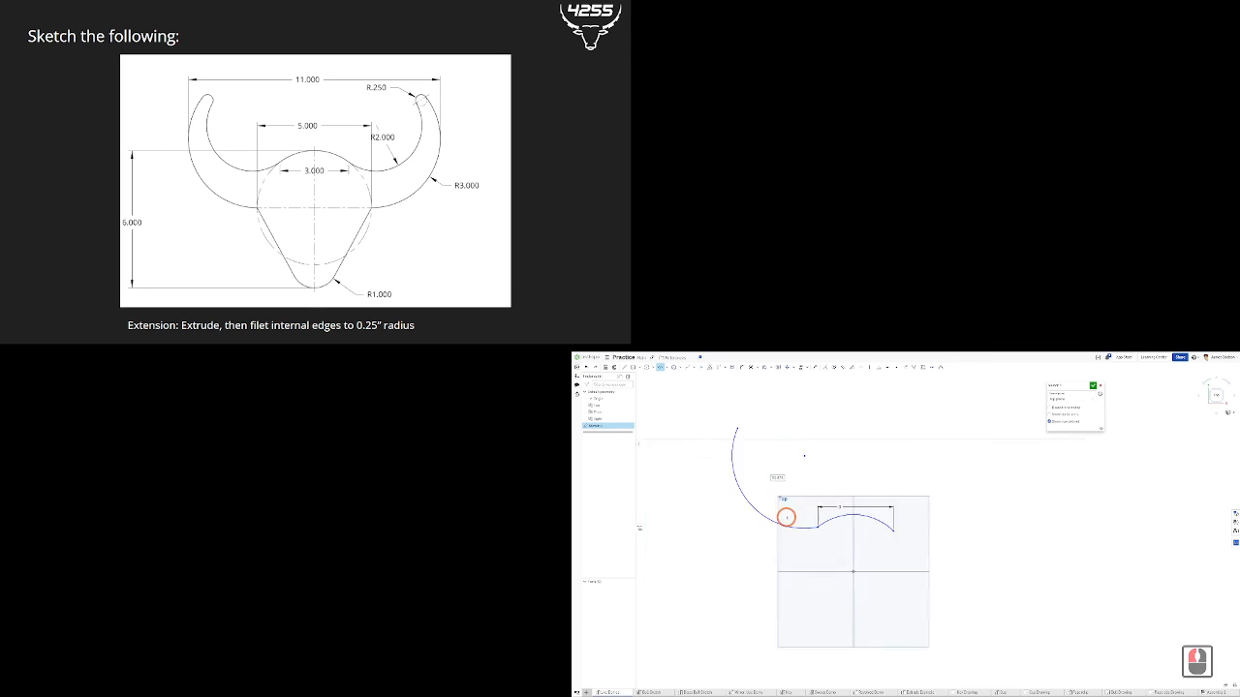
# - Apply a tangent constraint between the inner horn arc and the head arc
pyautogui.click(814, 530)
pyautogui.keyDown('shift'); pyautogui.click(840, 521); pyautogui.keyUp('shift')
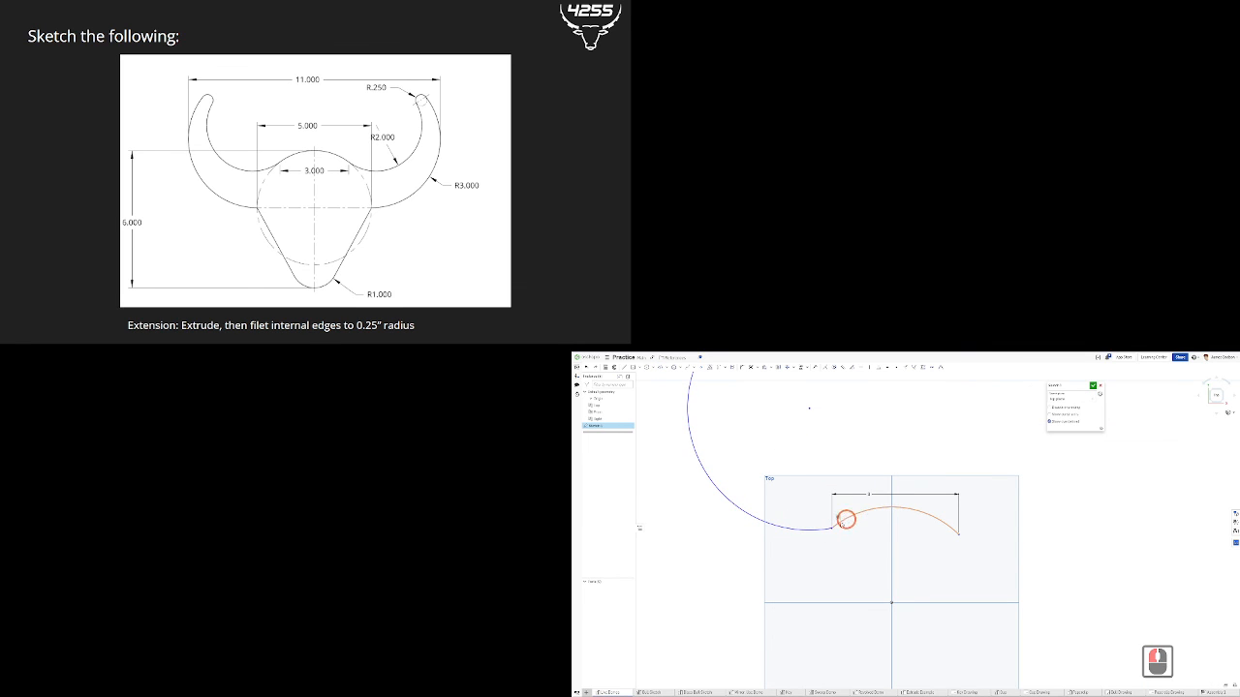
pyautogui.click(844, 555)
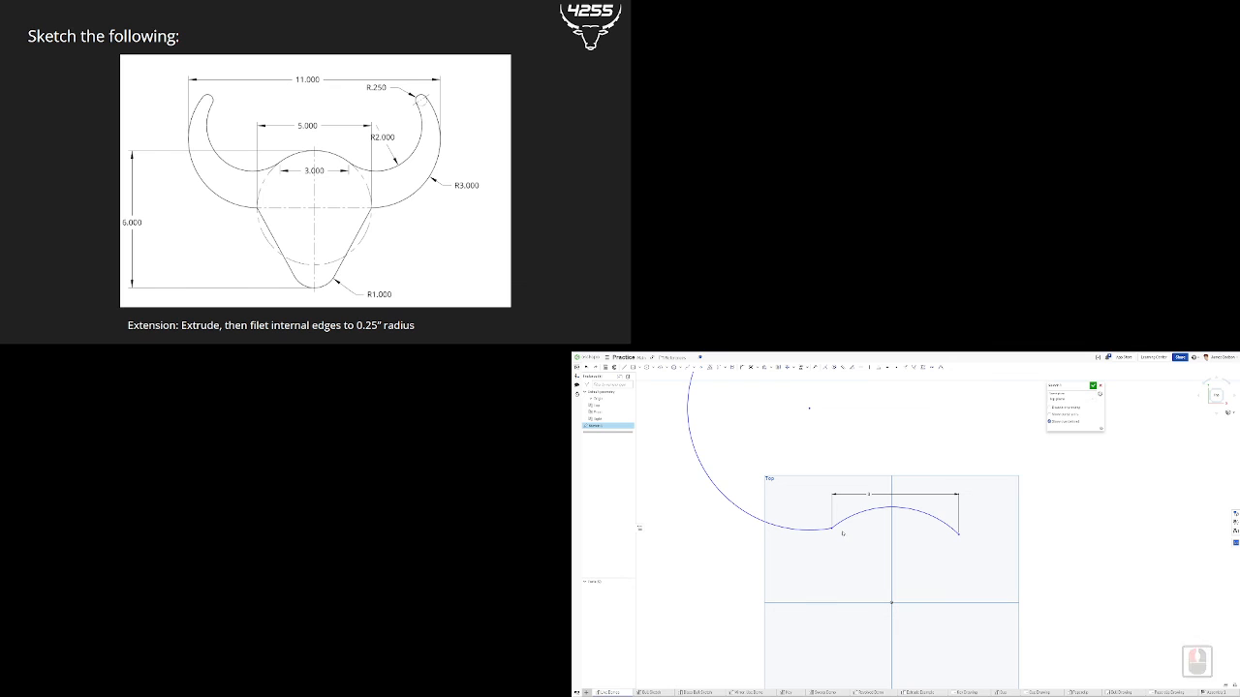
pyautogui.press('t')
pyautogui.click(855, 514)
pyautogui.click(801, 529)
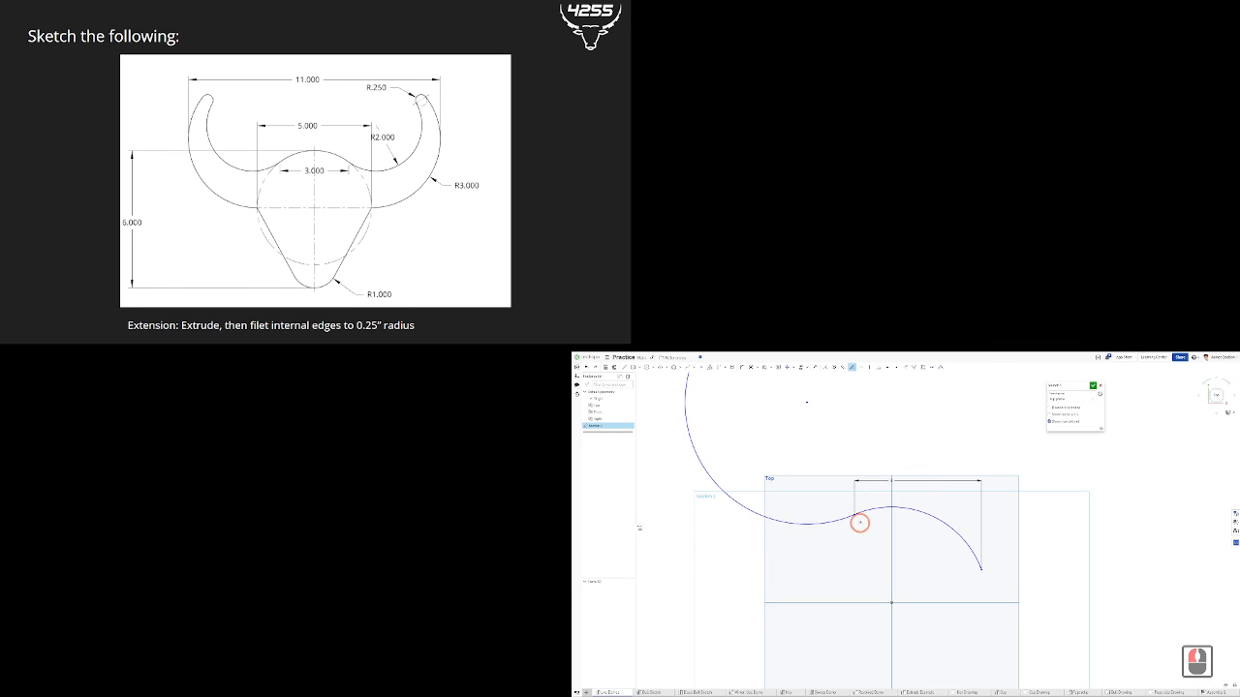
pyautogui.press('Escape')
# - Move the head arc's right endpoint up and apply a horizontal constraint between the arc's two endpoints
pyautogui.moveTo(981, 567); pyautogui.dragTo(953, 513)
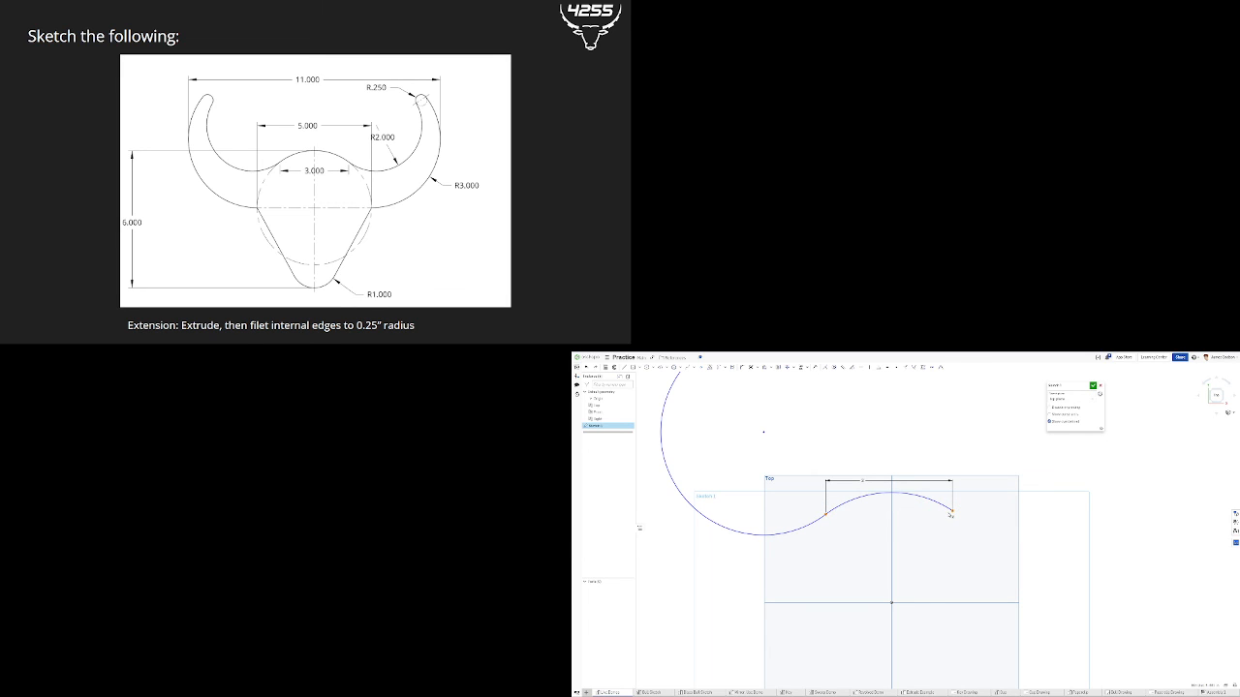
pyautogui.moveTo(950, 514); pyautogui.dragTo(949, 514)
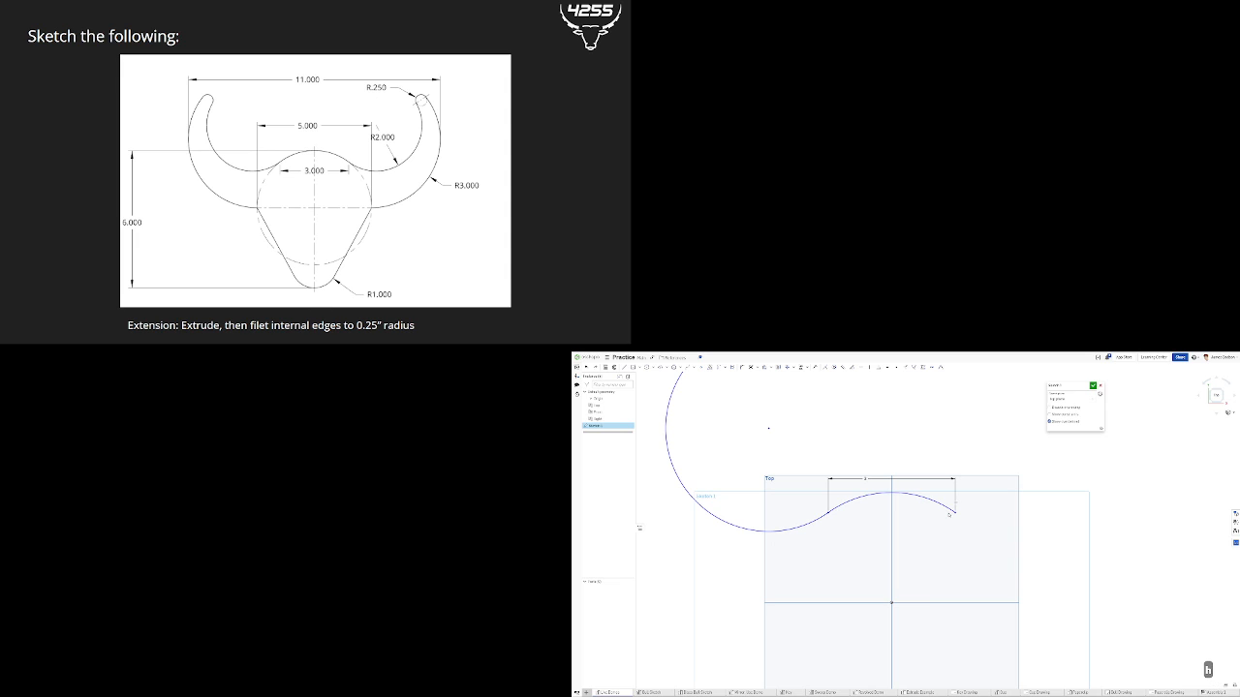
pyautogui.scroll(-2, 948, 514)
pyautogui.scroll(-2, 944, 518)
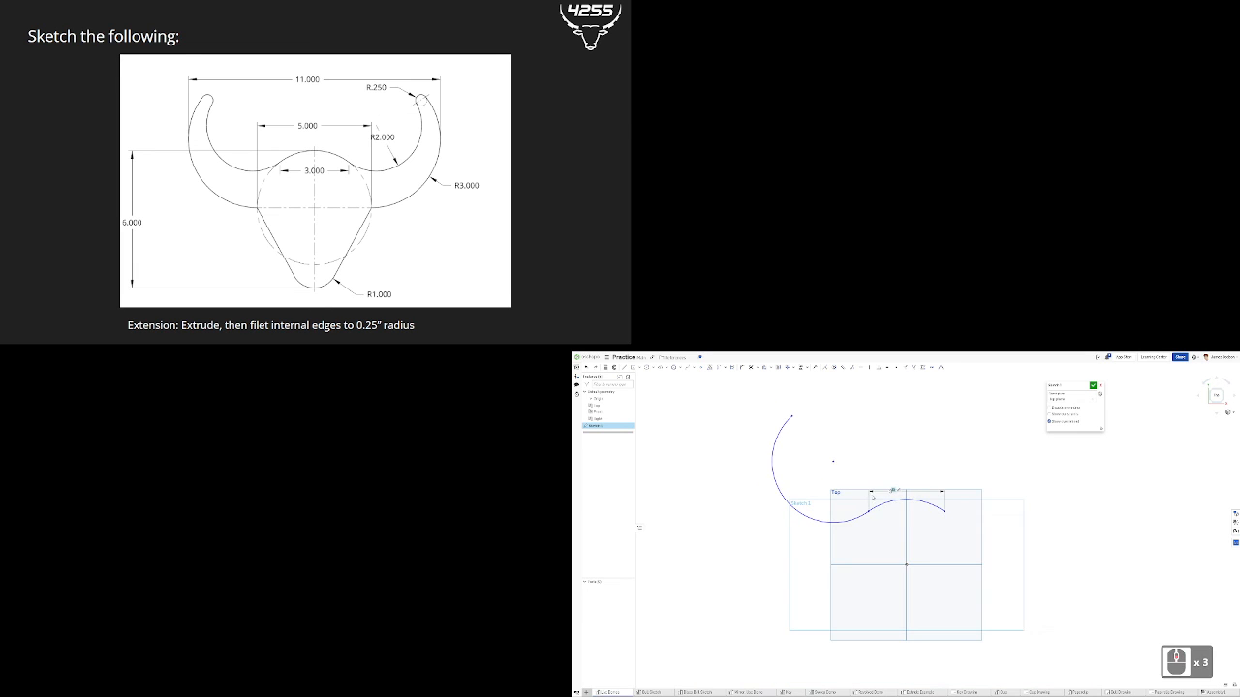
# - Sketch a small three-point arc at the upper end of the inner horn arc to form the horn tip
pyautogui.keyDown('ctrl'); pyautogui.moveTo(866, 500); pyautogui.dragTo(874, 539, button='right'); pyautogui.keyUp('ctrl')
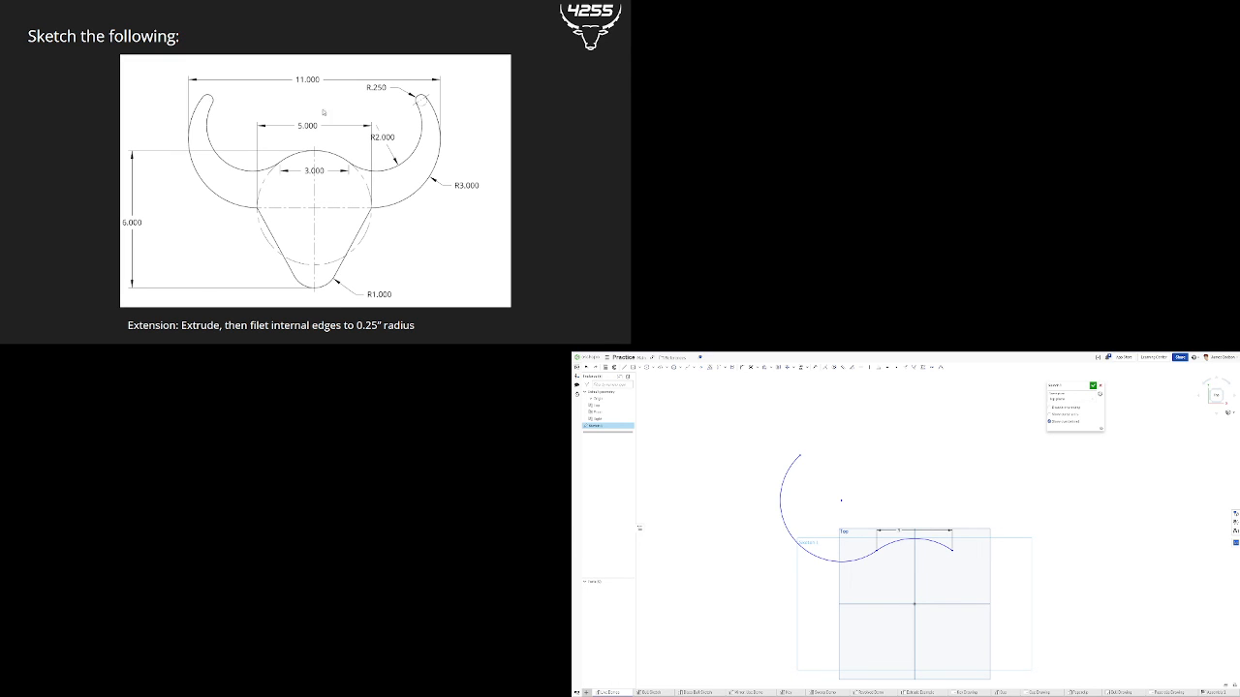
pyautogui.scroll(3, 957, 571)
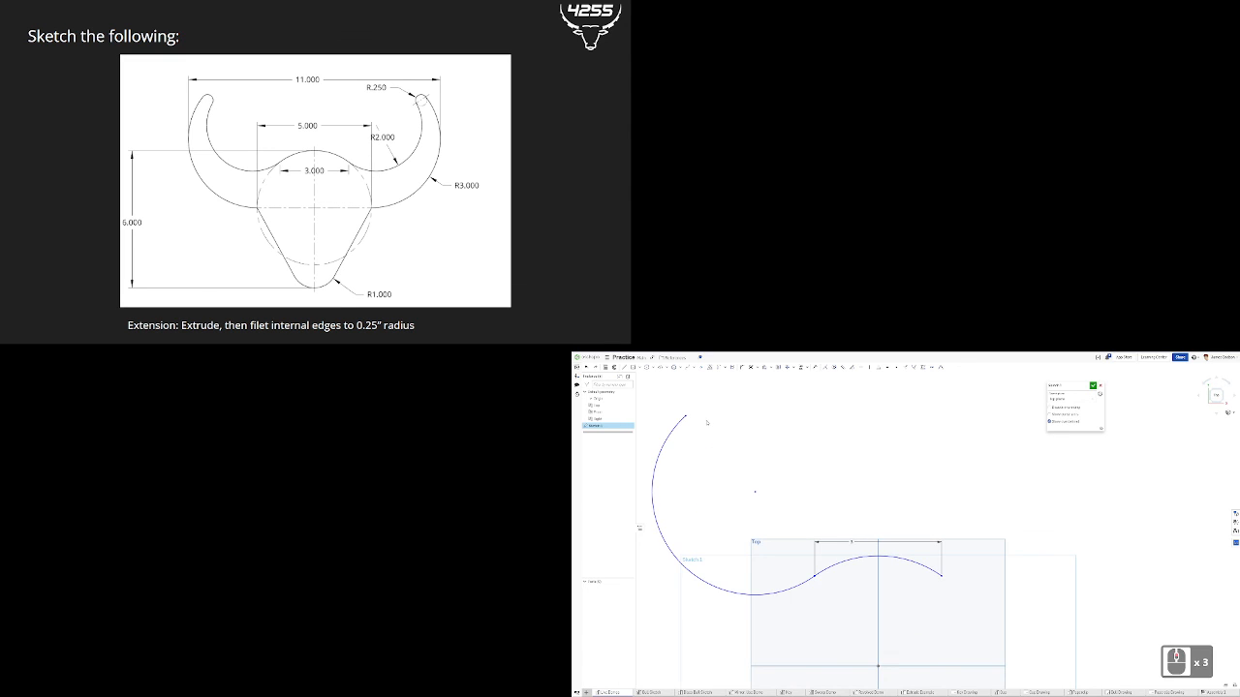
pyautogui.moveTo(707, 424); pyautogui.dragTo(759, 466, button='middle')
pyautogui.press('a')
pyautogui.click(741, 459)
pyautogui.click(725, 441)
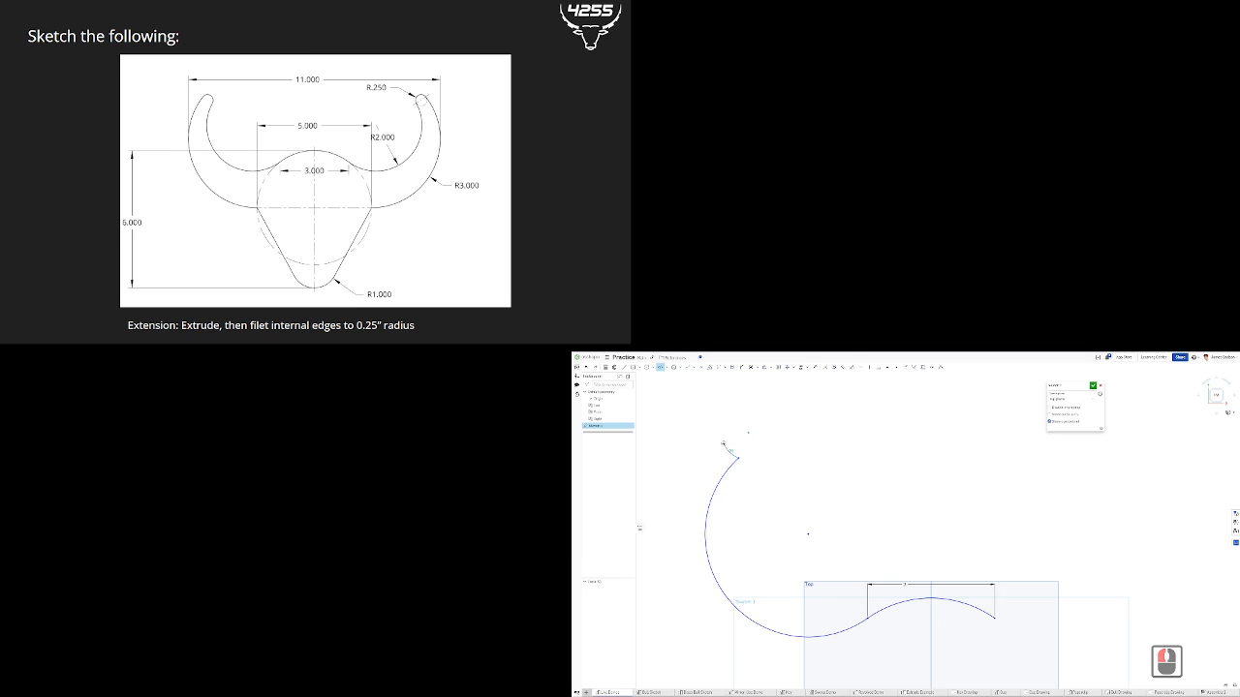
pyautogui.click(722, 443)
pyautogui.click(738, 445)
pyautogui.scroll(-4, 737, 446)
pyautogui.moveTo(776, 471); pyautogui.dragTo(803, 476, button='middle')
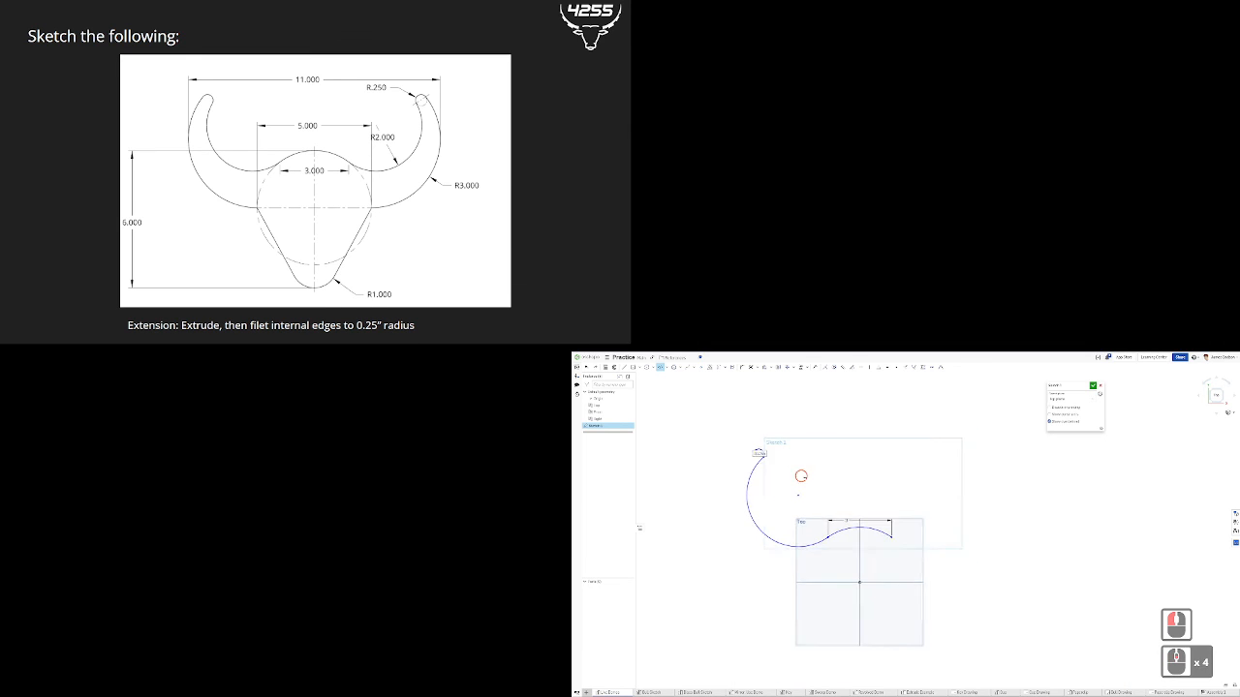
pyautogui.press('Escape')
# - Sketch the outer horn edge as a three-point arc from the tip arc's free end to below the inner horn arc, and reshape the tip
pyautogui.scroll(4, 740, 449)
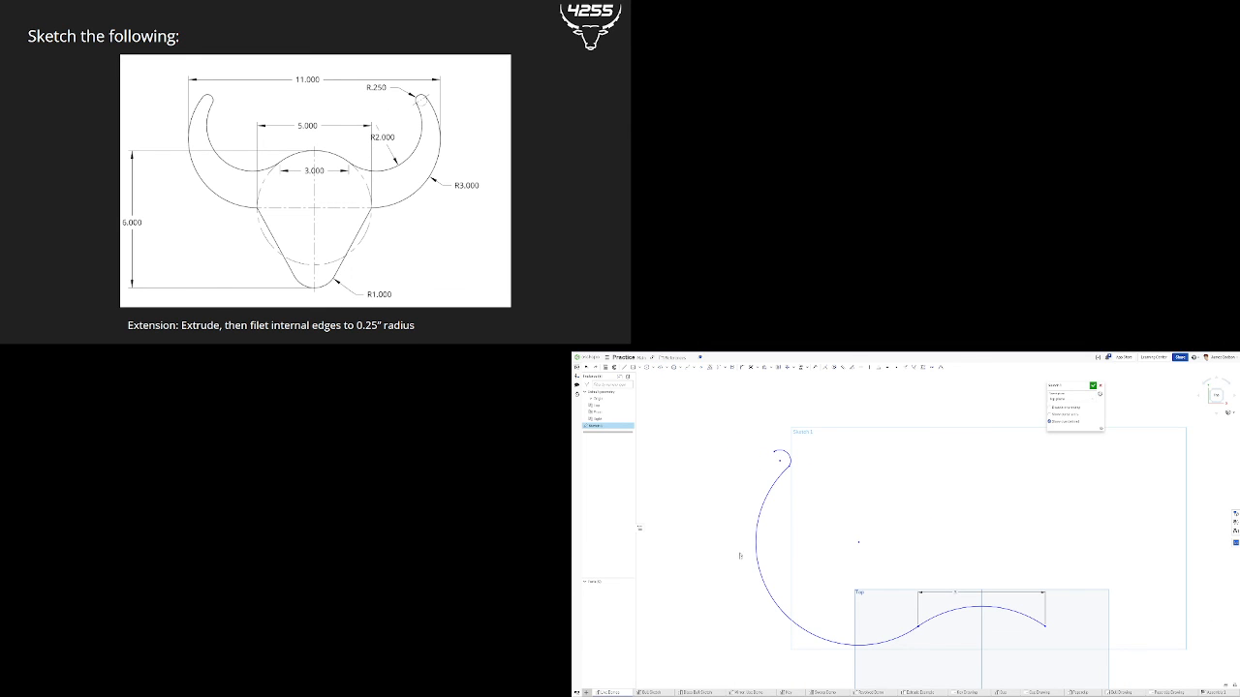
pyautogui.scroll(-3, 982, 665)
pyautogui.keyDown('ctrl'); pyautogui.moveTo(850, 544); pyautogui.dragTo(839, 506, button='right'); pyautogui.keyUp('ctrl')
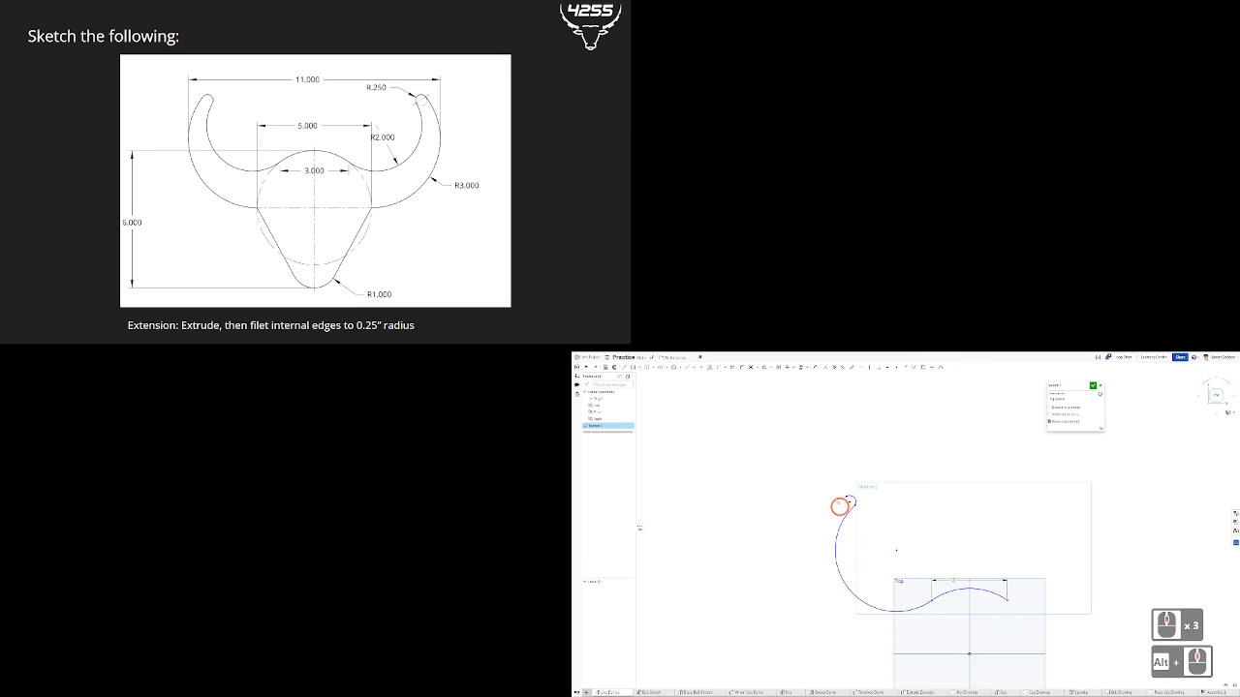
pyautogui.scroll(3, 840, 504)
pyautogui.press('a')
pyautogui.click(852, 499)
pyautogui.scroll(-4, 845, 511)
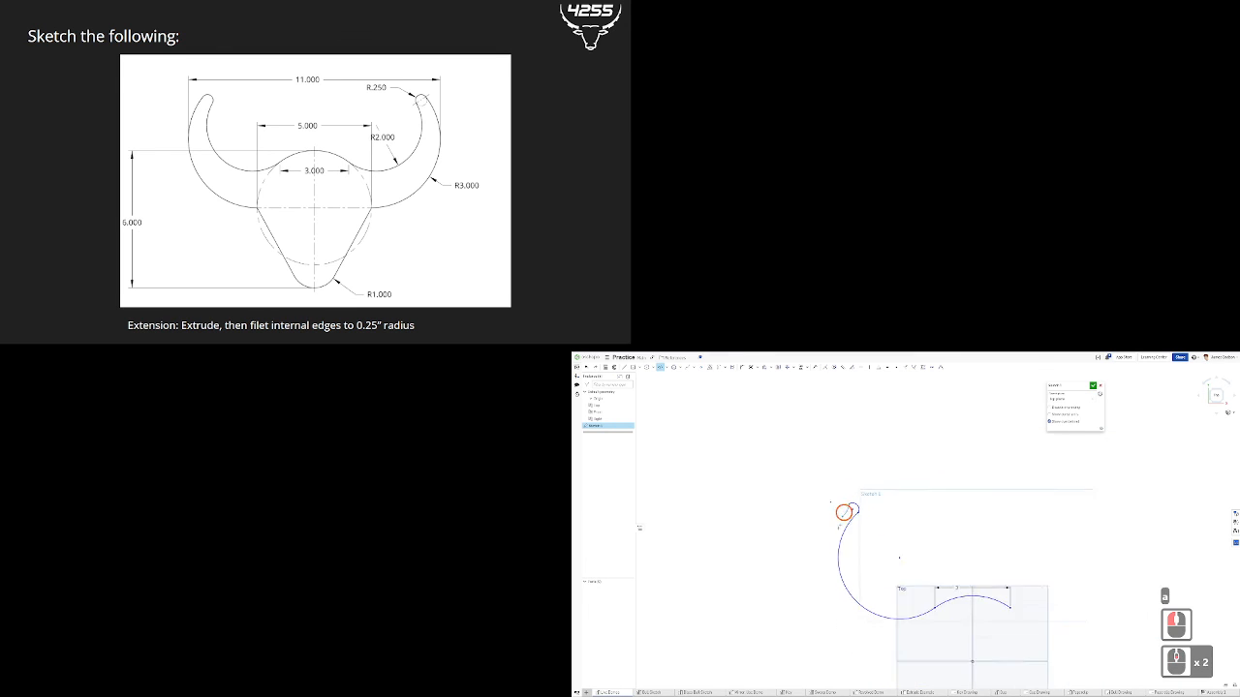
pyautogui.keyDown('alt'); pyautogui.moveTo(836, 577); pyautogui.dragTo(816, 513, button='middle'); pyautogui.keyUp('alt')
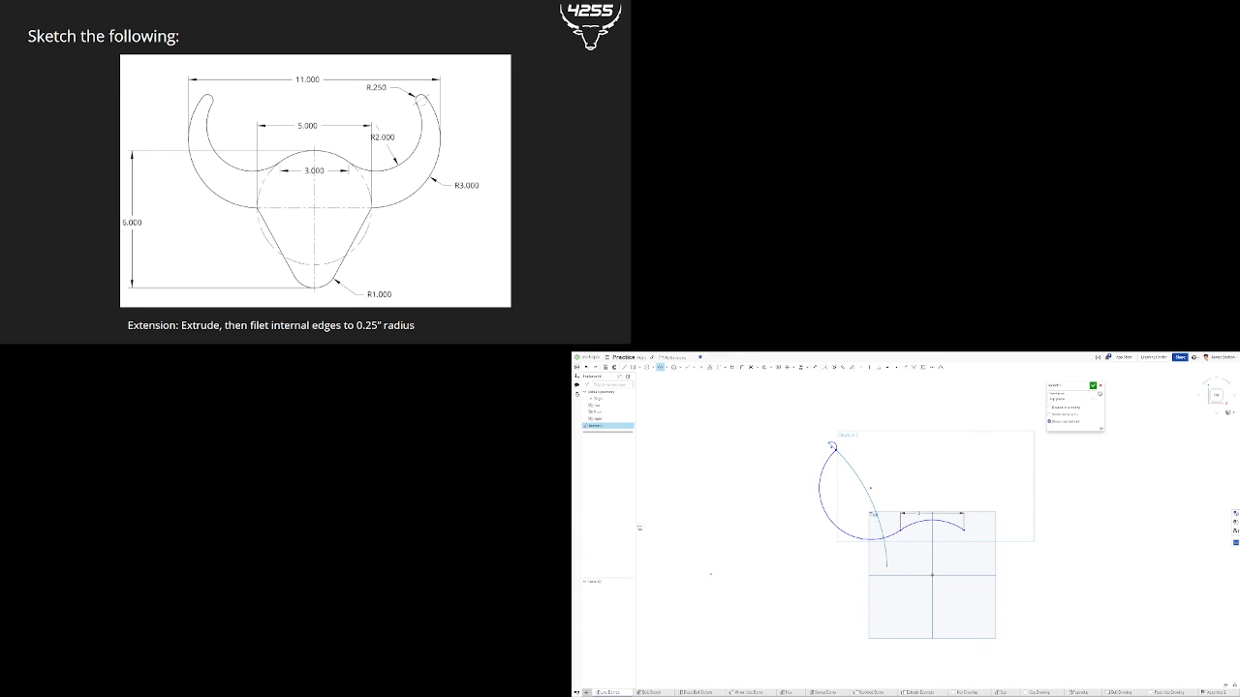
pyautogui.click(886, 565)
pyautogui.click(827, 545)
pyautogui.scroll(6, 818, 450)
pyautogui.press('Escape')
pyautogui.moveTo(820, 416)
pyautogui.mouseDown()
pyautogui.moveTo(842, 435)
pyautogui.moveTo(825, 456)
pyautogui.moveTo(856, 459)
pyautogui.moveTo(829, 476)
pyautogui.mouseUp()
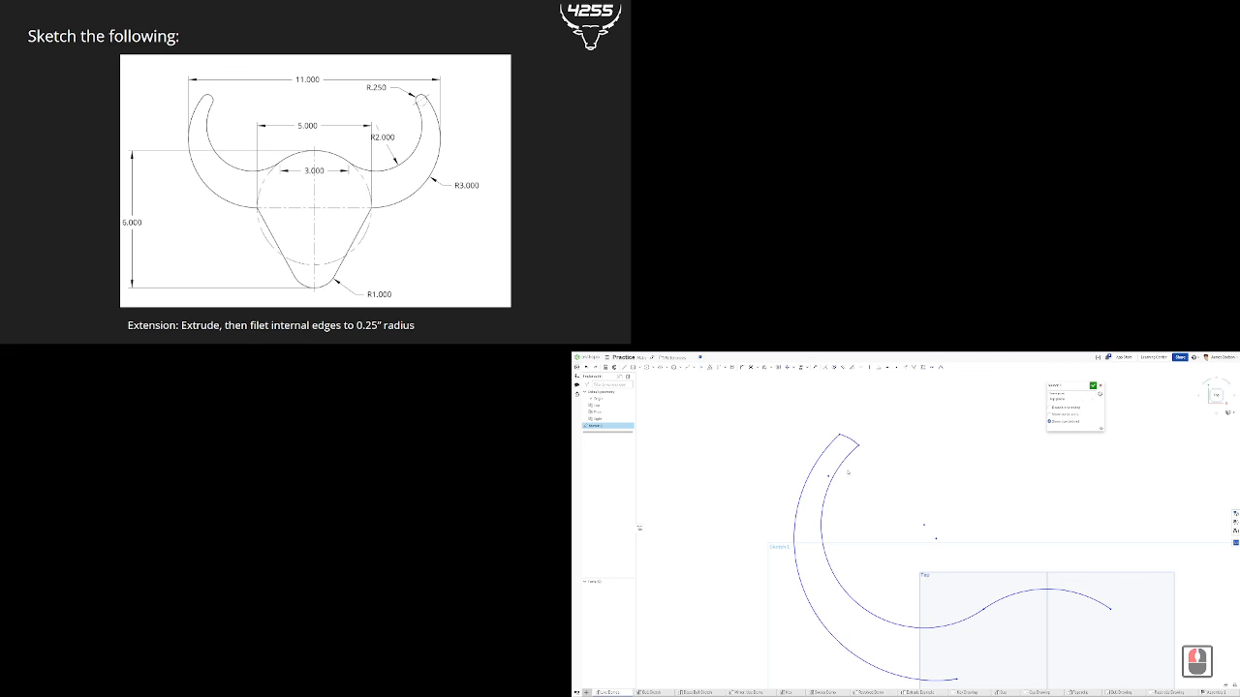
# - Apply tangent constraints between the tip arc and both the inner and outer horn arcs, and move the tip to adjust the horn's shape
pyautogui.scroll(-2, 852, 447)
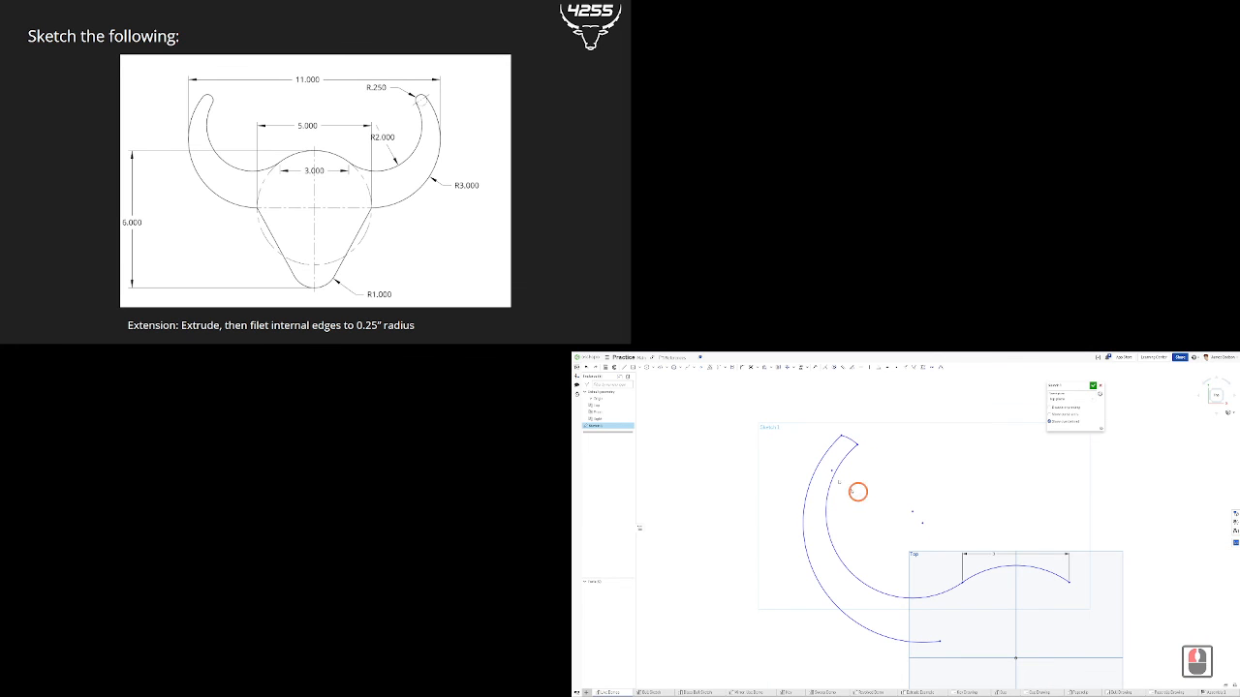
pyautogui.scroll(3, 843, 453)
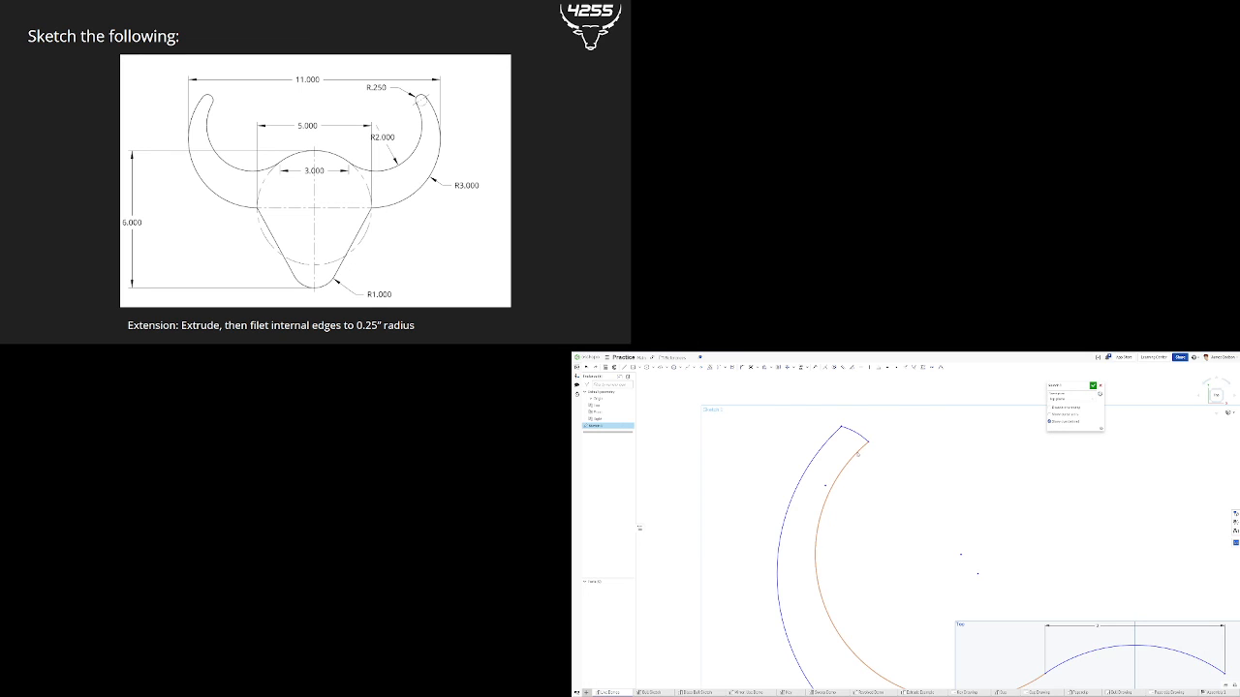
pyautogui.press('t')
pyautogui.click(862, 439)
pyautogui.click(863, 442)
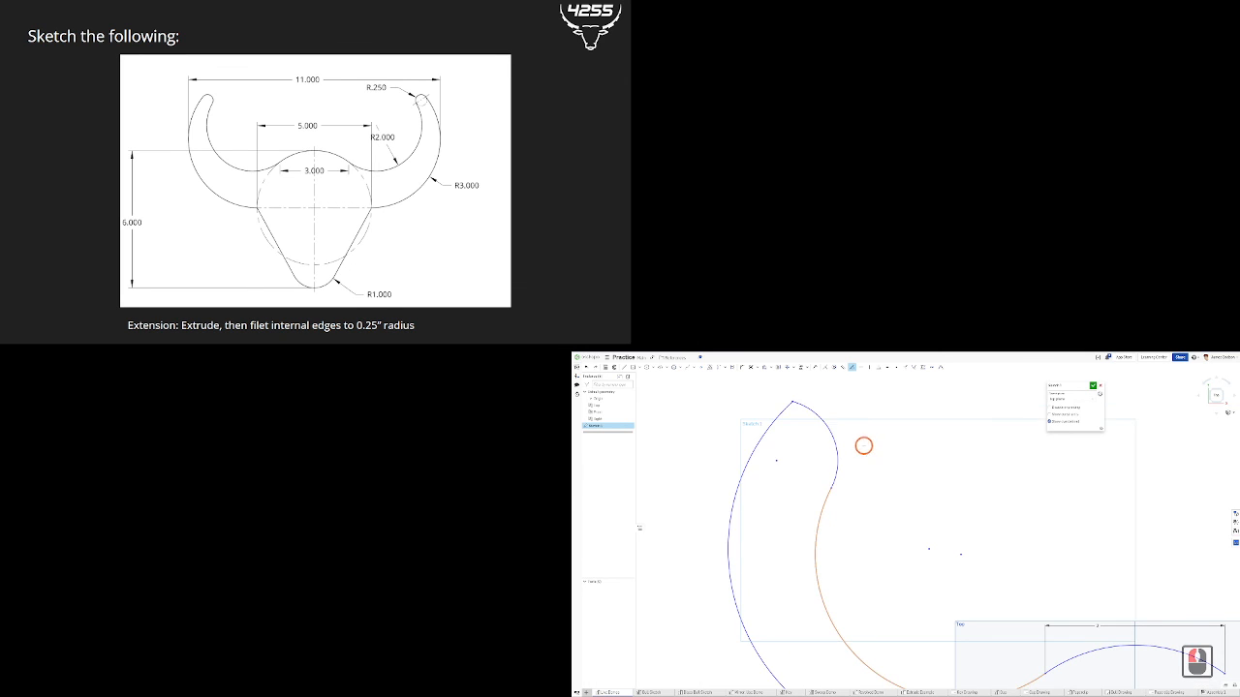
pyautogui.scroll(2, 811, 412)
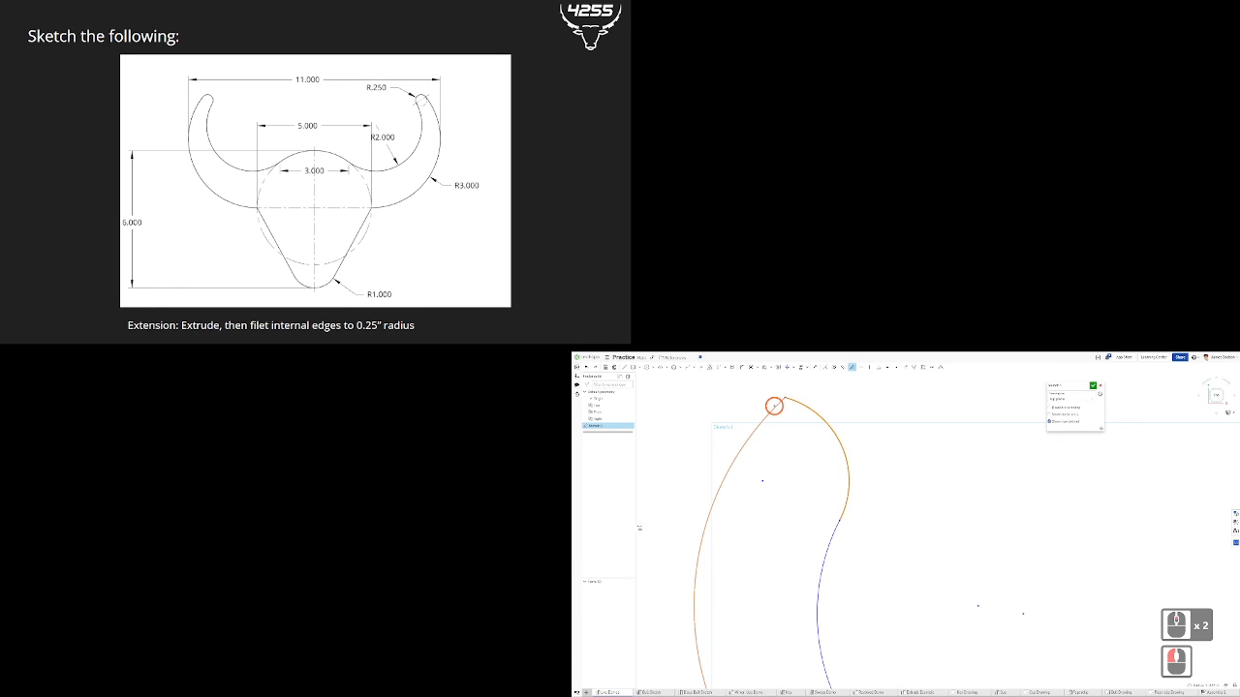
pyautogui.scroll(-7, 775, 406)
pyautogui.press('Escape')
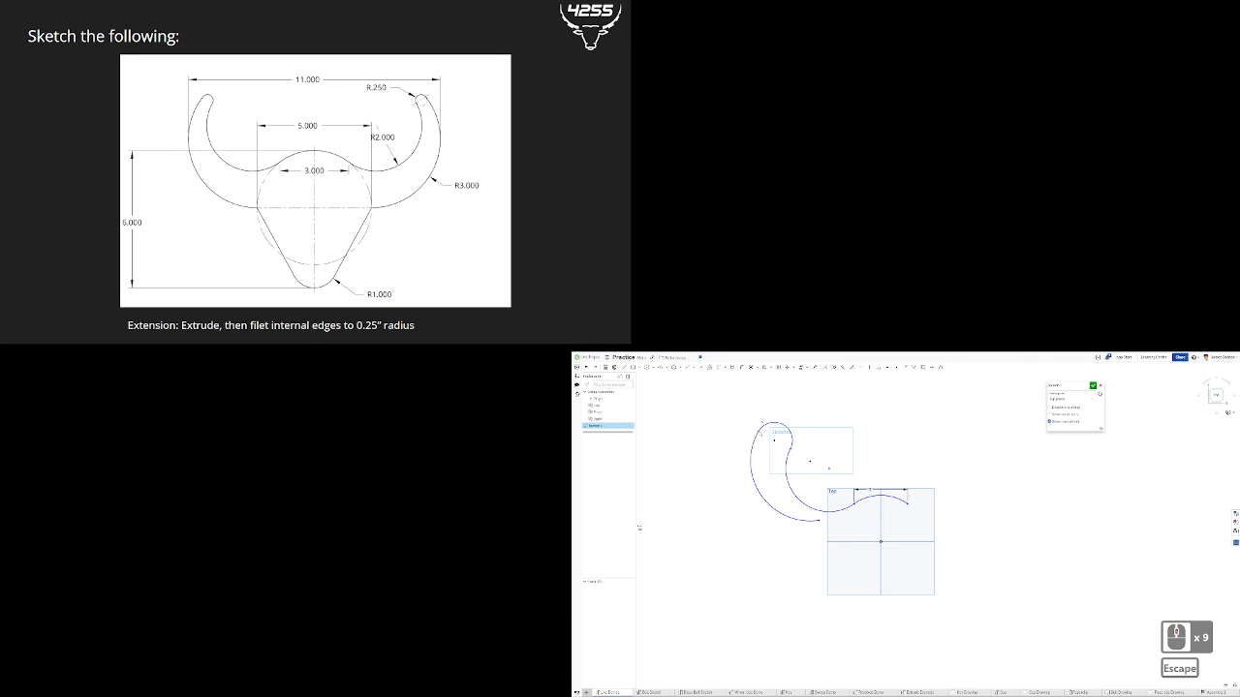
pyautogui.moveTo(759, 431); pyautogui.dragTo(779, 443)
pyautogui.scroll(4, 816, 511)
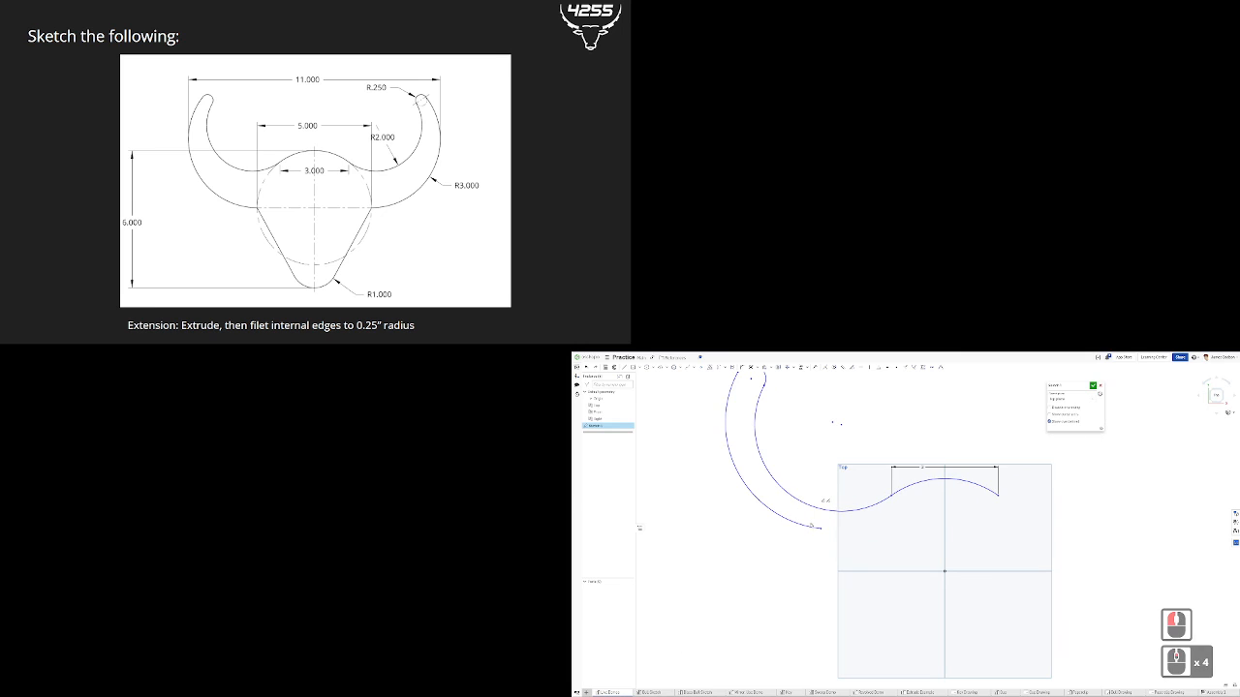
# - Apply a tangent constraint between the outer horn arc and the horizontal axis through the origin
pyautogui.scroll(-4, 823, 559)
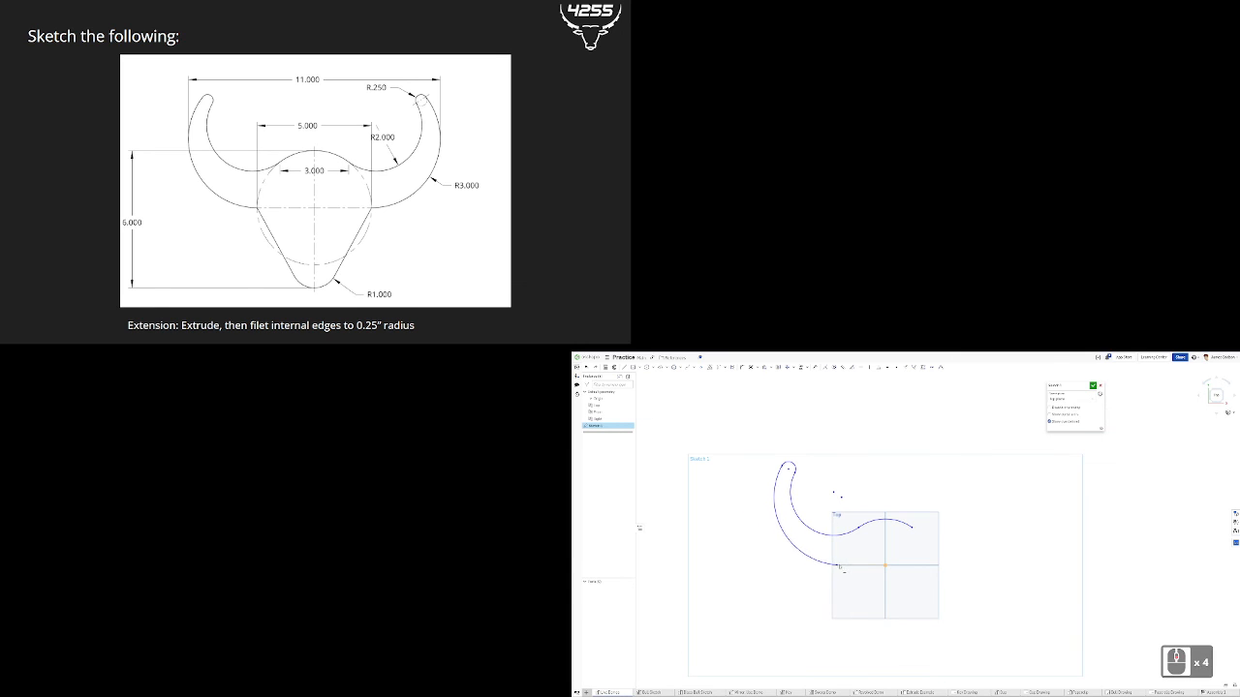
pyautogui.scroll(3, 839, 567)
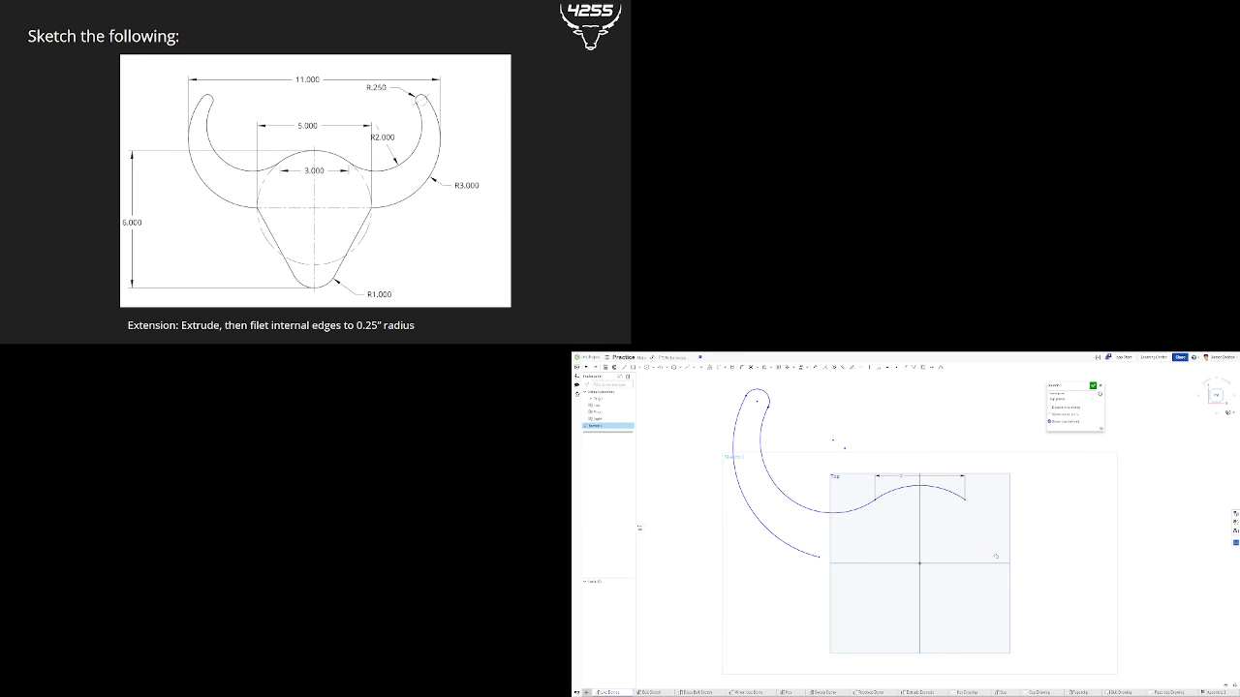
pyautogui.press('t')
pyautogui.press('Escape')
pyautogui.click(853, 368)
pyautogui.click(812, 555)
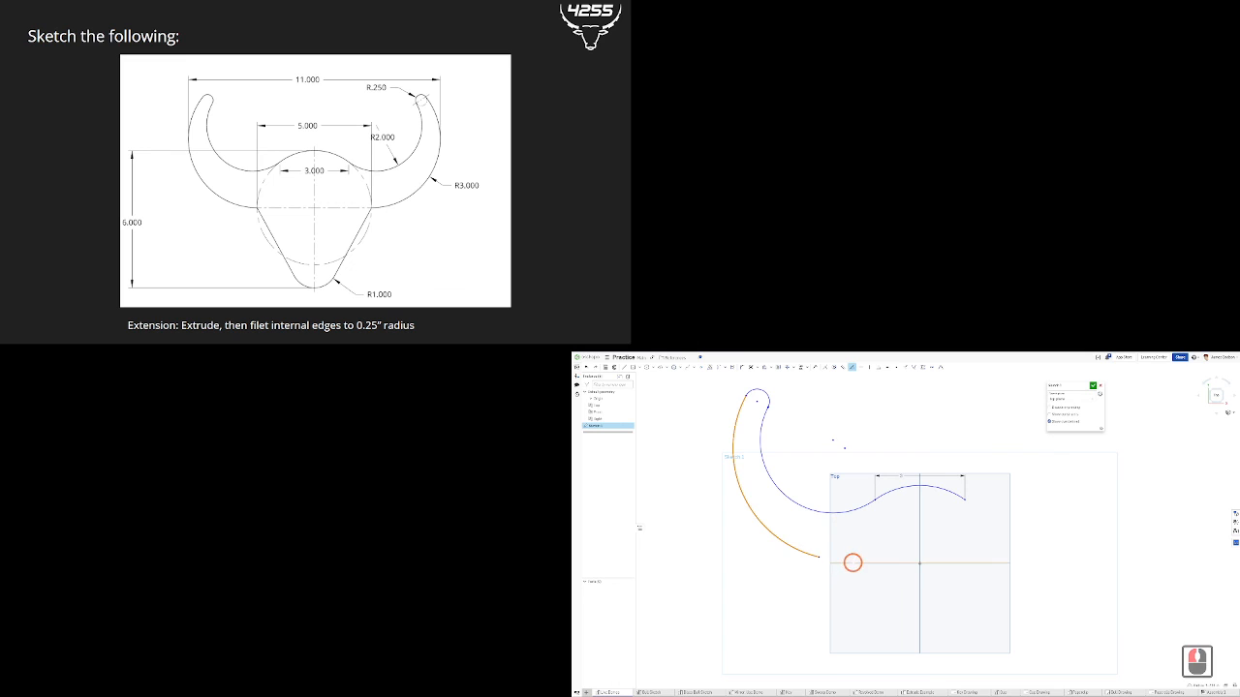
pyautogui.click(852, 562)
pyautogui.press('Escape')
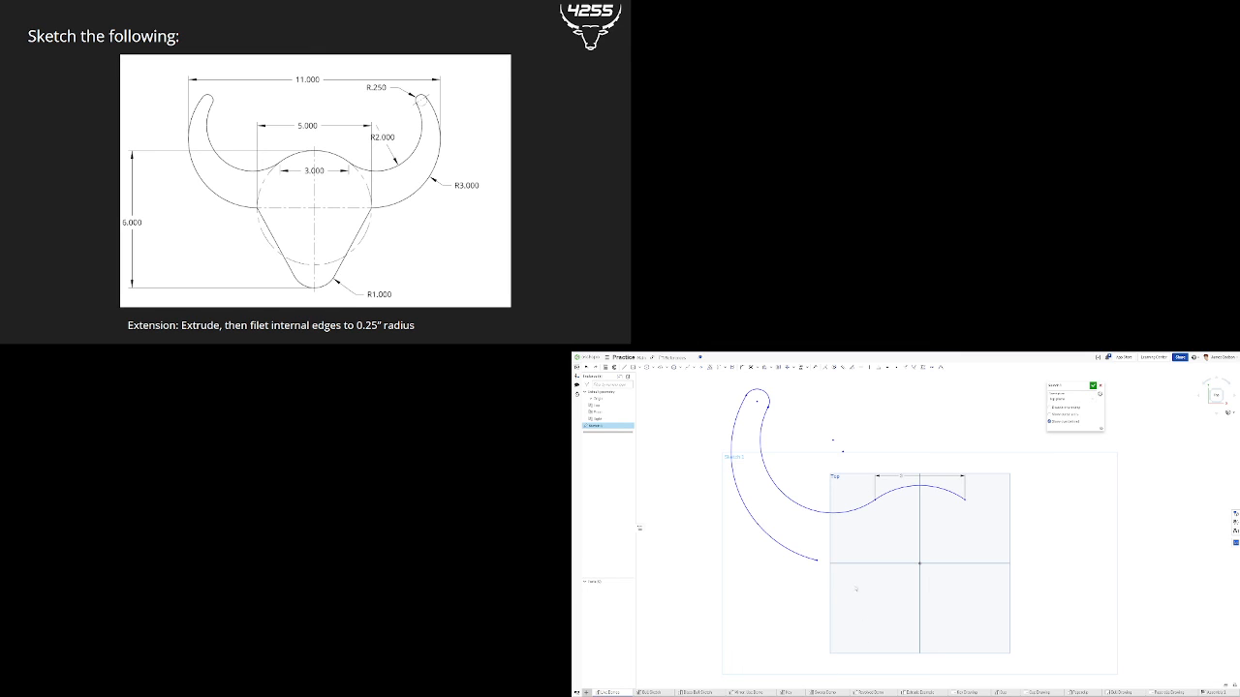
# - Sketch a construction circle centred on the origin and passing through the head arc's right endpoint
pyautogui.click(819, 561)
pyautogui.click(904, 492)
pyautogui.press('c')
pyautogui.click(919, 562)
pyautogui.press('q')
pyautogui.click(966, 501)
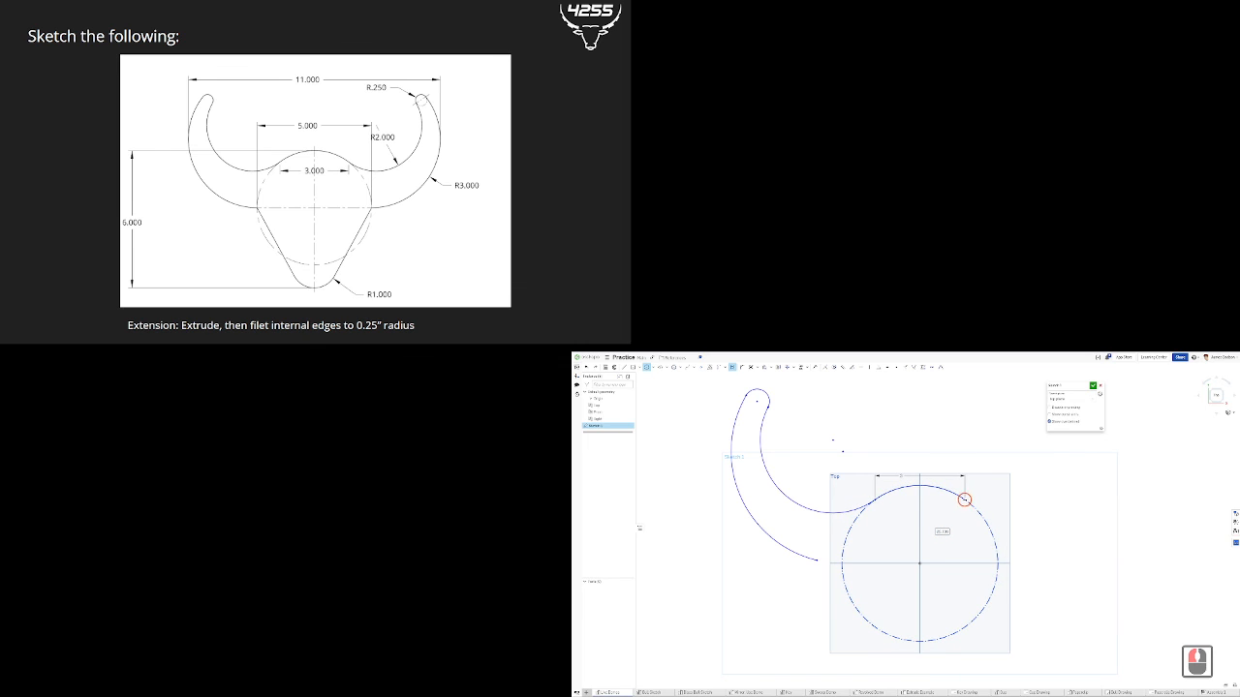
pyautogui.press('Escape')
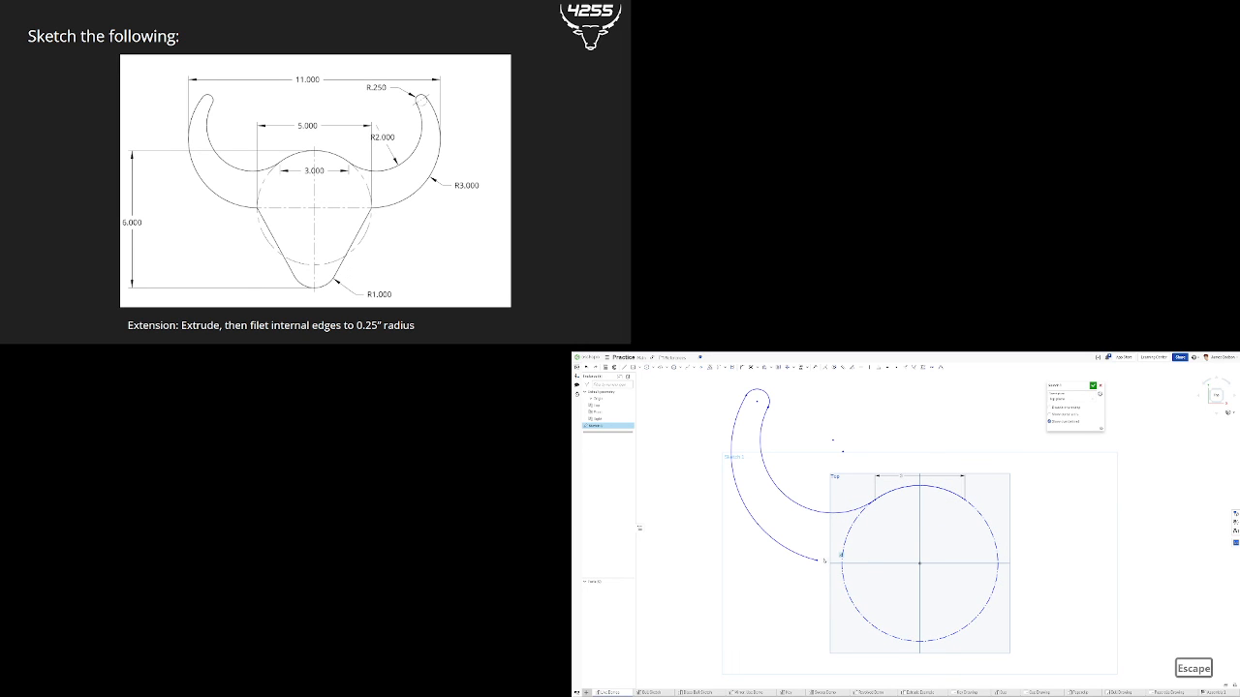
# - Make the outer horn arc's lower endpoint coincident with the horizontal axis
pyautogui.click(819, 561)
pyautogui.click(843, 566)
pyautogui.click(825, 368)
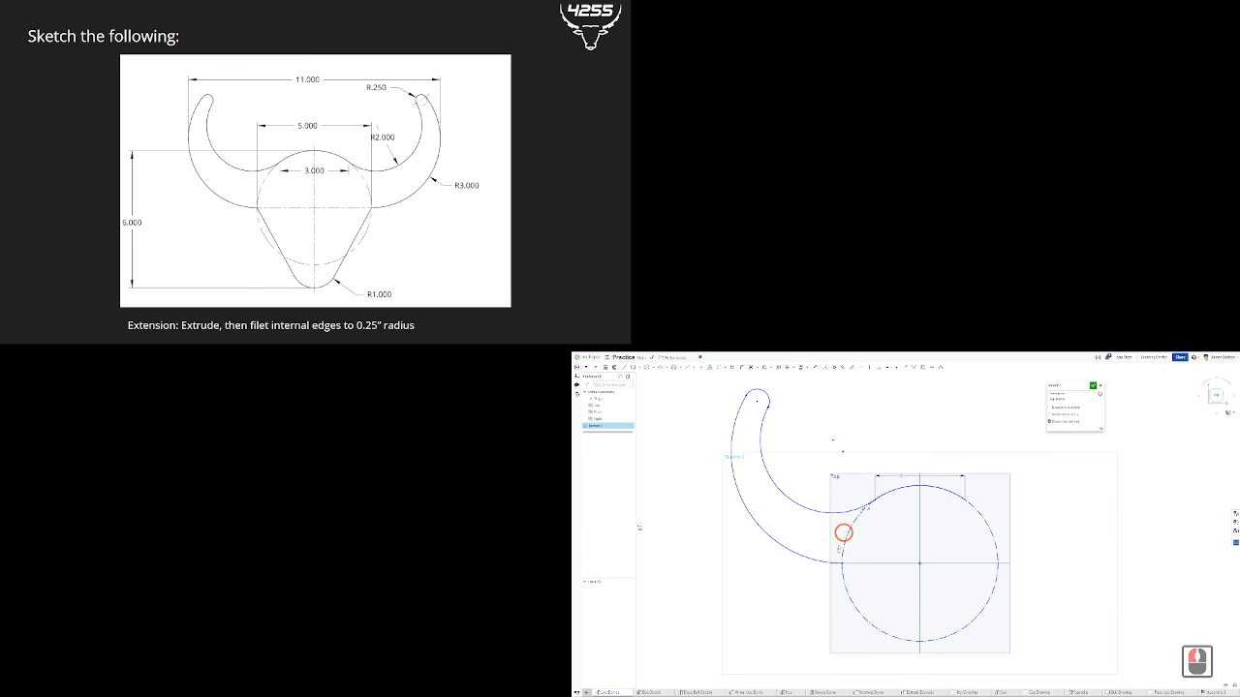
pyautogui.press('Escape')
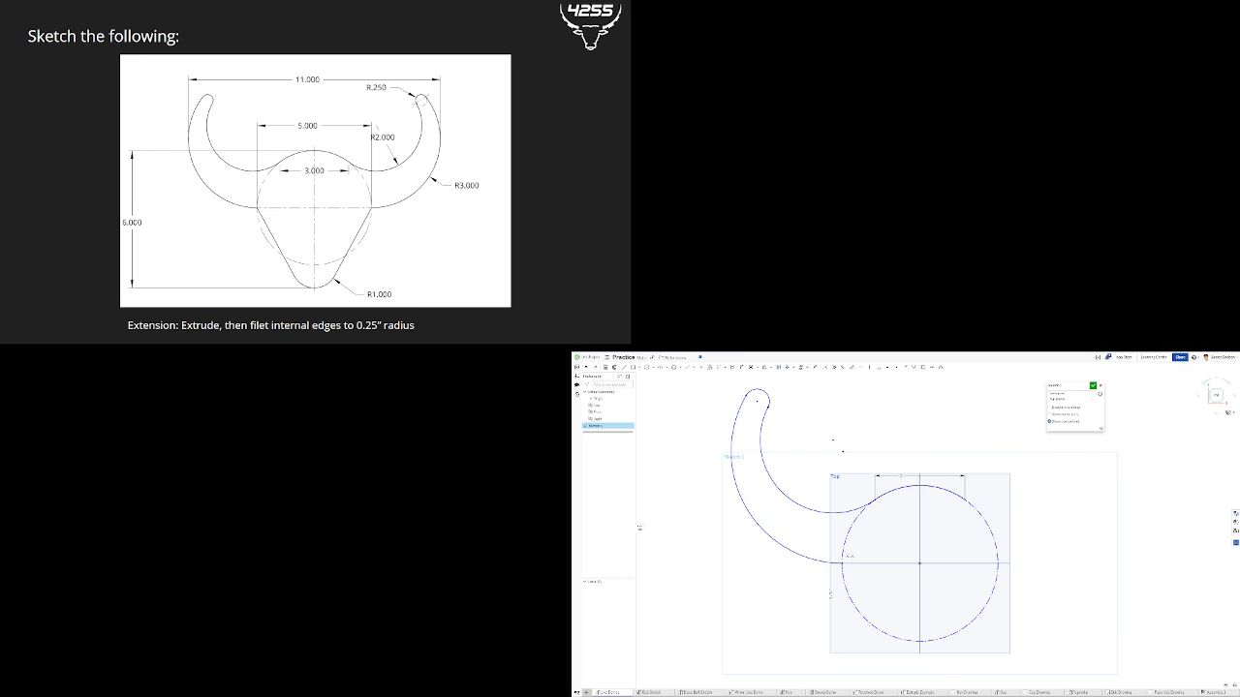
# - Delete the construction circle and nudge the outer horn arc's lower endpoint along the horizontal axis
pyautogui.click(839, 568)
pyautogui.press('Delete')
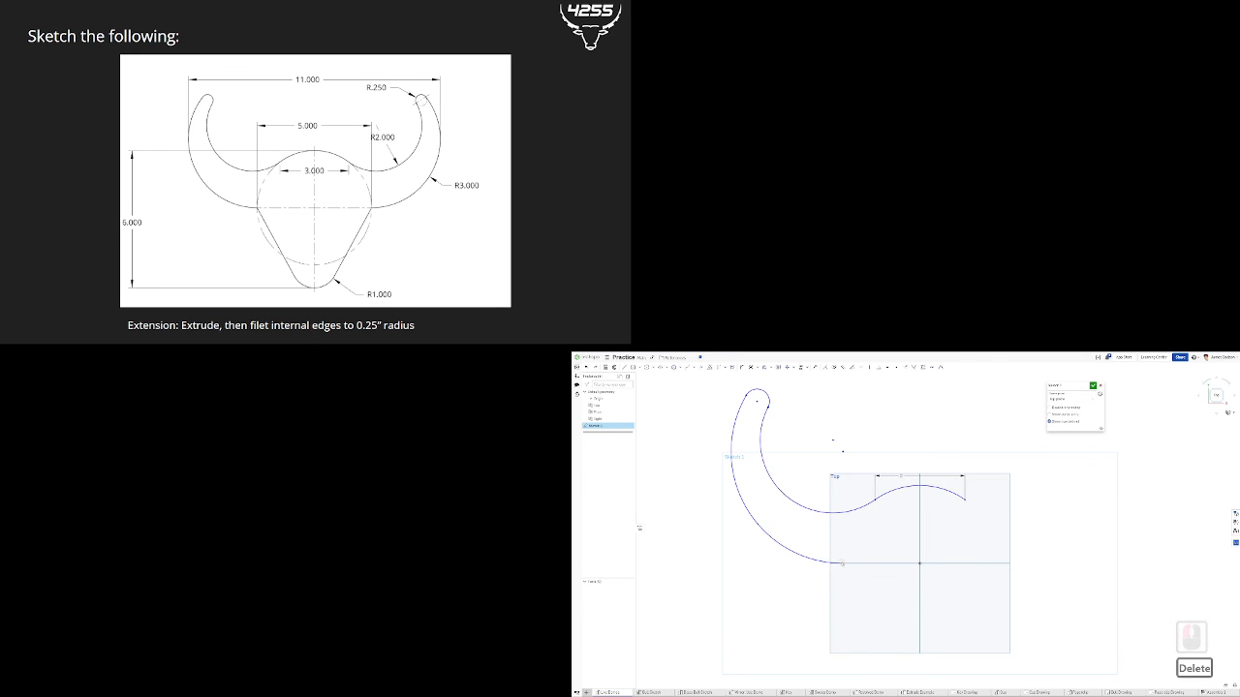
pyautogui.click(891, 491)
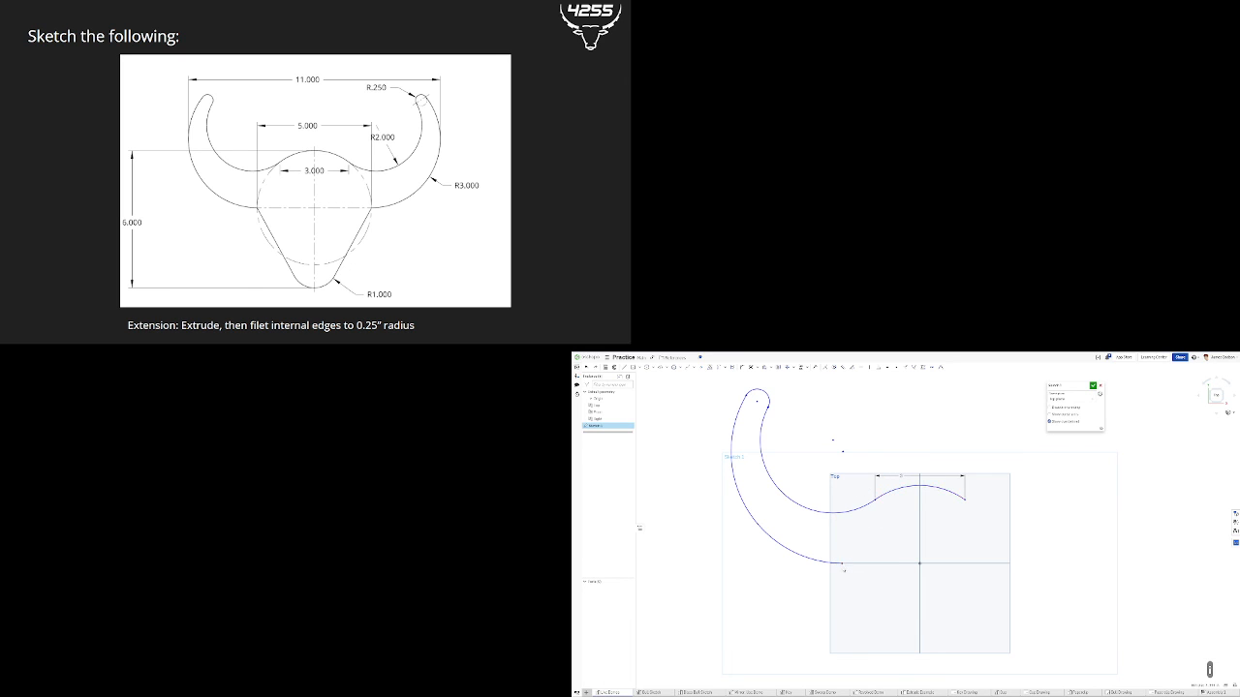
pyautogui.press('Escape')
pyautogui.moveTo(842, 564)
pyautogui.mouseDown()
pyautogui.moveTo(856, 560)
pyautogui.moveTo(844, 563)
pyautogui.mouseUp()
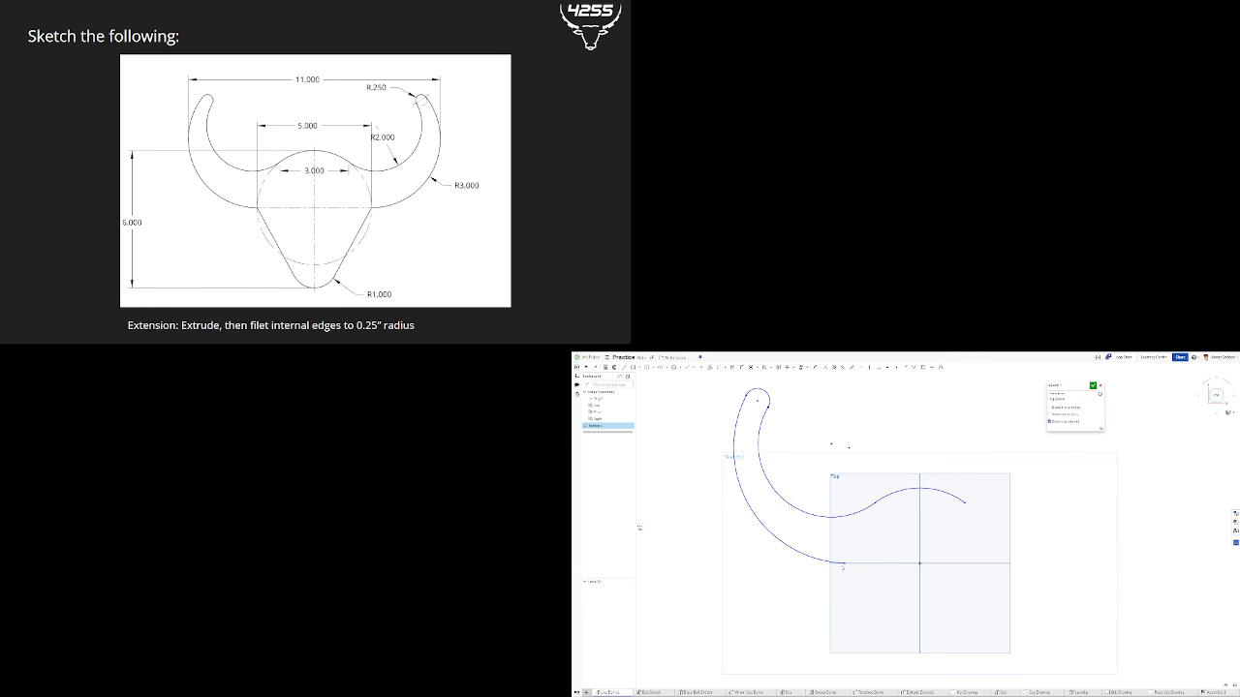
# - Dimension the horn tip arc with a radius of 0.25
pyautogui.scroll(3, 844, 496)
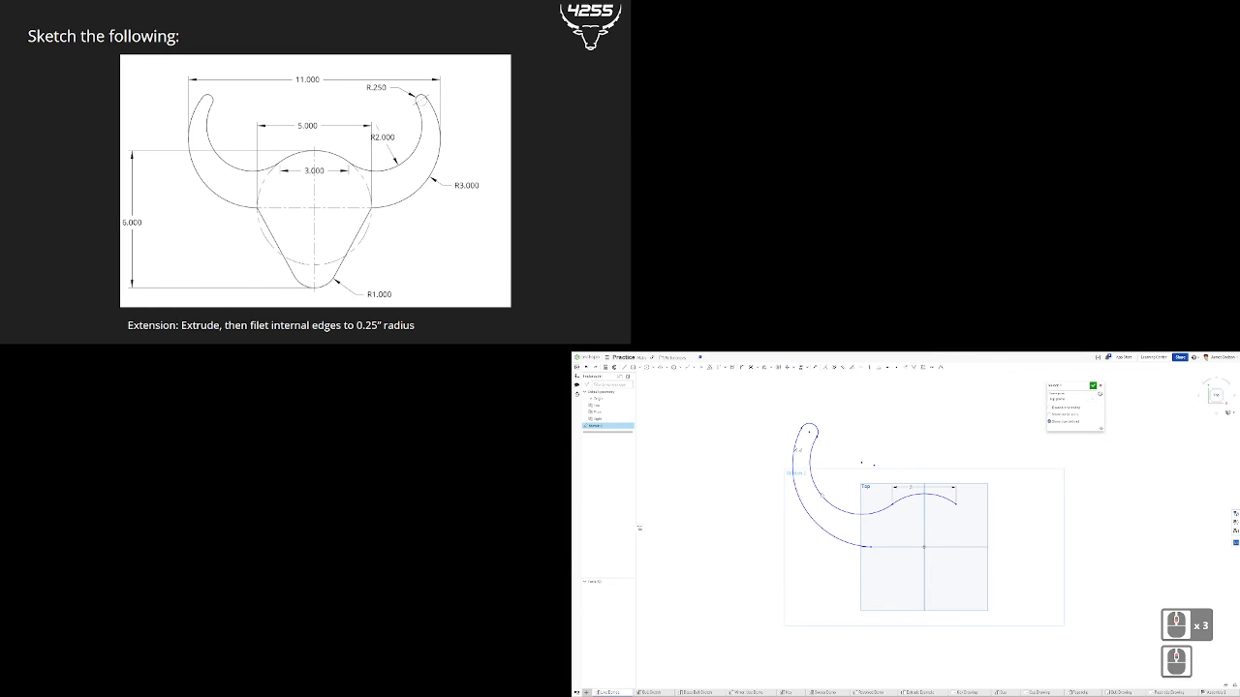
pyautogui.press('d')
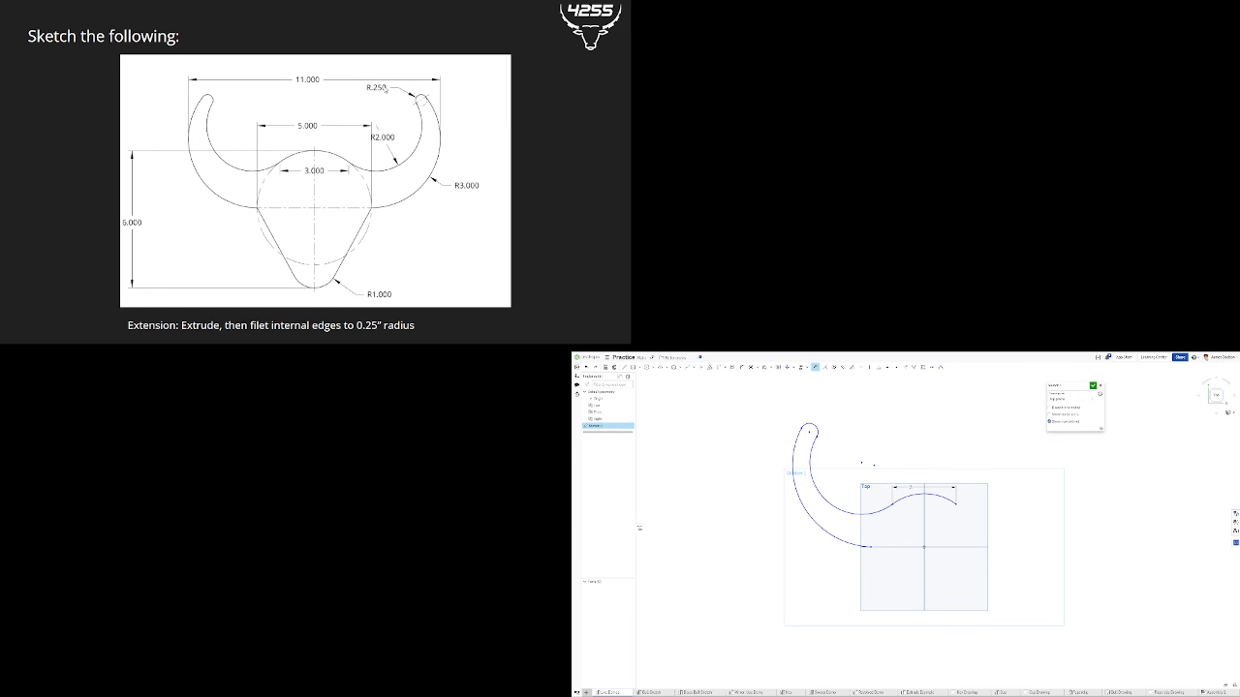
pyautogui.doubleClick(812, 425)
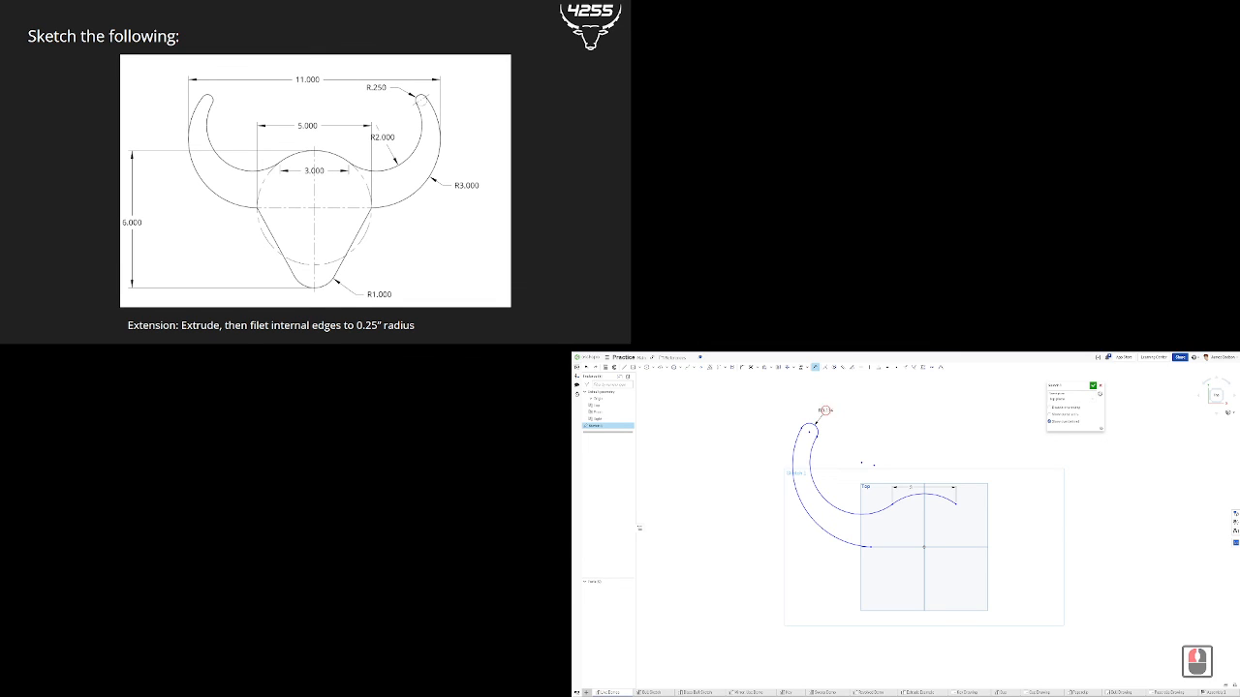
pyautogui.write('0.25')
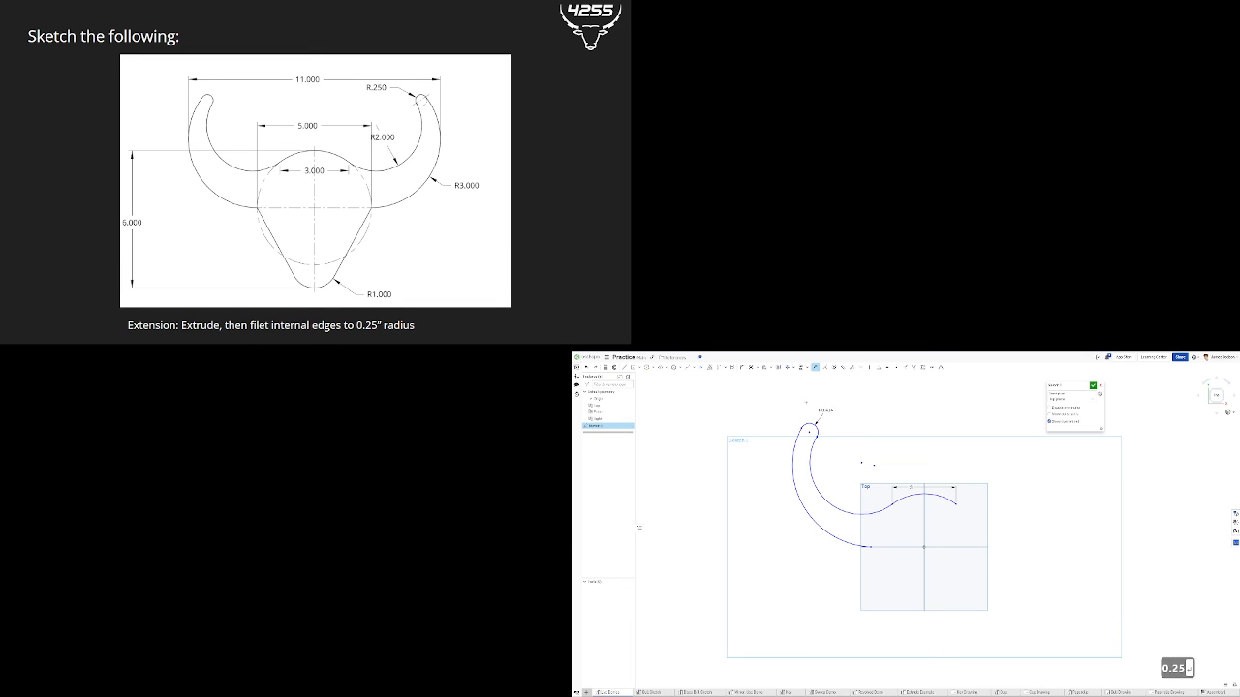
pyautogui.press('Return')
# - Dimension the inner horn arc with a radius of 2 and the outer horn arc with a radius of 3
pyautogui.click(821, 498)
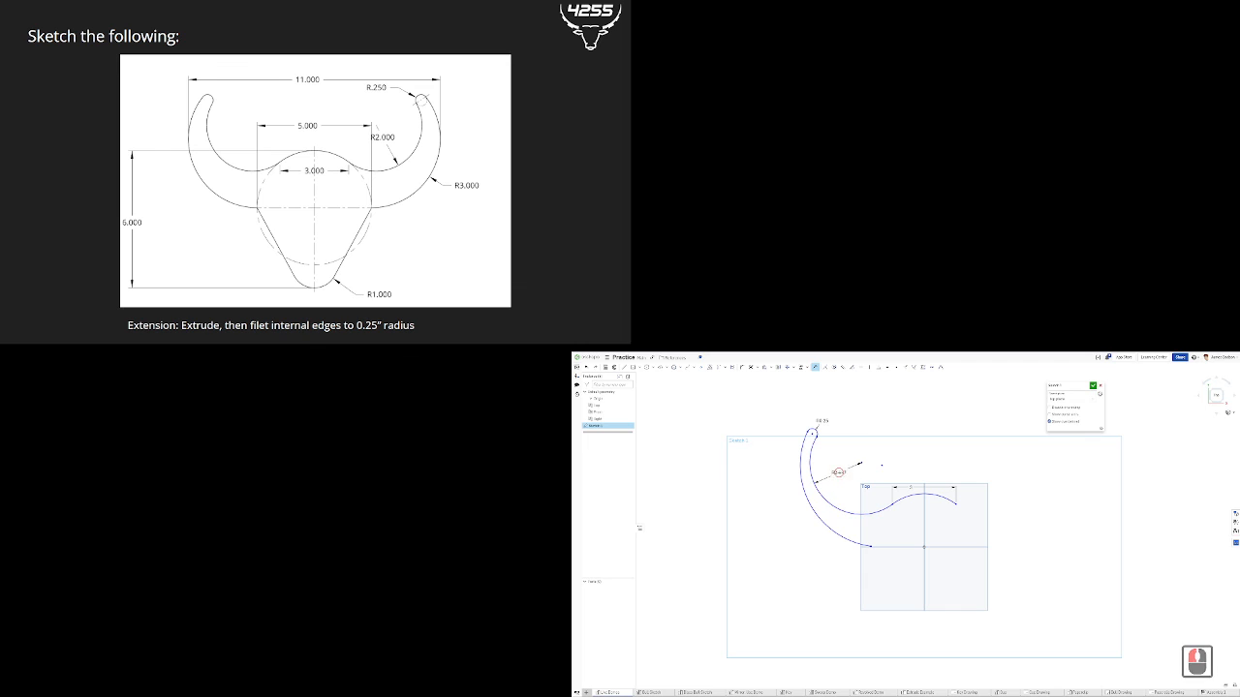
pyautogui.click(839, 472)
pyautogui.write('2')
pyautogui.press('Return')
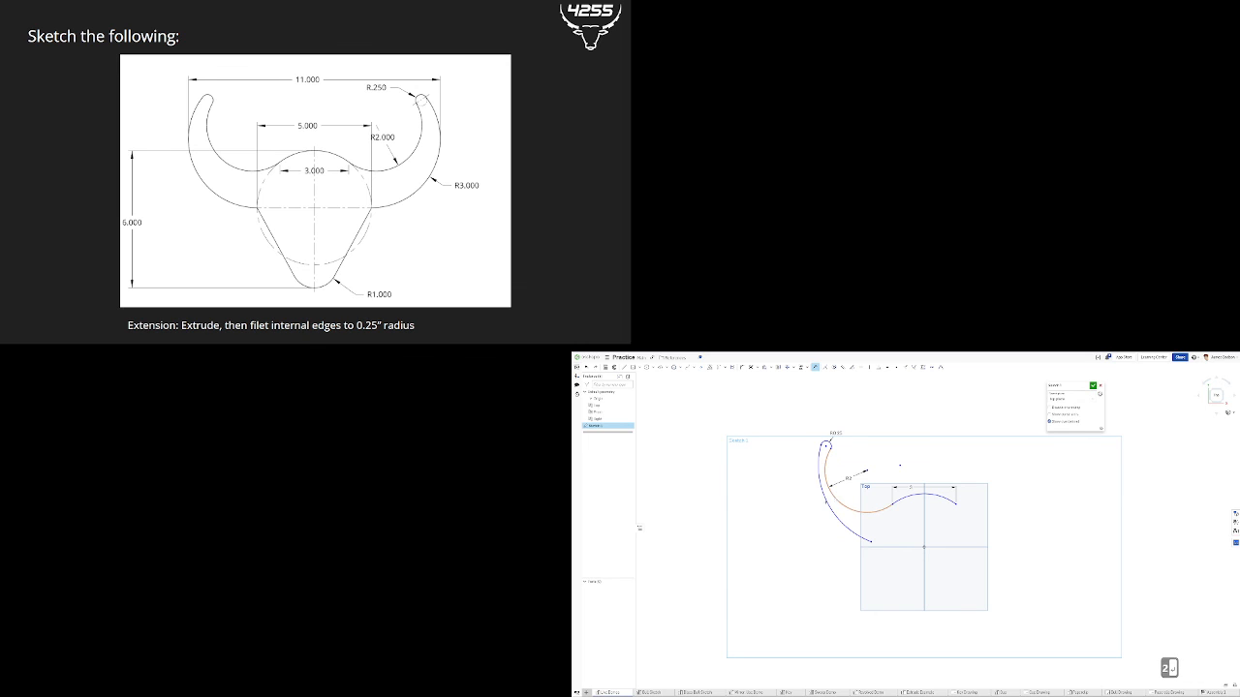
pyautogui.click(825, 498)
pyautogui.click(768, 500)
pyautogui.write('3')
pyautogui.press('Return')
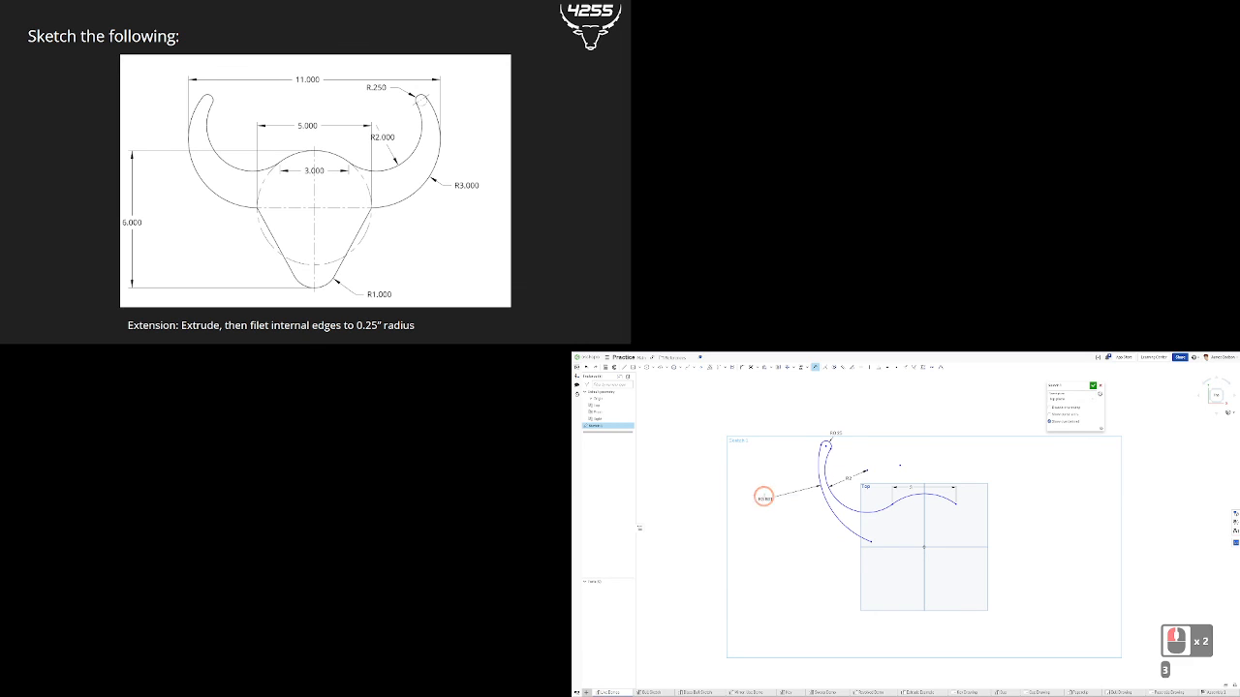
pyautogui.press('Escape')
# - Move the outer horn arc's lower endpoint slightly and undo the move
pyautogui.moveTo(872, 548); pyautogui.dragTo(876, 548)
pyautogui.hotkey('ctrl', 'z')
pyautogui.scroll(-1, 875, 551)
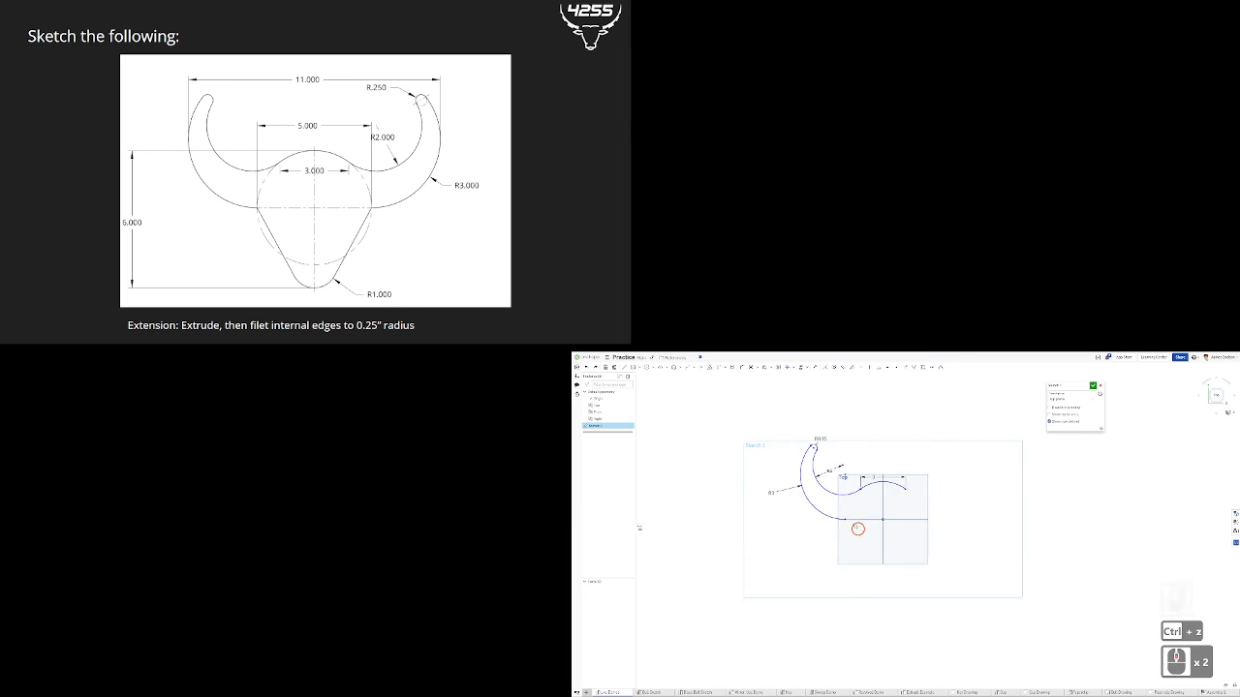
pyautogui.scroll(4, 853, 517)
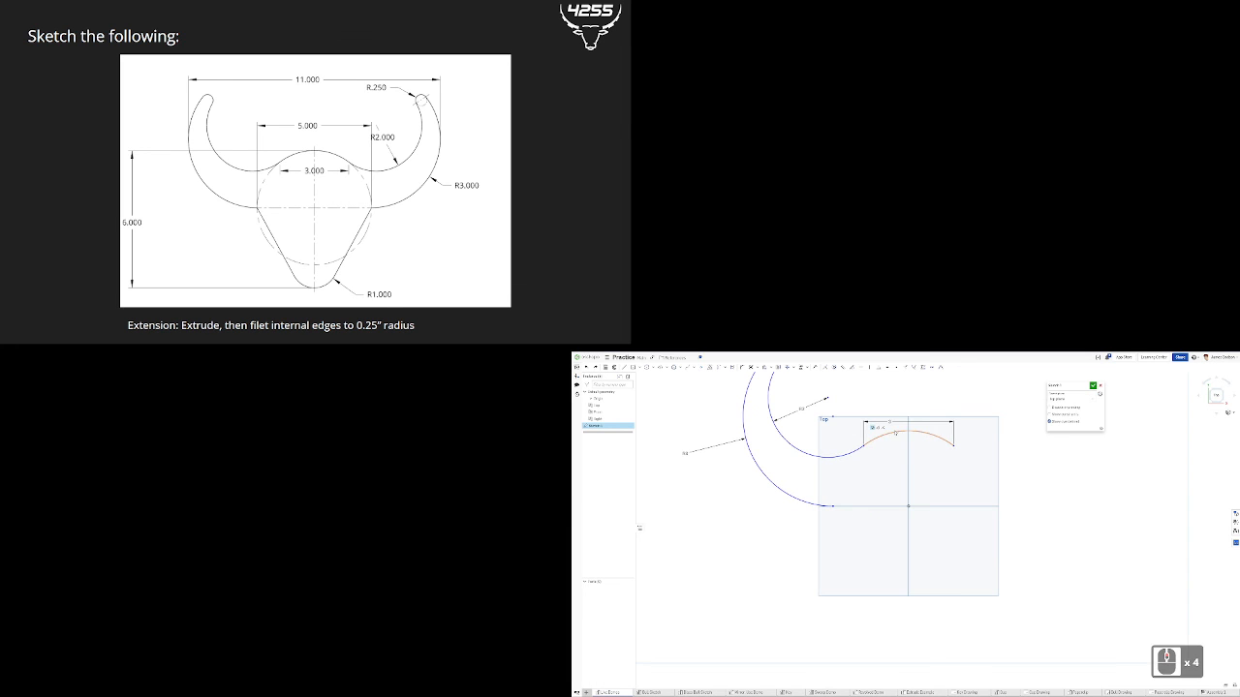
pyautogui.scroll(4, 901, 434)
pyautogui.scroll(-6, 915, 422)
pyautogui.keyDown('alt'); pyautogui.moveTo(880, 417); pyautogui.dragTo(855, 478, button='middle'); pyautogui.keyUp('alt')
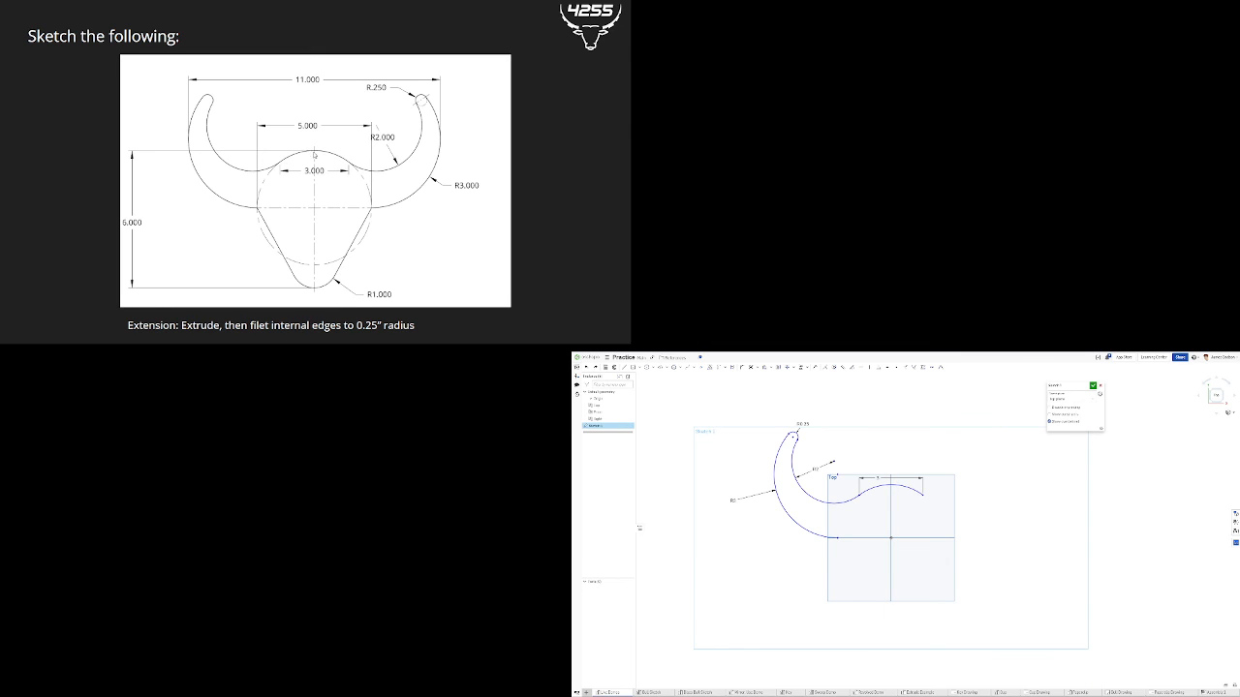
pyautogui.scroll(4, 881, 490)
pyautogui.press('d')
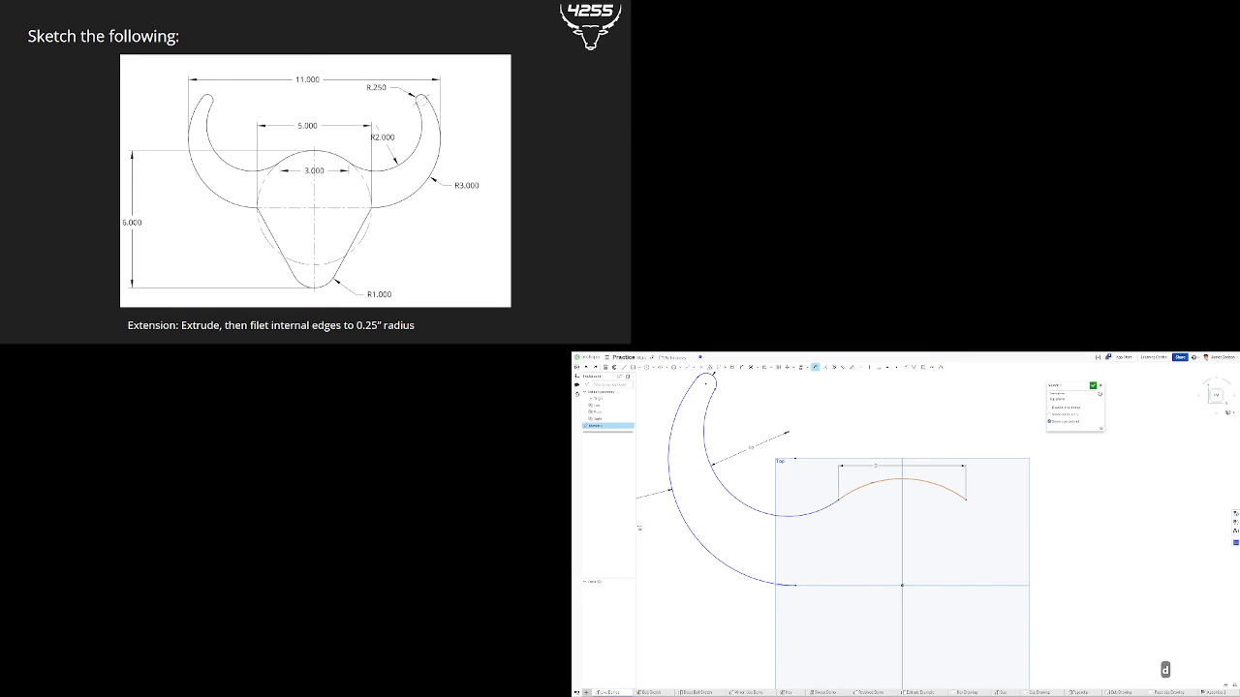
pyautogui.click(885, 480)
pyautogui.press('Escape')
pyautogui.scroll(-6, 858, 432)
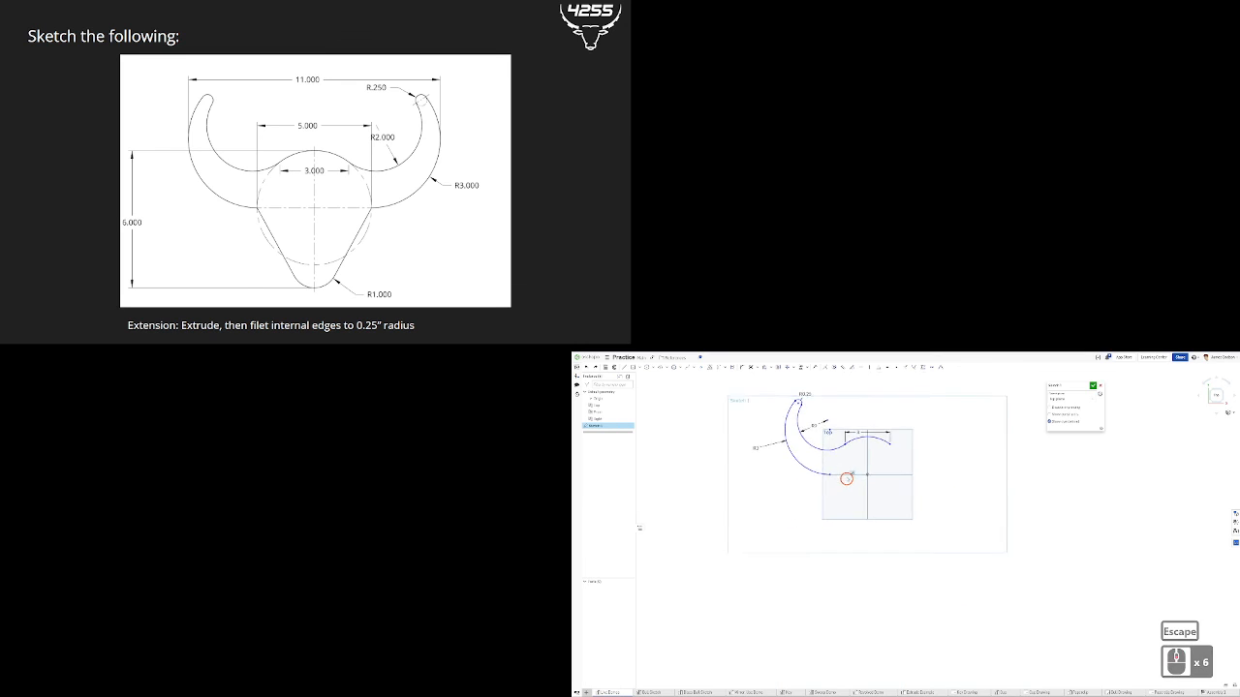
# - Sketch a slanted line from the outer horn arc's lower endpoint down and inward to form the left side of the face
pyautogui.scroll(2, 839, 494)
pyautogui.scroll(1, 840, 495)
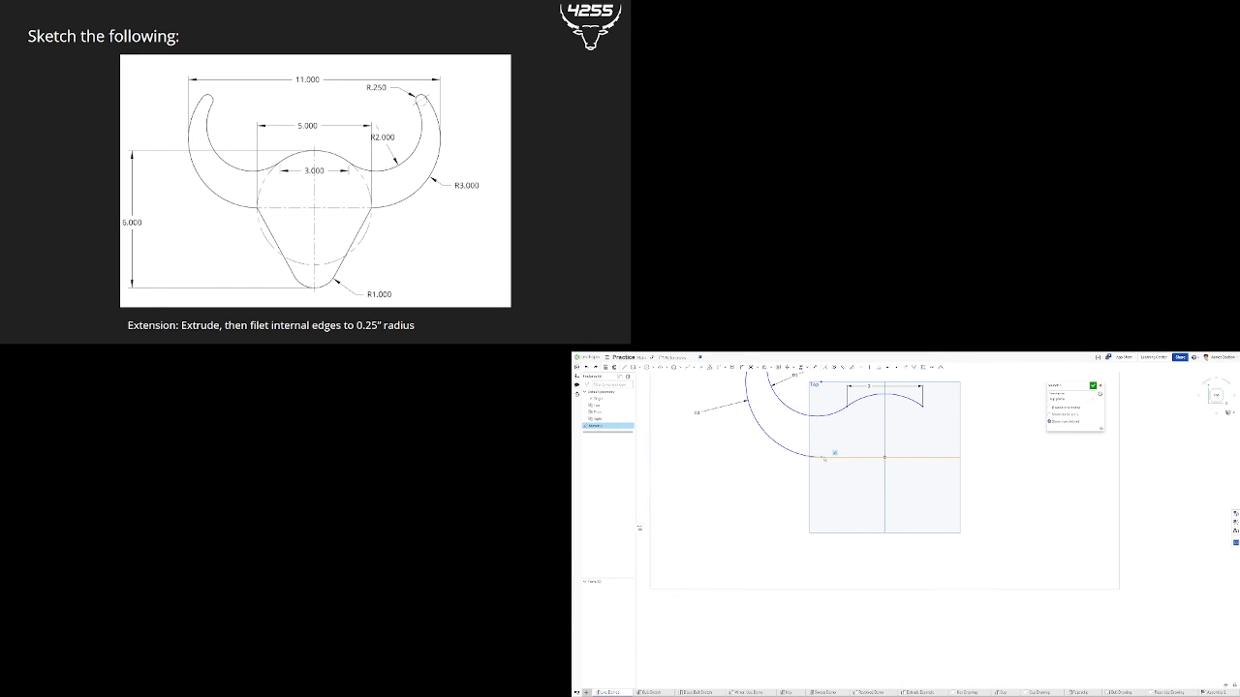
pyautogui.press('l')
pyautogui.click(820, 456)
pyautogui.click(854, 538)
pyautogui.press('Escape')
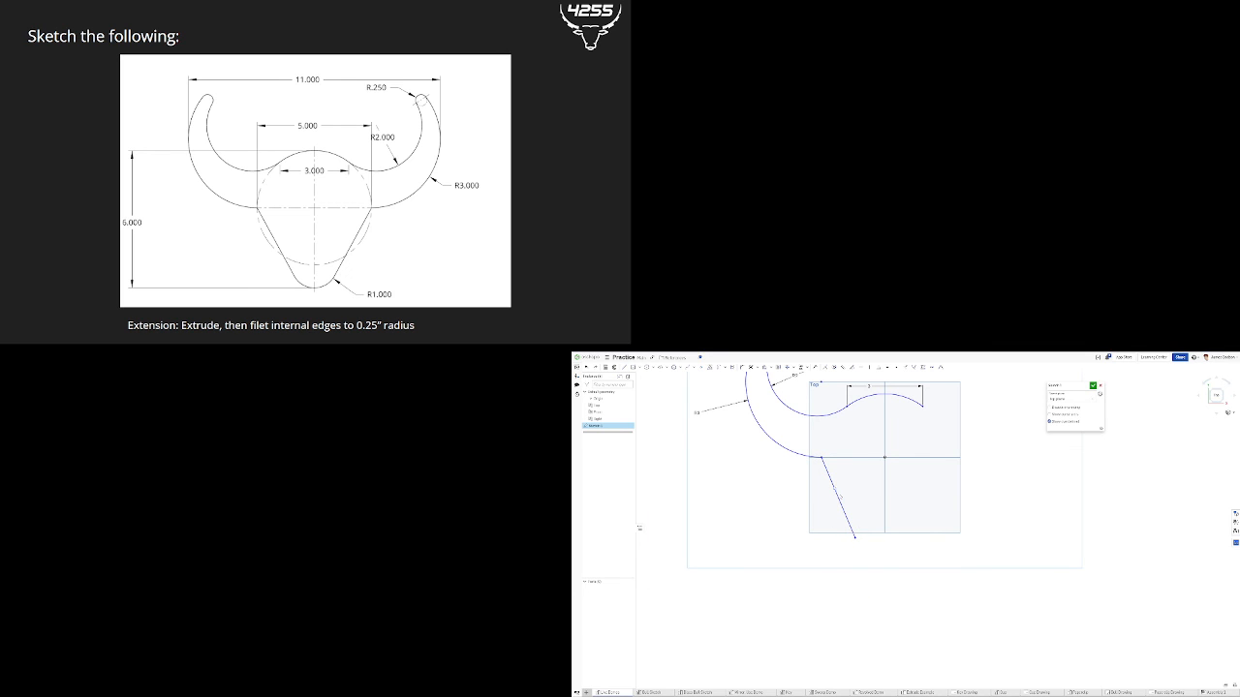
# - Sketch a three-point arc from the face line's lower end across the vertical axis, bulging downward to form the chin
pyautogui.press('a')
pyautogui.click(854, 538)
pyautogui.click(907, 540)
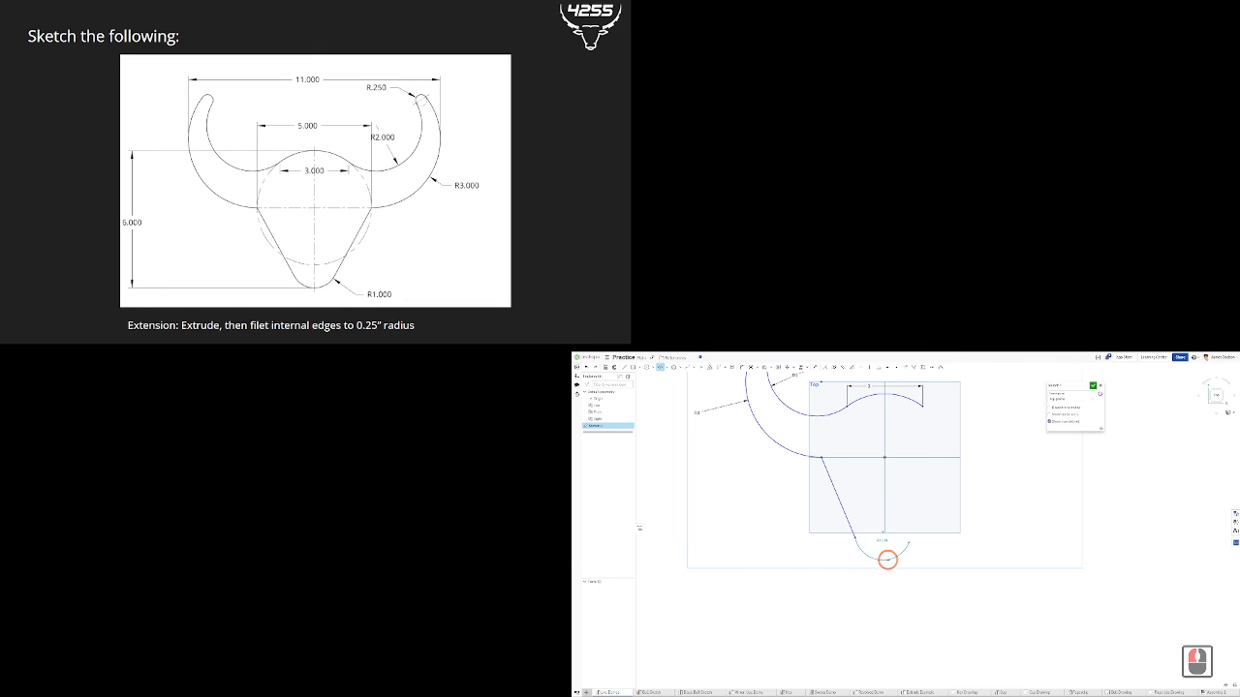
pyautogui.click(888, 560)
pyautogui.click(830, 533)
pyautogui.press('Escape')
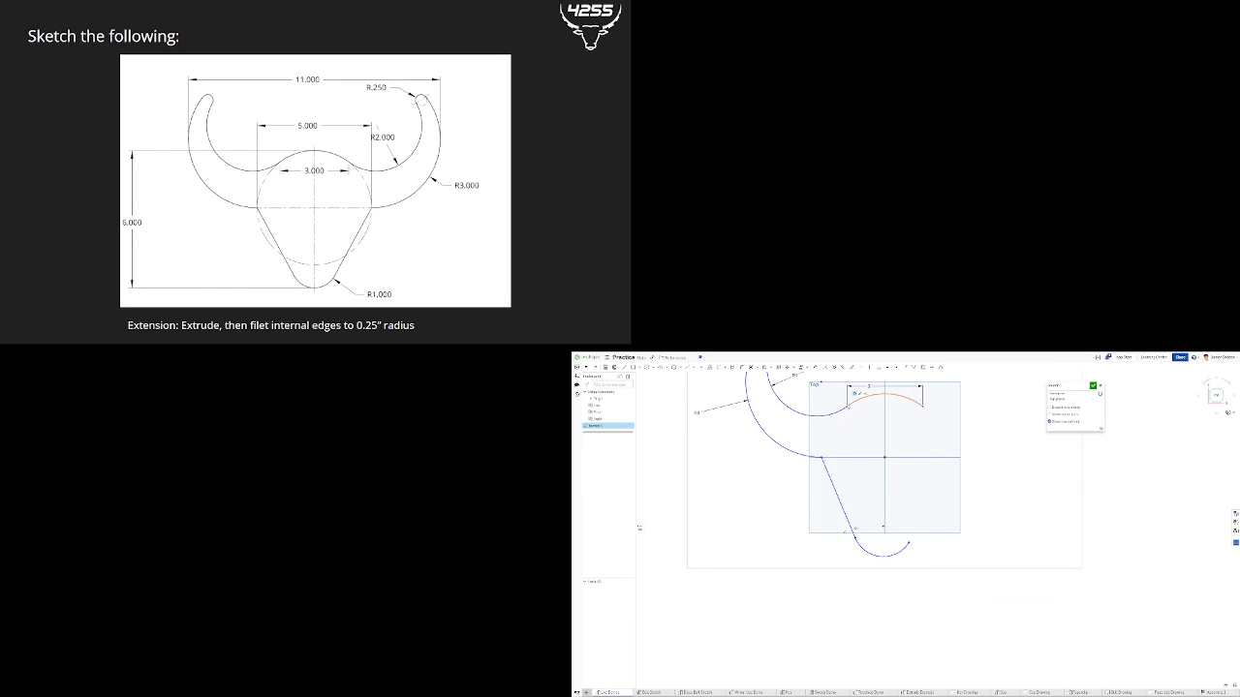
# - Try an alignment constraint on the chin arc's two endpoints and undo it
pyautogui.click(874, 406)
pyautogui.keyDown('shift'); pyautogui.click(922, 407); pyautogui.keyUp('shift')
pyautogui.click(855, 536)
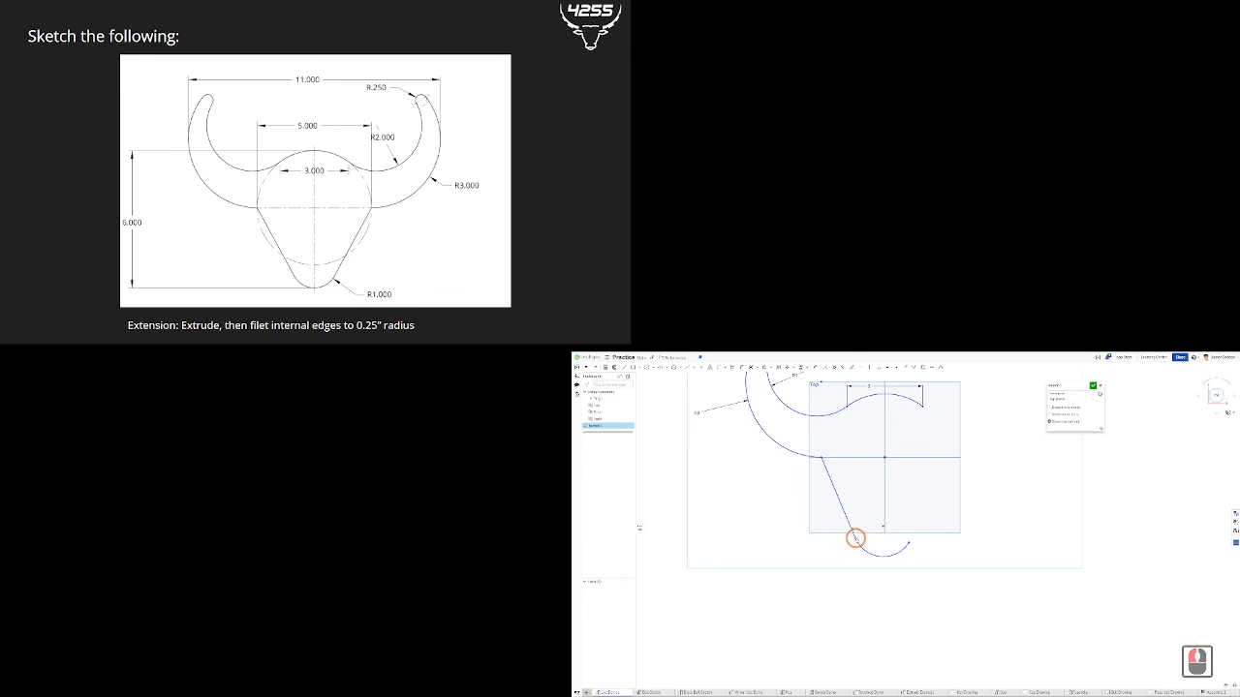
pyautogui.keyDown('shift'); pyautogui.click(909, 542); pyautogui.keyUp('shift')
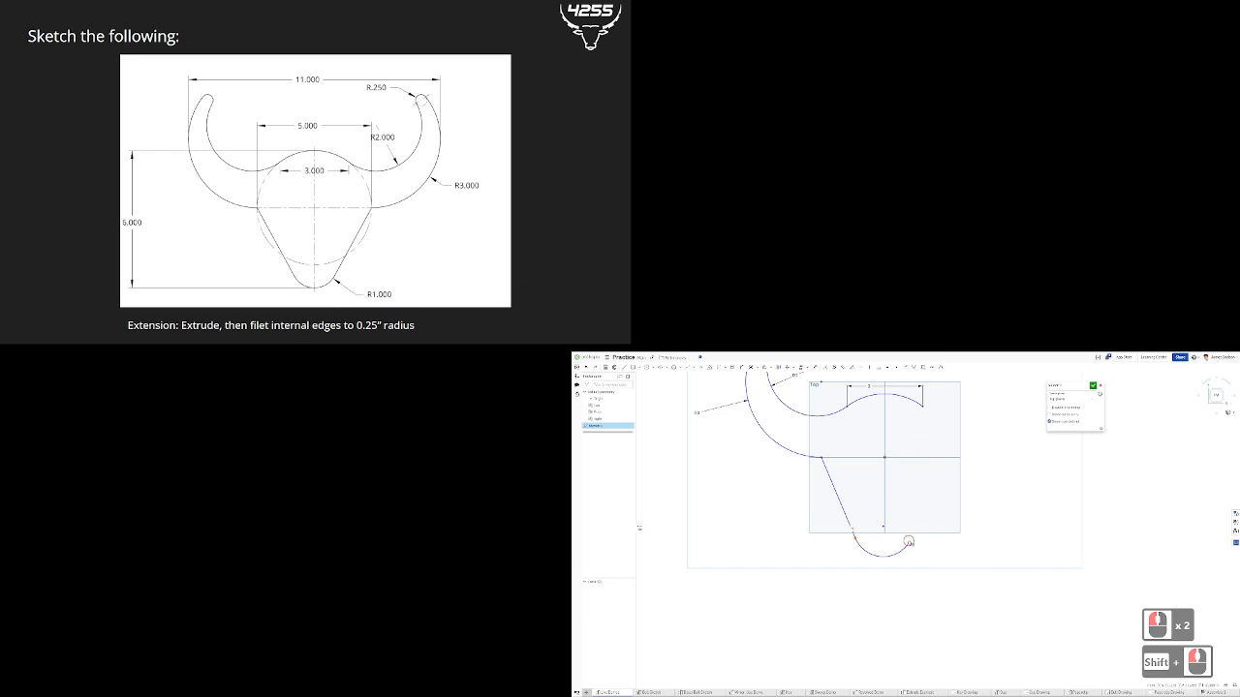
pyautogui.click(865, 367)
pyautogui.click(898, 501)
pyautogui.hotkey('ctrl', 'z')
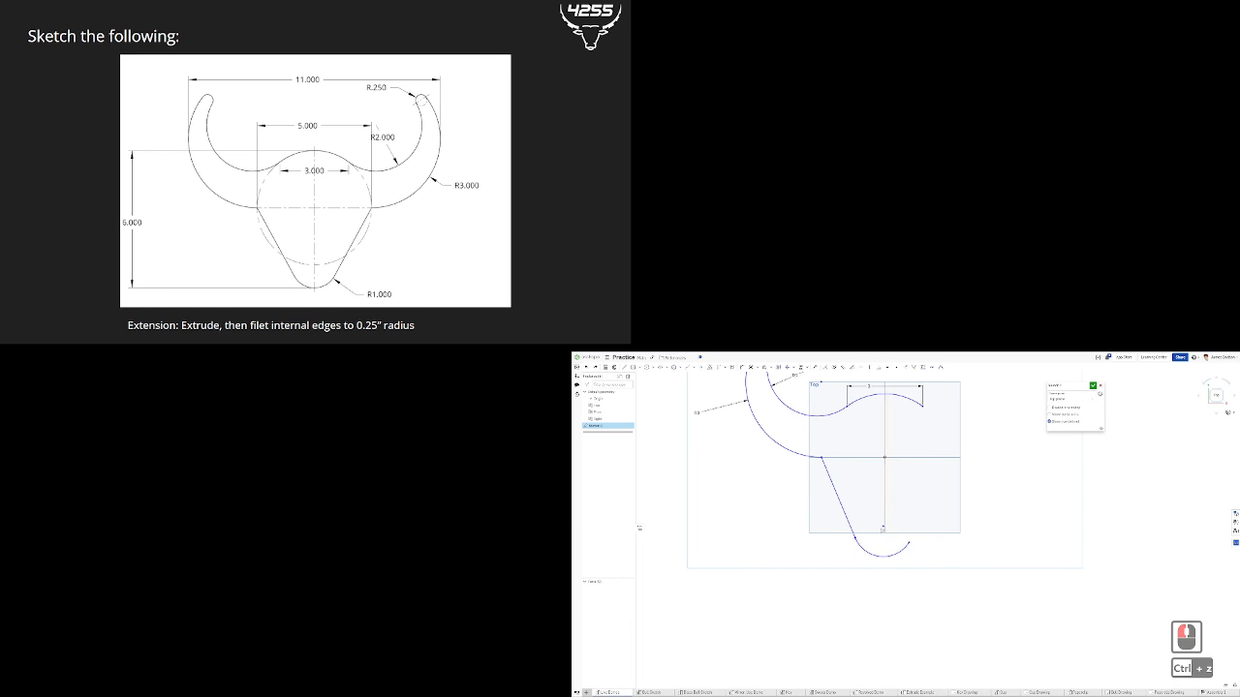
# - Apply a horizontal constraint between the chin arc's two endpoints
pyautogui.click(855, 535)
pyautogui.keyDown('shift'); pyautogui.click(909, 543); pyautogui.keyUp('shift')
pyautogui.click(880, 367)
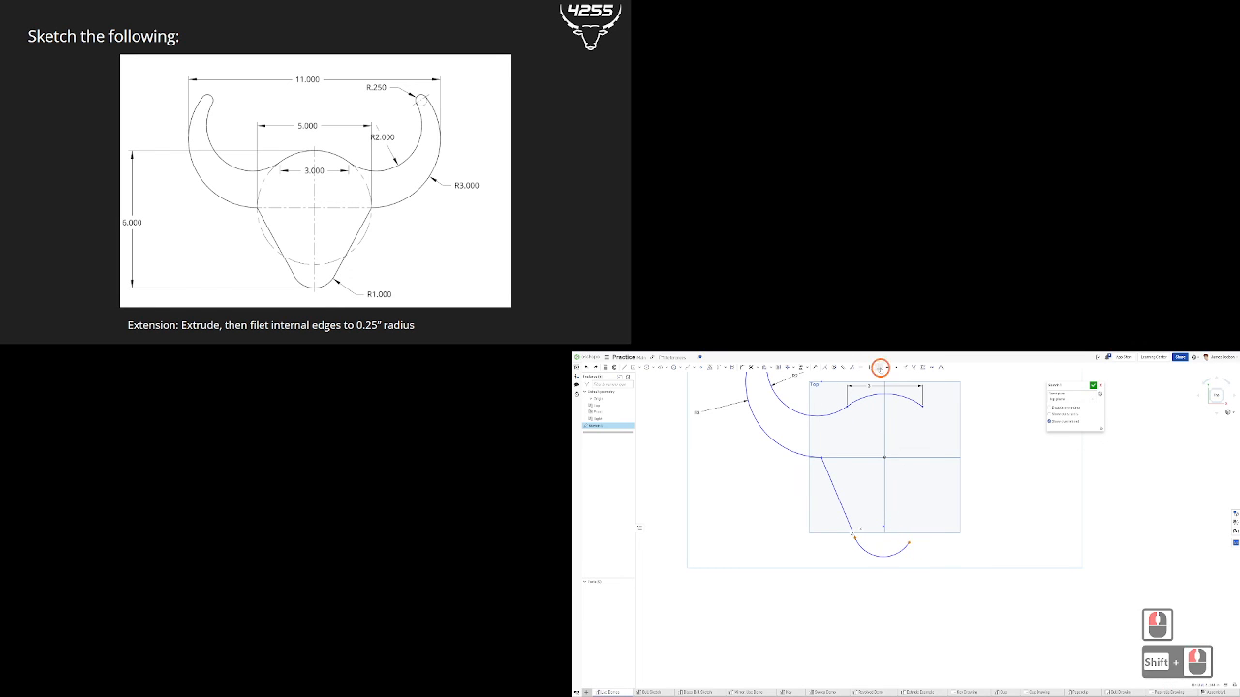
pyautogui.click(860, 368)
pyautogui.press('Escape')
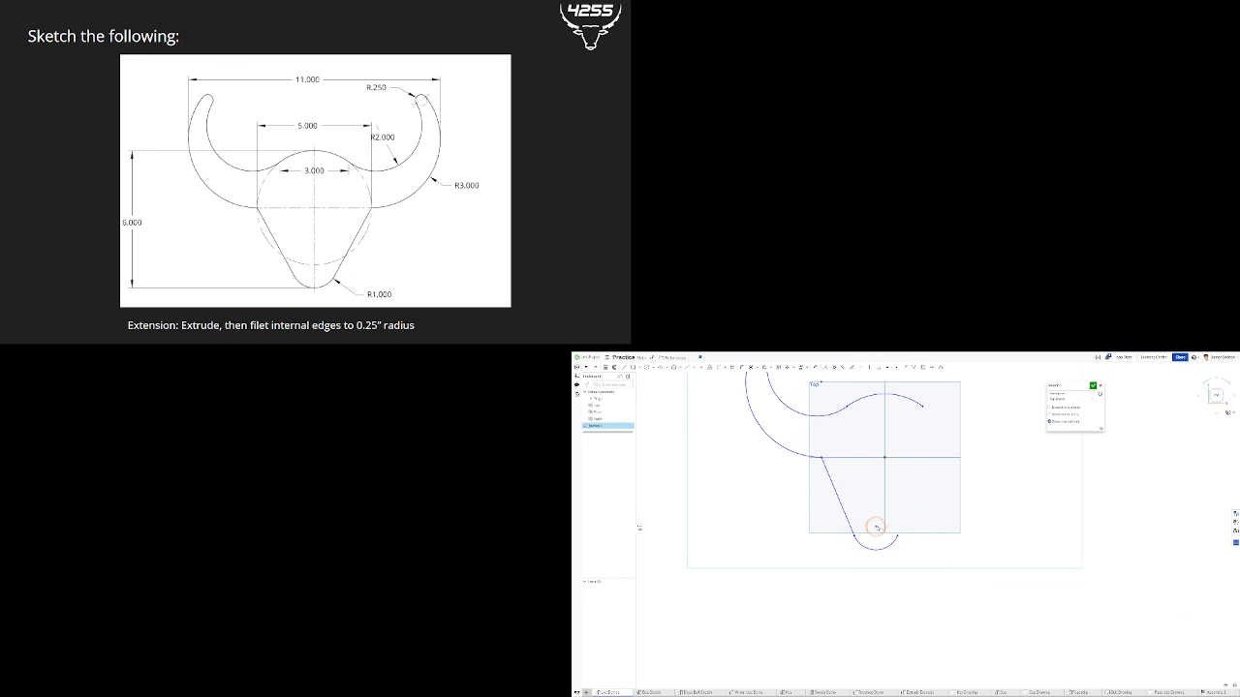
# - Apply a vertical constraint between the origin and the chin arc's center point
pyautogui.scroll(2, 881, 528)
pyautogui.moveTo(883, 527); pyautogui.dragTo(871, 525)
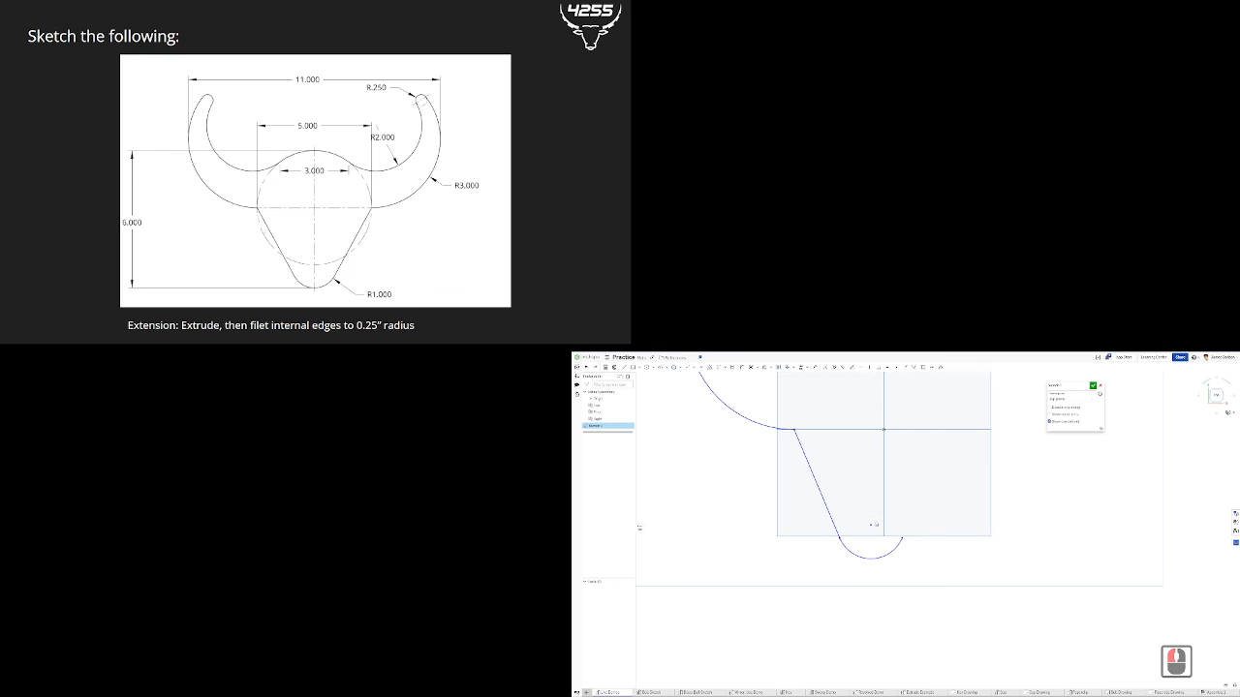
pyautogui.click(883, 518)
pyautogui.click(900, 441)
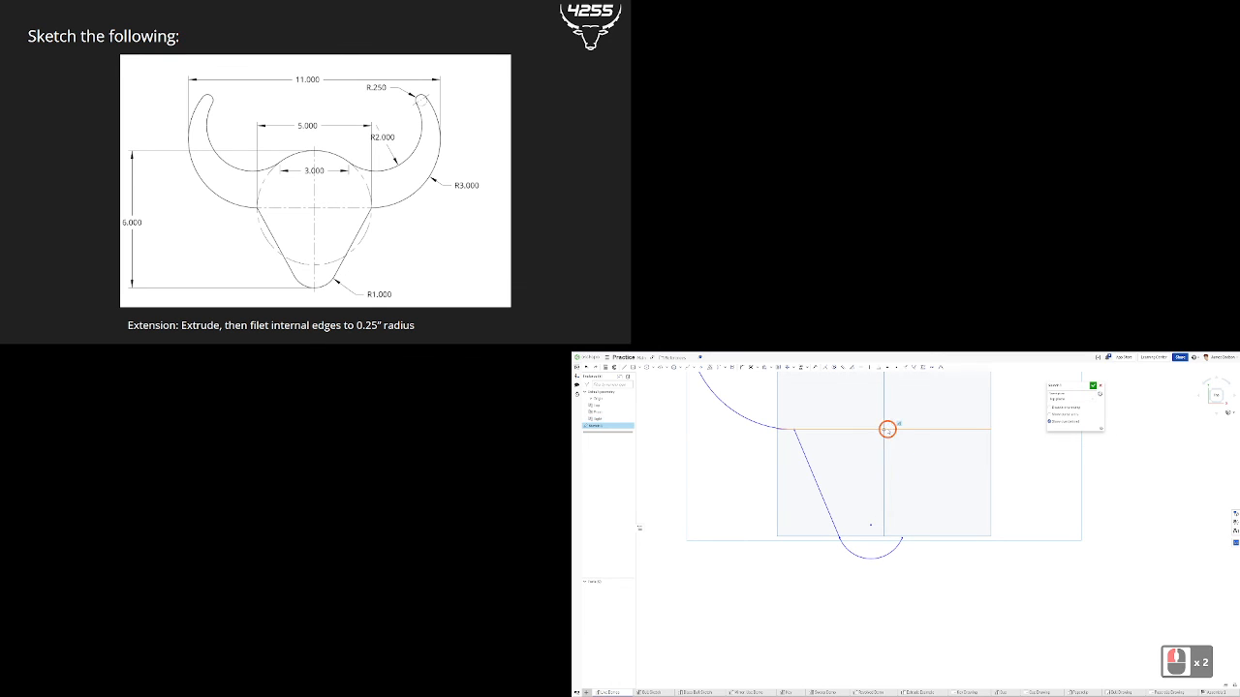
pyautogui.click(884, 429)
pyautogui.press('d')
pyautogui.click(869, 367)
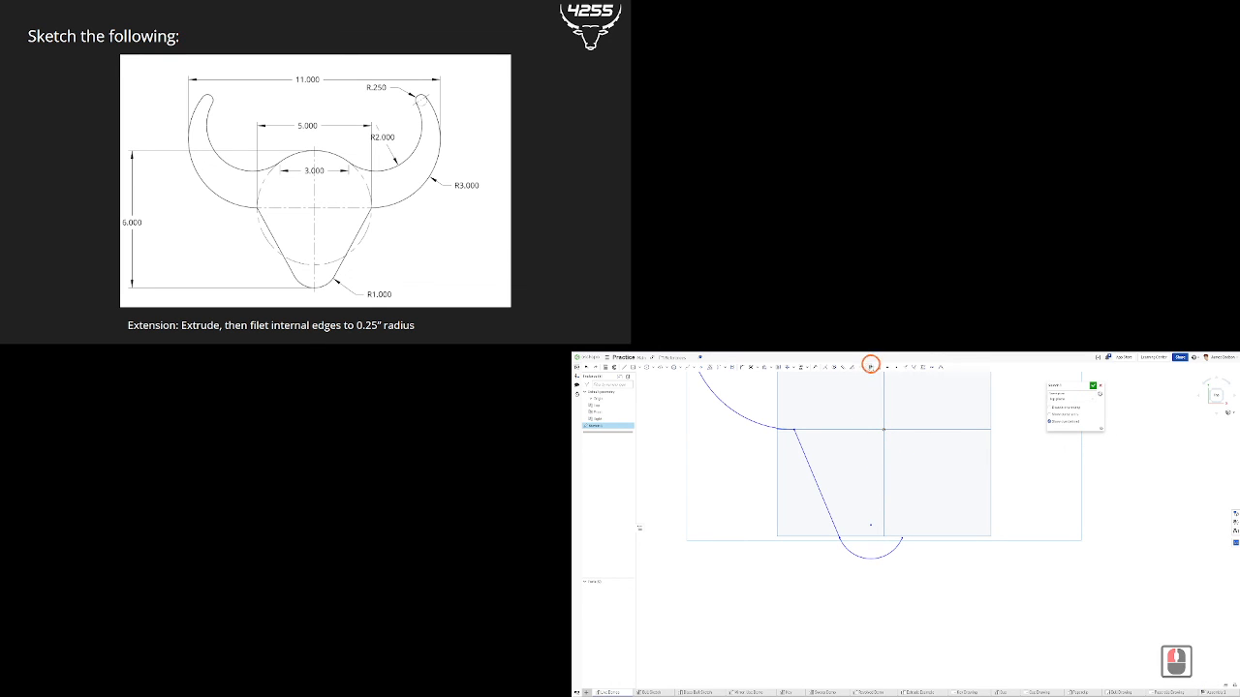
pyautogui.click(881, 428)
pyautogui.click(871, 525)
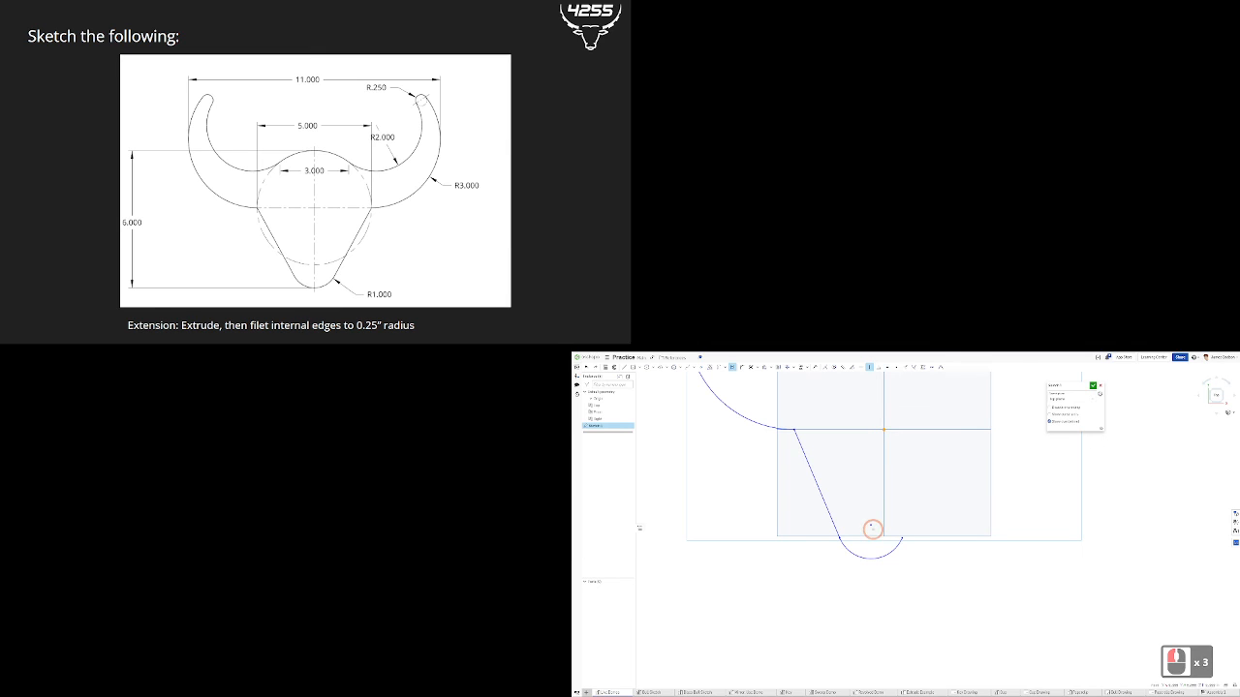
pyautogui.click(871, 525)
pyautogui.press('Escape')
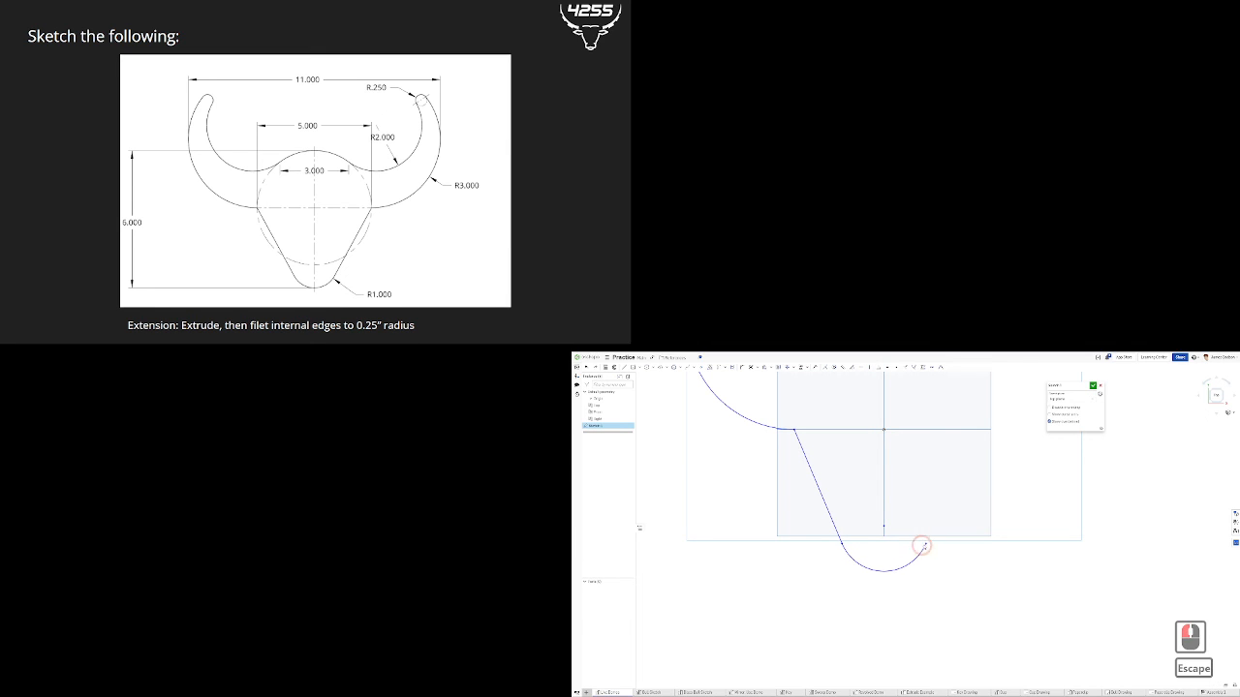
# - Dimension the chin arc's radius as 1
pyautogui.scroll(-7, 925, 545)
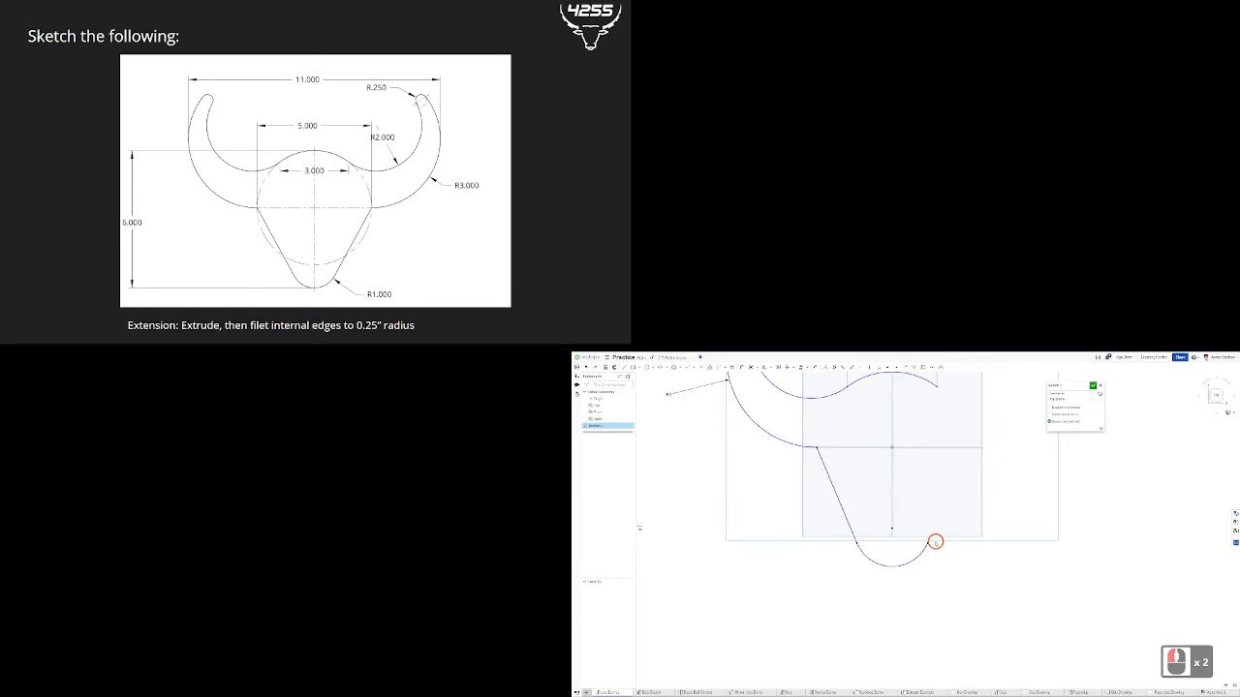
pyautogui.scroll(4, 930, 552)
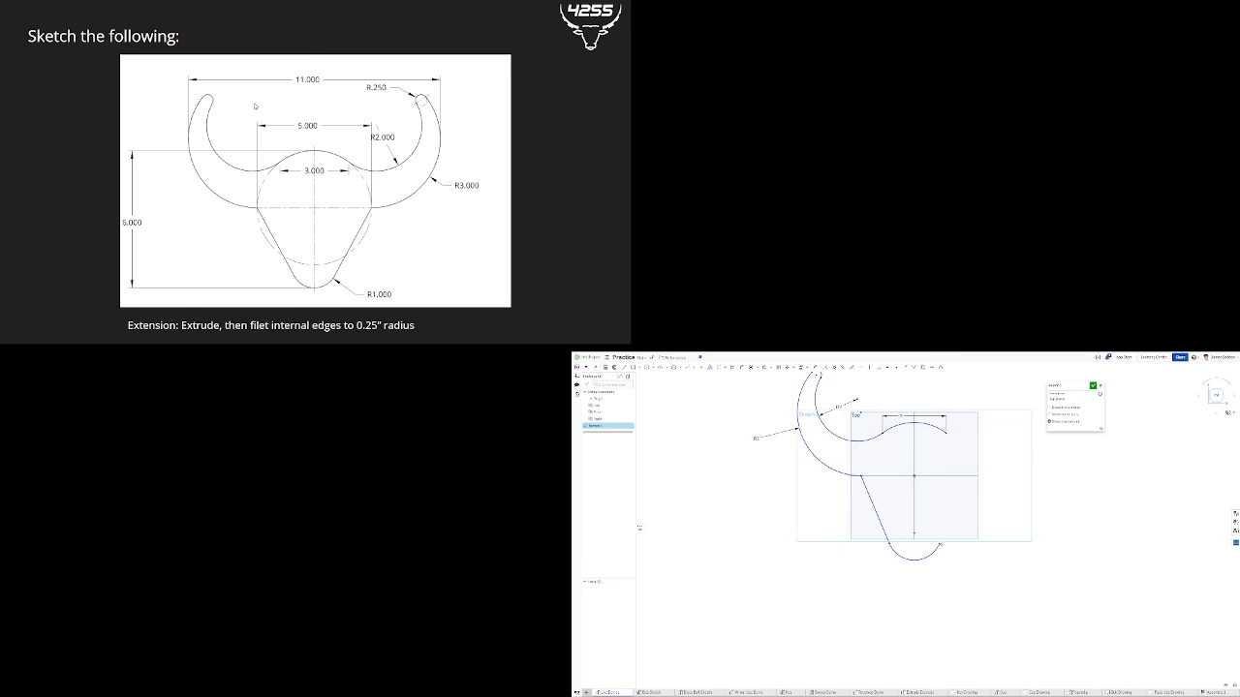
pyautogui.press('d')
pyautogui.click(927, 557)
pyautogui.click(936, 580)
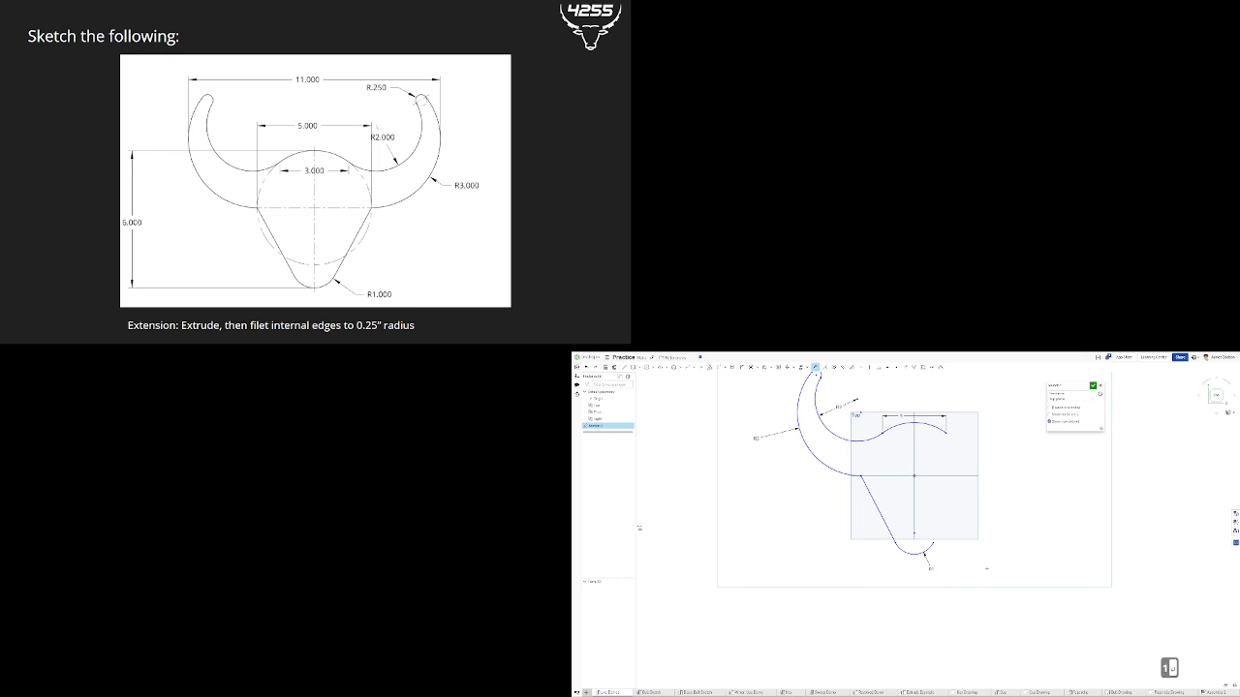
pyautogui.press('Escape')
# - Try a radius dimension on the head's top arc and delete it
pyautogui.scroll(-3, 881, 479)
pyautogui.scroll(4, 902, 450)
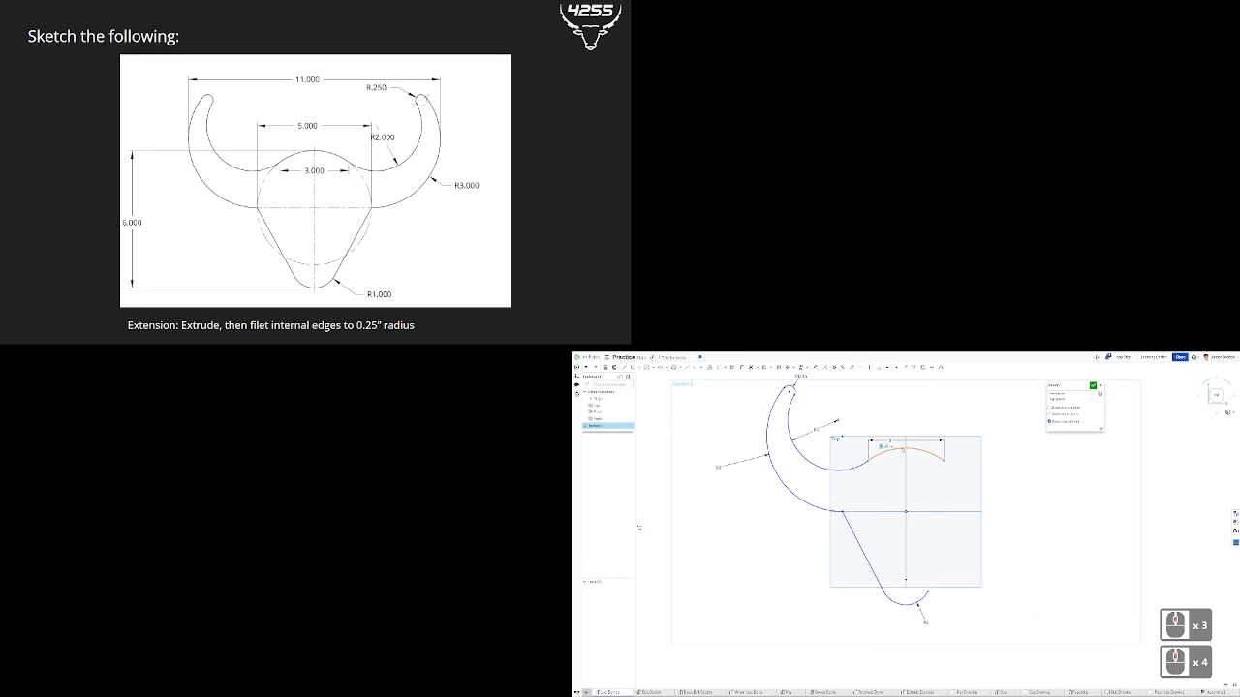
pyautogui.press('d')
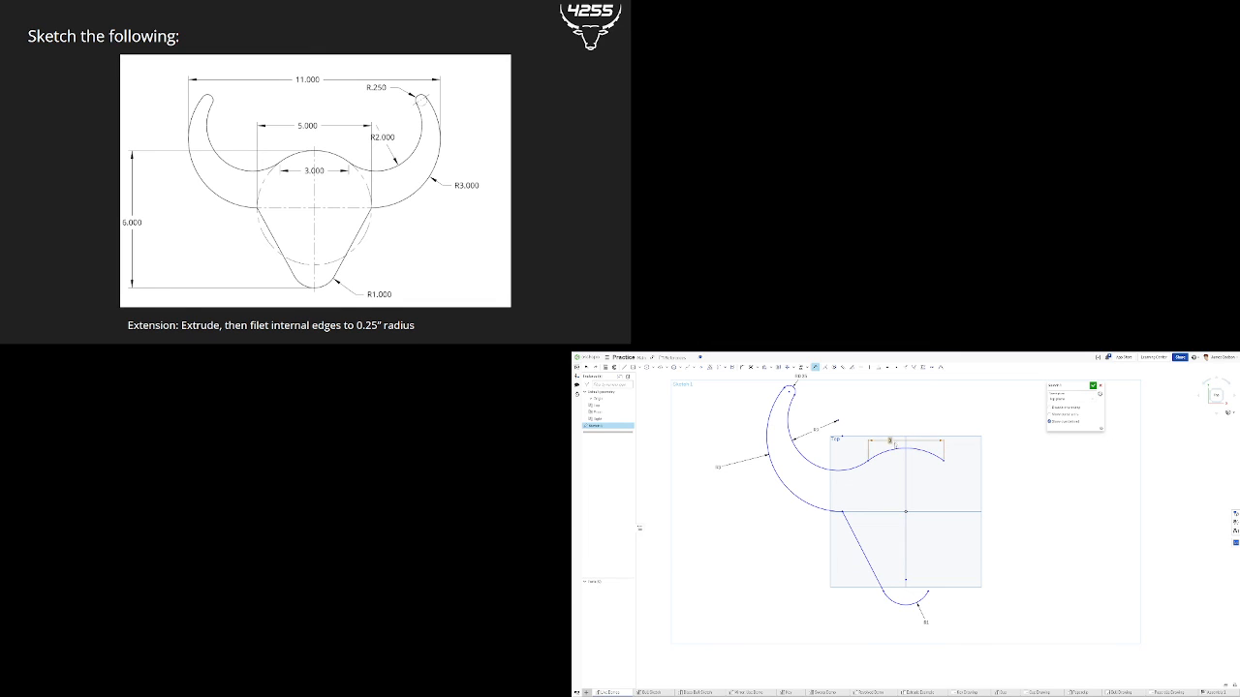
pyautogui.click(892, 448)
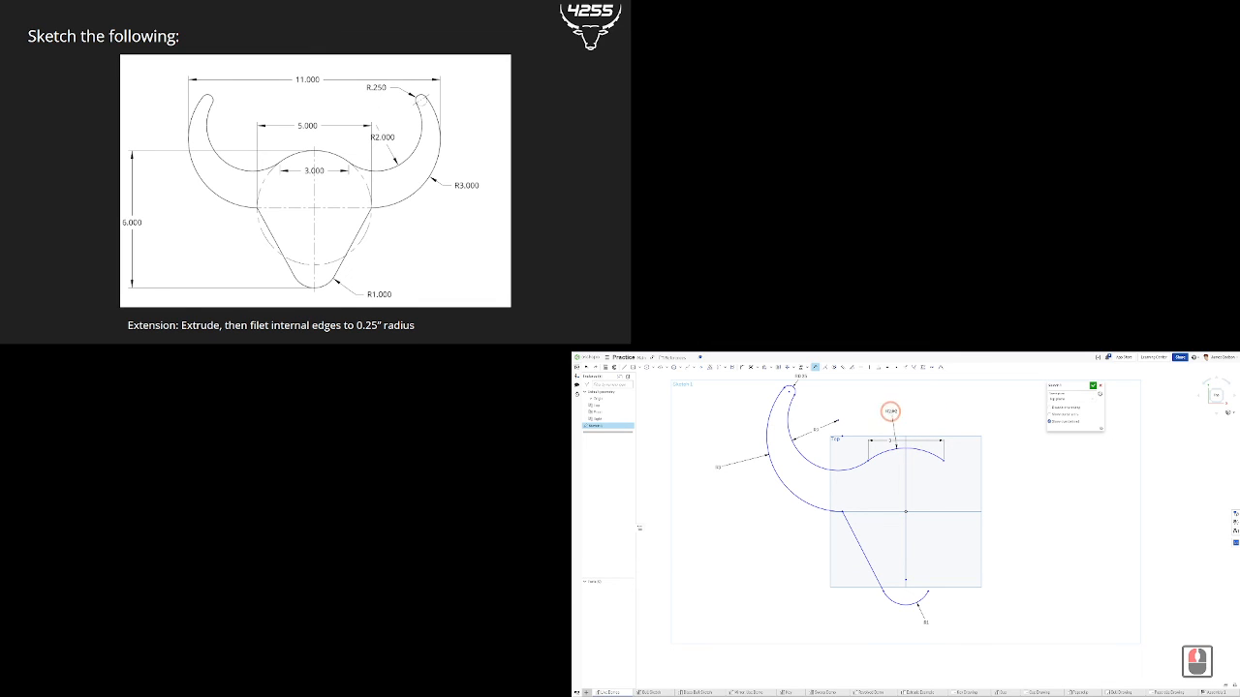
pyautogui.scroll(-4, 890, 411)
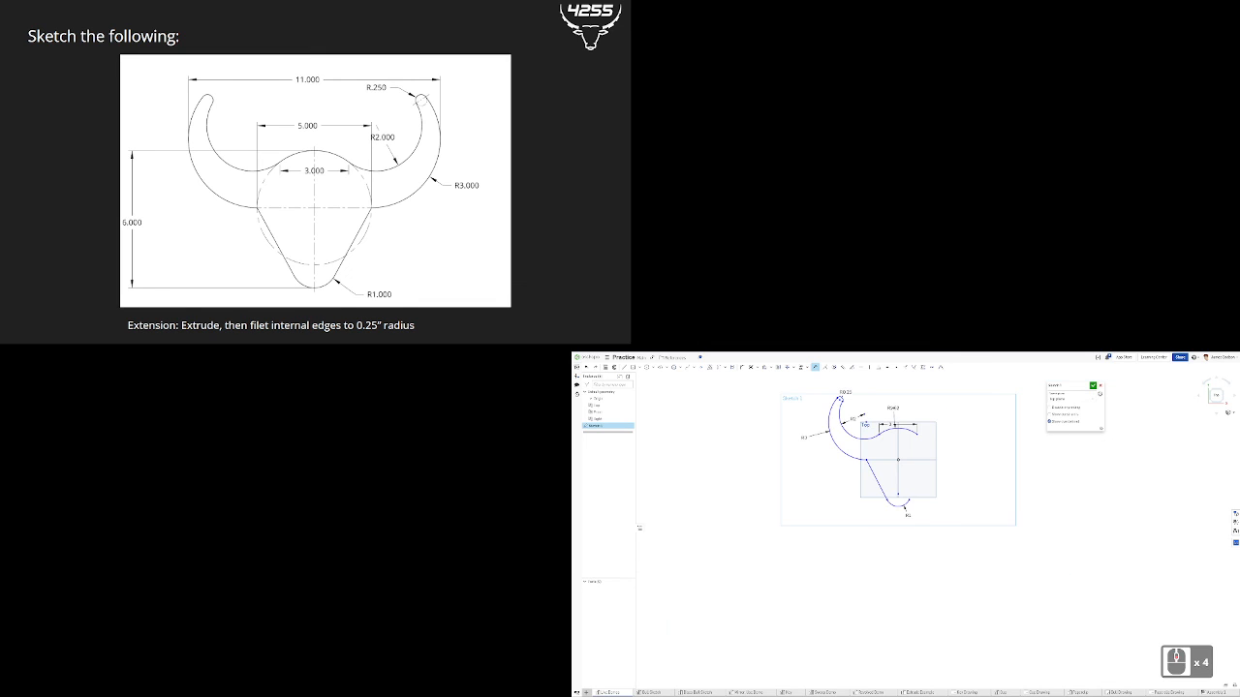
pyautogui.scroll(3, 893, 408)
pyautogui.click(893, 408)
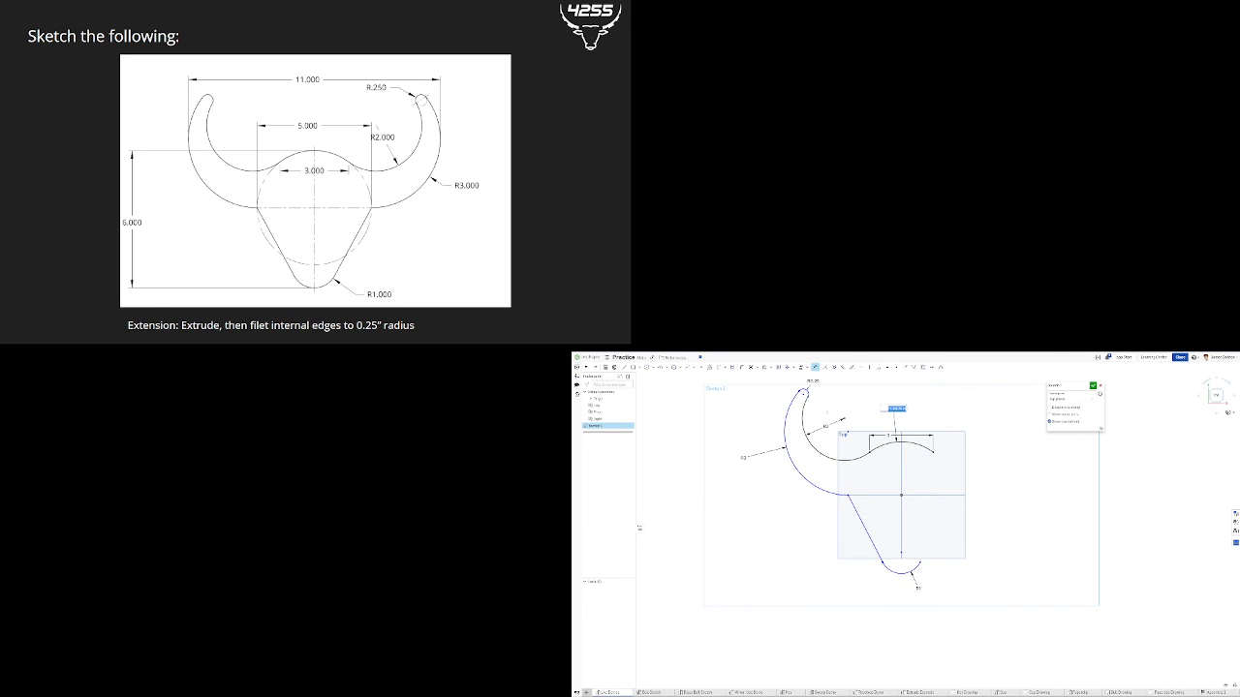
pyautogui.press('Return')
pyautogui.press('Escape')
pyautogui.click(894, 410)
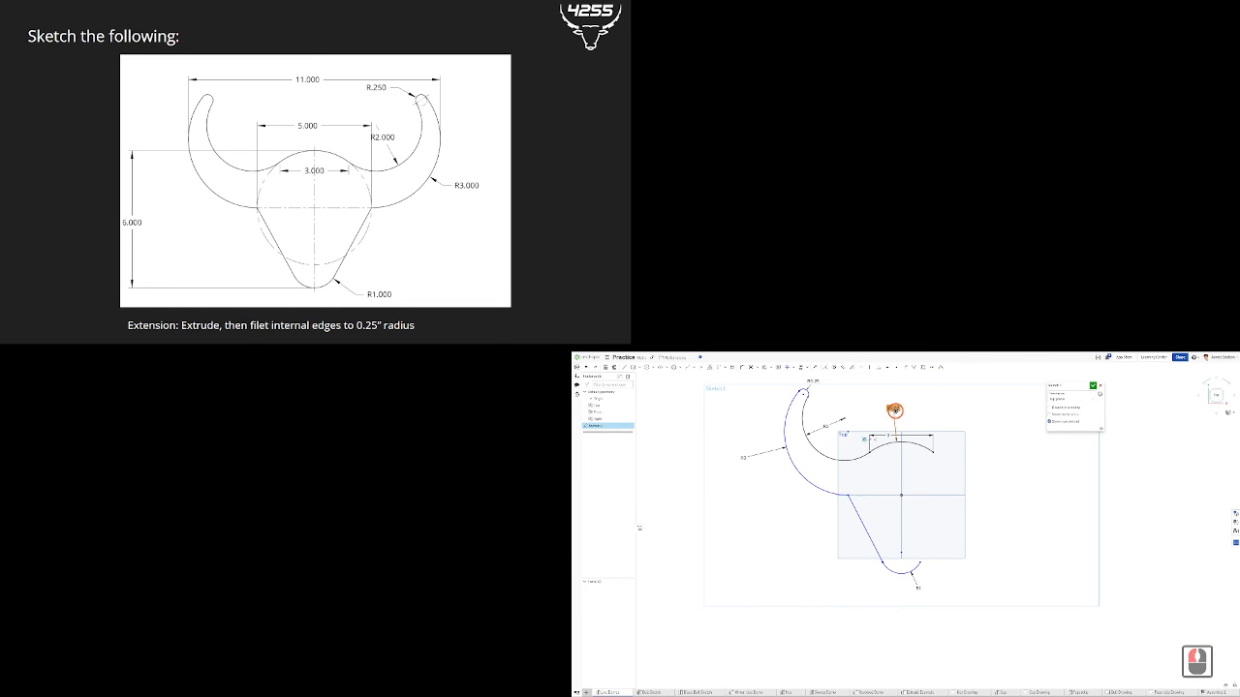
pyautogui.press('Delete')
pyautogui.press('d')
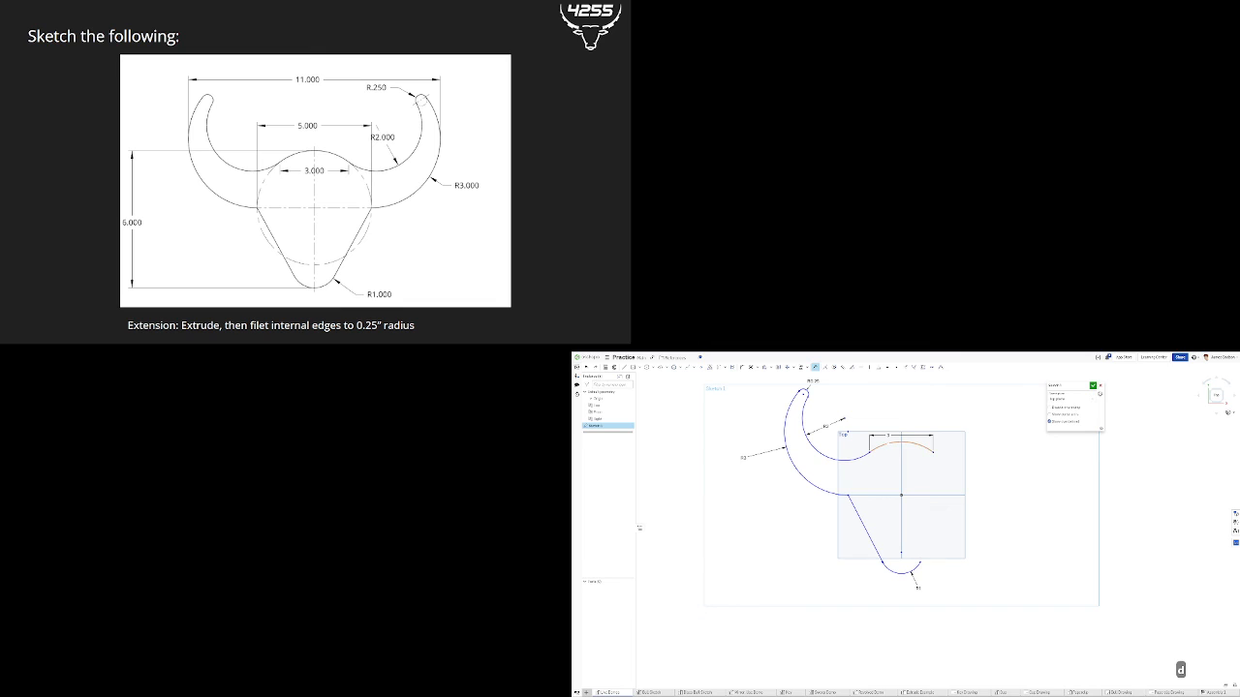
pyautogui.click(891, 436)
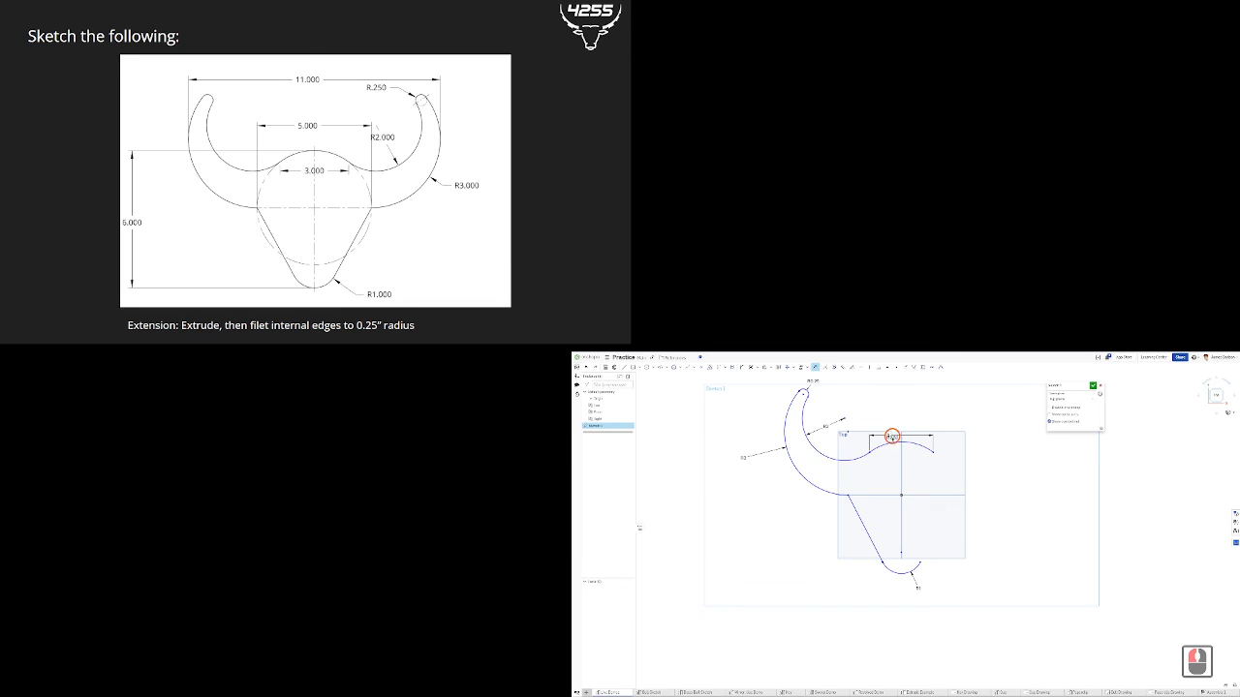
pyautogui.click(900, 395)
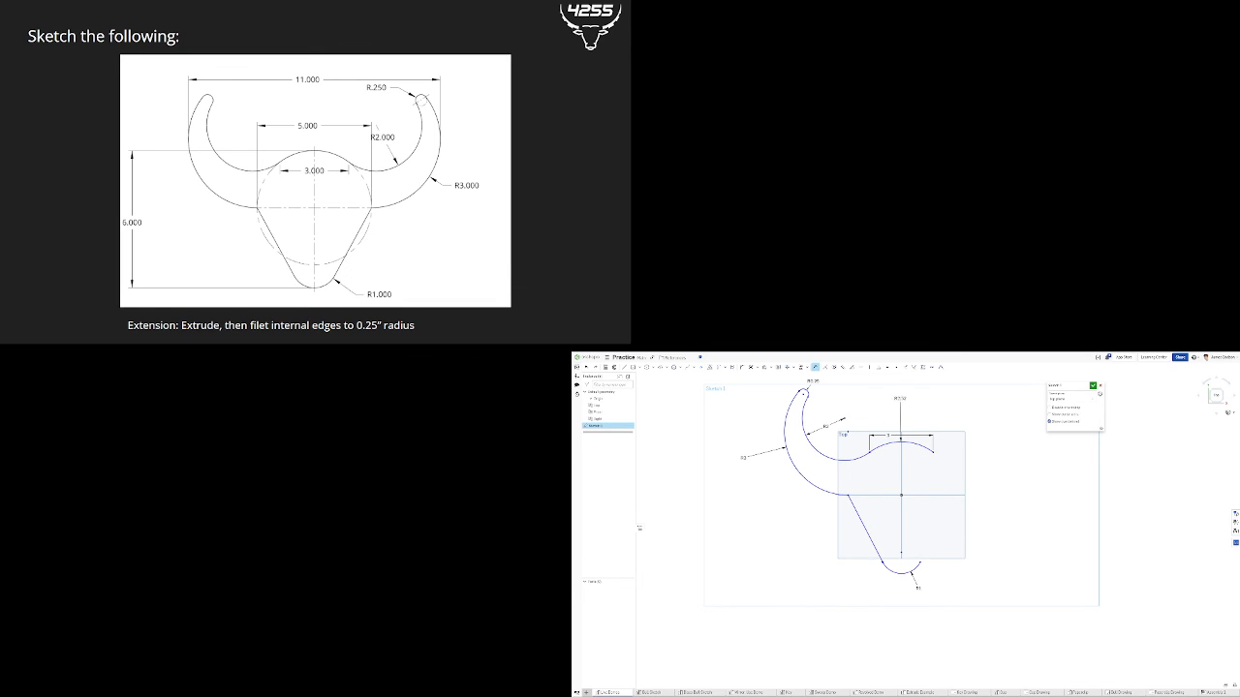
pyautogui.press('Escape')
pyautogui.click(867, 536)
pyautogui.click(840, 492)
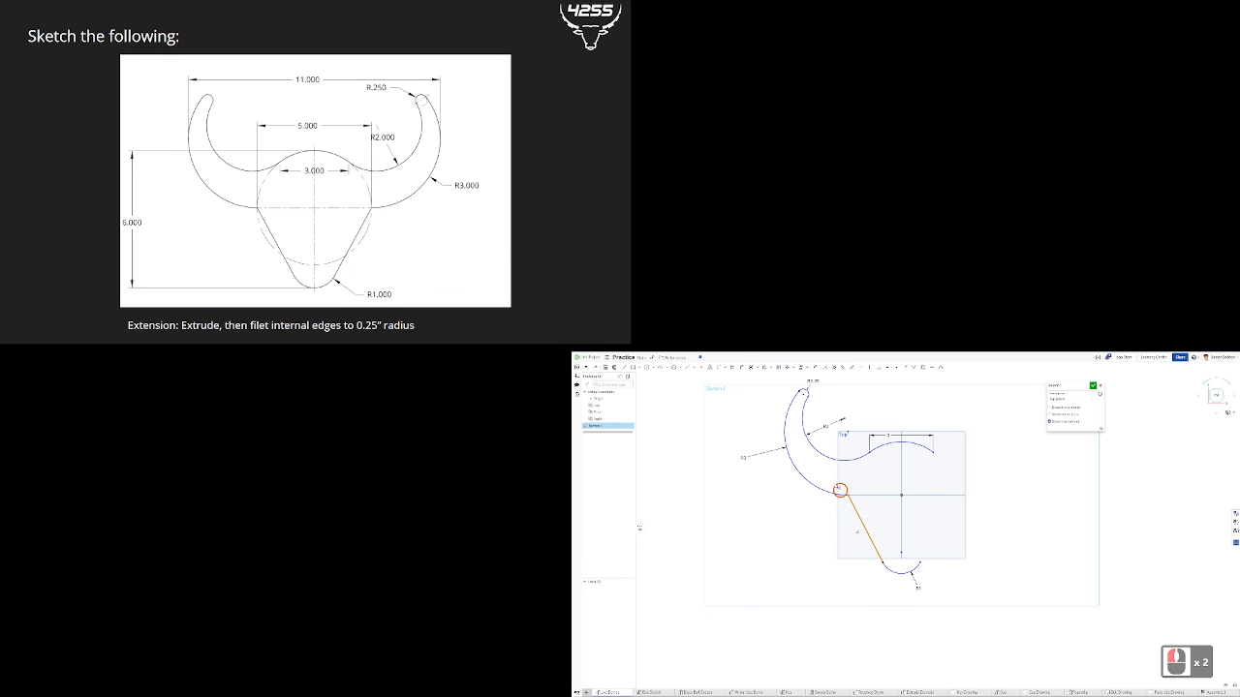
pyautogui.keyDown('shift'); pyautogui.click(831, 491); pyautogui.keyUp('shift')
pyautogui.keyDown('shift'); pyautogui.click(849, 456); pyautogui.keyUp('shift')
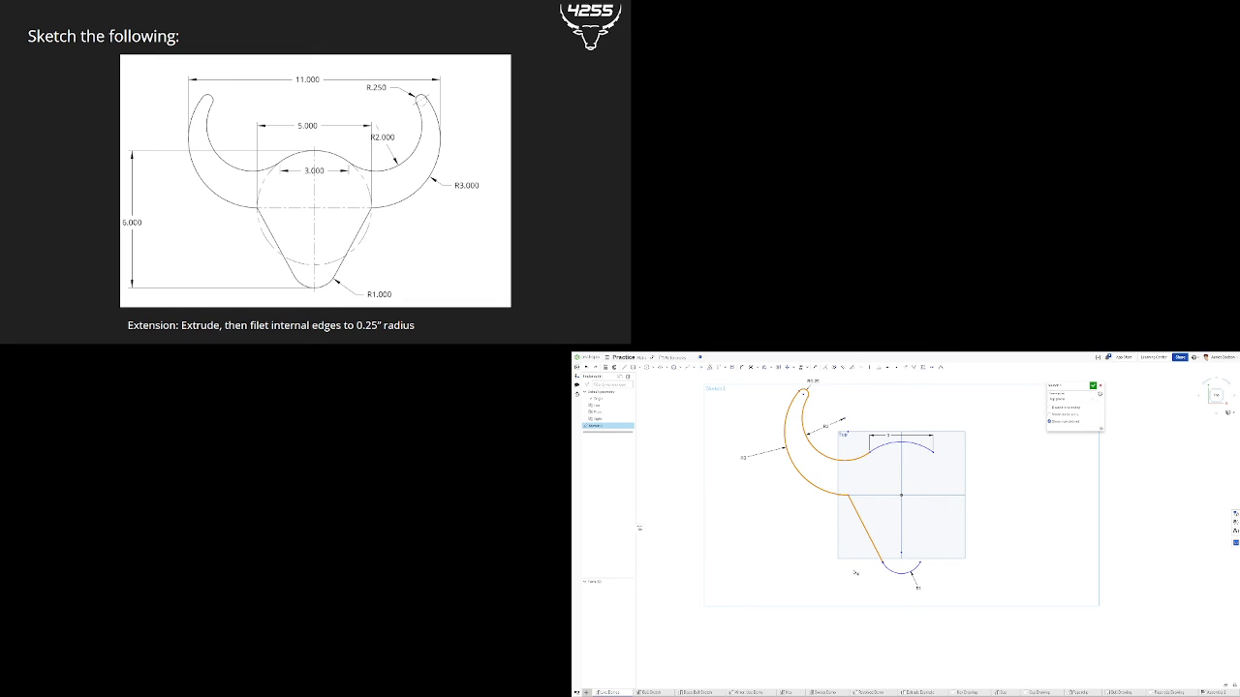
pyautogui.click(860, 401)
# - Mirror the face line, outer horn arc, horn tip arc and inner horn arc about the vertical axis
pyautogui.click(778, 368)
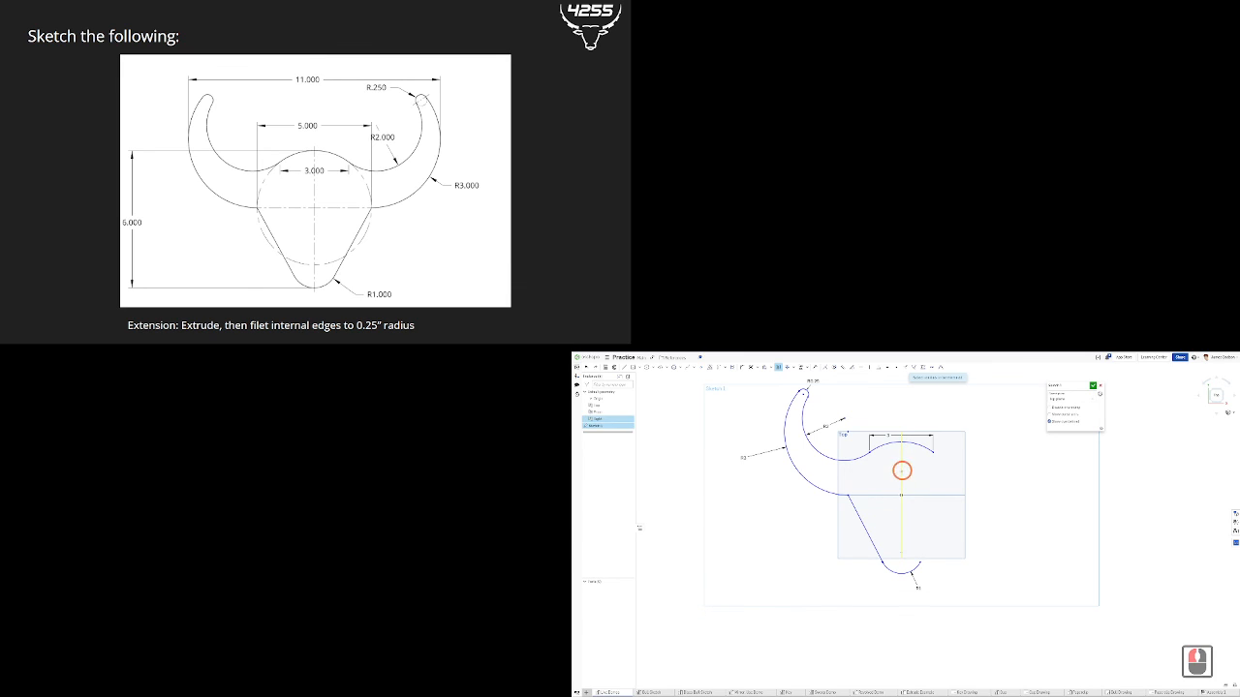
pyautogui.click(901, 492)
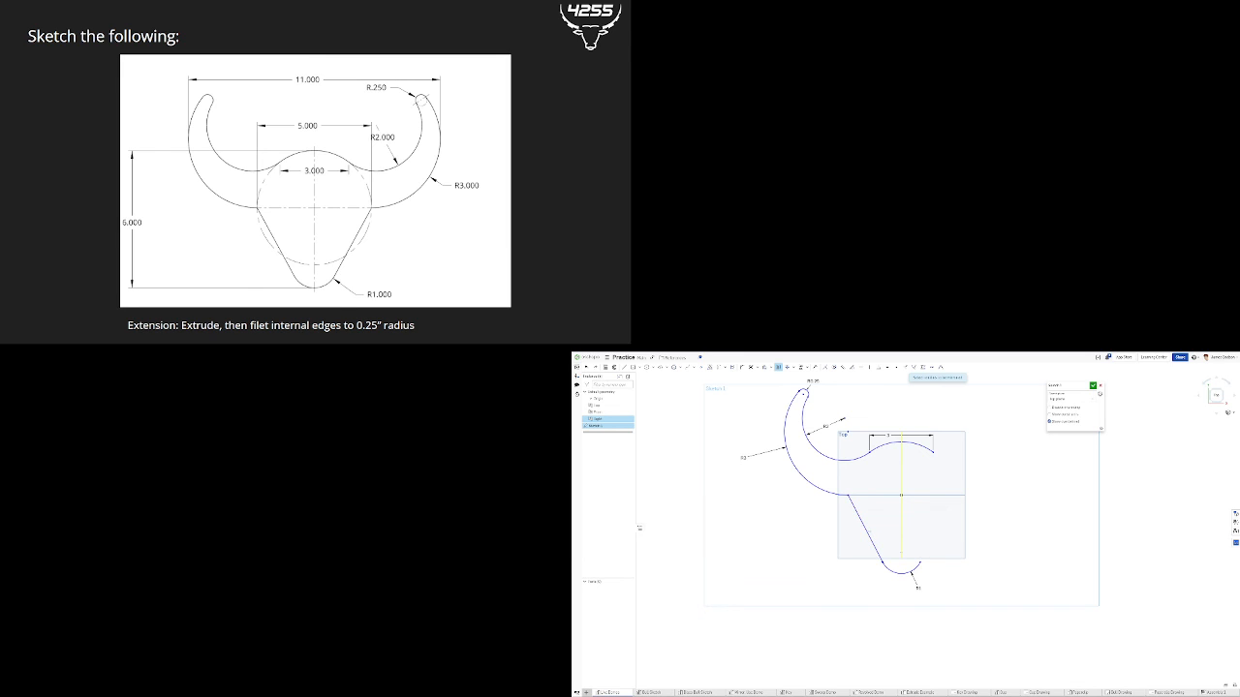
pyautogui.click(868, 533)
pyautogui.click(826, 482)
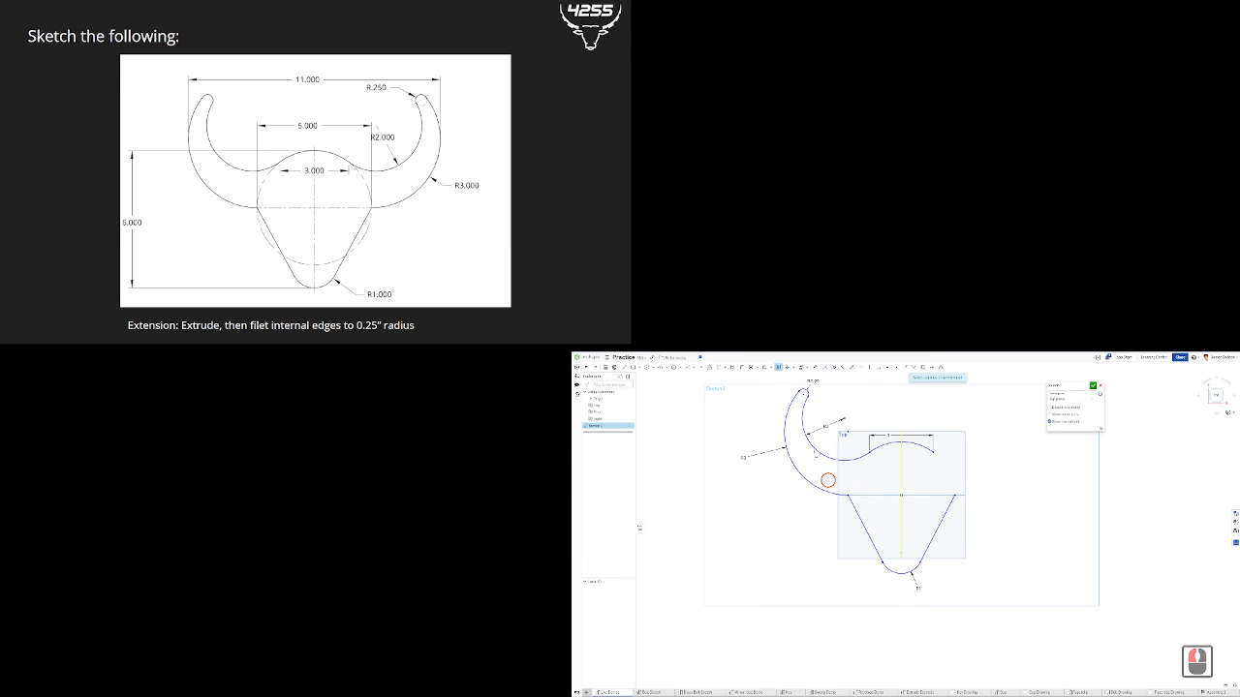
pyautogui.click(801, 388)
pyautogui.click(807, 405)
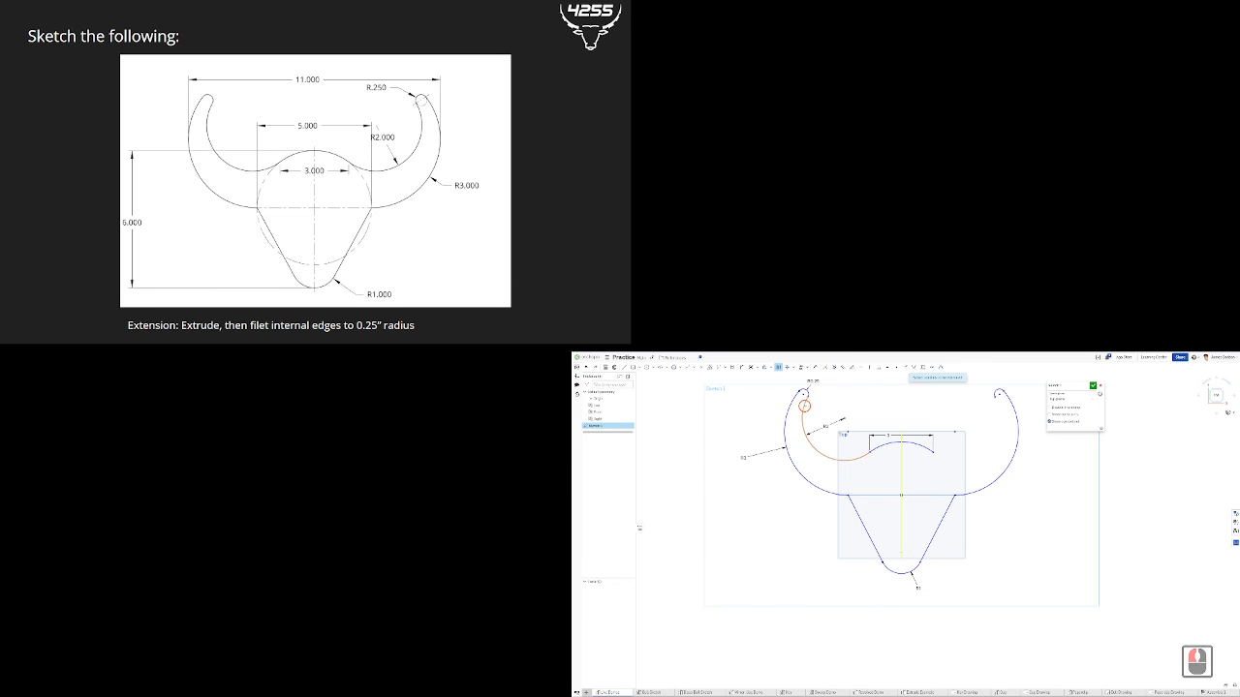
pyautogui.press('Escape')
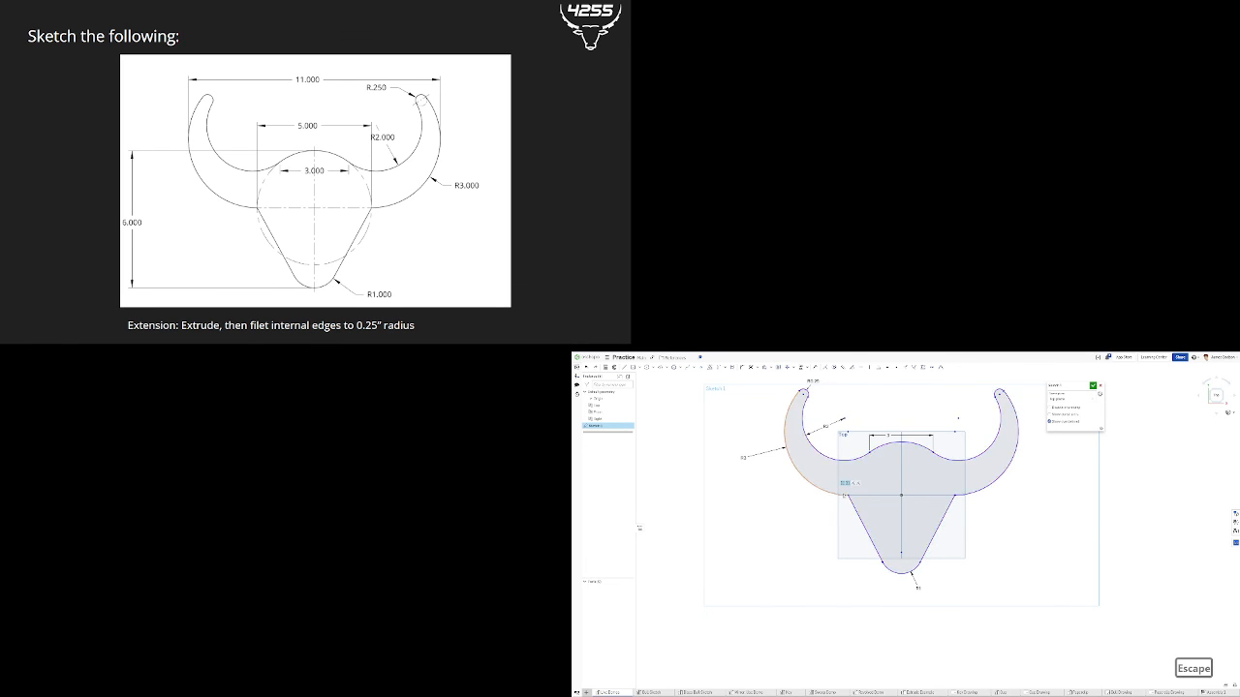
# - Dimension the horizontal distance between the upper endpoints of the two face lines as 5
pyautogui.scroll(3, 867, 491)
pyautogui.scroll(-4, 930, 484)
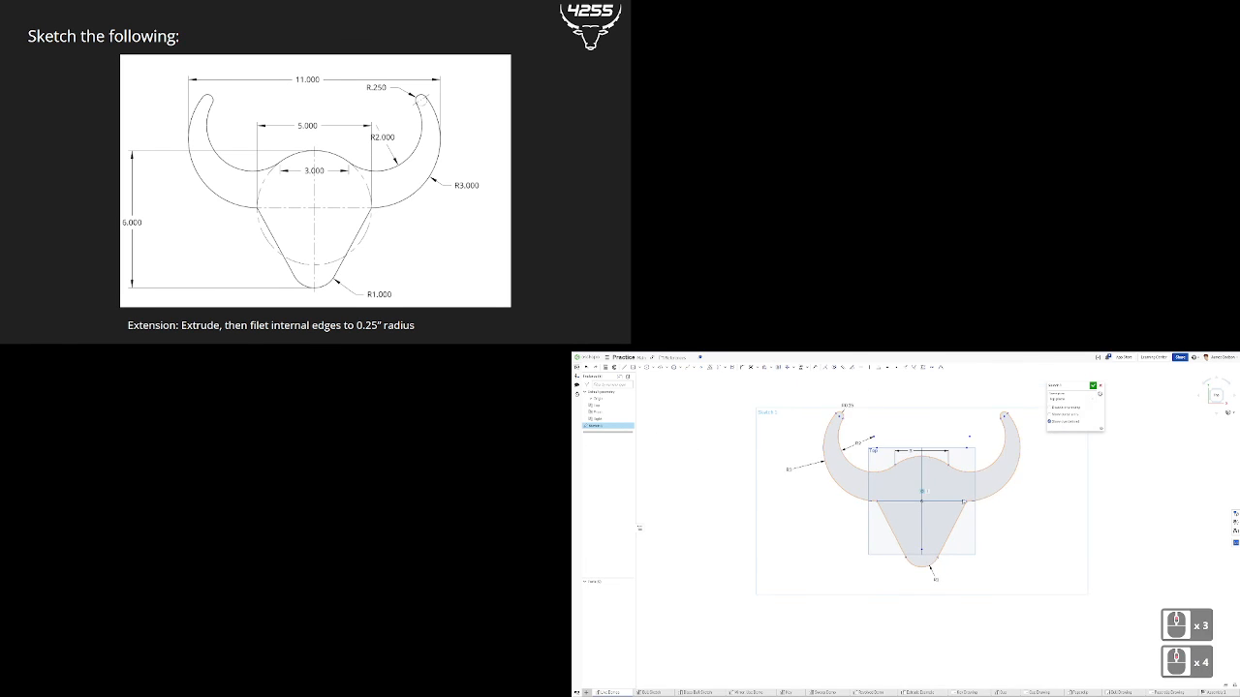
pyautogui.scroll(3, 962, 491)
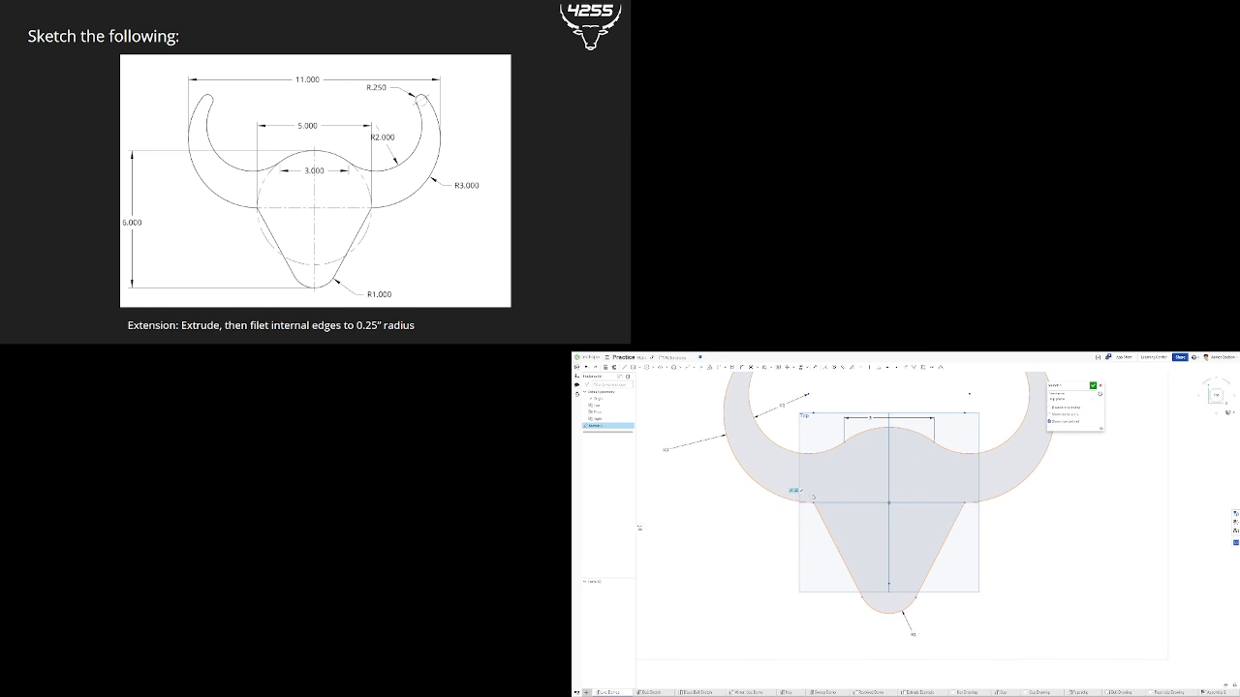
pyautogui.scroll(-2, 817, 490)
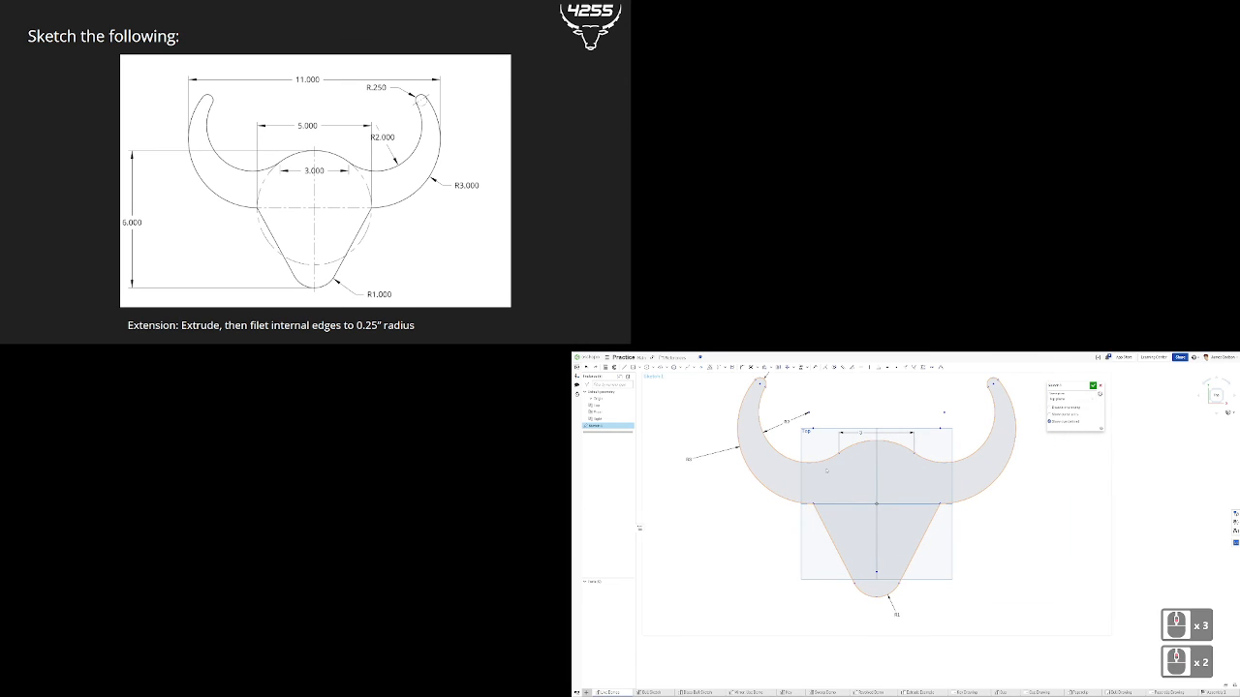
pyautogui.click(941, 502)
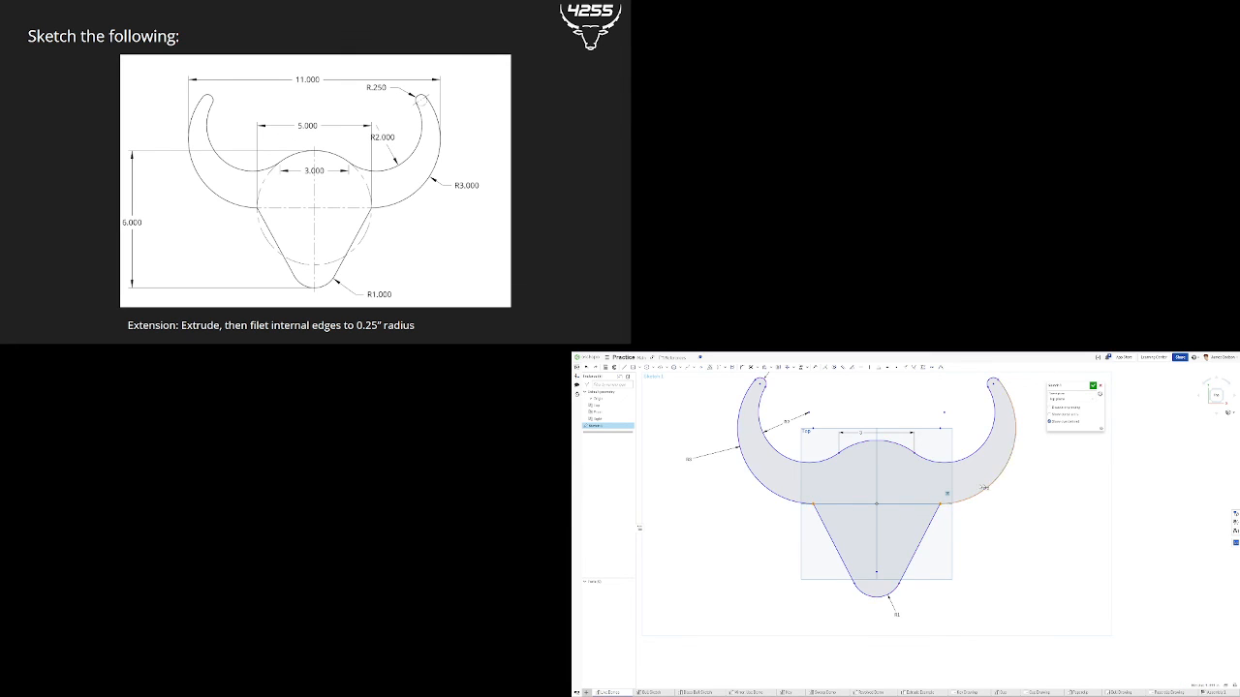
pyautogui.press('d')
pyautogui.click(817, 506)
pyautogui.click(941, 501)
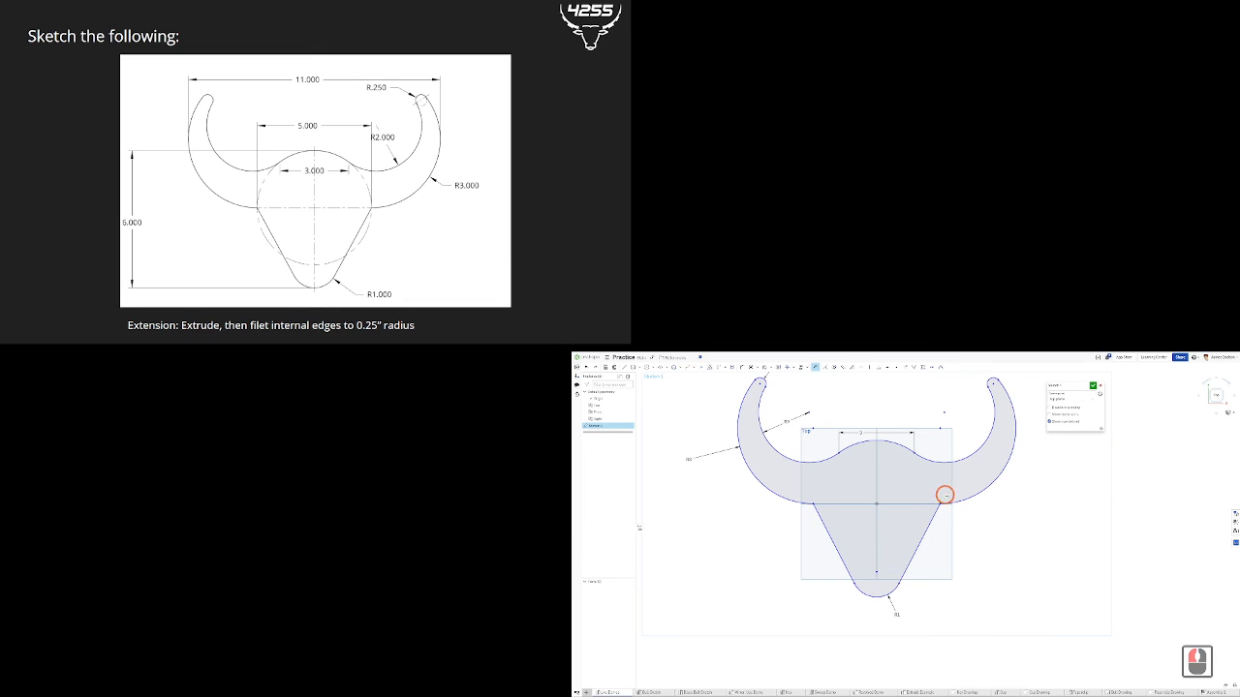
pyautogui.click(932, 492)
pyautogui.click(886, 404)
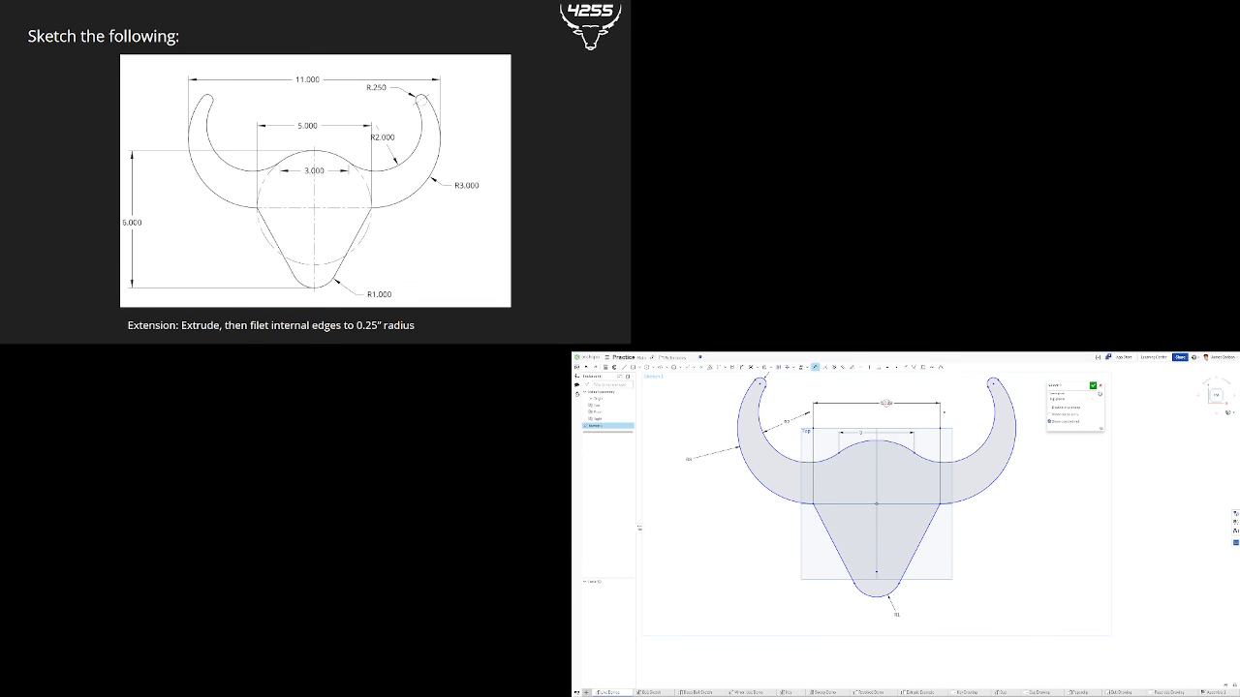
pyautogui.write('5')
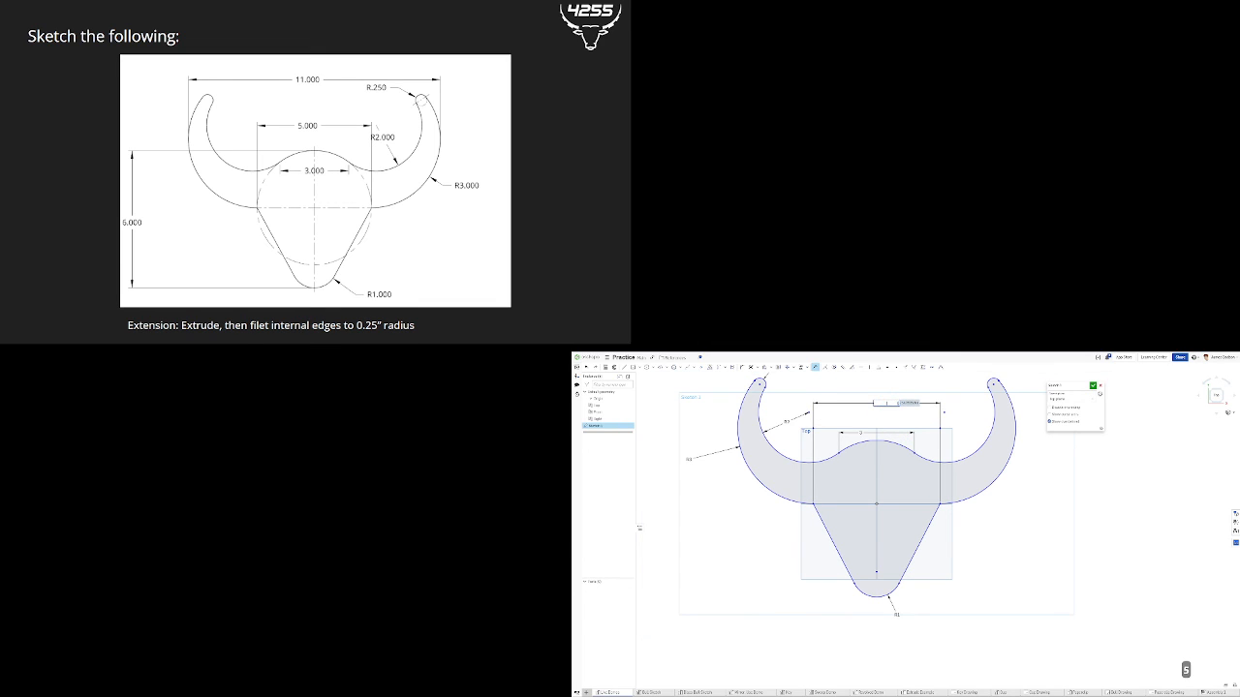
pyautogui.press('Return')
pyautogui.press('Escape')
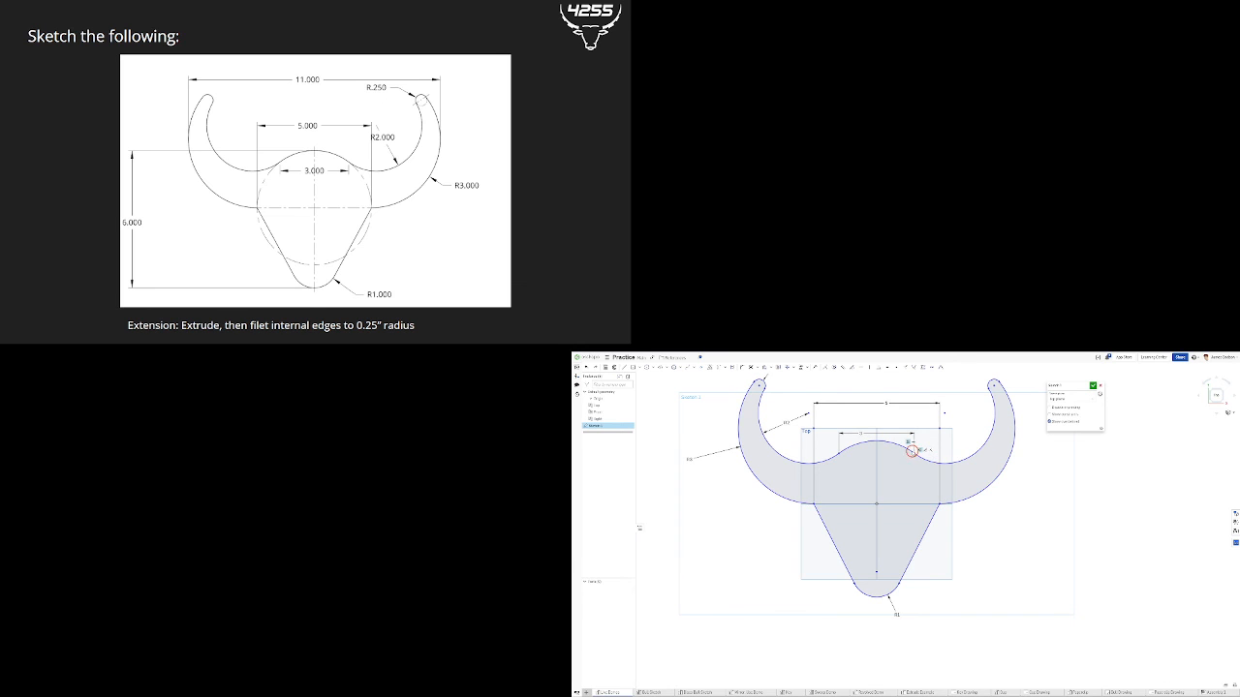
# - Test-move the head arc's endpoint, undo it, and make the left face line's upper endpoint coincident with the horizontal plane
pyautogui.moveTo(913, 453)
pyautogui.mouseDown()
pyautogui.moveTo(936, 477)
pyautogui.moveTo(928, 505)
pyautogui.mouseUp()
pyautogui.hotkey('ctrl', 'z')
pyautogui.doubleClick(801, 505)
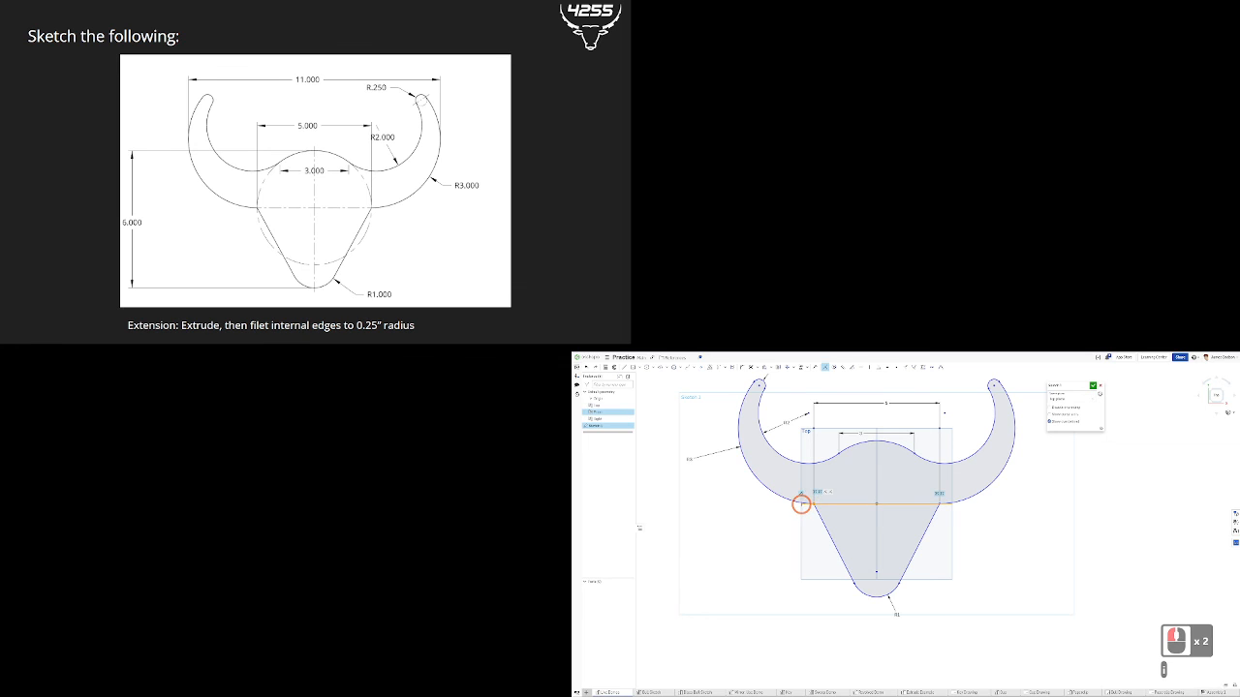
# - Try moving the chin arc to test its remaining freedom and undo the move
pyautogui.click(866, 594)
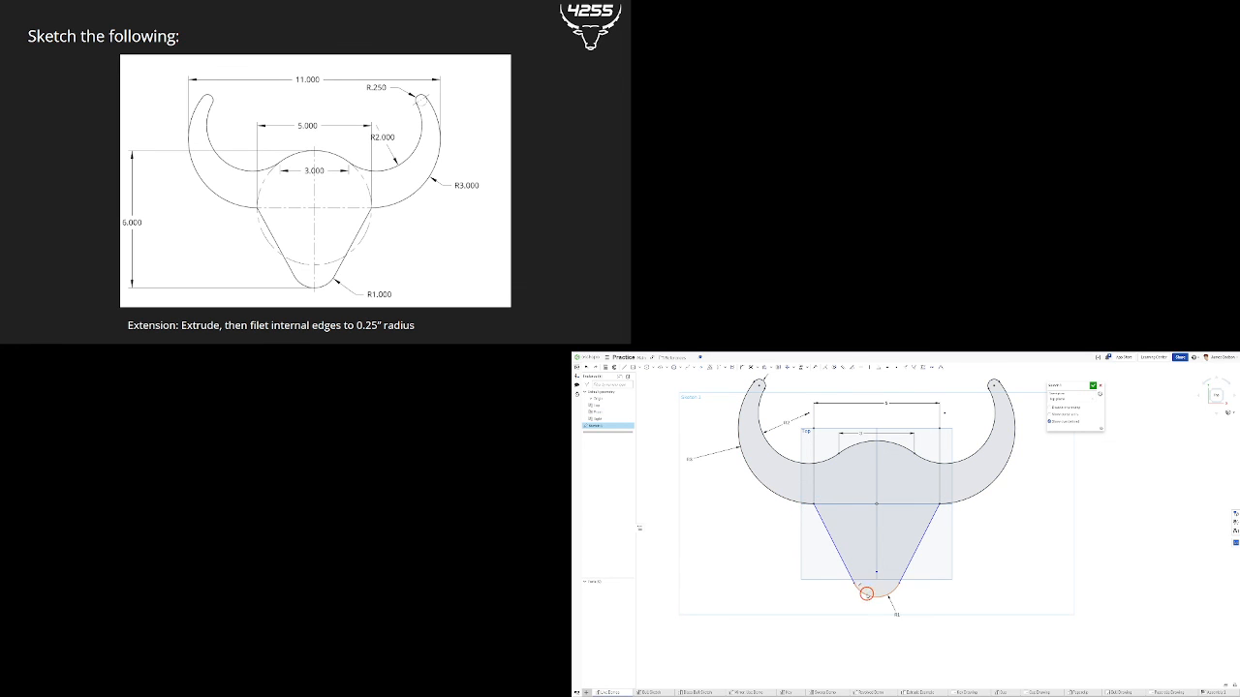
pyautogui.moveTo(873, 601); pyautogui.dragTo(852, 596)
pyautogui.hotkey('ctrl', 'z')
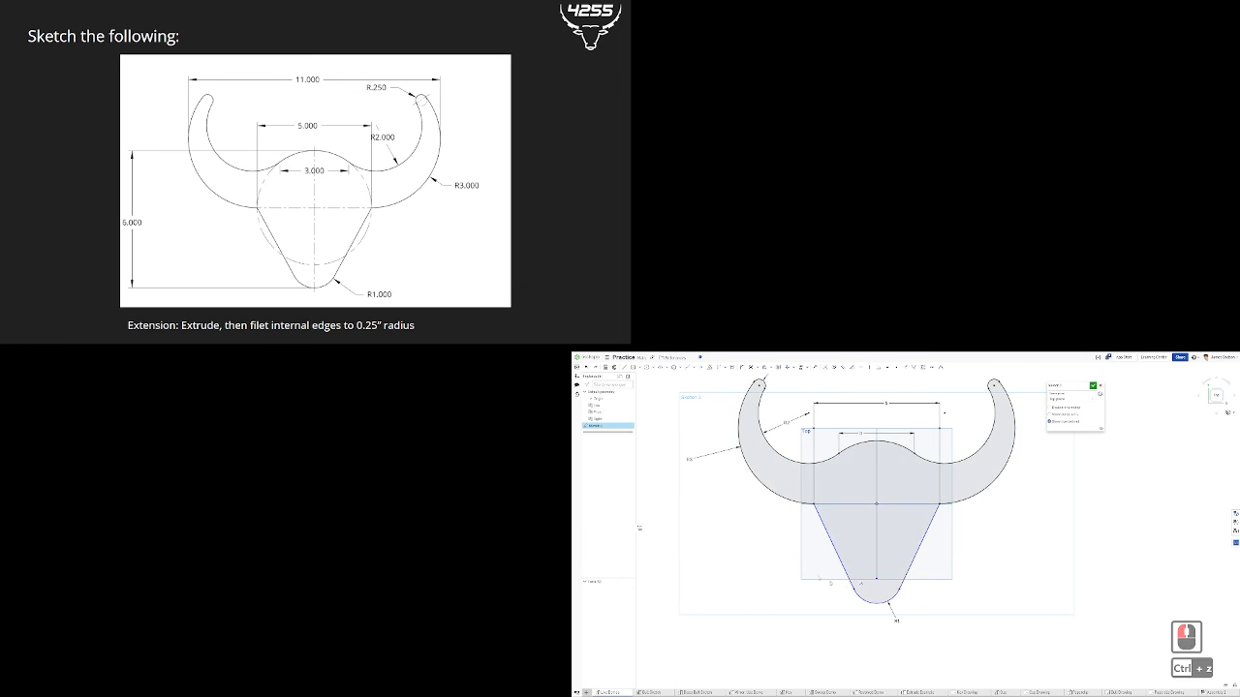
# - Undo the chin arc test move and dimension the overall width between the two outer horn arcs as 11
pyautogui.click(787, 549)
pyautogui.hotkey('ctrl', 'z')
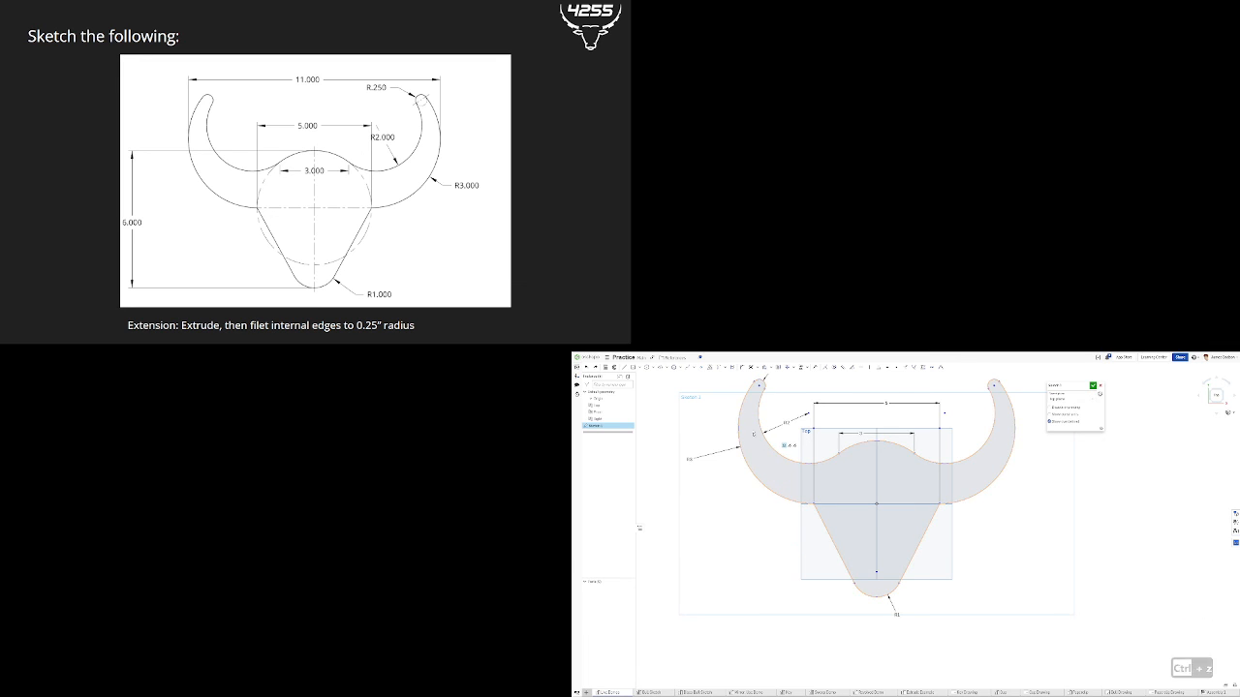
pyautogui.press('d')
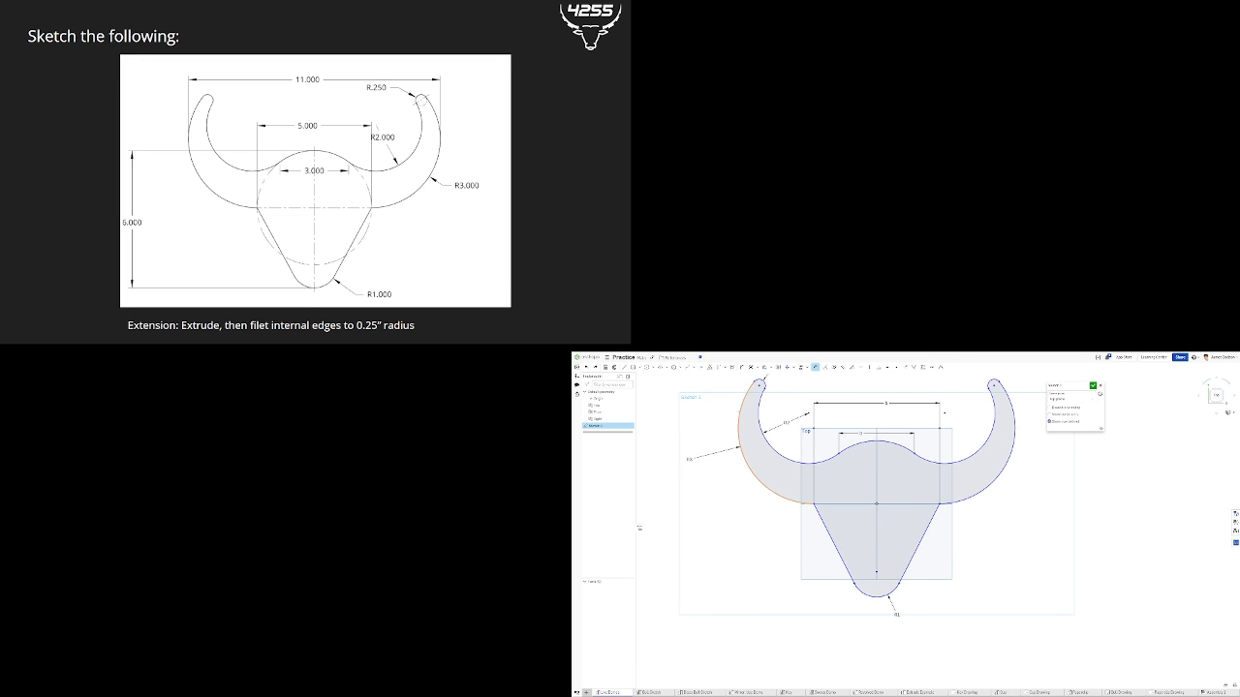
pyautogui.click(745, 411)
pyautogui.click(1014, 419)
pyautogui.scroll(-3, 900, 390)
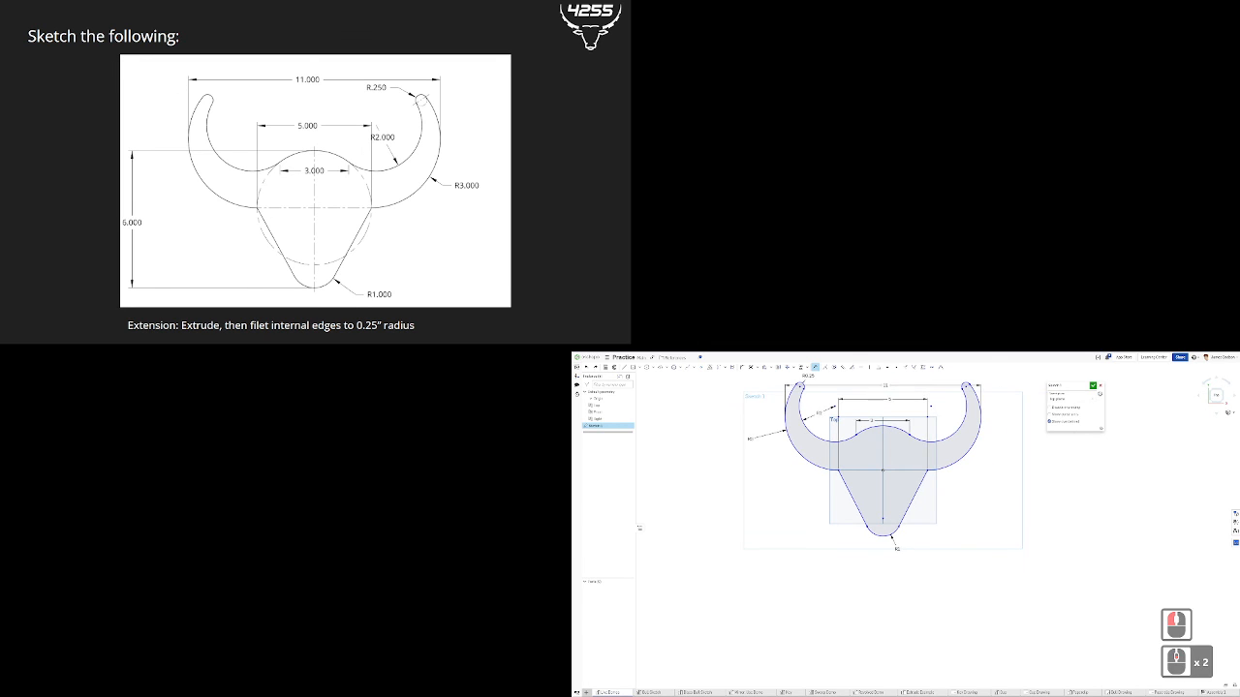
pyautogui.click(885, 382)
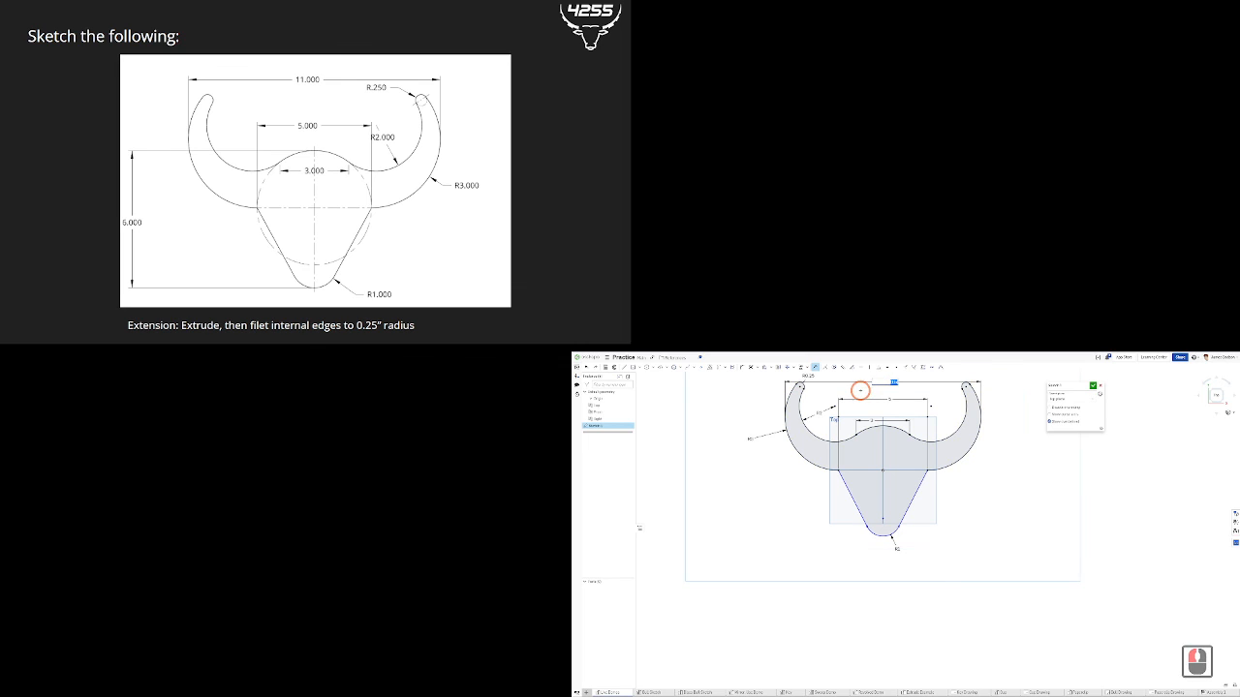
pyautogui.write('11')
pyautogui.press('Return')
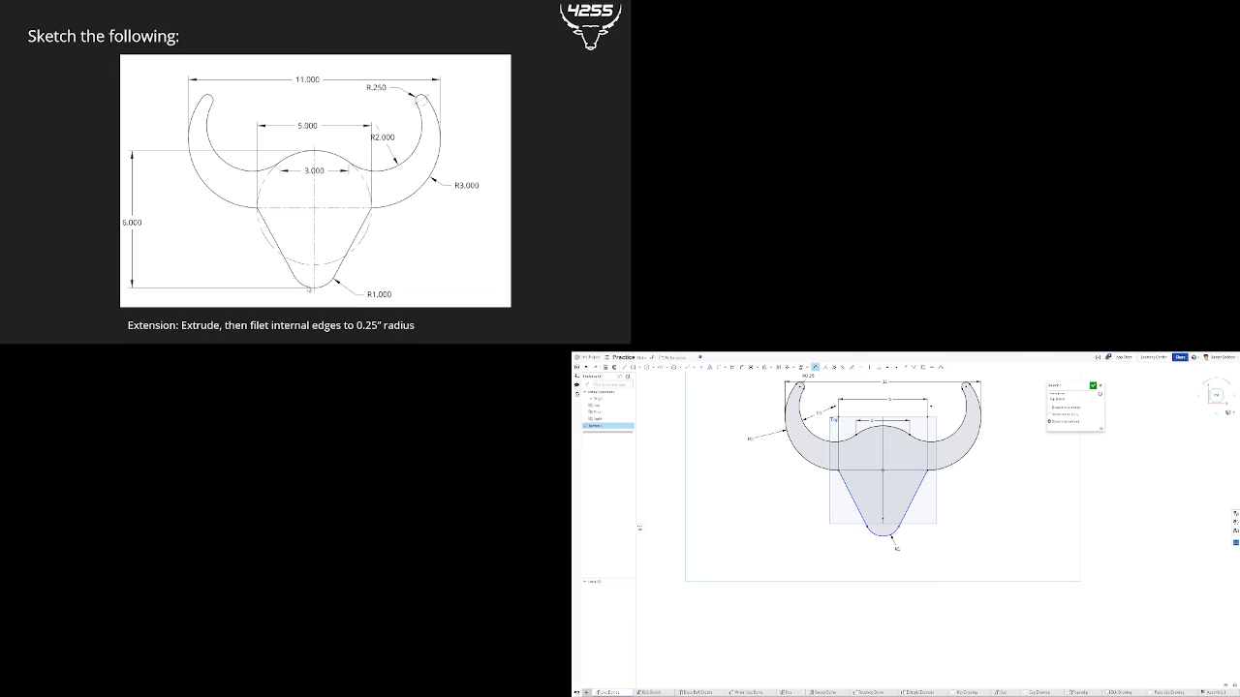
# - Dimension the vertical distance from the crest of the head arc to the lowest point of the chin arc as 6
pyautogui.press('d')
pyautogui.press('d')
pyautogui.click(889, 426)
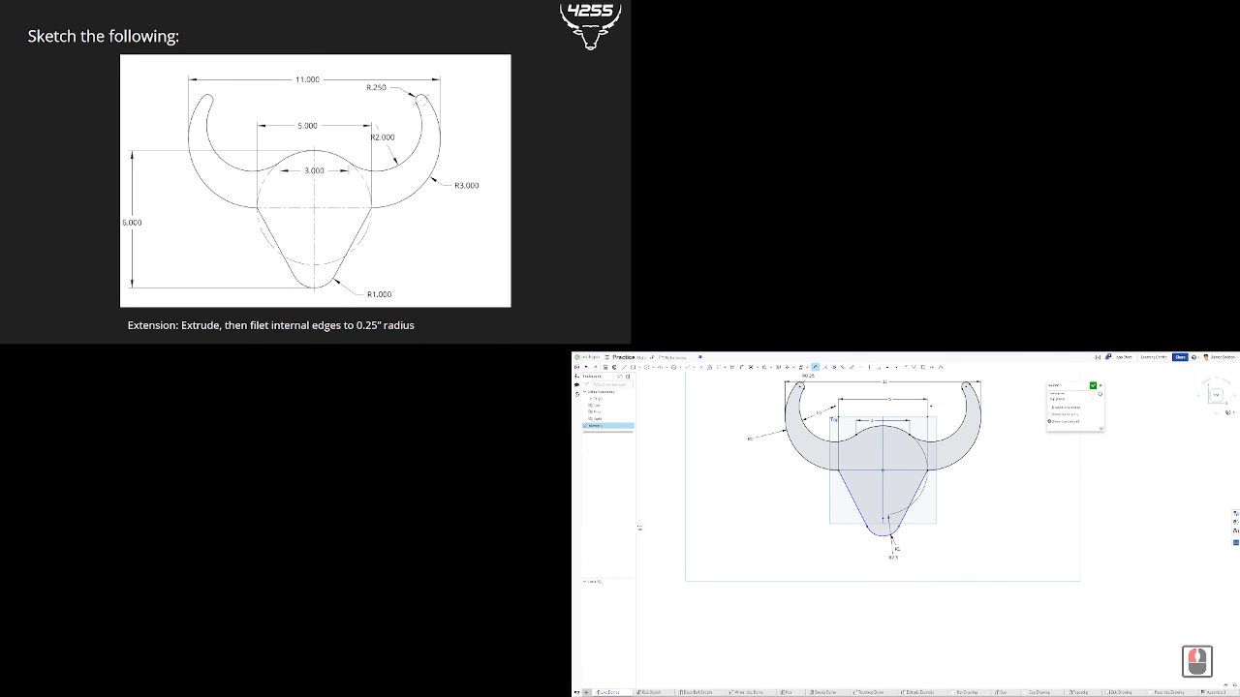
pyautogui.click(882, 534)
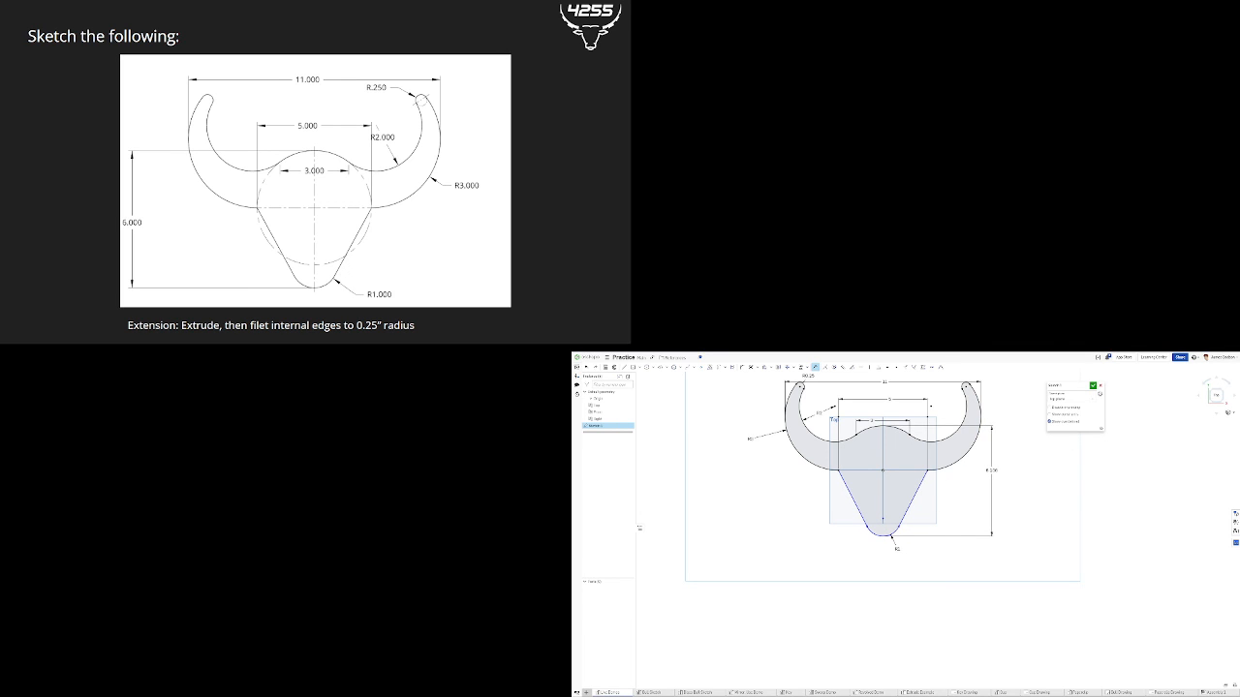
pyautogui.click(990, 470)
pyautogui.write('6')
pyautogui.press('Return')
pyautogui.scroll(4, 983, 467)
pyautogui.scroll(-5, 953, 447)
pyautogui.press('Escape')
# - Examine the whole bull head sketch to check that every curve is fully constrained and matches the reference drawing
pyautogui.moveTo(971, 440)
pyautogui.keyDown('alt'); pyautogui.mouseDown(button='middle')
pyautogui.moveTo(977, 516)
pyautogui.moveTo(1025, 569)
pyautogui.mouseUp(button='middle'); pyautogui.keyUp('alt')
pyautogui.scroll(3, 980, 609)
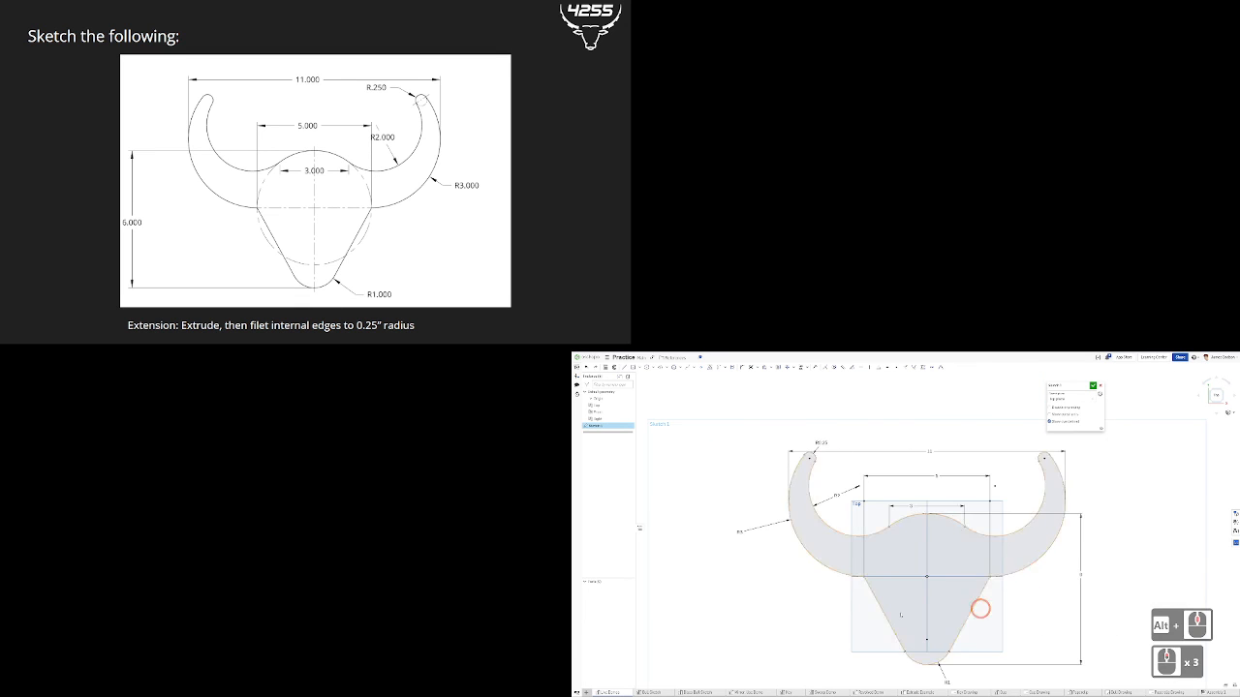
pyautogui.scroll(-3, 799, 486)
pyautogui.keyDown('alt'); pyautogui.moveTo(859, 485); pyautogui.dragTo(853, 465, button='middle'); pyautogui.keyUp('alt')
pyautogui.scroll(2, 852, 473)
pyautogui.scroll(2, 852, 482)
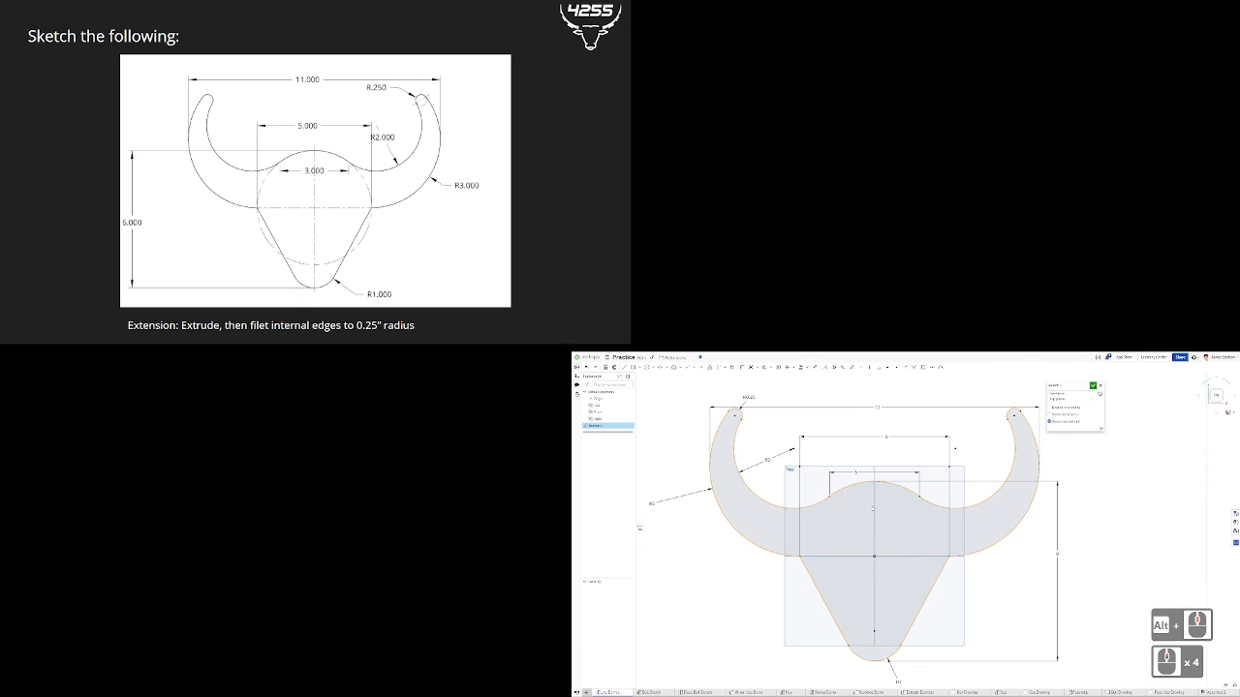
pyautogui.scroll(-3, 892, 516)
pyautogui.scroll(3, 904, 540)
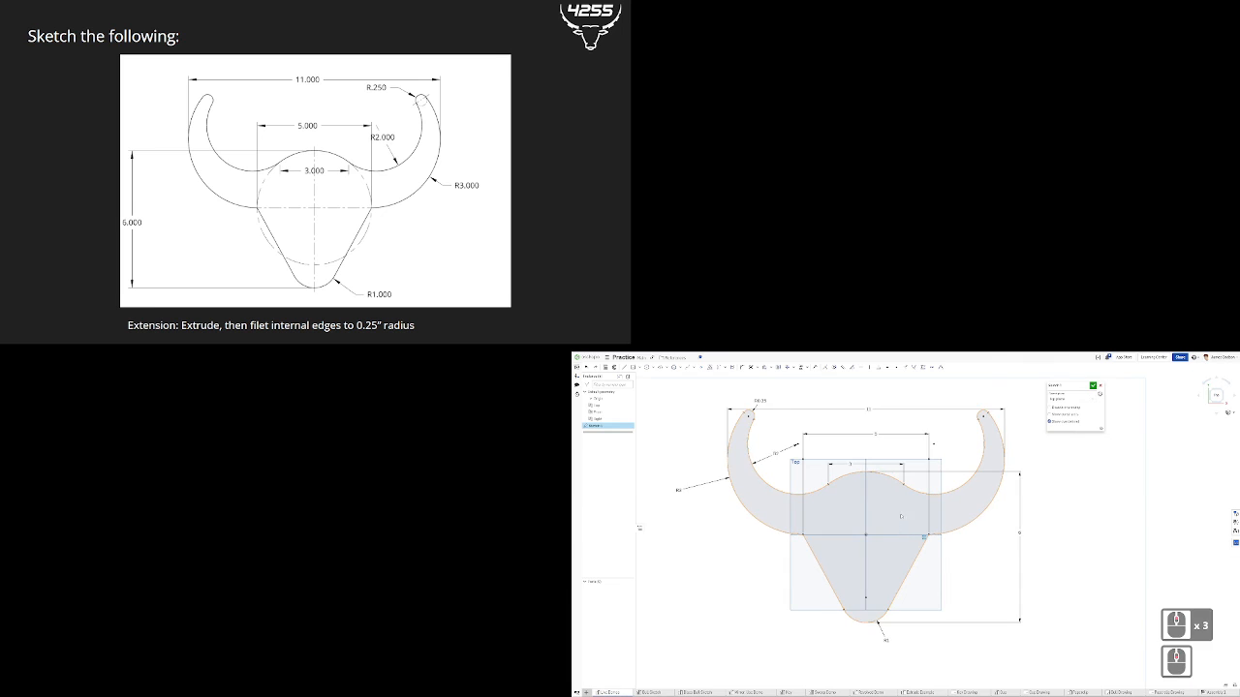
pyautogui.scroll(-3, 905, 535)
pyautogui.scroll(2, 983, 589)
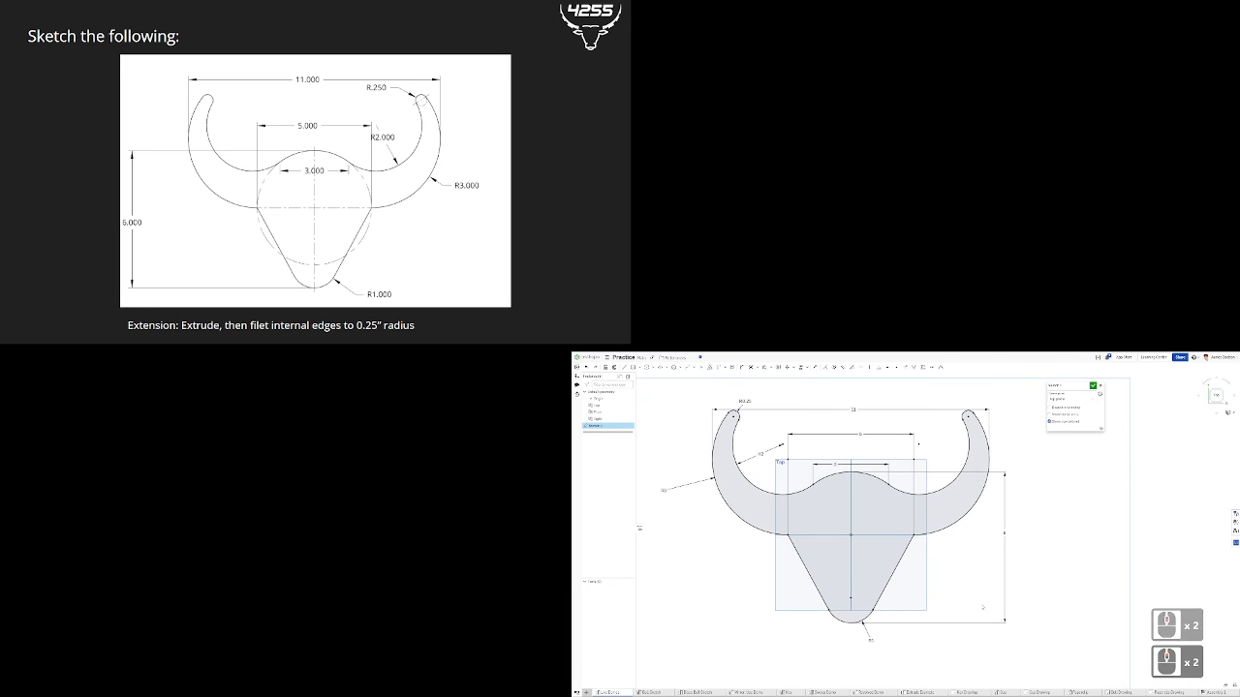
pyautogui.scroll(-2, 982, 589)
pyautogui.keyDown('alt'); pyautogui.moveTo(966, 581); pyautogui.dragTo(977, 630, button='middle'); pyautogui.keyUp('alt')
pyautogui.scroll(2, 982, 619)
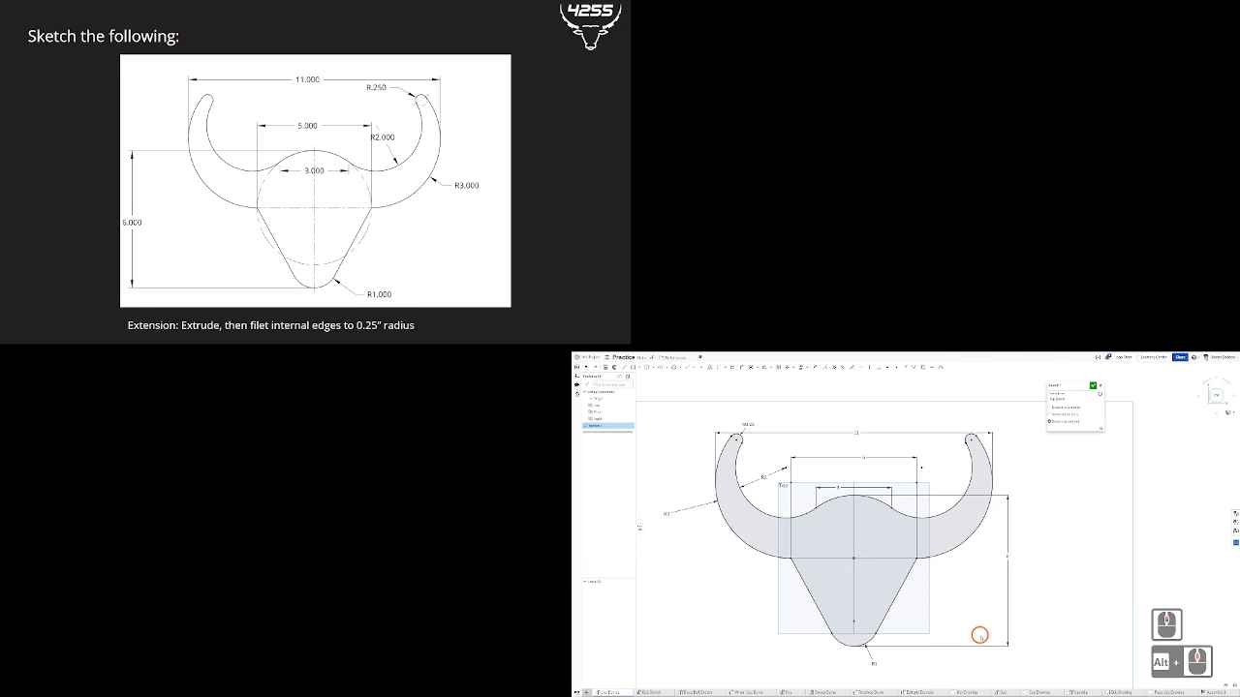
# - Box-select across the entire bull head profile as a last check and accept the finished sketch
pyautogui.moveTo(1007, 665)
pyautogui.mouseDown()
pyautogui.moveTo(904, 517)
pyautogui.moveTo(707, 426)
pyautogui.moveTo(1005, 633)
pyautogui.moveTo(1019, 657)
pyautogui.moveTo(863, 504)
pyautogui.moveTo(704, 418)
pyautogui.mouseUp()
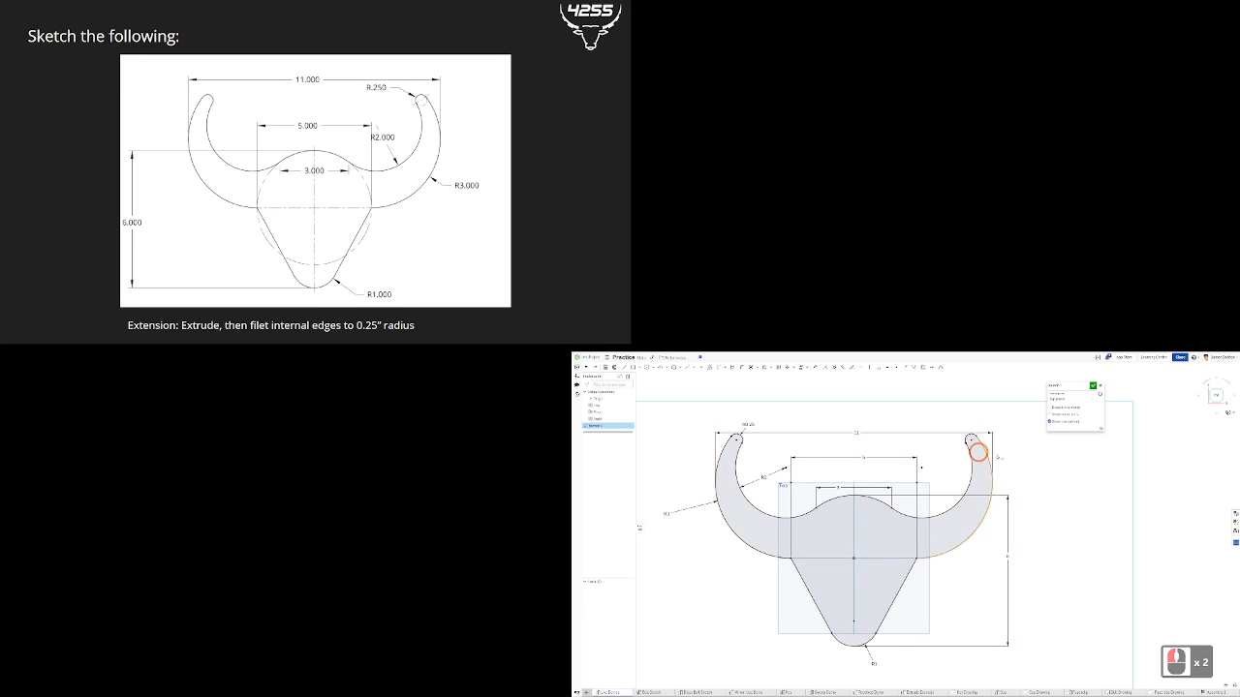
pyautogui.click(1093, 385)
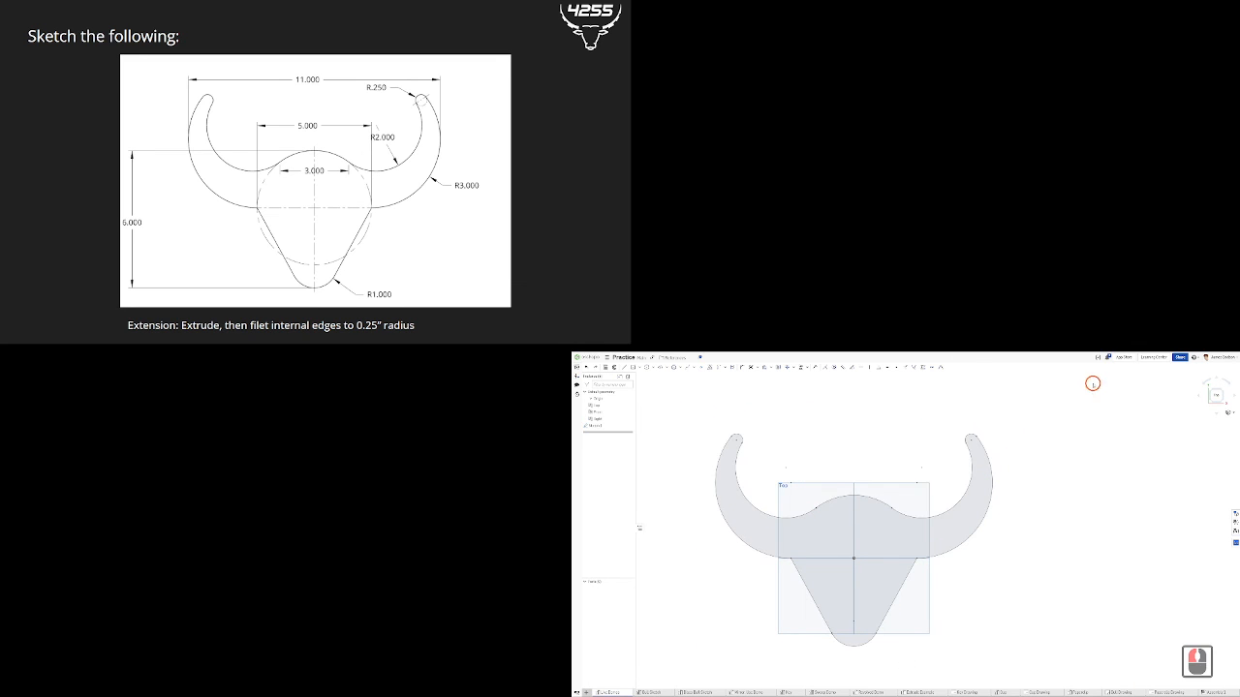